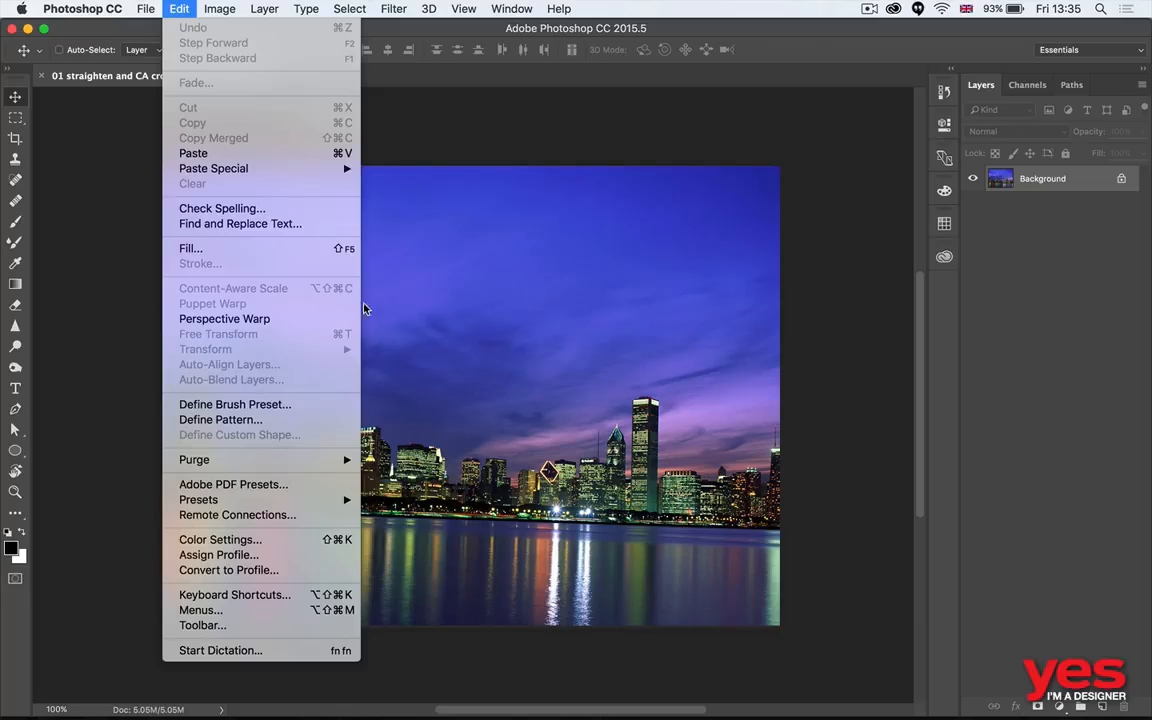
# - Review the tools listed in the toolbar customization dialog and close it without changes
pyautogui.click(485, 286)
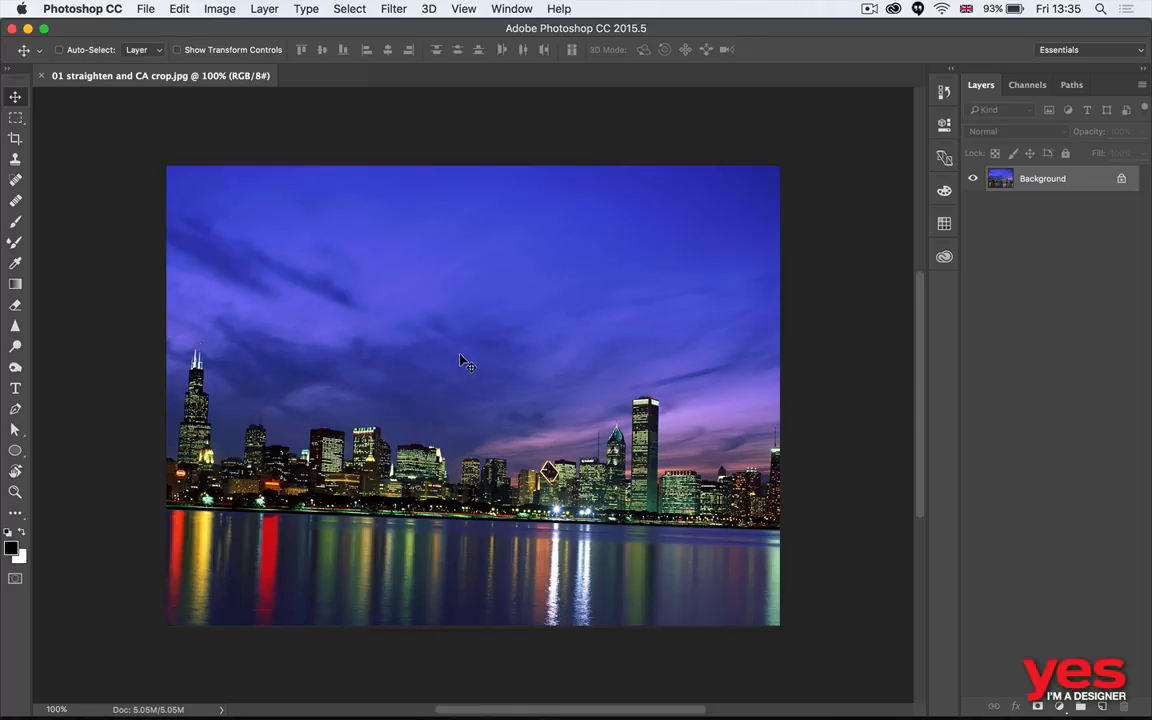
pyautogui.press('c')
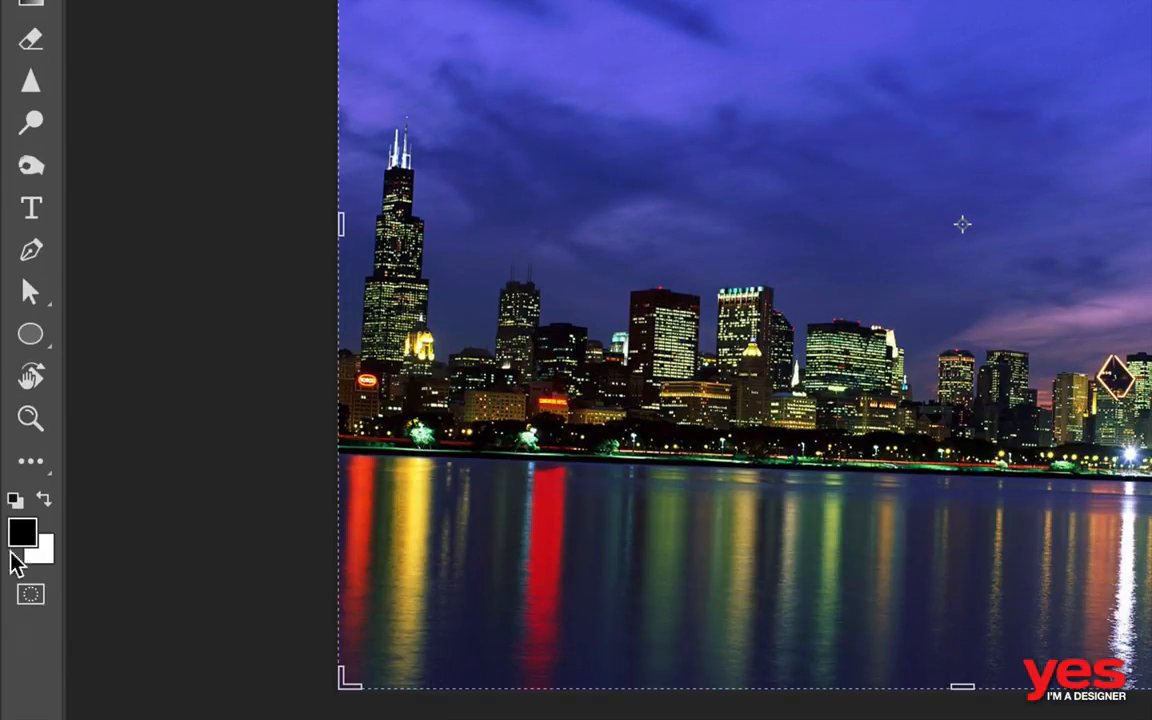
pyautogui.click(31, 464)
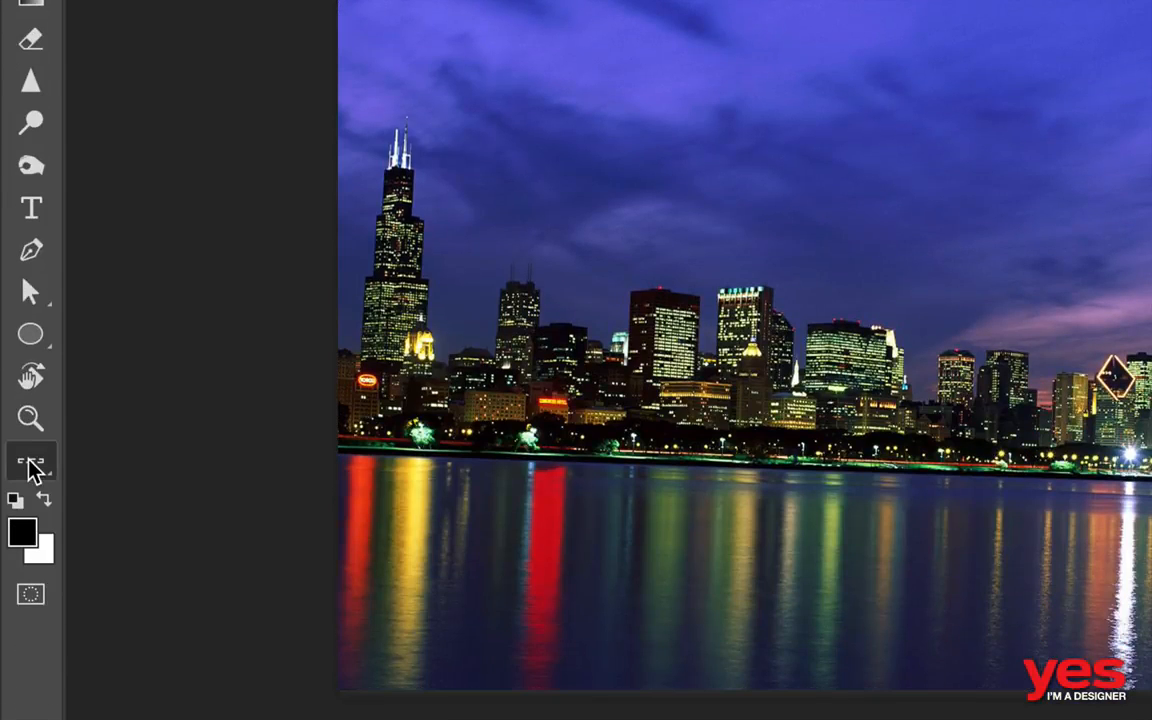
pyautogui.click(31, 466)
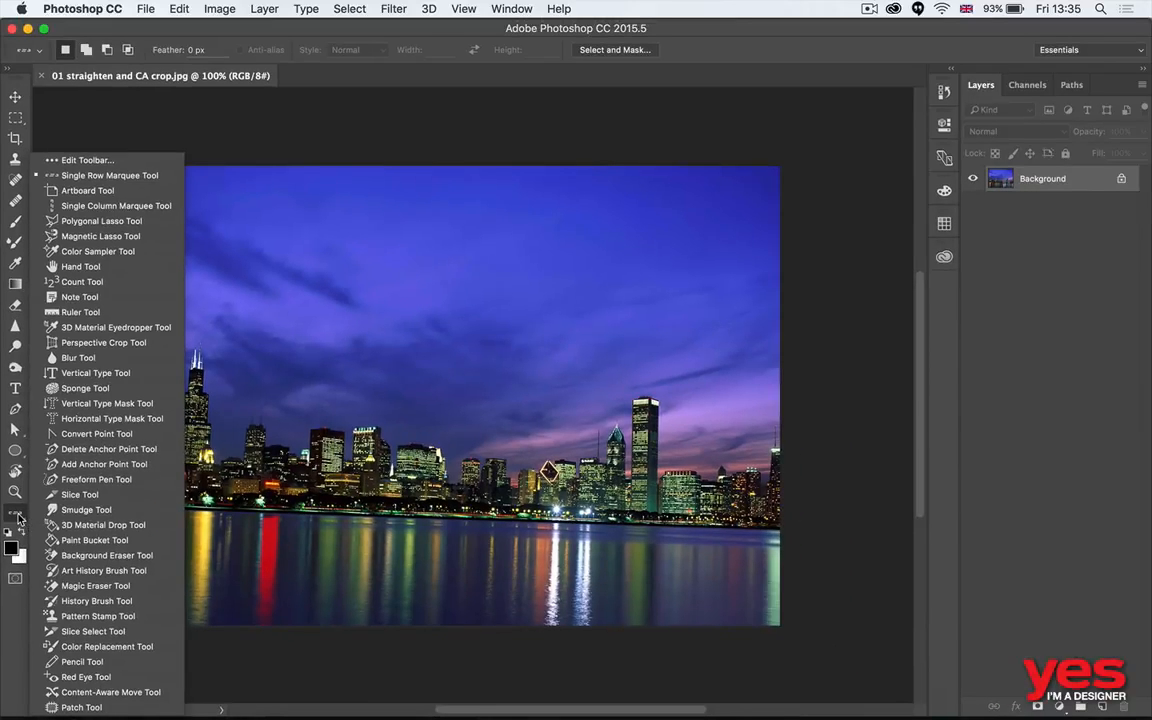
pyautogui.click(85, 160)
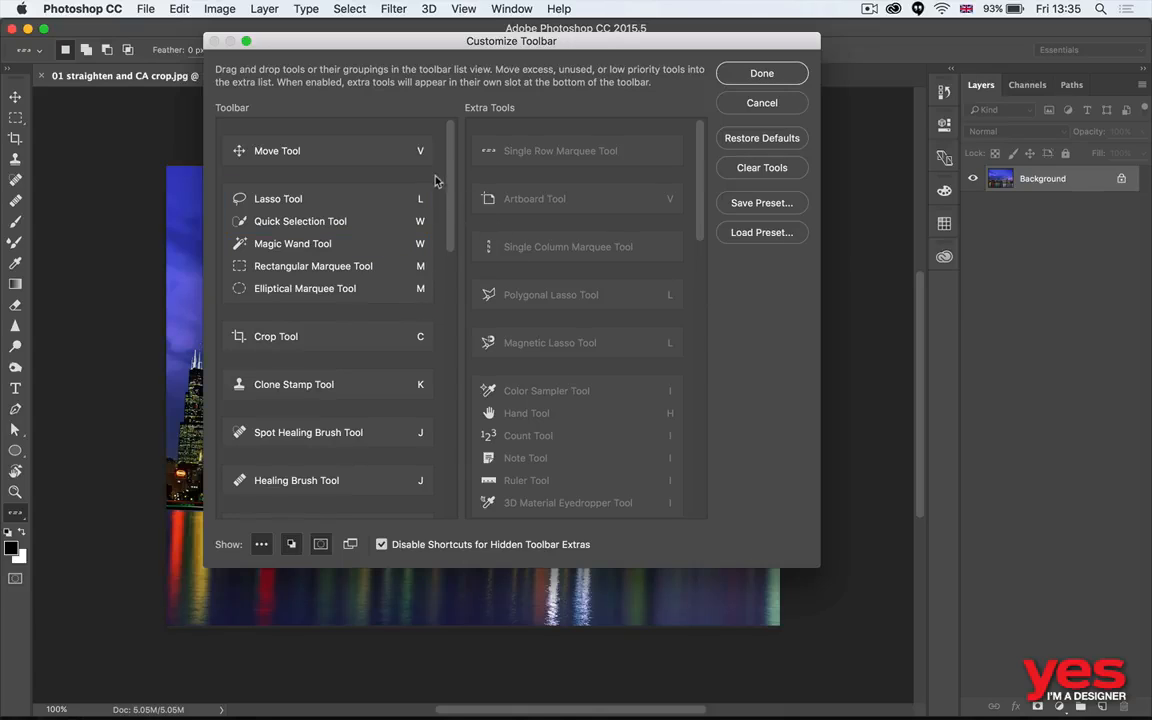
pyautogui.scroll(-3, 332, 203)
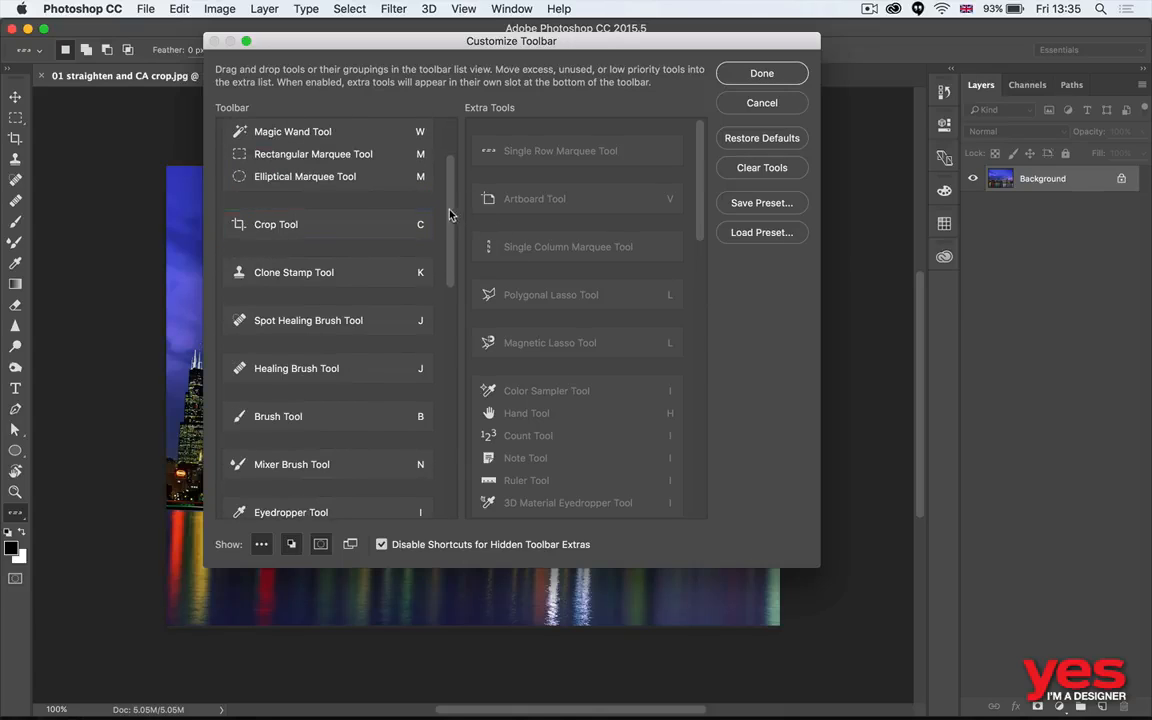
pyautogui.moveTo(449, 215); pyautogui.dragTo(438, 168)
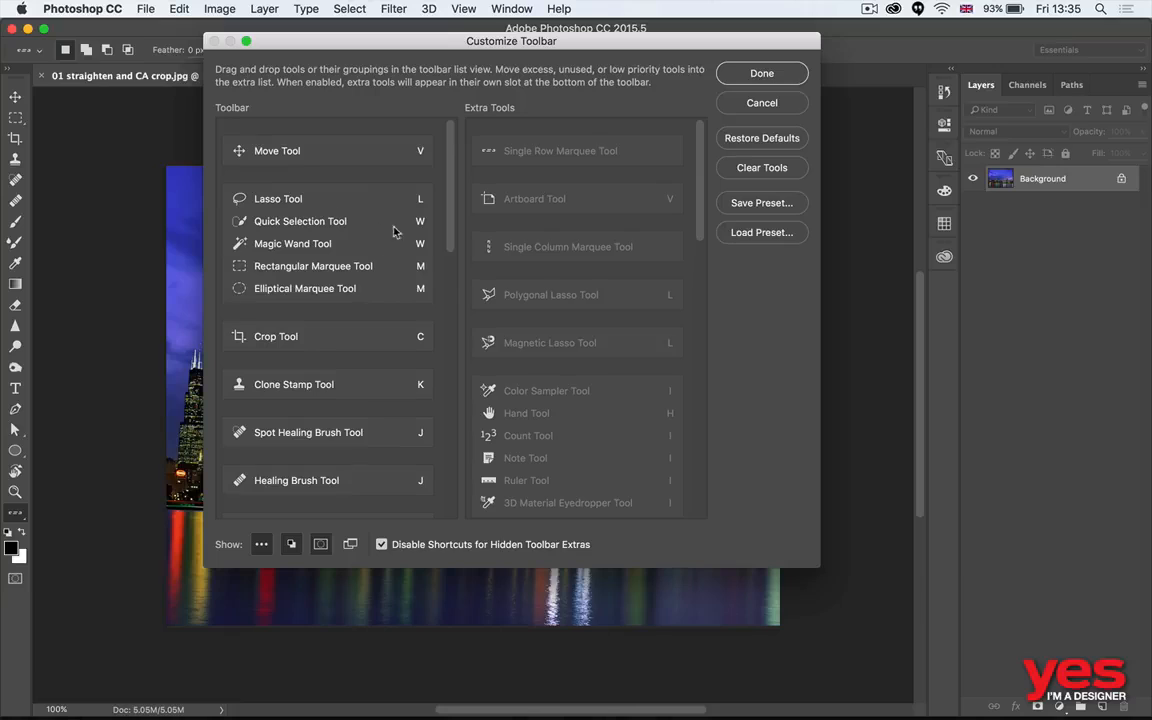
pyautogui.click(764, 72)
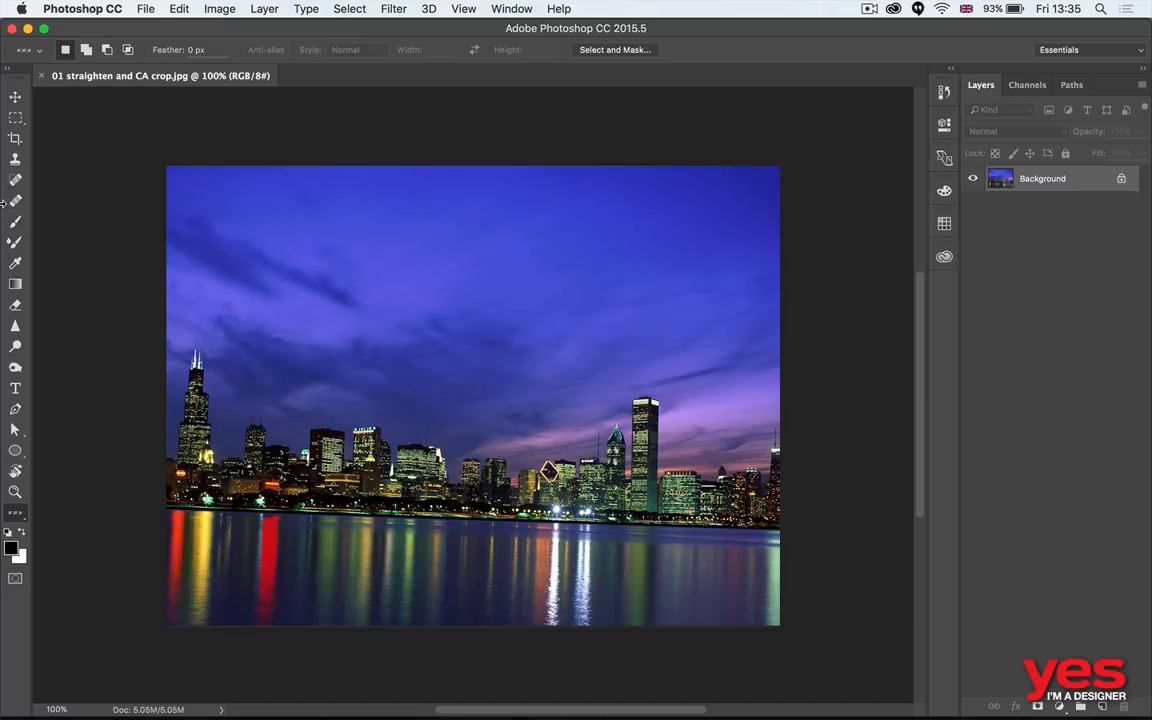
# - Activate the Crop tool on the skyline photo with the shoreline in close view
pyautogui.click(15, 138)
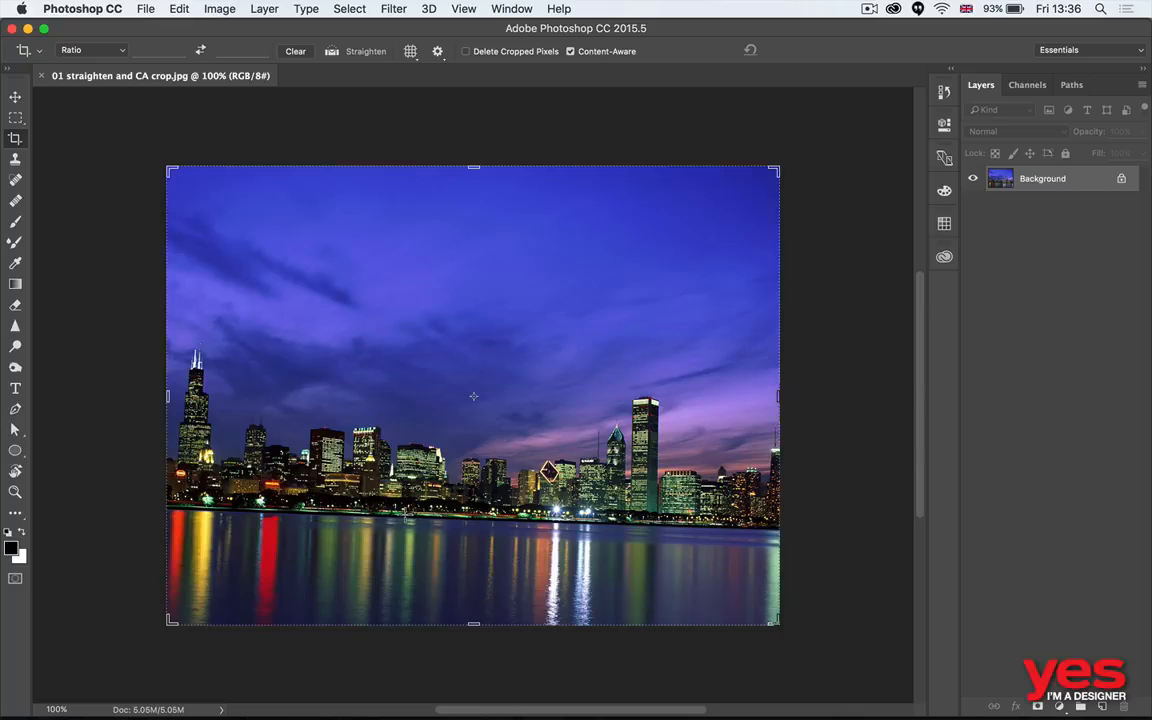
pyautogui.press('super')
pyautogui.press('z')
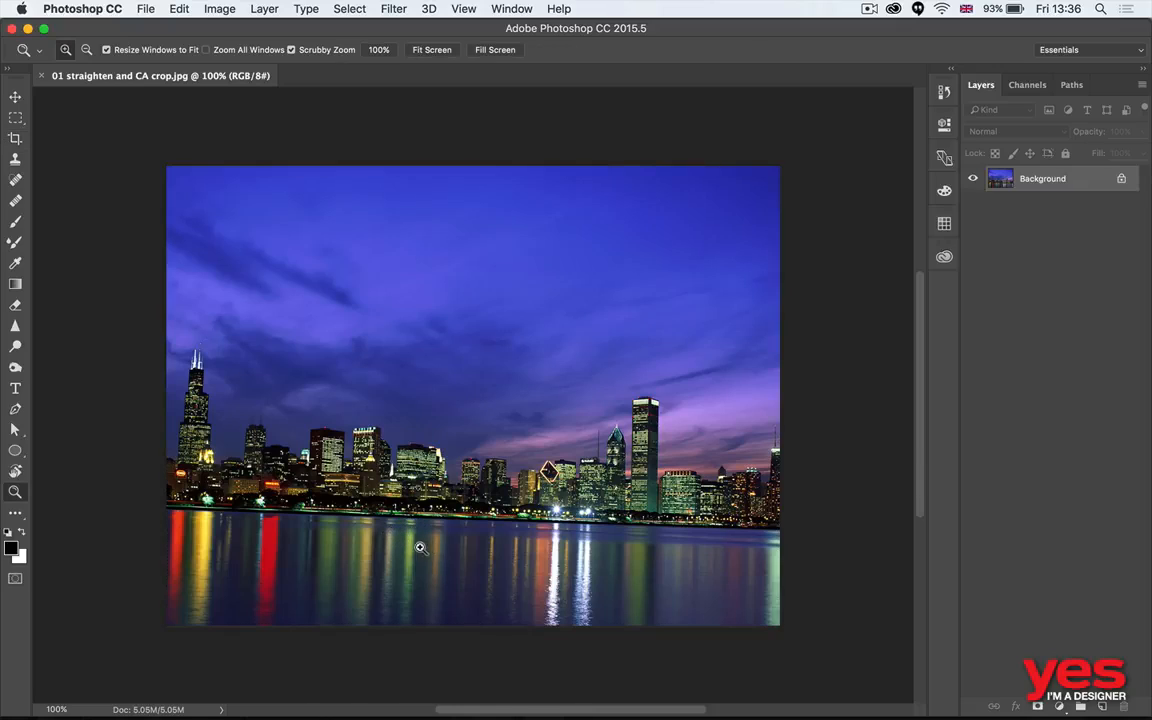
pyautogui.moveTo(419, 545); pyautogui.dragTo(479, 527)
pyautogui.press('c')
pyautogui.press('space')
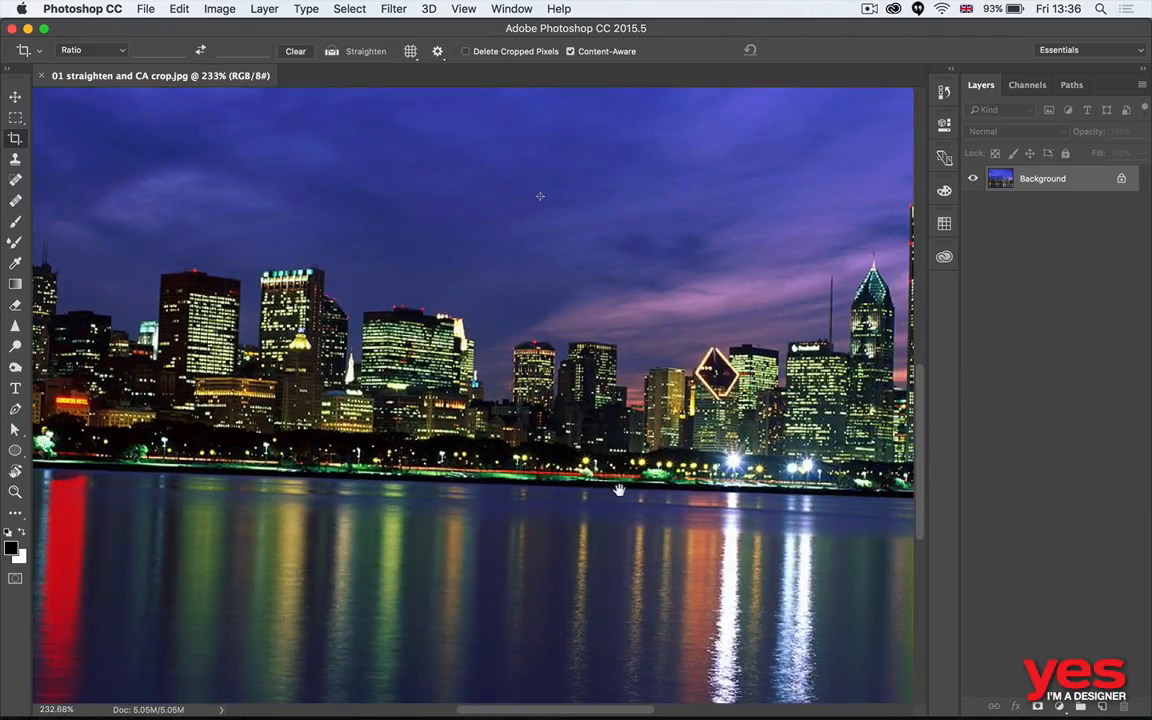
pyautogui.moveTo(619, 491); pyautogui.dragTo(514, 479)
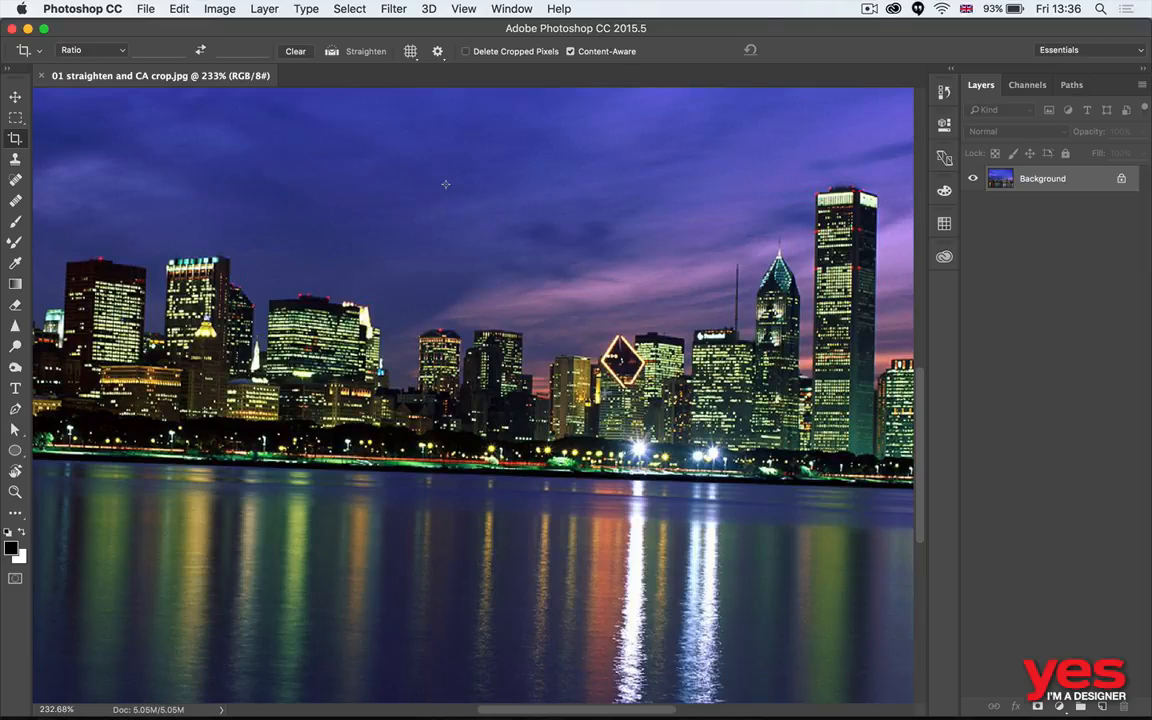
pyautogui.click(332, 50)
pyautogui.moveTo(300, 469); pyautogui.dragTo(681, 481)
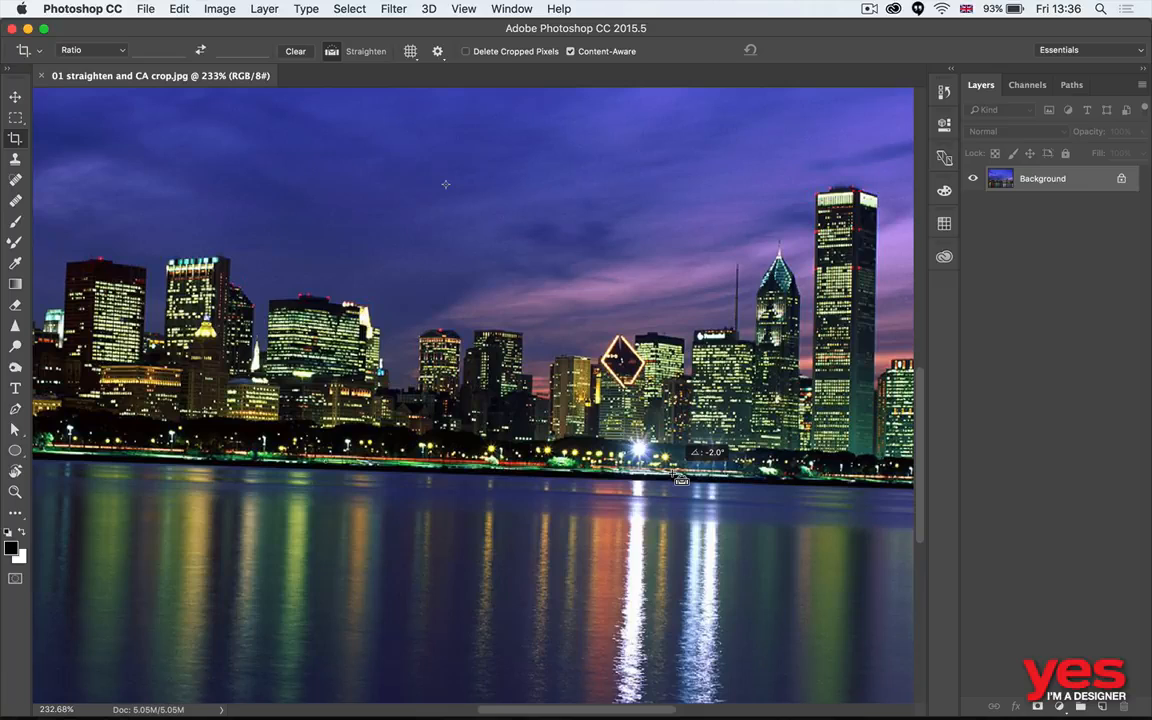
pyautogui.moveTo(681, 481); pyautogui.dragTo(684, 483)
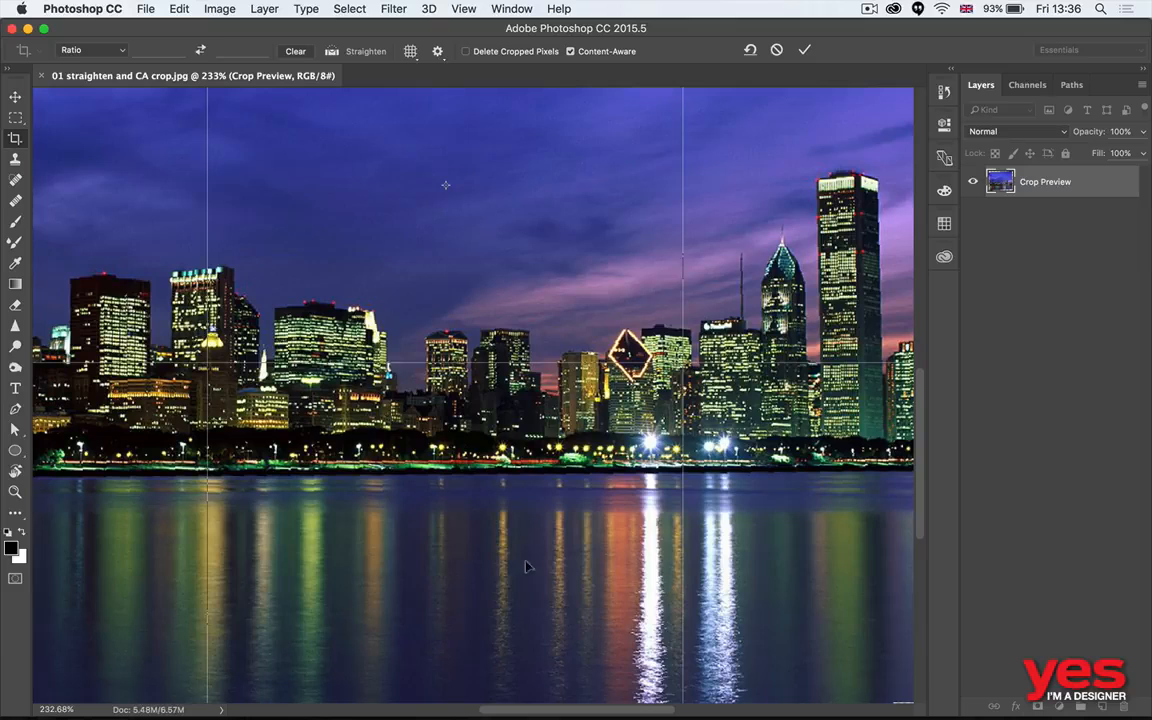
pyautogui.moveTo(478, 385); pyautogui.dragTo(403, 412)
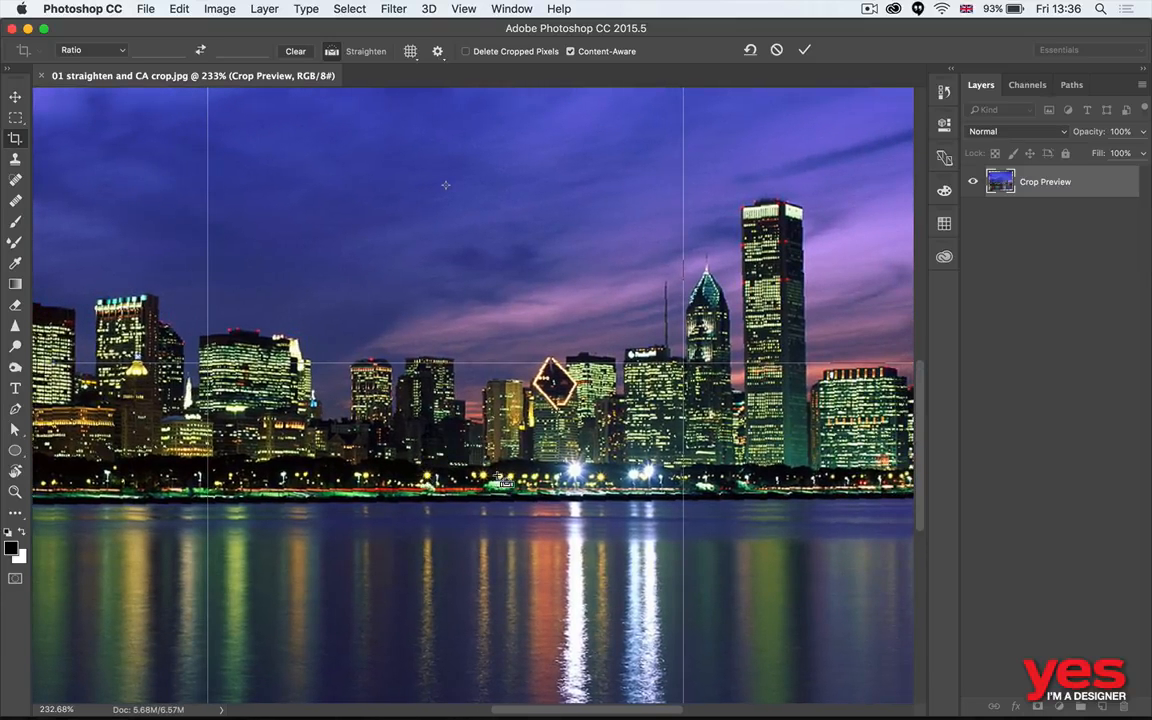
pyautogui.press('super+0')
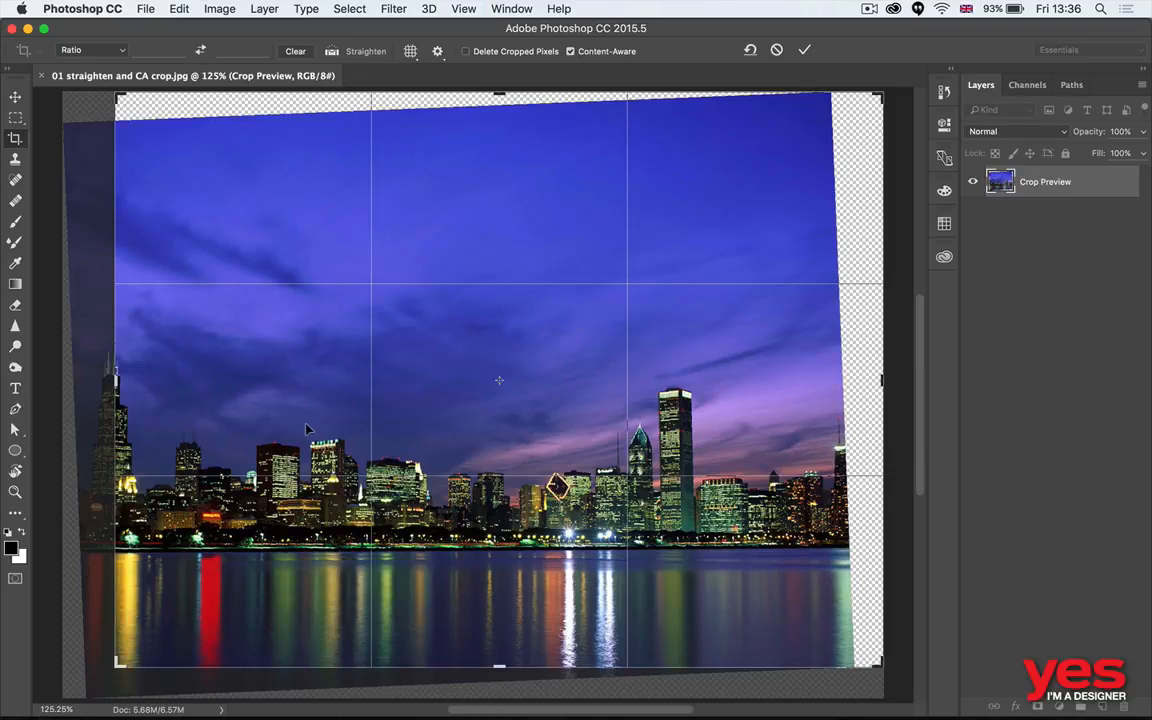
pyautogui.press('Escape')
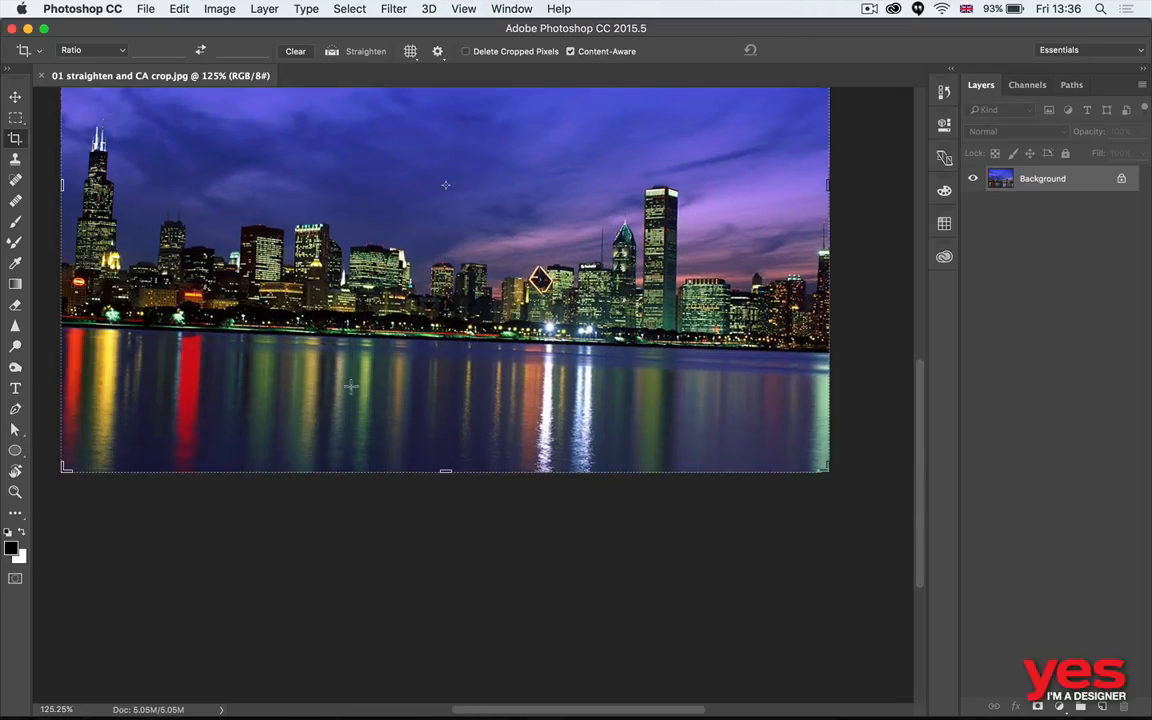
# - Straighten the photo along the shoreline and apply a Content-Aware crop widened on both sides of the image
pyautogui.keyDown('space'); pyautogui.moveTo(470, 398); pyautogui.dragTo(545, 520); pyautogui.keyUp('space')
pyautogui.keyDown('super'); pyautogui.moveTo(422, 458); pyautogui.dragTo(576, 468); pyautogui.keyUp('super')
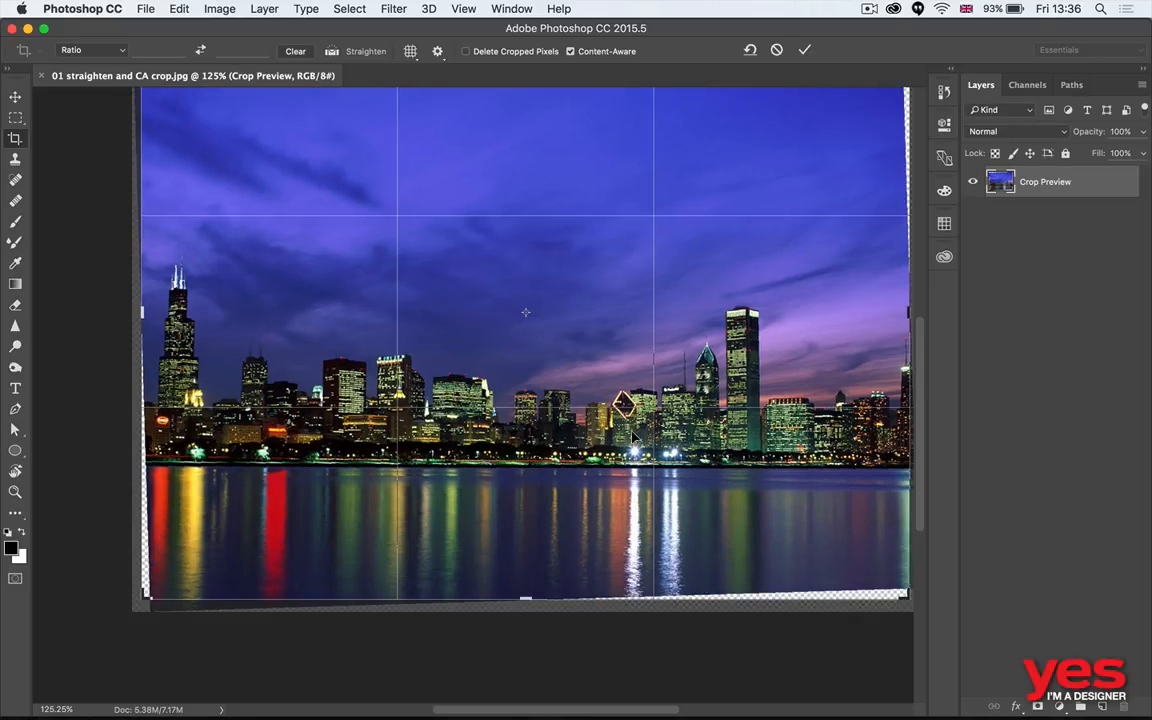
pyautogui.press('super+1')
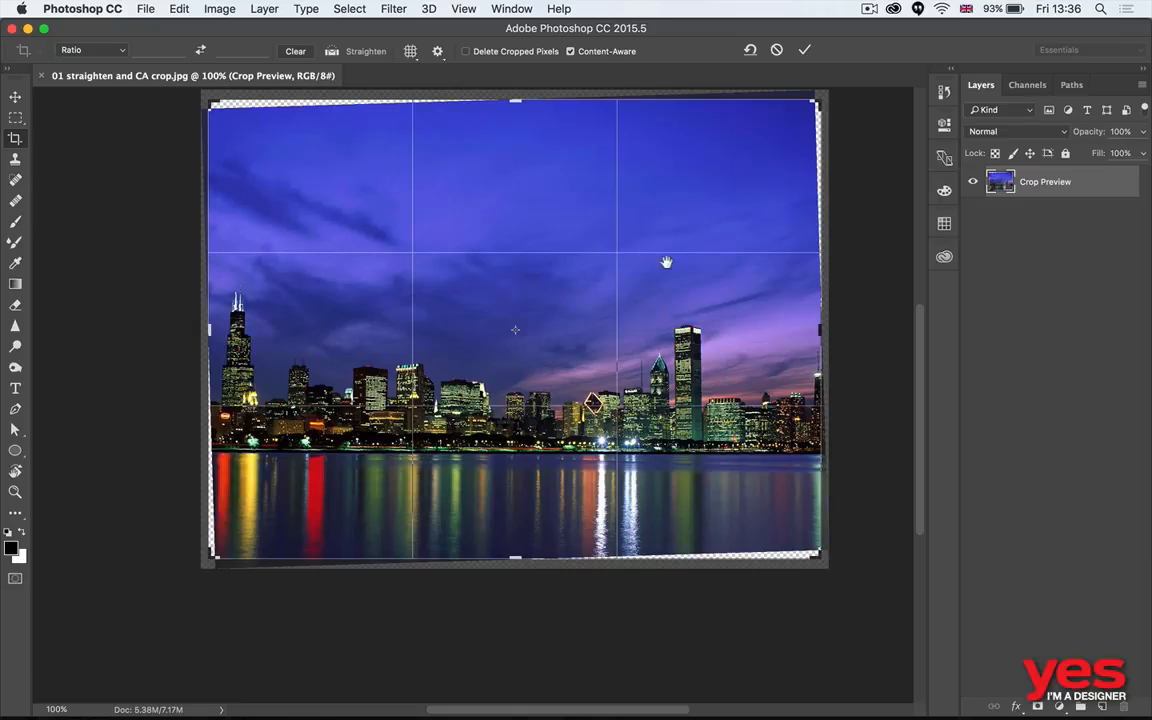
pyautogui.moveTo(631, 336); pyautogui.dragTo(599, 382)
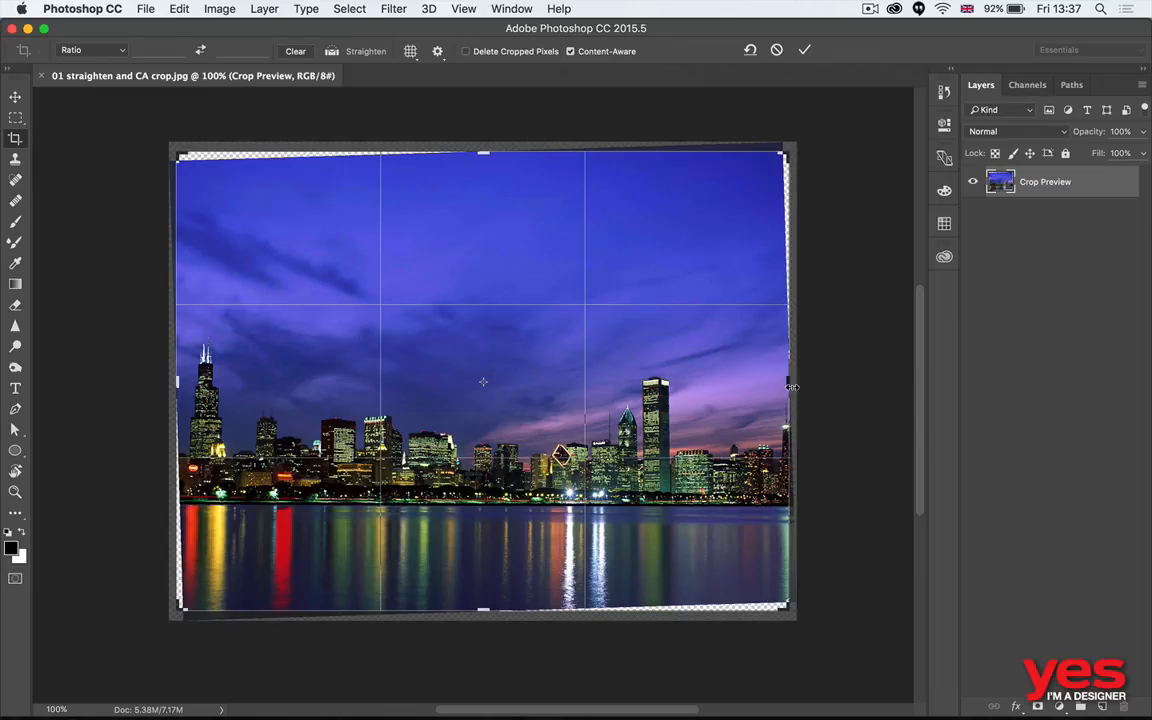
pyautogui.moveTo(791, 386); pyautogui.dragTo(890, 381)
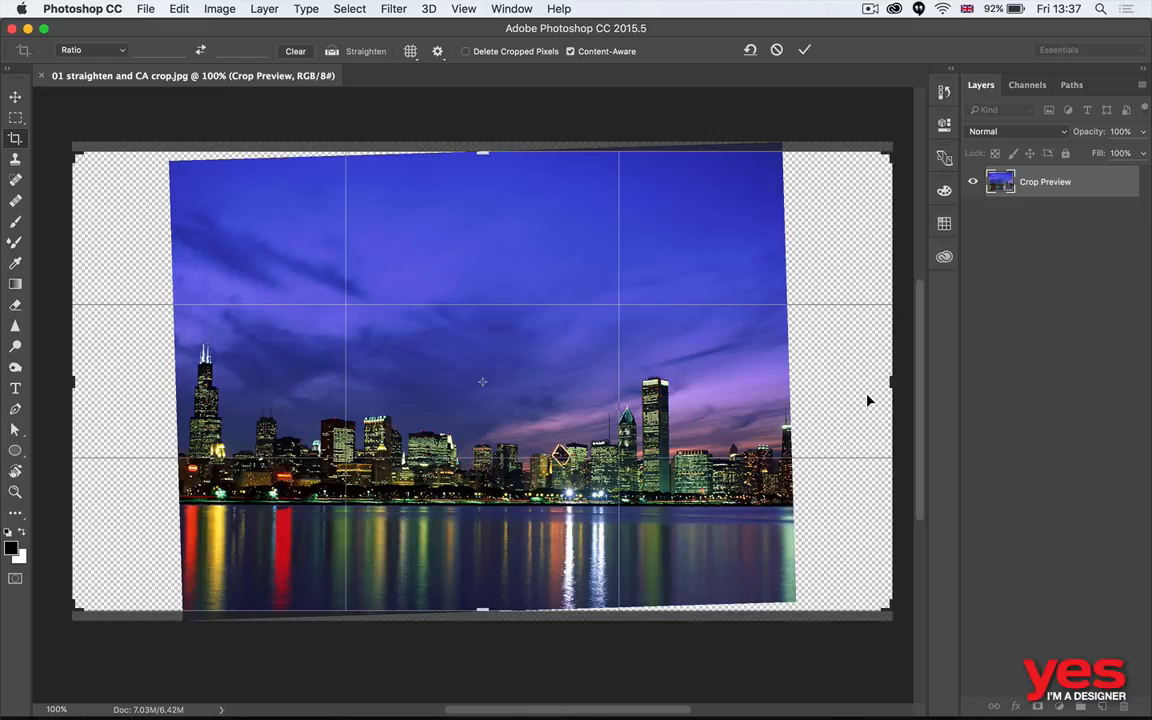
pyautogui.press('Return')
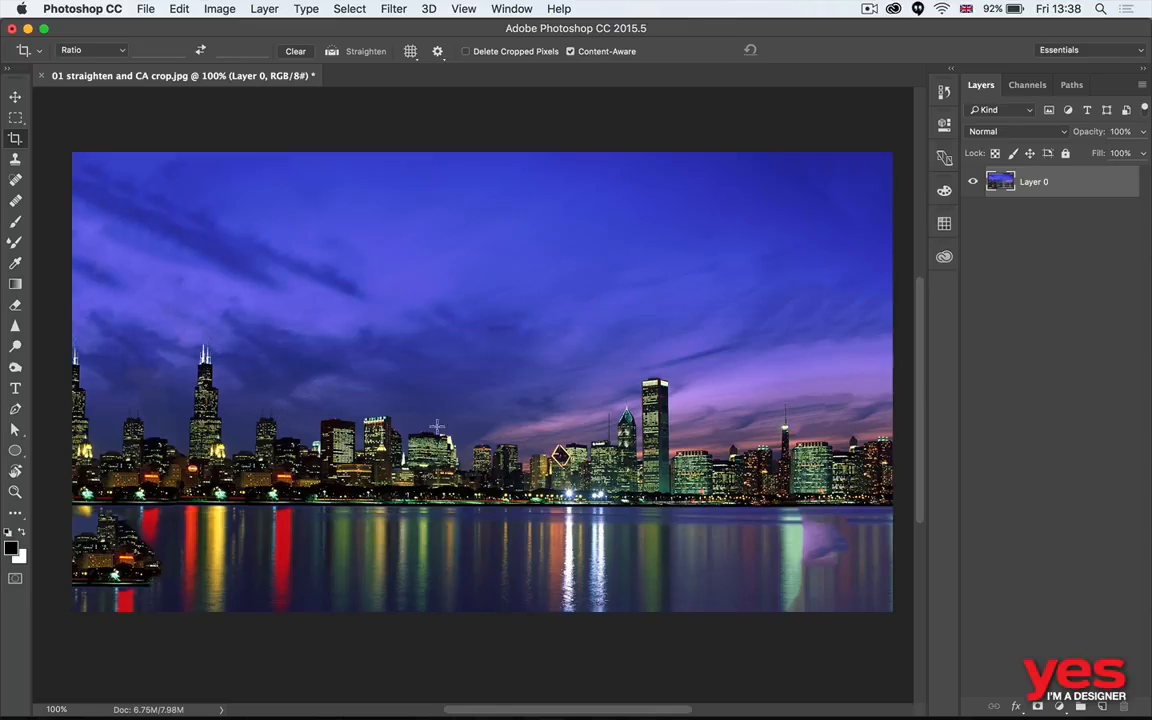
# - Paint over the stray skyline patch in the water at the photo's left edge with the Content-Aware Spot Healing Brush
pyautogui.hscroll(-5, 230, 460)
pyautogui.scroll(-2, 230, 460)
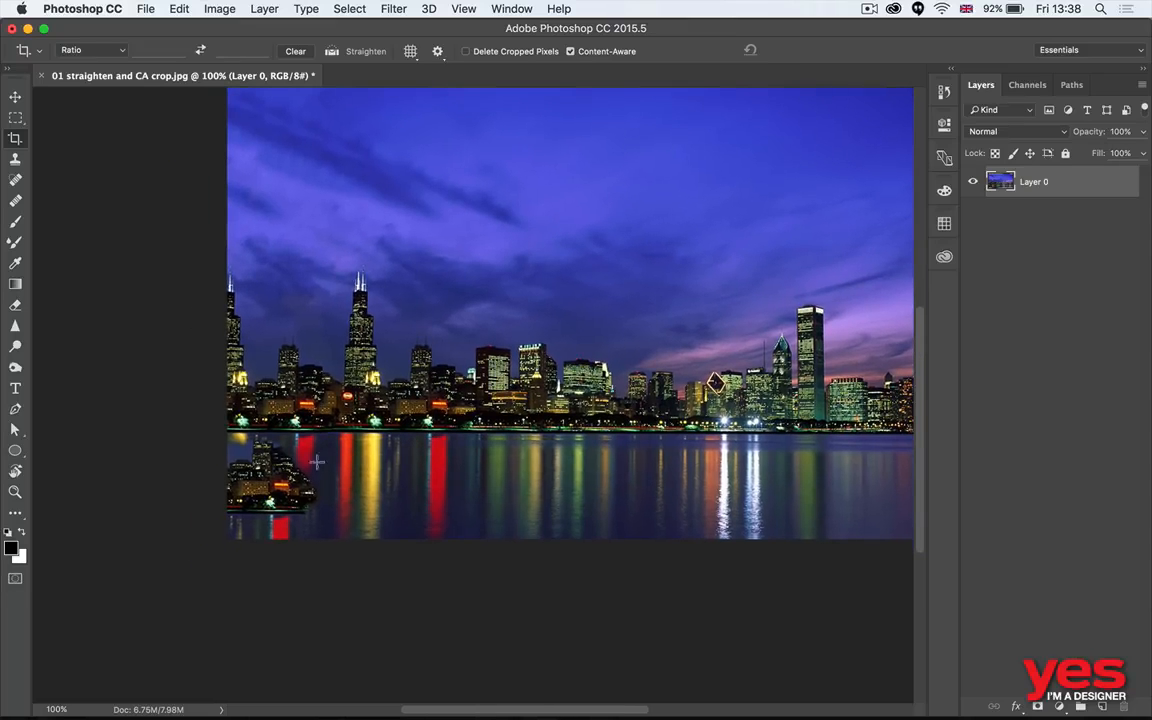
pyautogui.press('super+space')
pyautogui.moveTo(271, 514); pyautogui.dragTo(332, 497)
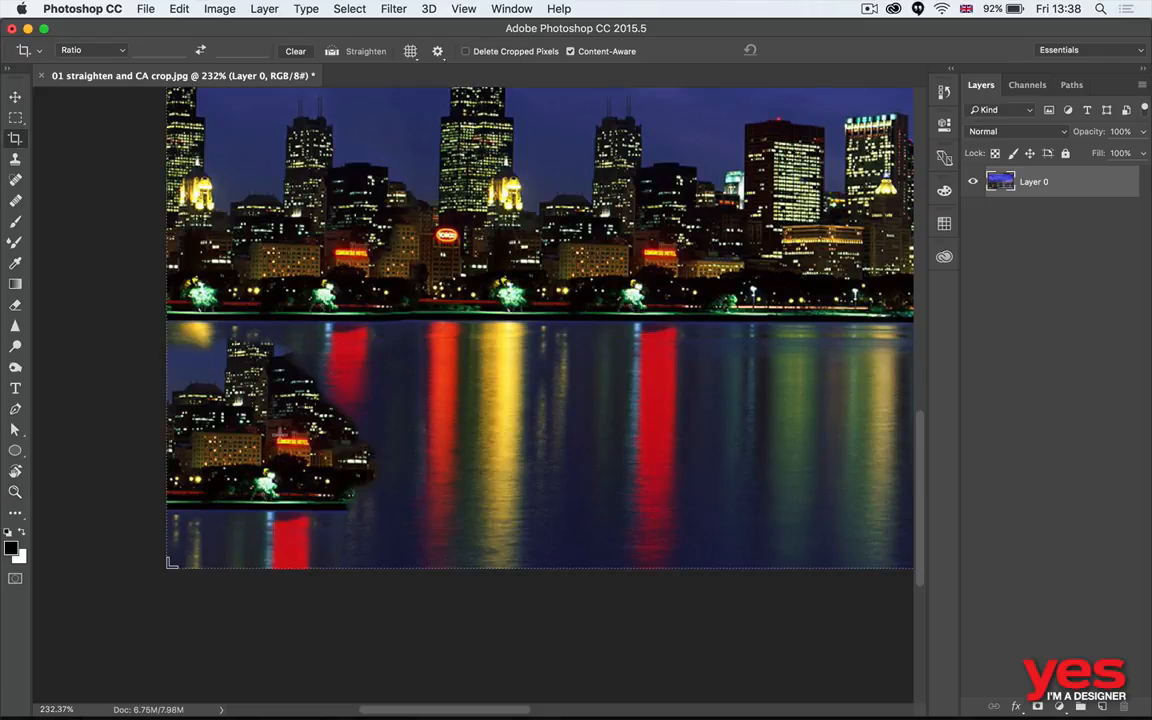
pyautogui.click(16, 202)
pyautogui.click(16, 181)
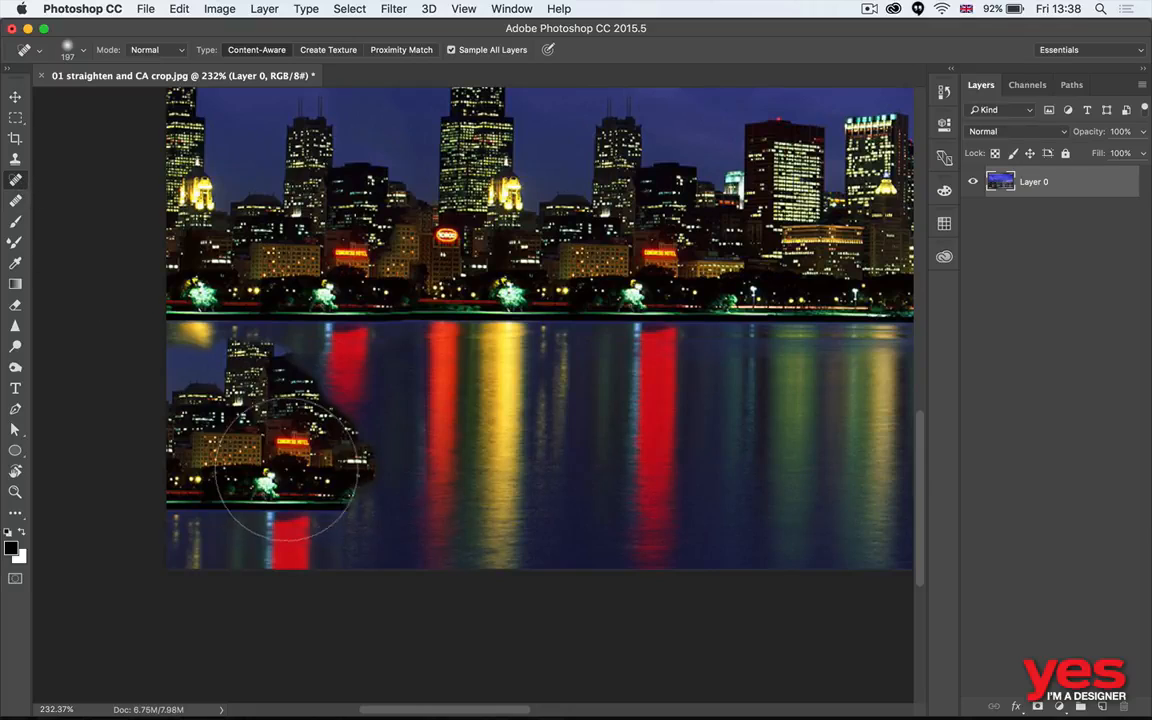
pyautogui.moveTo(278, 468)
pyautogui.mouseDown()
pyautogui.moveTo(312, 398)
pyautogui.moveTo(272, 391)
pyautogui.moveTo(253, 404)
pyautogui.moveTo(214, 488)
pyautogui.moveTo(355, 488)
pyautogui.mouseUp()
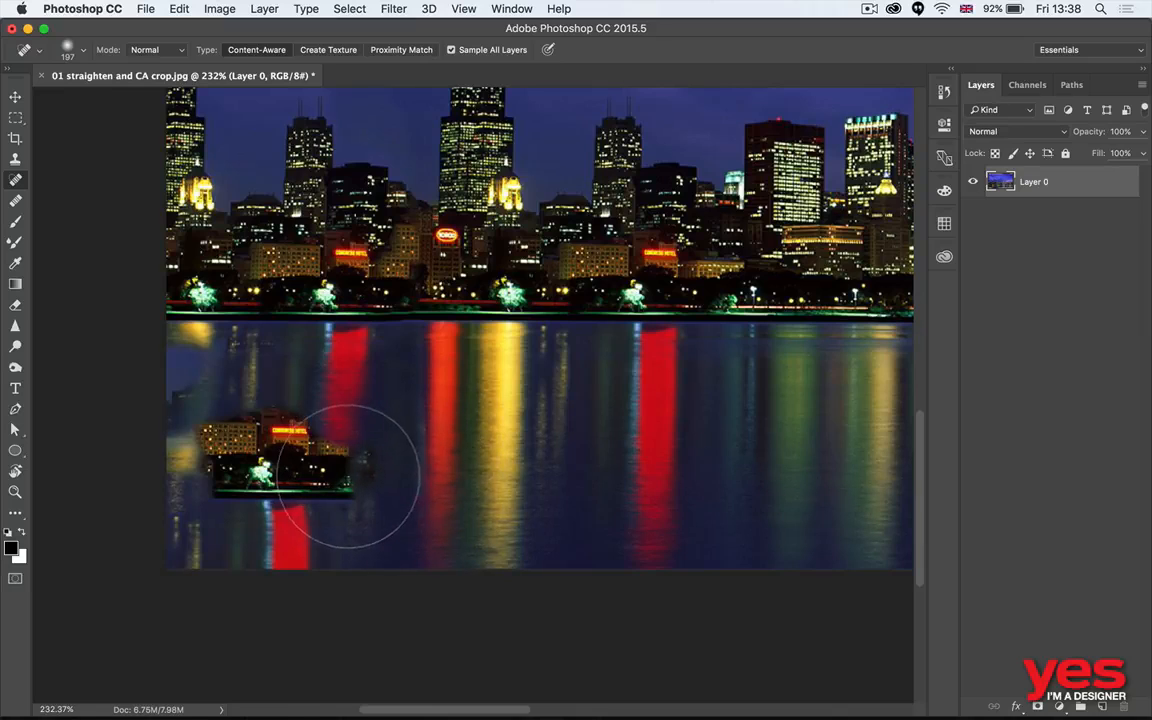
pyautogui.moveTo(334, 463)
pyautogui.mouseDown()
pyautogui.moveTo(271, 447)
pyautogui.moveTo(255, 487)
pyautogui.moveTo(274, 473)
pyautogui.moveTo(373, 513)
pyautogui.moveTo(404, 498)
pyautogui.moveTo(248, 462)
pyautogui.moveTo(307, 477)
pyautogui.mouseUp()
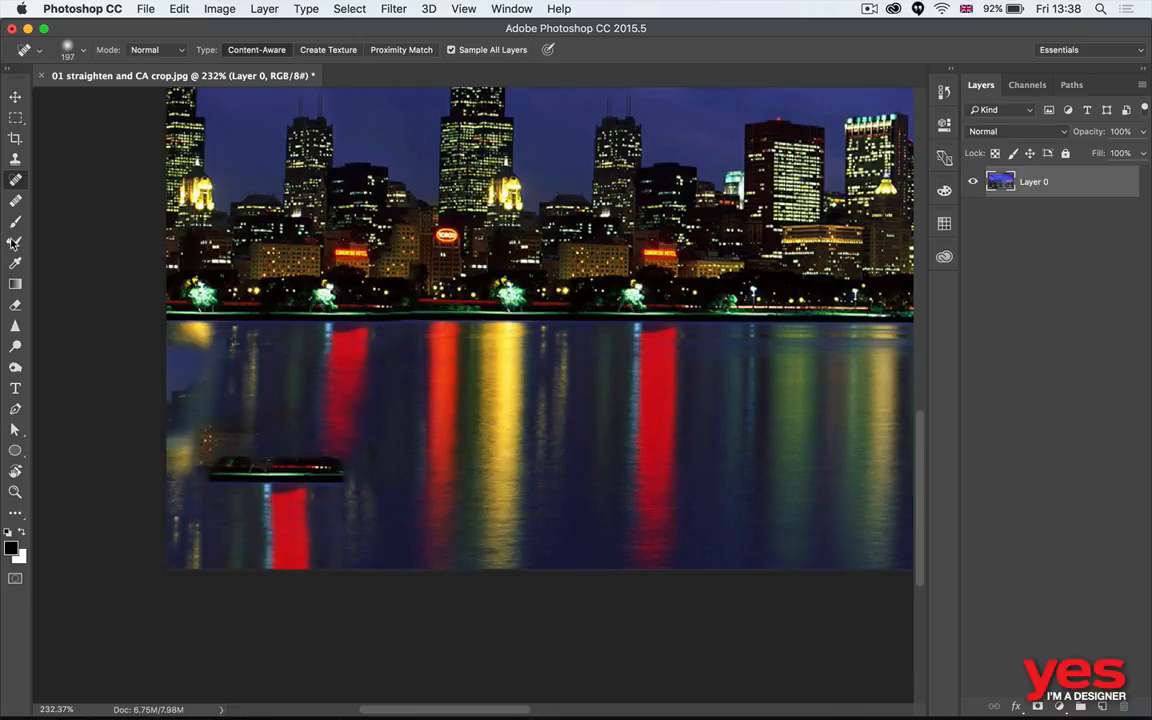
# - Cover the remaining building fragments and broken reflections in the left part of the water using the Healing Brush with sampled water areas
pyautogui.click(16, 202)
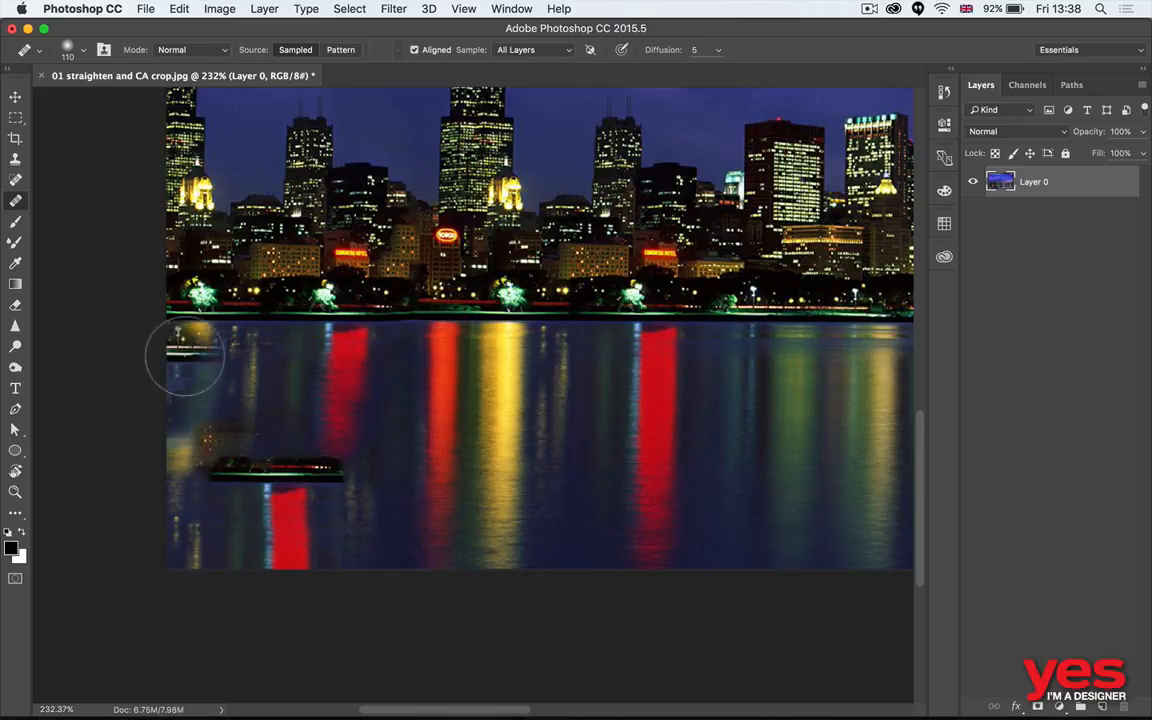
pyautogui.moveTo(257, 329)
pyautogui.mouseDown()
pyautogui.moveTo(227, 359)
pyautogui.moveTo(228, 427)
pyautogui.moveTo(204, 456)
pyautogui.moveTo(167, 451)
pyautogui.moveTo(236, 476)
pyautogui.moveTo(284, 465)
pyautogui.moveTo(342, 487)
pyautogui.moveTo(362, 481)
pyautogui.moveTo(357, 514)
pyautogui.mouseUp()
pyautogui.moveTo(270, 521)
pyautogui.mouseDown()
pyautogui.moveTo(308, 537)
pyautogui.moveTo(298, 559)
pyautogui.moveTo(234, 550)
pyautogui.moveTo(211, 531)
pyautogui.moveTo(191, 537)
pyautogui.moveTo(213, 561)
pyautogui.moveTo(310, 568)
pyautogui.mouseUp()
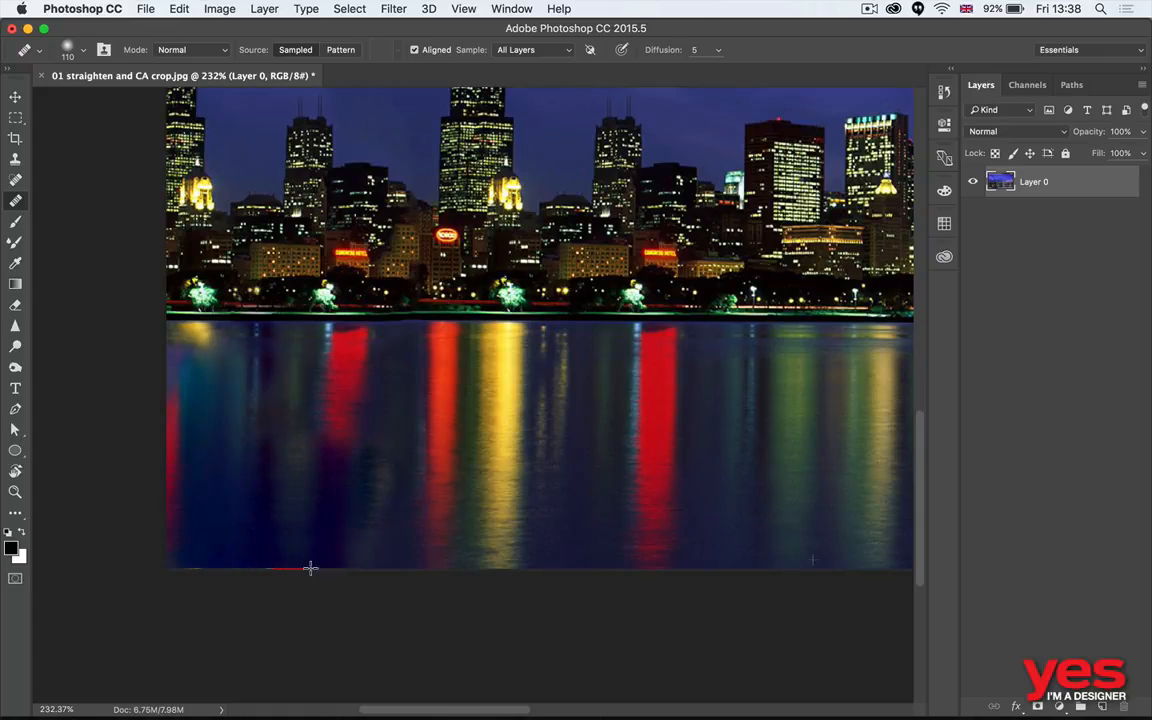
pyautogui.moveTo(358, 458)
pyautogui.mouseDown()
pyautogui.moveTo(374, 415)
pyautogui.moveTo(354, 418)
pyautogui.moveTo(340, 443)
pyautogui.moveTo(302, 423)
pyautogui.moveTo(299, 405)
pyautogui.moveTo(347, 439)
pyautogui.moveTo(329, 394)
pyautogui.moveTo(359, 399)
pyautogui.moveTo(376, 535)
pyautogui.moveTo(386, 372)
pyautogui.moveTo(382, 545)
pyautogui.moveTo(253, 482)
pyautogui.moveTo(277, 365)
pyautogui.moveTo(296, 380)
pyautogui.moveTo(533, 415)
pyautogui.moveTo(562, 357)
pyautogui.moveTo(486, 455)
pyautogui.mouseUp()
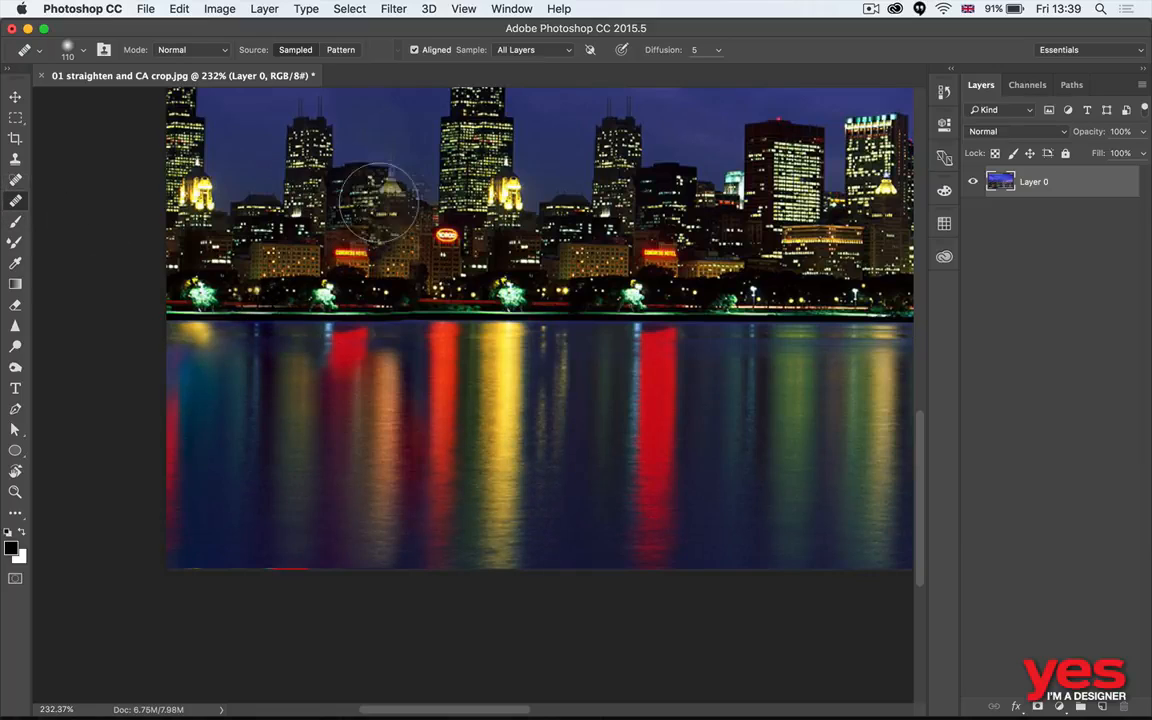
# - Replace the duplicated tall tower and its neighbours at the photo's left edge with buildings sampled from elsewhere in the skyline using the Healing Brush
pyautogui.moveTo(412, 208); pyautogui.dragTo(502, 430)
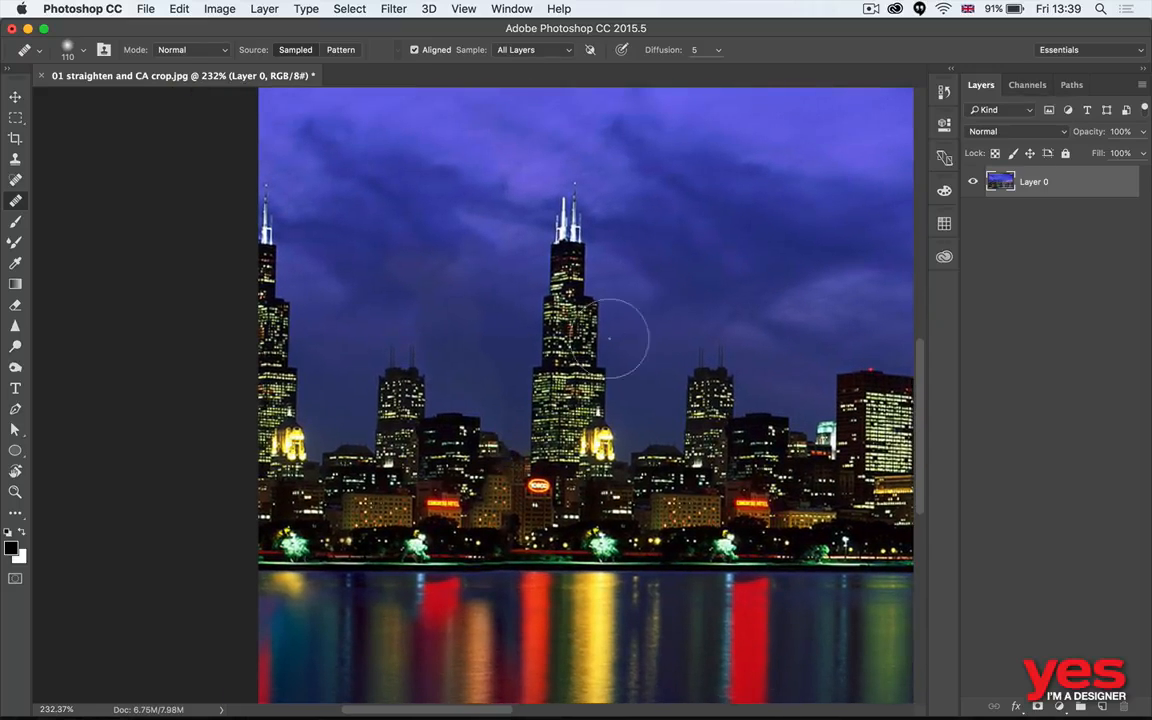
pyautogui.moveTo(594, 383); pyautogui.dragTo(559, 416)
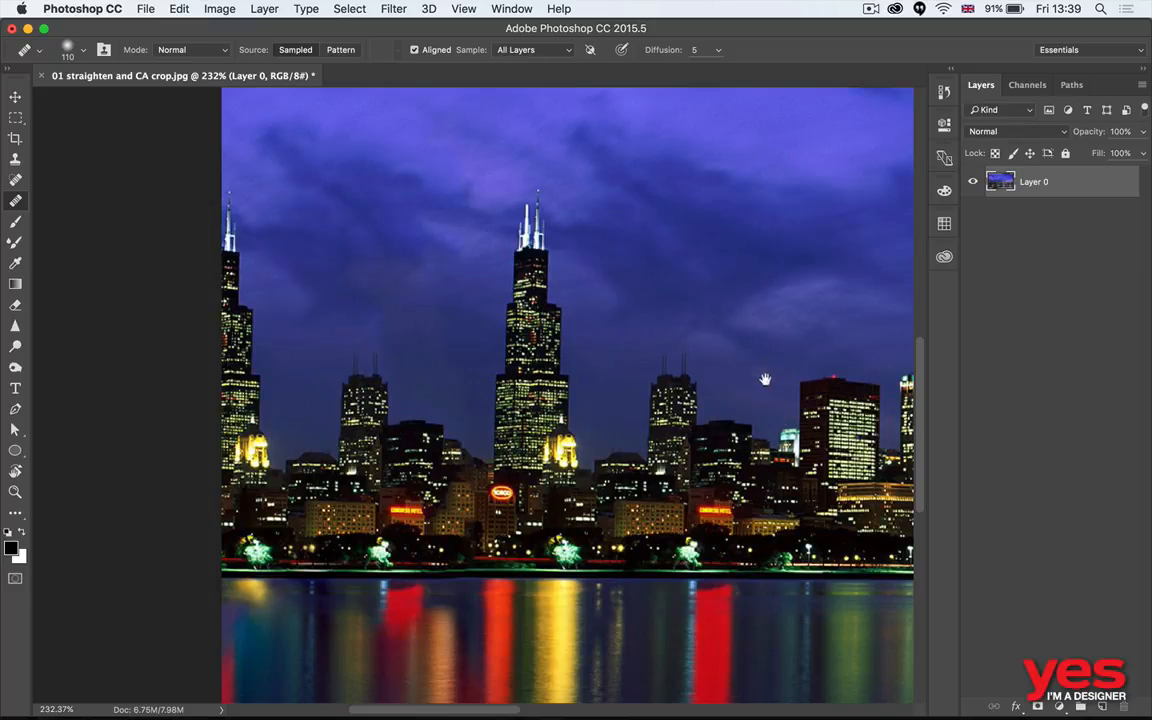
pyautogui.moveTo(764, 381); pyautogui.dragTo(424, 345)
pyautogui.moveTo(817, 387)
pyautogui.mouseDown()
pyautogui.moveTo(537, 392)
pyautogui.moveTo(632, 365)
pyautogui.moveTo(1130, 350)
pyautogui.mouseUp()
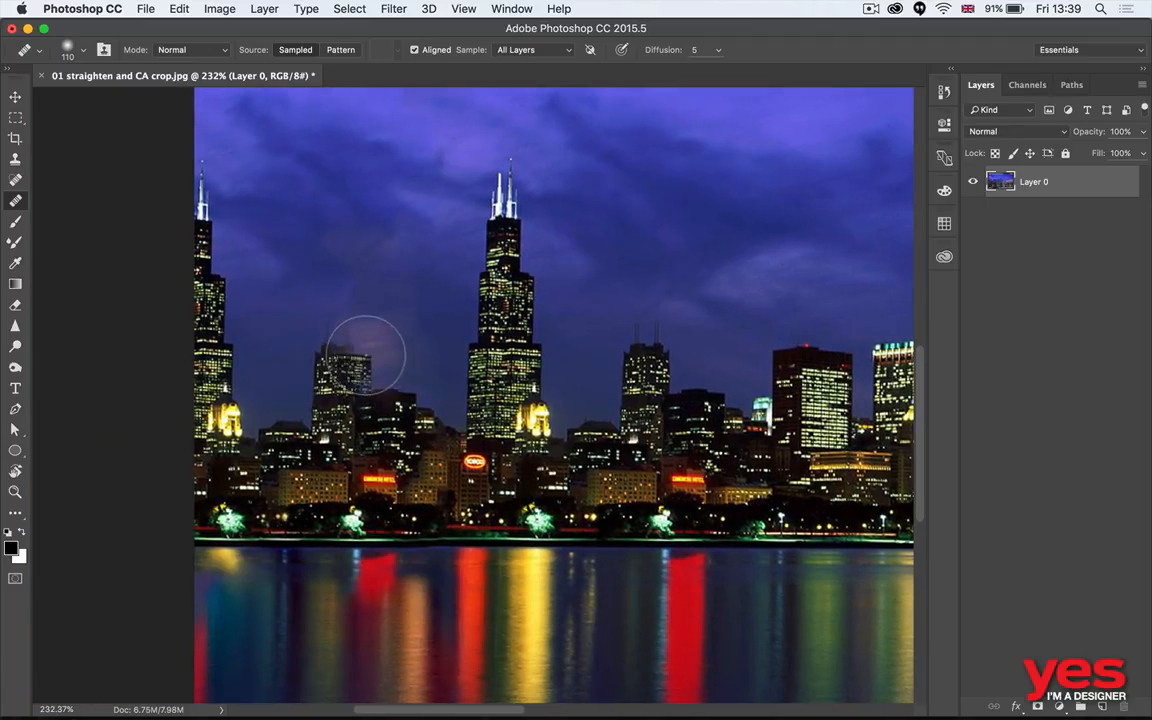
pyautogui.moveTo(356, 357)
pyautogui.mouseDown()
pyautogui.moveTo(340, 405)
pyautogui.moveTo(330, 343)
pyautogui.moveTo(333, 432)
pyautogui.moveTo(308, 345)
pyautogui.moveTo(283, 422)
pyautogui.moveTo(224, 413)
pyautogui.moveTo(186, 224)
pyautogui.moveTo(197, 169)
pyautogui.mouseUp()
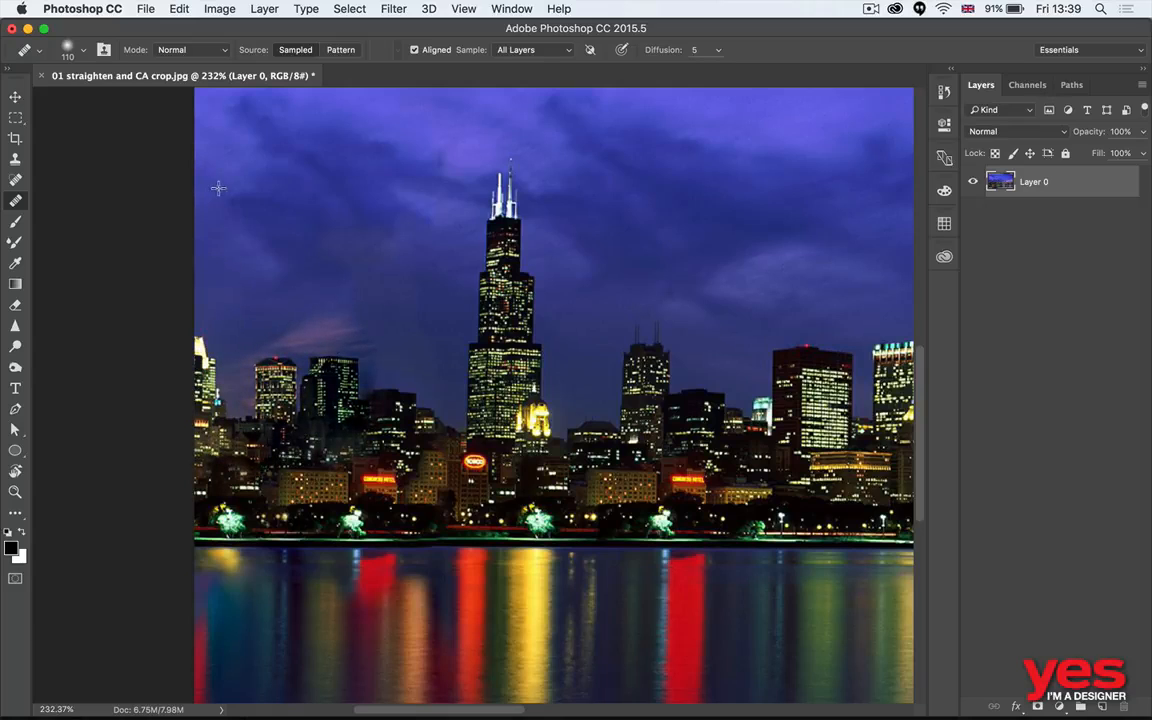
# - Rework the skyline gap just left of the tallest left-hand tower by painting in dark buildings sampled from its other side
pyautogui.moveTo(414, 365)
pyautogui.mouseDown()
pyautogui.moveTo(404, 332)
pyautogui.moveTo(419, 373)
pyautogui.mouseUp()
pyautogui.moveTo(708, 365); pyautogui.dragTo(647, 370)
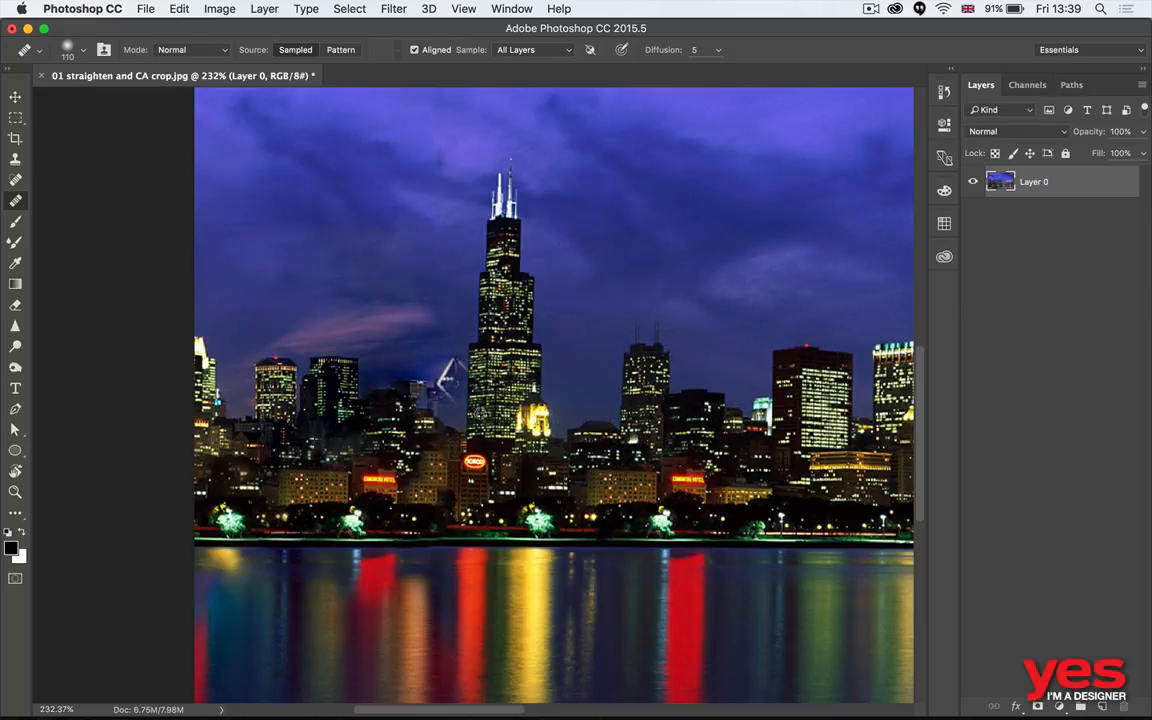
pyautogui.keyDown('alt'); pyautogui.click(685, 392); pyautogui.keyUp('alt')
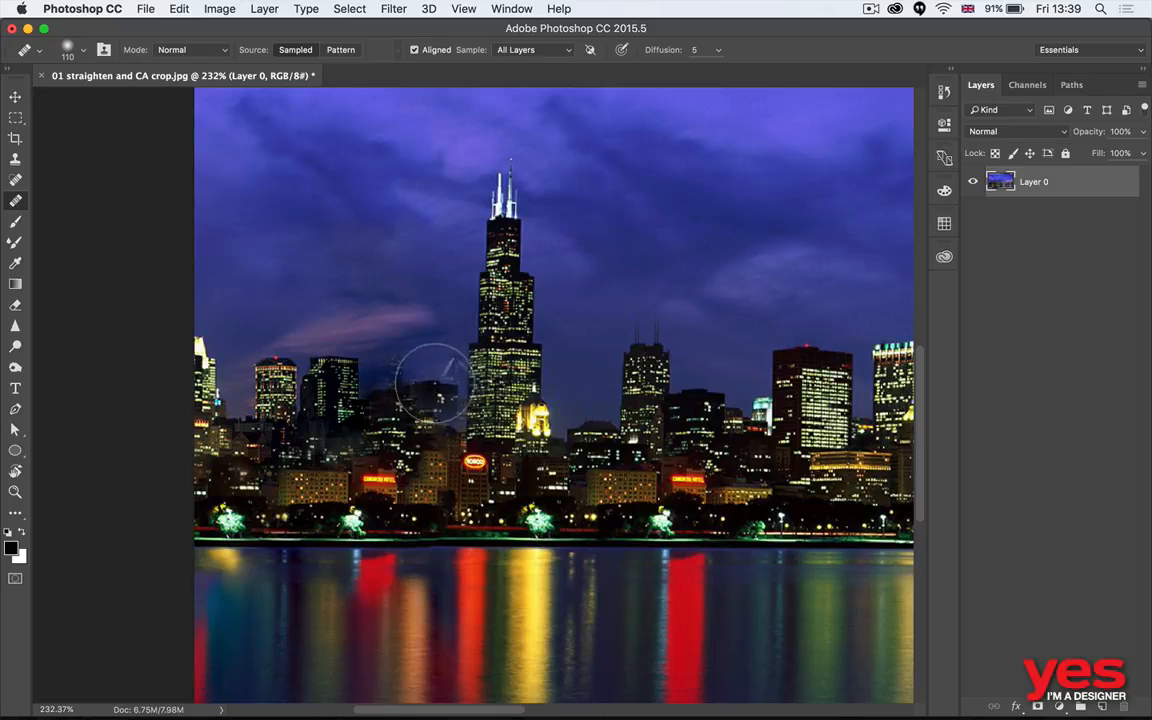
pyautogui.moveTo(430, 383)
pyautogui.mouseDown()
pyautogui.moveTo(452, 413)
pyautogui.moveTo(402, 393)
pyautogui.mouseUp()
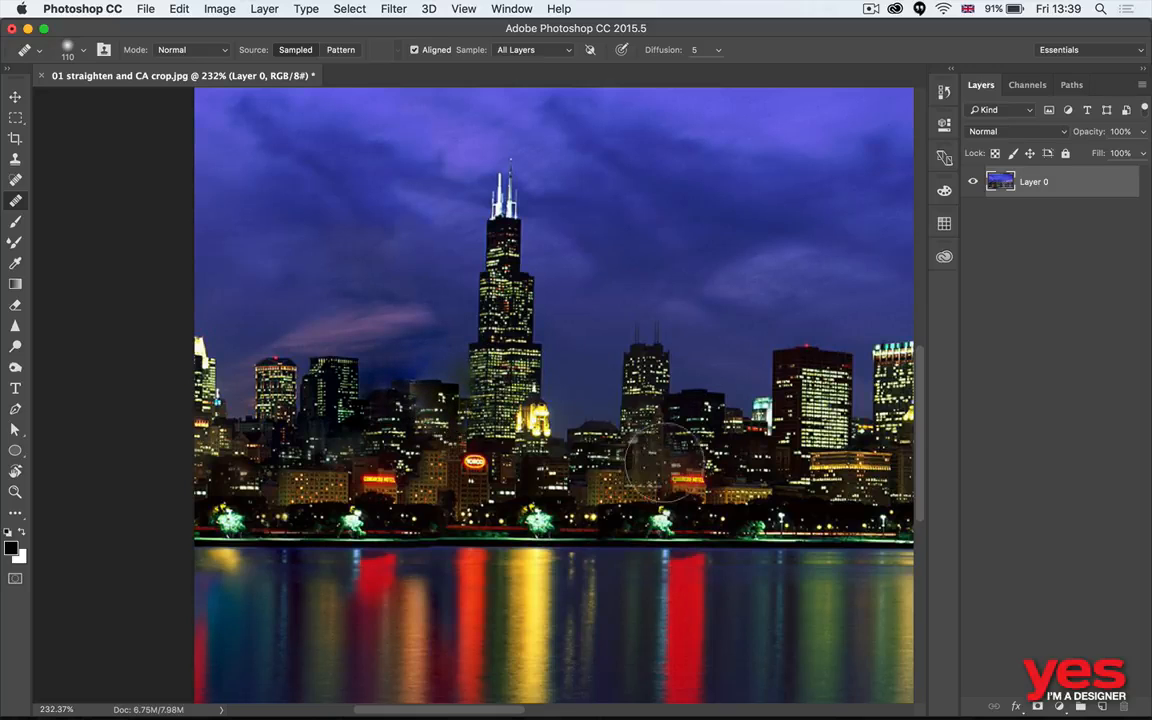
# - Remove the pale purple patch in the water near the photo's right edge with the Healing Brush
pyautogui.press('super+0')
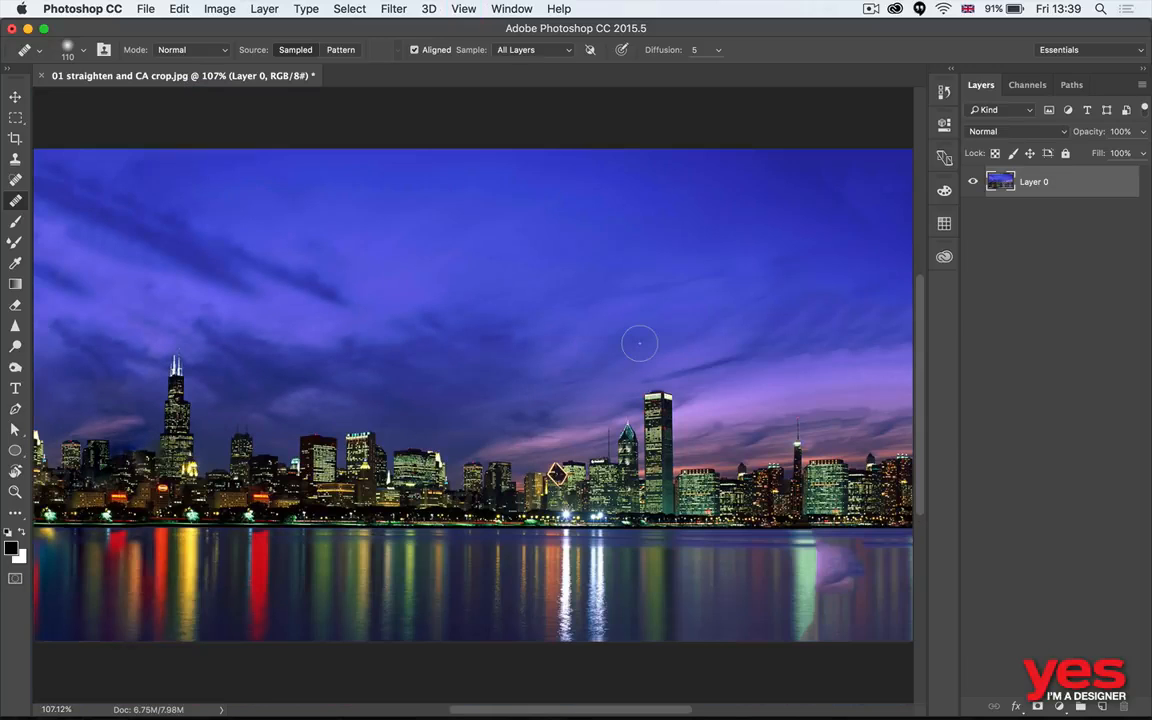
pyautogui.moveTo(572, 440); pyautogui.dragTo(378, 326)
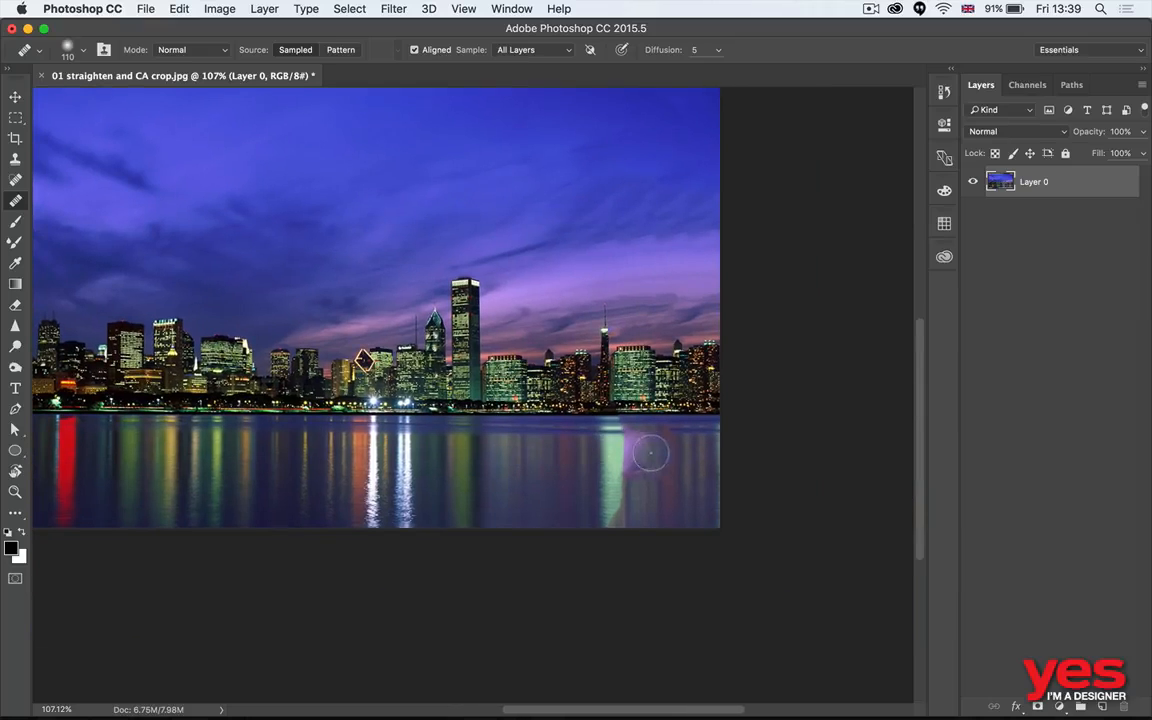
pyautogui.moveTo(650, 450); pyautogui.dragTo(661, 459)
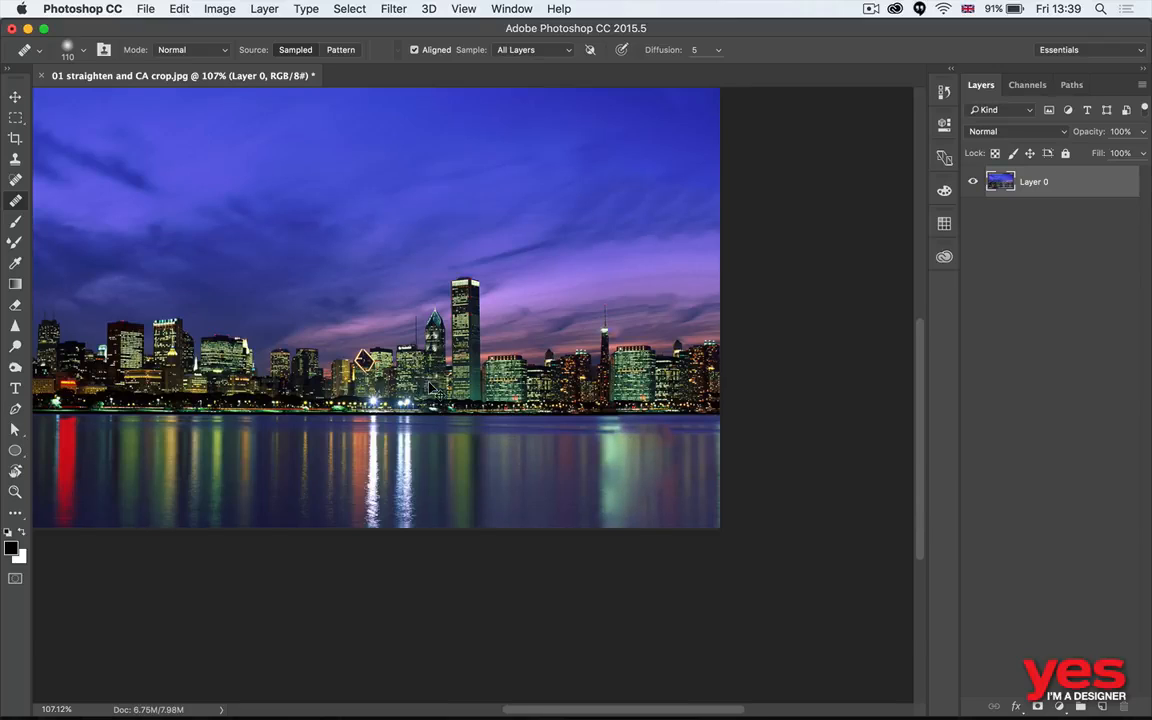
pyautogui.press('super+1')
pyautogui.press('v')
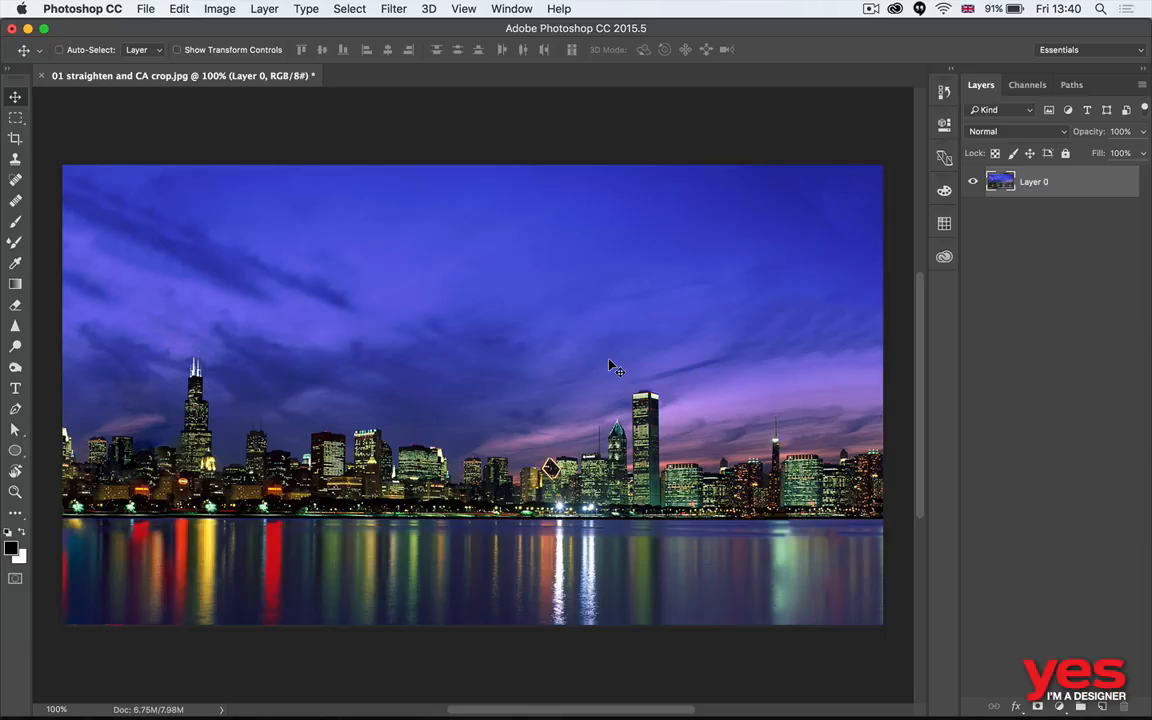
pyautogui.press('j')
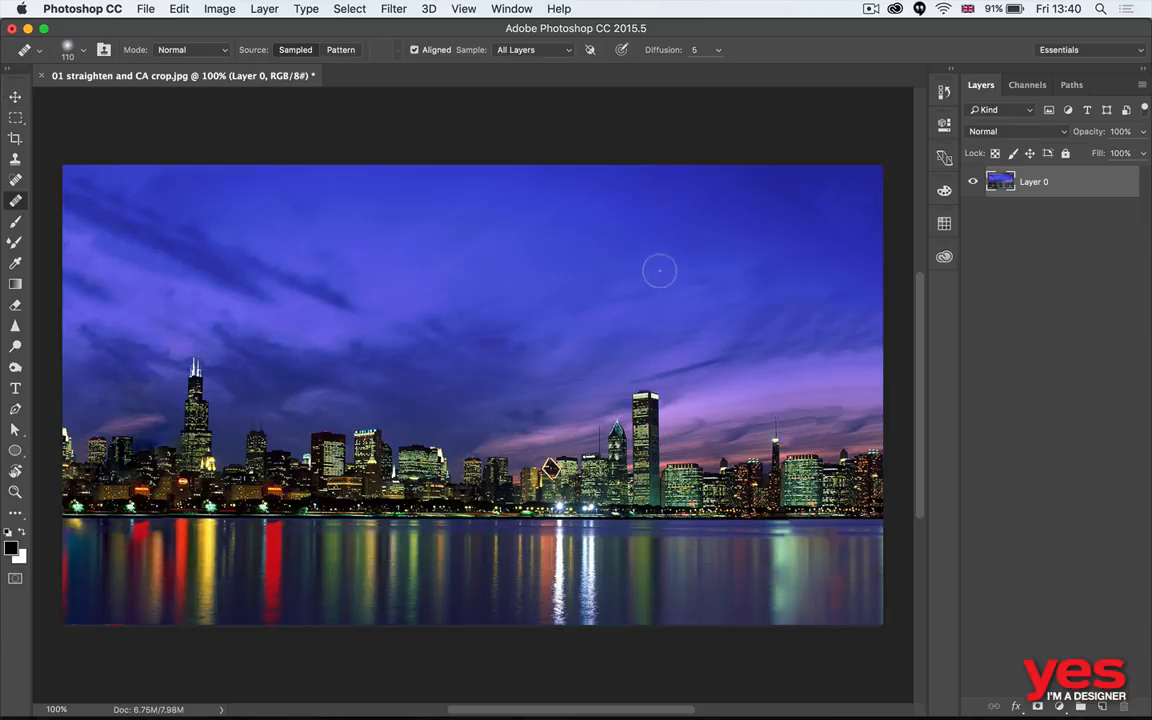
pyautogui.keyDown('alt'); pyautogui.click(829, 202); pyautogui.keyUp('alt')
pyautogui.press('v')
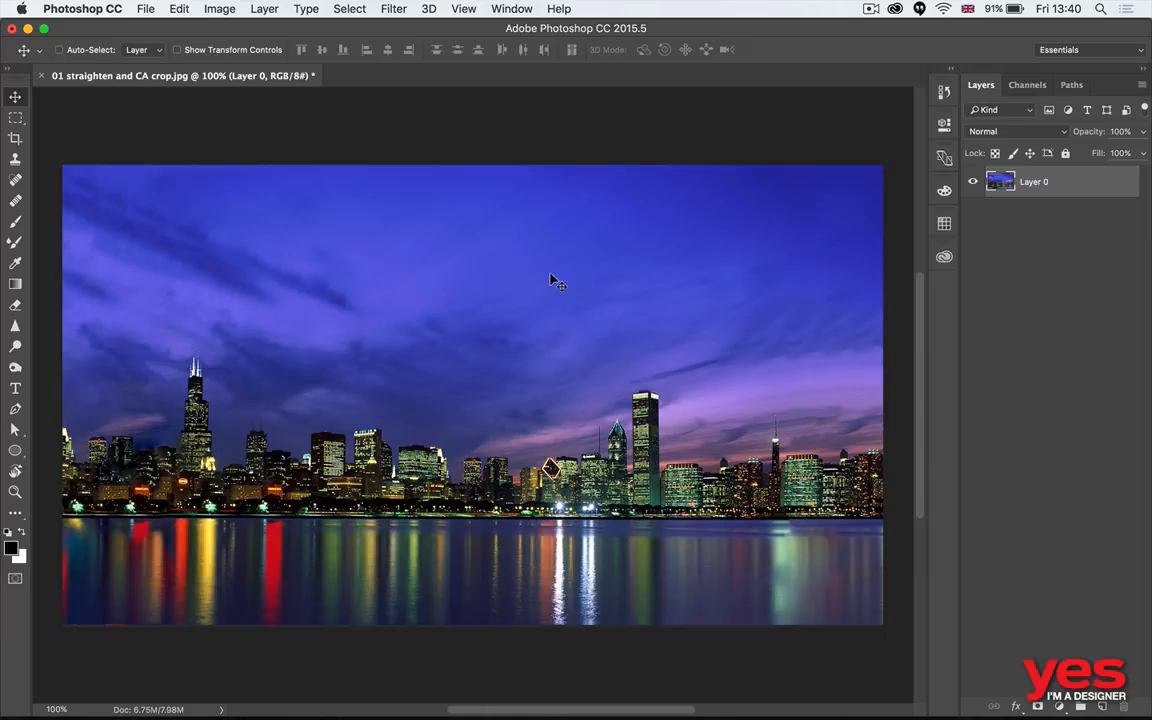
pyautogui.hotkey('ctrl', 't')
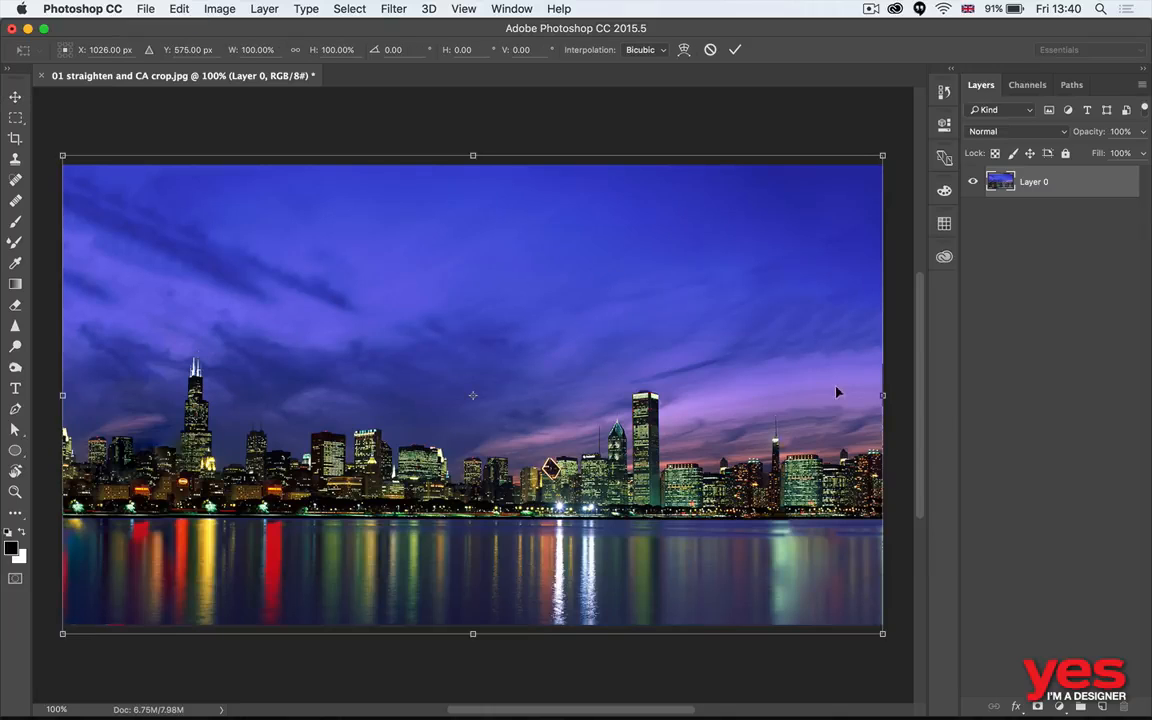
pyautogui.moveTo(880, 395); pyautogui.dragTo(846, 373)
pyautogui.press('Escape')
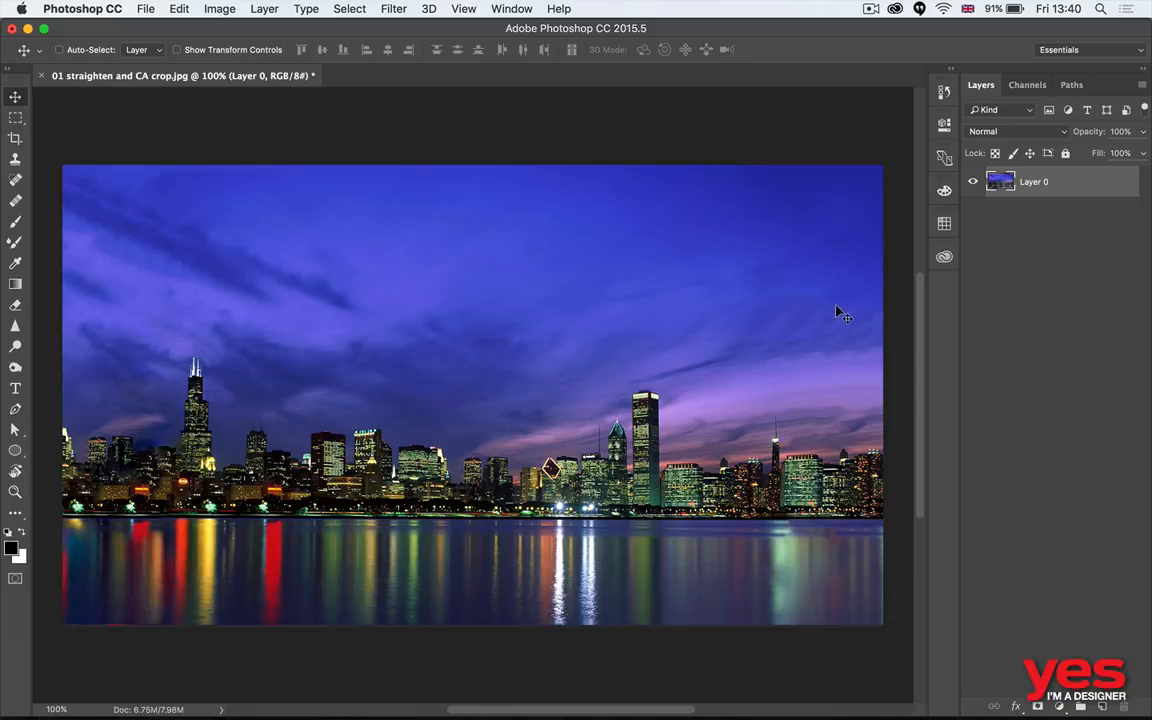
# - Add the text "Chicago" in the sky above the left part of the skyline
pyautogui.press('t')
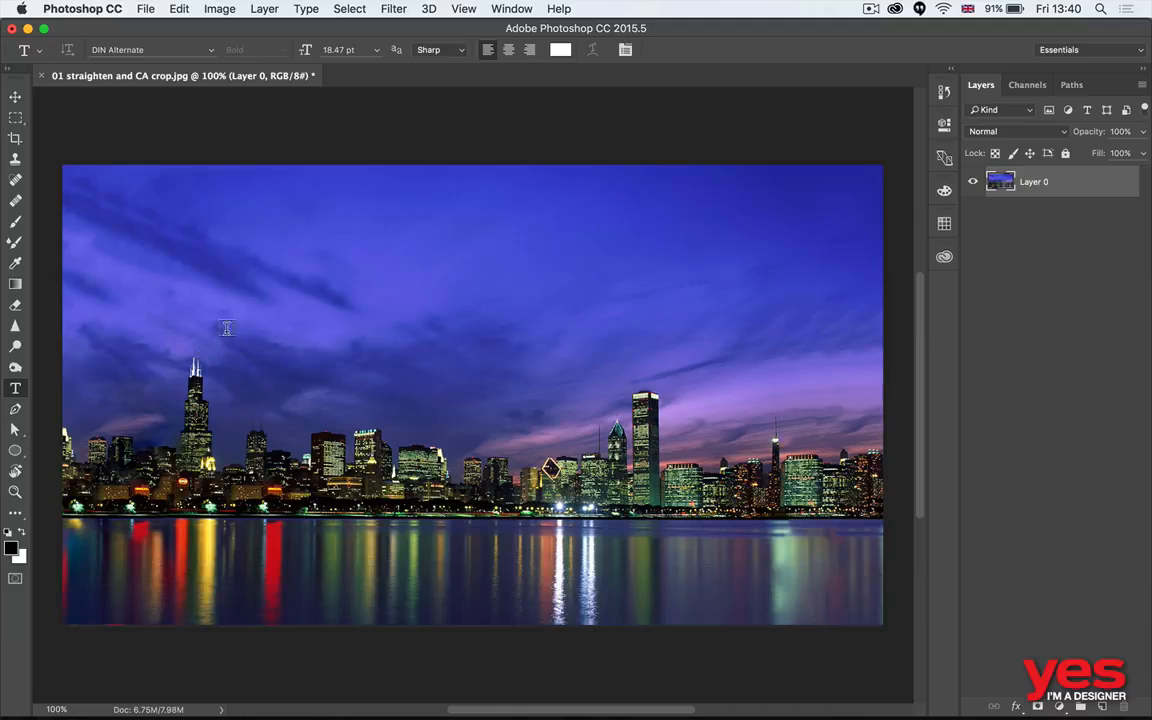
pyautogui.click(170, 258)
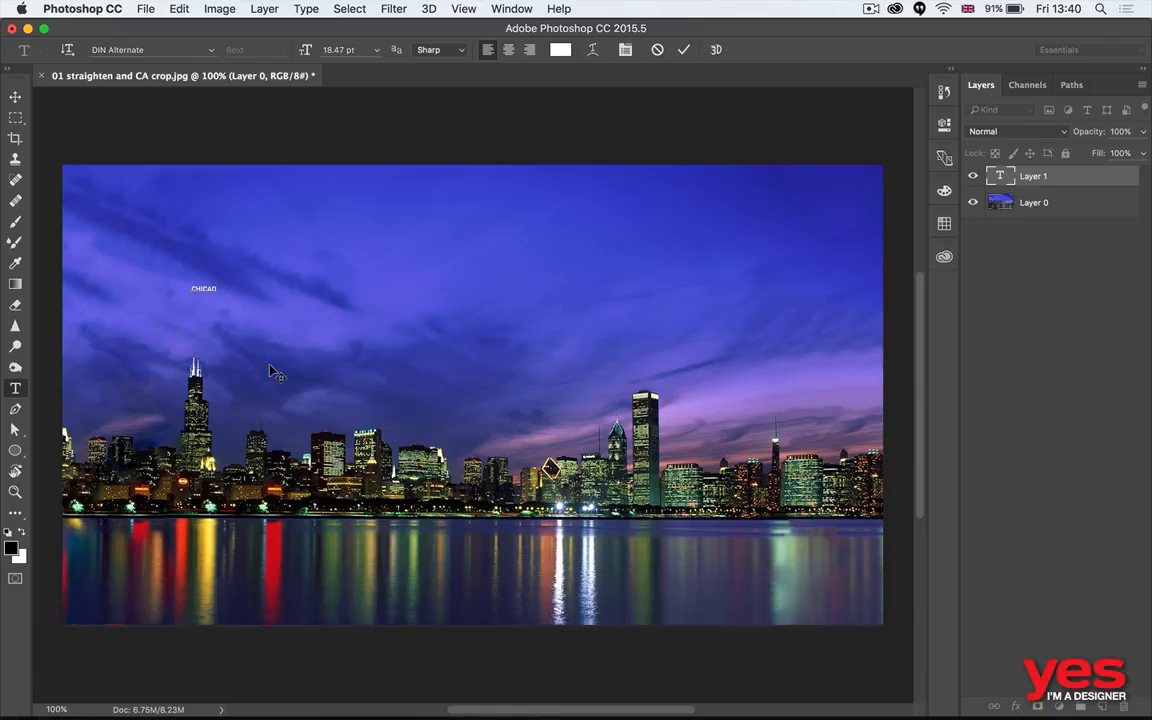
pyautogui.press('super+Return')
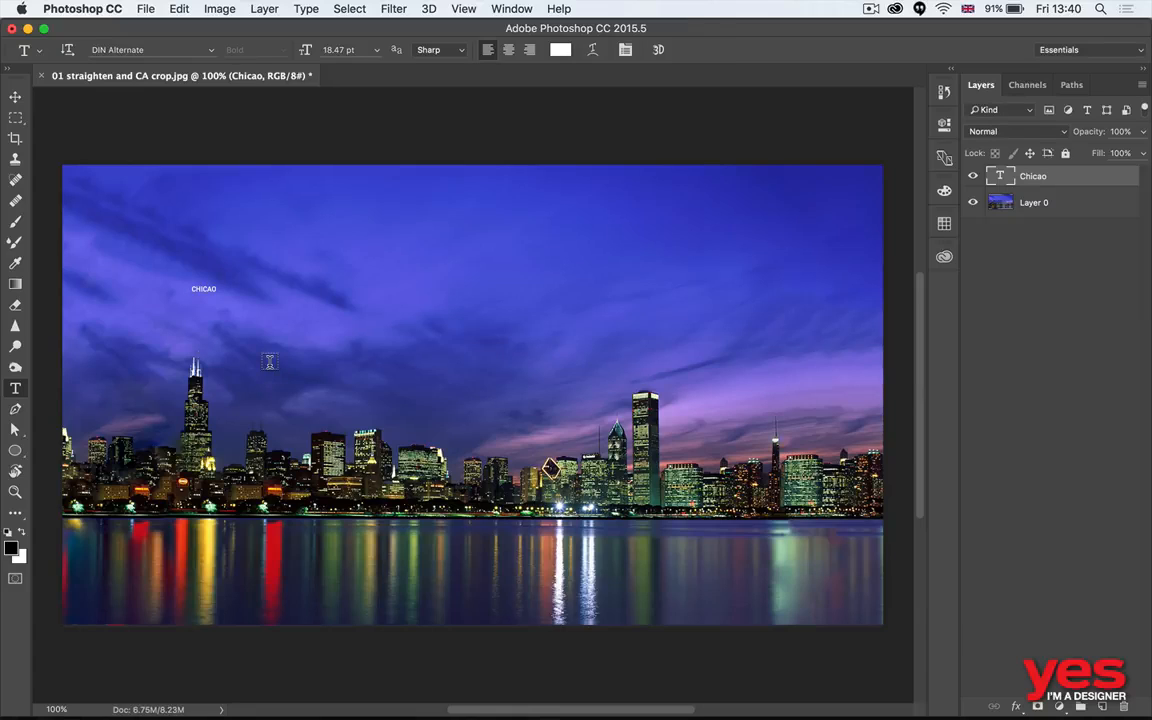
pyautogui.click(205, 289)
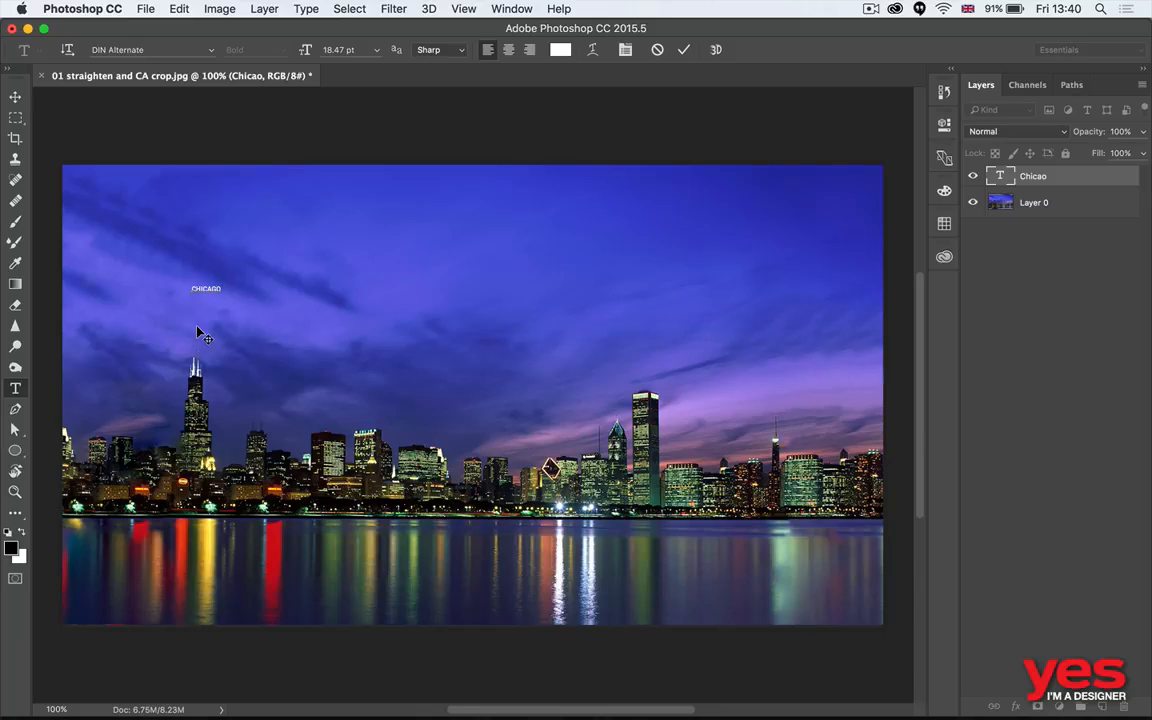
pyautogui.press('super+Return')
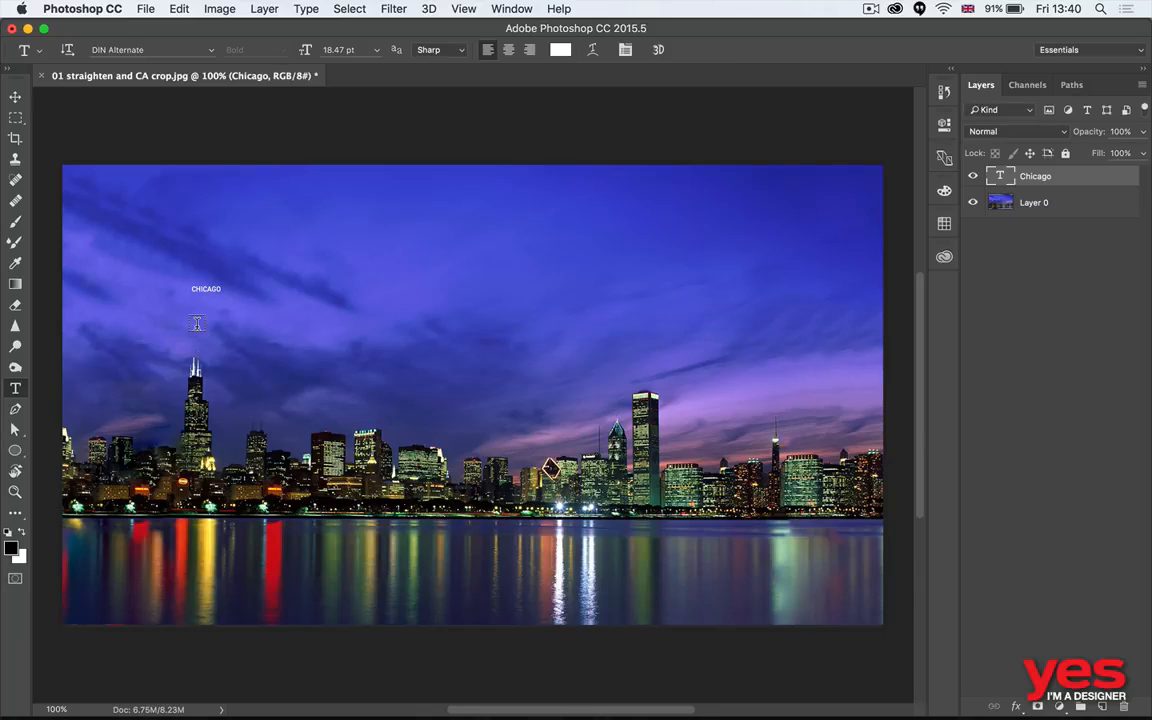
# - Scale the Chicago text up proportionally to about 1600 px wide so it spans most of the photo
pyautogui.press('super+t')
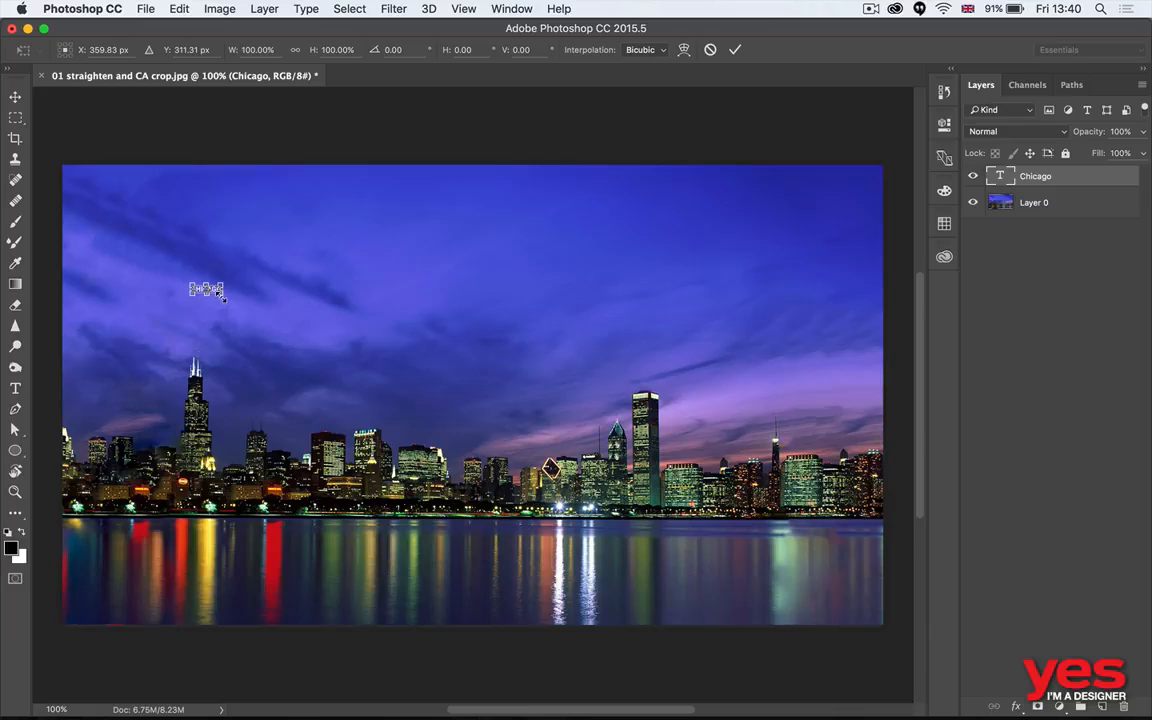
pyautogui.moveTo(222, 293); pyautogui.dragTo(832, 518)
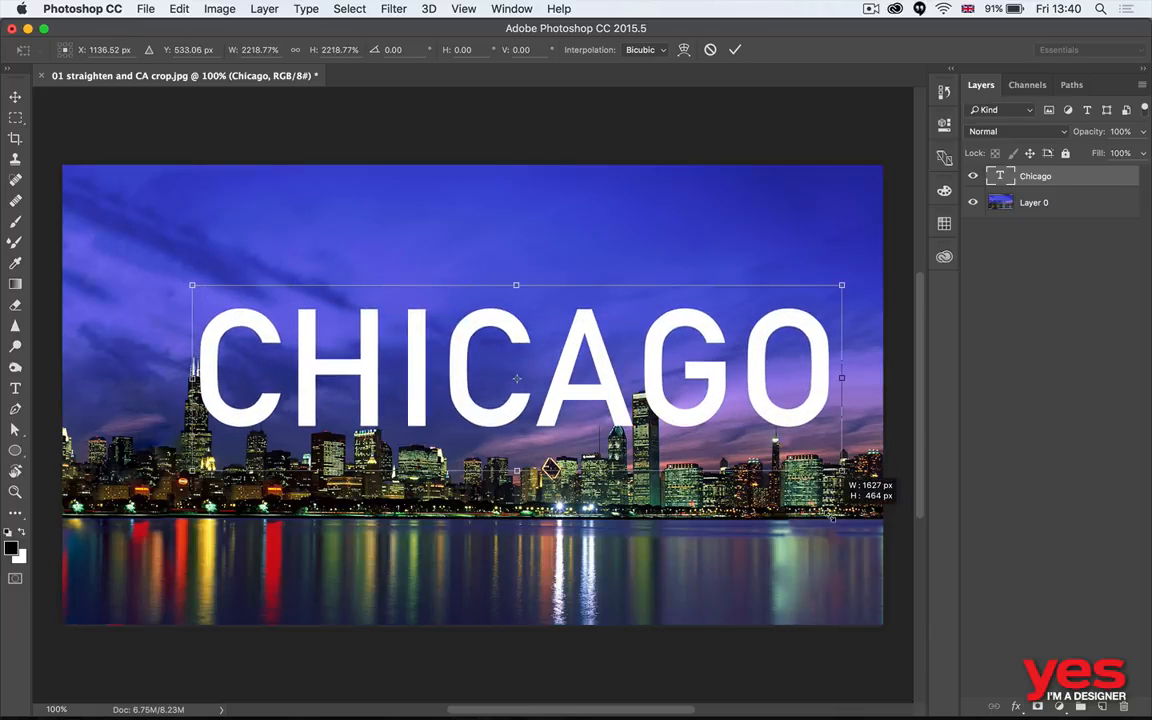
pyautogui.press('Return')
# - Enlarge the Chicago text a little further and position it low, centred across the photo and overlapping the skyline buildings
pyautogui.moveTo(622, 337); pyautogui.dragTo(555, 398)
pyautogui.press('super+t')
pyautogui.moveTo(788, 335); pyautogui.dragTo(816, 298)
pyautogui.press('Escape')
pyautogui.press('super+t')
pyautogui.press('Return')
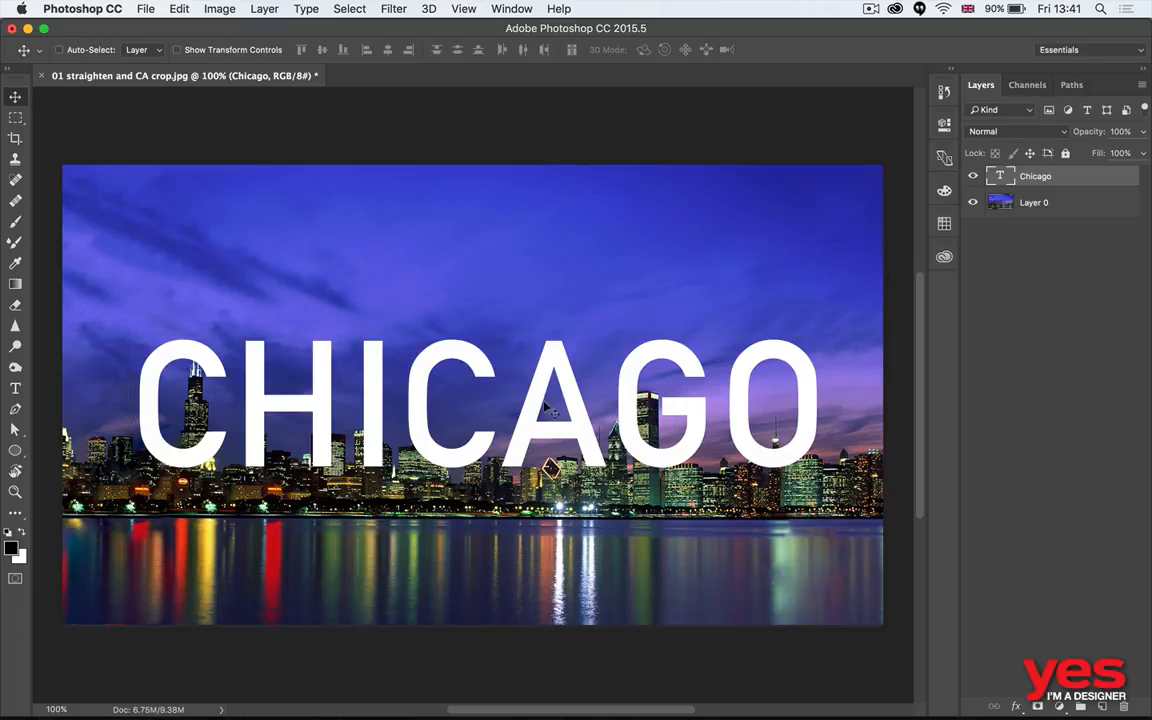
pyautogui.moveTo(545, 403); pyautogui.dragTo(556, 415)
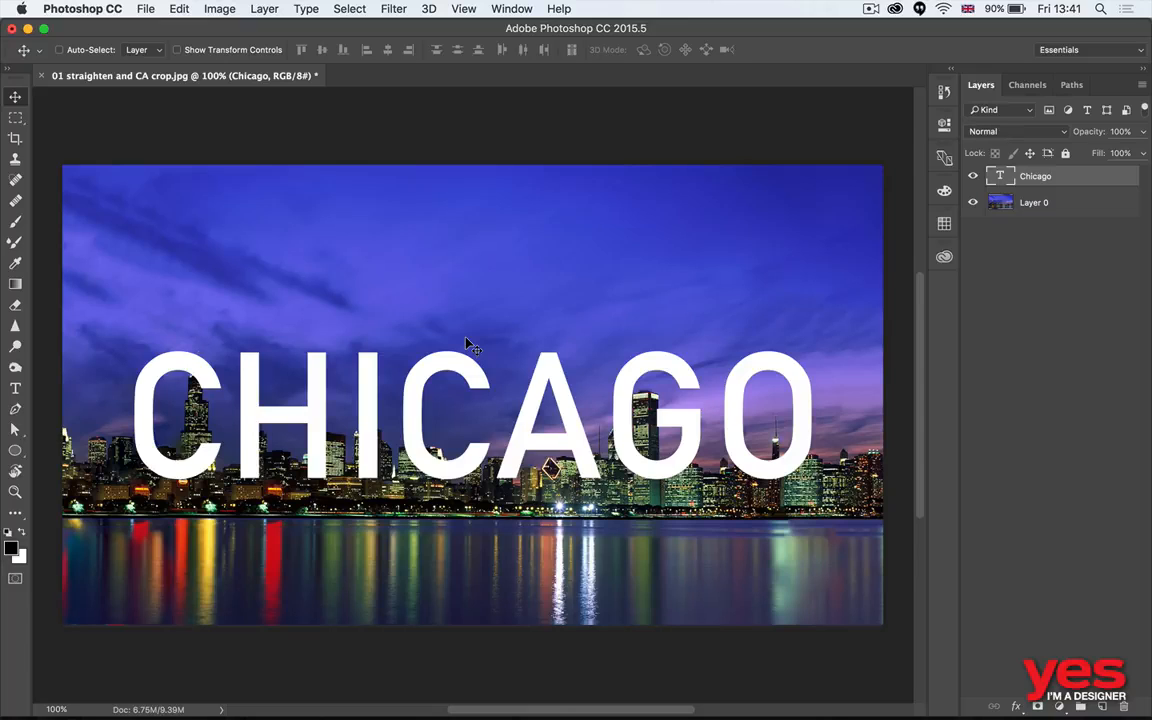
pyautogui.moveTo(467, 342); pyautogui.dragTo(566, 430)
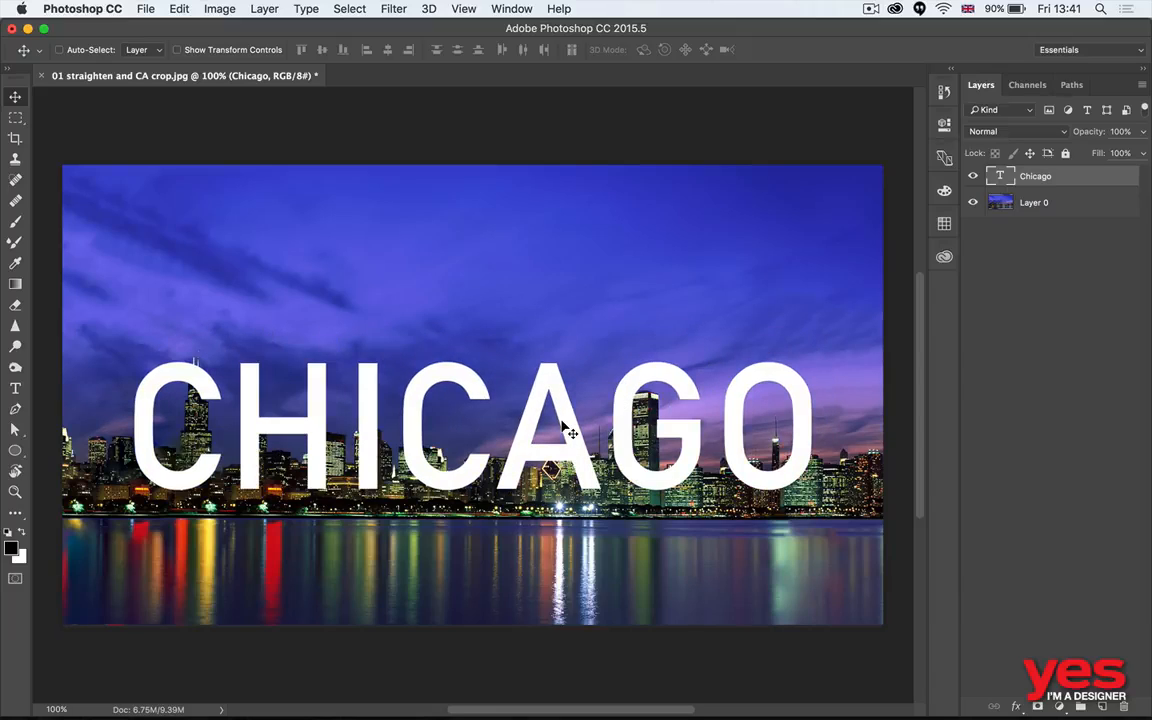
# - Hide the Chicago text layer and select the whole sky on Layer 0 with the Quick Selection tool
pyautogui.click(973, 178)
pyautogui.press('w')
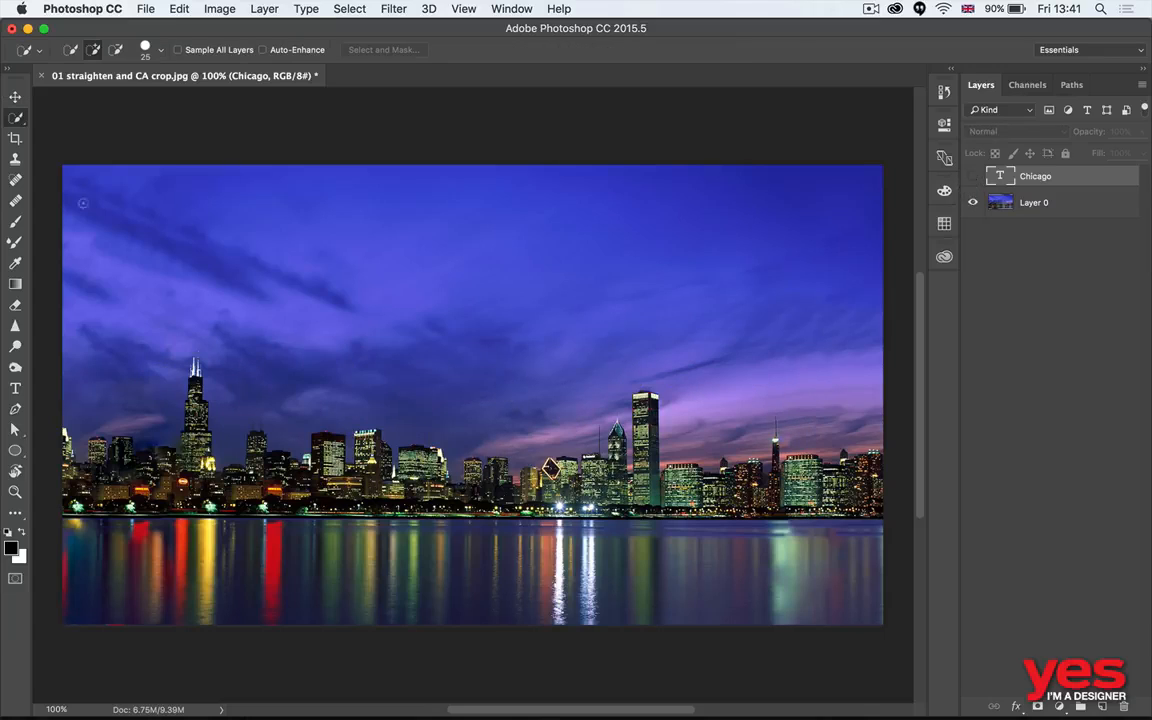
pyautogui.click(1036, 204)
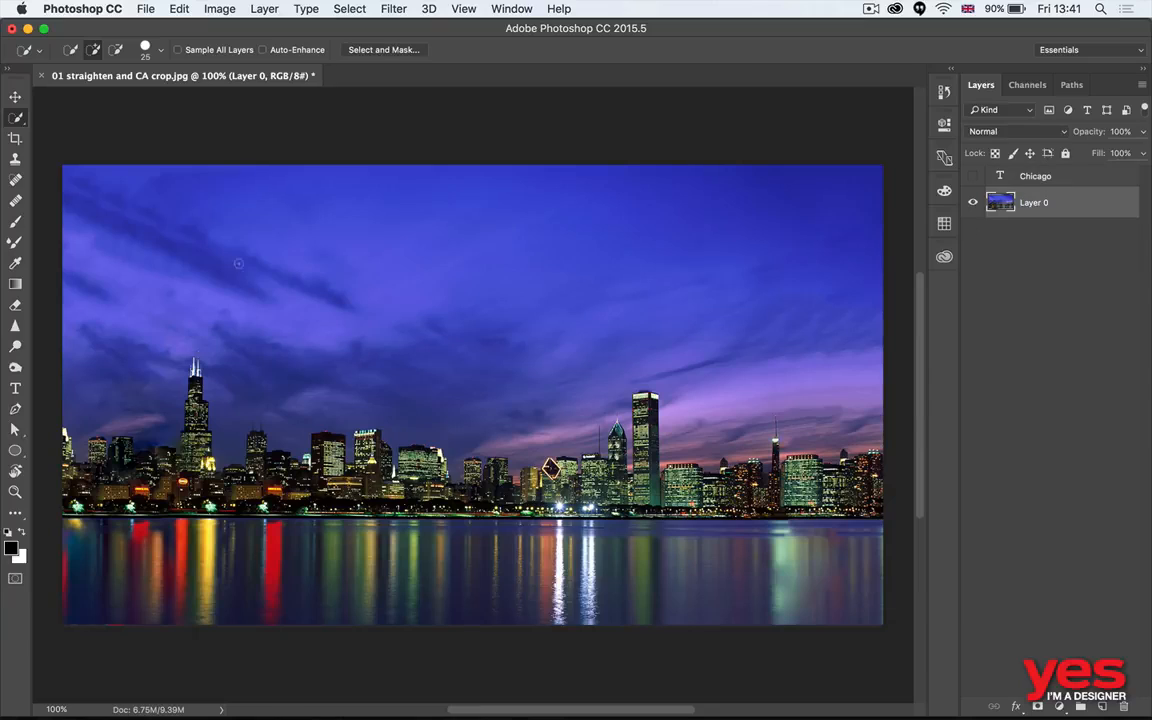
pyautogui.moveTo(258, 295)
pyautogui.mouseDown()
pyautogui.moveTo(334, 339)
pyautogui.moveTo(397, 297)
pyautogui.moveTo(420, 256)
pyautogui.moveTo(524, 220)
pyautogui.moveTo(591, 315)
pyautogui.moveTo(467, 372)
pyautogui.mouseUp()
pyautogui.press('alt')
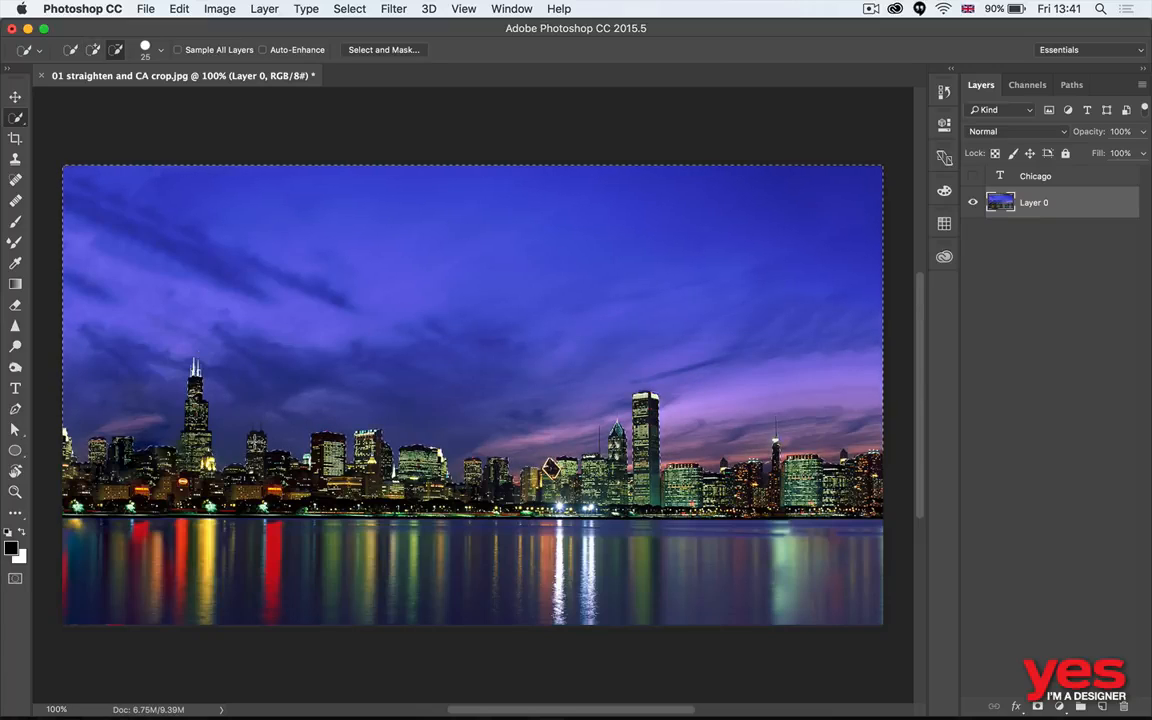
# - Subtract the tall left tower and the small buildings left of centre from the sky selection, checking the skyline edge in Quick Mask mode
pyautogui.press('q')
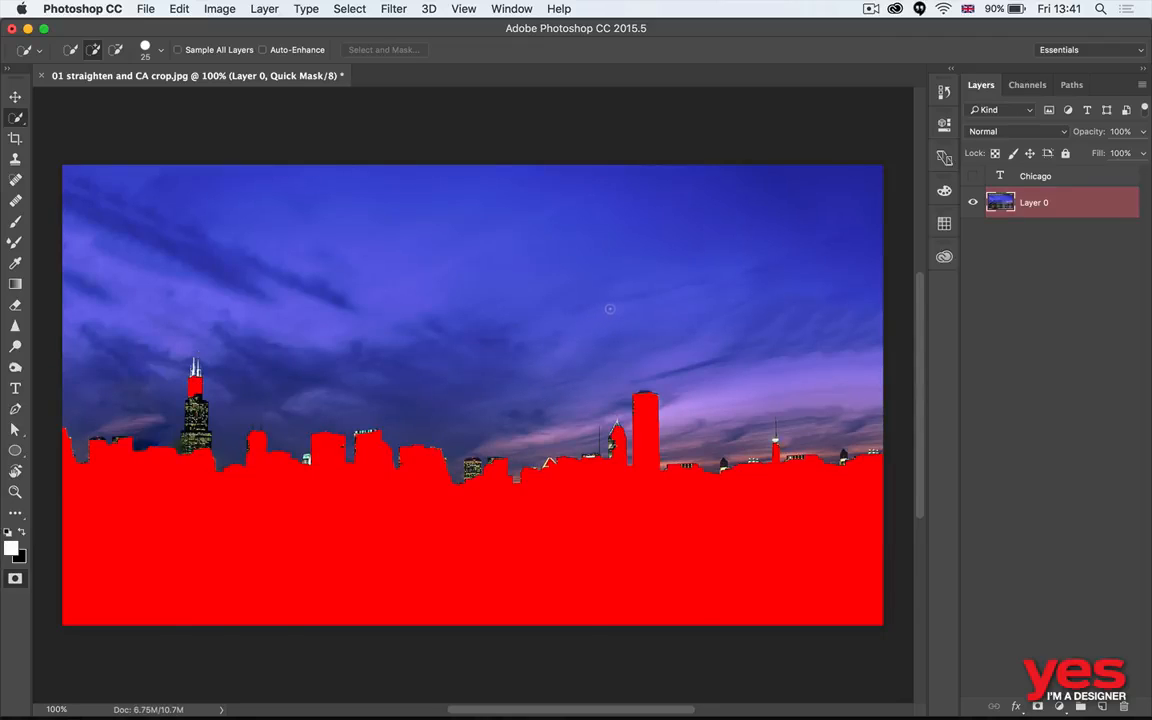
pyautogui.press('q')
pyautogui.press('q')
pyautogui.press('q')
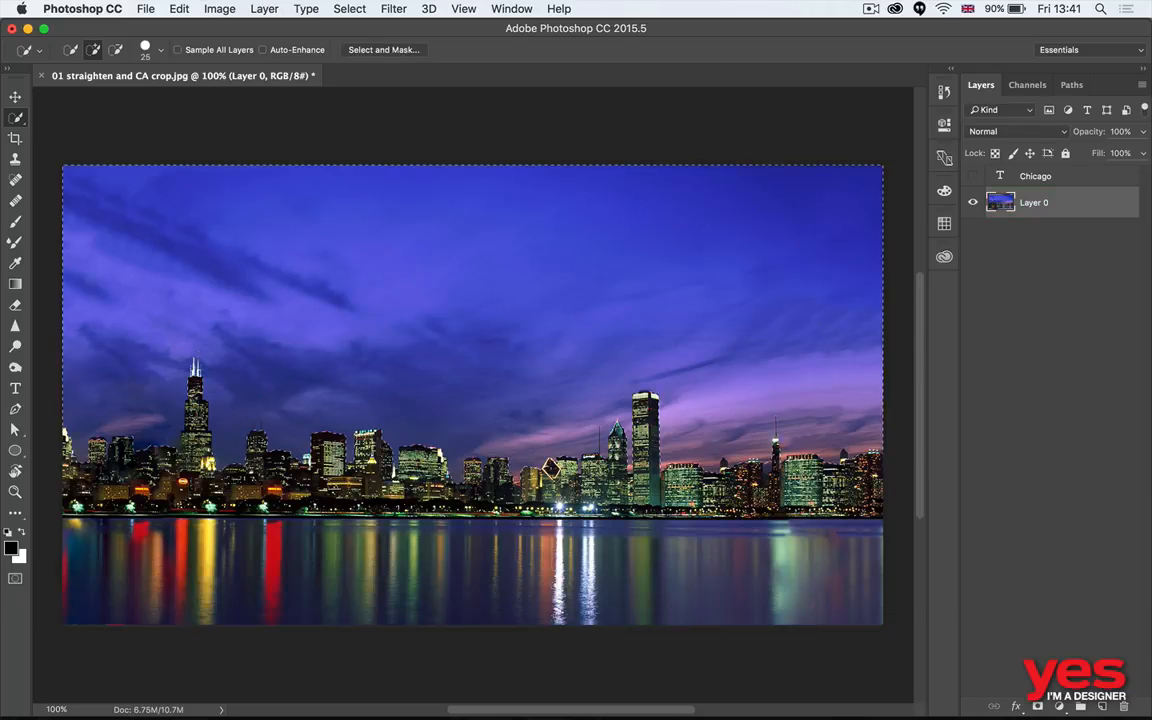
pyautogui.press('alt')
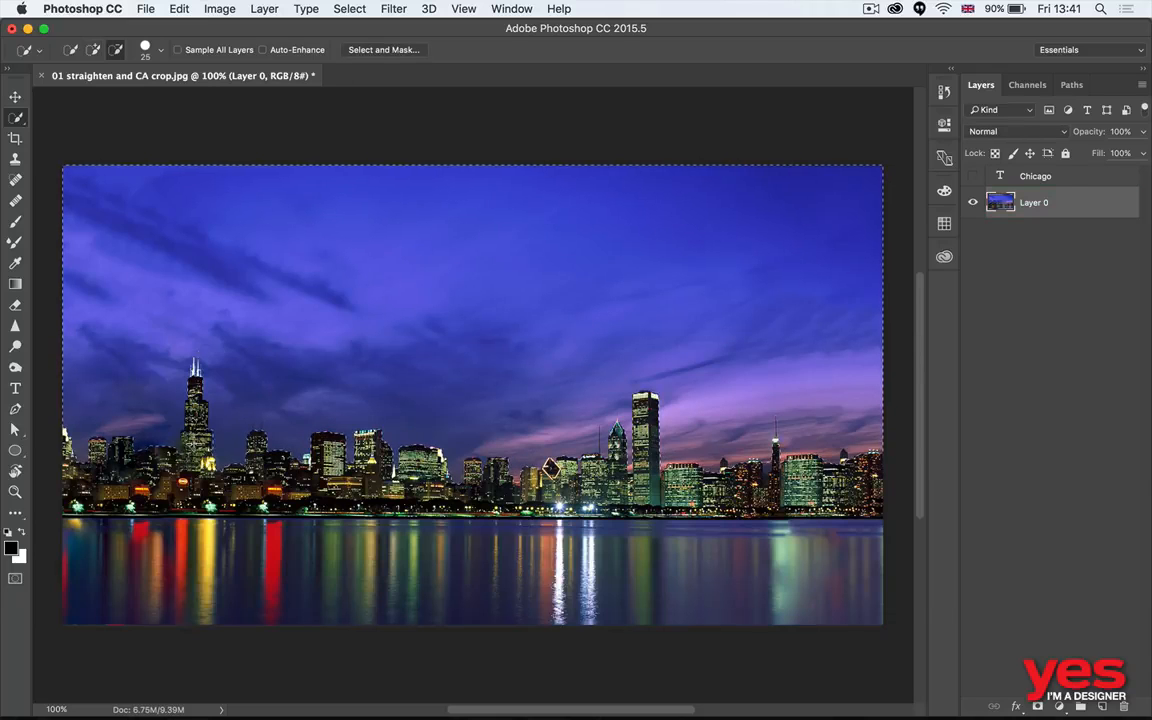
pyautogui.press('q')
pyautogui.press('q')
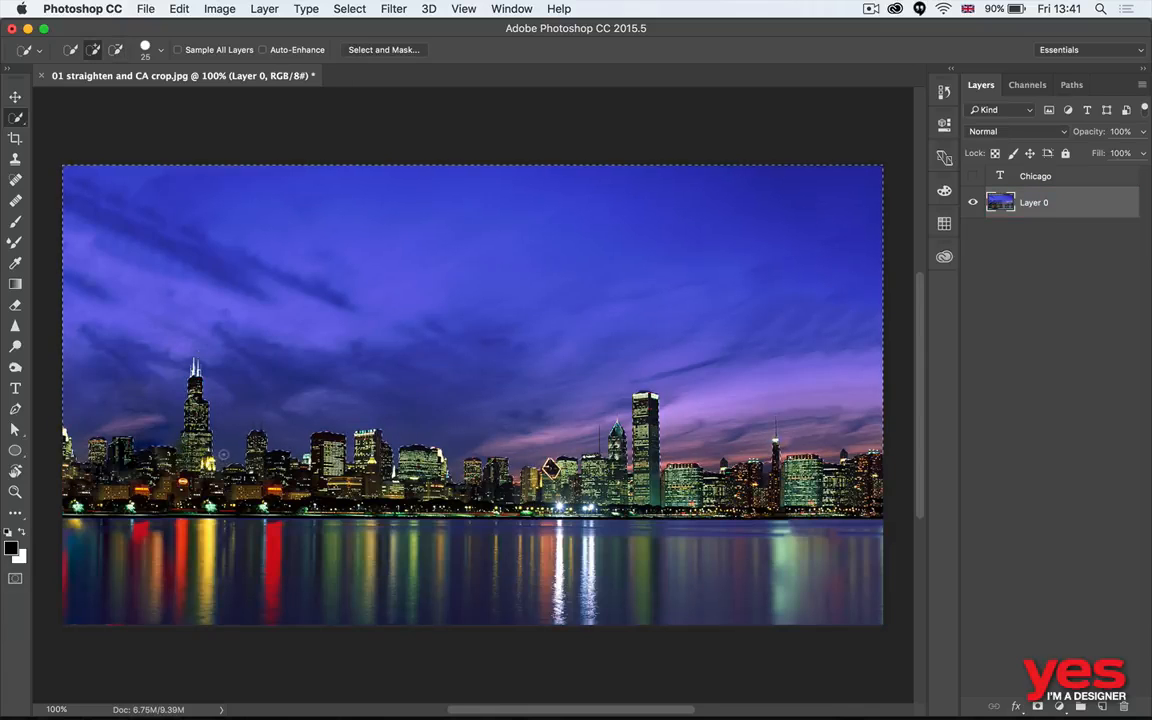
pyautogui.press('q')
pyautogui.press('q')
pyautogui.press('q')
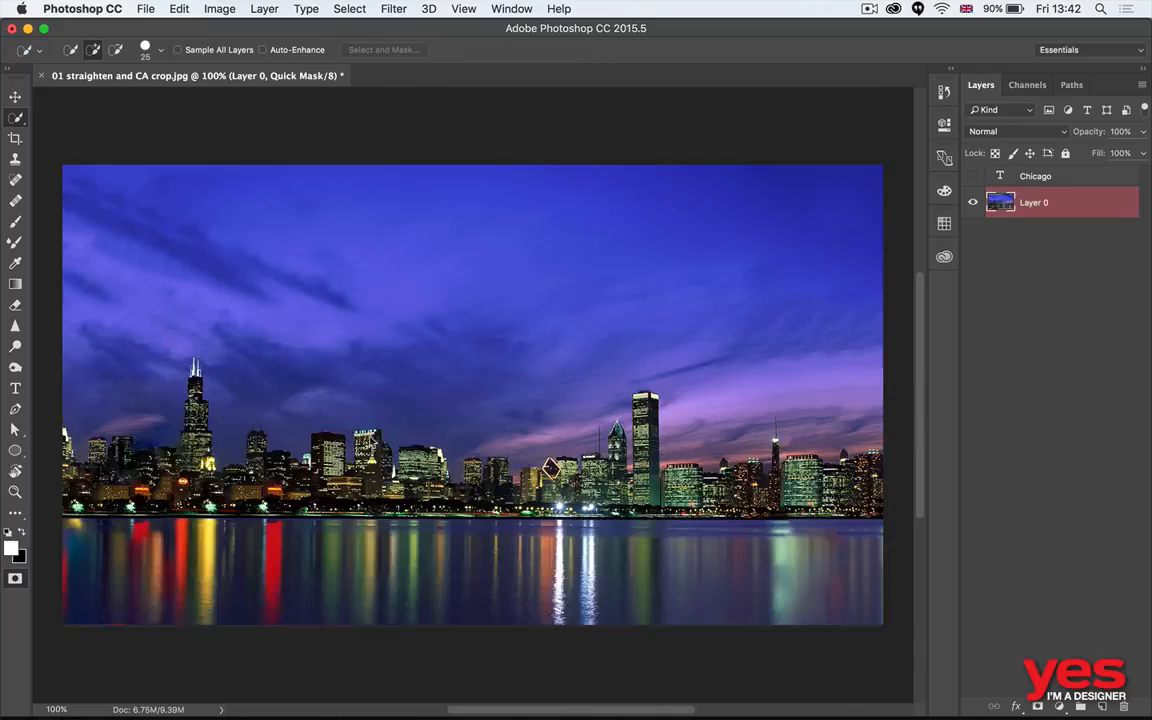
pyautogui.press('q')
pyautogui.press('alt')
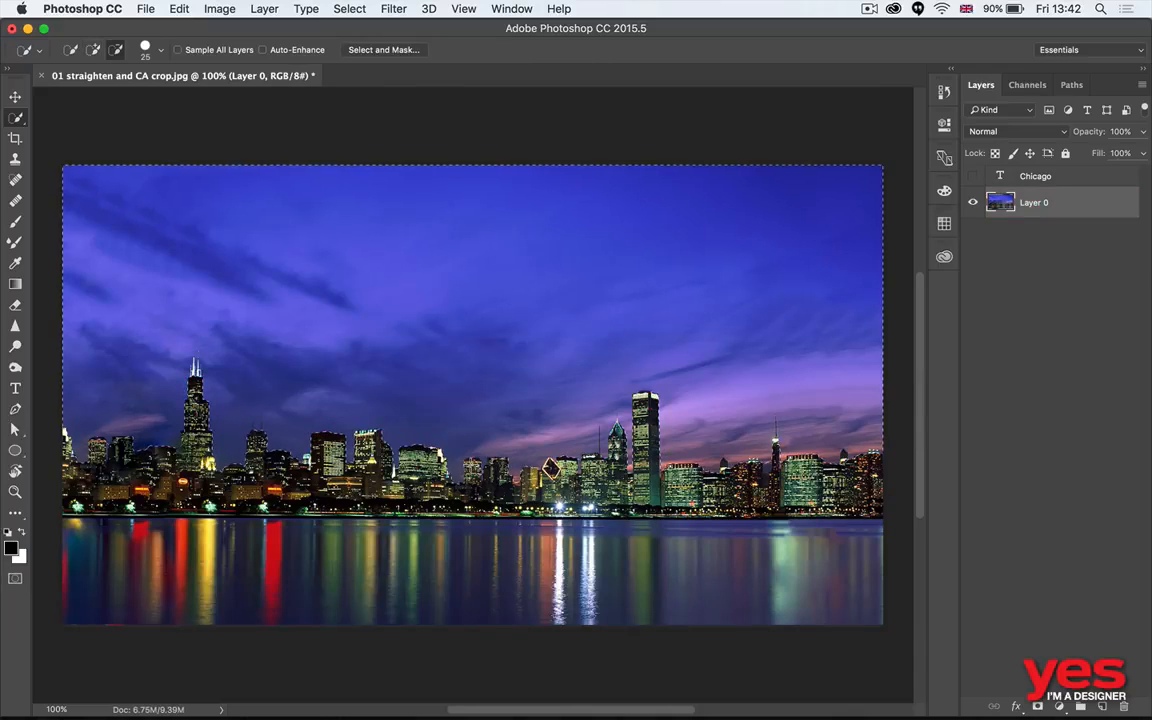
pyautogui.press('q')
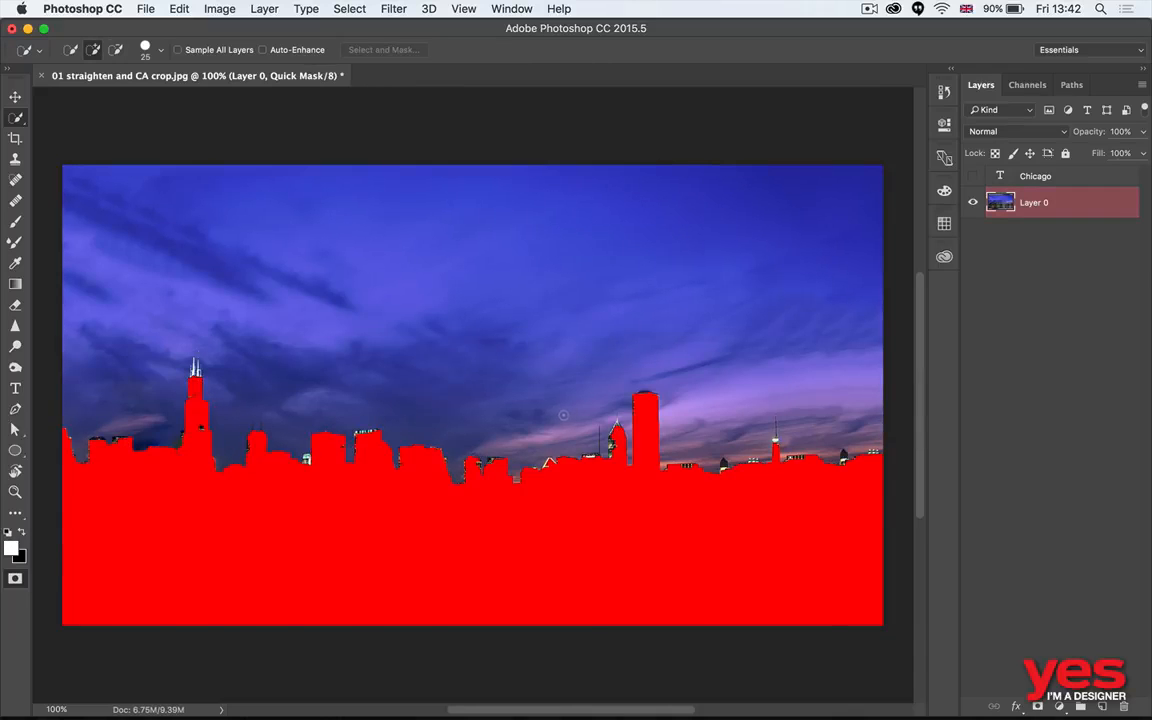
# - Exit Quick Mask mode, show the Chicago text layer, and add a layer mask to it from the sky selection
pyautogui.press('q')
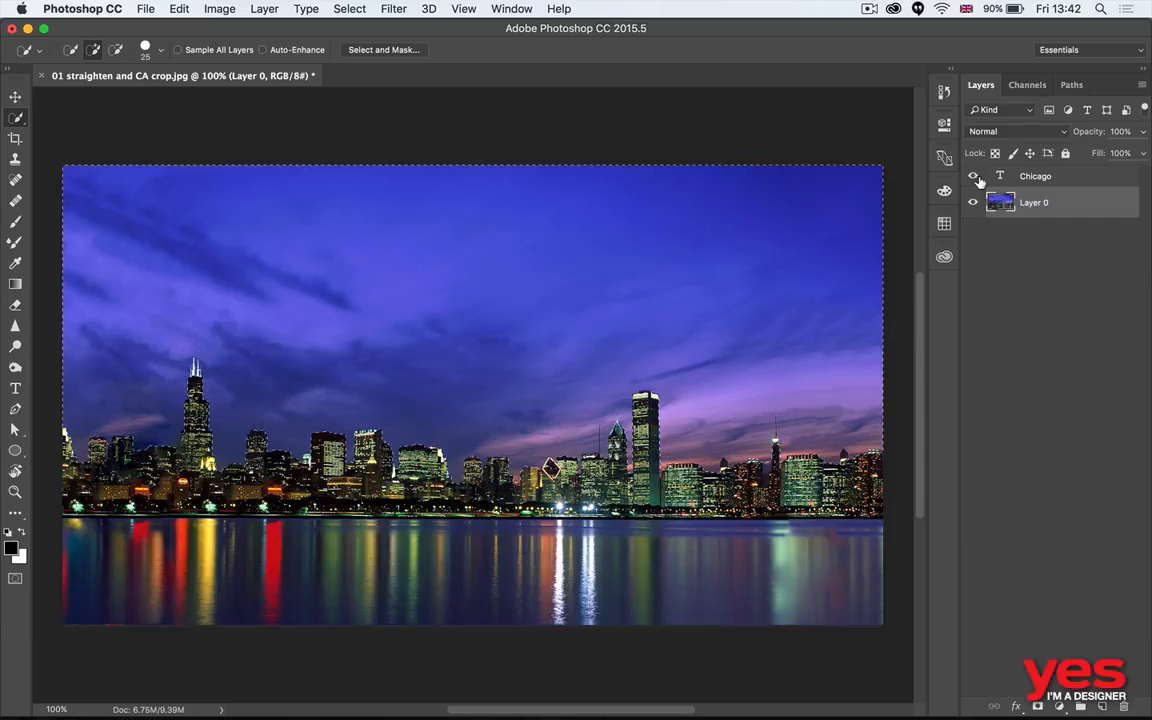
pyautogui.click(972, 176)
pyautogui.click(990, 177)
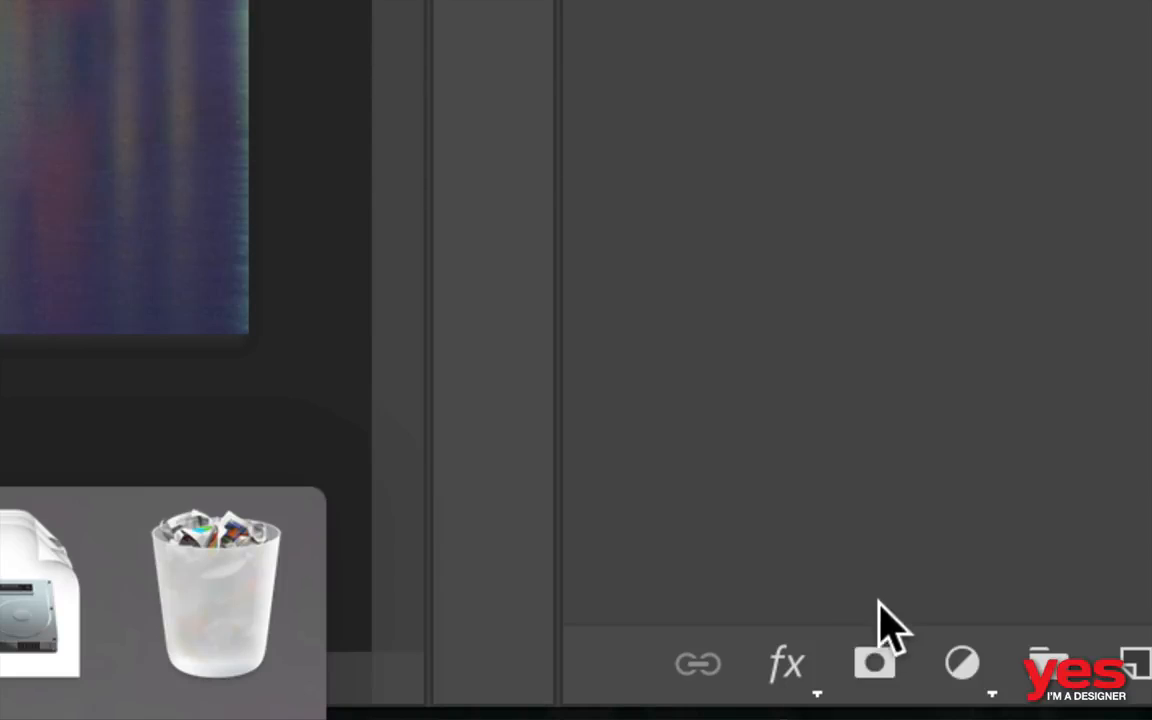
pyautogui.click(876, 666)
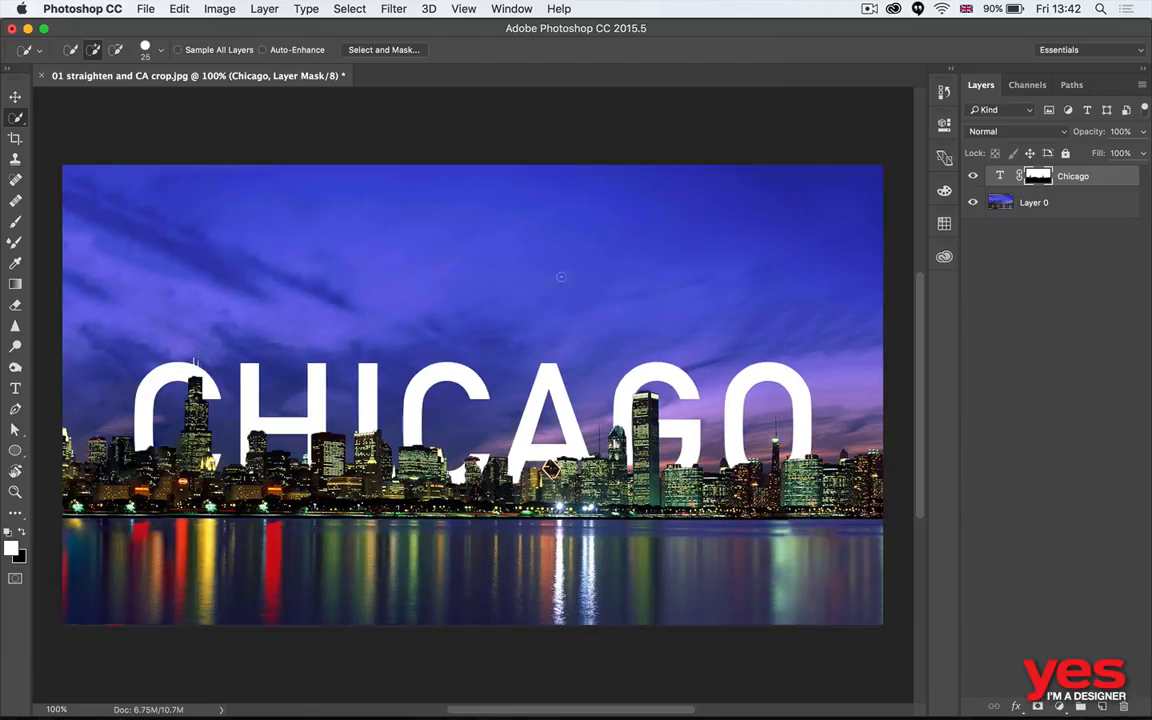
# - View the Chicago layer's mask on its own, and examine the letter edges up close around the tall tower at the G
pyautogui.press('v')
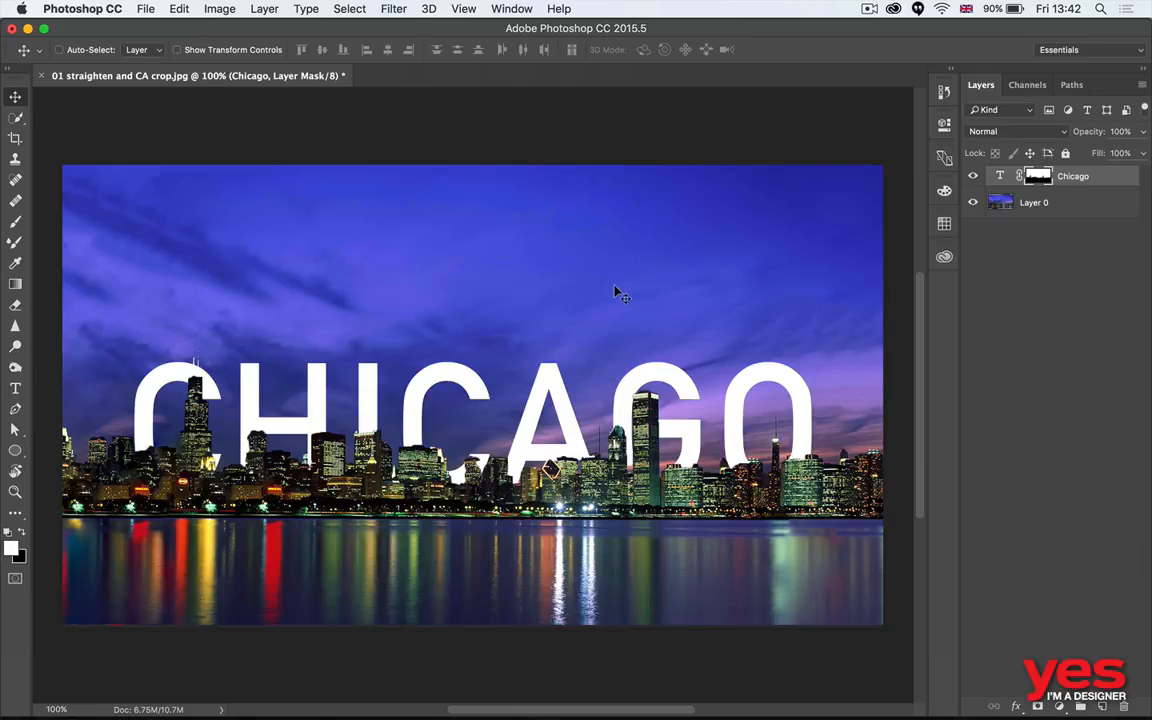
pyautogui.keyDown('alt'); pyautogui.click(1038, 178); pyautogui.keyUp('alt')
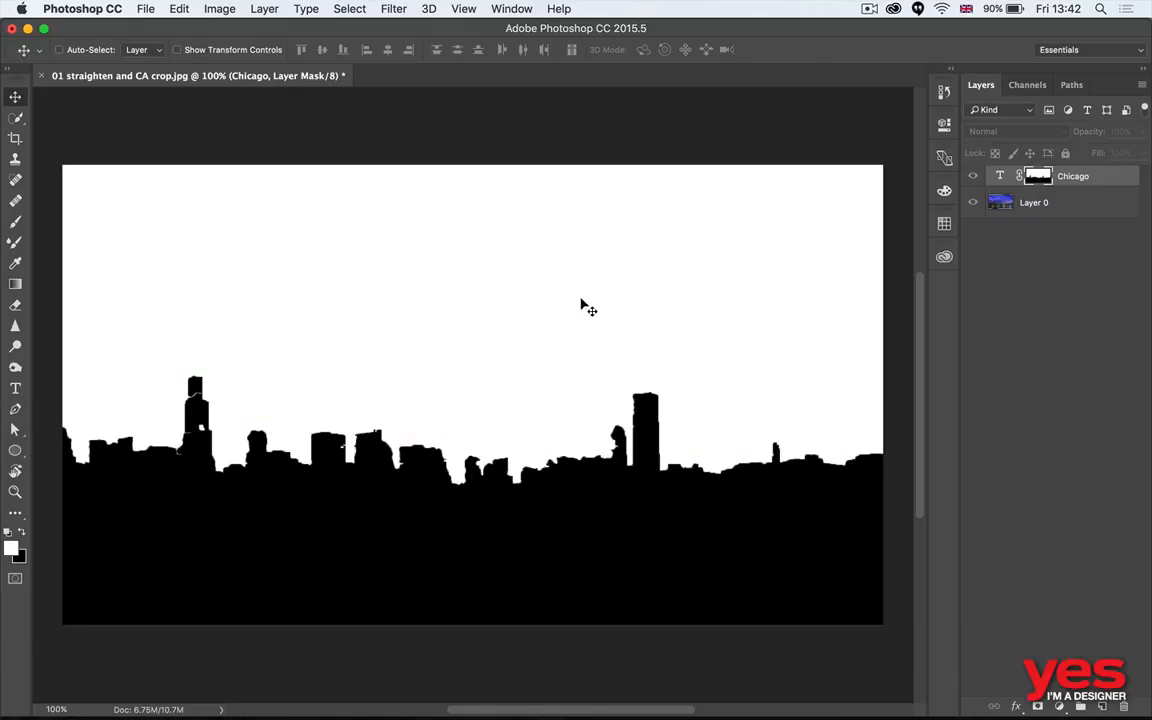
pyautogui.keyDown('alt'); pyautogui.click(1034, 180); pyautogui.keyUp('alt')
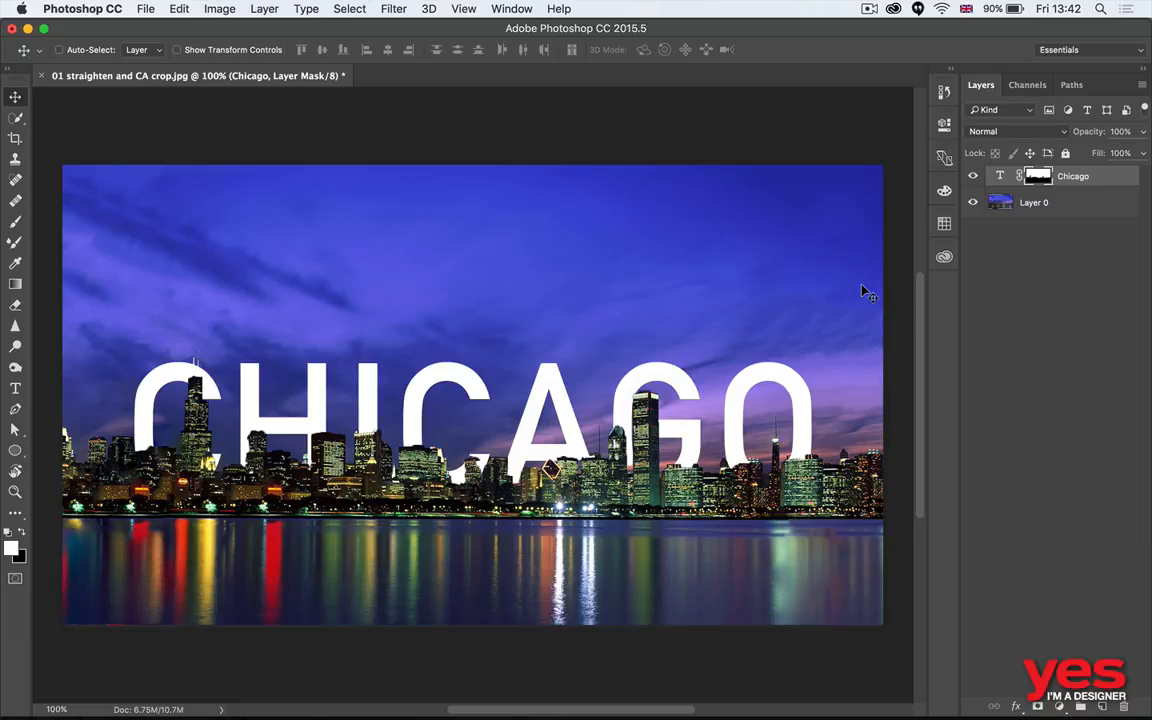
pyautogui.press('z')
pyautogui.moveTo(675, 456); pyautogui.dragTo(753, 419)
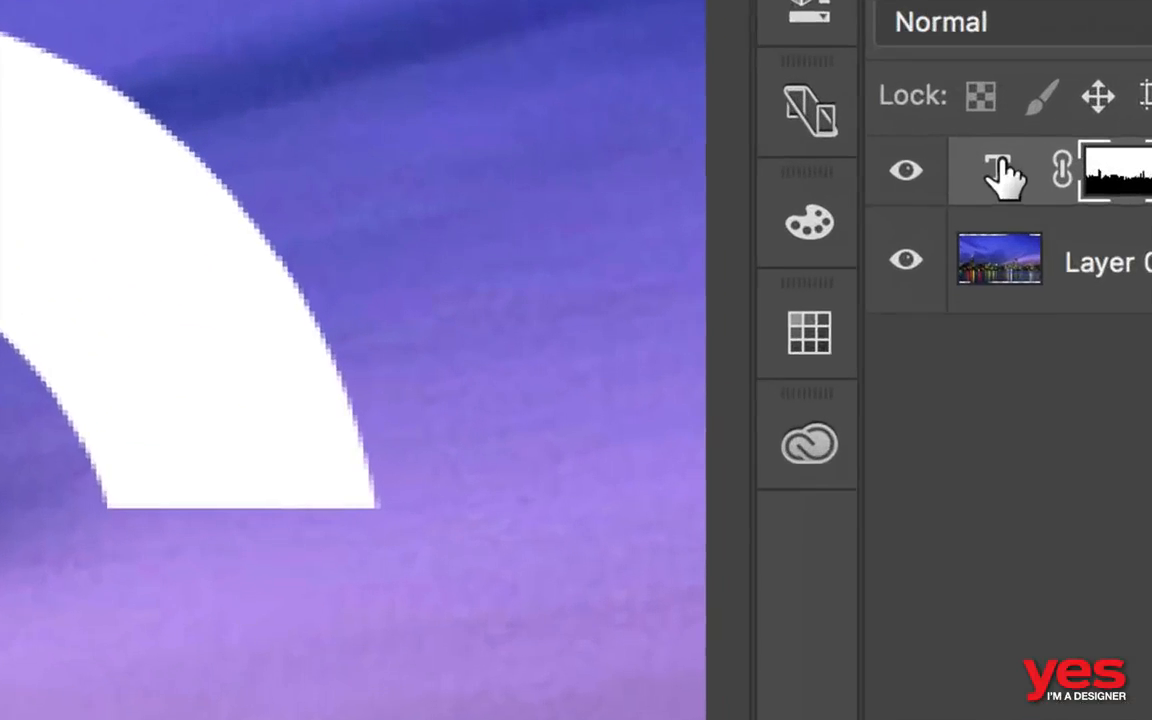
pyautogui.moveTo(999, 179); pyautogui.dragTo(997, 178)
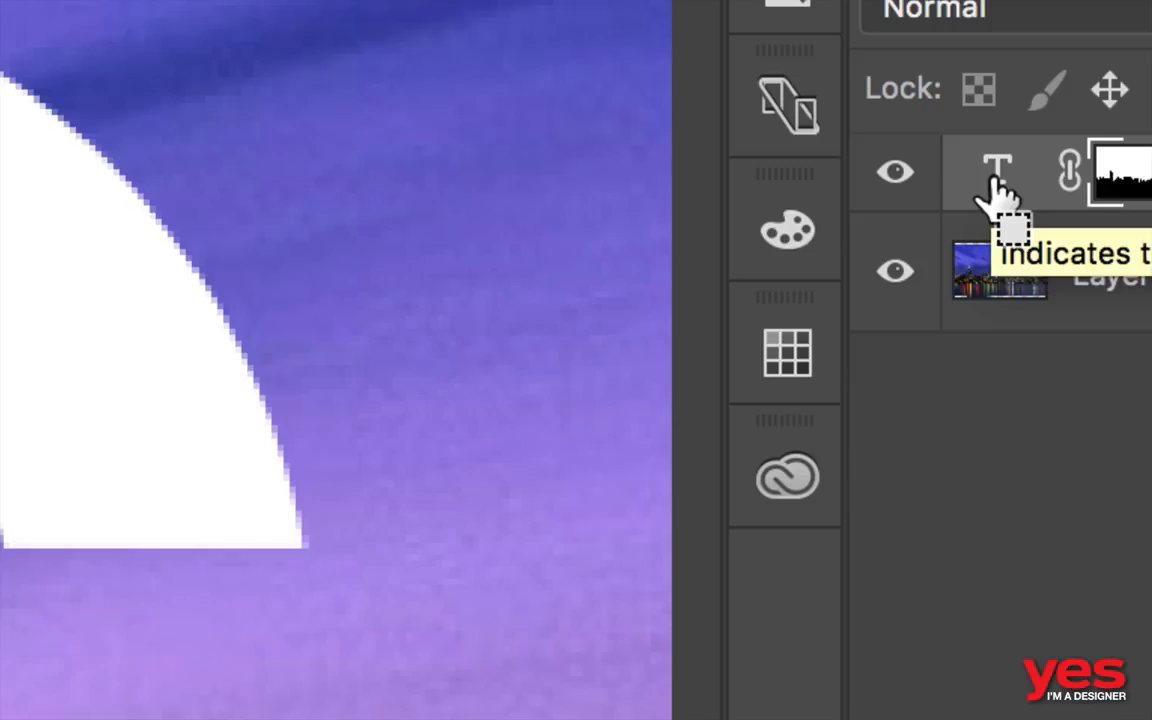
pyautogui.keyDown('super'); pyautogui.click(997, 185); pyautogui.keyUp('super')
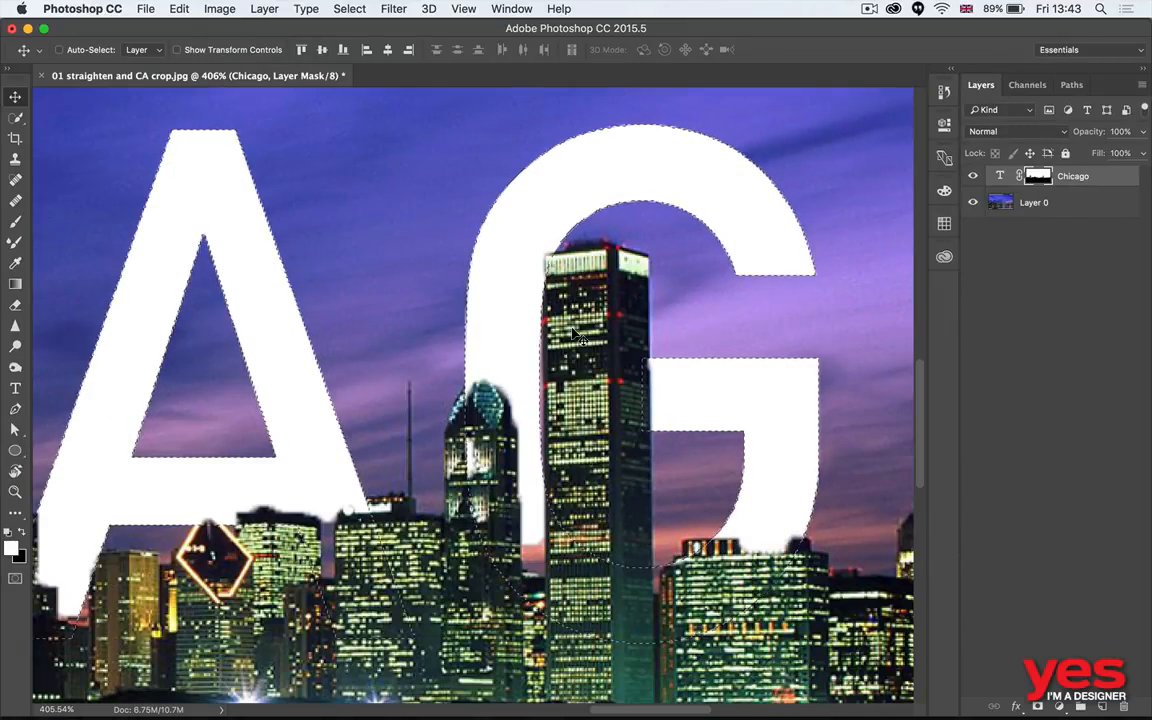
pyautogui.press('super+d')
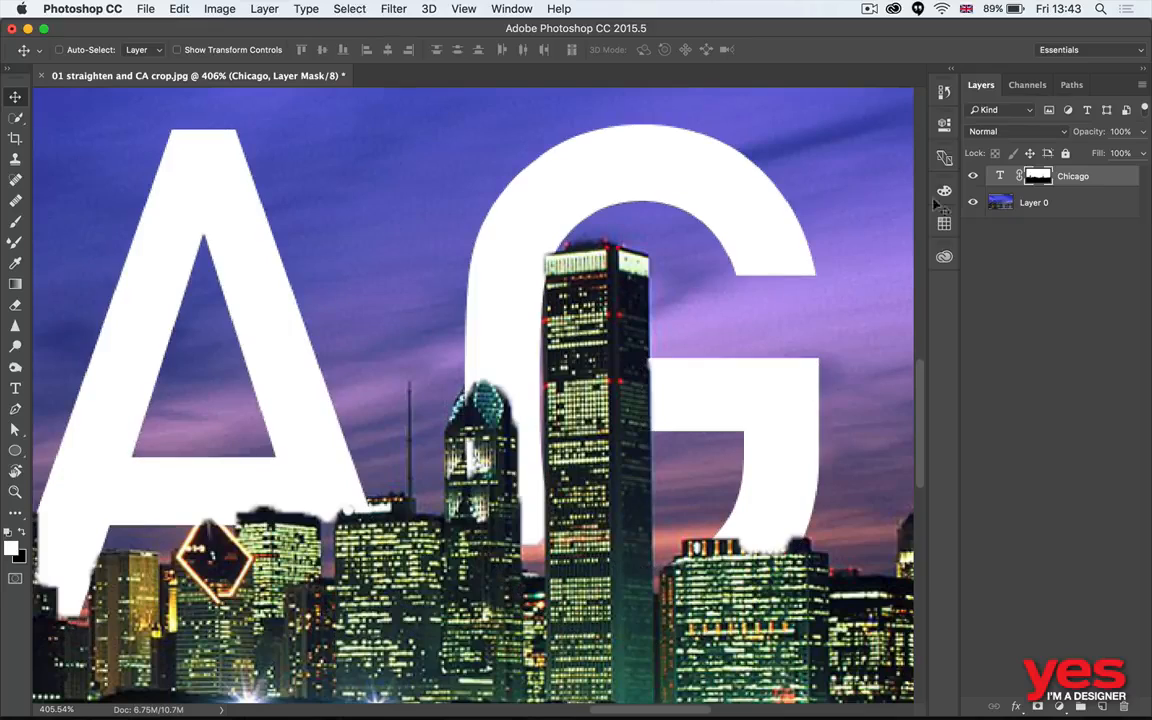
# - Unlink the Chicago text from its mask and nudge only the text slightly left behind the buildings
pyautogui.click(998, 179)
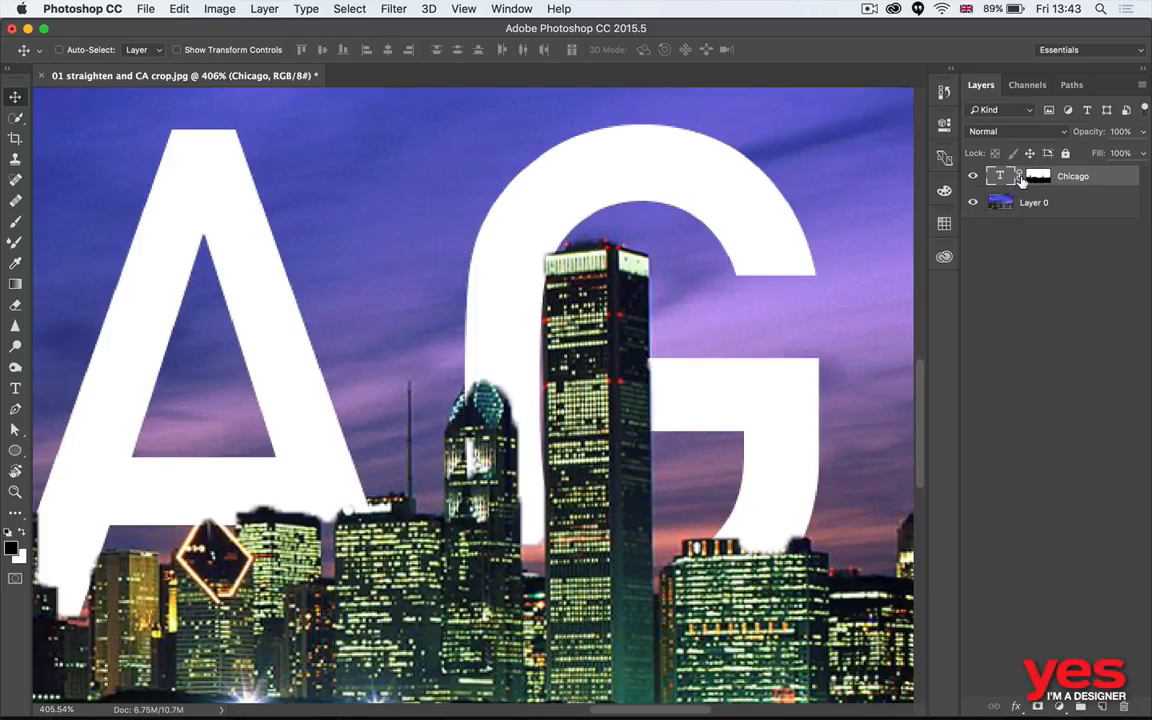
pyautogui.press('Left')
pyautogui.press('Left')
pyautogui.press('Left')
pyautogui.press('Left')
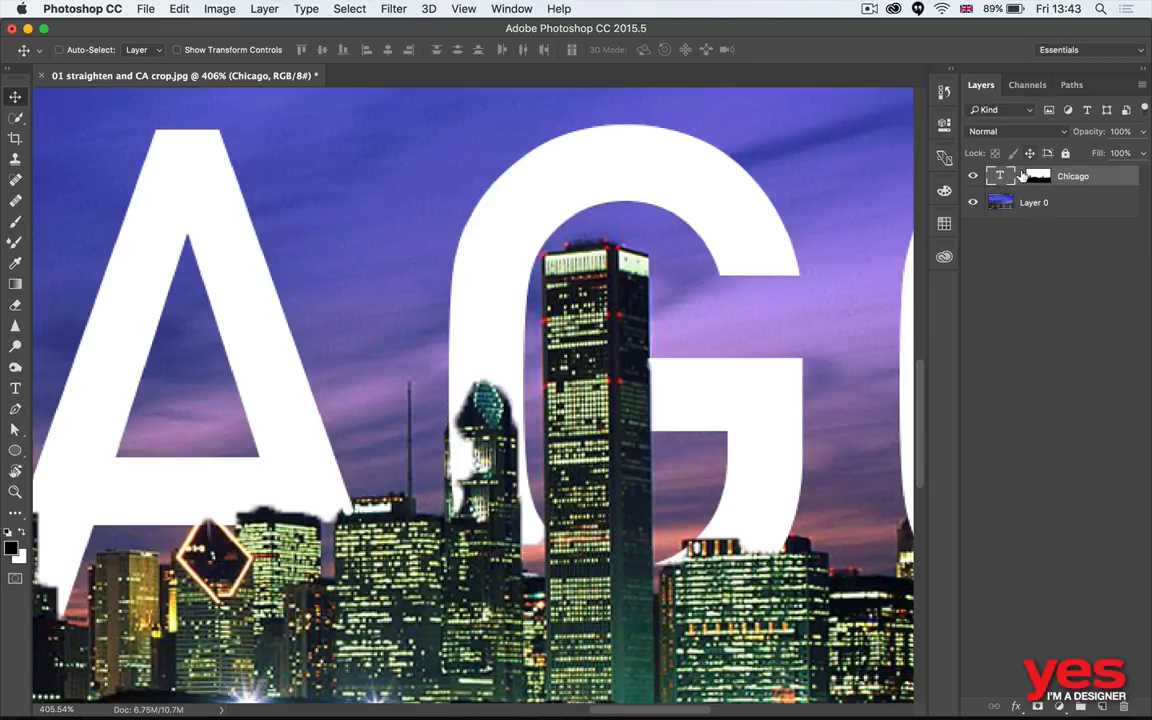
# - Load the text outline as a selection and paint white on the mask to bring the G's crossbar in front of the tall tower
pyautogui.keyDown('super'); pyautogui.click(999, 176); pyautogui.keyUp('super')
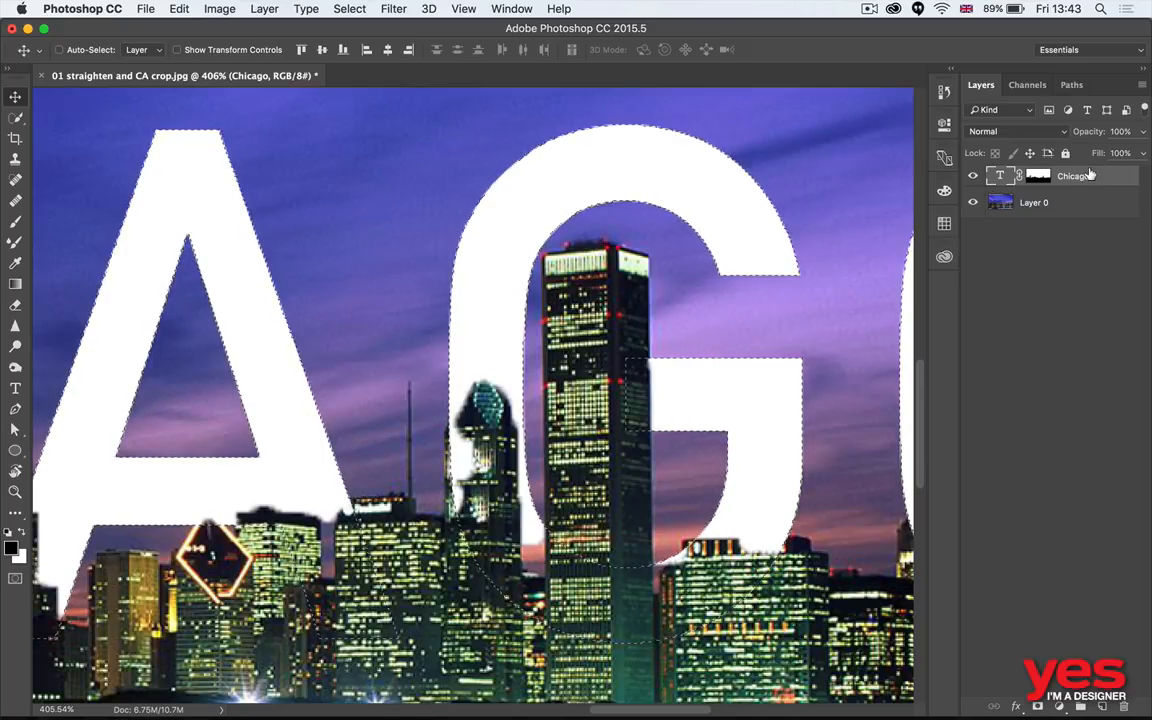
pyautogui.click(1032, 178)
pyautogui.press('b')
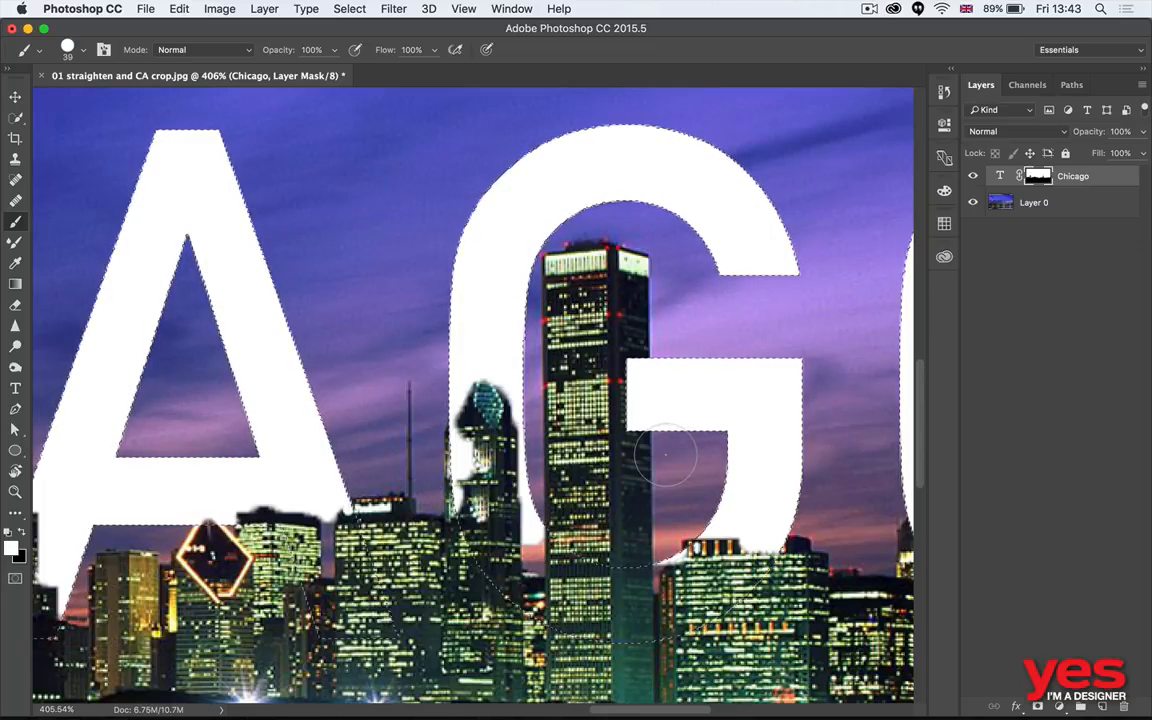
pyautogui.press('x')
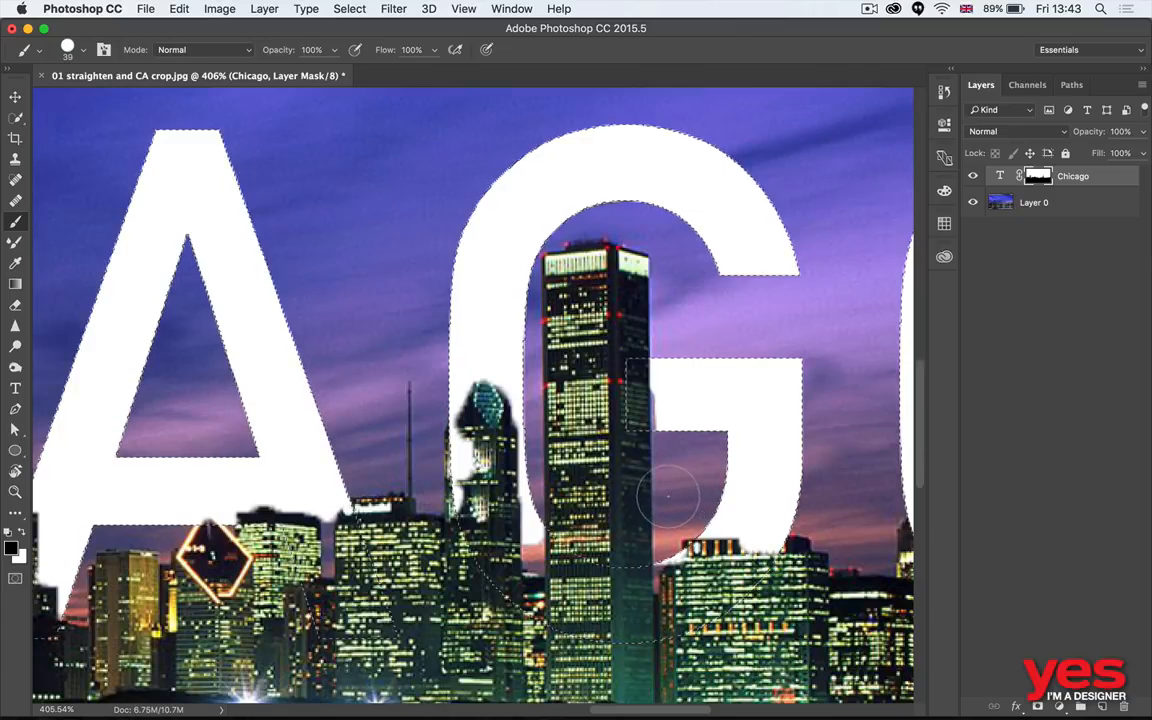
pyautogui.press('x')
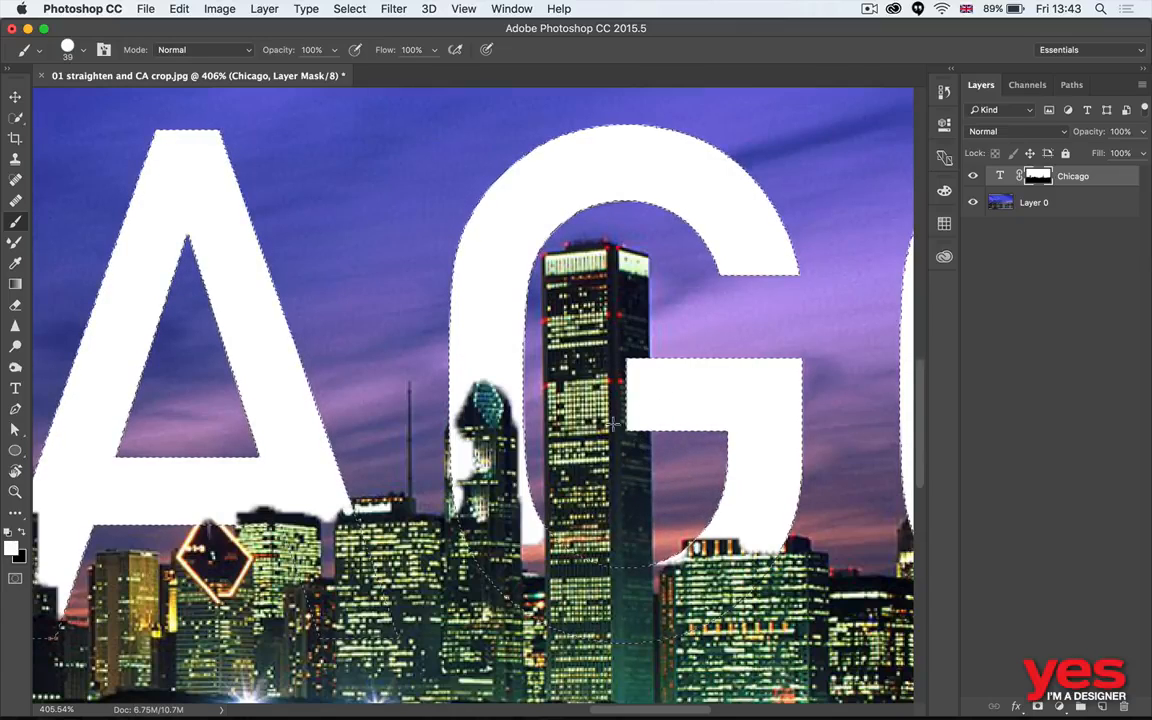
pyautogui.moveTo(652, 385); pyautogui.dragTo(653, 422)
pyautogui.press('super+d')
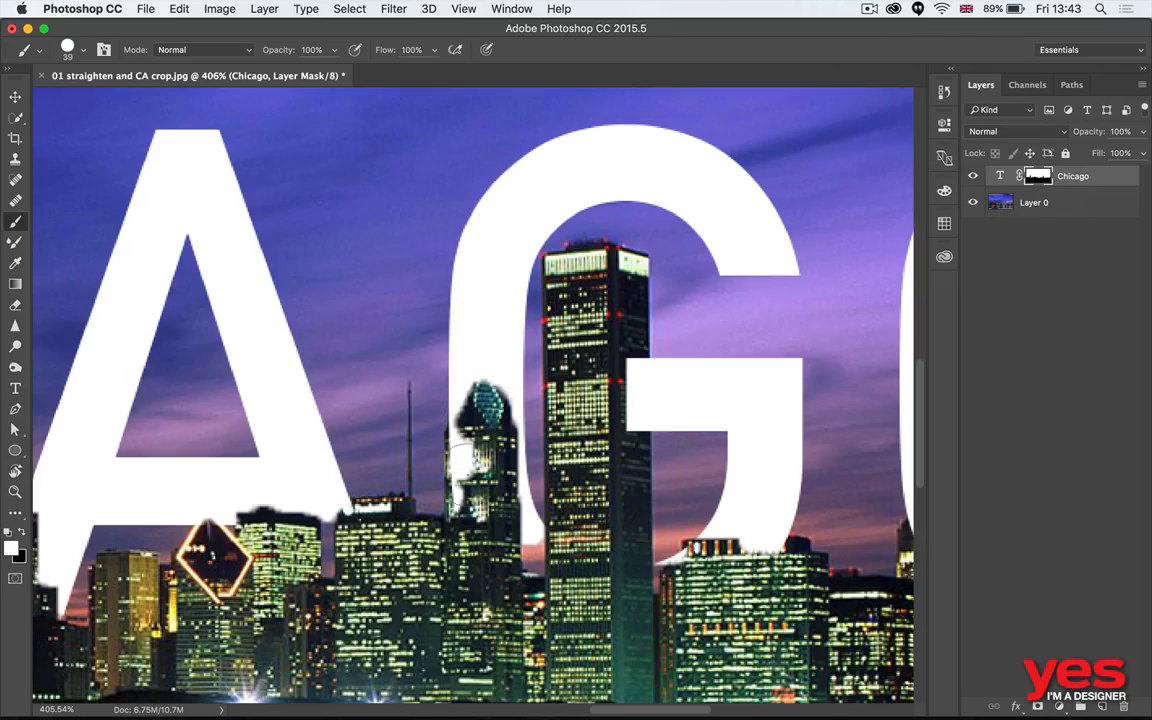
# - Paint black on the mask over the domed building beside the G to hide the stray white text on it
pyautogui.click(469, 475)
pyautogui.press('x')
pyautogui.moveTo(469, 474)
pyautogui.mouseDown()
pyautogui.moveTo(466, 431)
pyautogui.moveTo(456, 437)
pyautogui.moveTo(462, 402)
pyautogui.moveTo(444, 460)
pyautogui.moveTo(471, 437)
pyautogui.moveTo(460, 440)
pyautogui.moveTo(478, 397)
pyautogui.mouseUp()
pyautogui.press('x')
pyautogui.press('x')
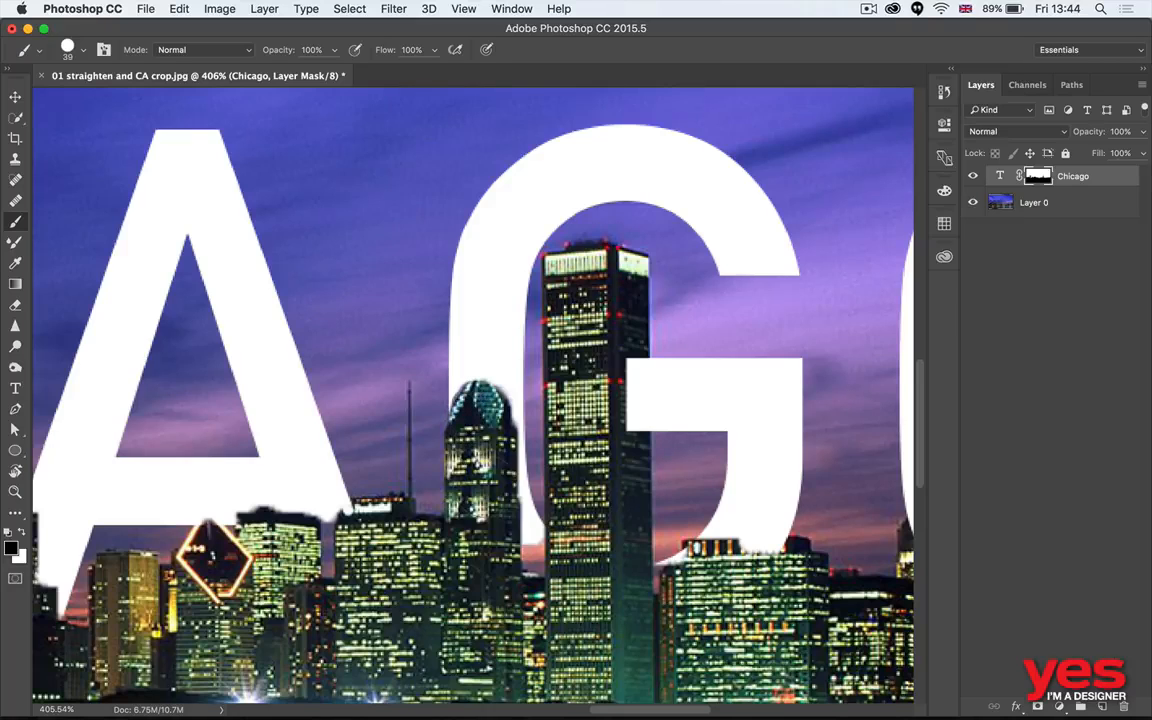
pyautogui.press('super+0')
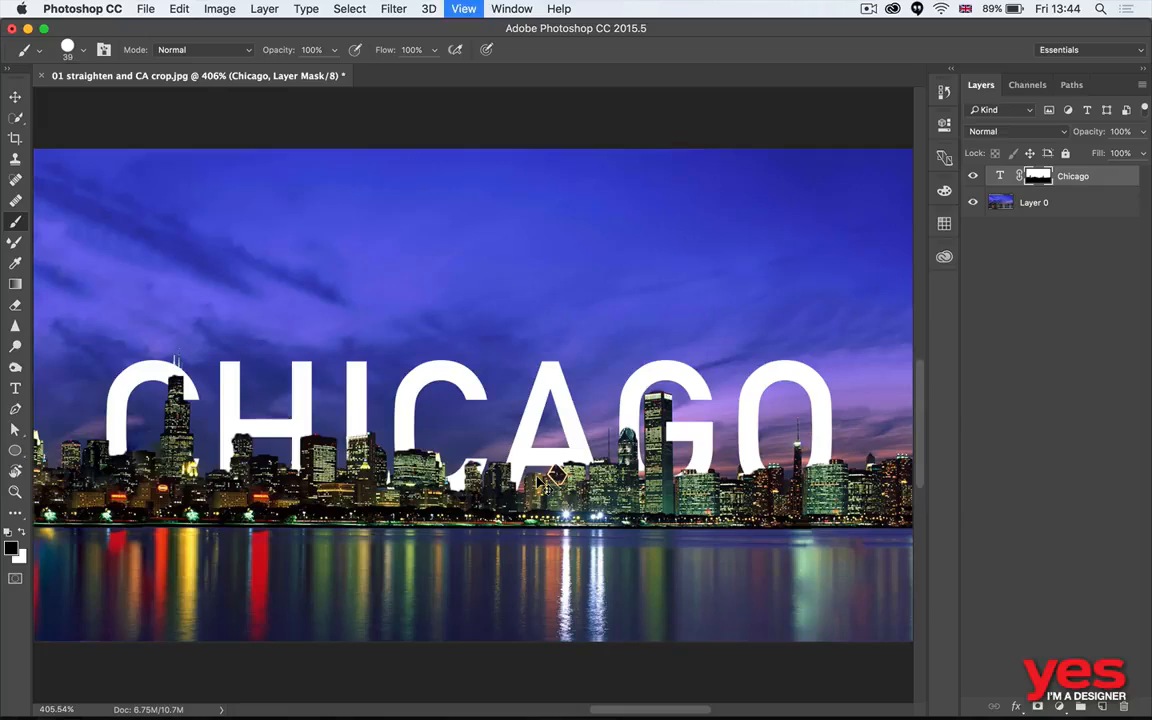
# - Add a radial Gradient Overlay to the Chicago text layer with Multiply blending and 107% scale
pyautogui.press('v')
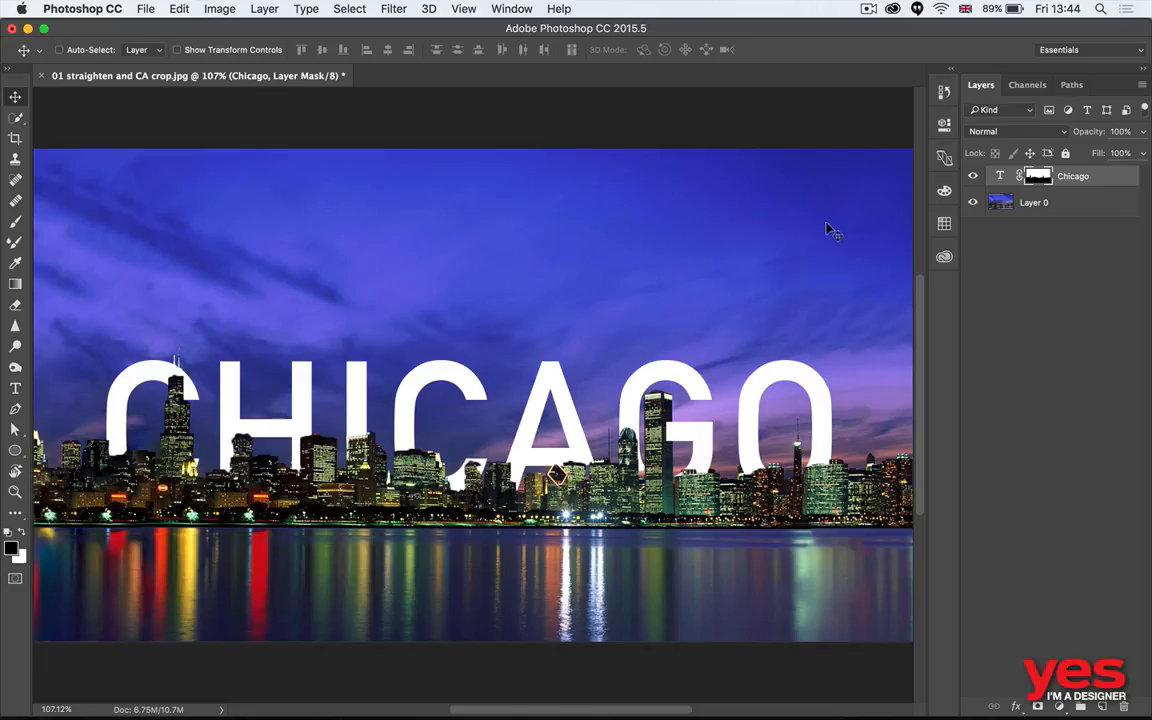
pyautogui.doubleClick(988, 174)
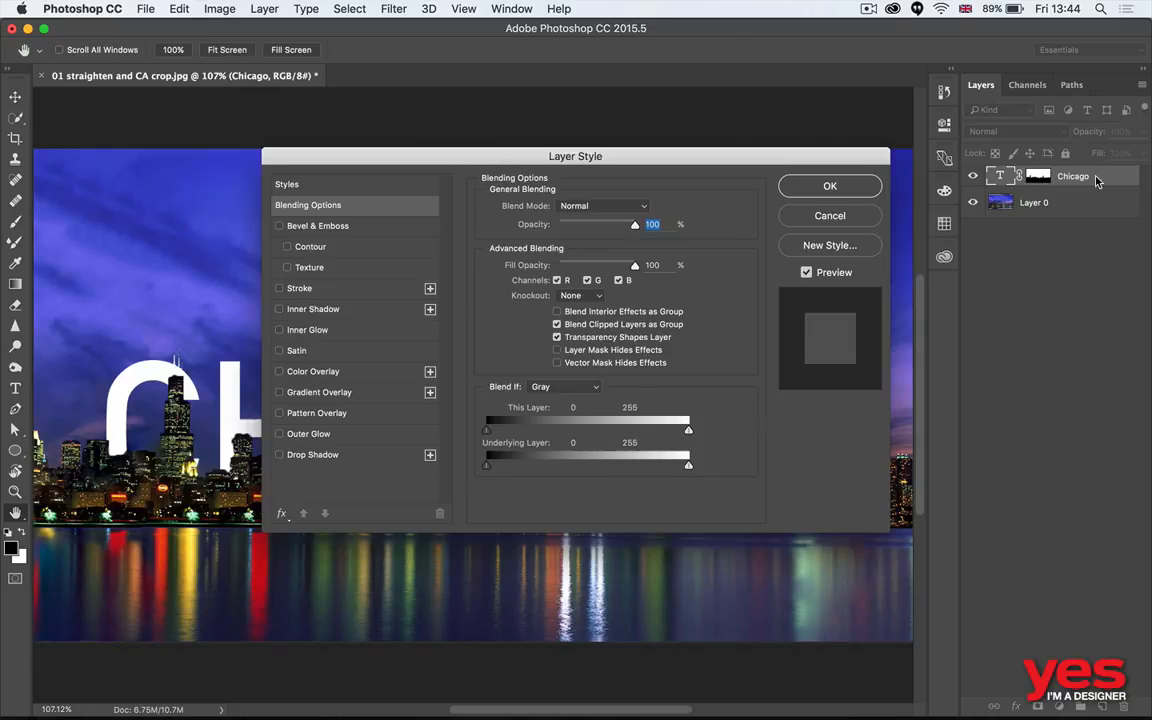
pyautogui.click(330, 393)
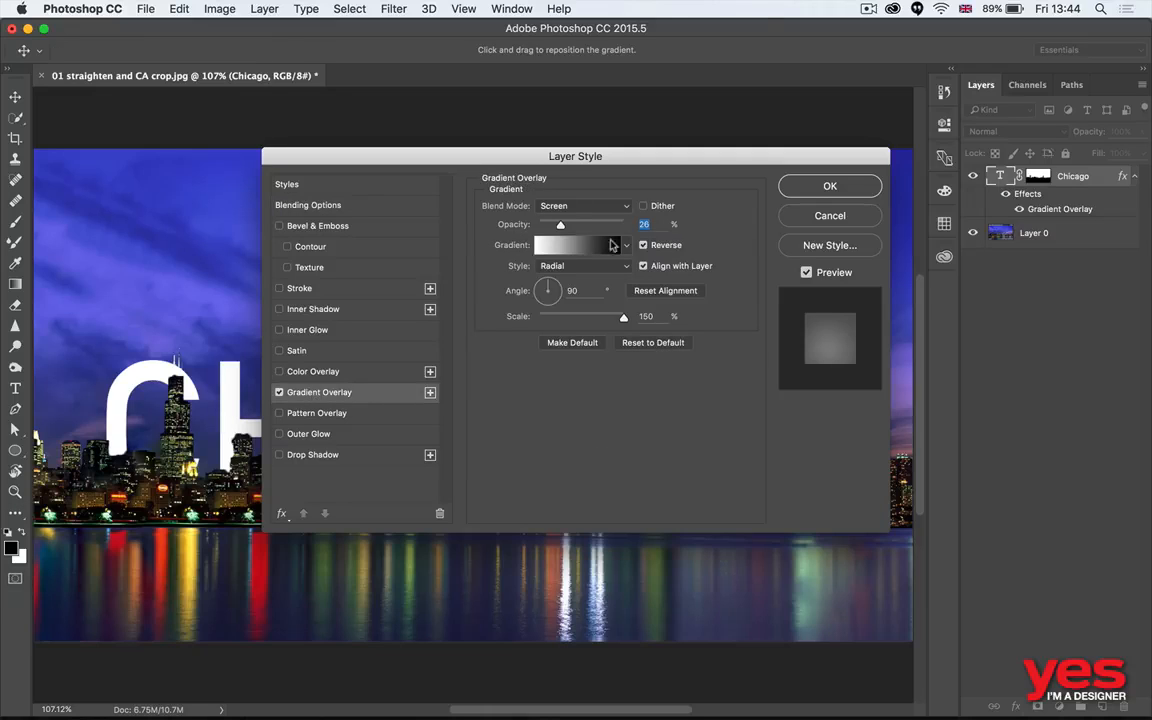
pyautogui.moveTo(543, 157); pyautogui.dragTo(847, 141)
pyautogui.click(875, 190)
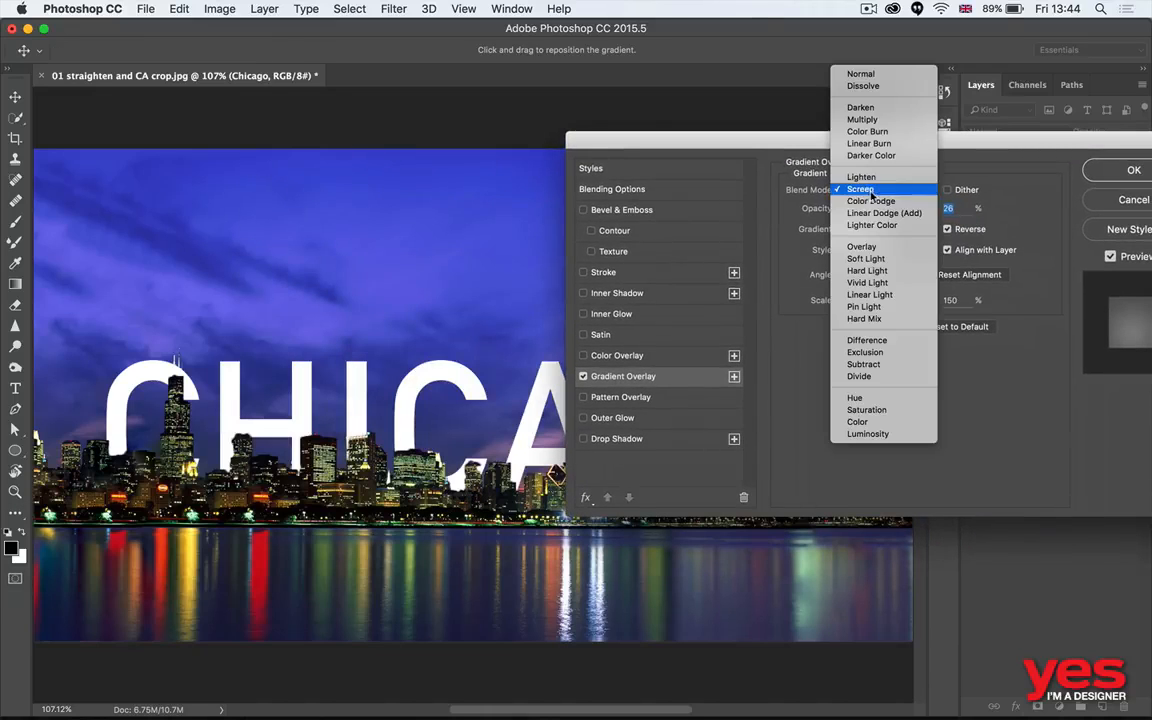
pyautogui.click(898, 130)
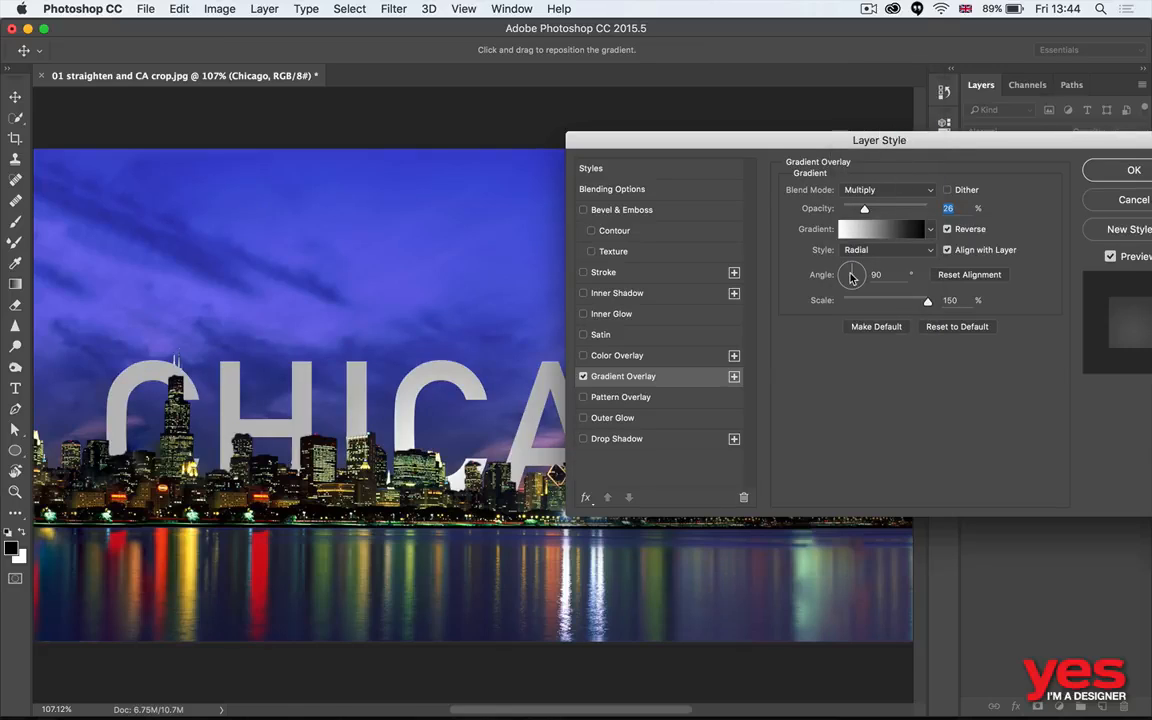
pyautogui.moveTo(851, 272); pyautogui.dragTo(853, 262)
pyautogui.moveTo(927, 301); pyautogui.dragTo(899, 301)
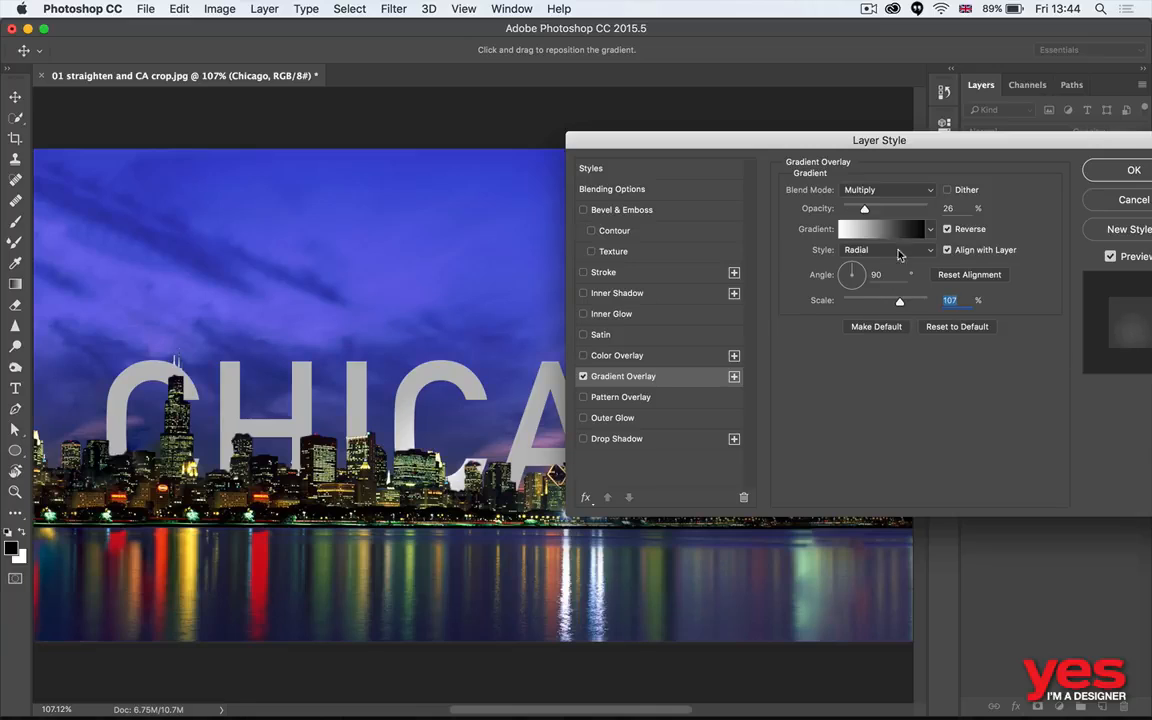
# - Try the Overlay and Color Burn blend modes for the text's gradient overlay
pyautogui.click(882, 190)
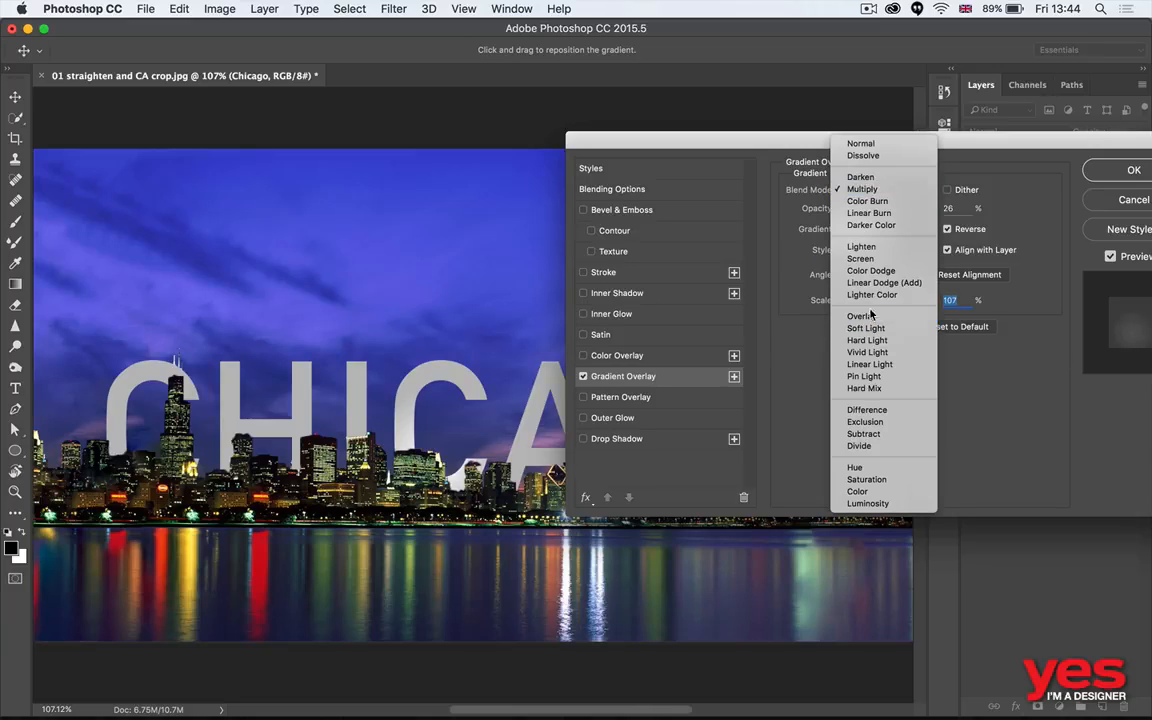
pyautogui.click(880, 318)
pyautogui.click(880, 190)
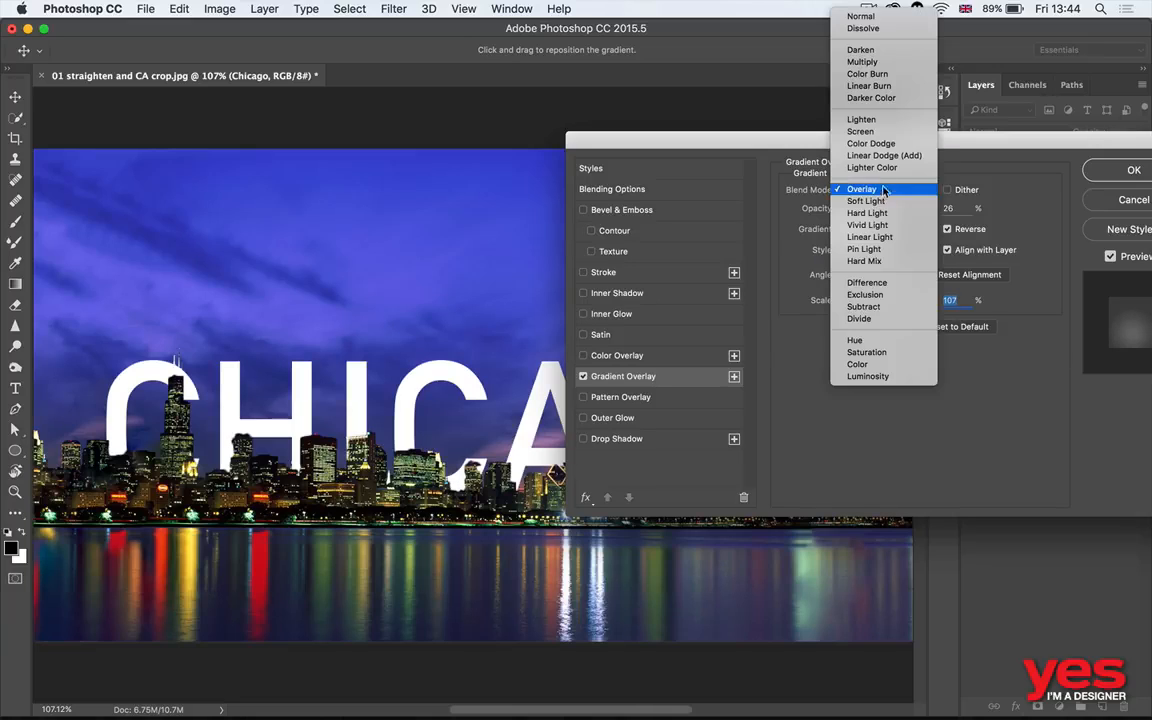
pyautogui.click(879, 73)
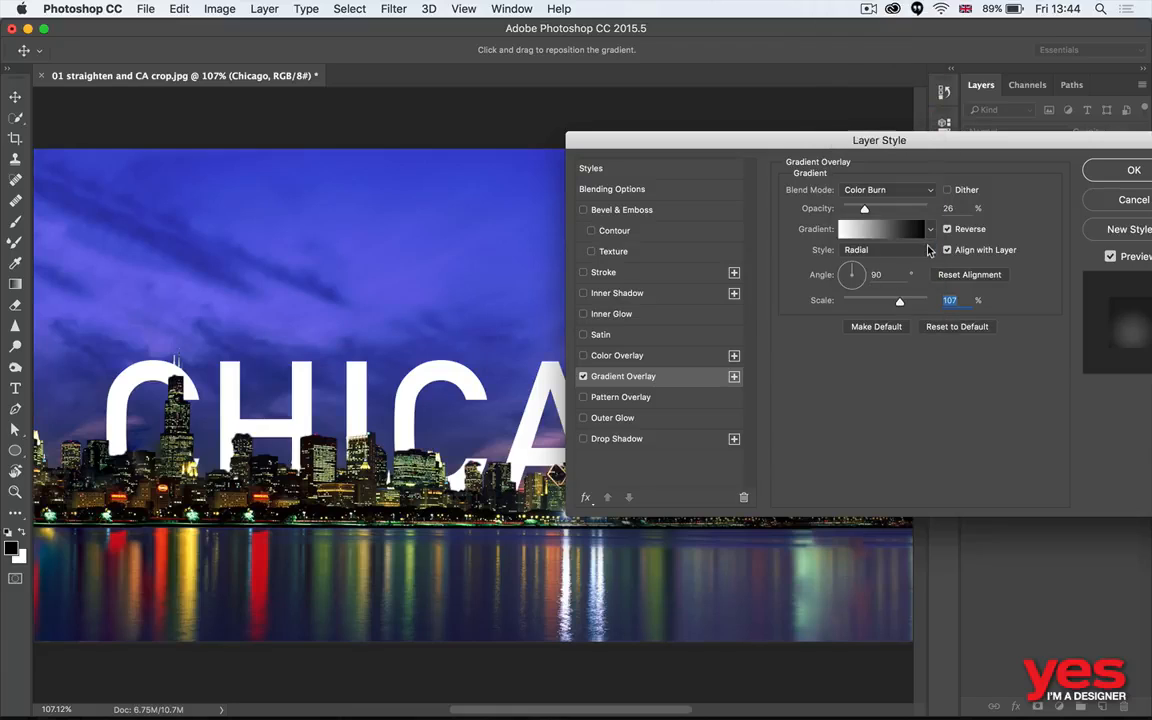
# - Turn off Reverse for the gradient overlay and set its scale to 90% and opacity to 66%
pyautogui.click(948, 230)
pyautogui.moveTo(899, 301); pyautogui.dragTo(888, 301)
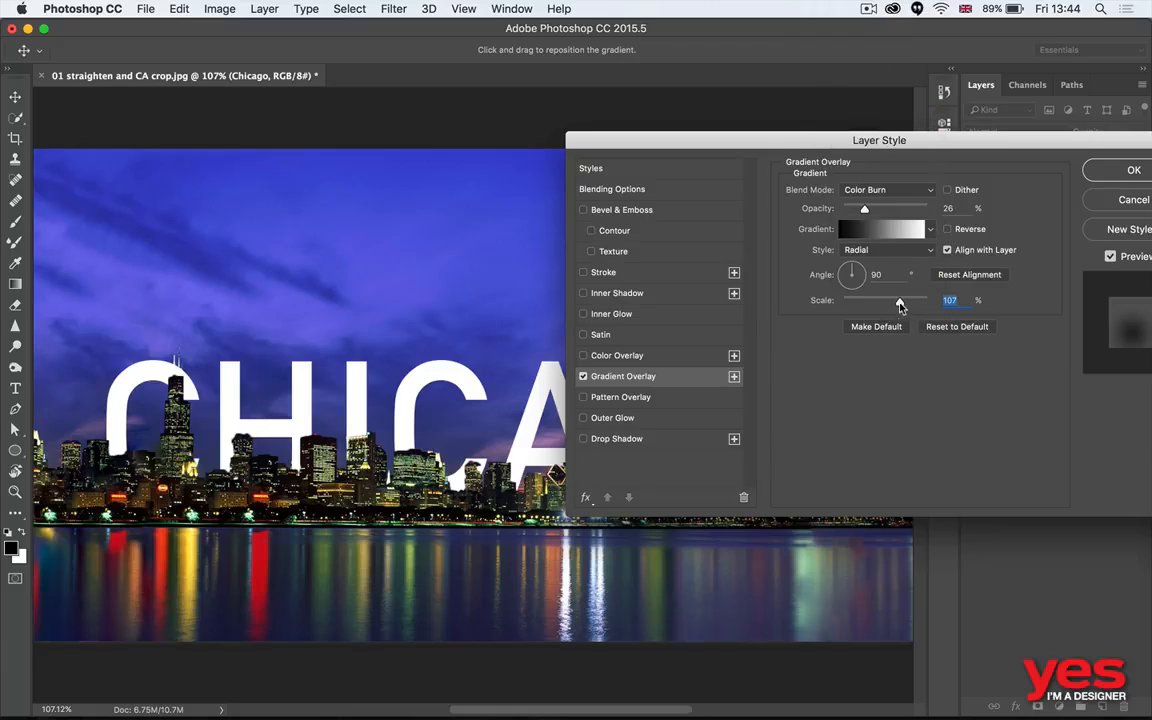
pyautogui.moveTo(864, 208); pyautogui.dragTo(896, 204)
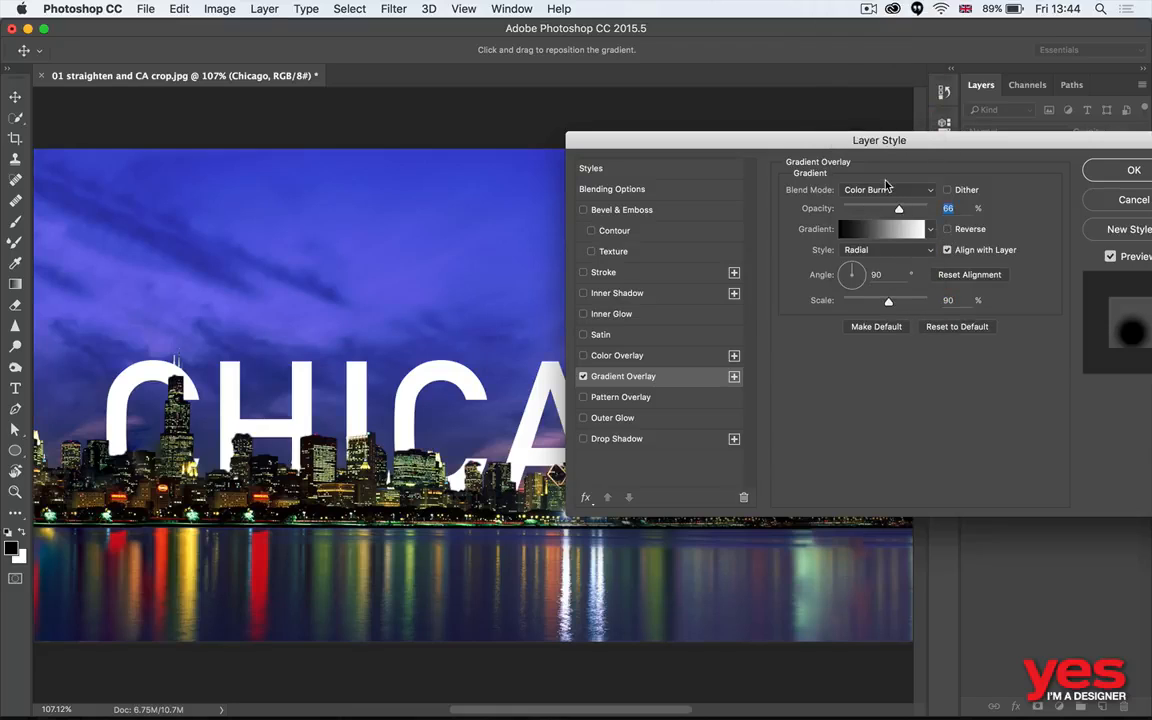
# - Set the gradient overlay to Multiply blending with the Linear style, and apply the layer style
pyautogui.click(884, 190)
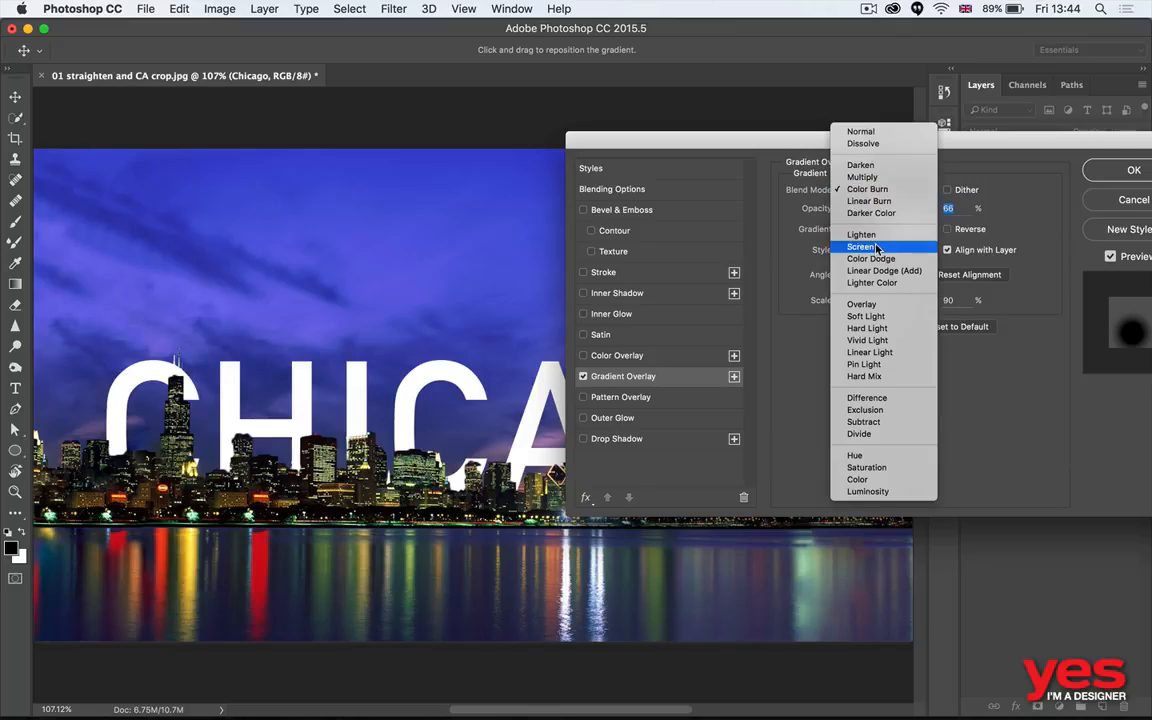
pyautogui.click(862, 177)
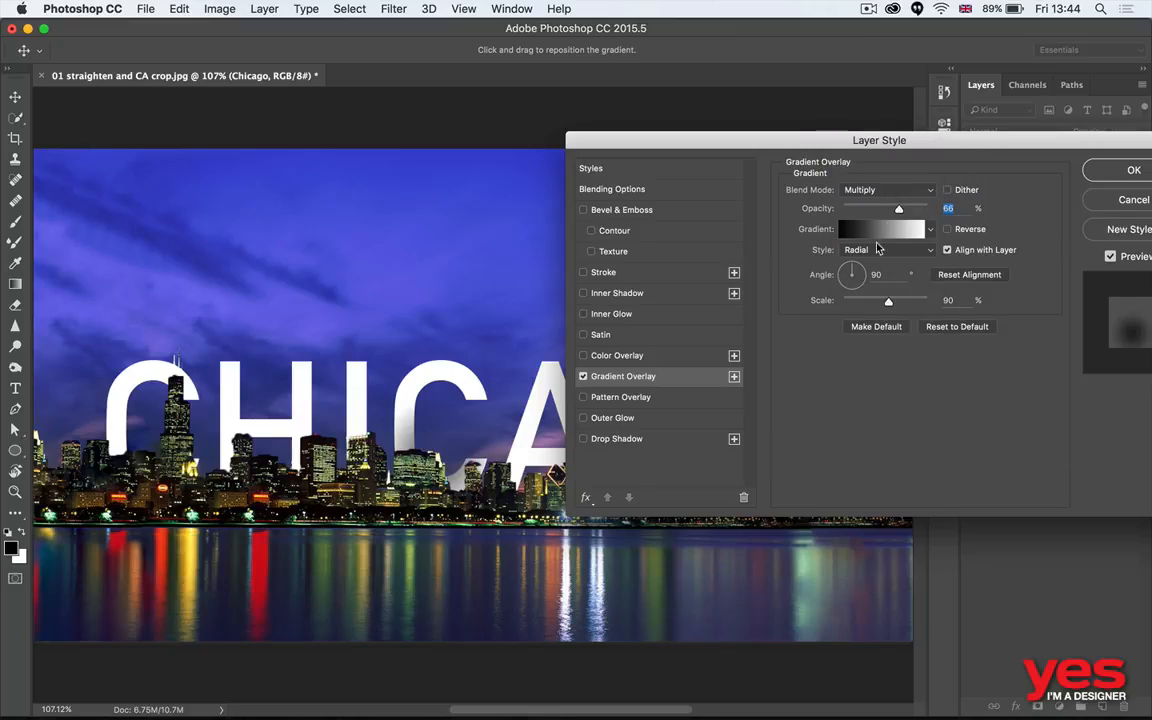
pyautogui.click(877, 252)
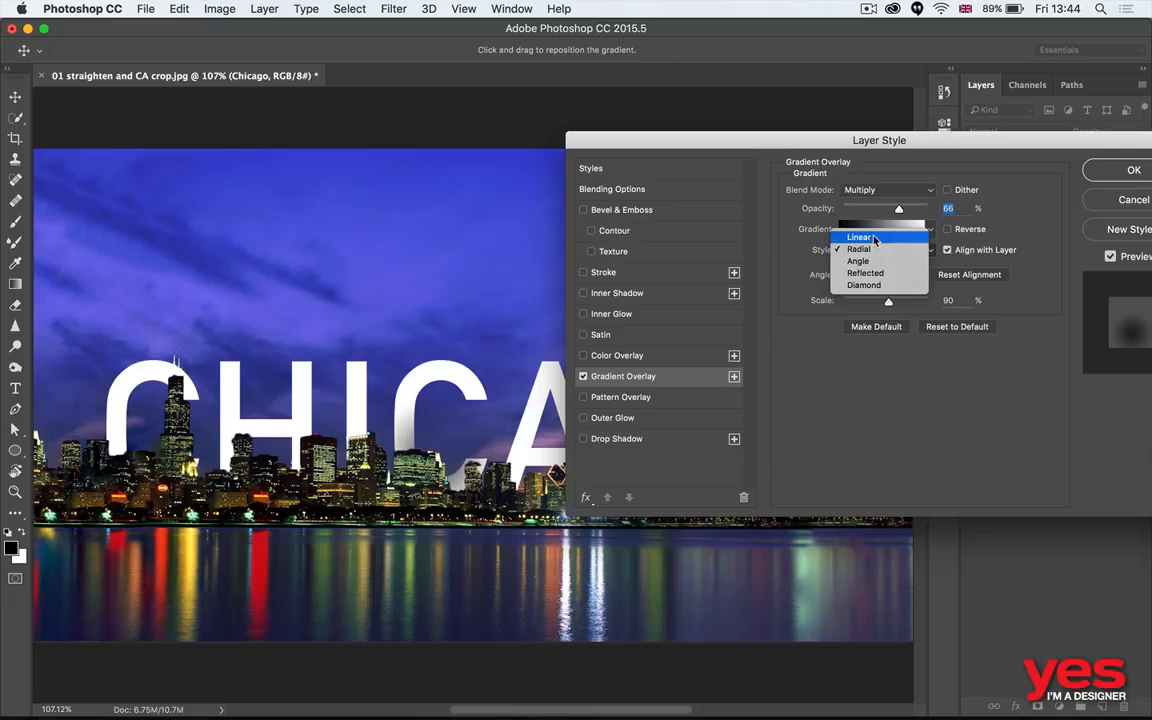
pyautogui.click(858, 237)
pyautogui.click(1112, 172)
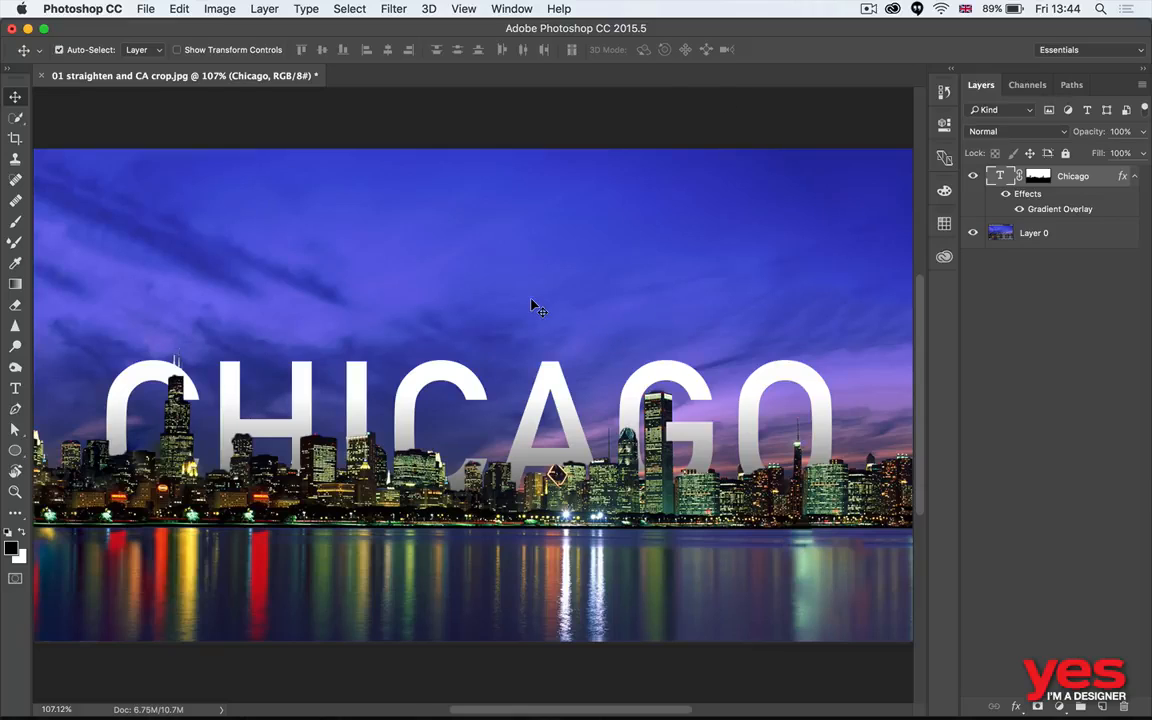
# - Switch to Bridge and open 02 transformations.psd from the 1 Transformations folder in Photoshop
pyautogui.press('super+Tab')
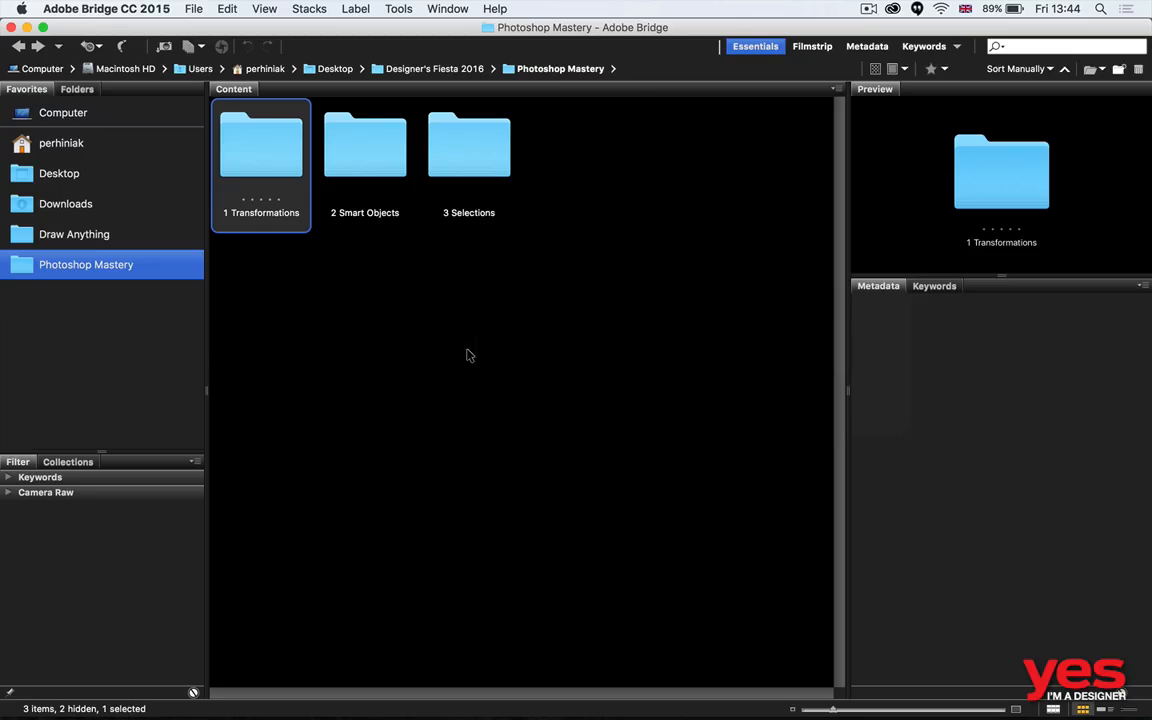
pyautogui.press('super+Down')
pyautogui.press('Right')
pyautogui.press('Right')
pyautogui.press('super+Down')
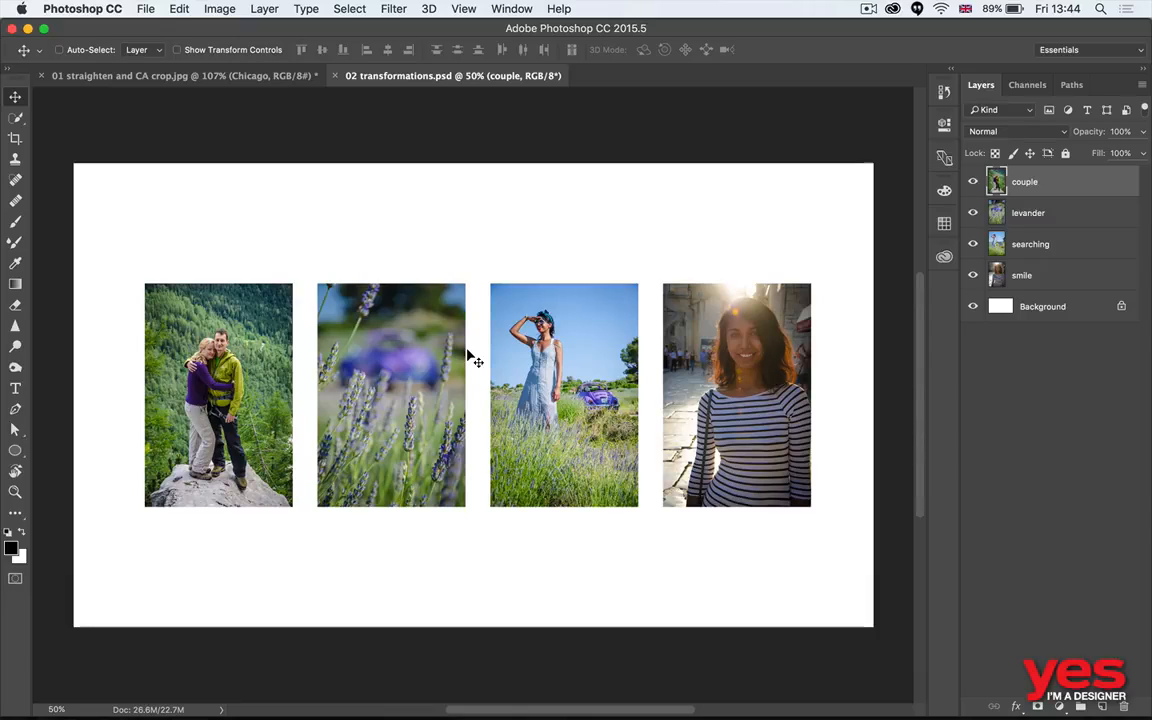
pyautogui.scroll(1, 470, 357)
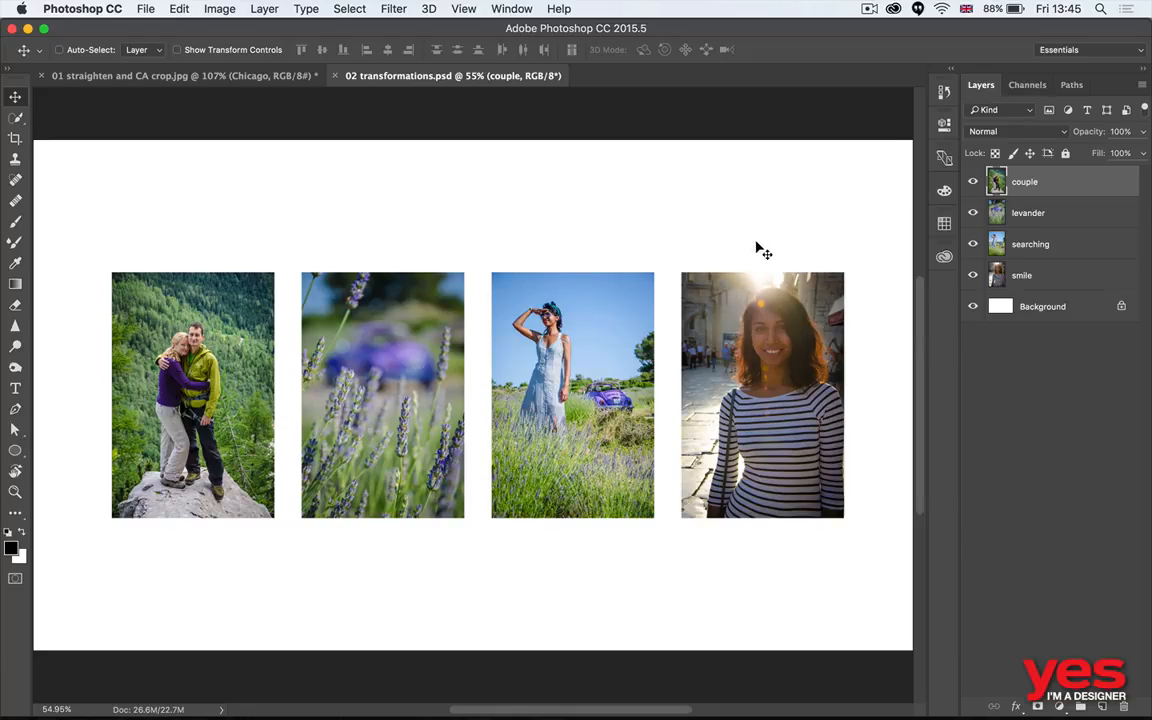
# - Select the levander layer and nudge its photo slightly, and do the same with the couple layer
pyautogui.click(1063, 216)
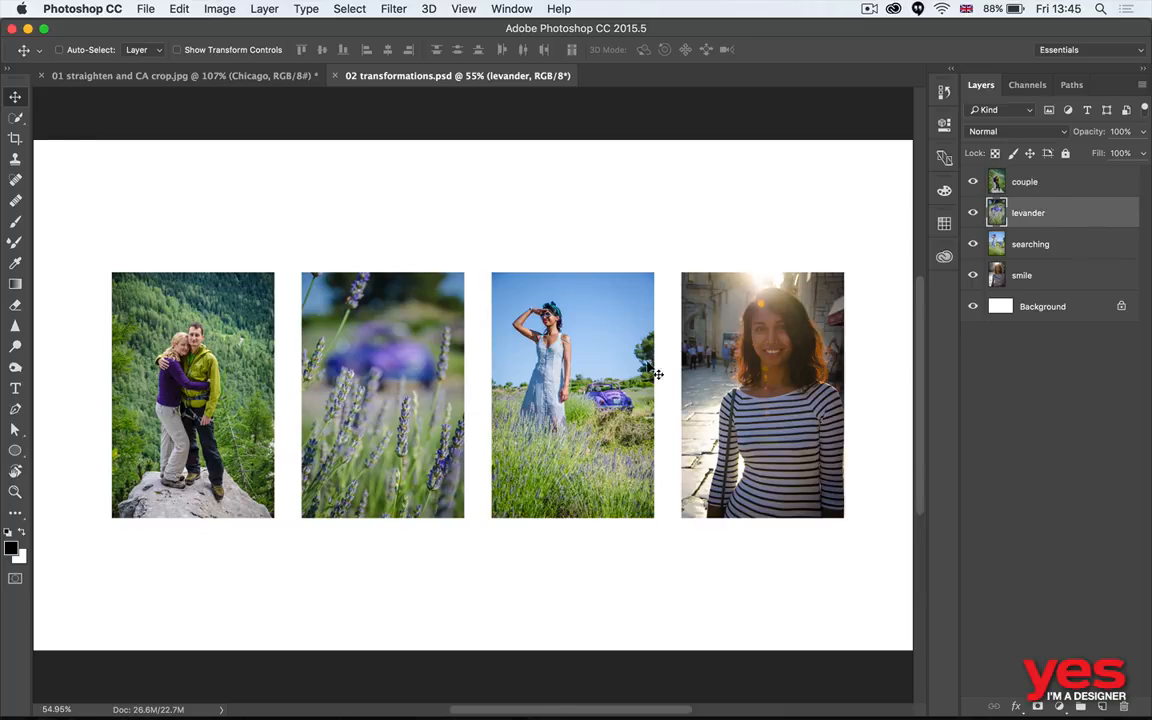
pyautogui.moveTo(564, 375)
pyautogui.mouseDown()
pyautogui.moveTo(571, 296)
pyautogui.moveTo(566, 371)
pyautogui.mouseUp()
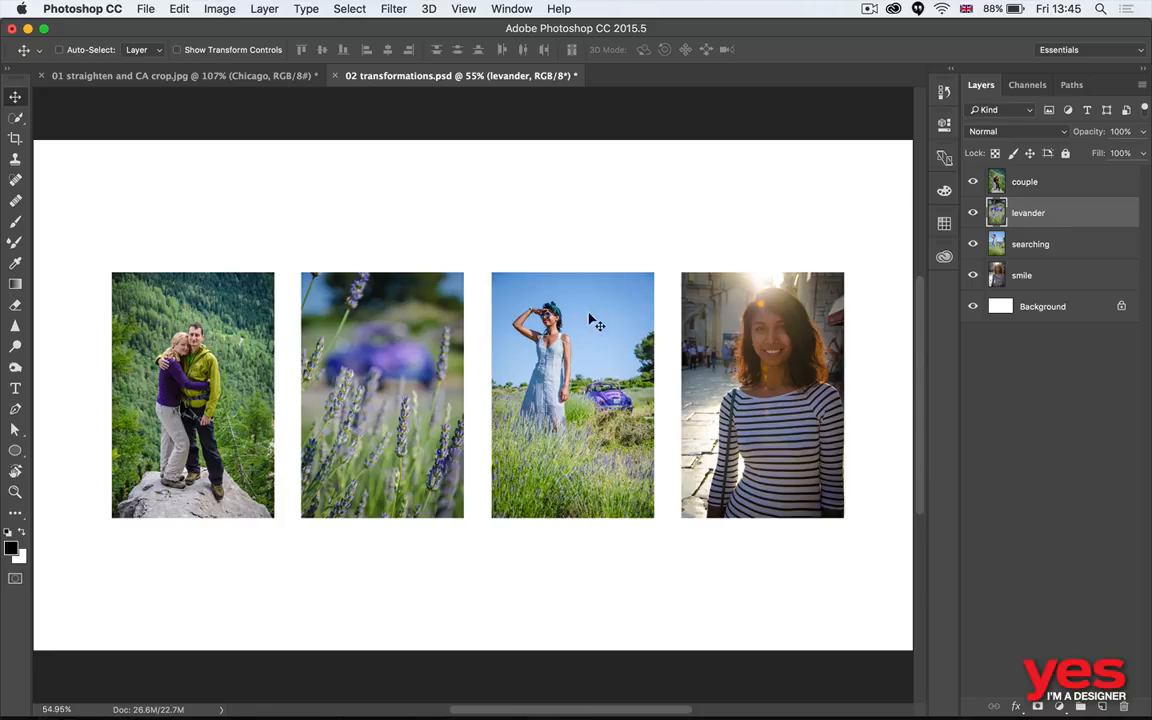
pyautogui.click(1030, 182)
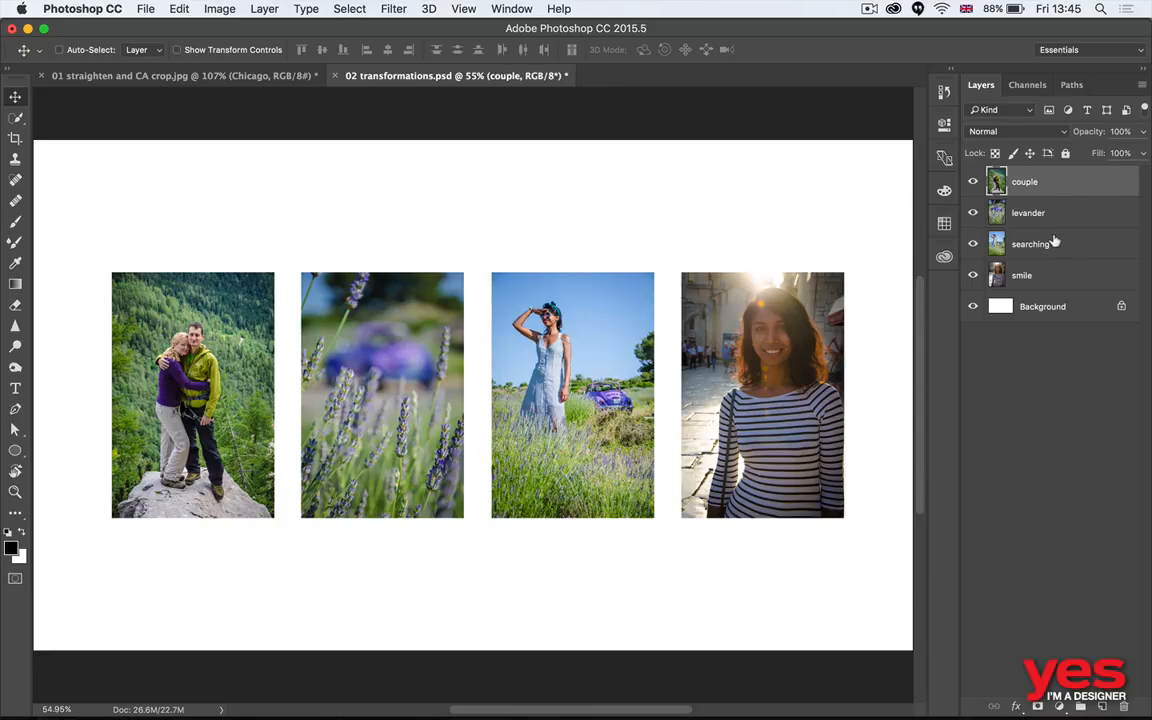
pyautogui.moveTo(309, 404)
pyautogui.mouseDown()
pyautogui.moveTo(336, 389)
pyautogui.moveTo(306, 404)
pyautogui.mouseUp()
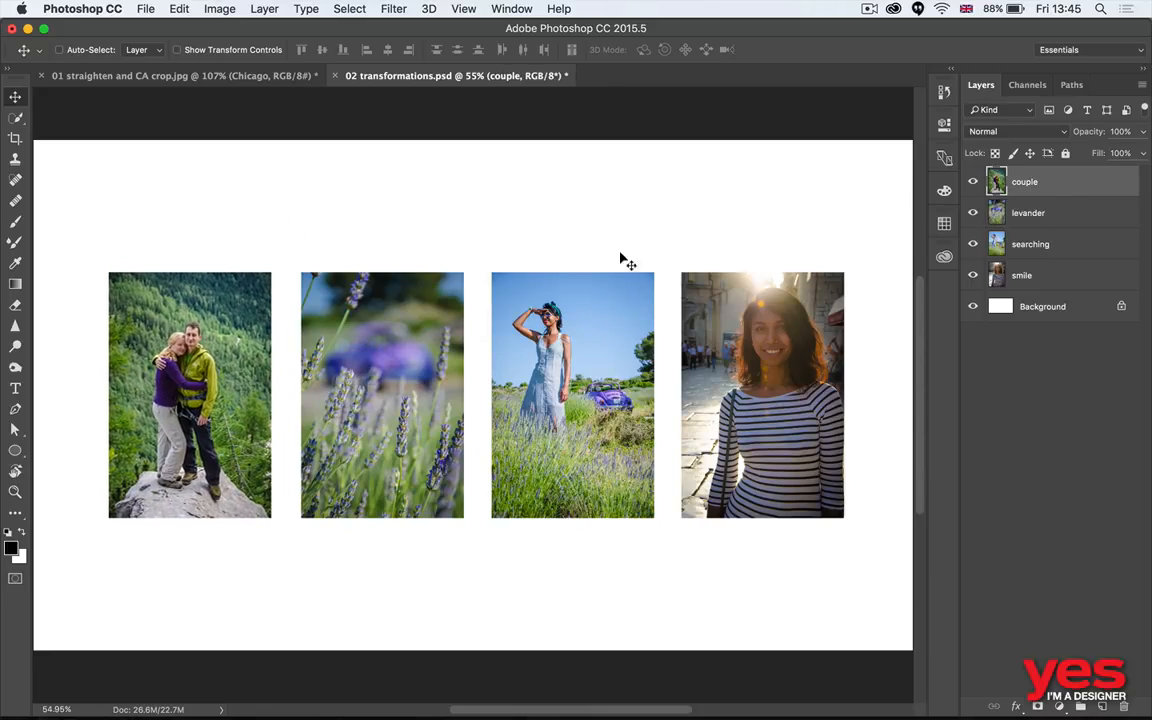
# - Enable Auto-Select for layers and move the levander, searching and smile photos to staggered positions on the canvas
pyautogui.moveTo(810, 176)
pyautogui.mouseDown()
pyautogui.moveTo(830, 188)
pyautogui.moveTo(810, 183)
pyautogui.mouseUp()
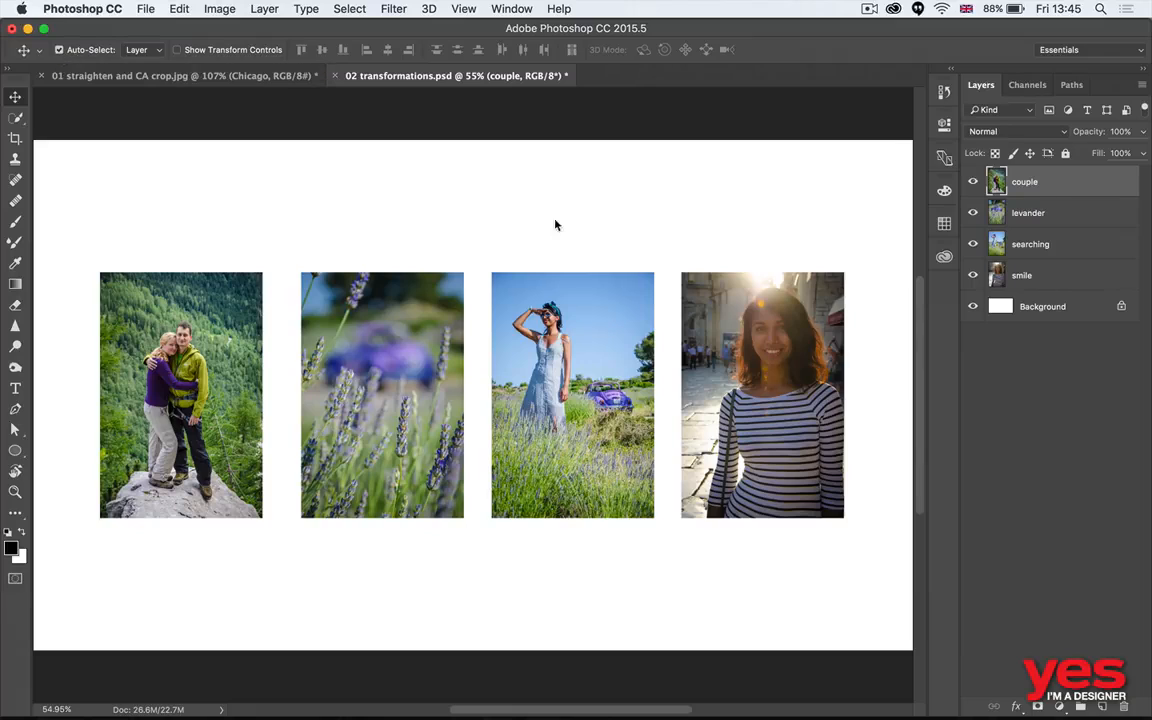
pyautogui.moveTo(419, 334); pyautogui.dragTo(430, 261)
pyautogui.moveTo(591, 363); pyautogui.dragTo(585, 431)
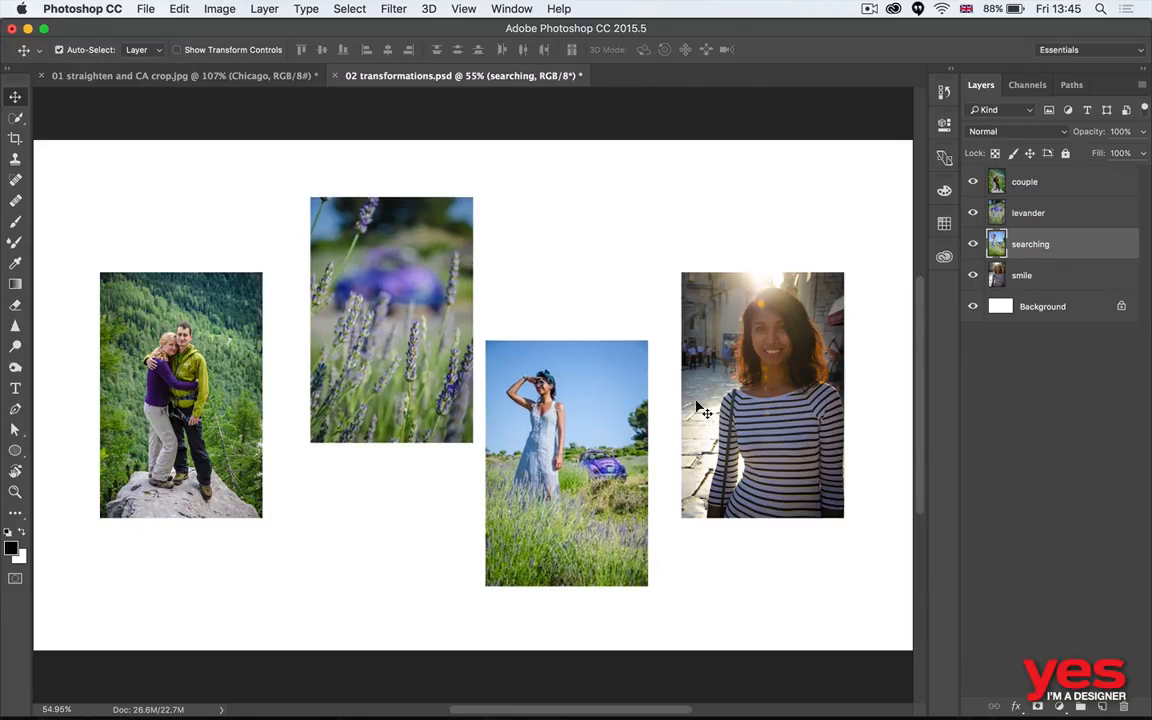
pyautogui.moveTo(698, 404); pyautogui.dragTo(731, 359)
pyautogui.moveTo(560, 400); pyautogui.dragTo(606, 380)
pyautogui.moveTo(442, 293); pyautogui.dragTo(424, 352)
# - Reposition the couple, levander, searching and smile photos individually into a looser row using Auto-Select
pyautogui.click(182, 372)
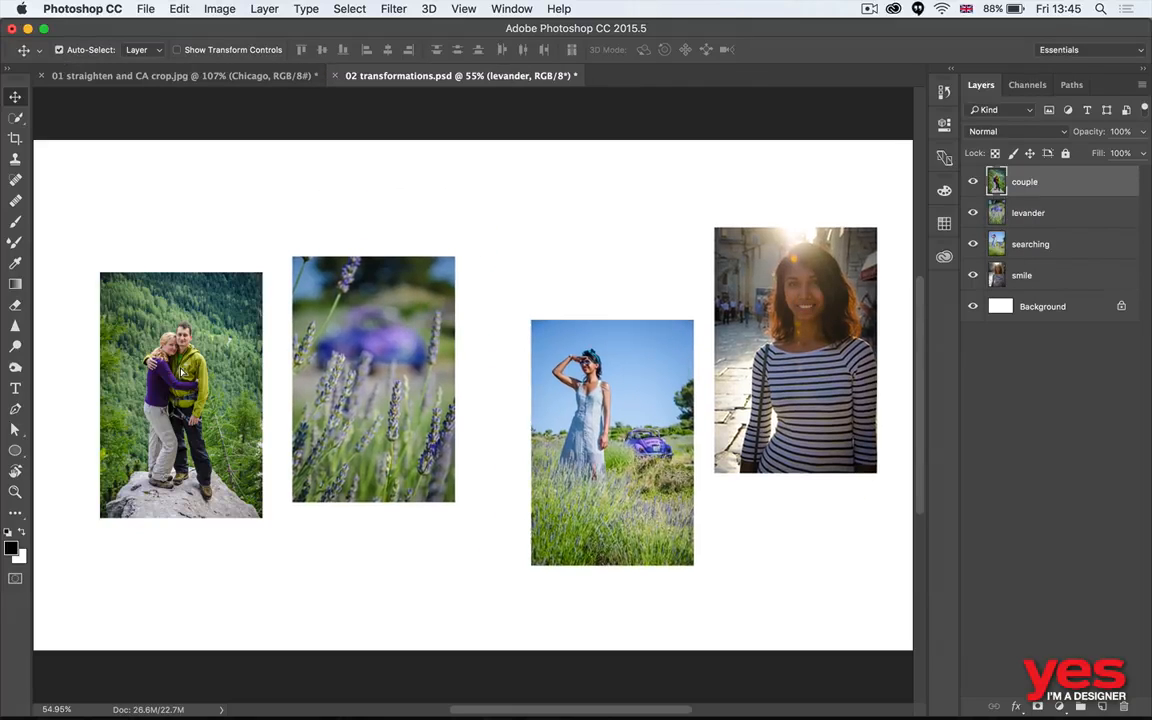
pyautogui.moveTo(182, 372); pyautogui.dragTo(160, 357)
pyautogui.moveTo(381, 334); pyautogui.dragTo(358, 304)
pyautogui.moveTo(608, 366); pyautogui.dragTo(540, 303)
pyautogui.moveTo(802, 303)
pyautogui.mouseDown()
pyautogui.moveTo(727, 270)
pyautogui.moveTo(798, 305)
pyautogui.mouseUp()
pyautogui.moveTo(582, 359); pyautogui.dragTo(627, 375)
pyautogui.moveTo(336, 303); pyautogui.dragTo(352, 334)
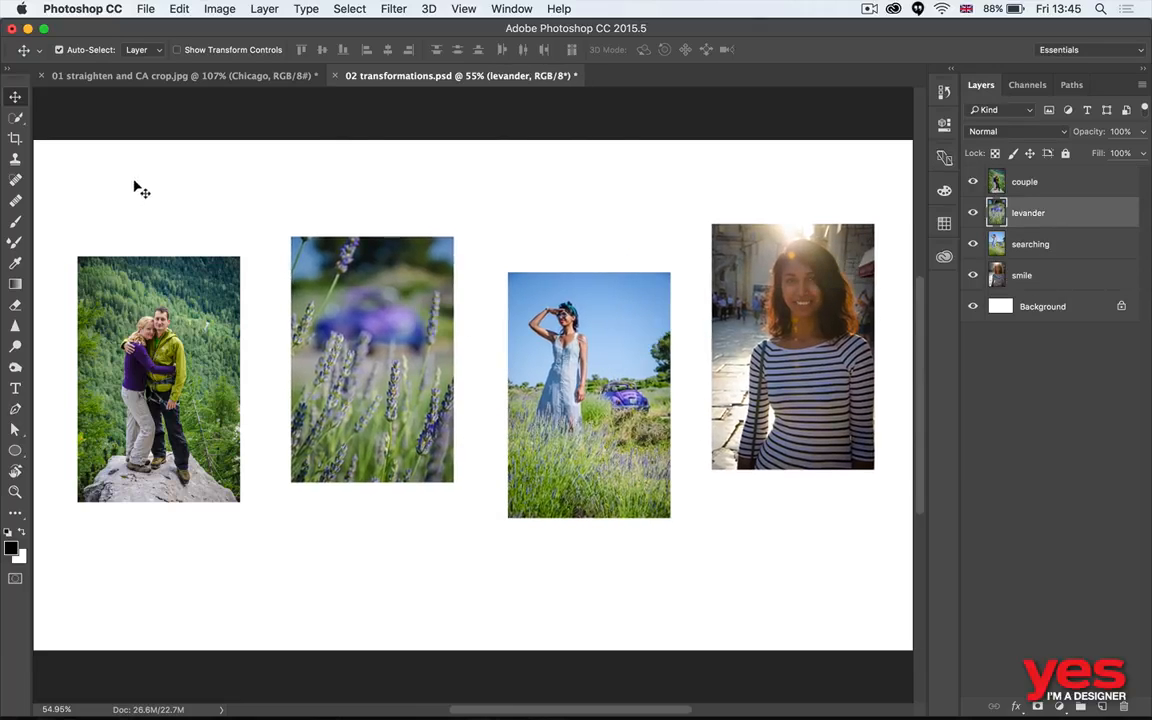
# - Select the couple, levander and searching photos together, move them slightly upward as a group, and deselect them
pyautogui.moveTo(141, 176); pyautogui.dragTo(387, 326)
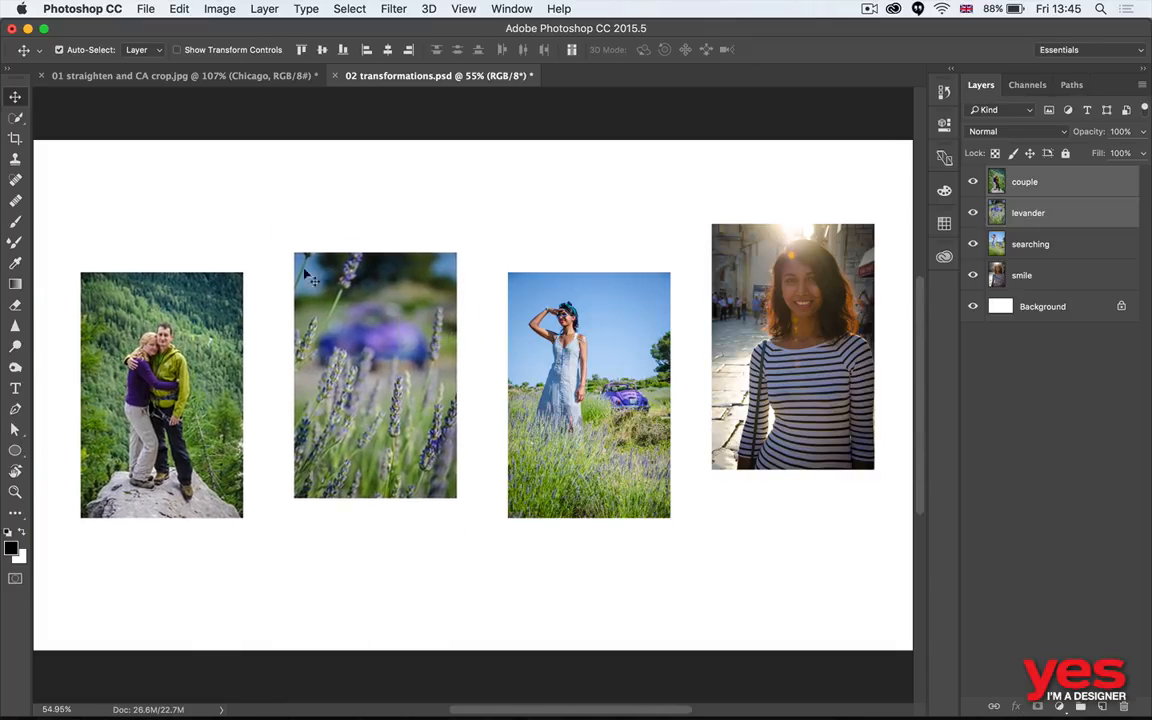
pyautogui.moveTo(180, 178); pyautogui.dragTo(612, 360)
pyautogui.moveTo(564, 334); pyautogui.dragTo(567, 306)
pyautogui.click(612, 234)
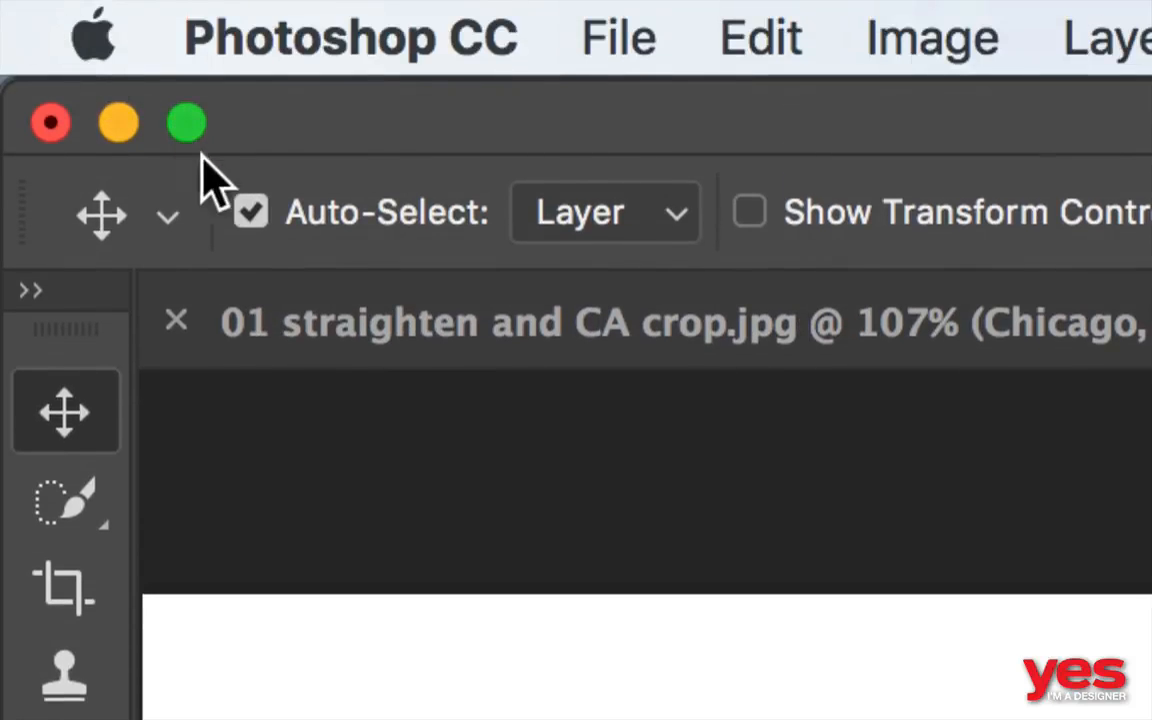
# - Turn off Auto-Select and shift only the levander photo around beside the couple photo
pyautogui.click(246, 210)
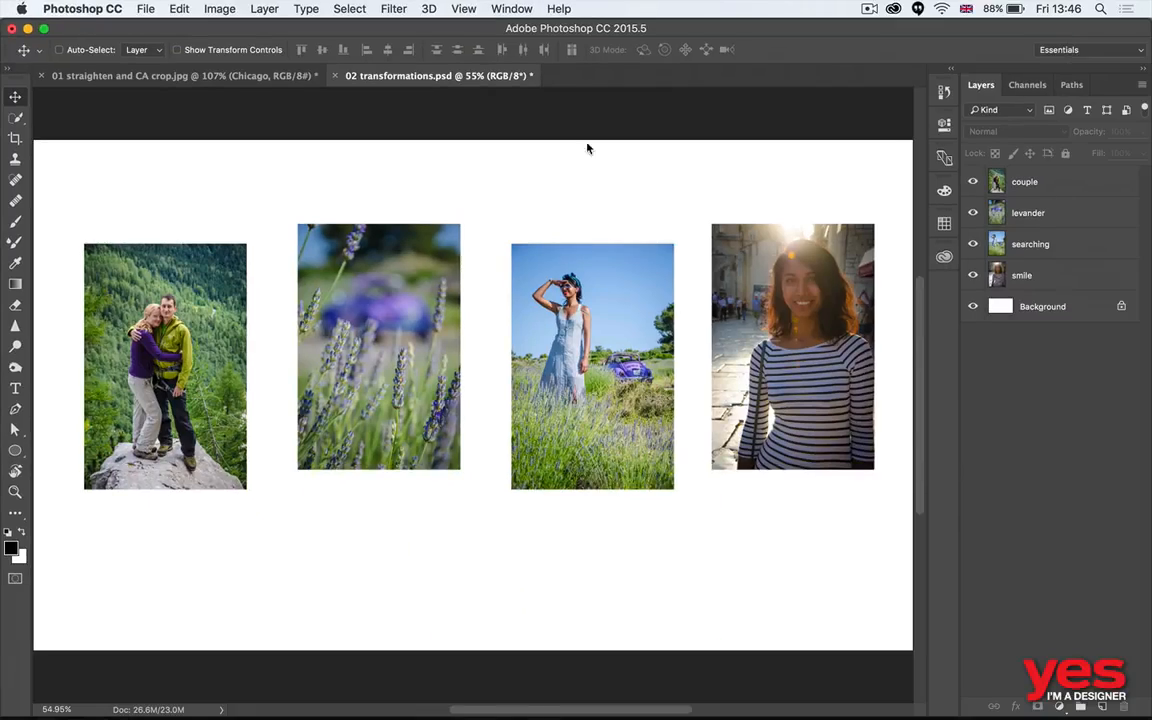
pyautogui.keyDown('super'); pyautogui.click(414, 290); pyautogui.keyUp('super')
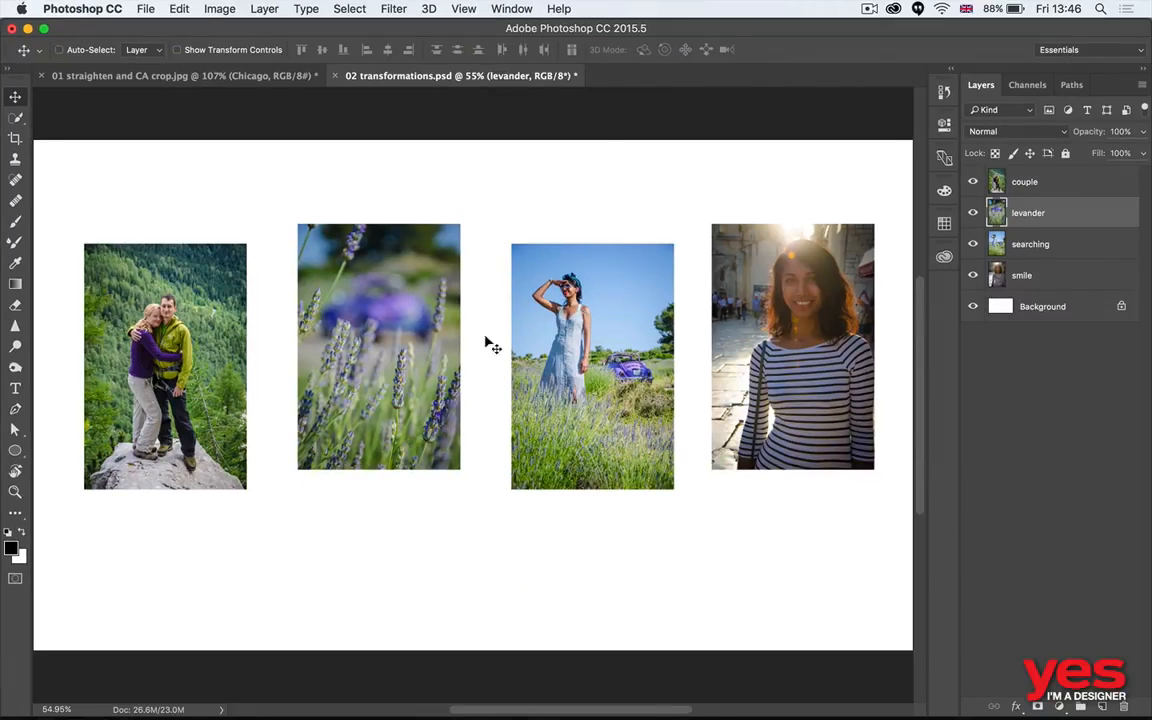
pyautogui.moveTo(420, 329); pyautogui.dragTo(470, 376)
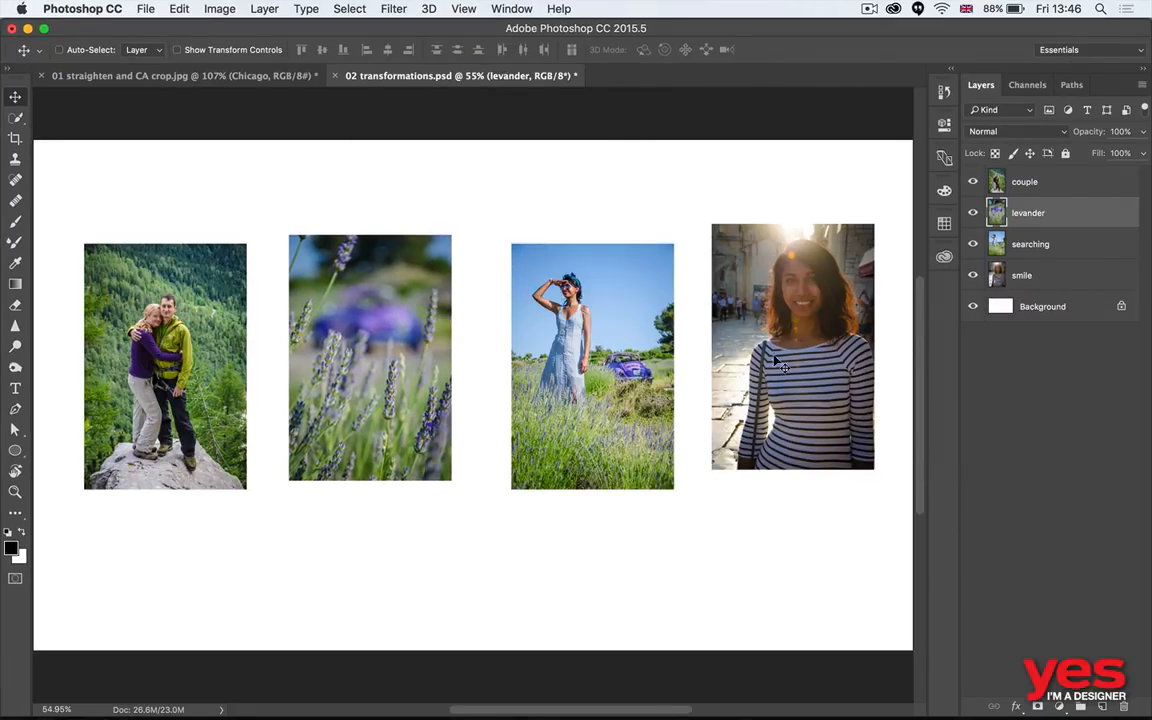
pyautogui.moveTo(614, 333)
pyautogui.mouseDown()
pyautogui.moveTo(672, 338)
pyautogui.moveTo(604, 312)
pyautogui.mouseUp()
pyautogui.moveTo(716, 266); pyautogui.dragTo(693, 273)
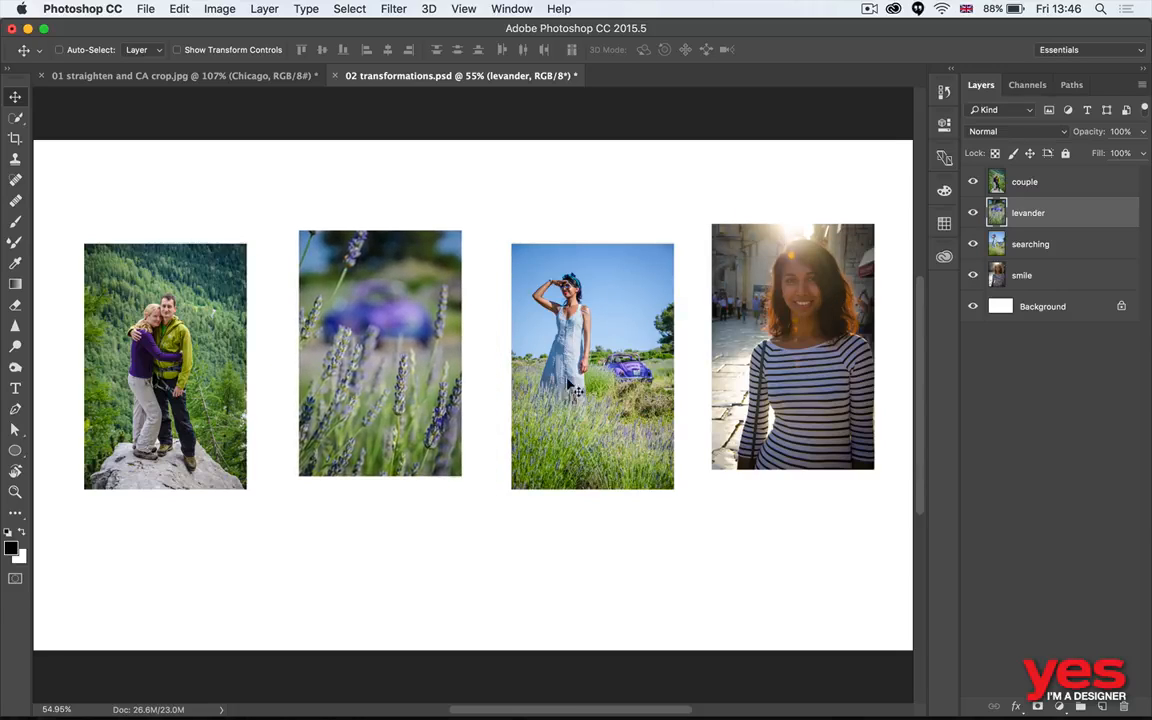
# - Using temporary auto-selection, move the couple, levander, searching and smile photos individually to staggered heights
pyautogui.press('super')
pyautogui.moveTo(566, 288); pyautogui.dragTo(568, 242)
pyautogui.moveTo(405, 330); pyautogui.dragTo(389, 372)
pyautogui.moveTo(209, 368); pyautogui.dragTo(191, 333)
pyautogui.moveTo(371, 382); pyautogui.dragTo(398, 399)
pyautogui.moveTo(614, 314); pyautogui.dragTo(592, 341)
pyautogui.moveTo(826, 333); pyautogui.dragTo(798, 359)
pyautogui.moveTo(519, 314); pyautogui.dragTo(540, 290)
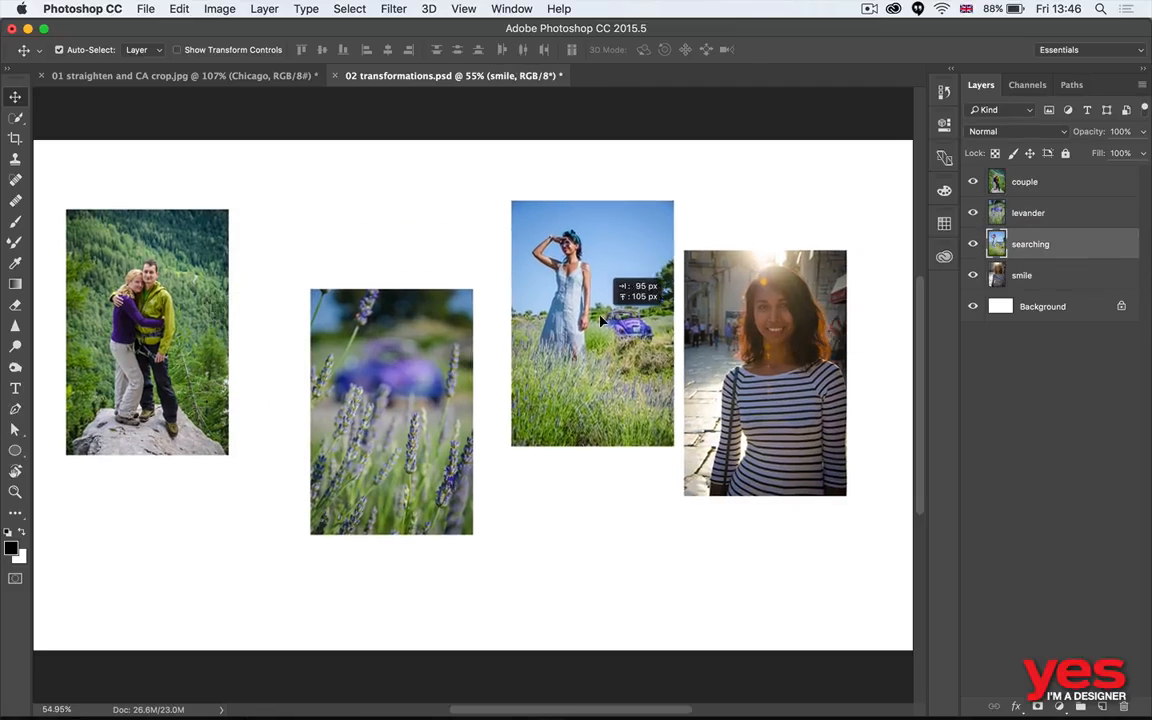
pyautogui.moveTo(411, 366); pyautogui.dragTo(393, 338)
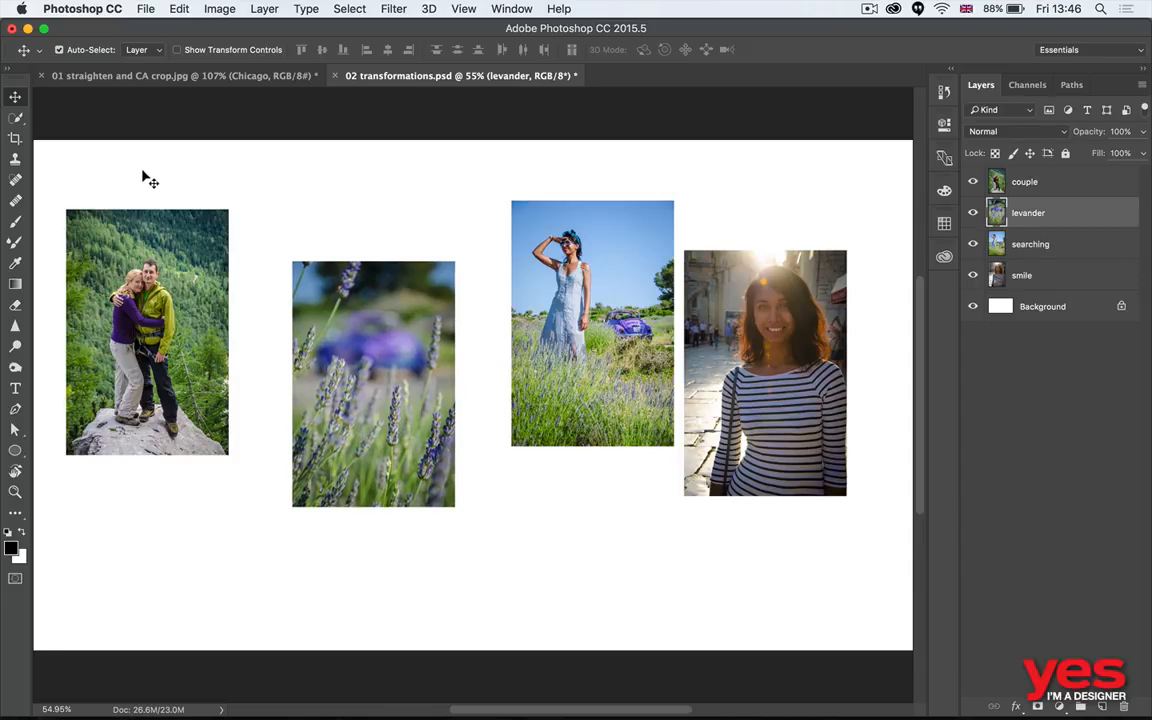
# - Select the couple and levander photos together, move the pair slightly downward, and deselect them
pyautogui.moveTo(146, 178); pyautogui.dragTo(370, 300)
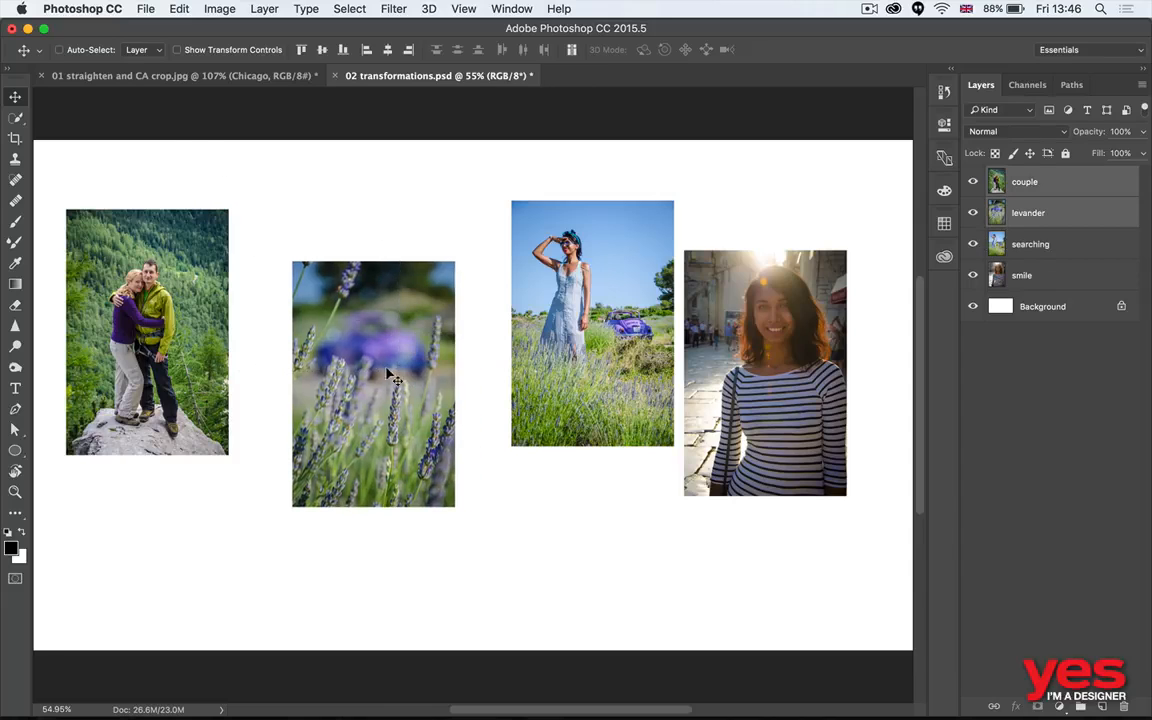
pyautogui.moveTo(391, 378); pyautogui.dragTo(409, 408)
pyautogui.click(414, 207)
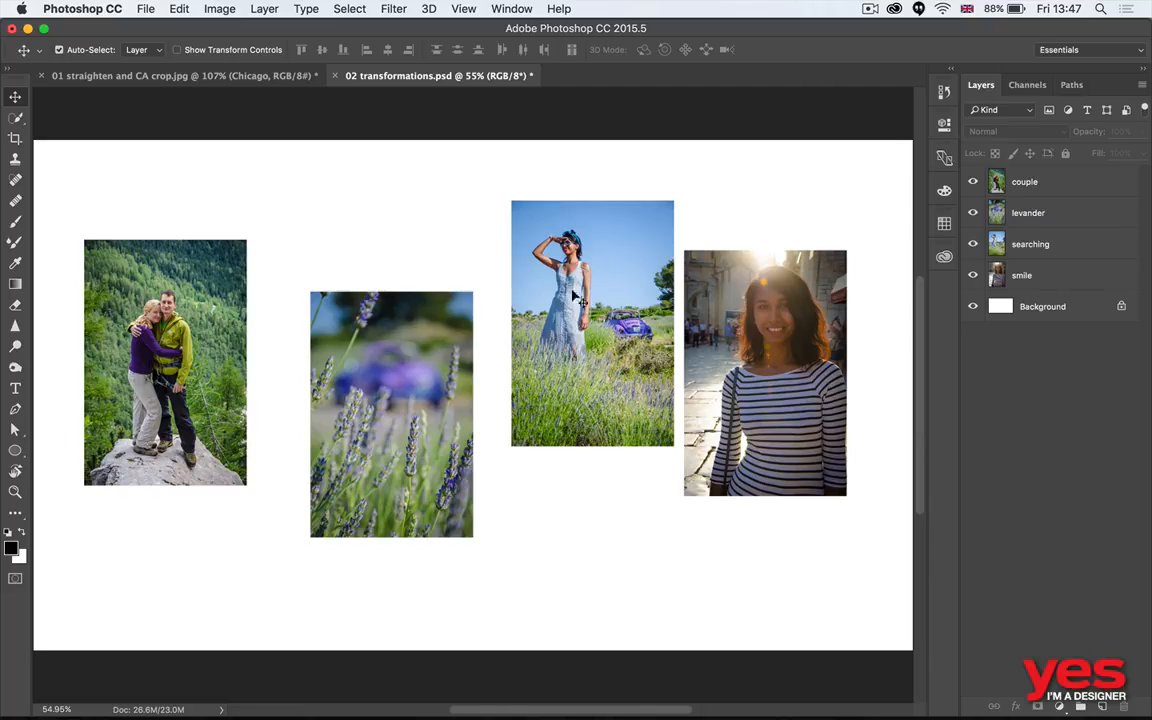
# - Line up the levander, searching and smile photos in an evenly spaced row level with the couple photo
pyautogui.moveTo(522, 270); pyautogui.dragTo(517, 320)
pyautogui.moveTo(737, 332); pyautogui.dragTo(781, 331)
pyautogui.moveTo(397, 398); pyautogui.dragTo(370, 346)
pyautogui.moveTo(568, 359); pyautogui.dragTo(542, 348)
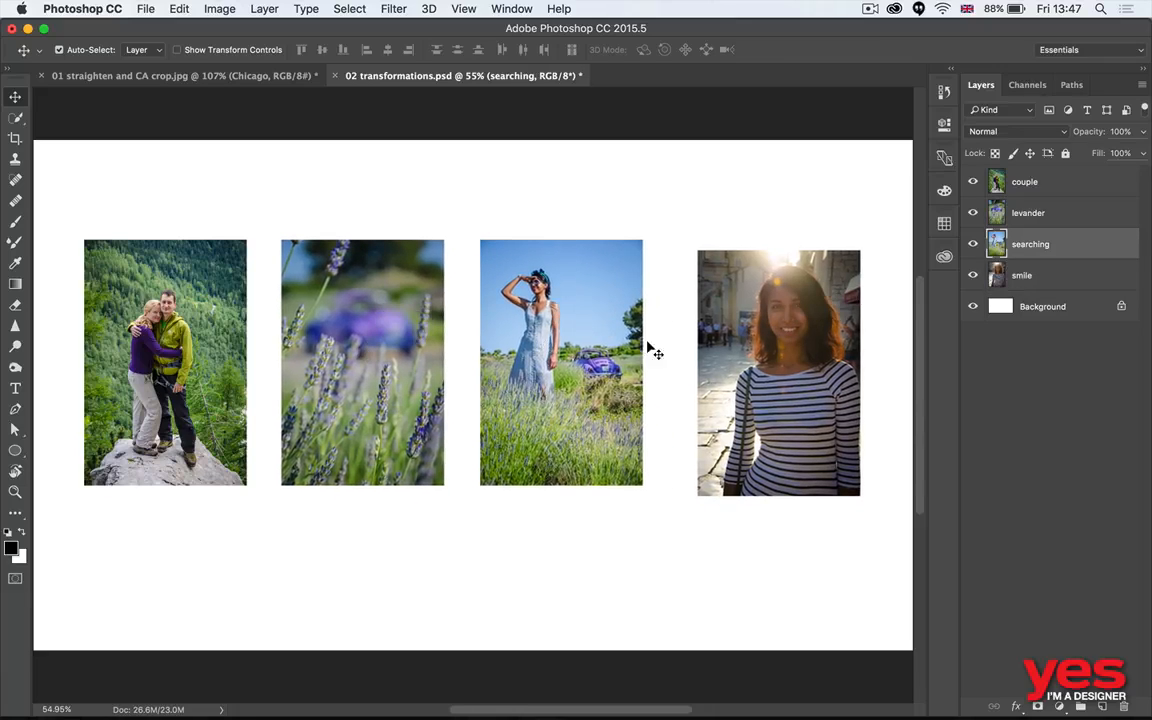
pyautogui.moveTo(739, 338); pyautogui.dragTo(710, 328)
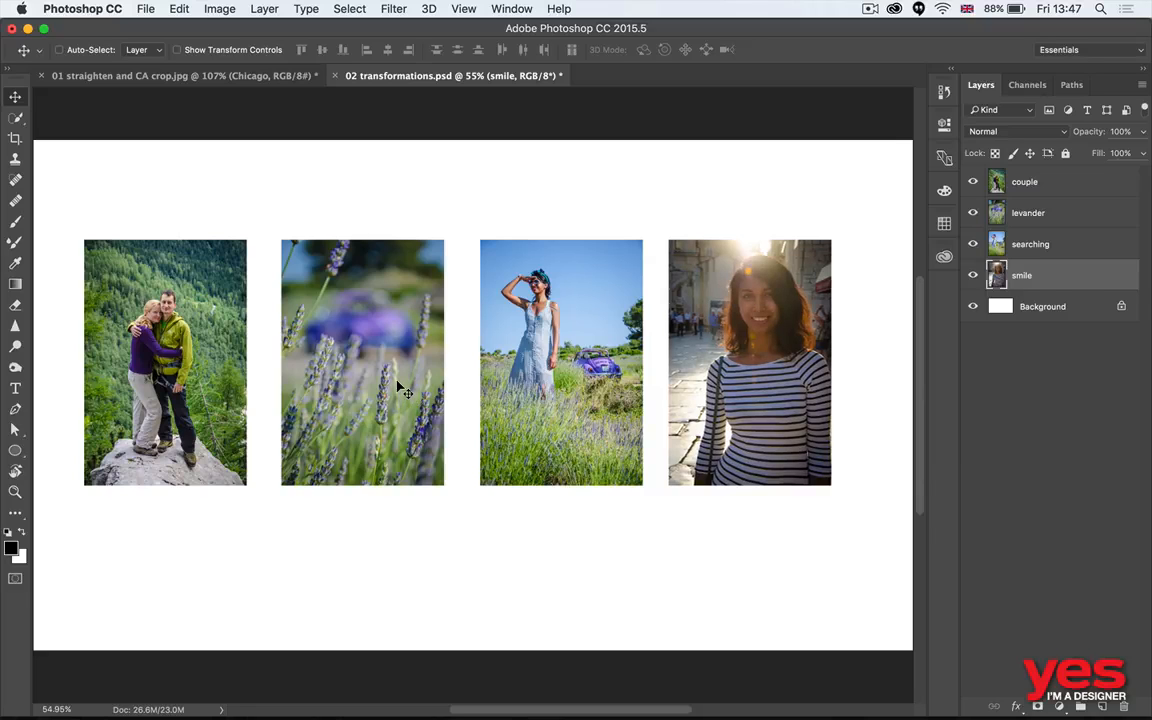
# - Examine the individual pixels of the lavender flowers at up to 3200% magnification, and return to the full canvas view
pyautogui.press('super+space')
pyautogui.moveTo(299, 347); pyautogui.dragTo(410, 396)
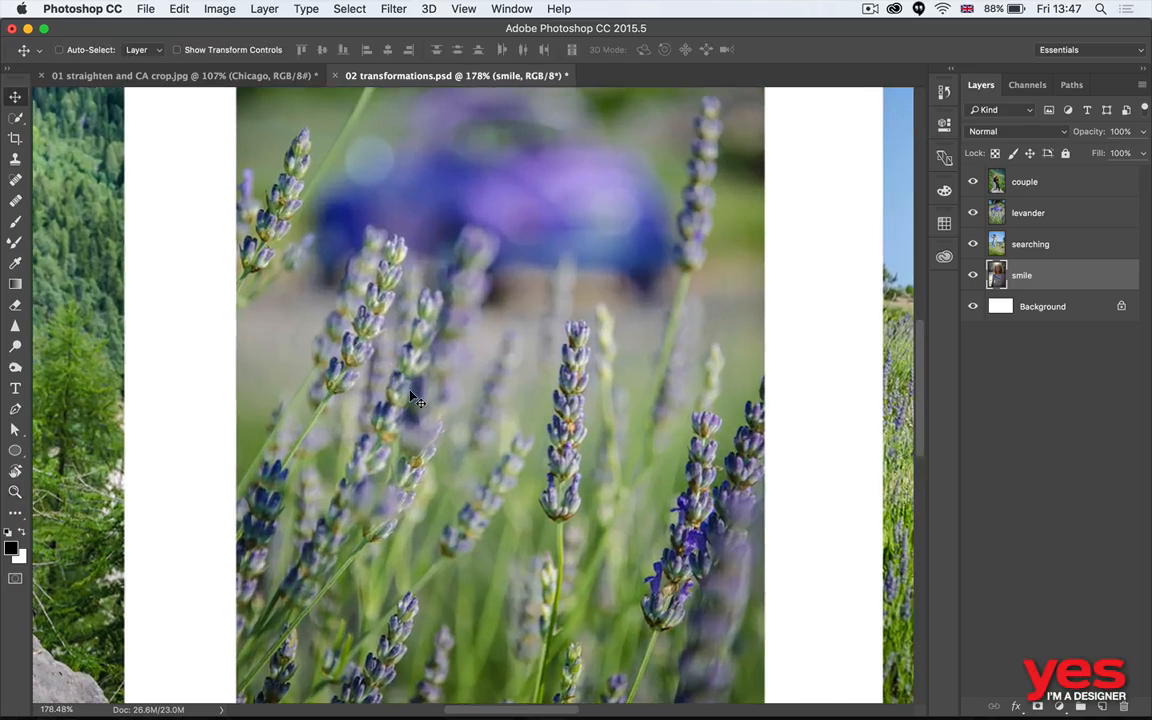
pyautogui.press('space')
pyautogui.moveTo(321, 397); pyautogui.dragTo(430, 450)
pyautogui.press('super+space')
pyautogui.moveTo(399, 262); pyautogui.dragTo(432, 286)
pyautogui.press('super+space')
pyautogui.moveTo(400, 209); pyautogui.dragTo(585, 232)
pyautogui.press('super+space')
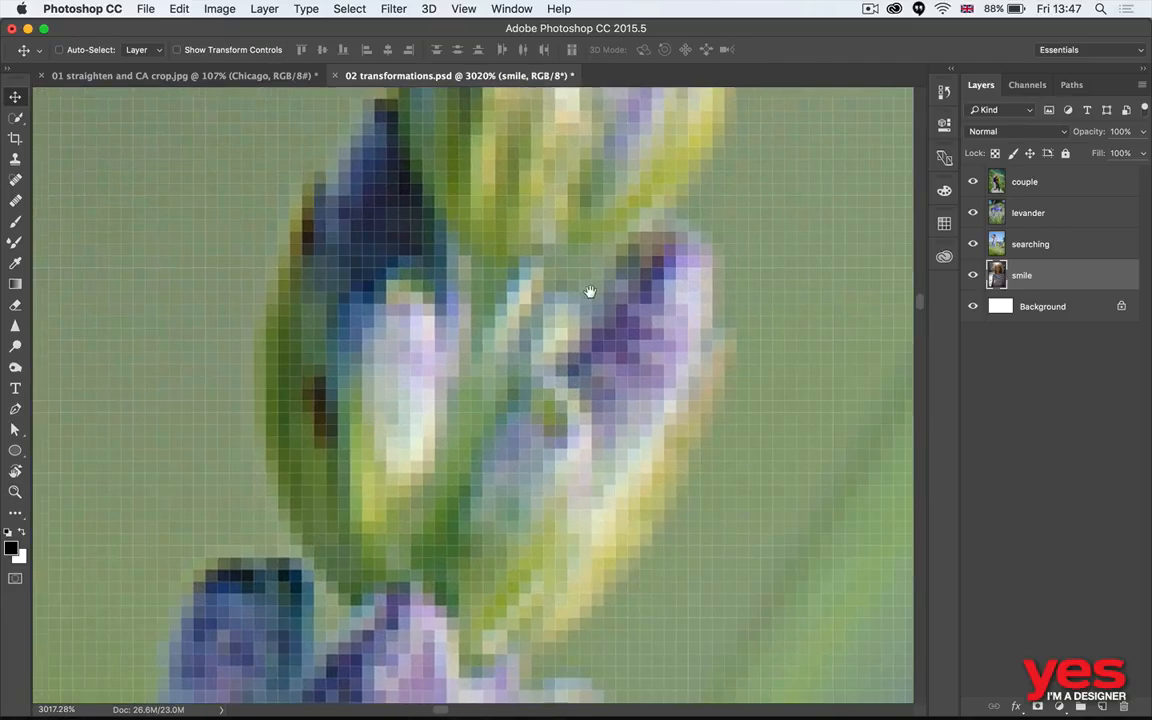
pyautogui.moveTo(590, 291); pyautogui.dragTo(674, 322)
pyautogui.press('super+space')
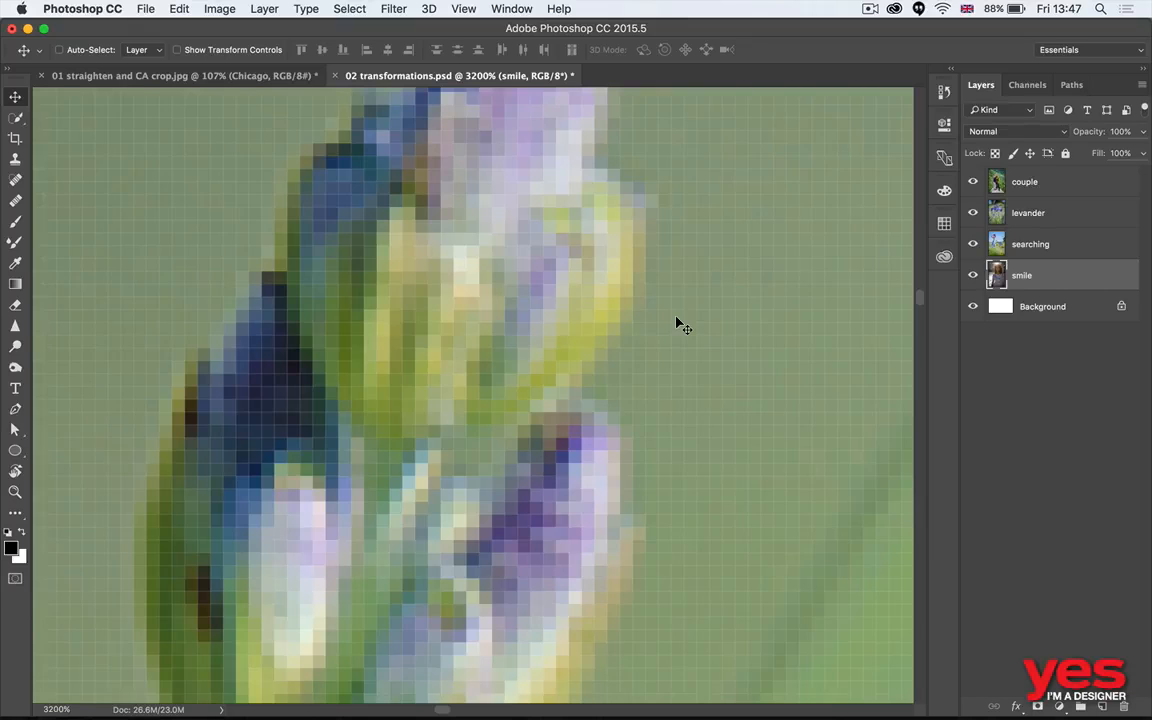
pyautogui.press('super+0')
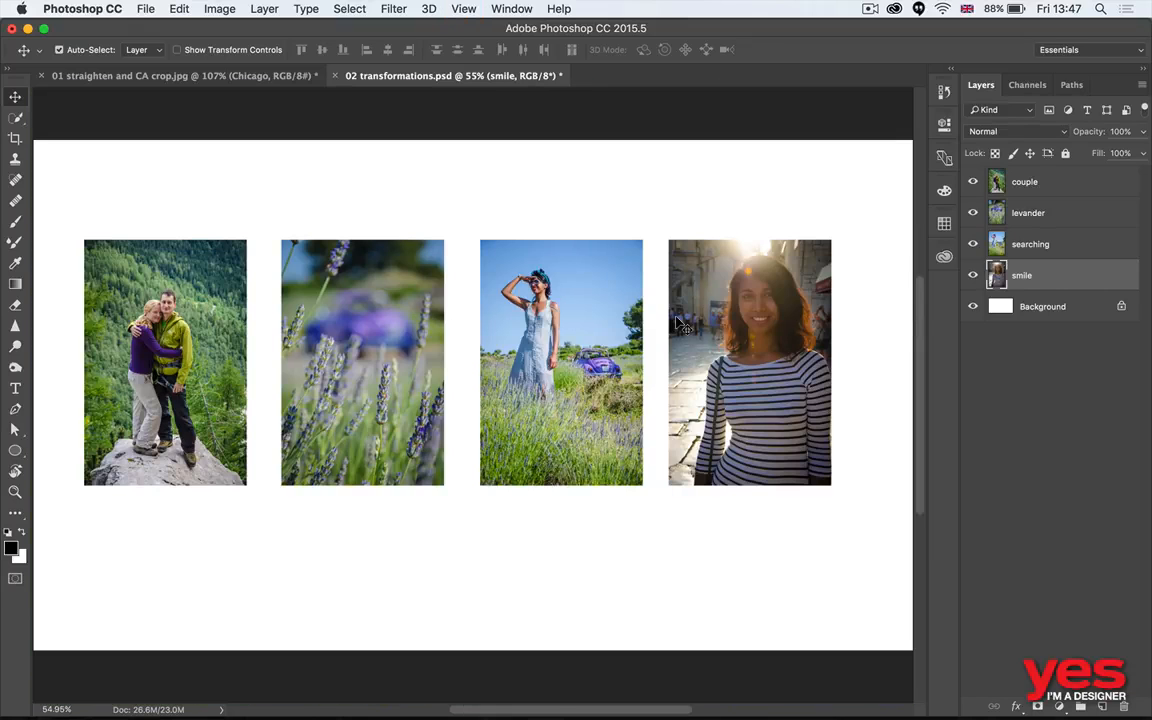
# - Shrink the levander photo to a tiny size with Free Transform, apply it, and enlarge it again to 1117.14% width and 1118.10% height
pyautogui.press('super+t')
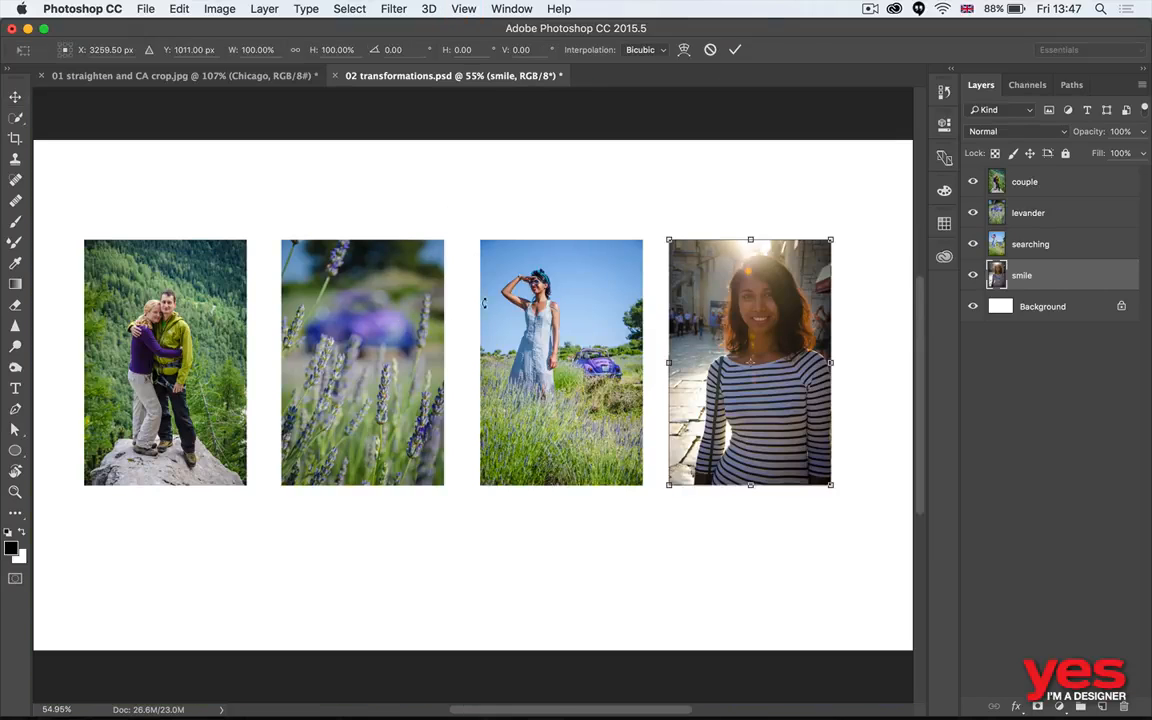
pyautogui.press('Return')
pyautogui.keyDown('super'); pyautogui.click(380, 300); pyautogui.keyUp('super')
pyautogui.press('super+t')
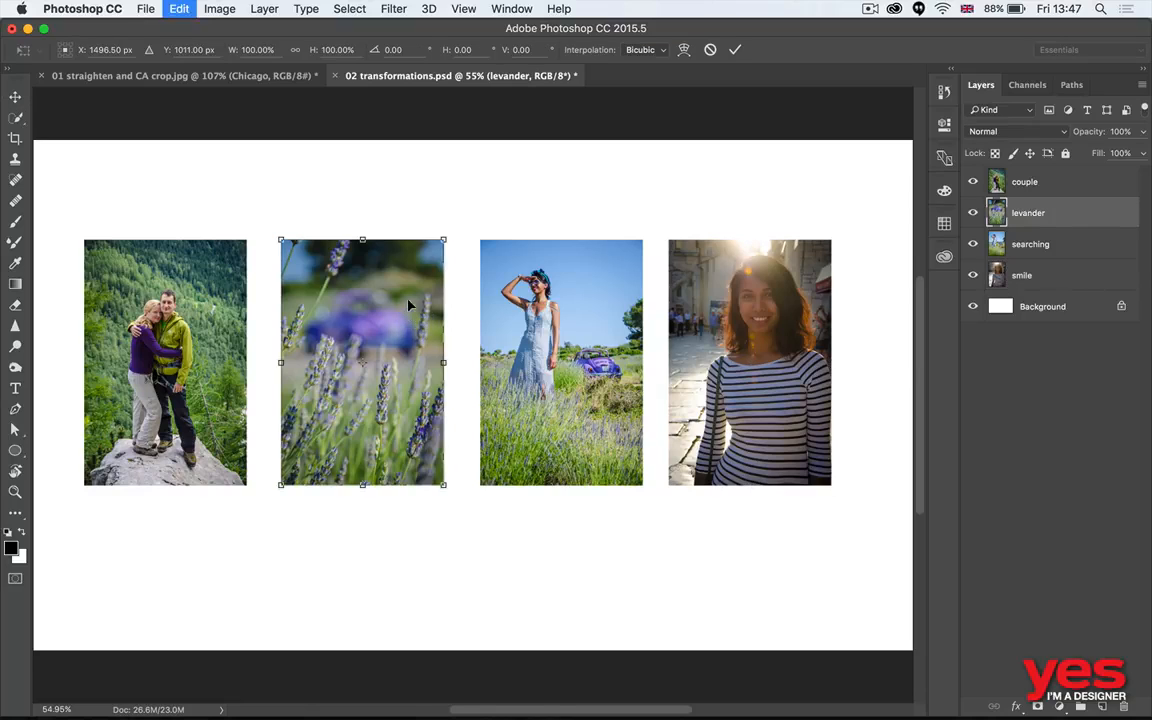
pyautogui.moveTo(449, 233)
pyautogui.mouseDown()
pyautogui.moveTo(303, 468)
pyautogui.moveTo(355, 372)
pyautogui.moveTo(473, 223)
pyautogui.moveTo(460, 242)
pyautogui.mouseUp()
pyautogui.press('Return')
pyautogui.press('super+t')
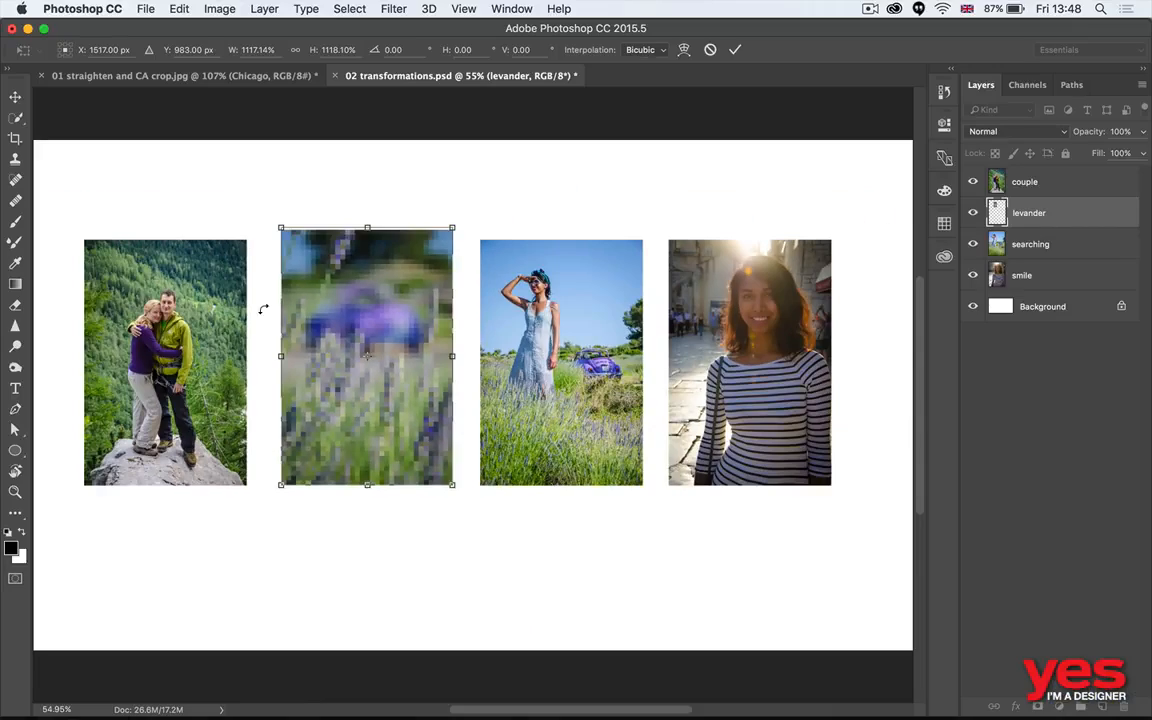
pyautogui.press('Return')
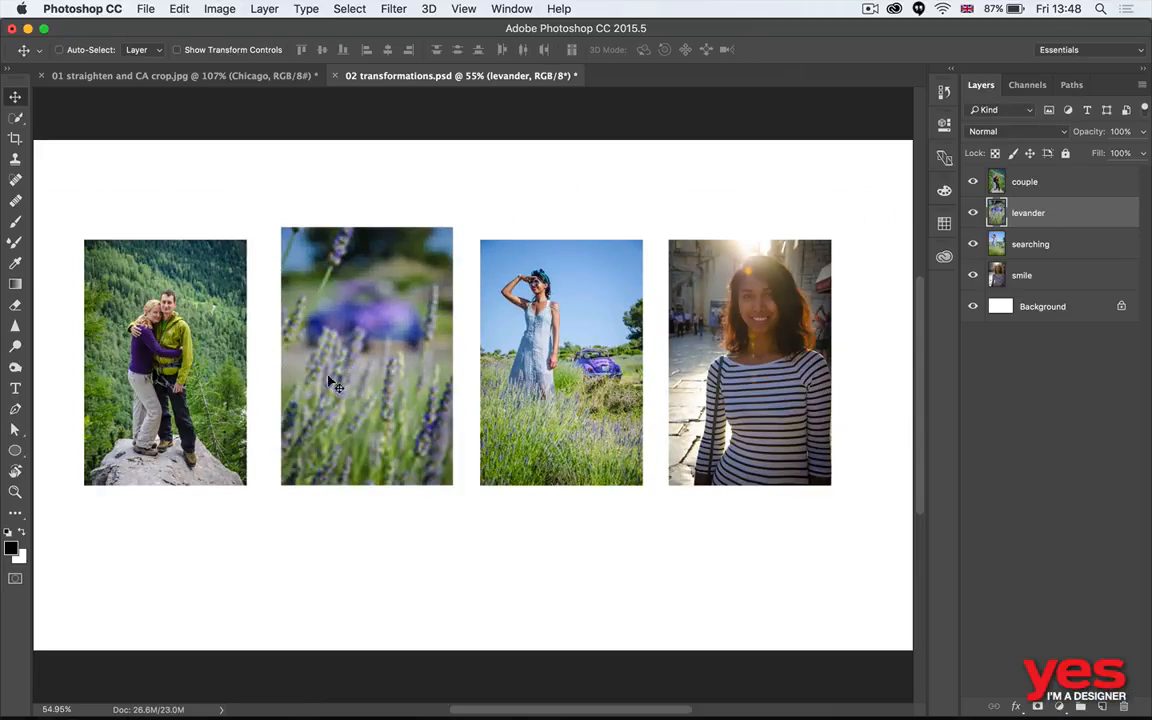
# - Delete the levander layer and fill its gap in the row with a duplicate of the searching photo
pyautogui.press('z')
pyautogui.moveTo(358, 375); pyautogui.dragTo(413, 365)
pyautogui.press('v')
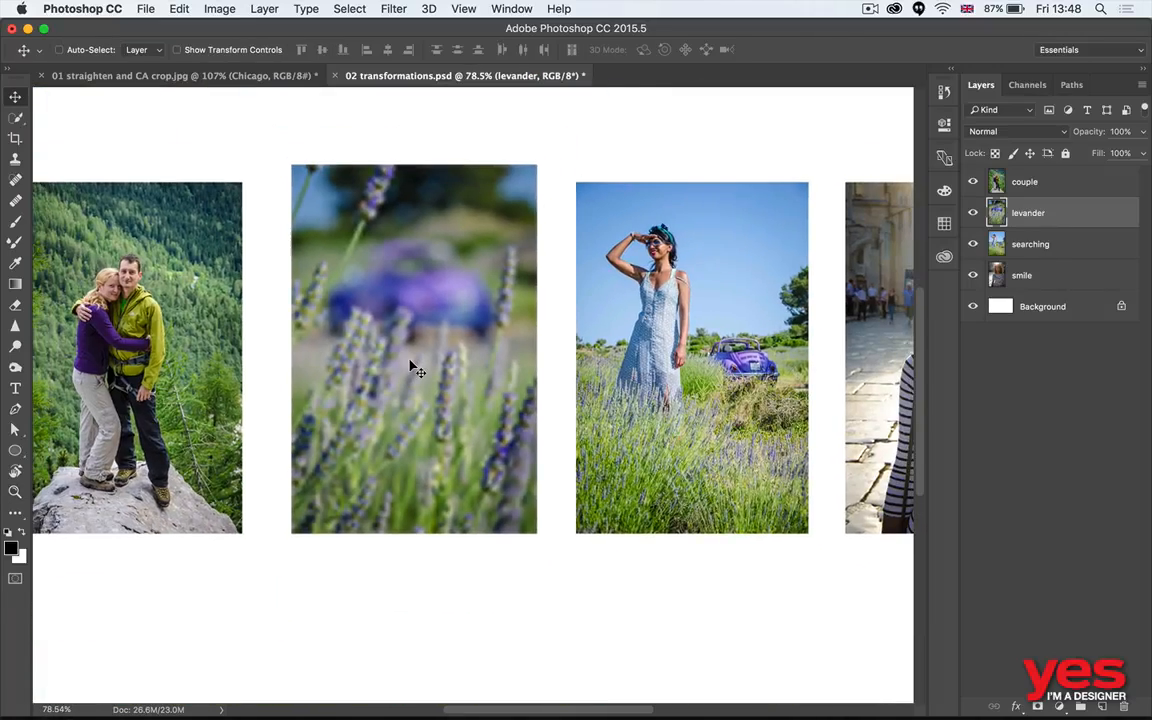
pyautogui.press('super+0')
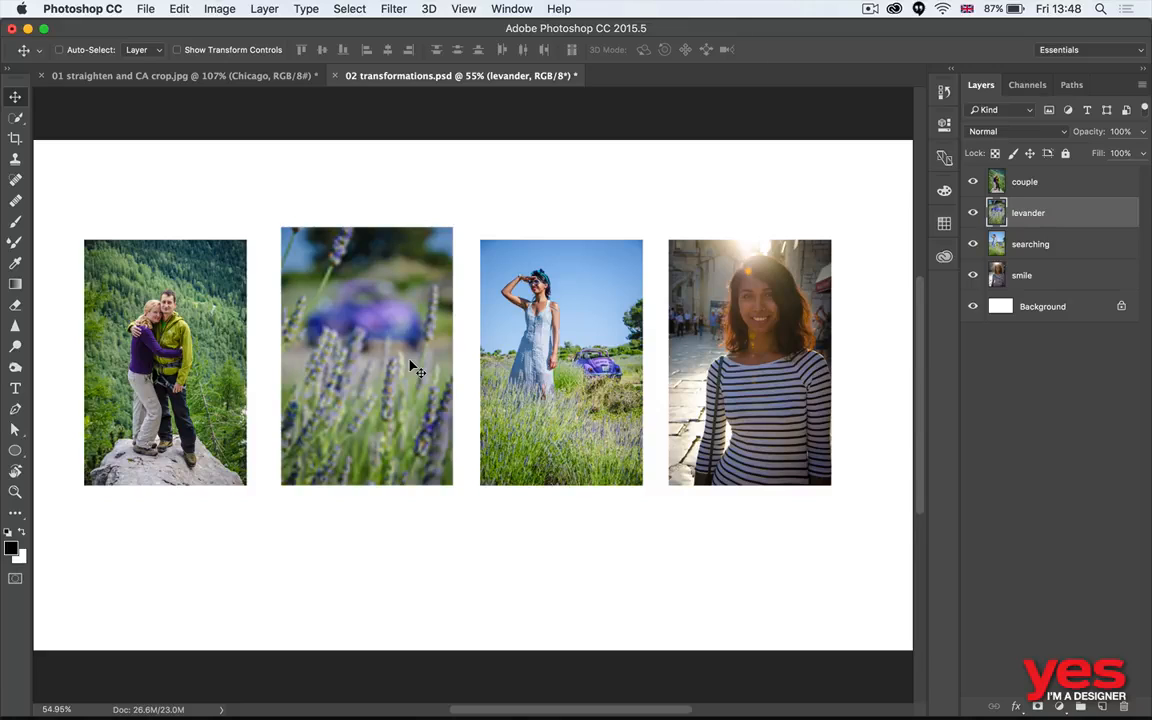
pyautogui.press('Delete')
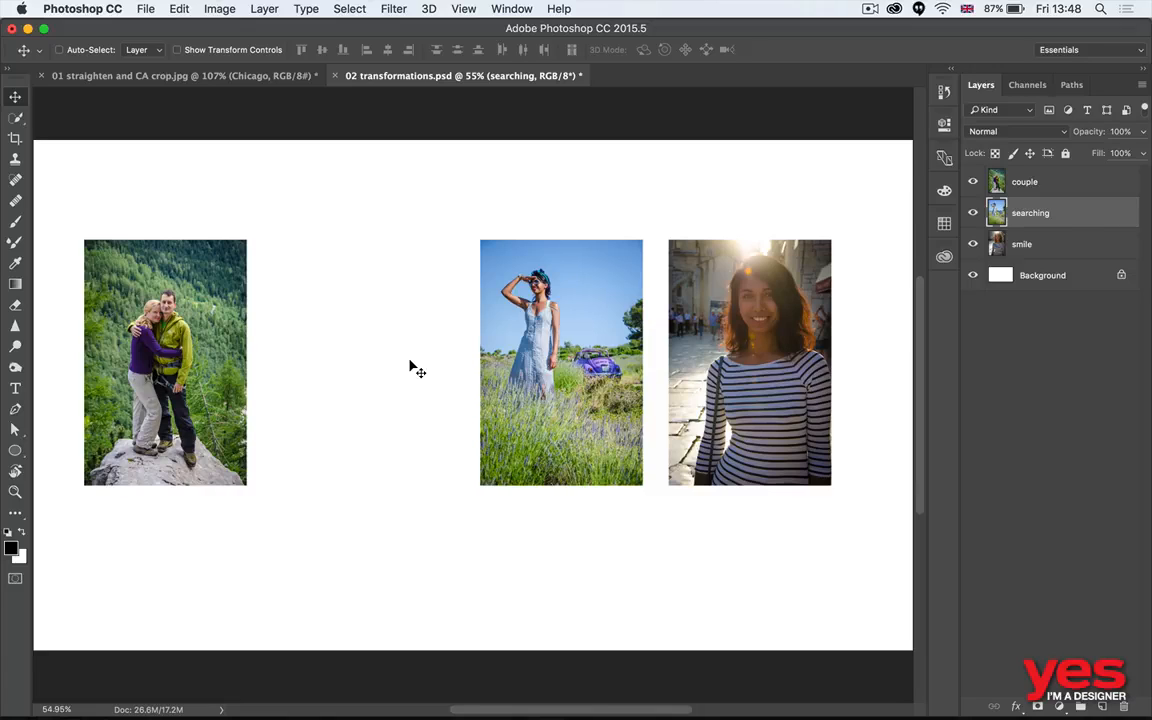
pyautogui.moveTo(554, 292); pyautogui.dragTo(549, 333)
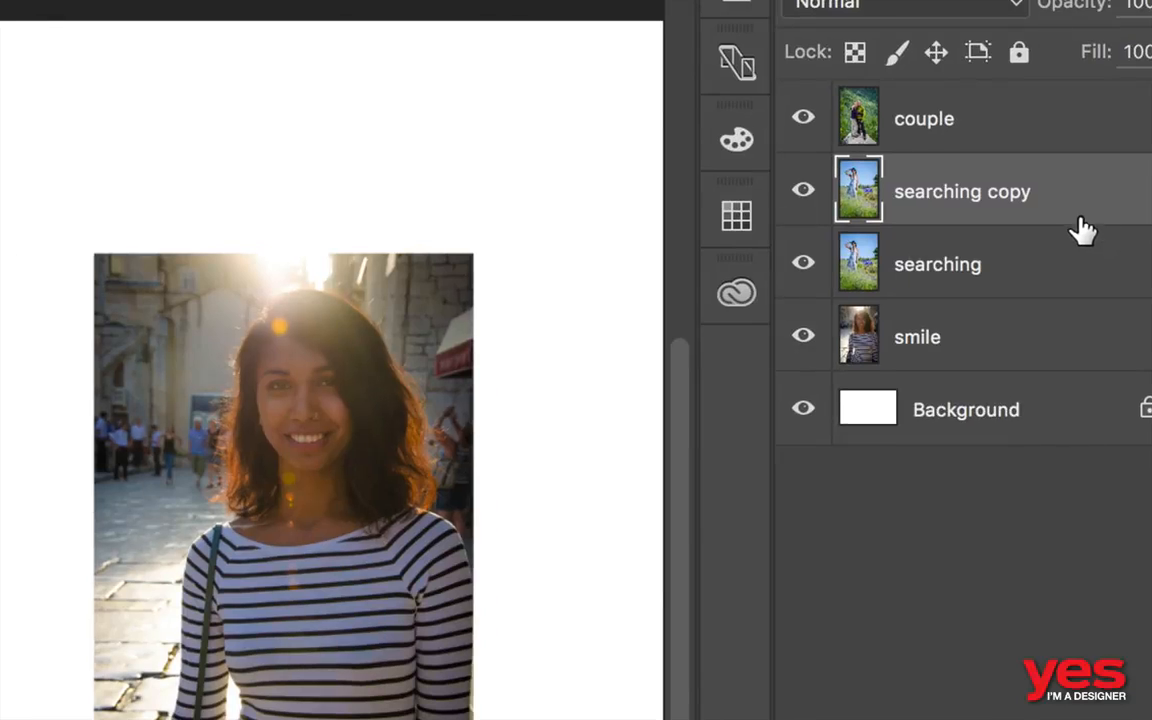
# - Convert the searching copy layer to a smart object, and shrink both searching photos together to a tiny size
pyautogui.rightClick(1074, 211)
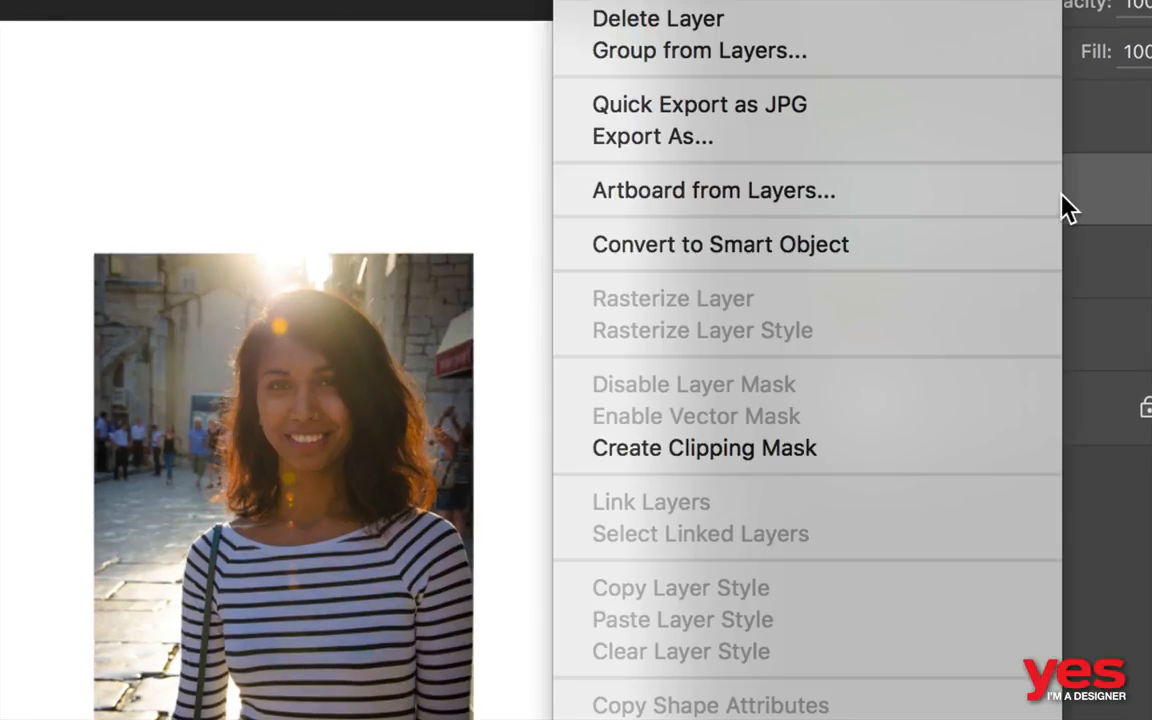
pyautogui.click(935, 255)
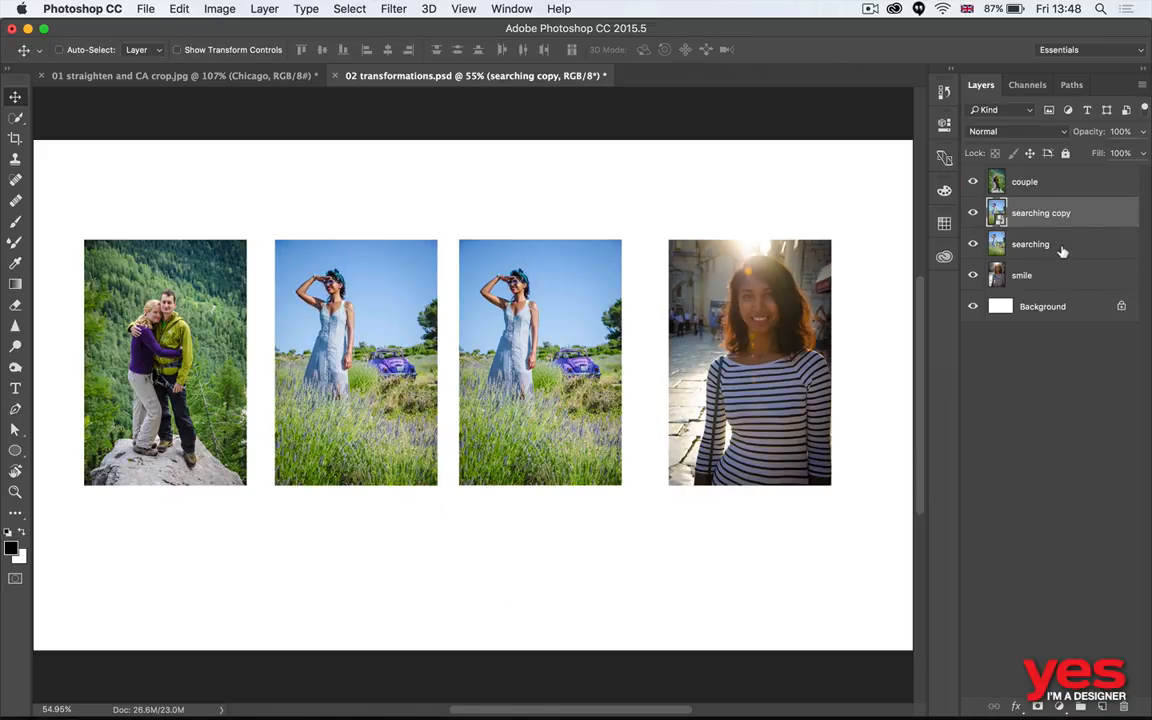
pyautogui.keyDown('shift'); pyautogui.click(1000, 245); pyautogui.keyUp('shift')
pyautogui.hotkey('ctrl', 't')
pyautogui.moveTo(624, 241); pyautogui.dragTo(678, 191)
pyautogui.press('Return')
# - Enlarge both searching photos together to 1183.33% width and 1182.93% height with Free Transform, and apply it
pyautogui.hotkey('ctrl', 't')
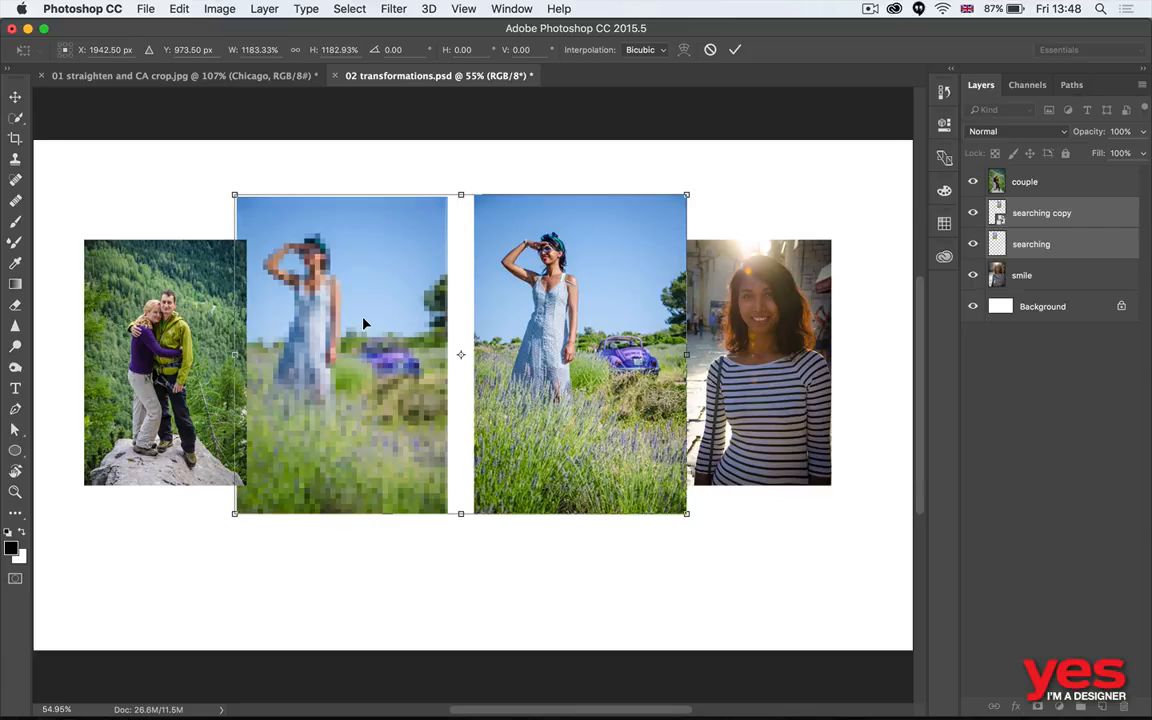
pyautogui.scroll(-10, 363, 323)
pyautogui.hscroll(-5, 363, 323)
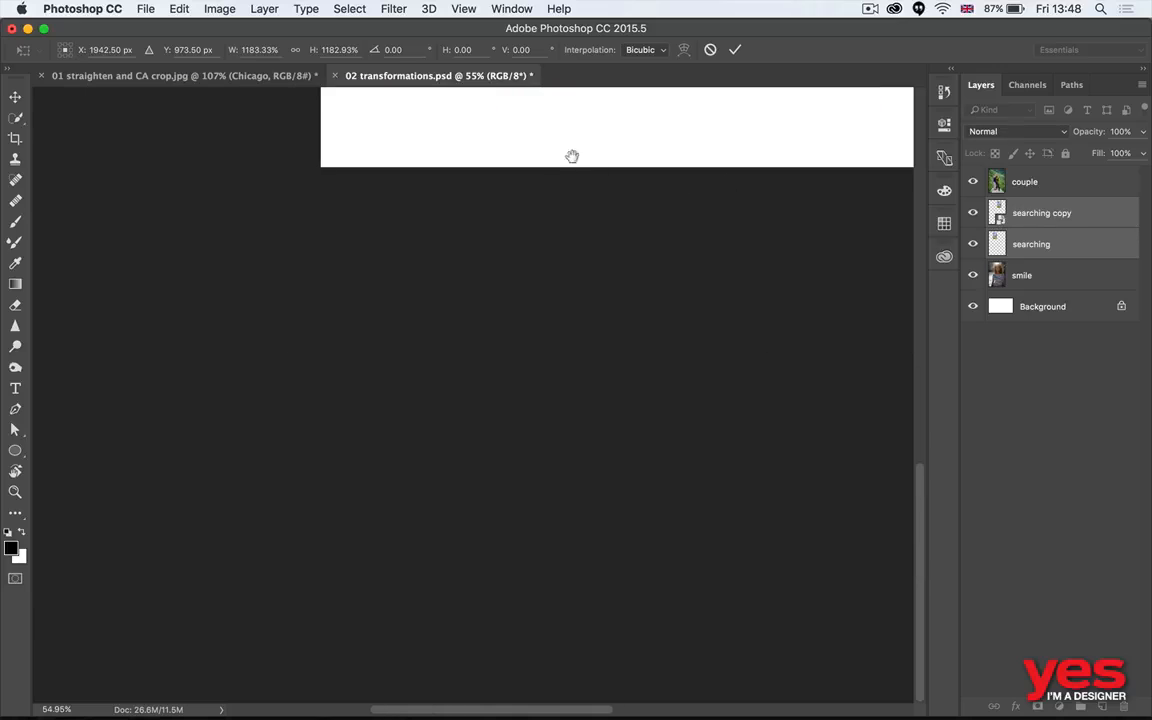
pyautogui.scroll(10, 572, 156)
pyautogui.hscroll(3, 572, 156)
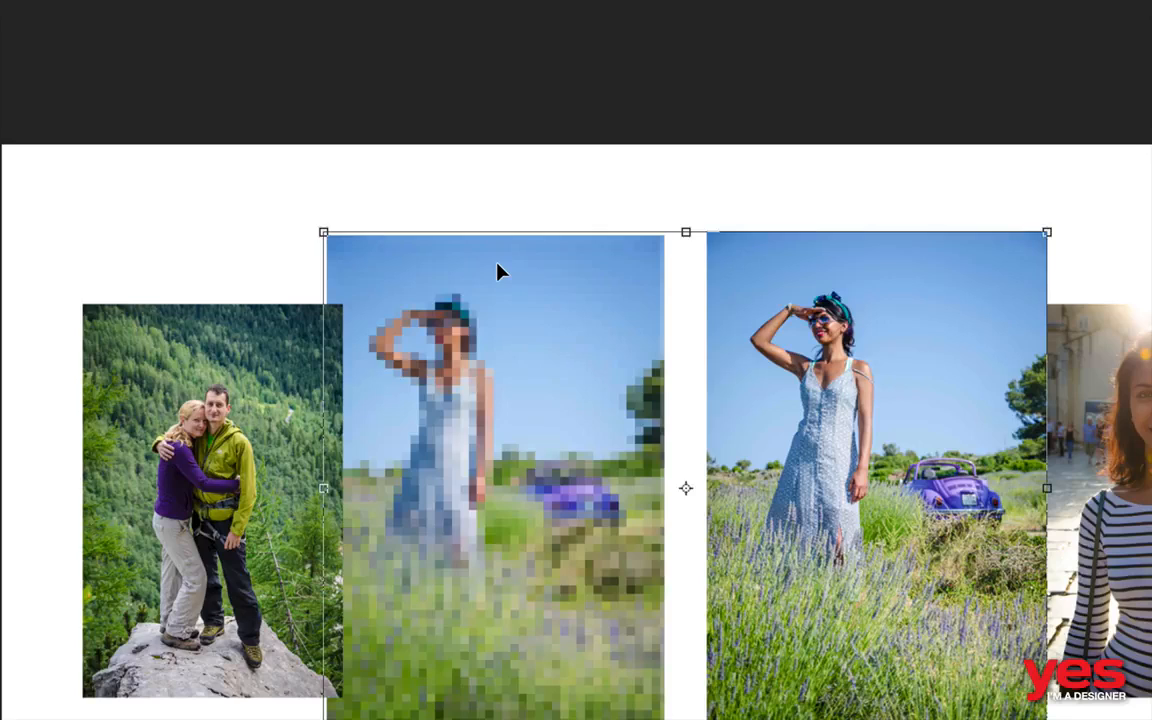
pyautogui.press('Return')
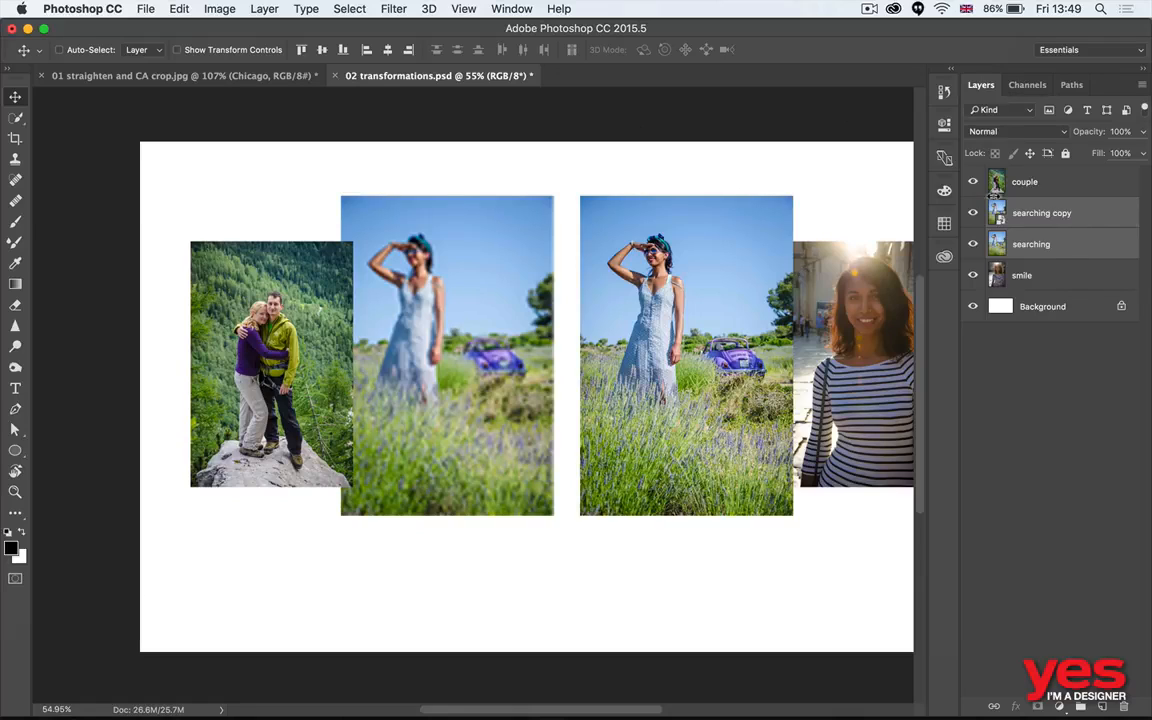
# - Delete the non-smart searching layer and space the smile photo between the couple photo and the searching copy
pyautogui.click(1068, 246)
pyautogui.press('Delete')
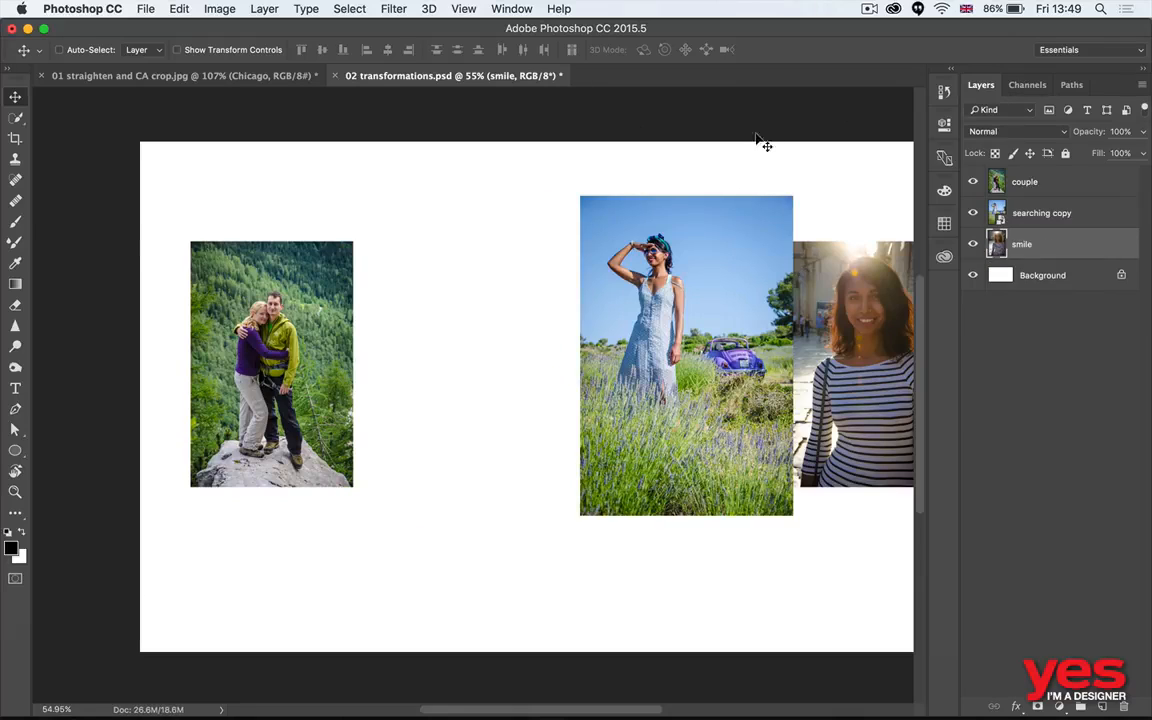
pyautogui.moveTo(720, 301); pyautogui.dragTo(301, 312)
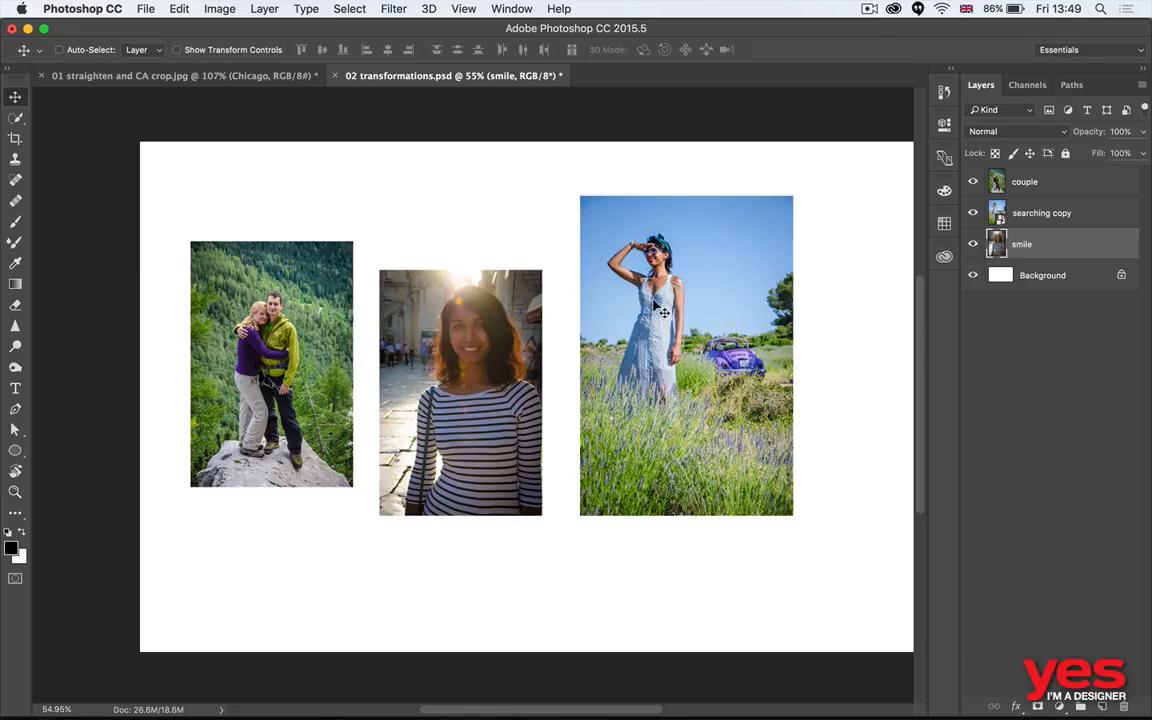
pyautogui.moveTo(652, 303)
pyautogui.mouseDown()
pyautogui.moveTo(680, 308)
pyautogui.moveTo(652, 293)
pyautogui.mouseUp()
pyautogui.moveTo(706, 292); pyautogui.dragTo(763, 310)
pyautogui.moveTo(504, 336); pyautogui.dragTo(566, 323)
# - Rotate the smile photo slightly clockwise with Free Transform and apply the rotation
pyautogui.press('z')
pyautogui.press('v')
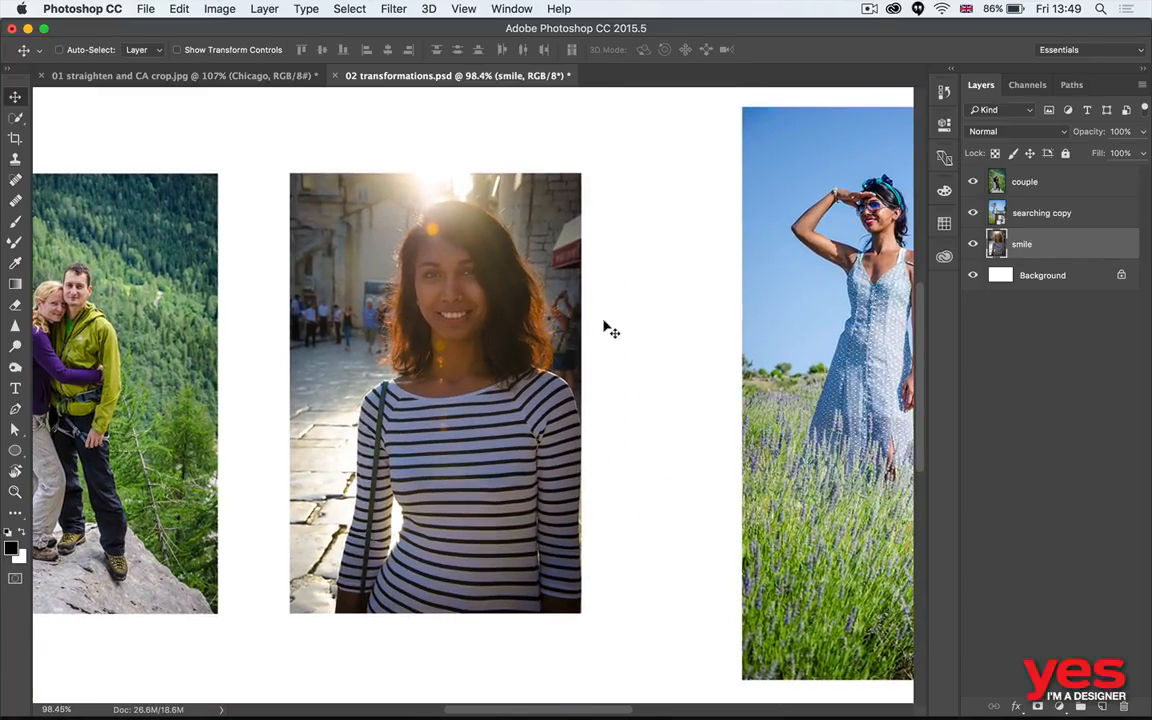
pyautogui.hscroll(-3, 661, 316)
pyautogui.press('super+t')
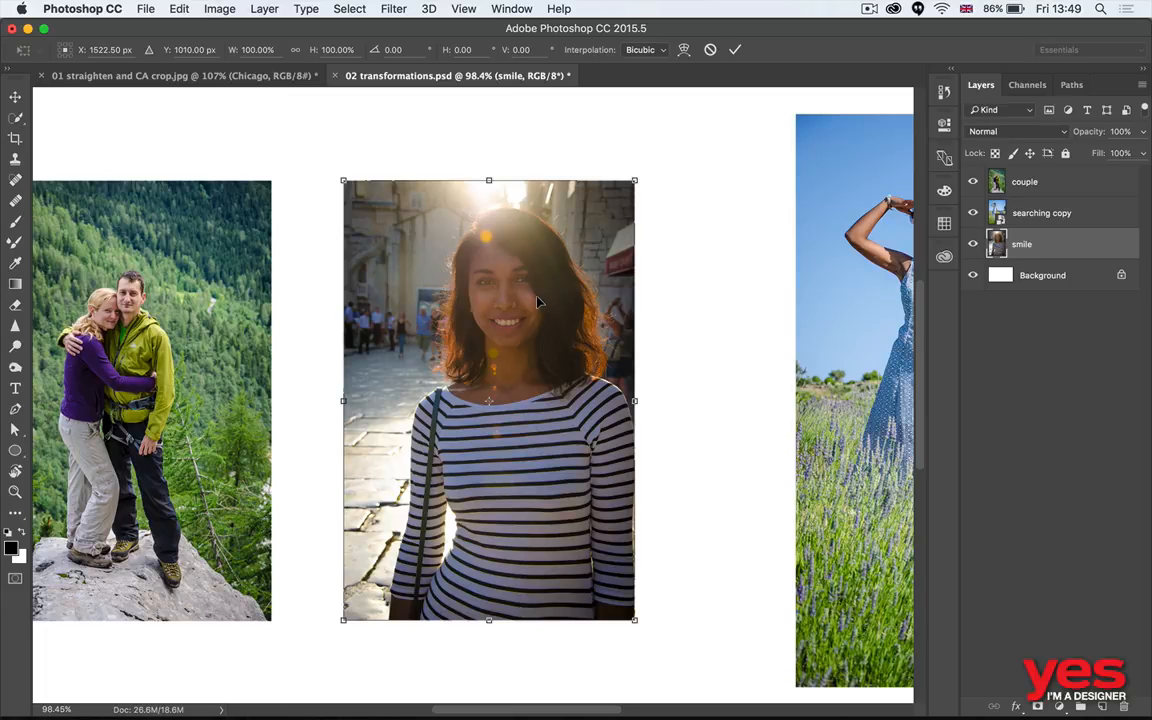
pyautogui.press('Return')
pyautogui.press('z')
pyautogui.moveTo(470, 378); pyautogui.dragTo(505, 377)
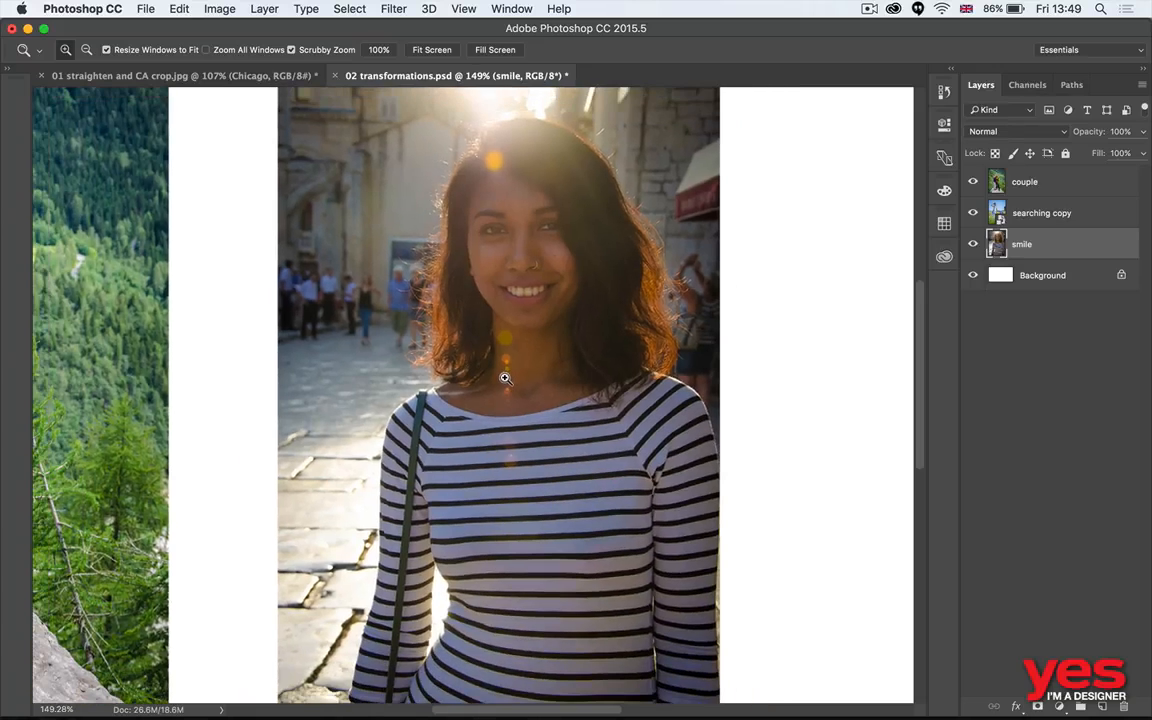
pyautogui.press('v')
pyautogui.press('super+t')
pyautogui.moveTo(758, 191); pyautogui.dragTo(772, 266)
pyautogui.press('Return')
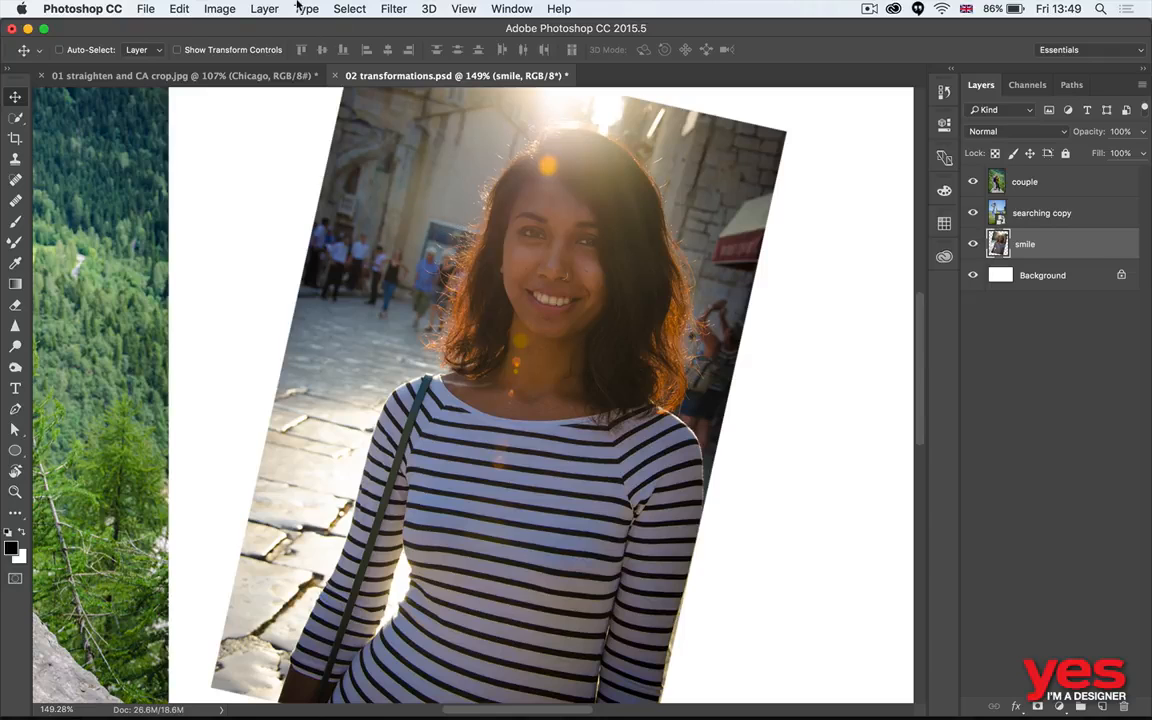
# - Repeat the rotation with Transform Again until the smile photo has turned a full circle
pyautogui.click(182, 9)
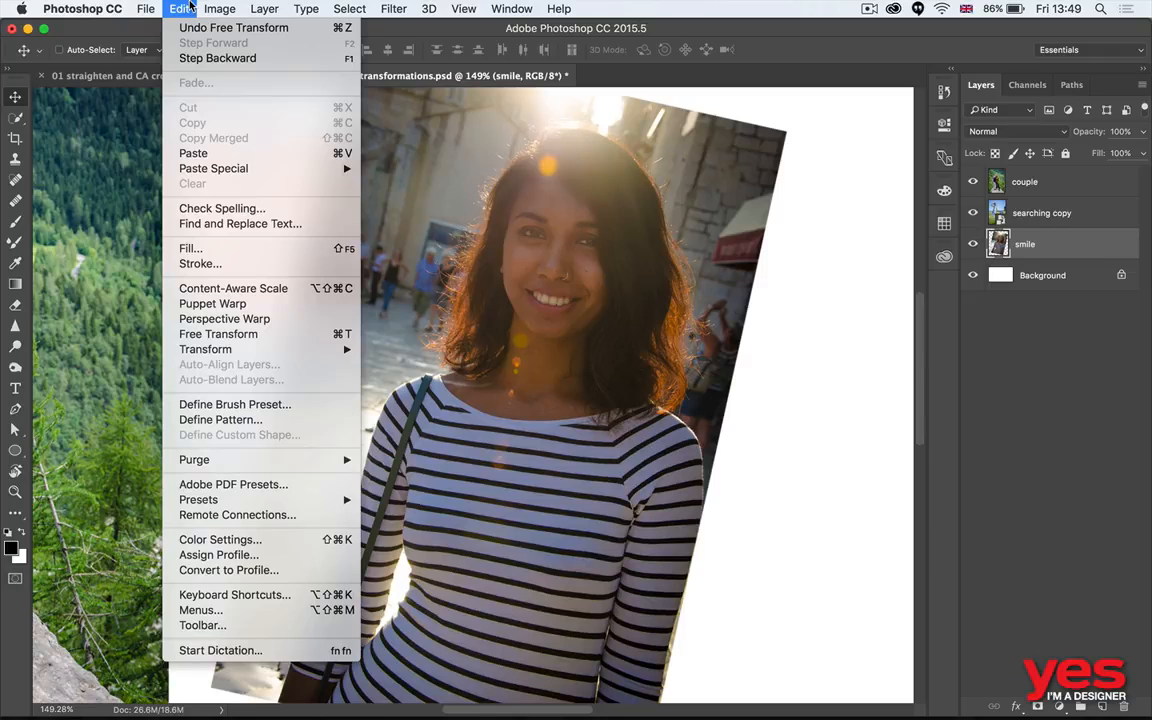
pyautogui.moveTo(290, 349)
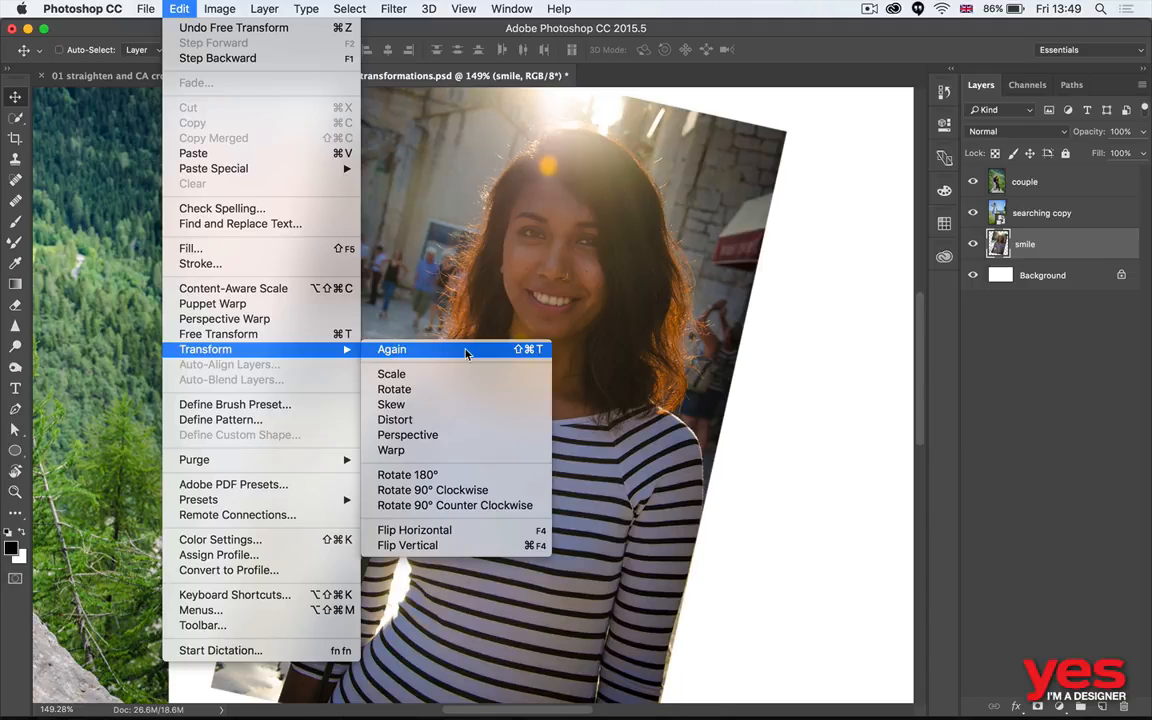
pyautogui.click(818, 361)
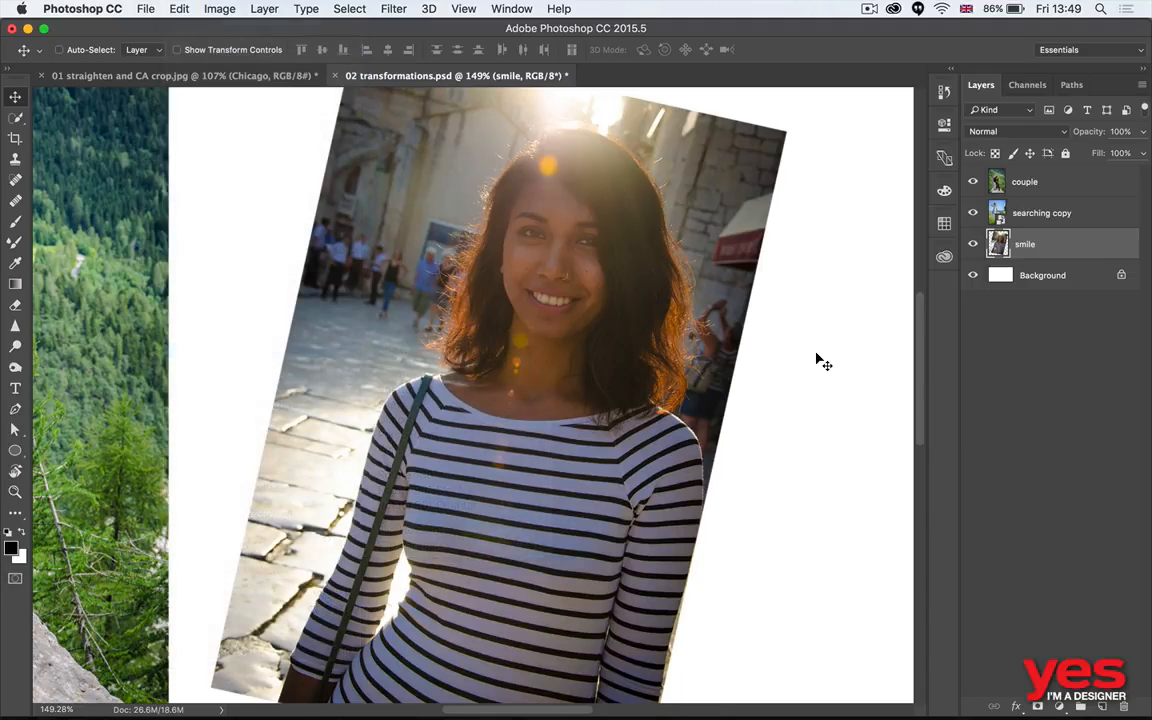
pyautogui.press('super+shift+t')
pyautogui.press('super+shift+t')
pyautogui.press('super+shift+t')
pyautogui.press('super+shift+t')
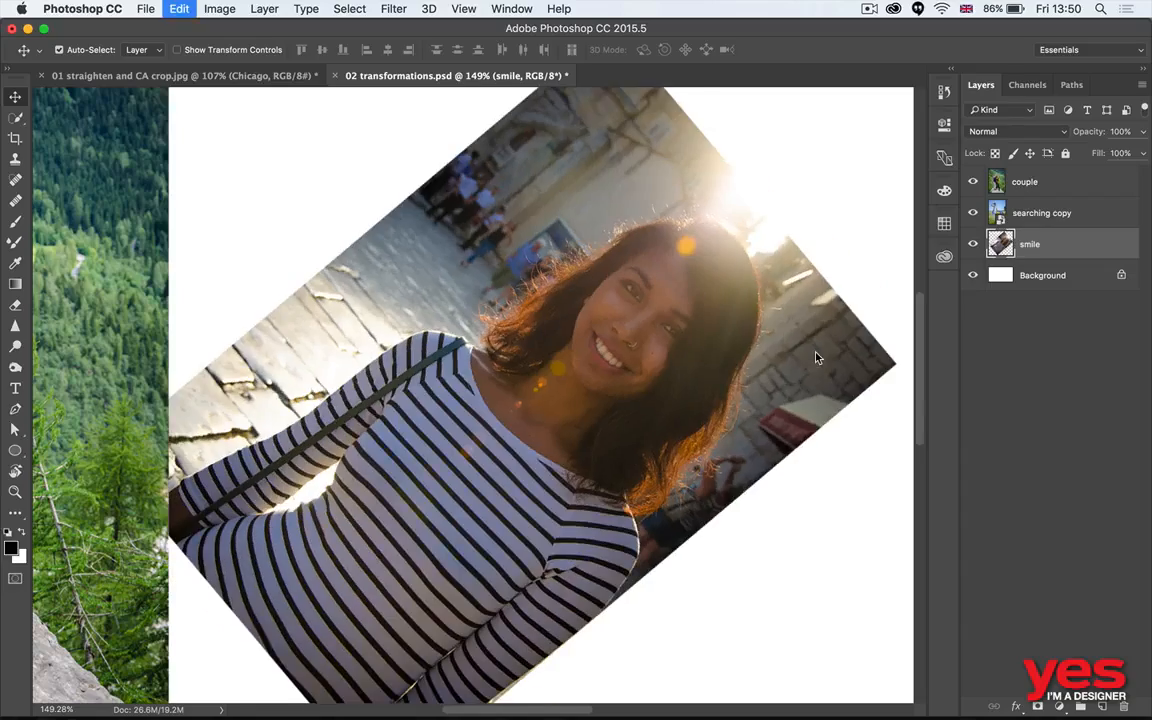
pyautogui.press('super+shift+t')
pyautogui.press('super+shift+t')
pyautogui.press('super+shift+t')
pyautogui.press('super+shift+t')
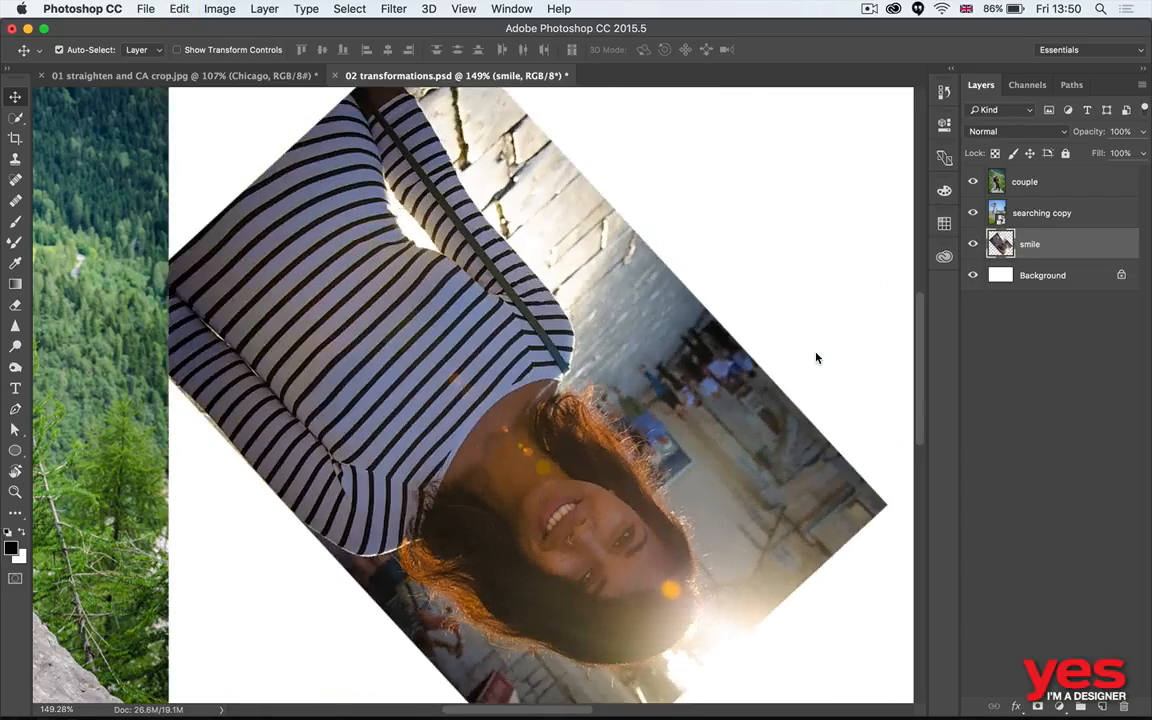
pyautogui.press('super+shift+t')
pyautogui.press('super+shift+t')
pyautogui.press('super+shift+t')
pyautogui.press('super+shift+t')
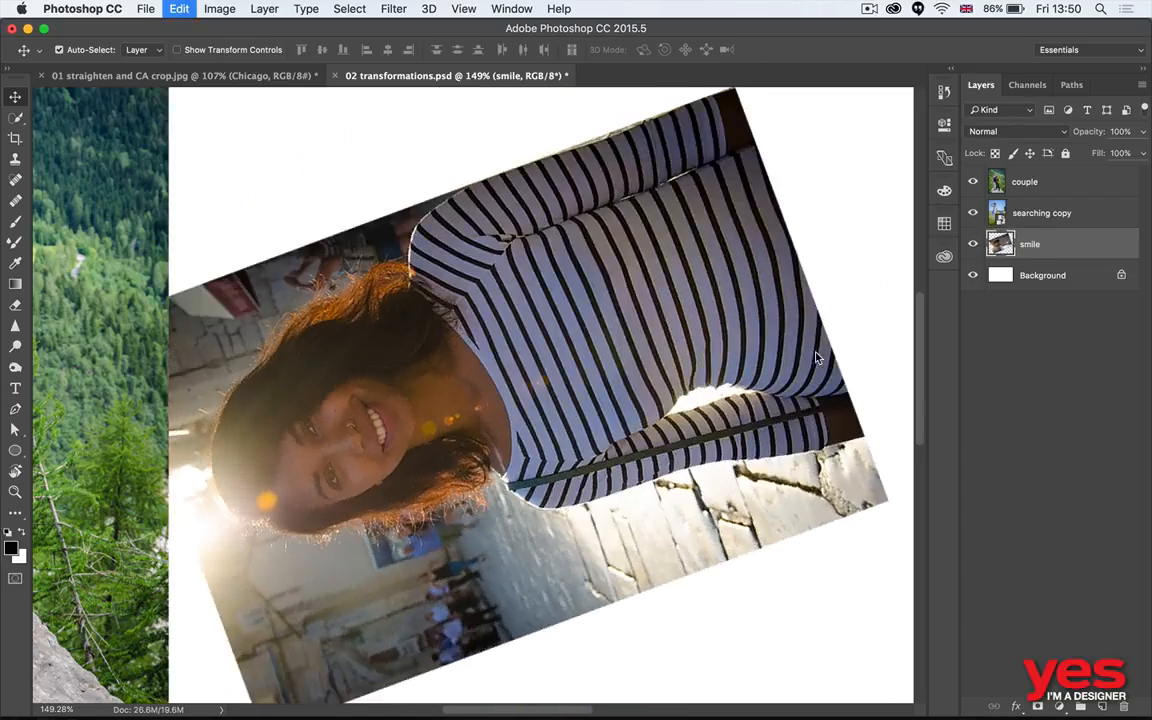
pyautogui.press('super+shift+t')
pyautogui.press('super+shift+t')
pyautogui.press('super+shift+t')
pyautogui.press('super+shift+t')
pyautogui.press('super+shift+t')
pyautogui.press('super+shift+t')
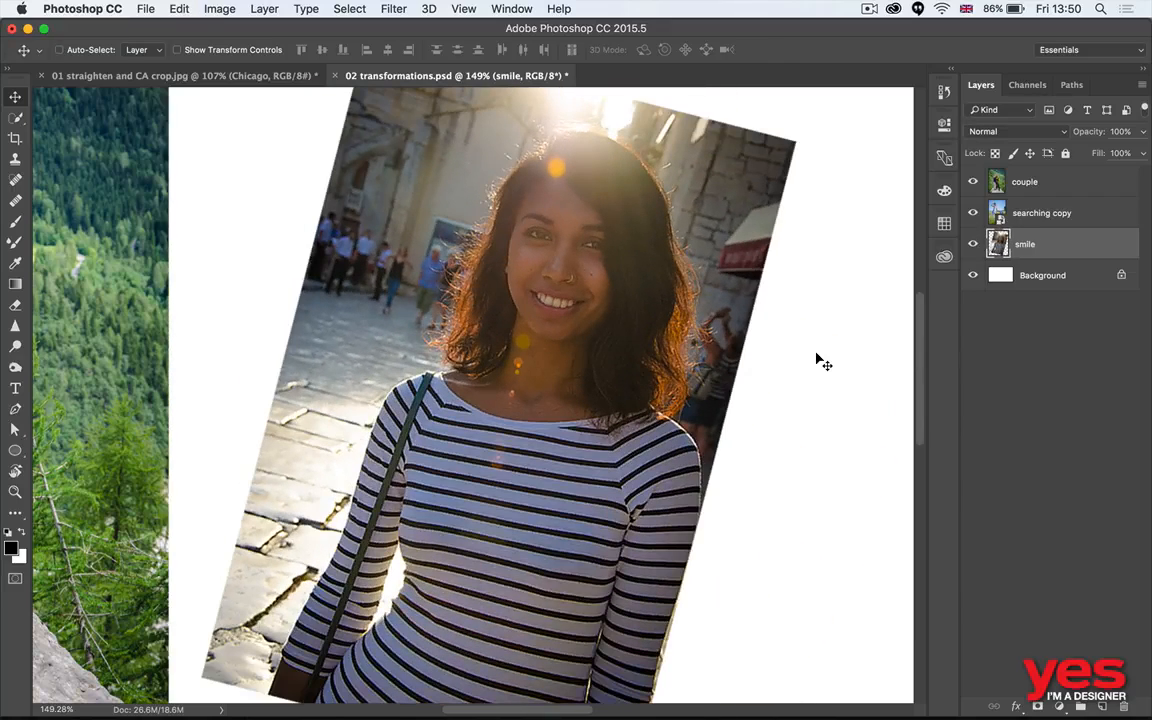
# - Keep repeating the rotation with the smiling face magnified to about 280% until the photo is nearly upright, and return to the full canvas view
pyautogui.press('z')
pyautogui.click(560, 256)
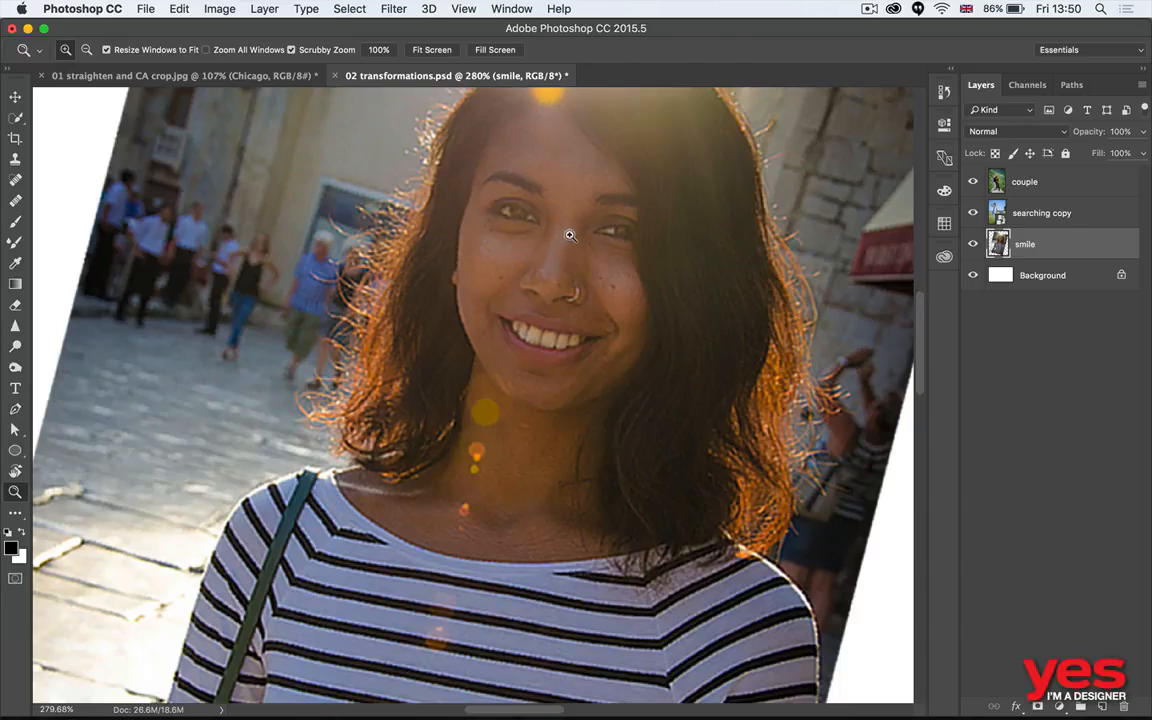
pyautogui.press('v')
pyautogui.press('super+shift+t')
pyautogui.press('super+shift+t')
pyautogui.press('super+shift+t')
pyautogui.press('super+shift+t')
pyautogui.press('super+shift+t')
pyautogui.press('super+shift+t')
pyautogui.press('super+shift+t')
pyautogui.press('super+shift+t')
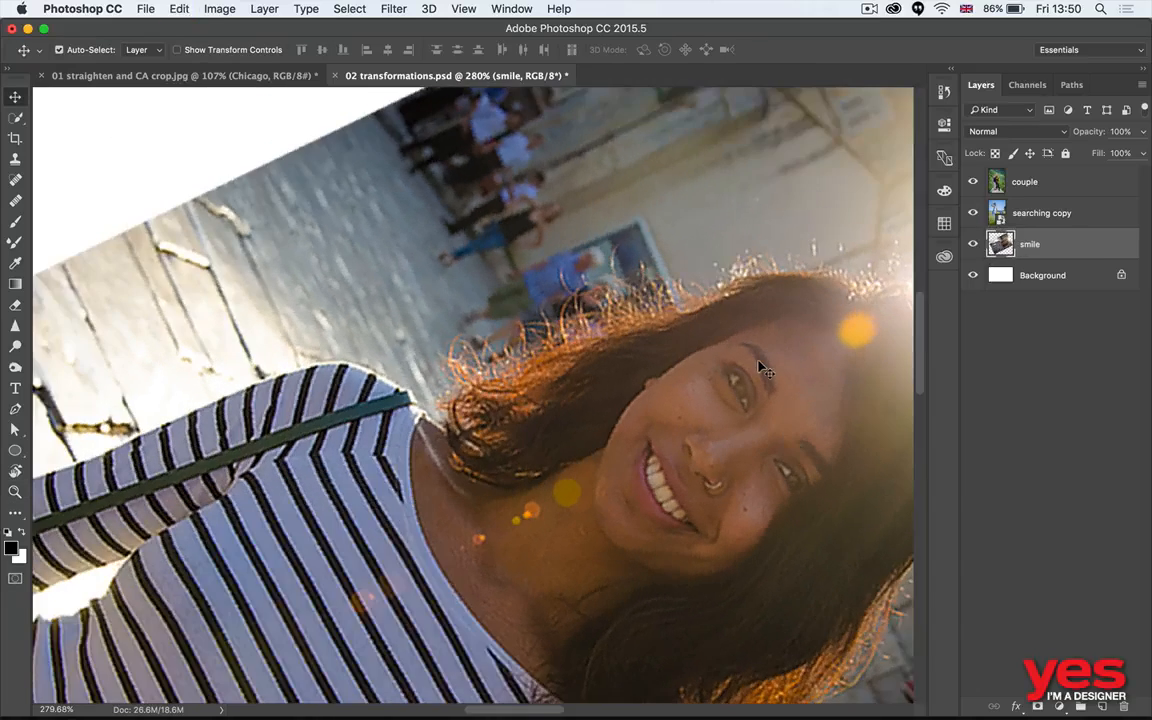
pyautogui.press('super+shift+t')
pyautogui.press('super+shift+t')
pyautogui.press('super+shift+t')
pyautogui.press('super+shift+t')
pyautogui.press('super+shift+t')
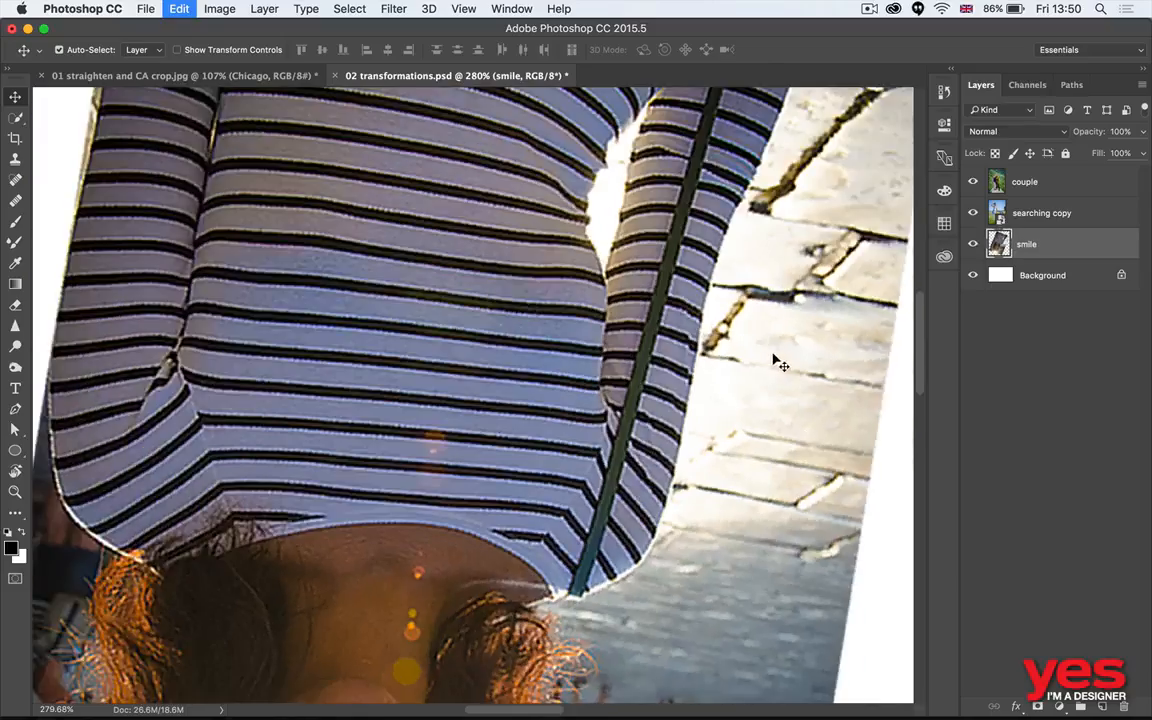
pyautogui.press('super+shift+t')
pyautogui.press('super+shift+t')
pyautogui.press('super+shift+t')
pyautogui.press('super+shift+t')
pyautogui.press('super+shift+t')
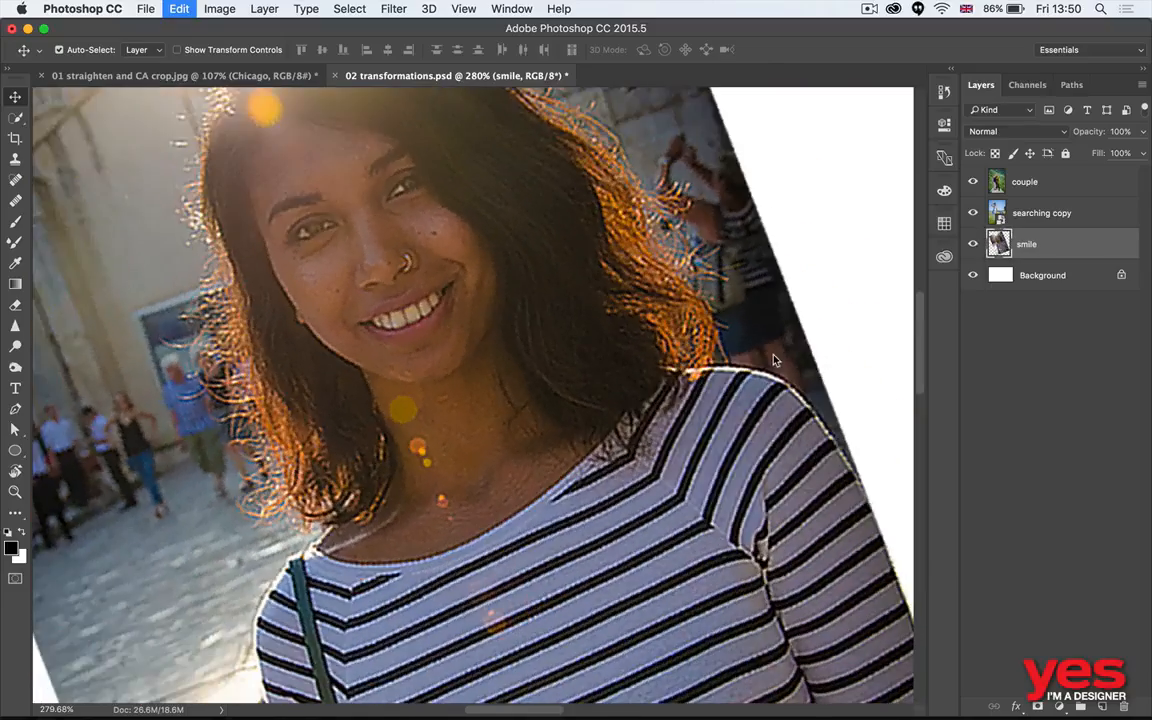
pyautogui.press('super+shift+t')
pyautogui.press('super+shift+t')
pyautogui.press('super+shift+t')
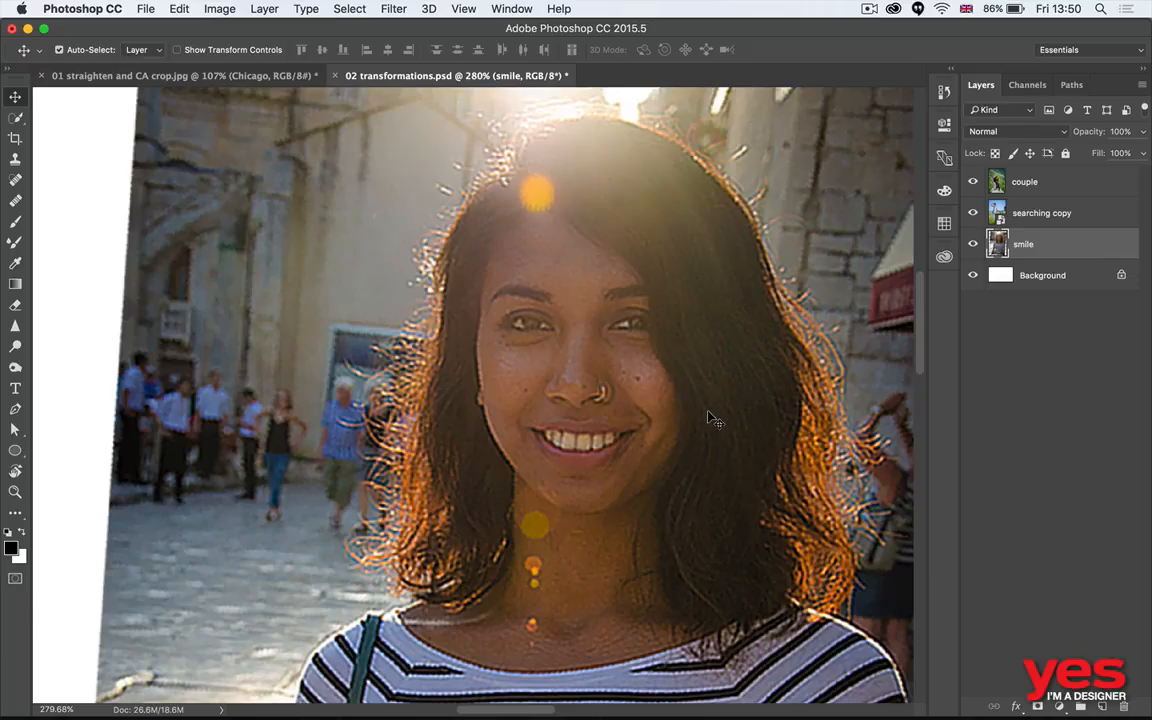
pyautogui.press('super+0')
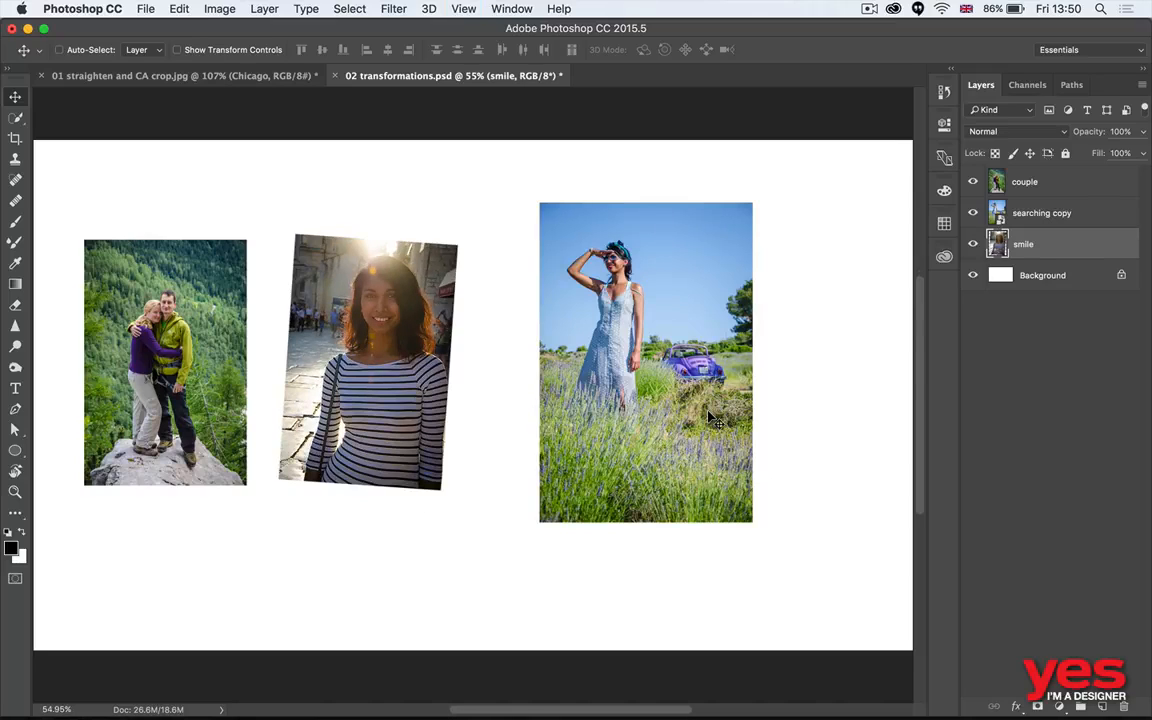
pyautogui.moveTo(522, 360); pyautogui.dragTo(612, 250)
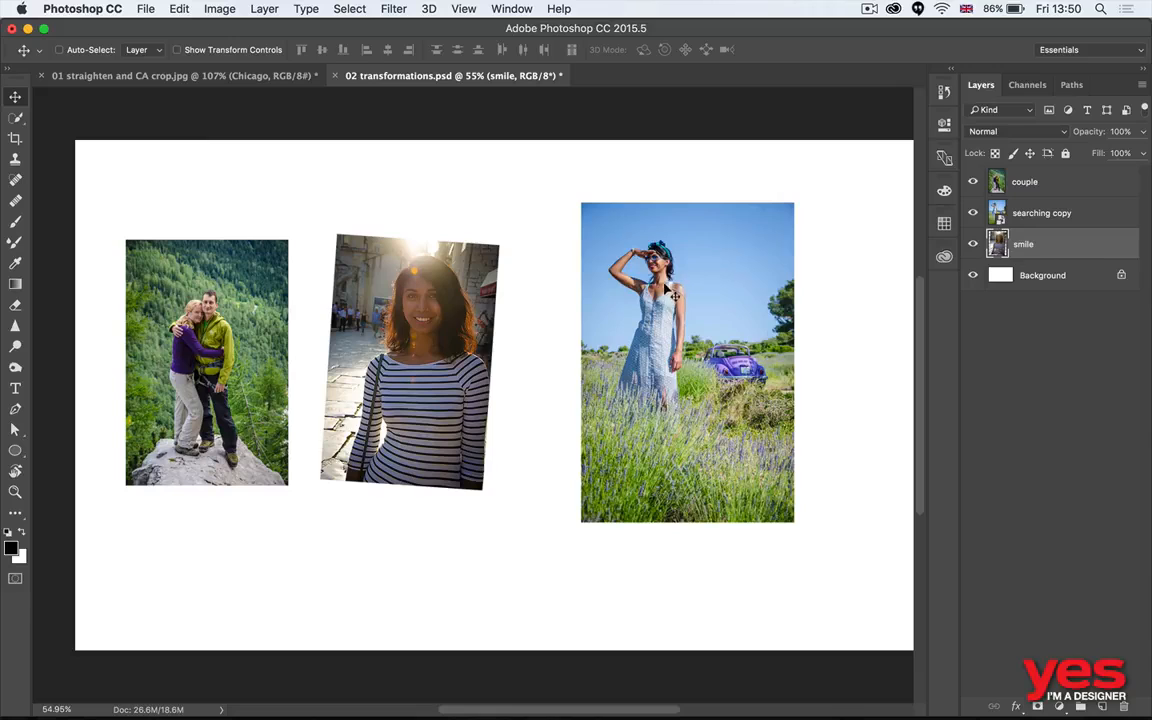
# - Open 02 puppet.psd from Adobe Bridge and convert its upper body layer to a smart object
pyautogui.press('super+Tab')
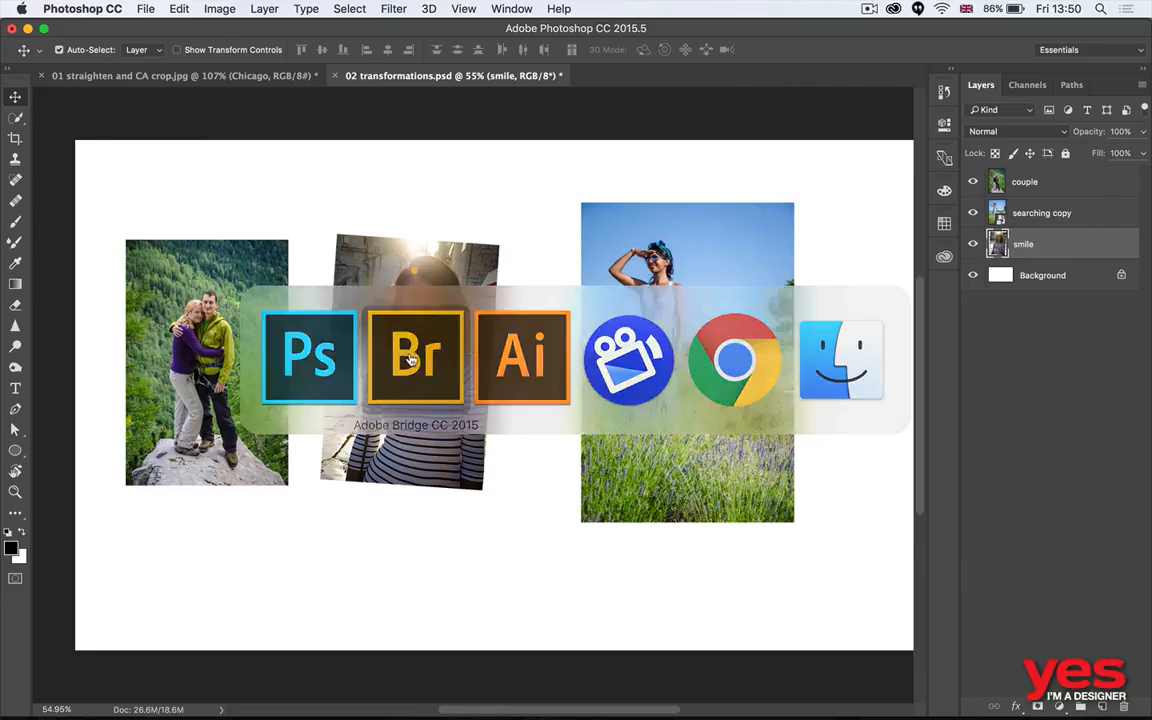
pyautogui.click(410, 360)
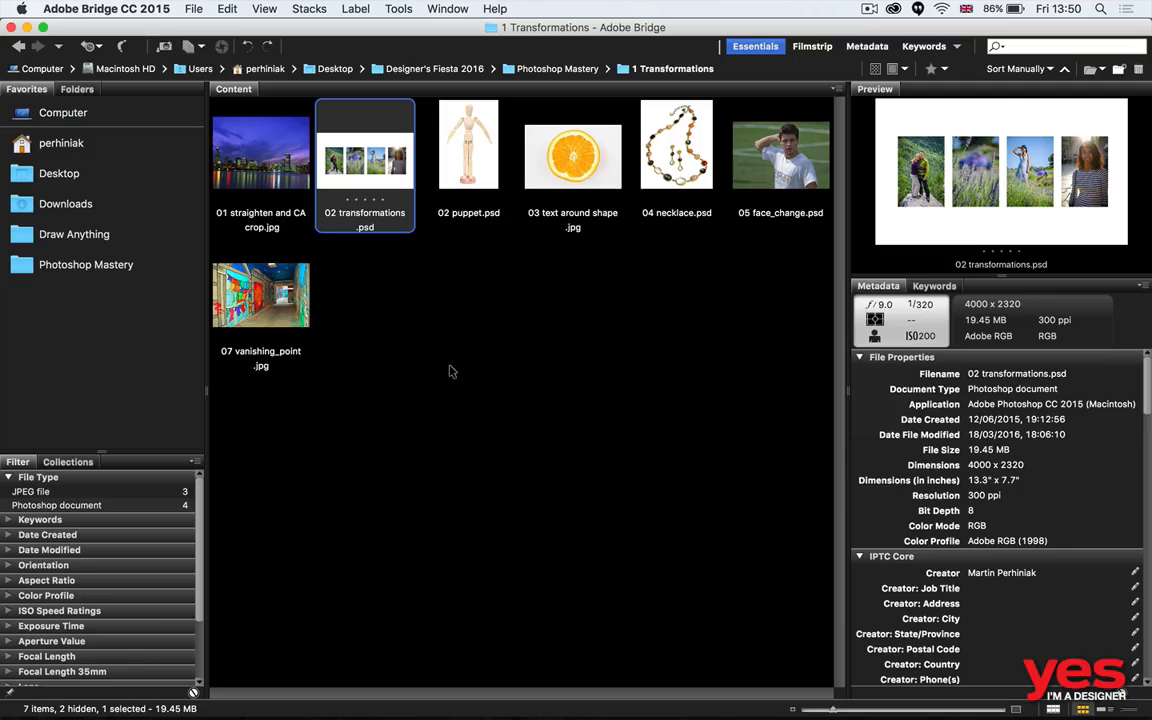
pyautogui.press('Right')
pyautogui.press('Return')
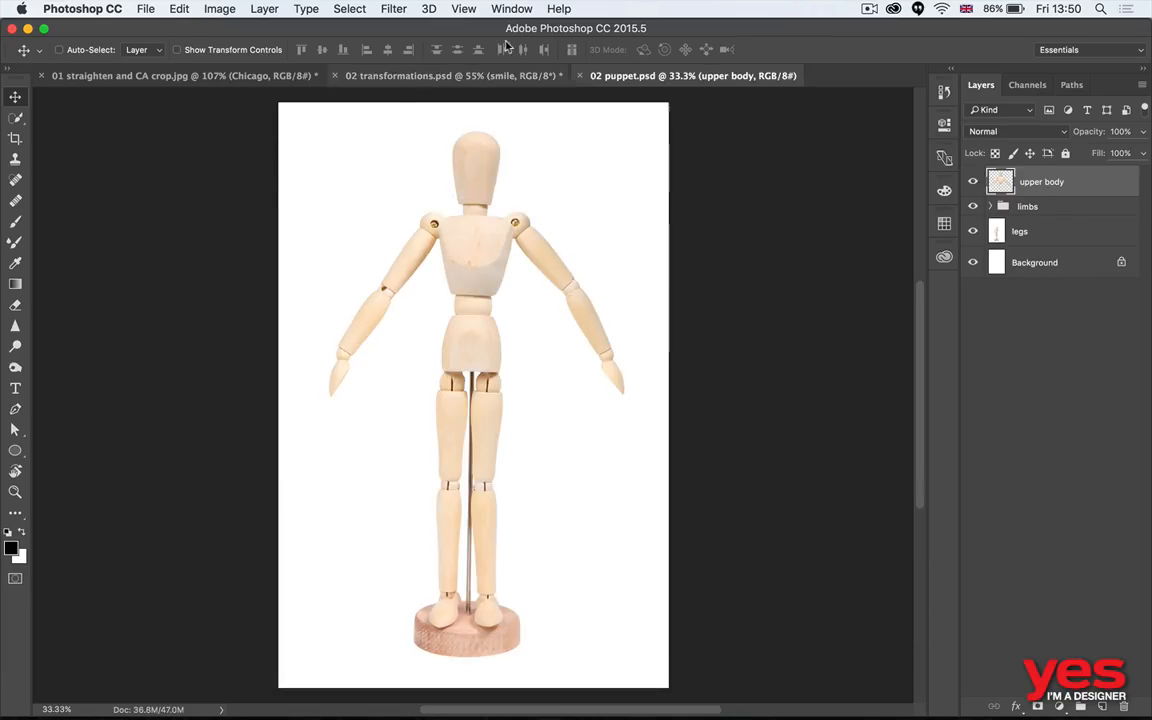
pyautogui.rightClick(1096, 179)
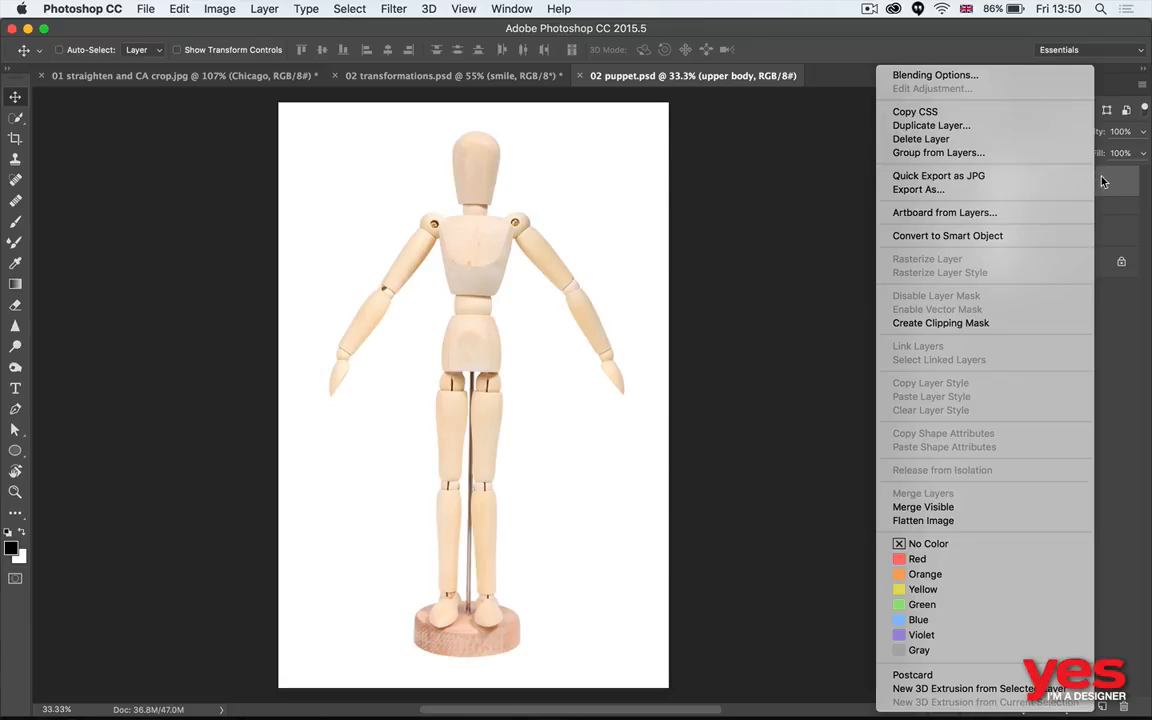
pyautogui.click(942, 229)
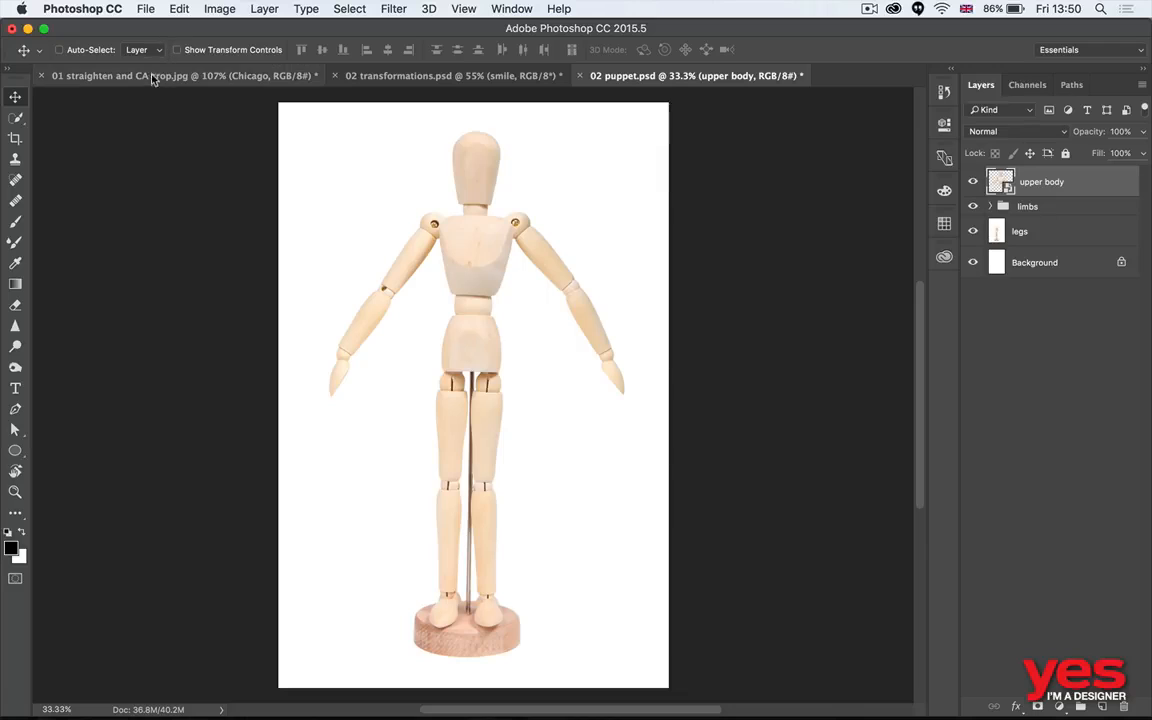
pyautogui.click(178, 10)
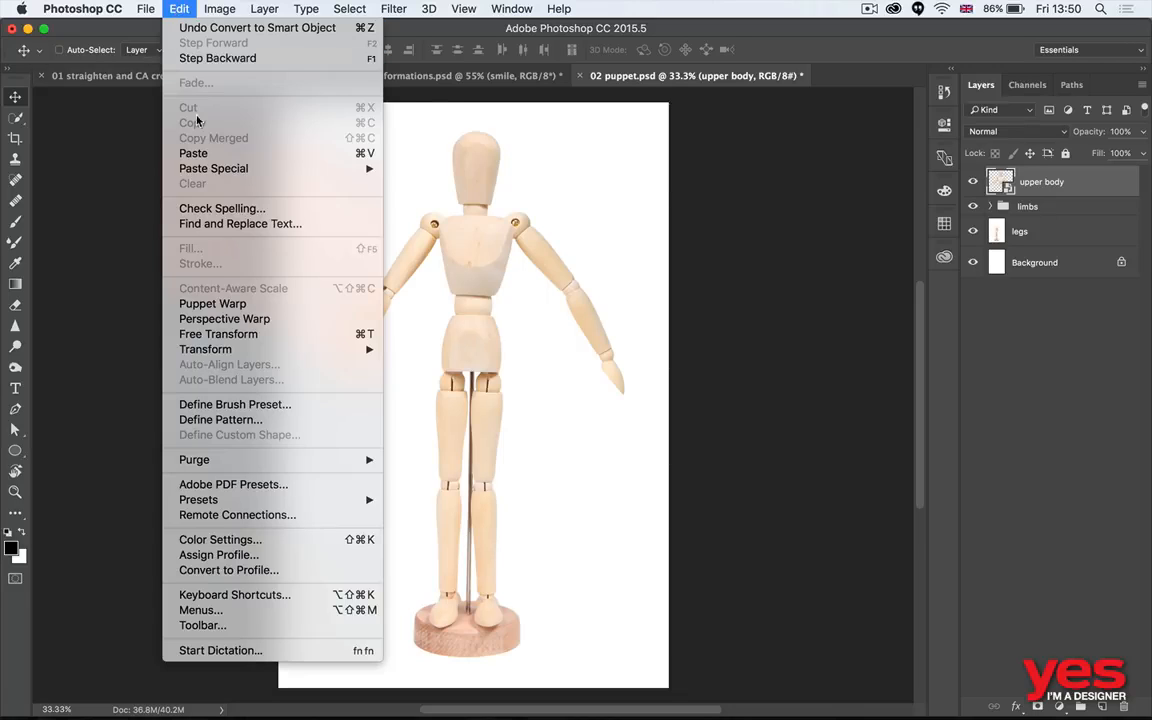
pyautogui.click(257, 320)
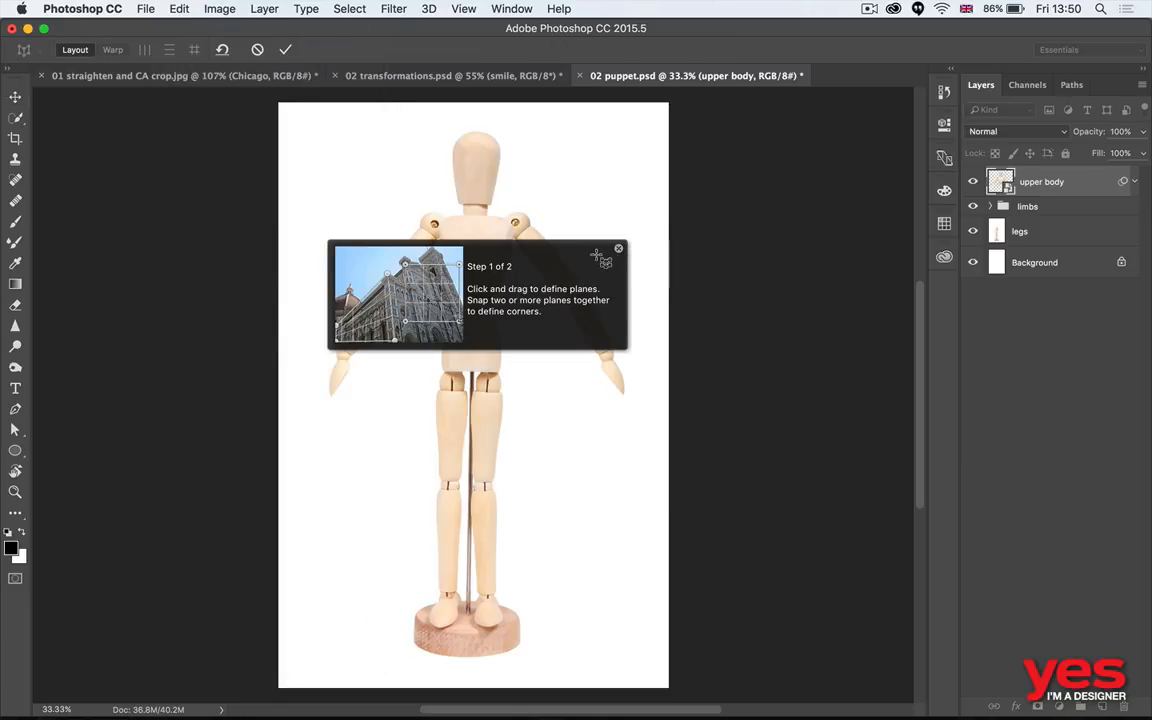
pyautogui.click(618, 248)
pyautogui.press('Escape')
# - Start Puppet Warp on the upper body layer, preview the mesh and hide it, and pin the waist, neck, shoulders and arm joints
pyautogui.click(178, 10)
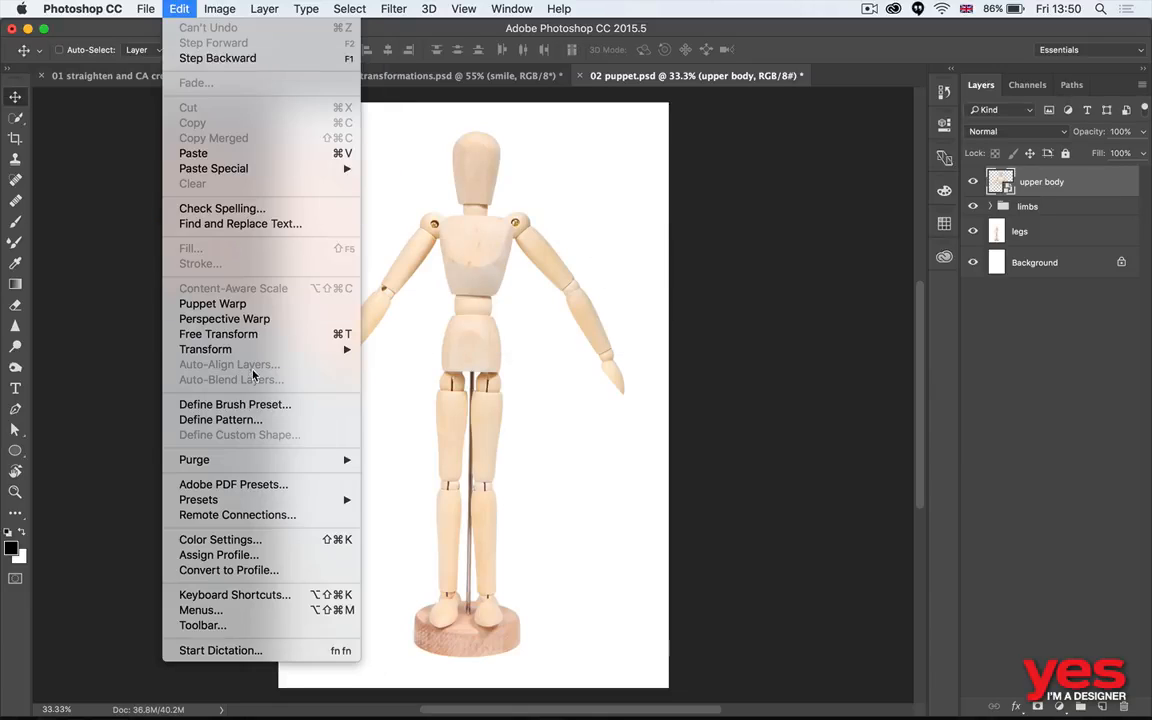
pyautogui.click(236, 306)
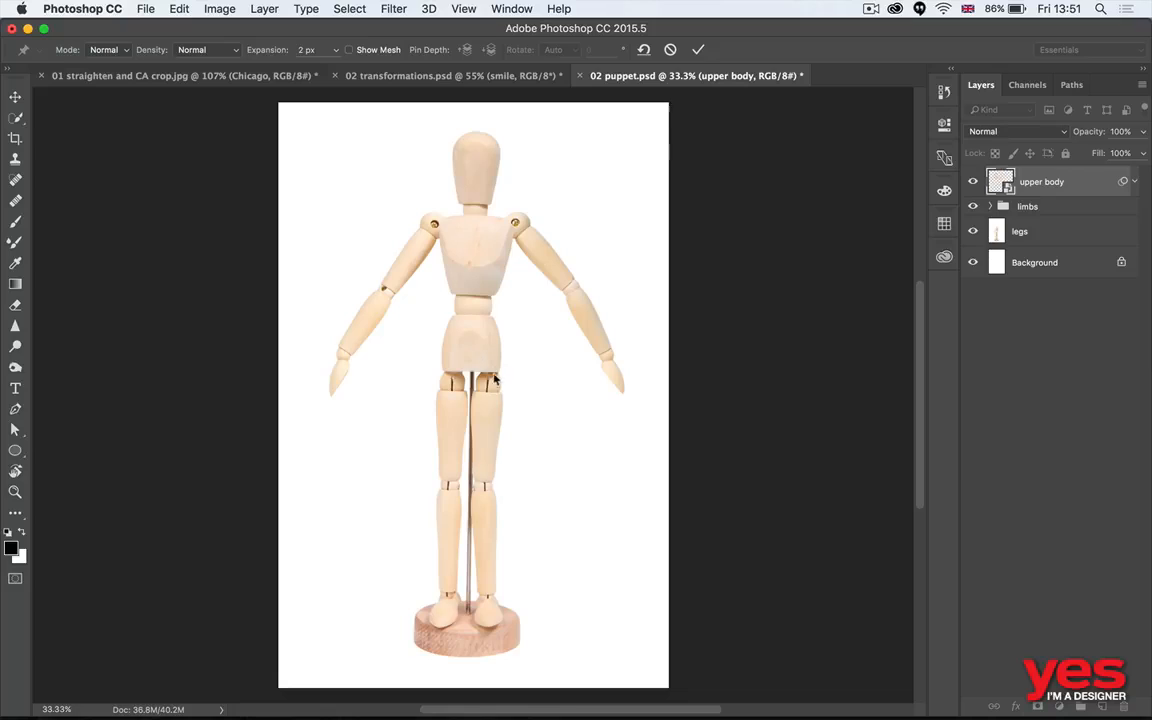
pyautogui.click(370, 50)
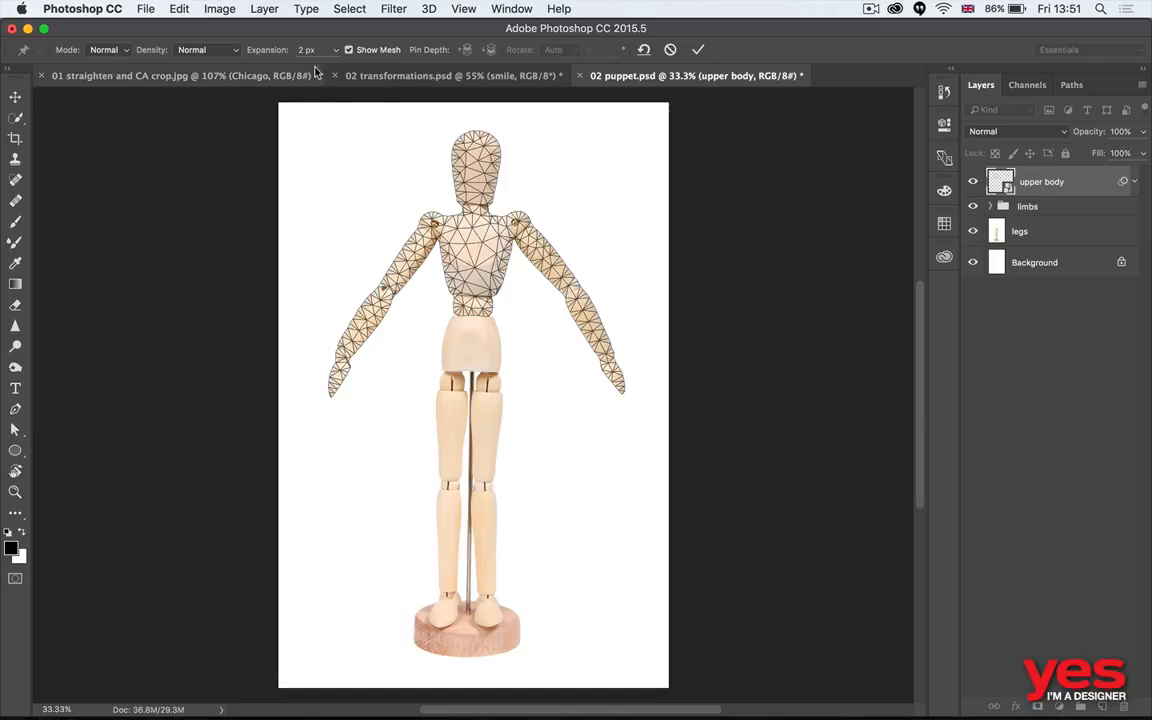
pyautogui.click(349, 50)
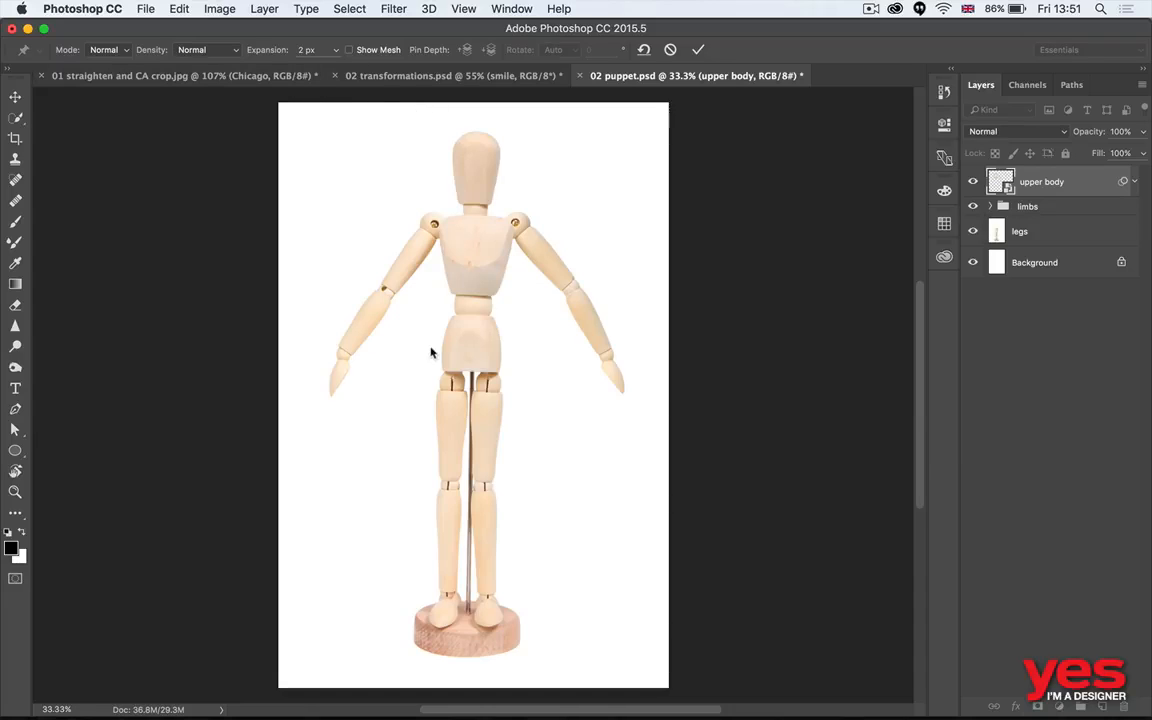
pyautogui.click(476, 299)
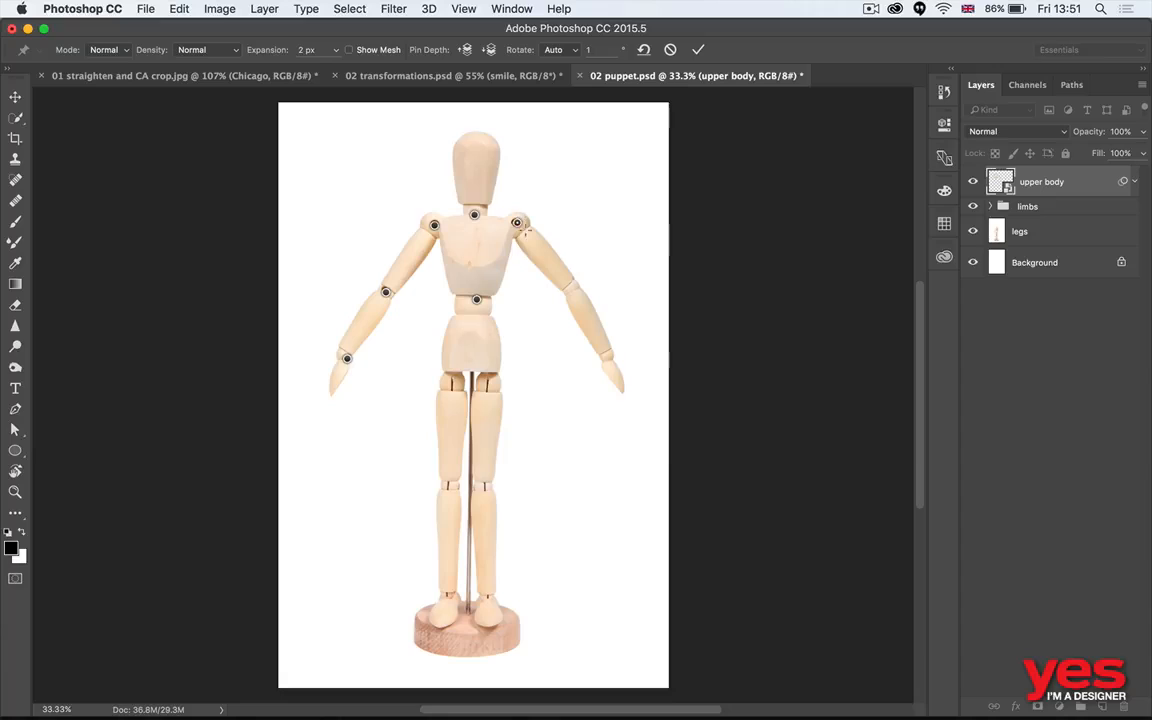
pyautogui.click(571, 286)
# - Bend both of the mannequin's forearms inward so the hands hang beside the hips, and apply the puppet warp
pyautogui.moveTo(616, 370); pyautogui.dragTo(558, 258)
pyautogui.moveTo(560, 297); pyautogui.dragTo(566, 297)
pyautogui.moveTo(347, 359); pyautogui.dragTo(406, 386)
pyautogui.moveTo(620, 236); pyautogui.dragTo(534, 385)
pyautogui.moveTo(566, 298); pyautogui.dragTo(565, 310)
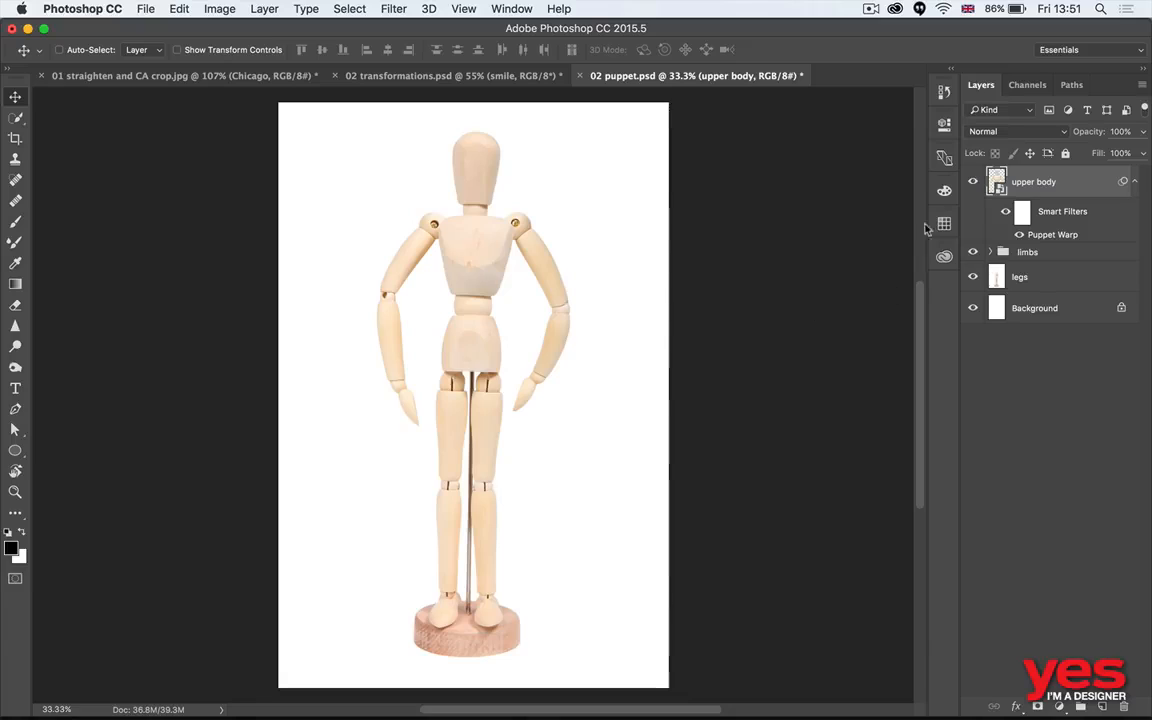
# - Hide and show the Puppet Warp smart filter to compare the original and warped arm poses
pyautogui.click(1019, 236)
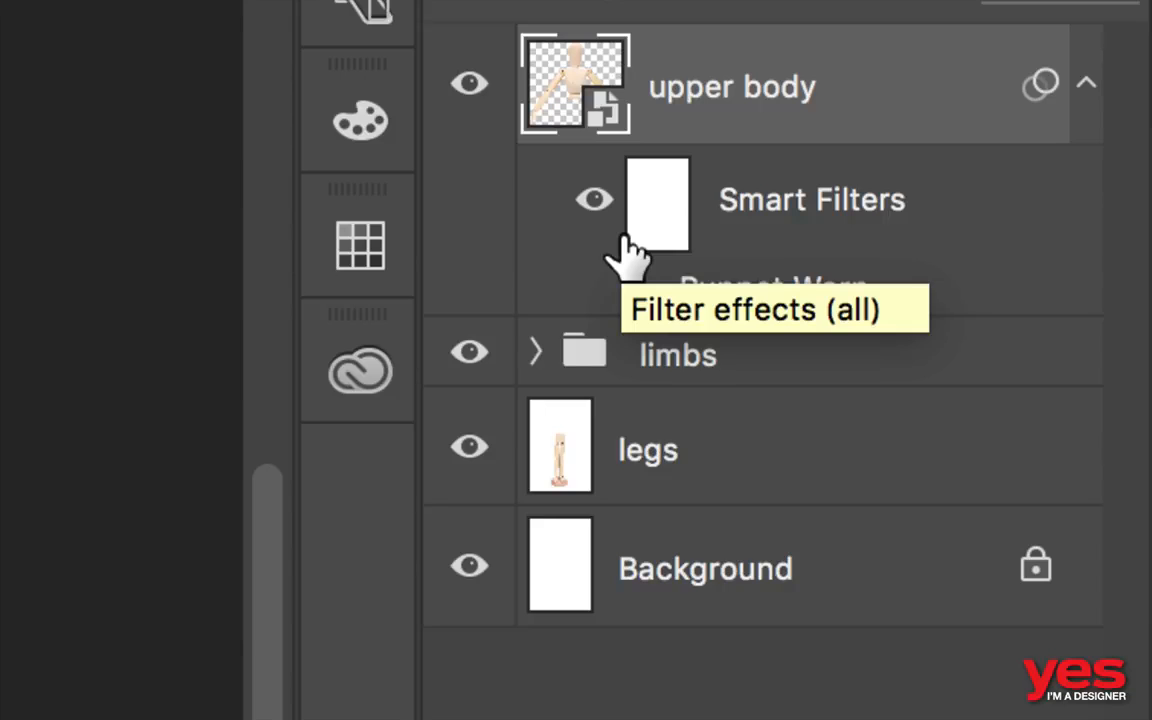
pyautogui.click(646, 288)
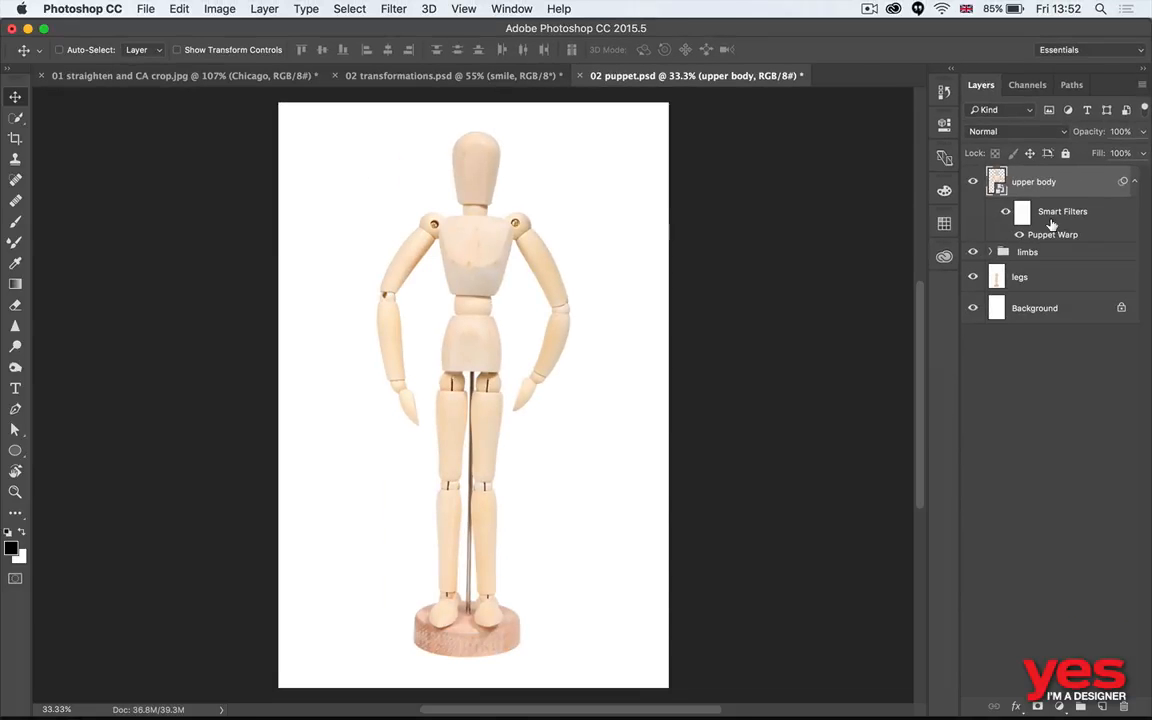
pyautogui.click(1020, 236)
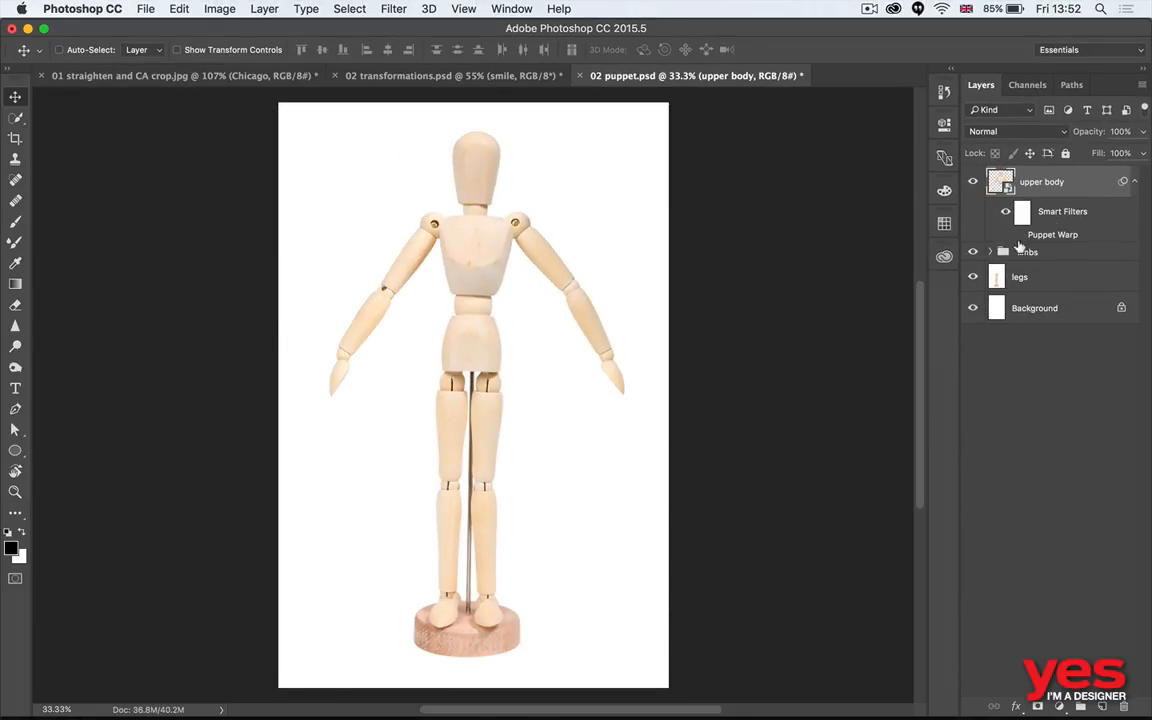
pyautogui.click(1019, 234)
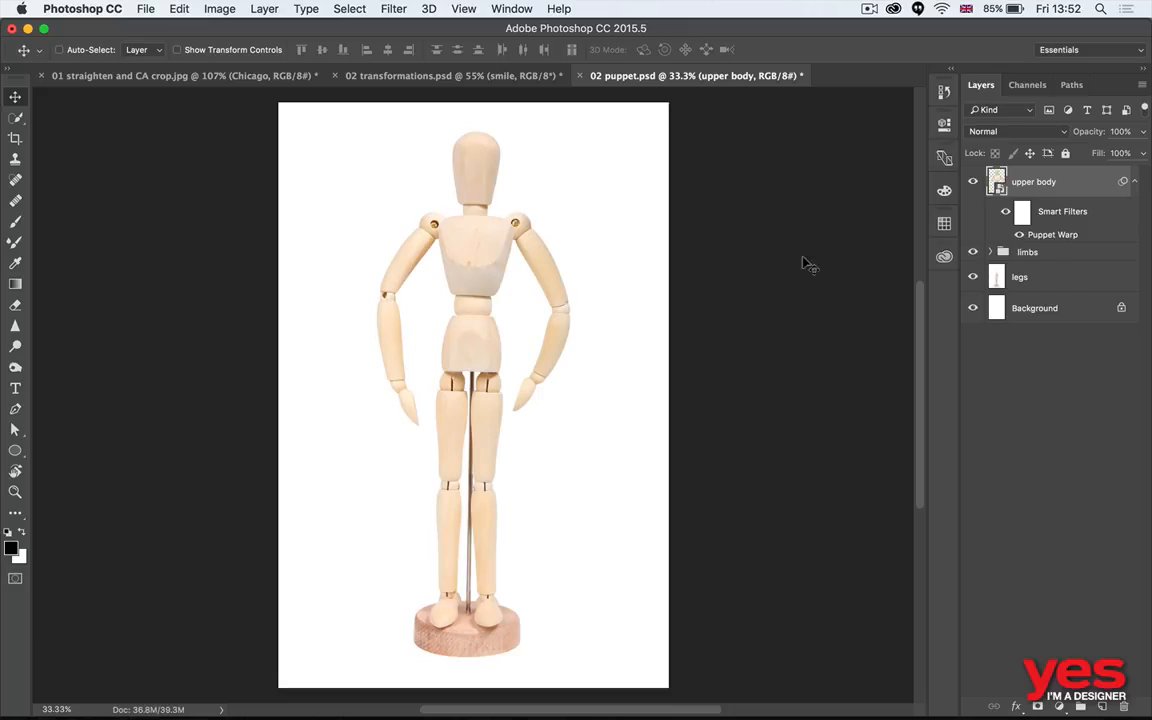
# - Reopen the Puppet Warp smart filter, tilt the mannequin's head to the left, try the waist pin and apply the change
pyautogui.doubleClick(1028, 236)
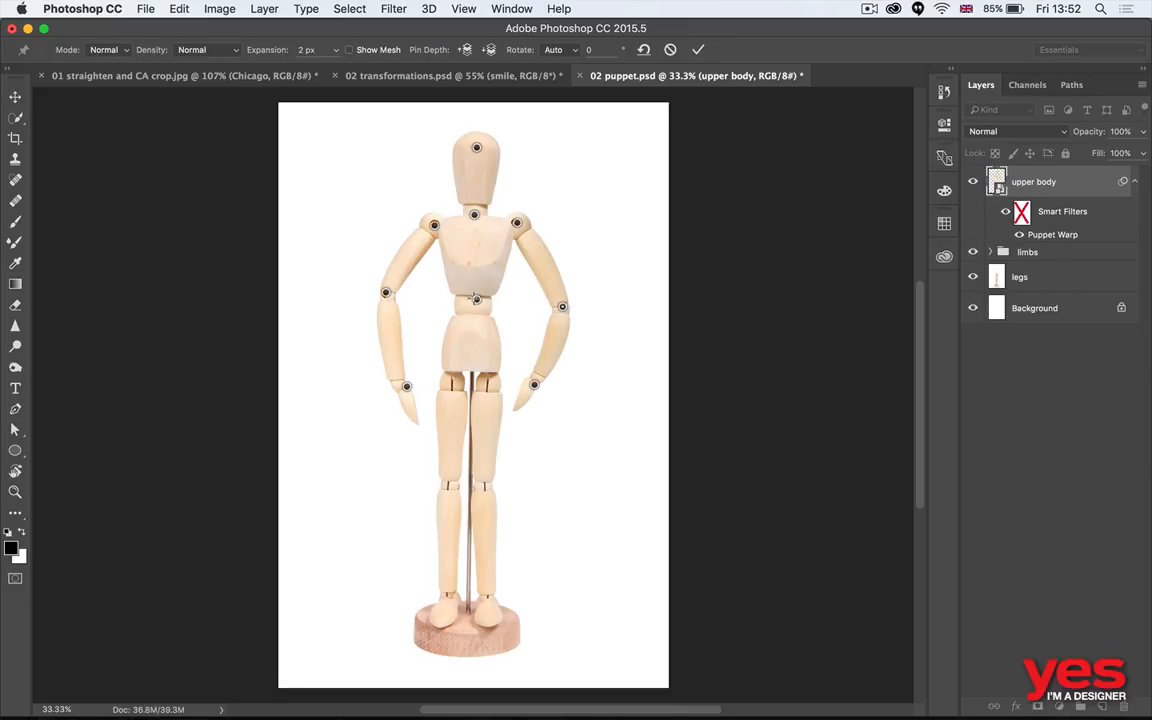
pyautogui.moveTo(476, 148); pyautogui.dragTo(451, 148)
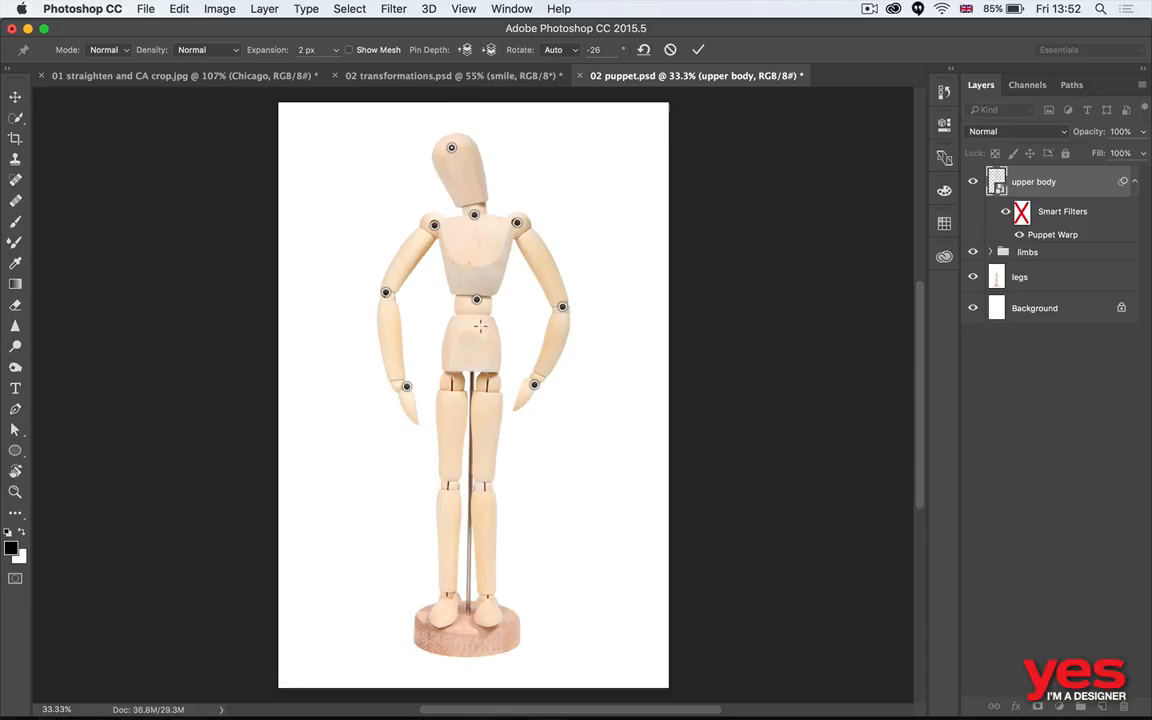
pyautogui.moveTo(478, 303); pyautogui.dragTo(495, 313)
pyautogui.press('Return')
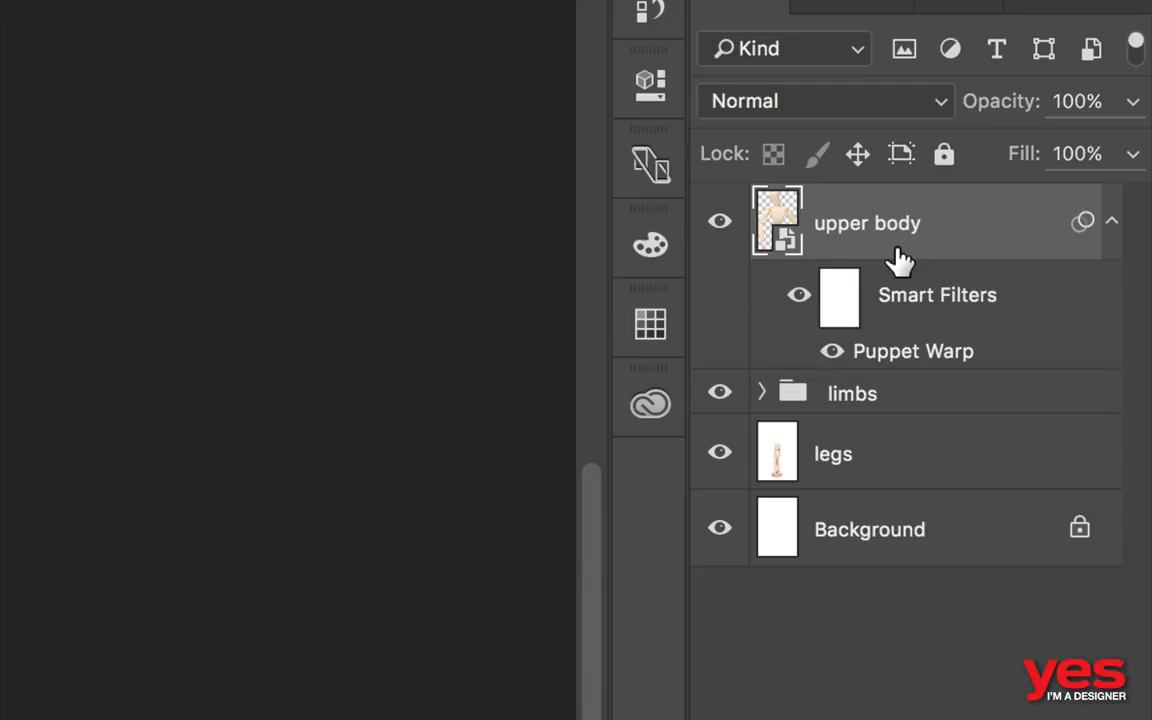
# - Add a Hue/Saturation smart filter with Hue +143 to the upper body layer, and toggle it off and on to compare
pyautogui.press('super+u')
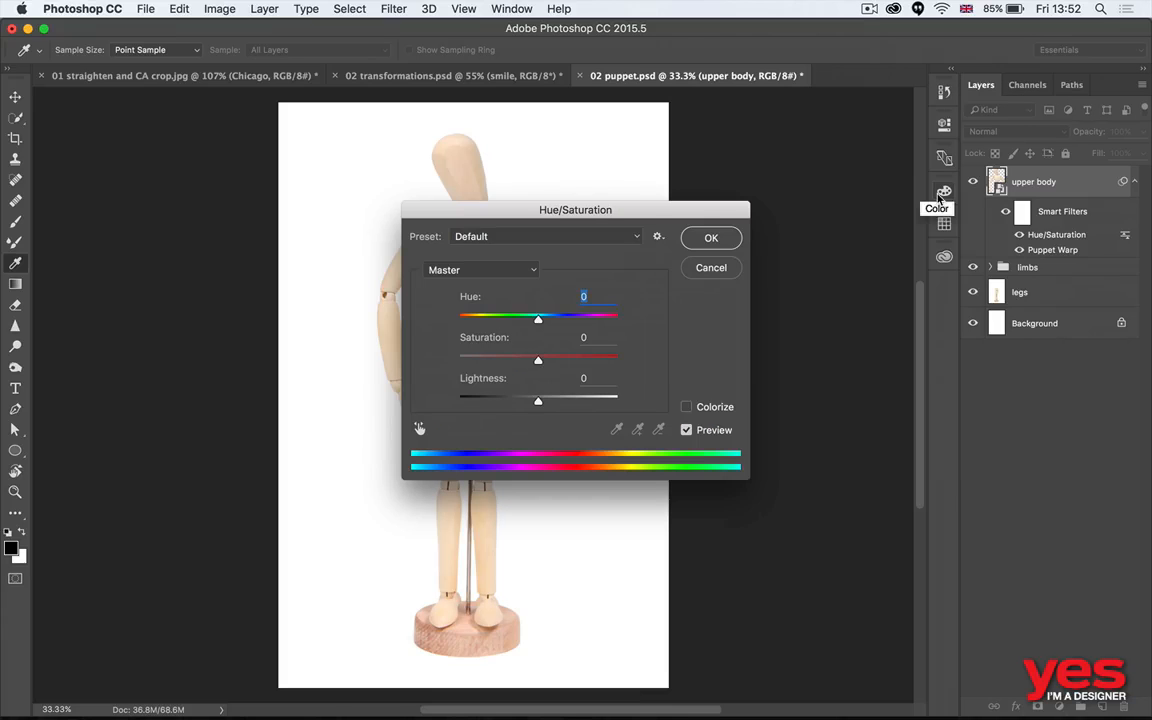
pyautogui.moveTo(618, 216); pyautogui.dragTo(854, 120)
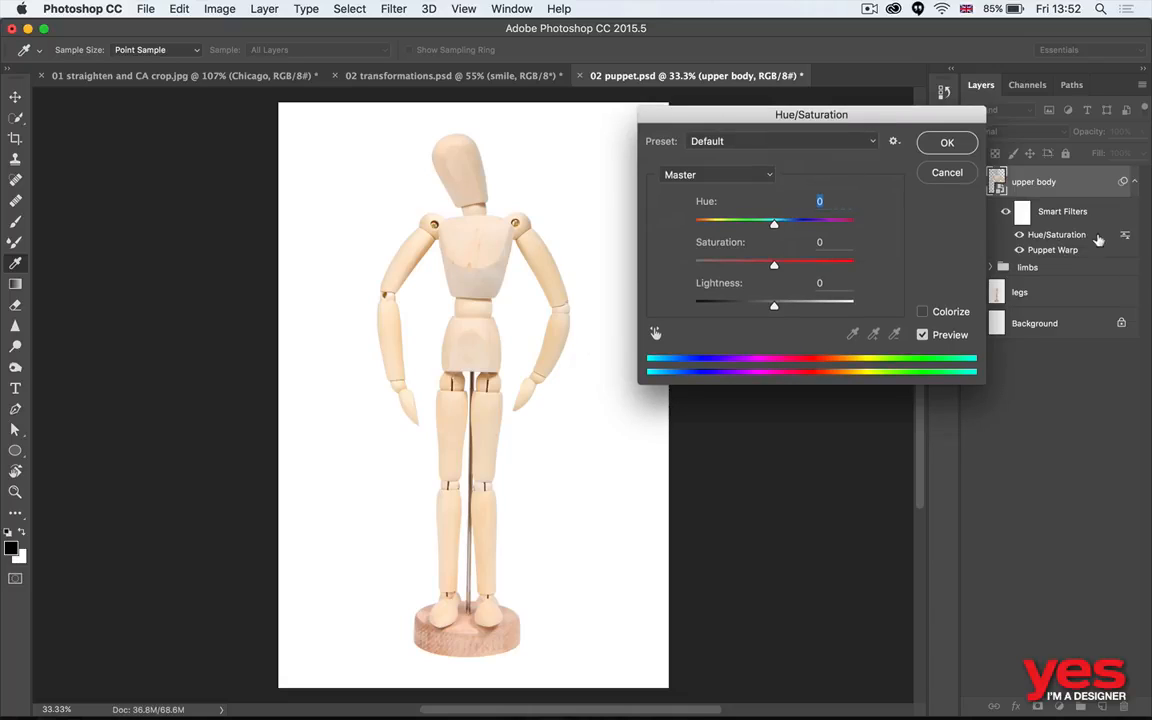
pyautogui.moveTo(777, 229); pyautogui.dragTo(843, 231)
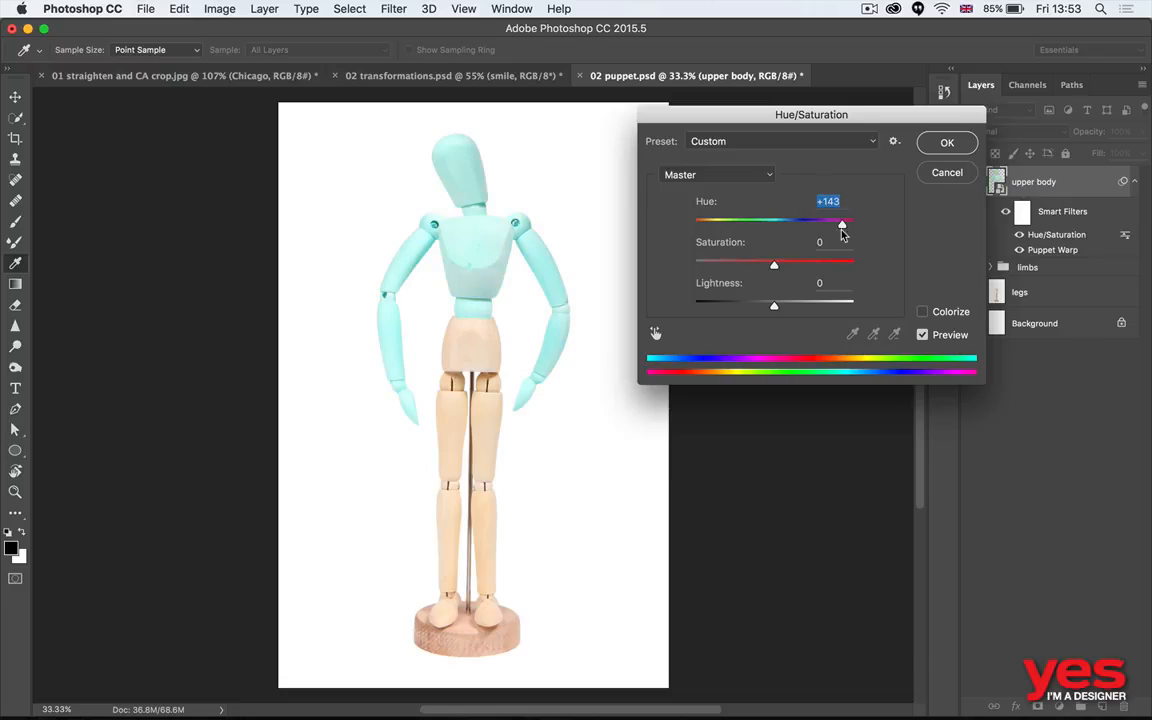
pyautogui.click(942, 144)
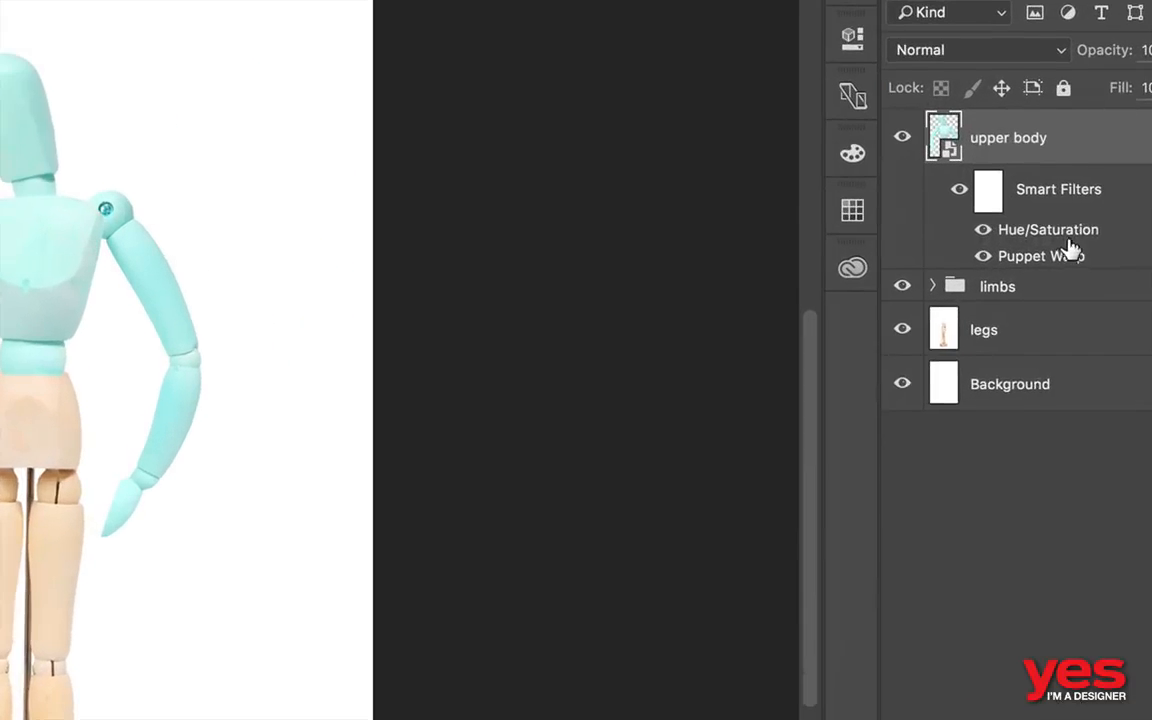
pyautogui.click(920, 233)
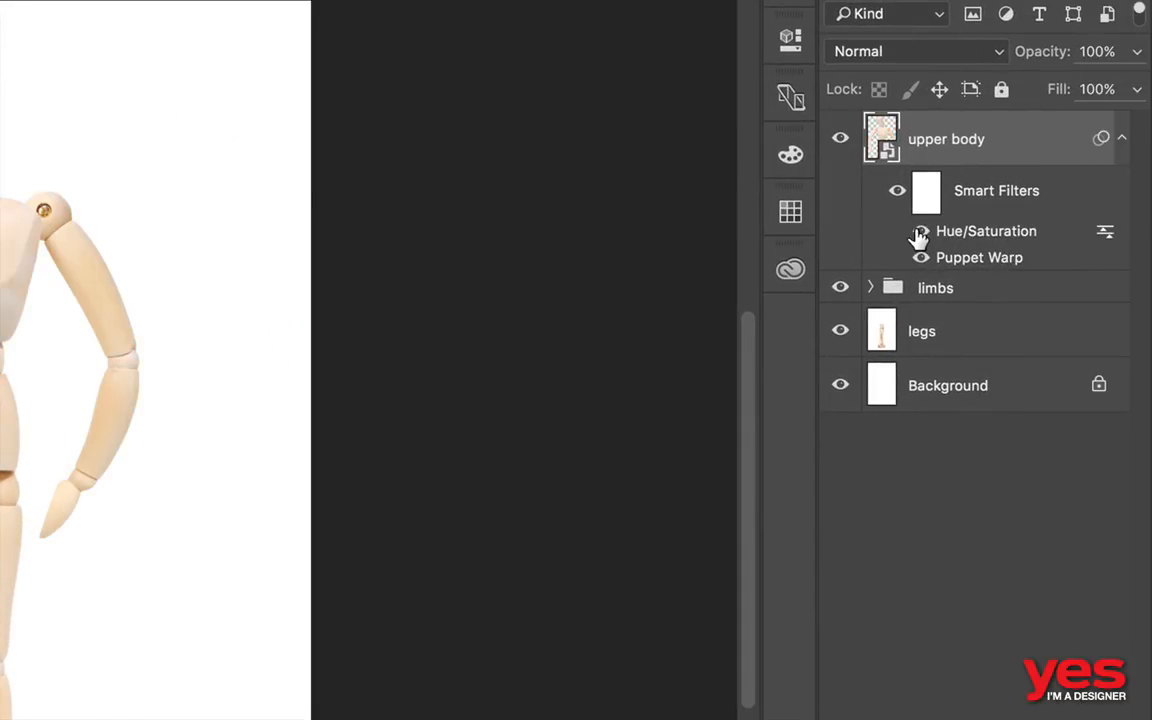
pyautogui.click(920, 233)
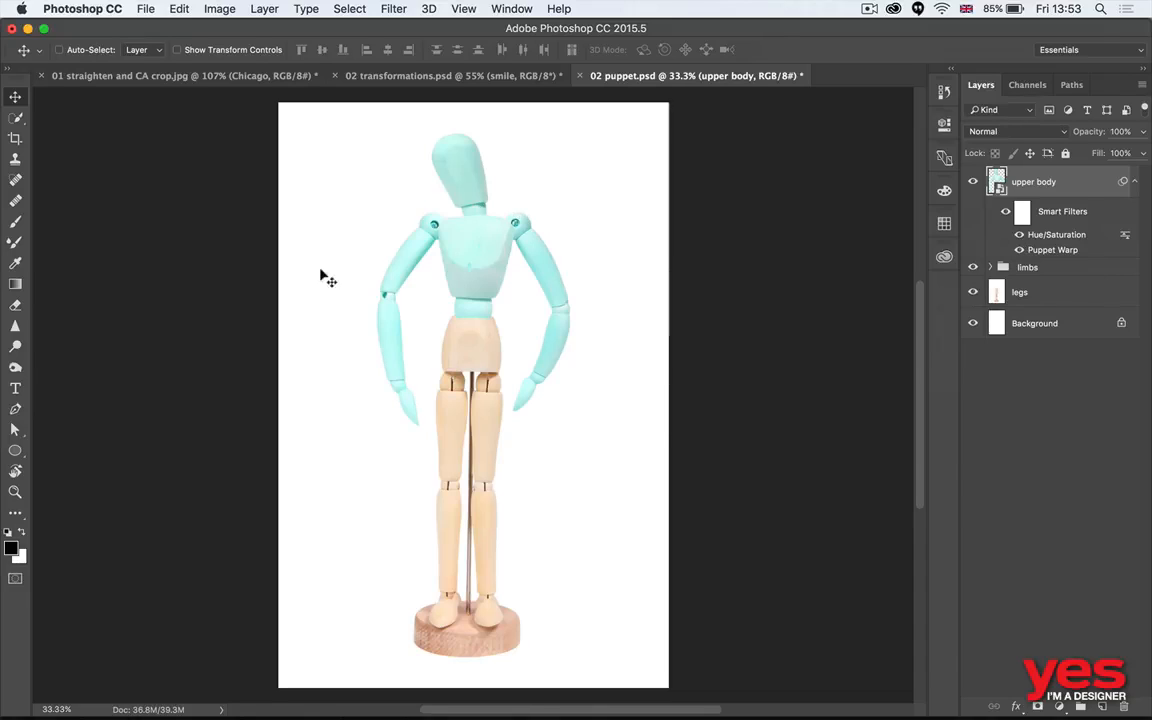
# - Switch to Adobe Bridge and open 04 necklace.psd in Photoshop
pyautogui.press('super+Tab')
pyautogui.click(555, 315)
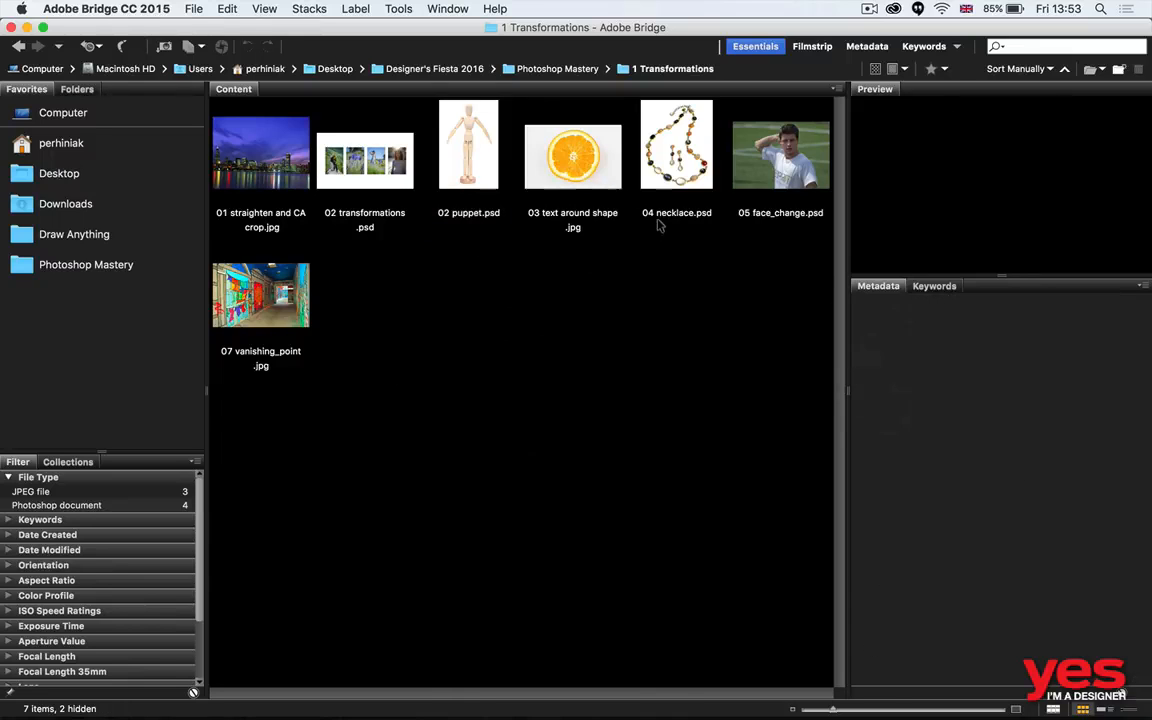
pyautogui.doubleClick(630, 140)
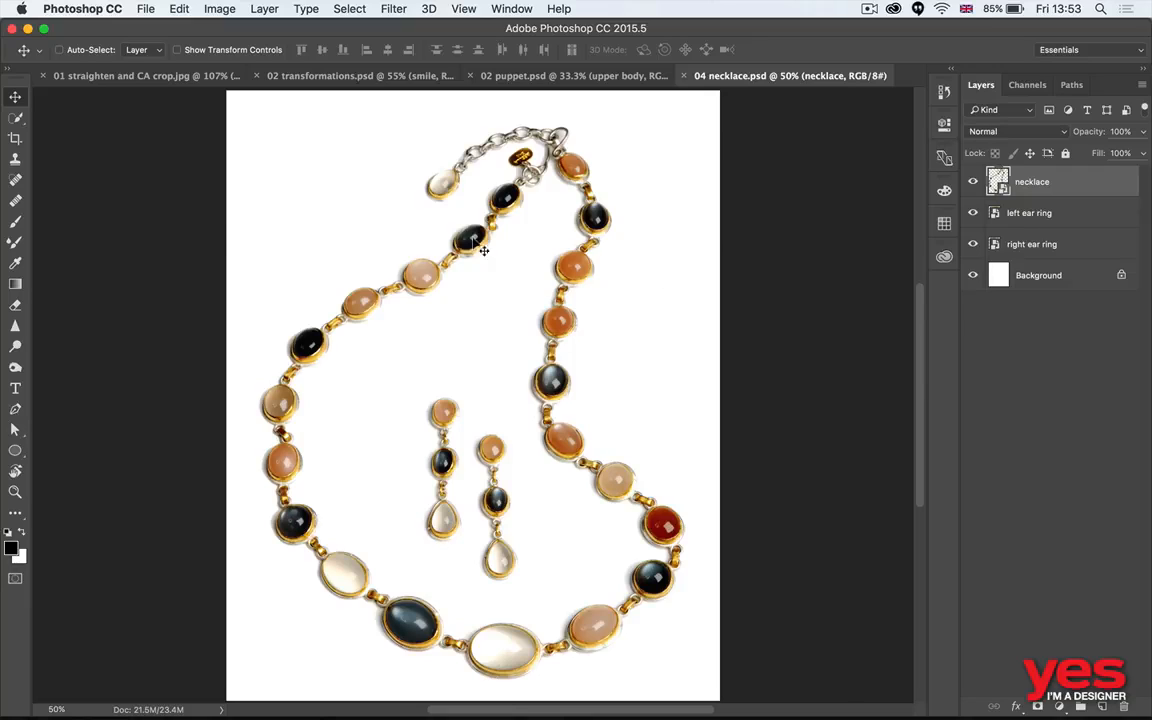
# - Start Puppet Warp on the necklace layer and pin stones along the right strand and the large dark stone on the lower curve
pyautogui.click(176, 9)
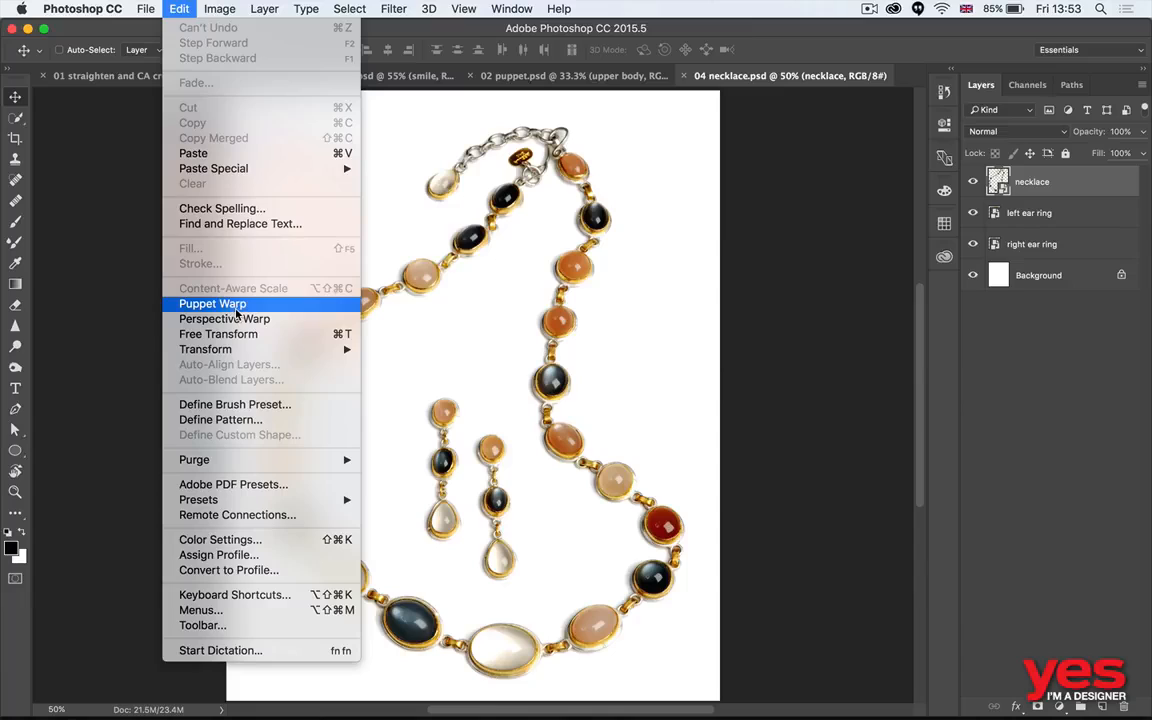
pyautogui.click(230, 304)
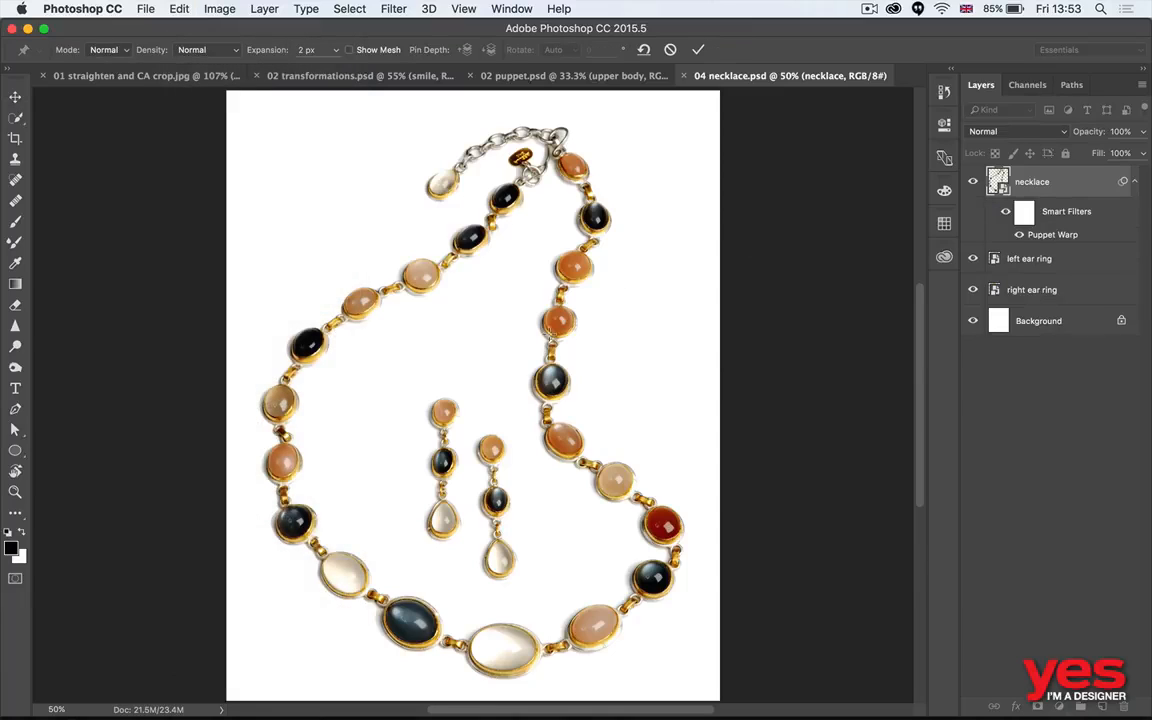
pyautogui.click(556, 322)
pyautogui.click(557, 440)
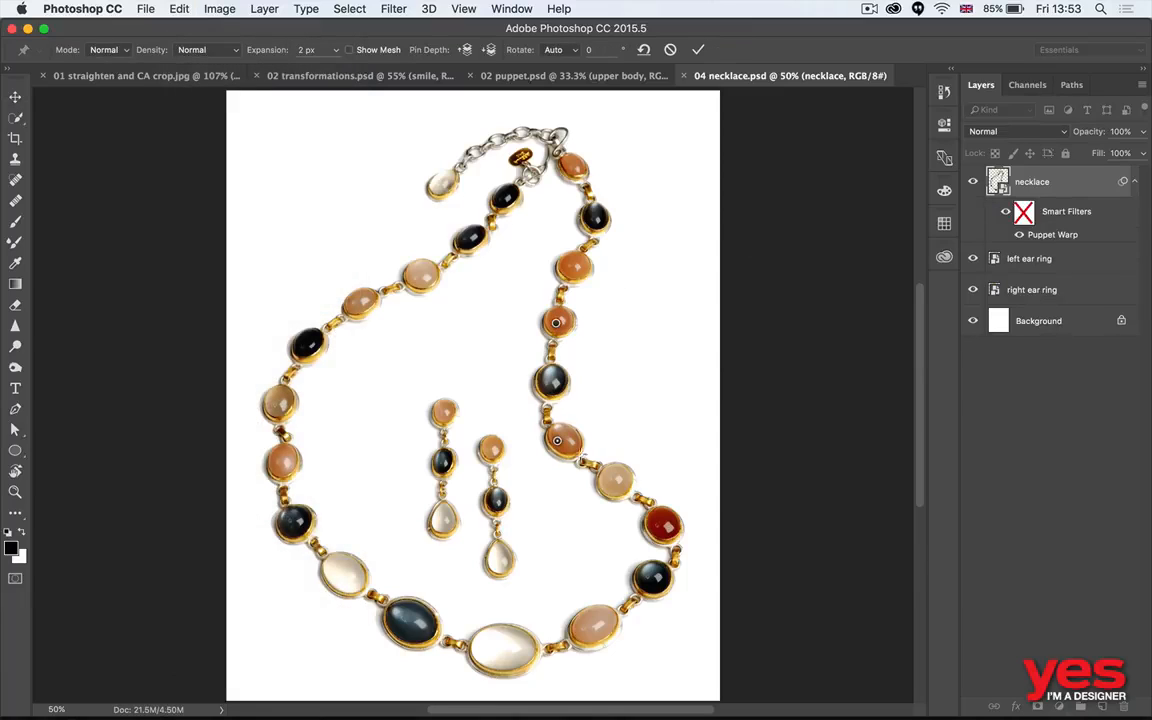
pyautogui.click(422, 628)
# - Shift the pinned orange stones of the right strand outward, and nudge the red stone and the large dark stone slightly down
pyautogui.moveTo(557, 440); pyautogui.dragTo(578, 438)
pyautogui.moveTo(556, 322)
pyautogui.mouseDown()
pyautogui.moveTo(576, 288)
pyautogui.moveTo(574, 321)
pyautogui.mouseUp()
pyautogui.moveTo(582, 440); pyautogui.dragTo(583, 437)
pyautogui.moveTo(674, 528); pyautogui.dragTo(665, 535)
pyautogui.moveTo(422, 630); pyautogui.dragTo(417, 640)
# - Adjust pins along the necklace's left strand and on the upper stones of the right strand, and apply the puppet warp
pyautogui.click(297, 513)
pyautogui.moveTo(300, 518)
pyautogui.mouseDown()
pyautogui.moveTo(262, 506)
pyautogui.moveTo(284, 501)
pyautogui.mouseUp()
pyautogui.moveTo(410, 292)
pyautogui.mouseDown()
pyautogui.moveTo(400, 270)
pyautogui.moveTo(402, 279)
pyautogui.mouseUp()
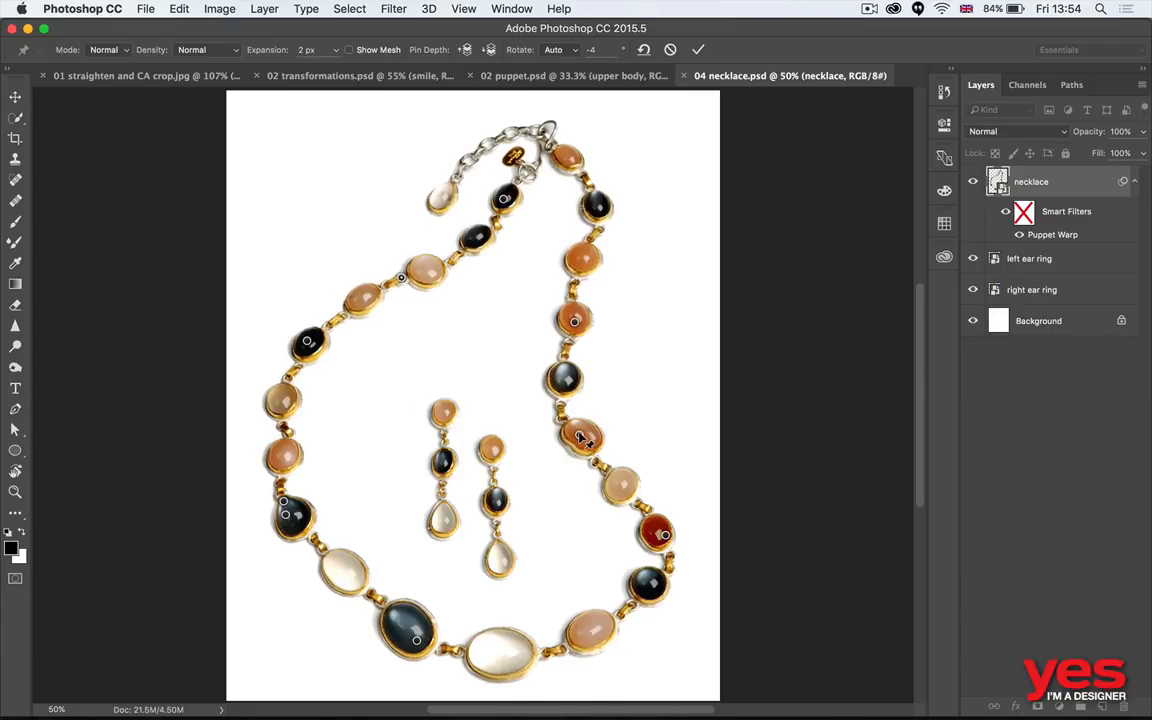
pyautogui.moveTo(577, 437)
pyautogui.mouseDown()
pyautogui.moveTo(585, 395)
pyautogui.moveTo(574, 439)
pyautogui.mouseUp()
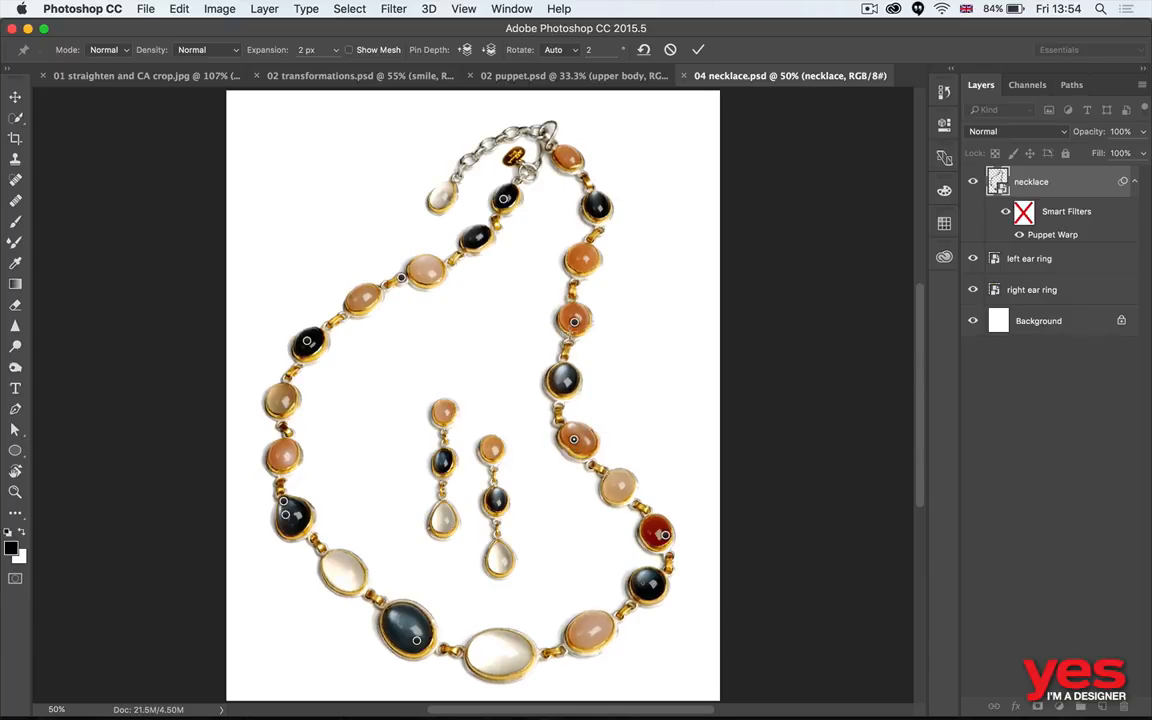
pyautogui.click(599, 216)
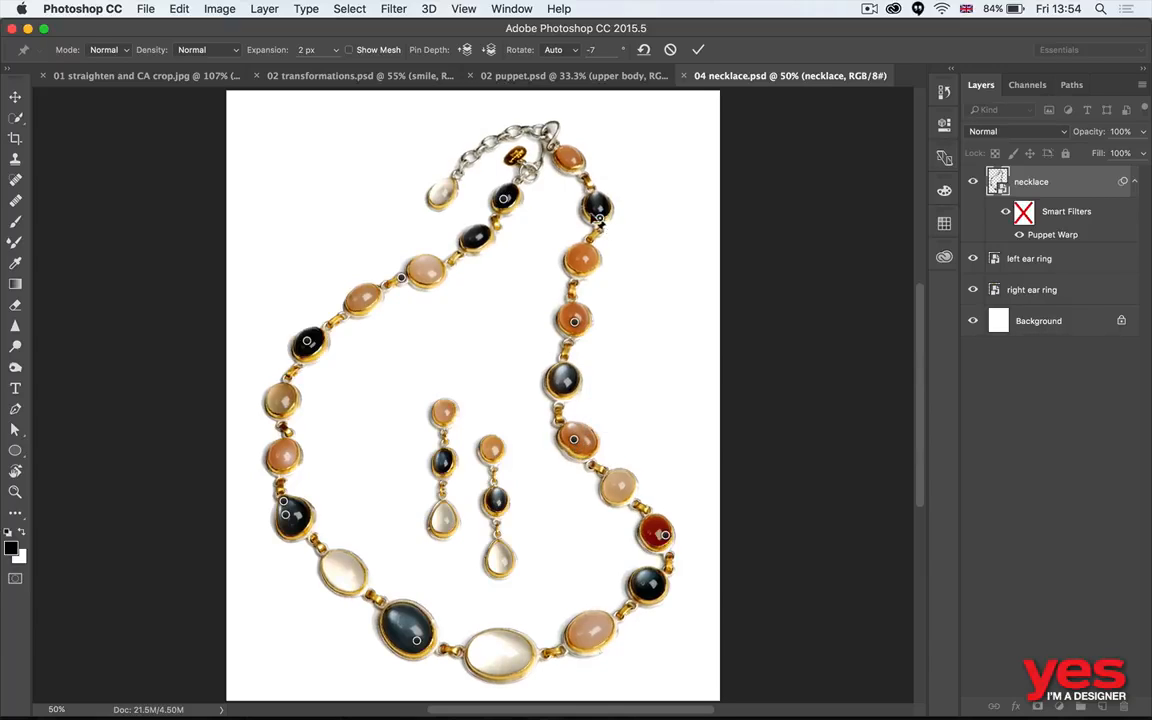
pyautogui.moveTo(599, 216); pyautogui.dragTo(589, 213)
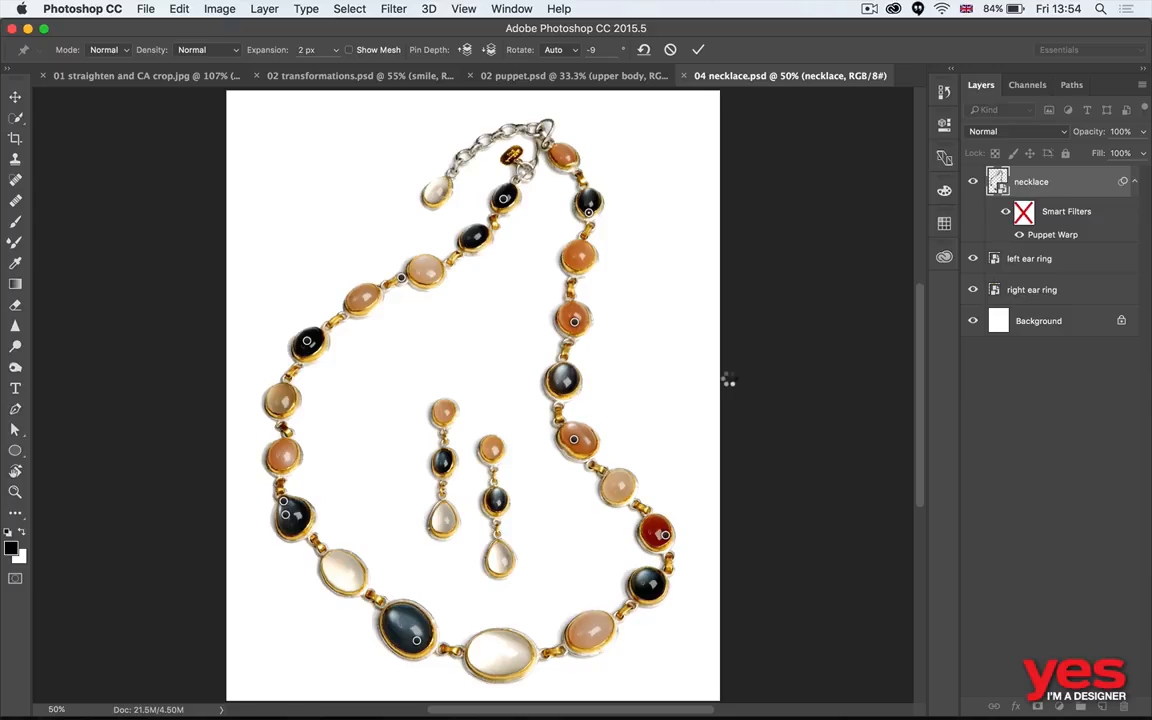
pyautogui.press('Return')
# - Undo and redo the necklace warp repeatedly to compare its shape before and after
pyautogui.press('super+z')
pyautogui.press('super+z')
pyautogui.press('super+z')
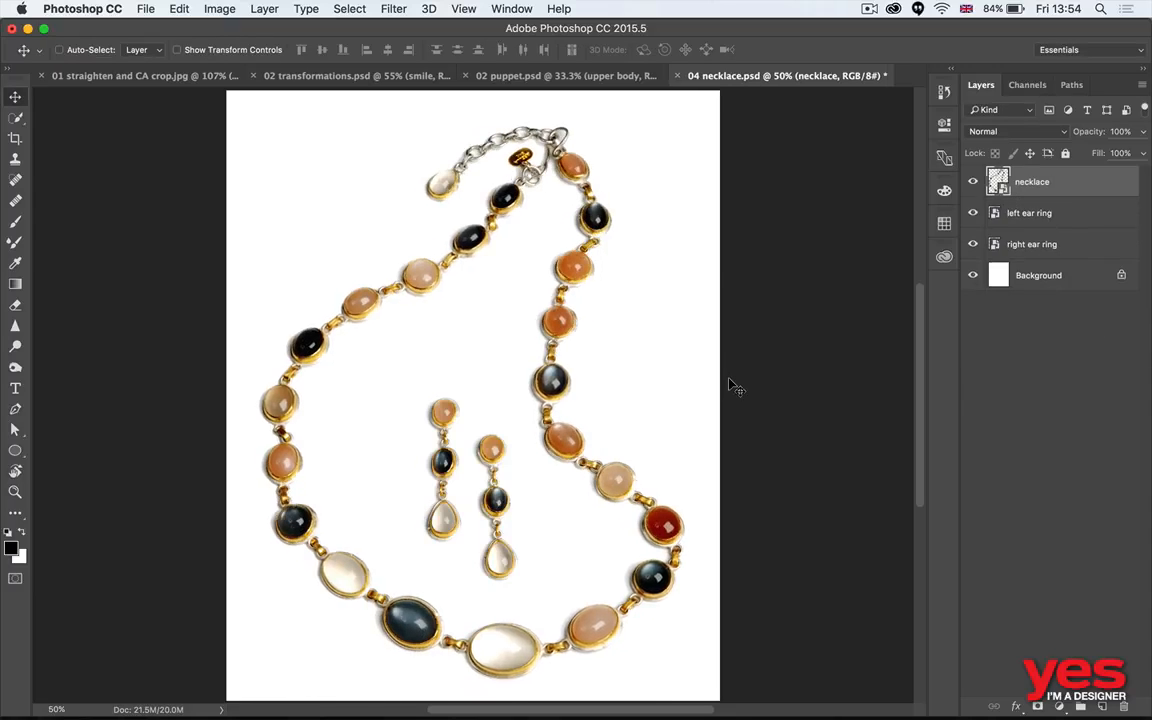
pyautogui.press('super+z')
pyautogui.press('super+z')
pyautogui.press('super+z')
# - Return to Adobe Bridge and open 03 text around shape.jpg in Photoshop
pyautogui.press('super+Tab')
pyautogui.press('super+Tab')
pyautogui.press('super+Tab')
pyautogui.press('super+Tab')
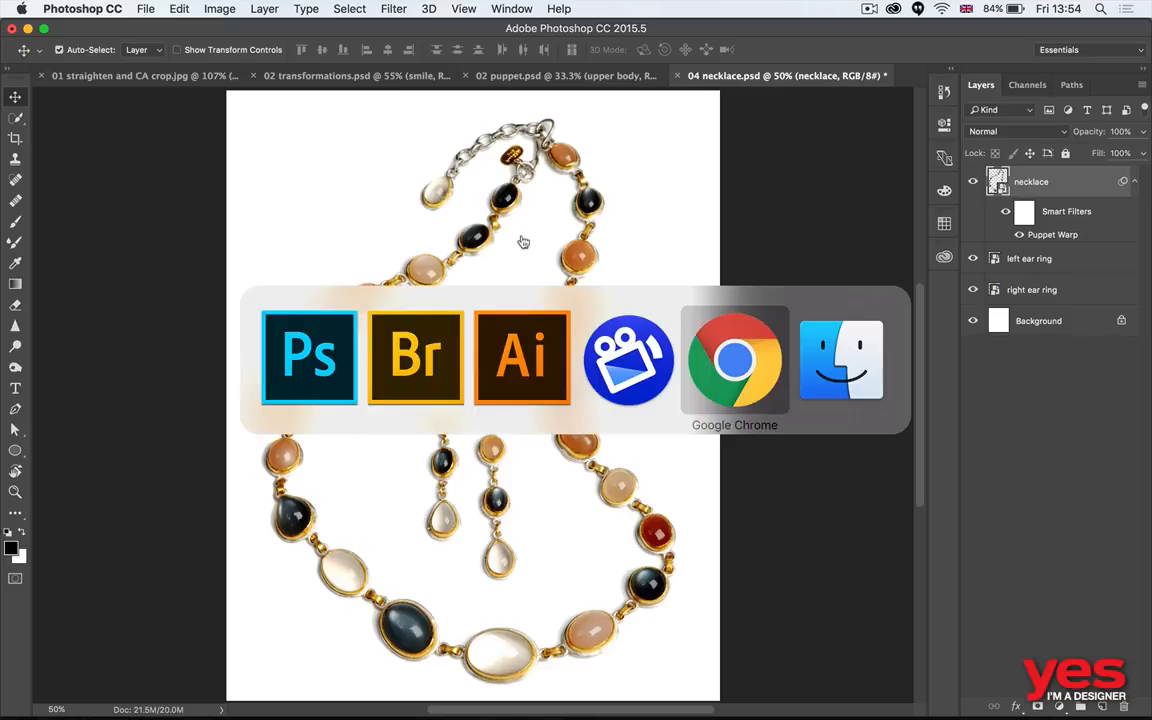
pyautogui.click(417, 363)
pyautogui.doubleClick(567, 138)
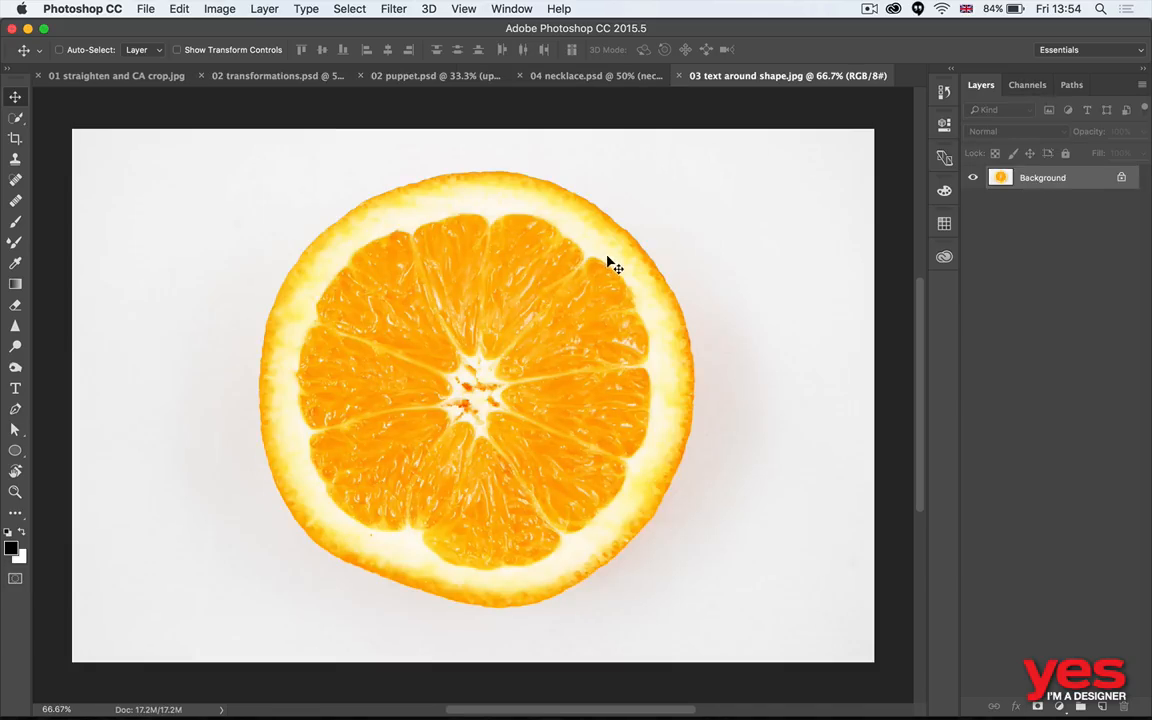
# - Isolate the orange slice by quick-selecting the background around it, and cut the slice to a new layer
pyautogui.click(178, 9)
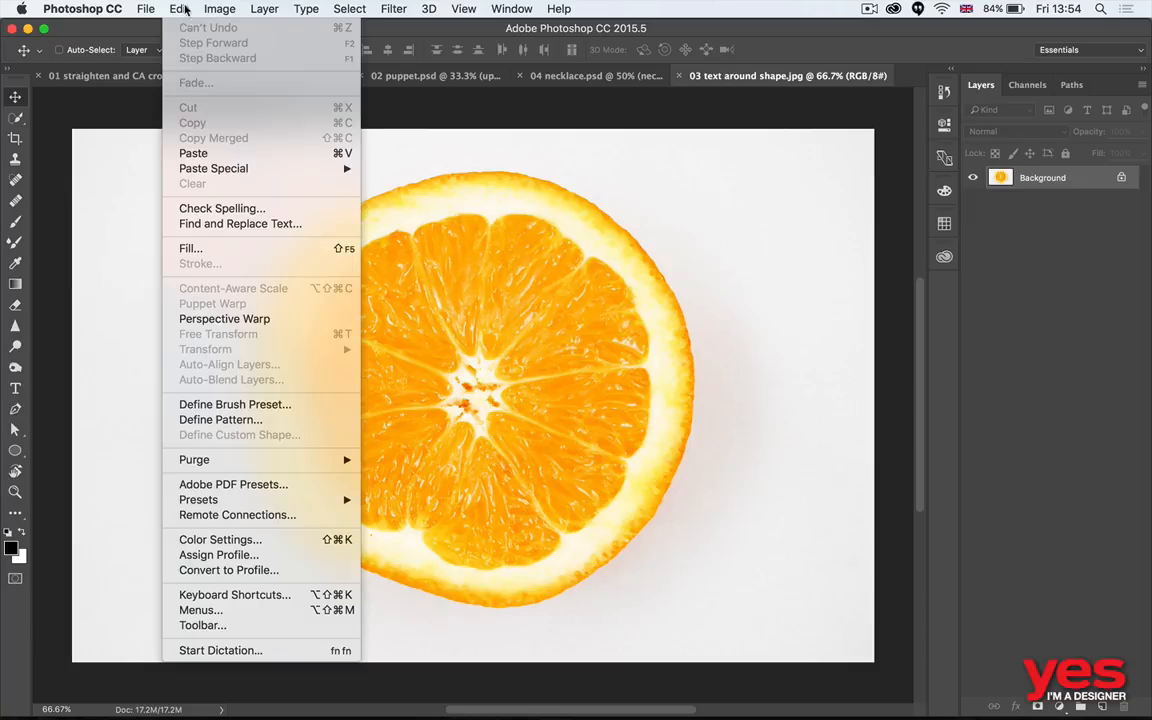
pyautogui.click(482, 254)
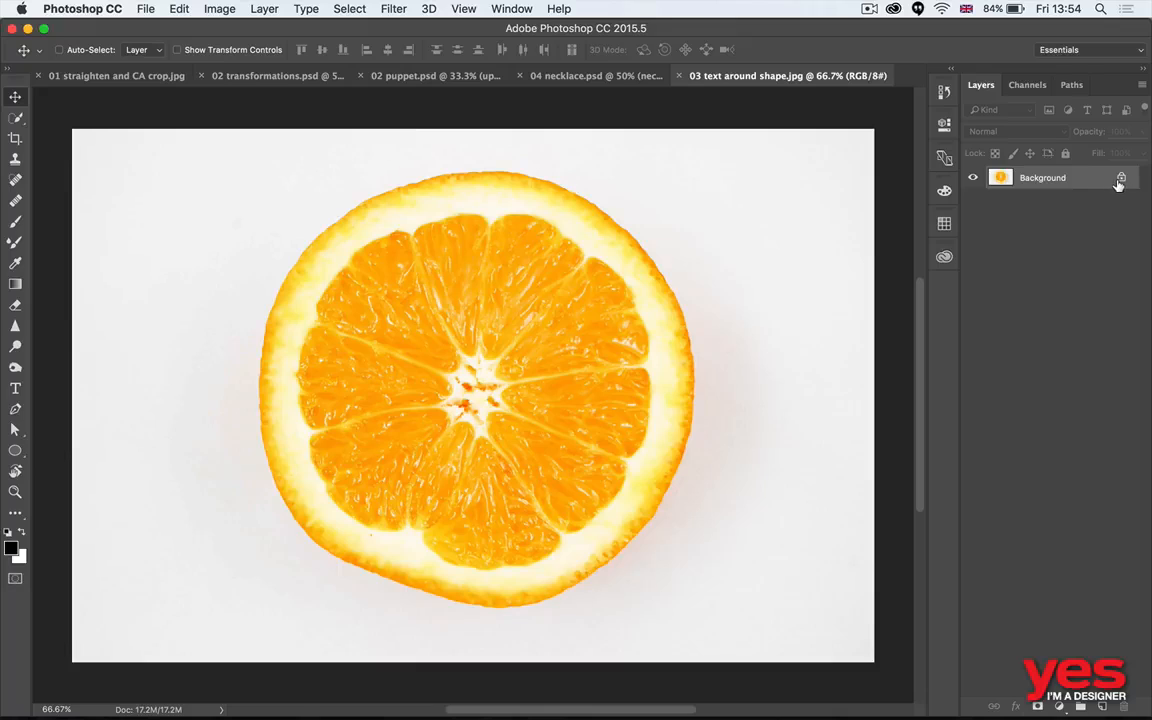
pyautogui.press('w')
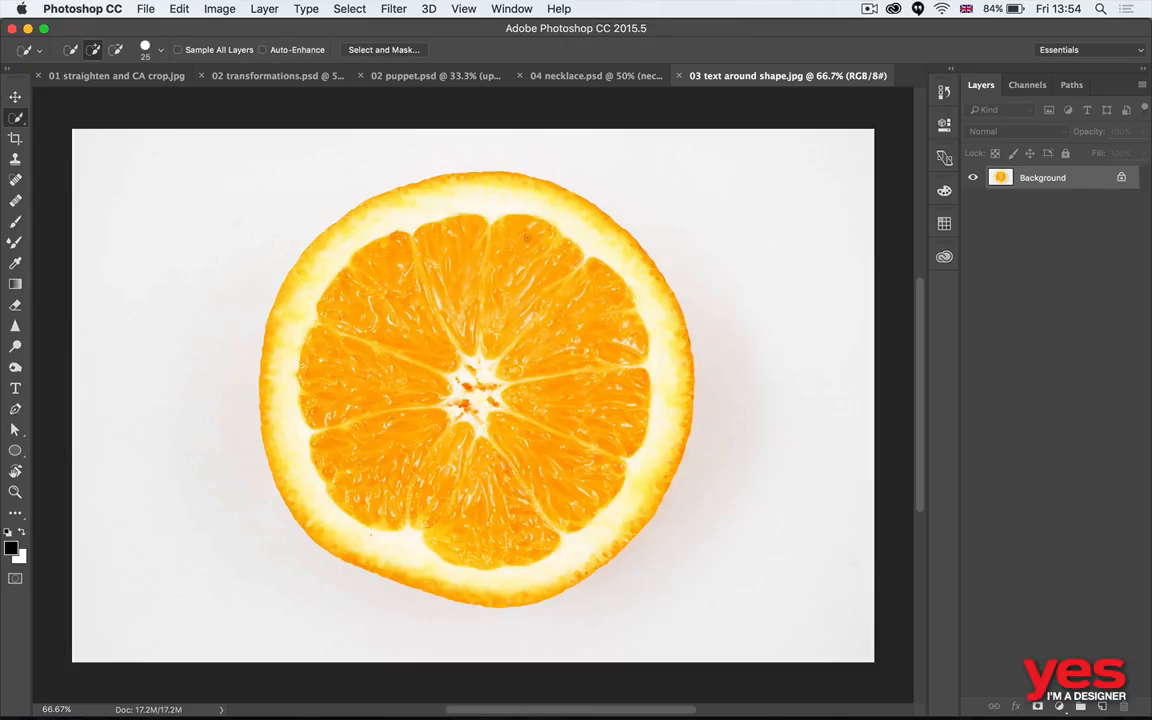
pyautogui.moveTo(748, 240)
pyautogui.mouseDown()
pyautogui.moveTo(802, 316)
pyautogui.moveTo(801, 420)
pyautogui.mouseUp()
pyautogui.moveTo(386, 632)
pyautogui.mouseDown()
pyautogui.moveTo(205, 571)
pyautogui.moveTo(51, 382)
pyautogui.moveTo(69, 265)
pyautogui.mouseUp()
pyautogui.press('super+shift+j')
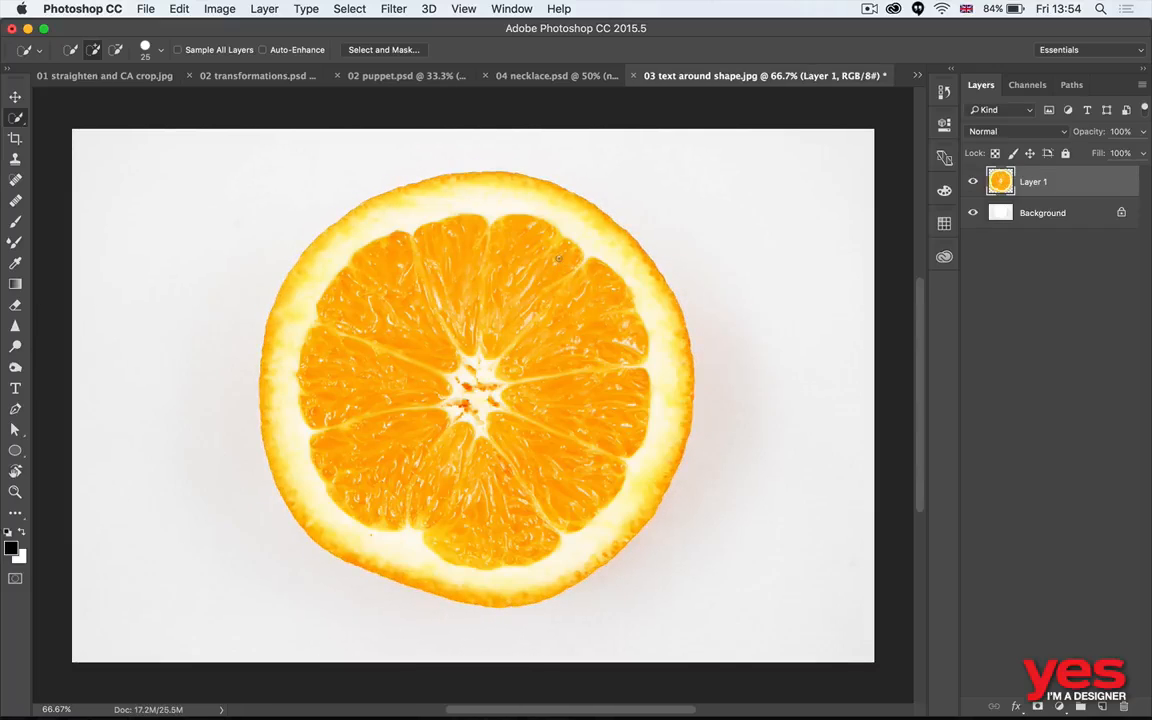
# - Fill the Background layer with white and convert the orange slice's Layer 1 to a smart object
pyautogui.click(1040, 213)
pyautogui.press('super+BackSpace')
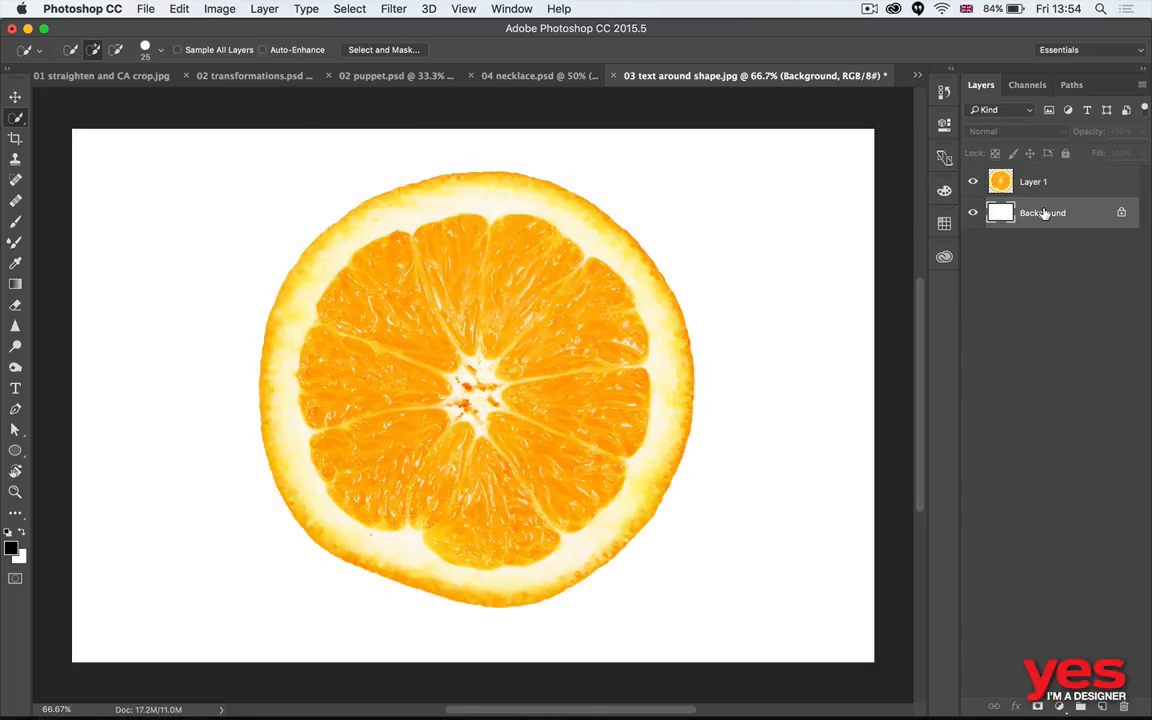
pyautogui.click(1031, 184)
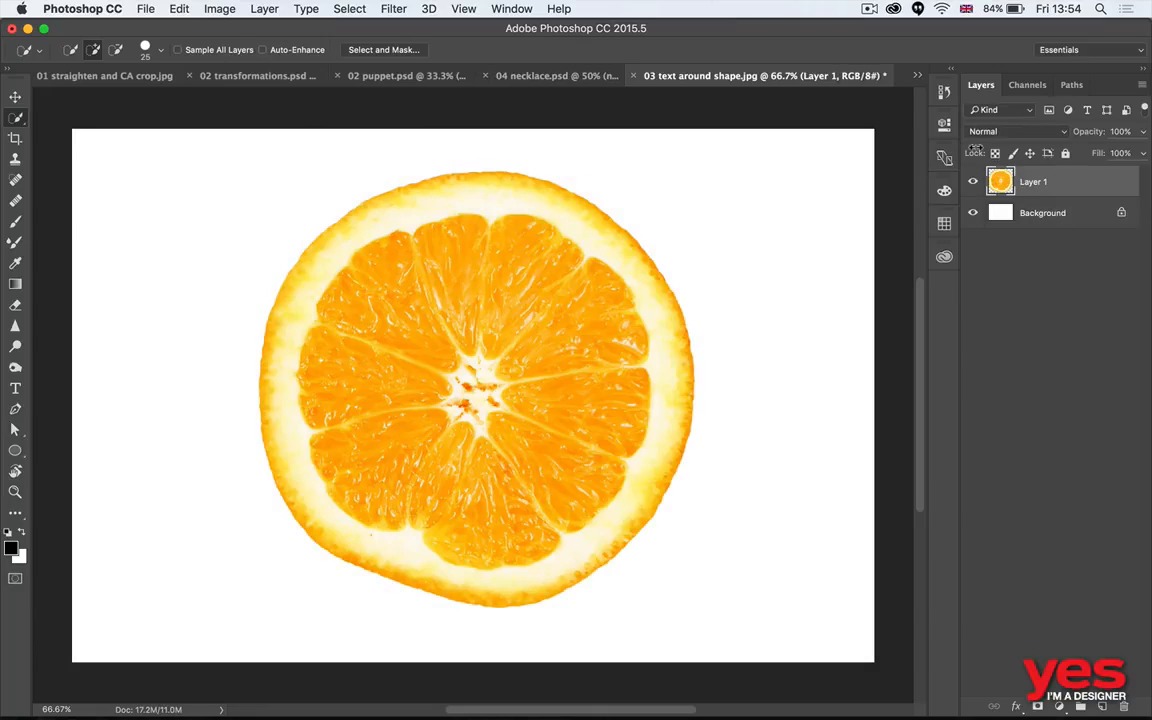
pyautogui.rightClick(985, 178)
pyautogui.click(994, 237)
# - Start a Puppet Warp on the orange slice and place pins around its rind
pyautogui.click(187, 10)
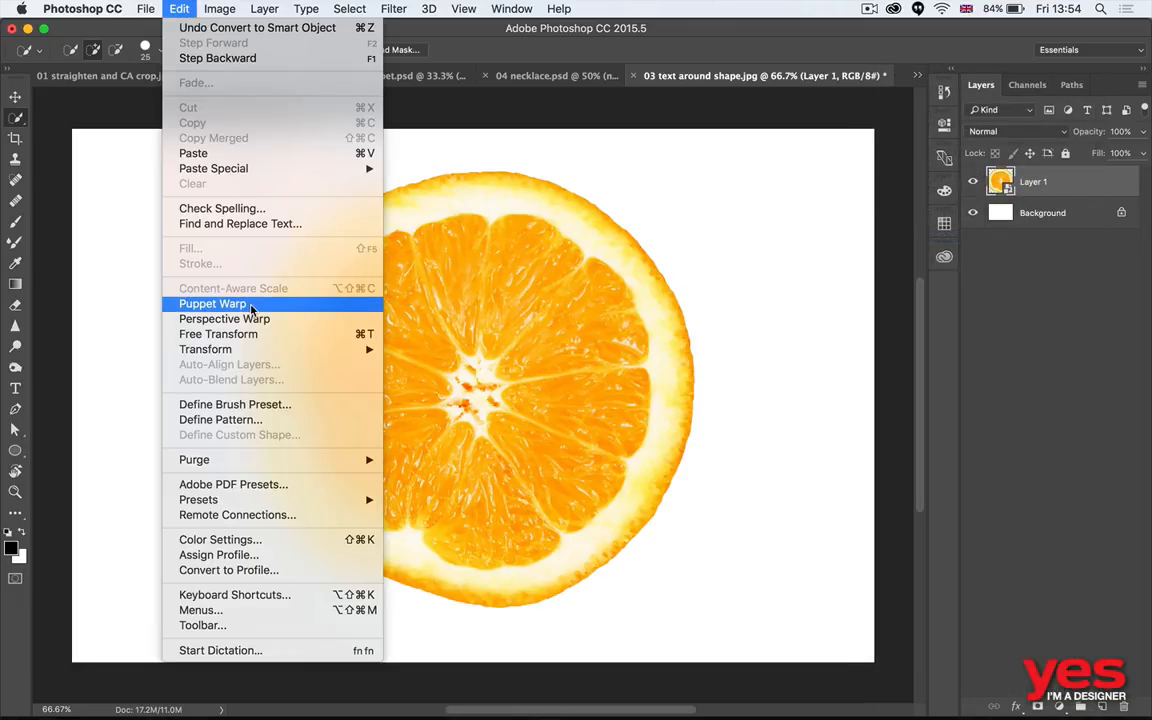
pyautogui.click(229, 274)
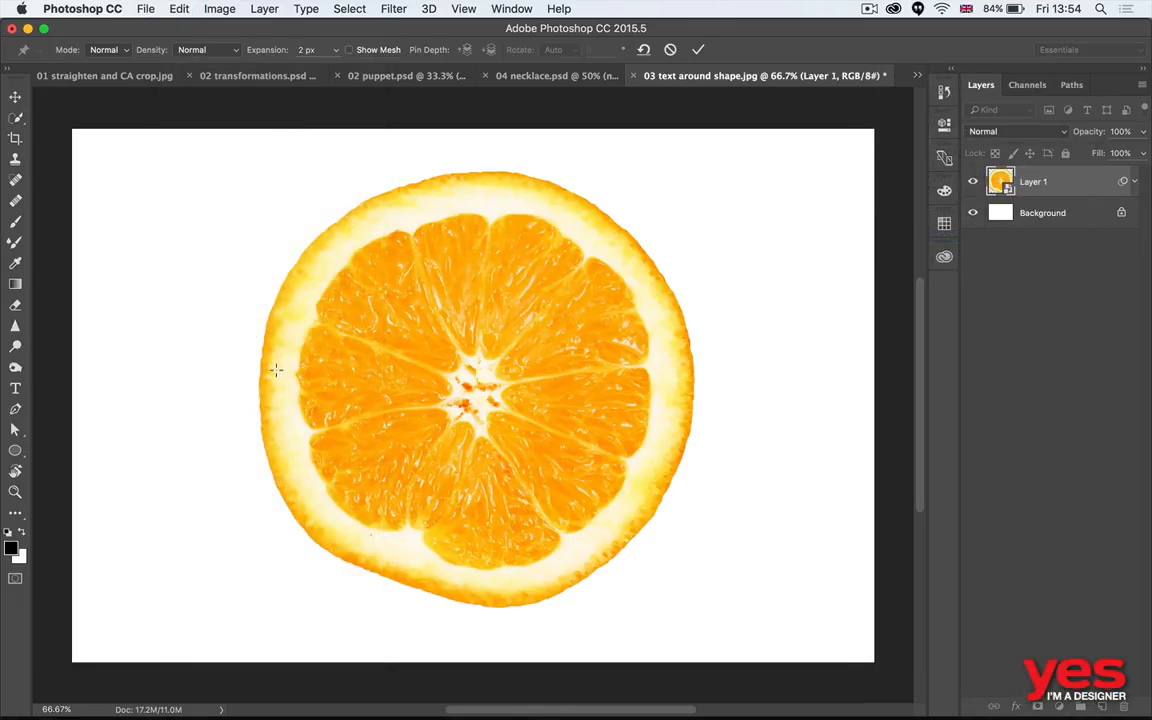
pyautogui.click(275, 370)
pyautogui.click(670, 378)
pyautogui.click(490, 577)
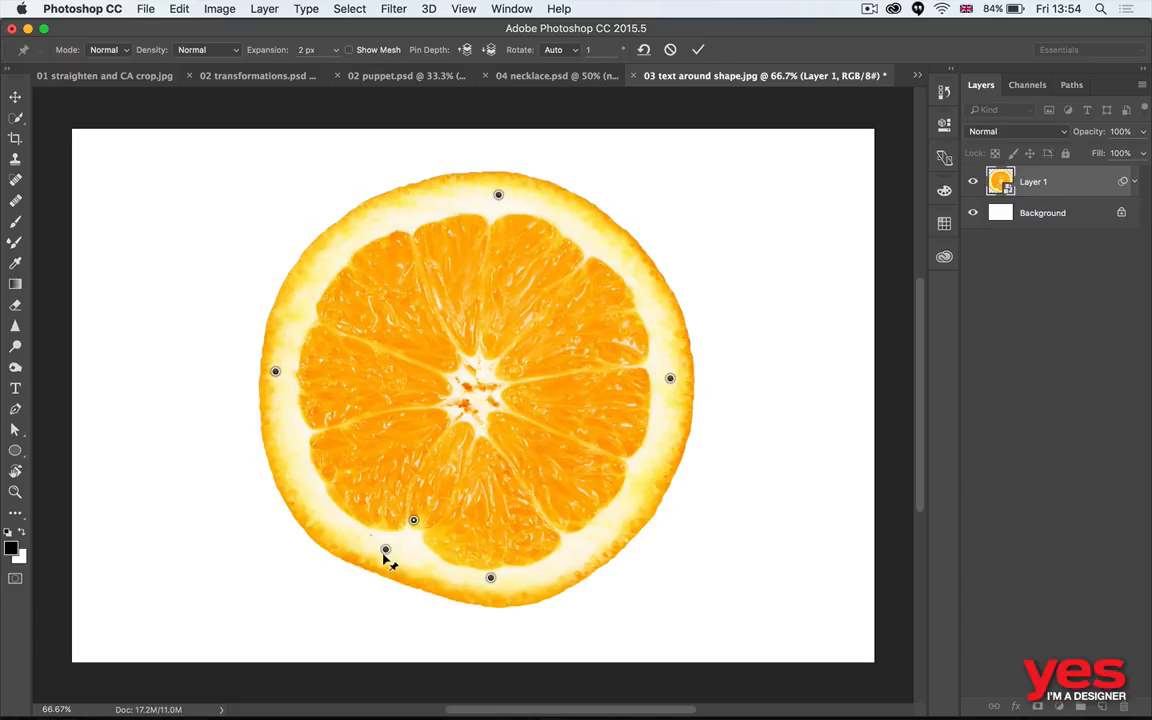
# - Adjust the puppet pins to round out the slice's flattened lower-left edge, add pins along the right rind, and apply the warp
pyautogui.moveTo(385, 551); pyautogui.dragTo(380, 564)
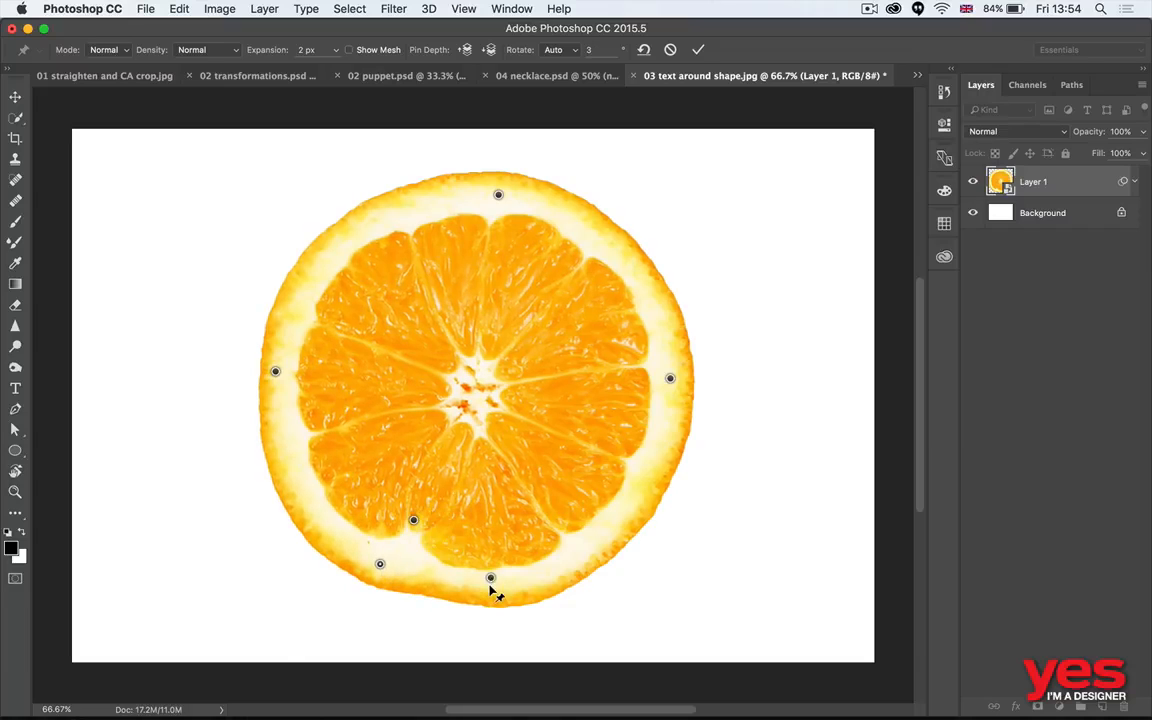
pyautogui.moveTo(490, 585); pyautogui.dragTo(492, 582)
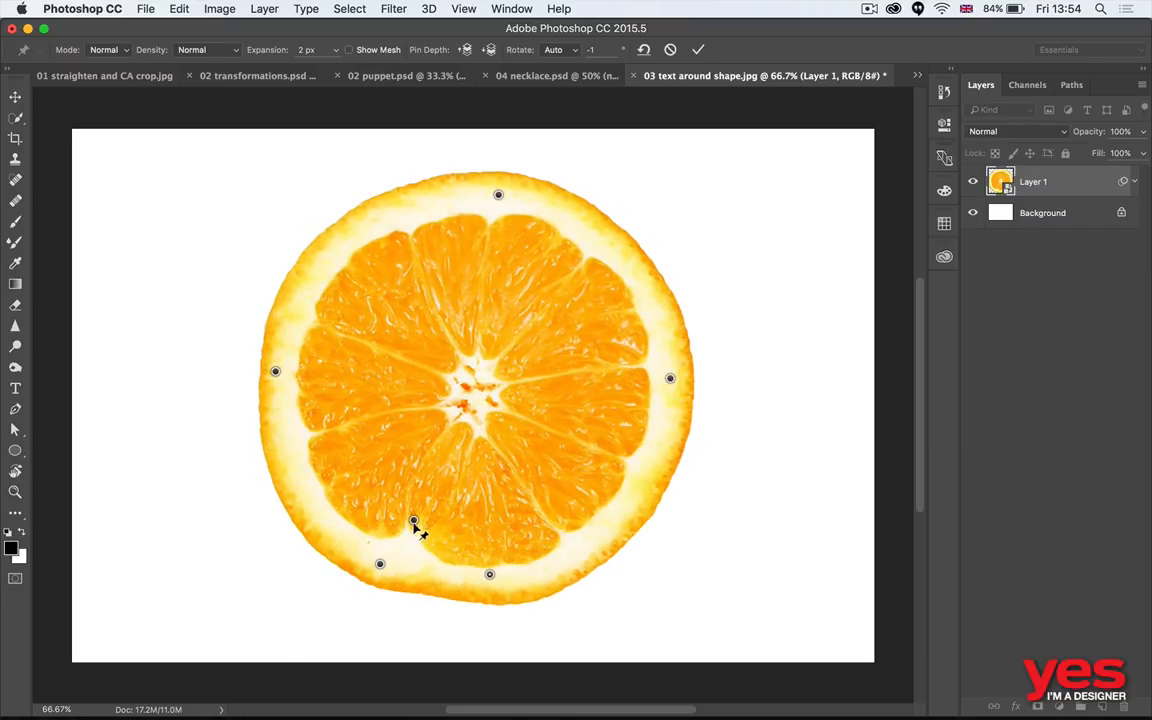
pyautogui.moveTo(413, 523); pyautogui.dragTo(411, 540)
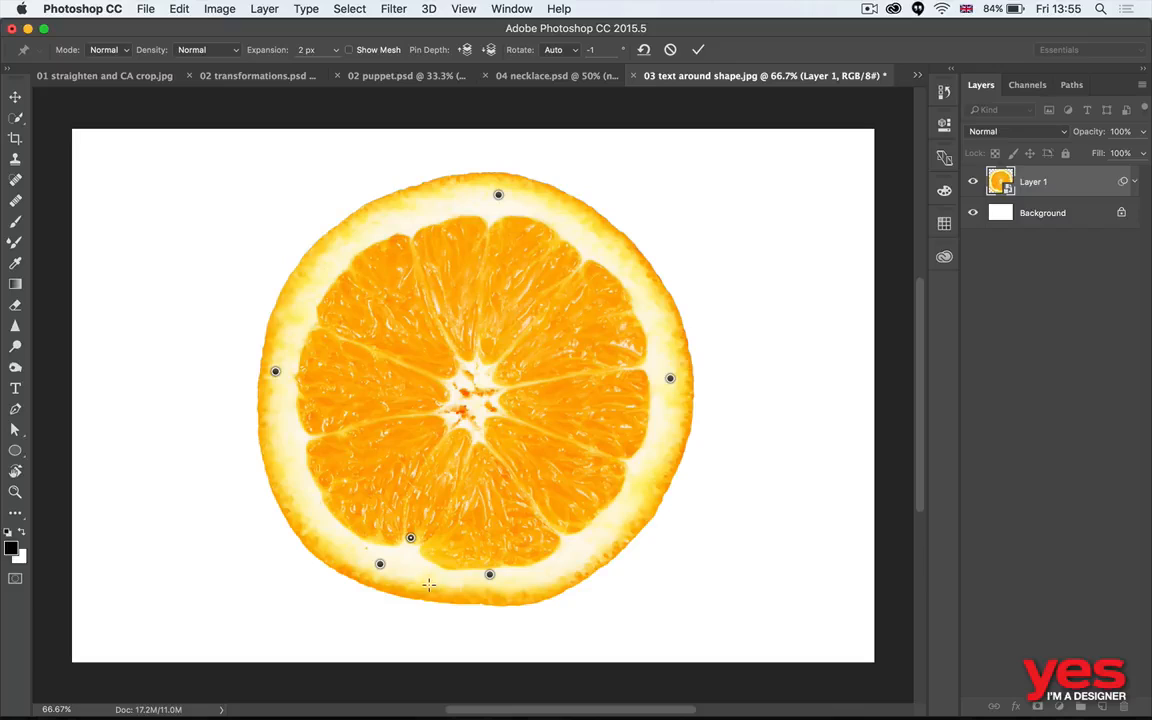
pyautogui.moveTo(428, 584); pyautogui.dragTo(429, 587)
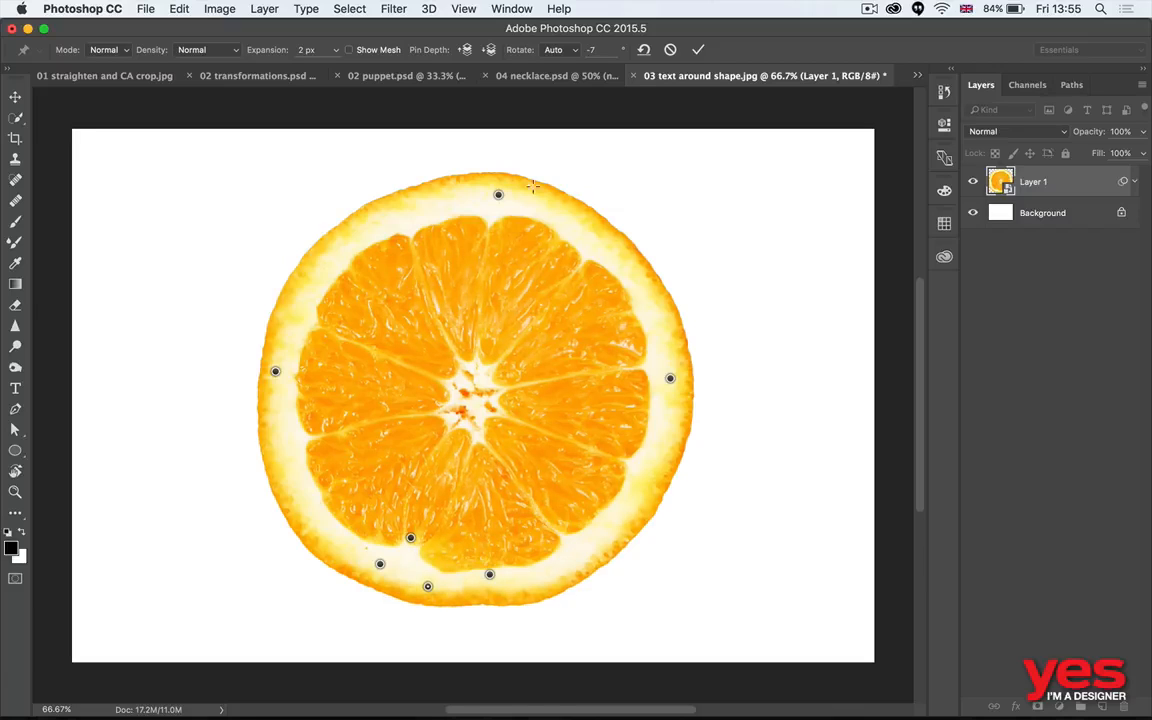
pyautogui.moveTo(612, 243); pyautogui.dragTo(614, 242)
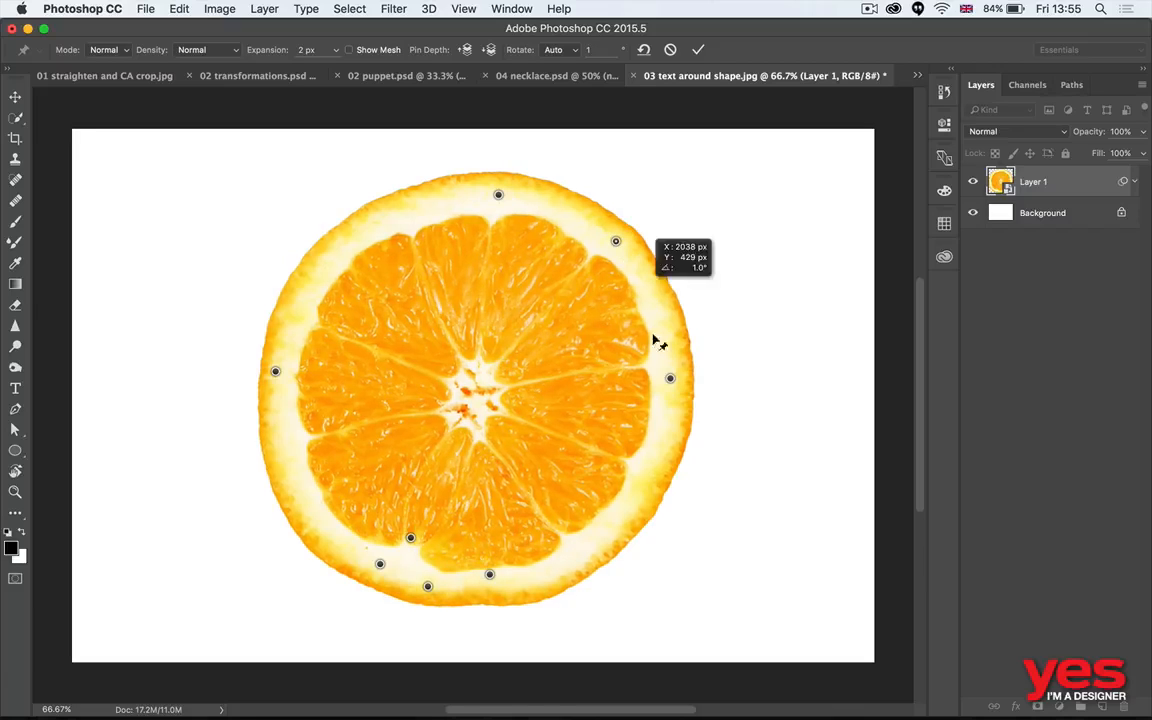
pyautogui.moveTo(619, 527); pyautogui.dragTo(618, 525)
pyautogui.press('Return')
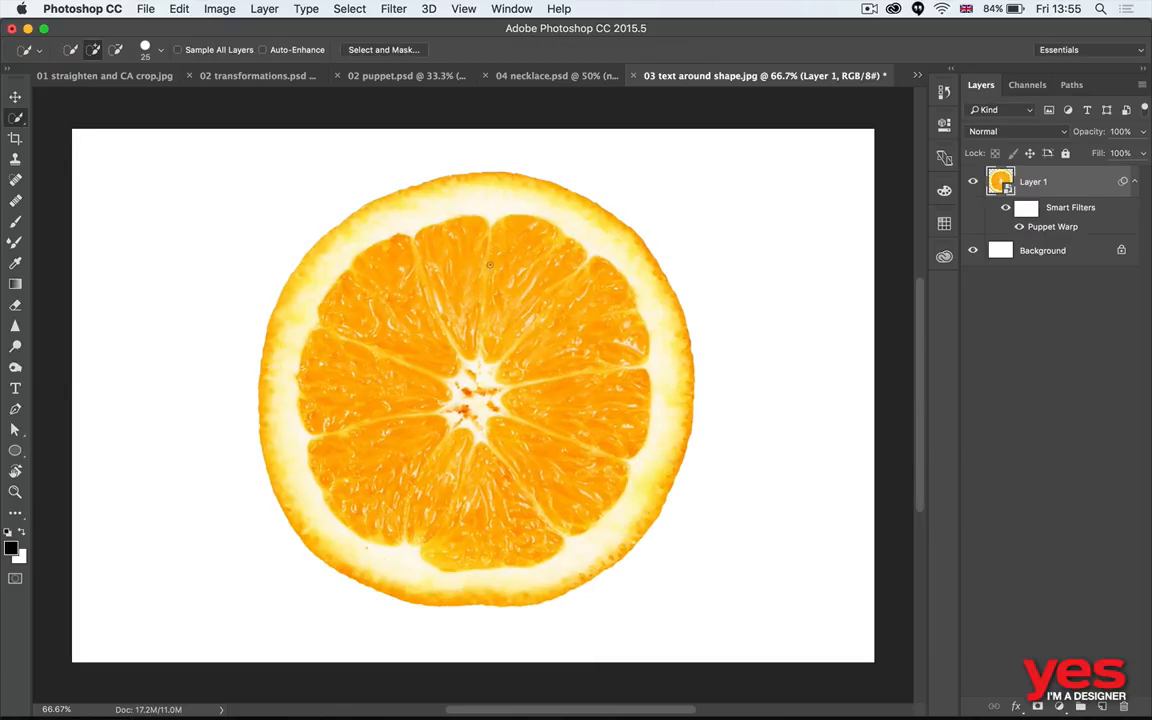
# - Undo and redo the orange slice's warp to compare its outline before and after
pyautogui.press('super+z')
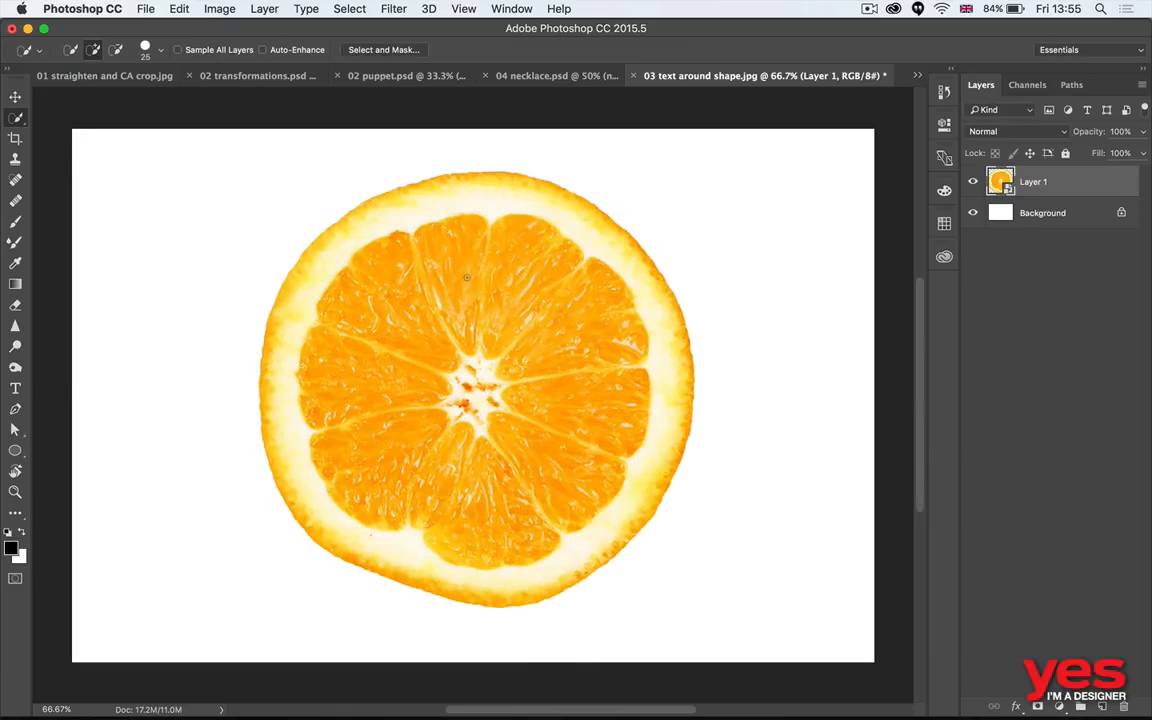
pyautogui.press('super+z')
# - Switch to Adobe Bridge and open 05 face_change.psd in Photoshop
pyautogui.press('super+Tab')
pyautogui.click(399, 360)
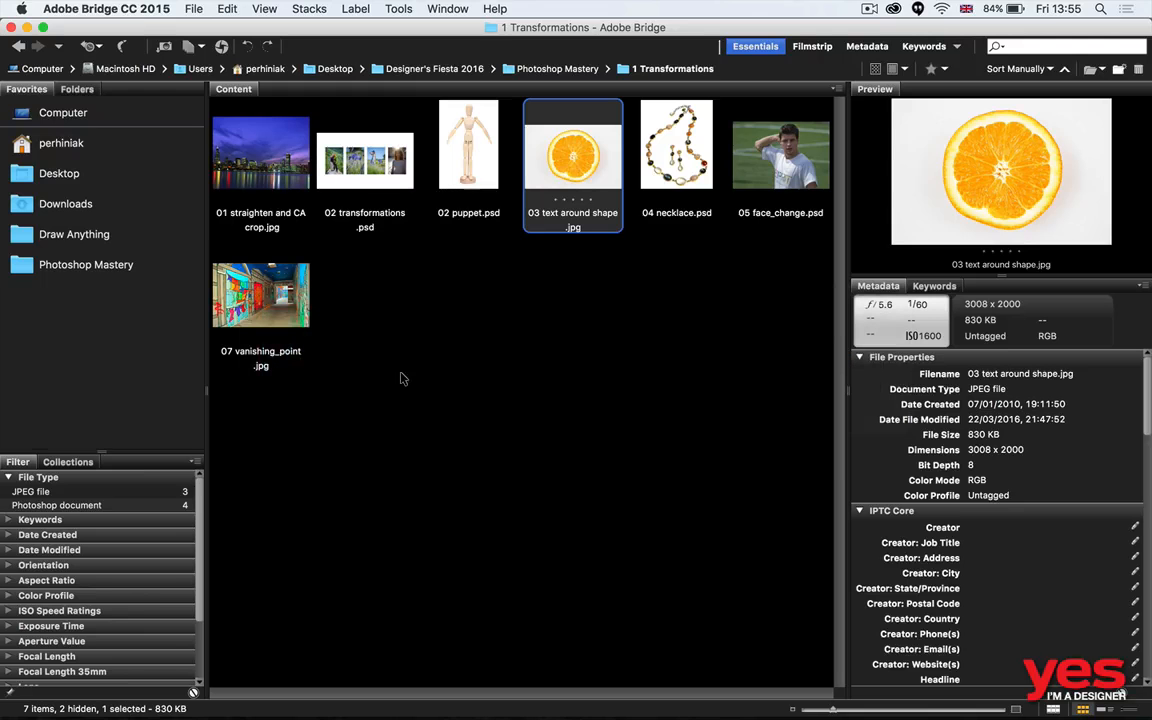
pyautogui.press('Right')
pyautogui.press('Right')
pyautogui.press('super+o')
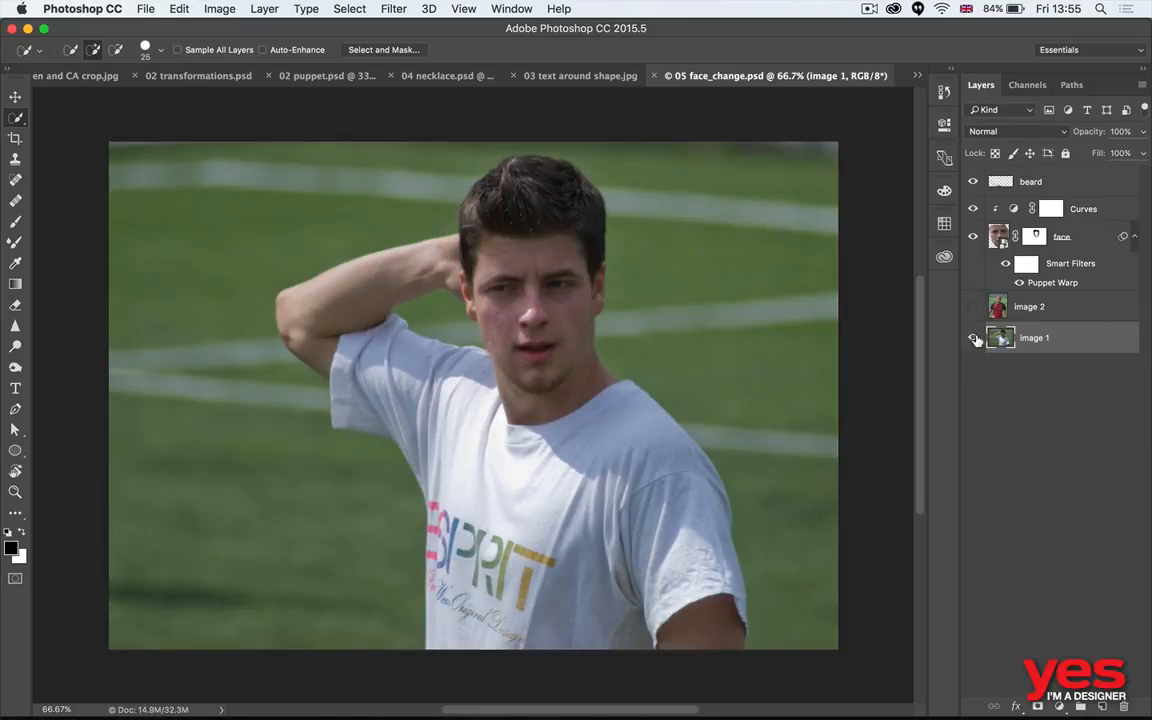
# - Compare the image 1 layer alone with the full composite, and view the face layer's Puppet Warp pins
pyautogui.keyDown('alt'); pyautogui.click(972, 340); pyautogui.keyUp('alt')
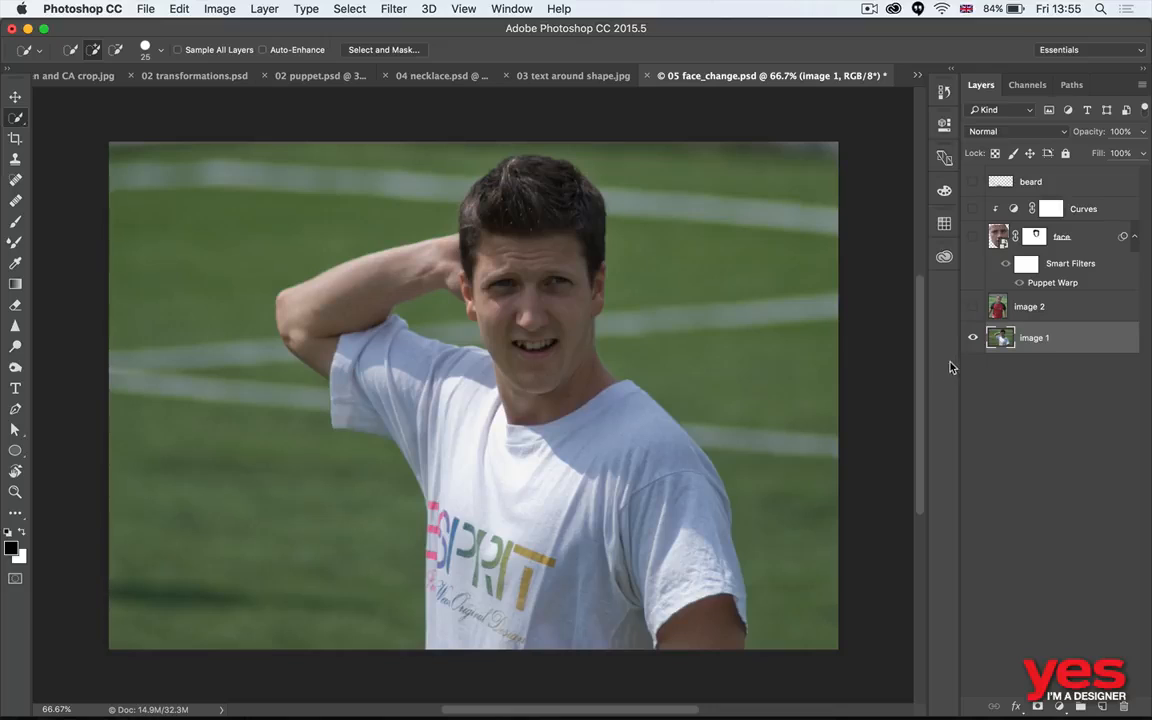
pyautogui.keyDown('alt'); pyautogui.click(973, 340); pyautogui.keyUp('alt')
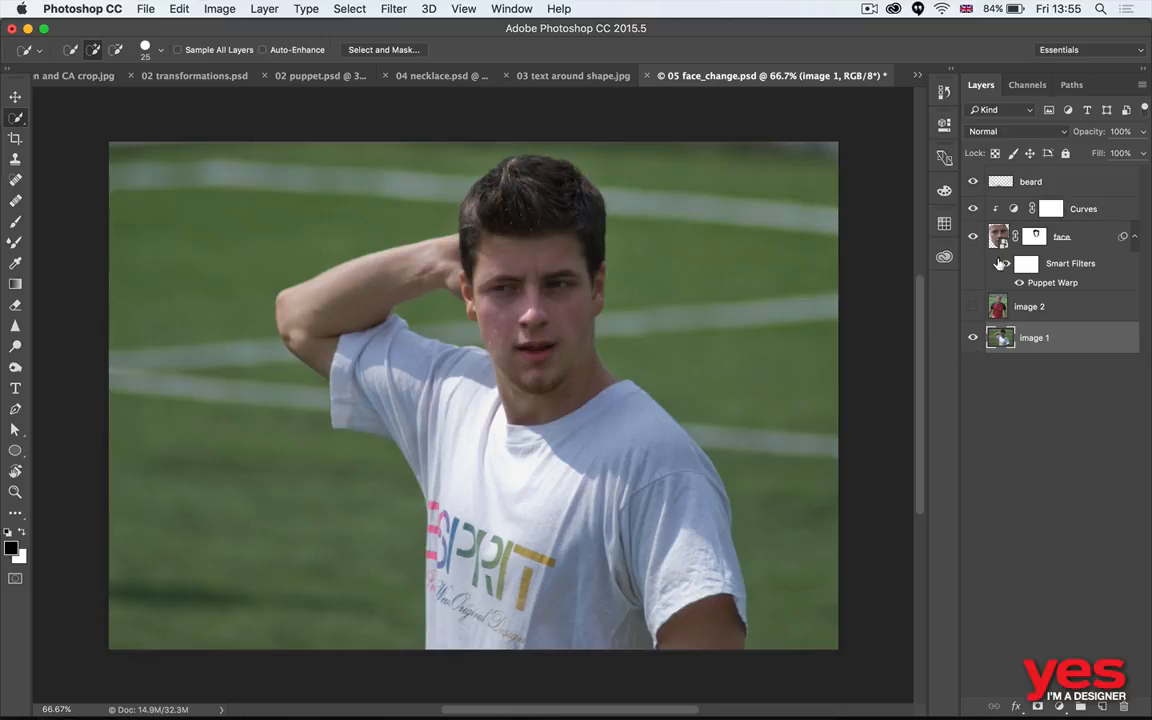
pyautogui.doubleClick(1031, 286)
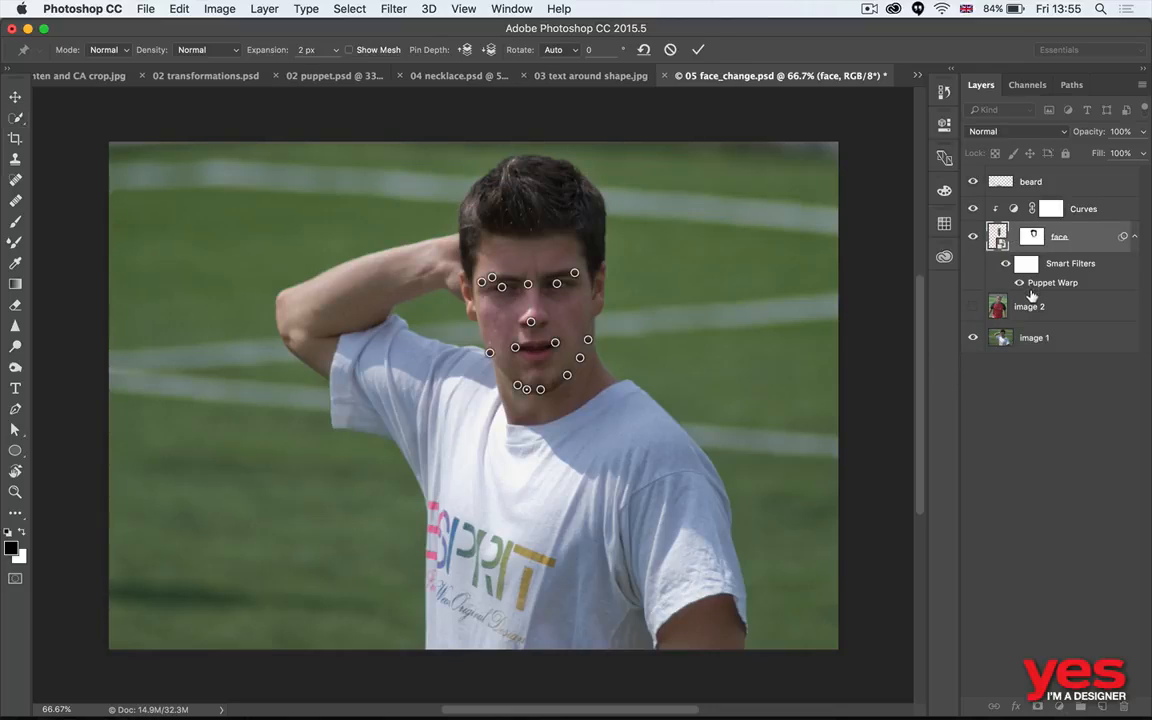
pyautogui.press('Return')
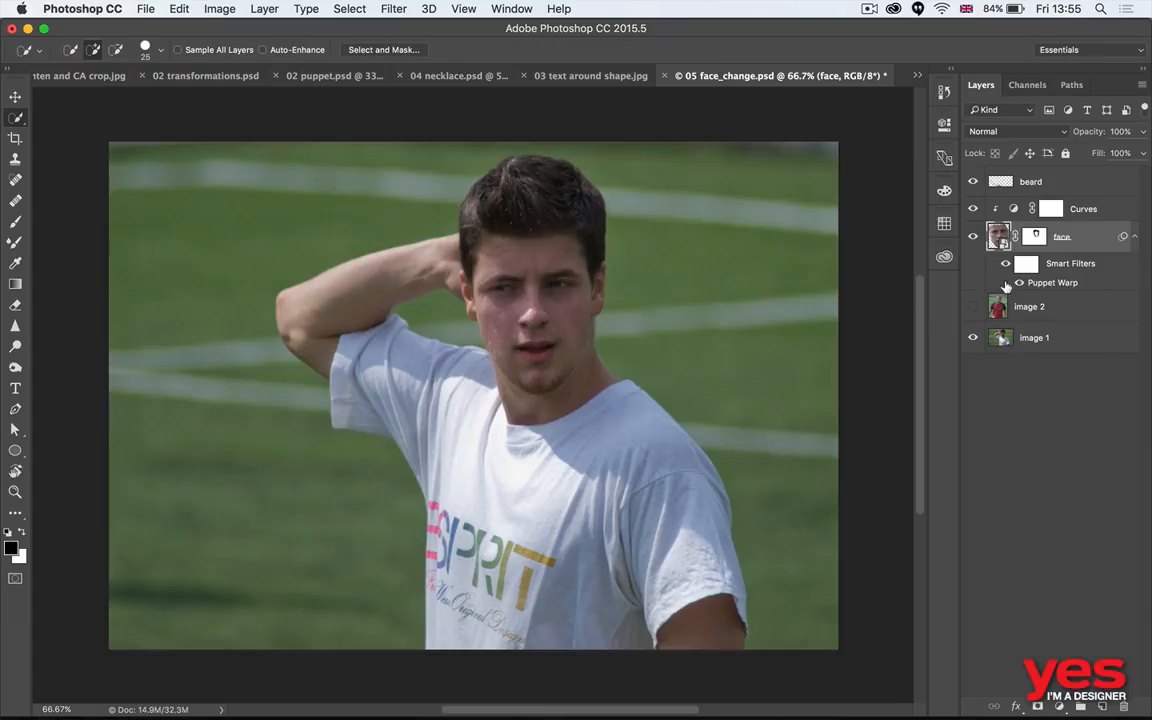
# - Compare the face up close with its smart filters off and on, and inspect its Puppet Warp pins again
pyautogui.press('z')
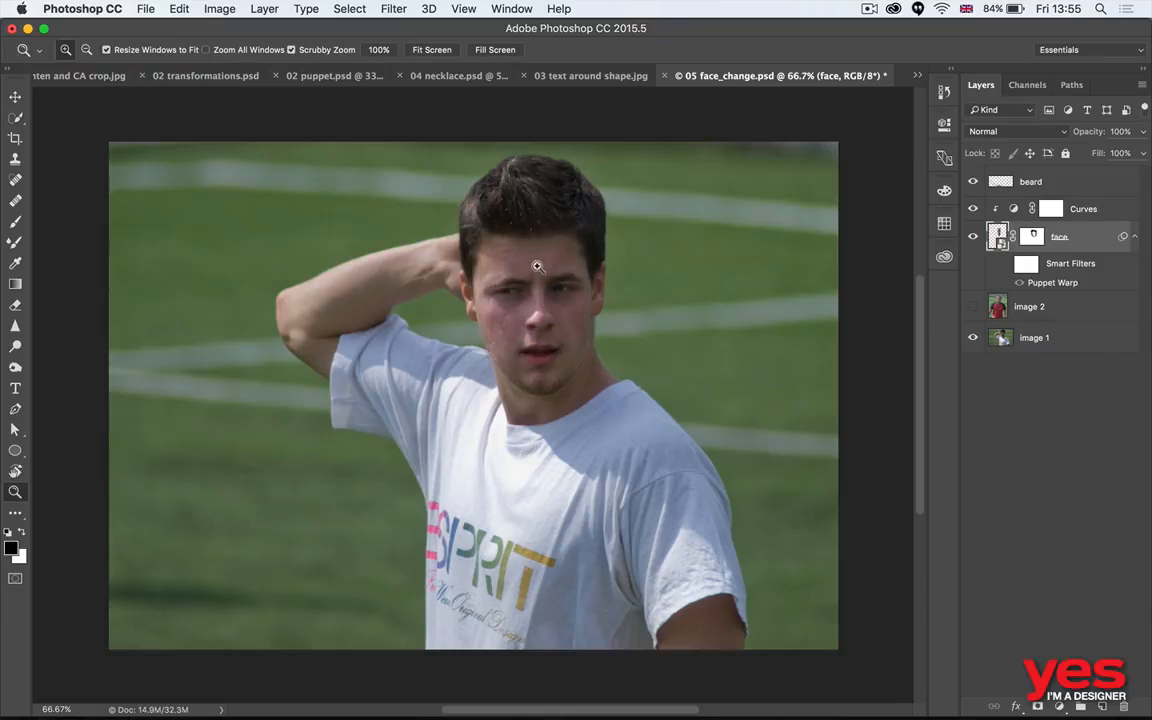
pyautogui.moveTo(532, 265); pyautogui.dragTo(596, 272)
pyautogui.press('w')
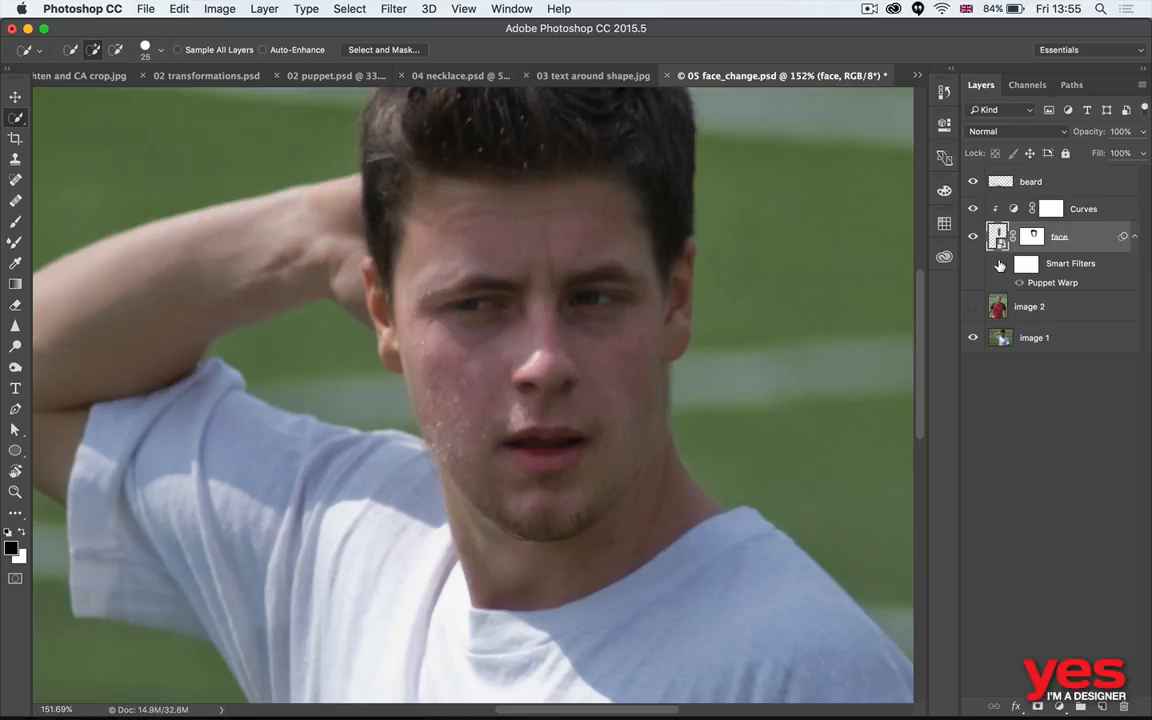
pyautogui.click(1001, 264)
pyautogui.doubleClick(1045, 282)
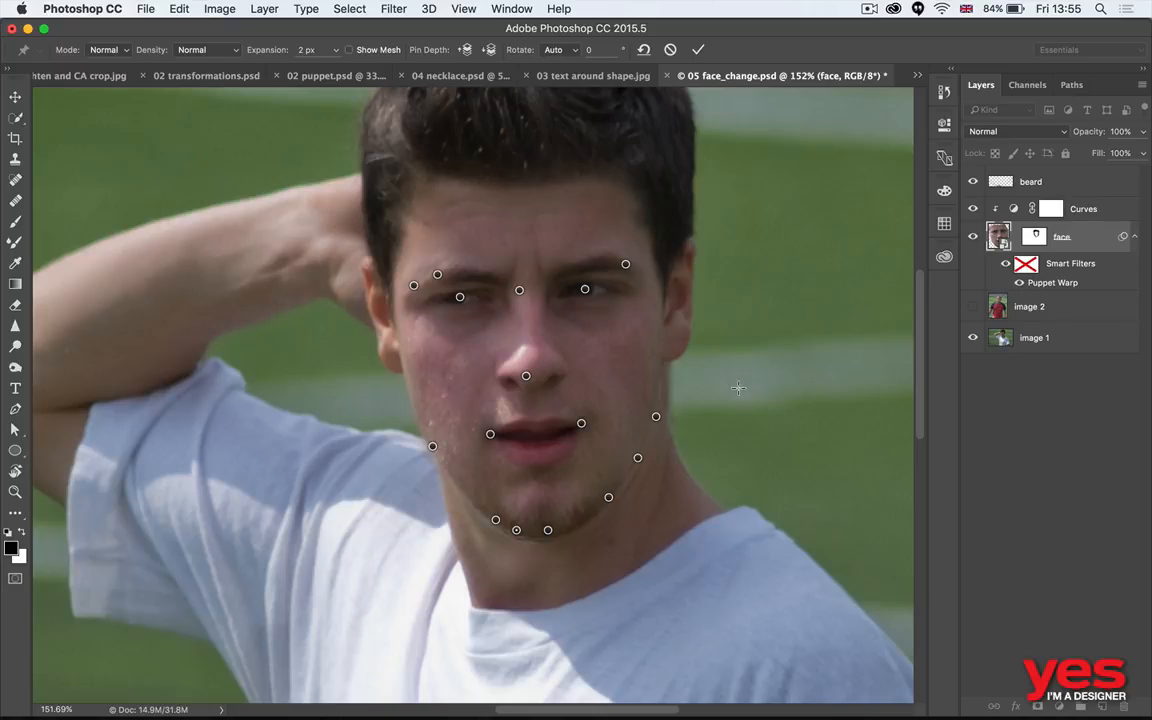
pyautogui.press('Return')
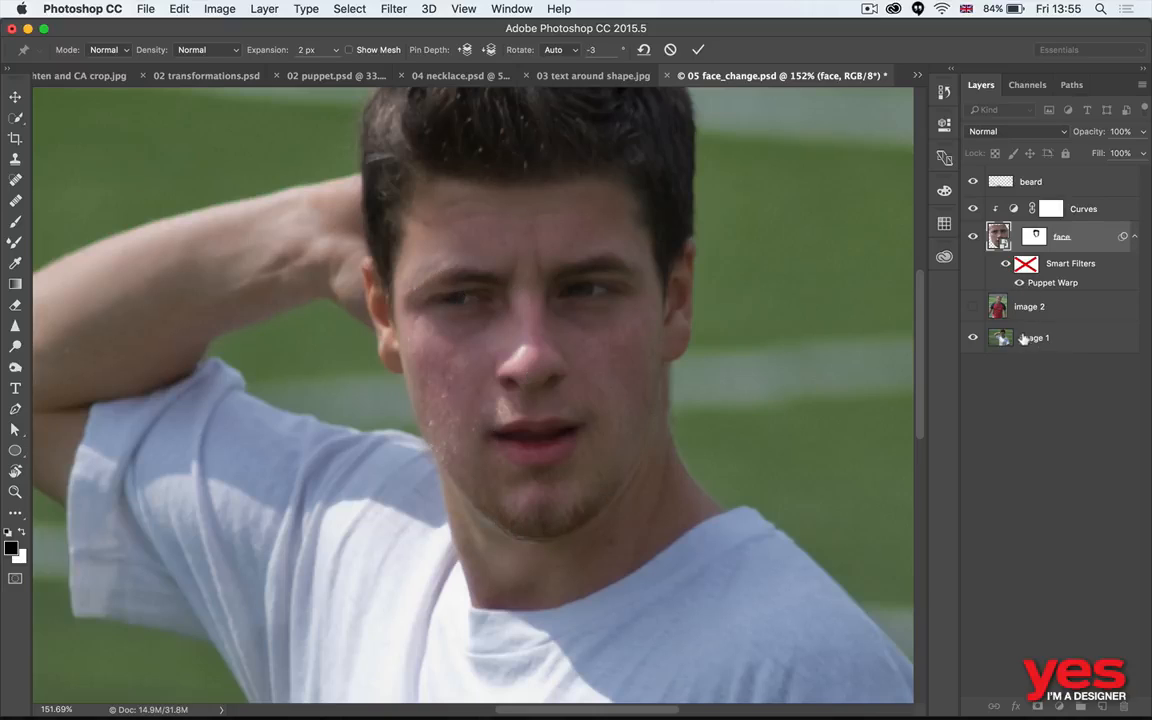
# - Close 05 face_change.psd without saving the changes
pyautogui.press('w')
pyautogui.press('super+0')
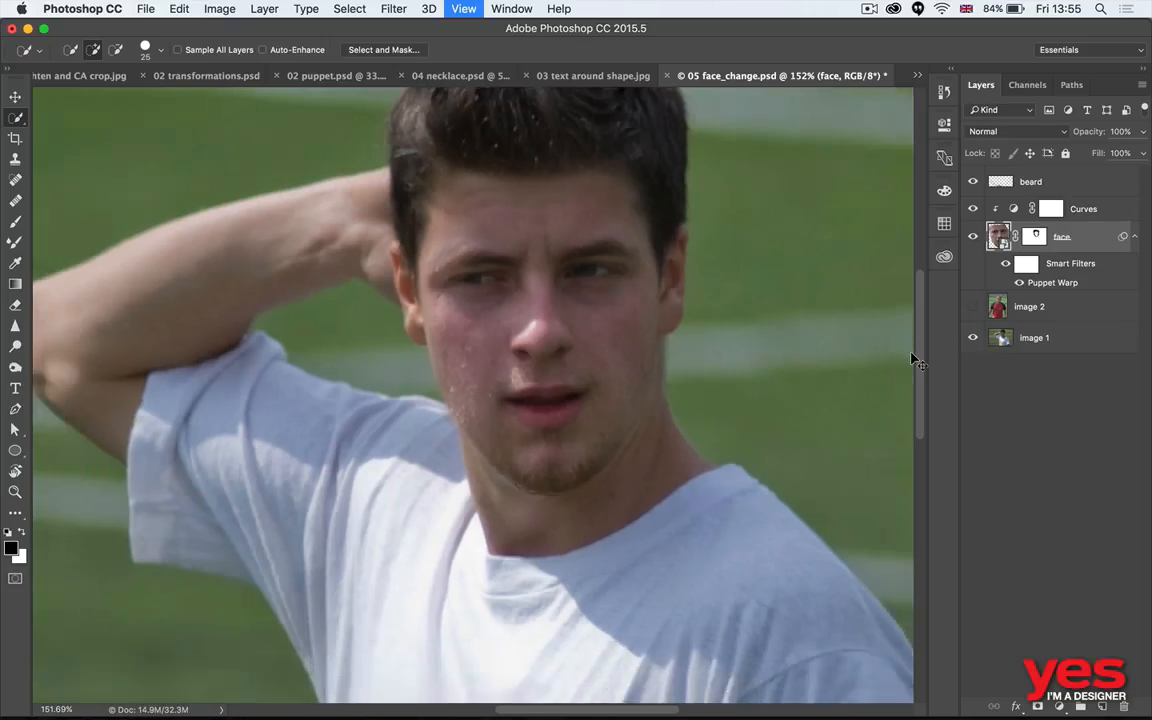
pyautogui.press('super+w')
pyautogui.click(528, 263)
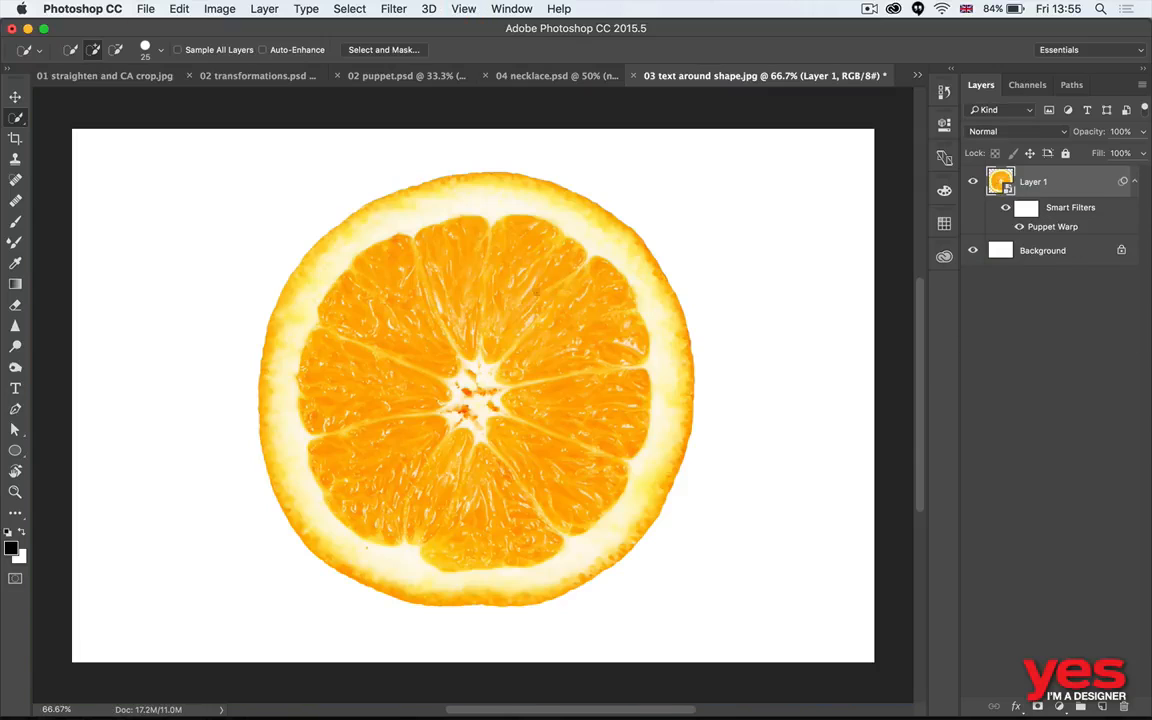
# - Return to Adobe Bridge, go to the 2 Smart Objects folder, and open 01 iphone.psd in Photoshop
pyautogui.press('super+Tab')
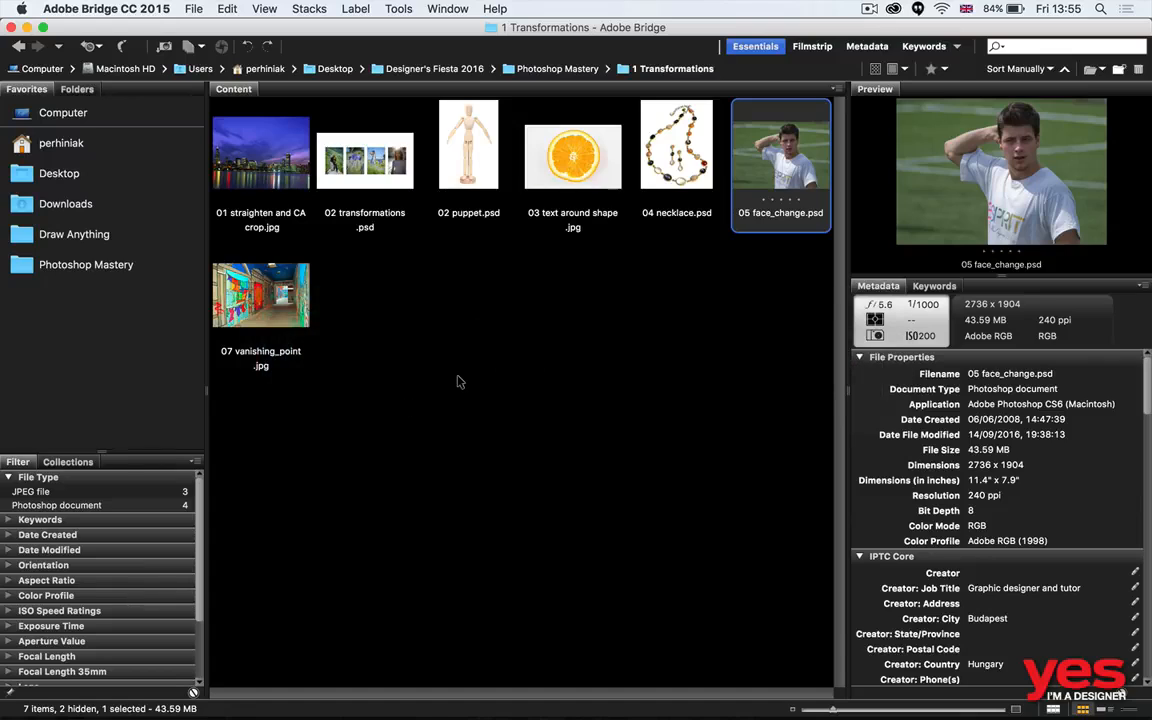
pyautogui.press('super+Up')
pyautogui.press('Right')
pyautogui.press('super+Down')
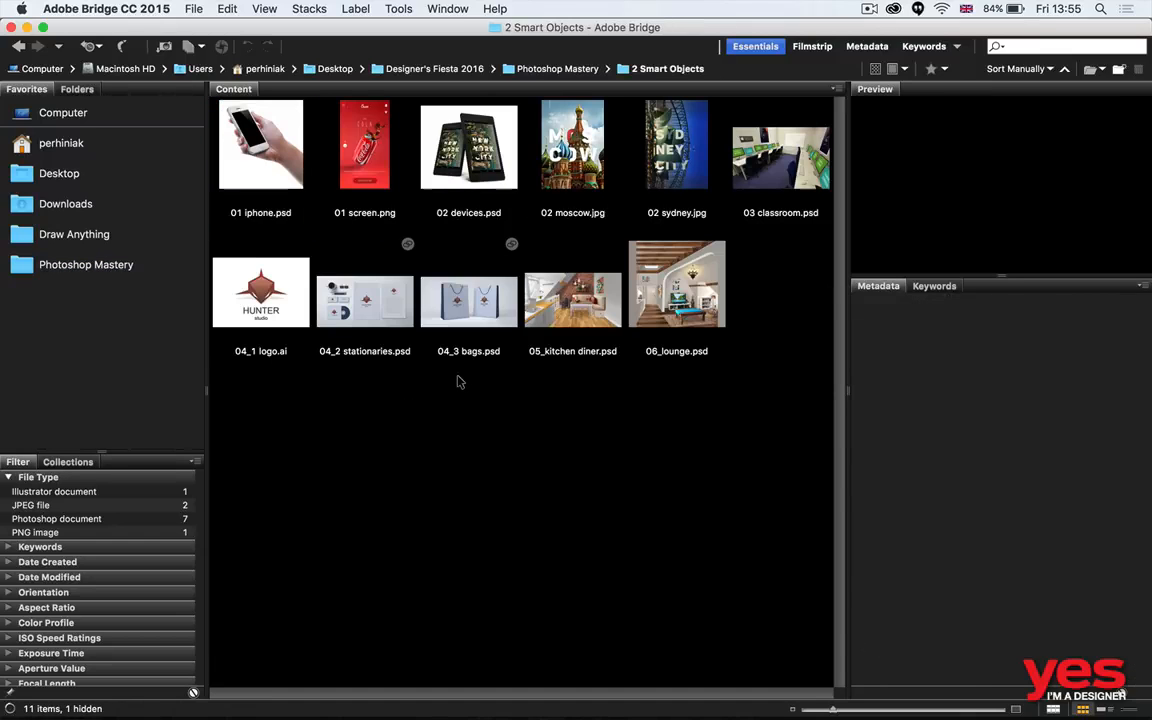
pyautogui.press('Right')
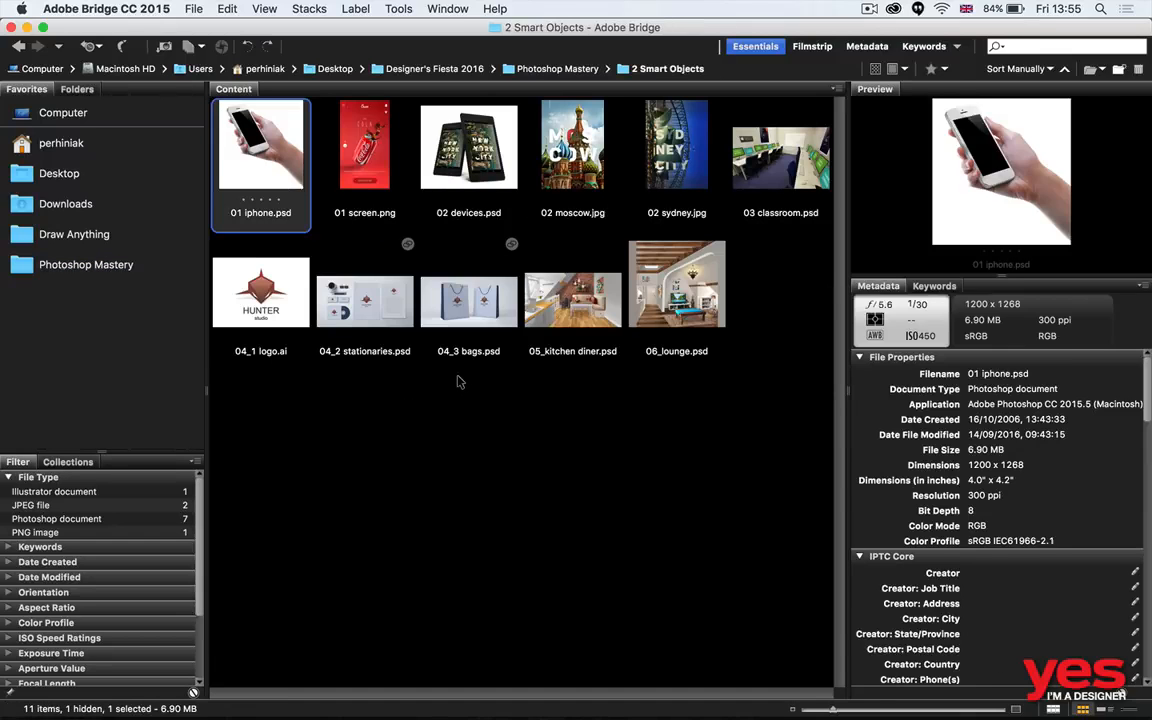
pyautogui.press('super+Tab')
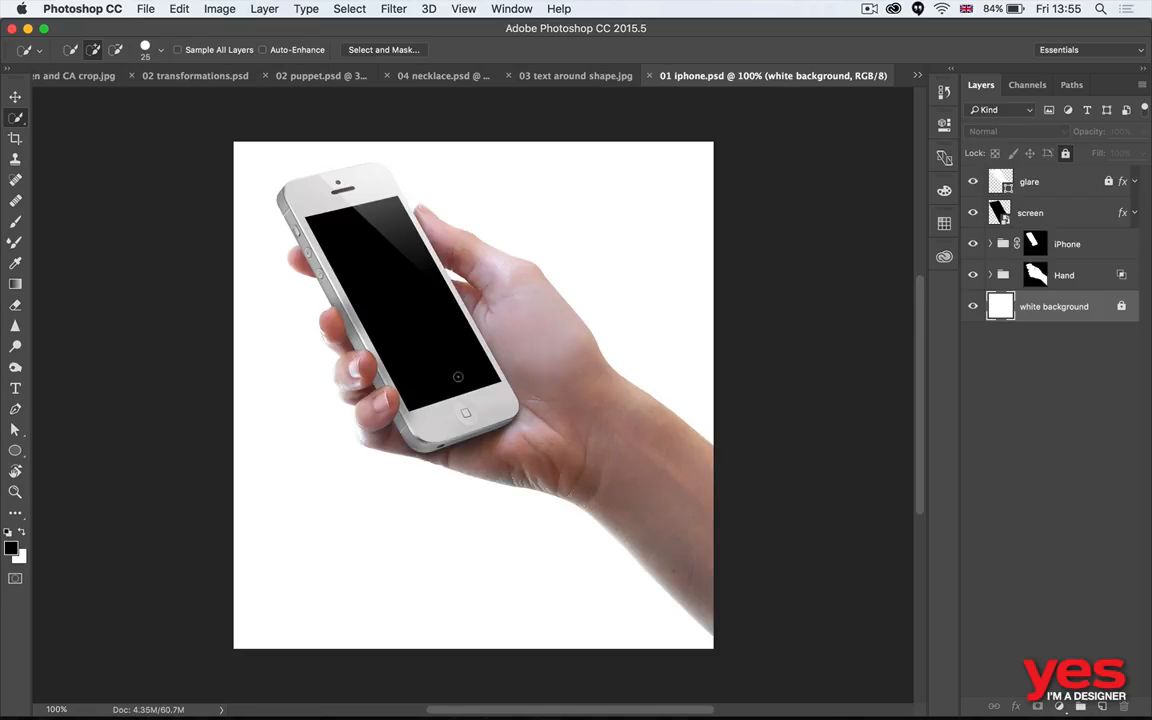
# - Fit the phone image in the view and toggle the screen layer's visibility to see what it covers
pyautogui.press('v')
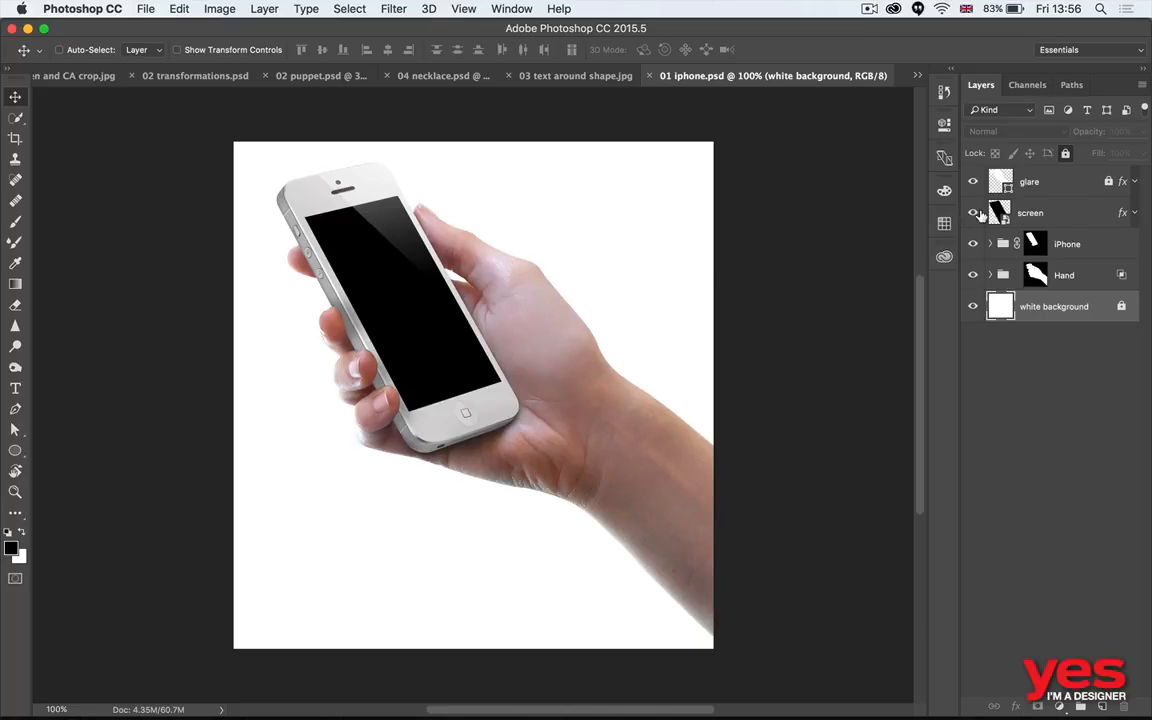
pyautogui.press('super+0')
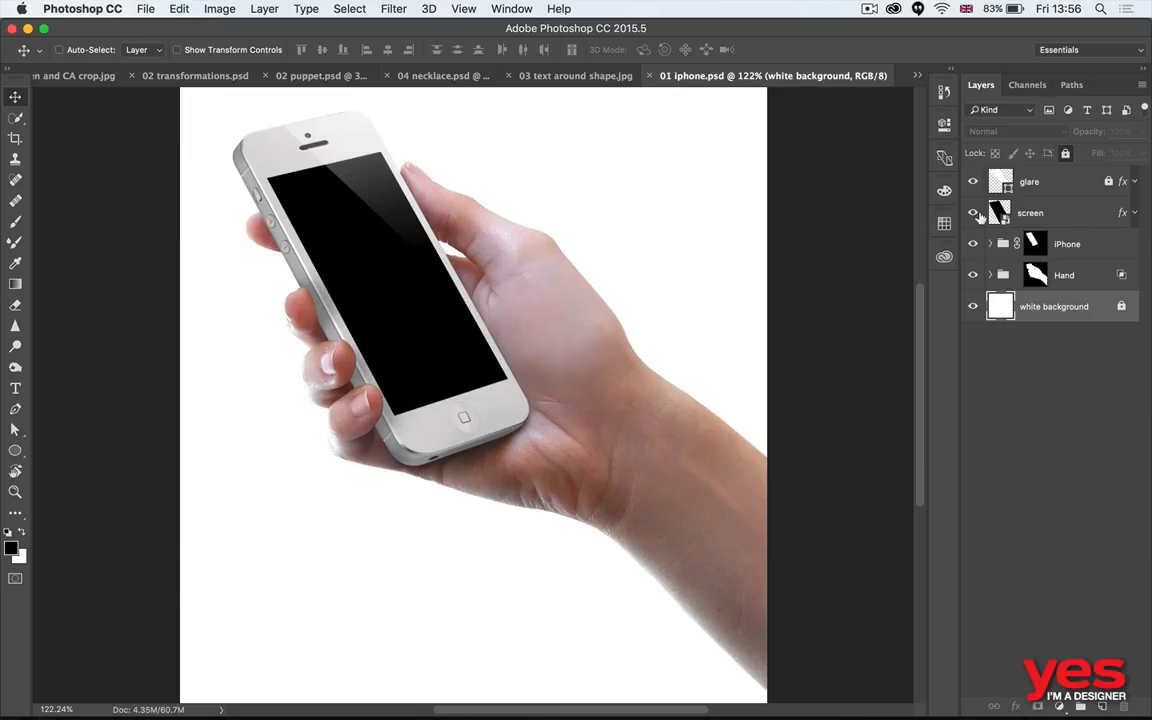
pyautogui.click(973, 213)
pyautogui.click(973, 213)
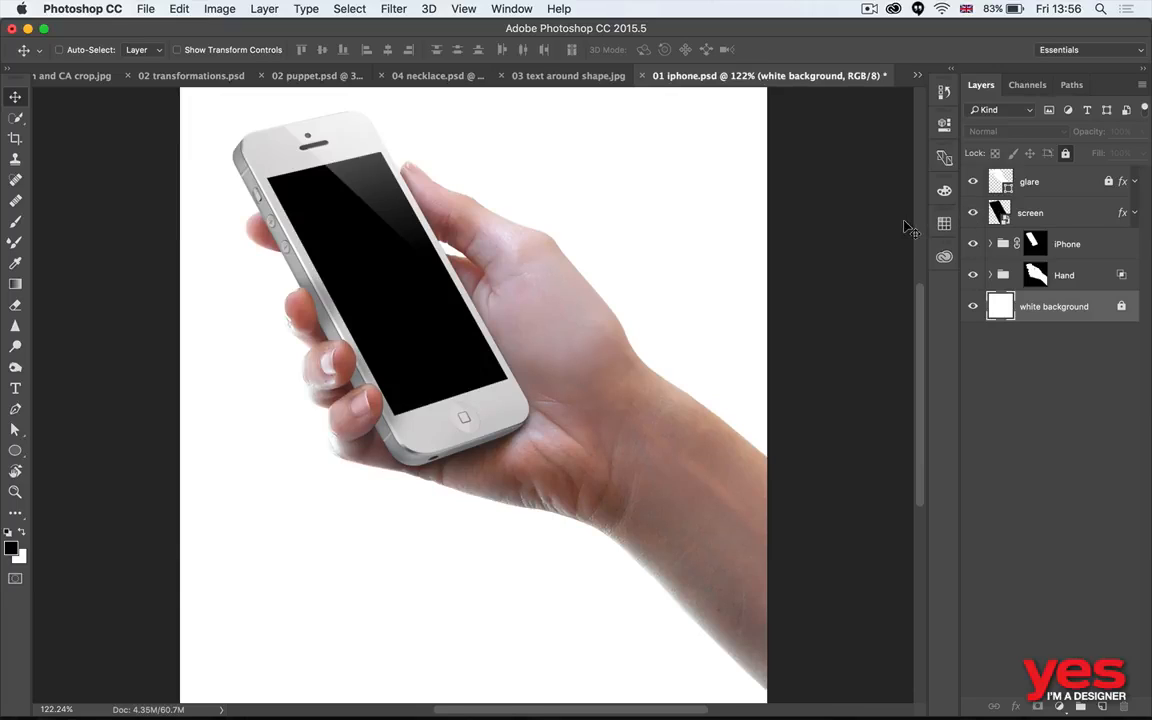
pyautogui.click(973, 213)
pyautogui.click(973, 213)
# - Open the contents of the screen layer's smart object for editing
pyautogui.click(997, 218)
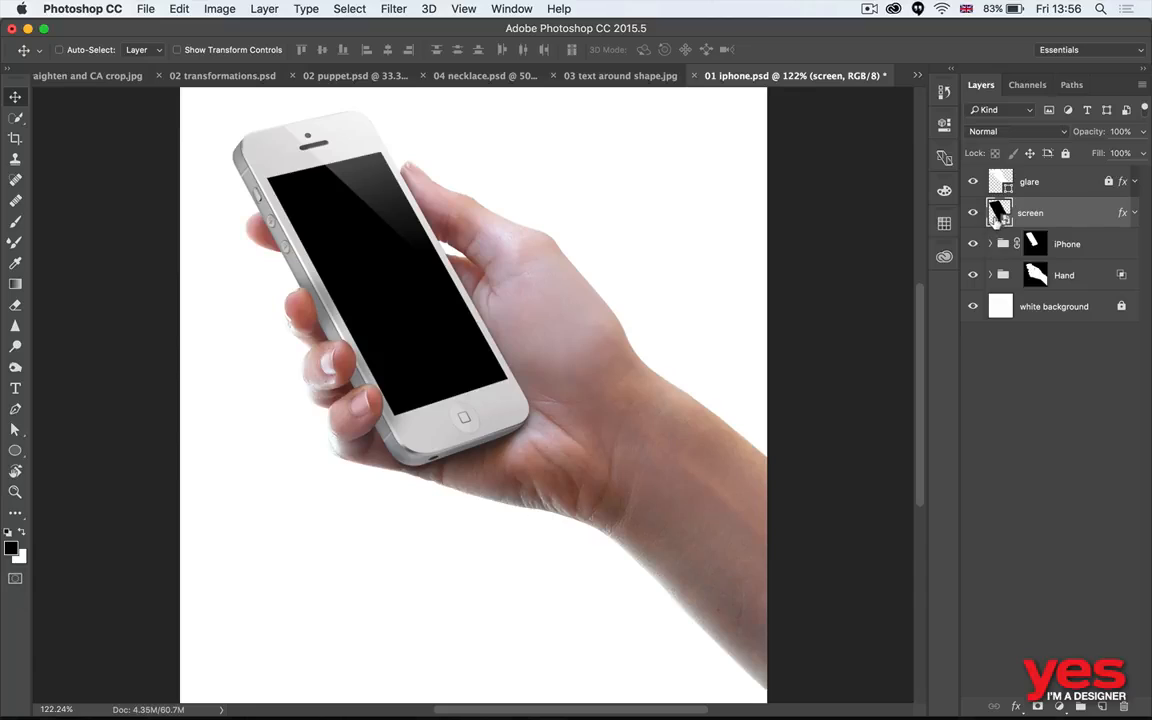
pyautogui.doubleClick(999, 212)
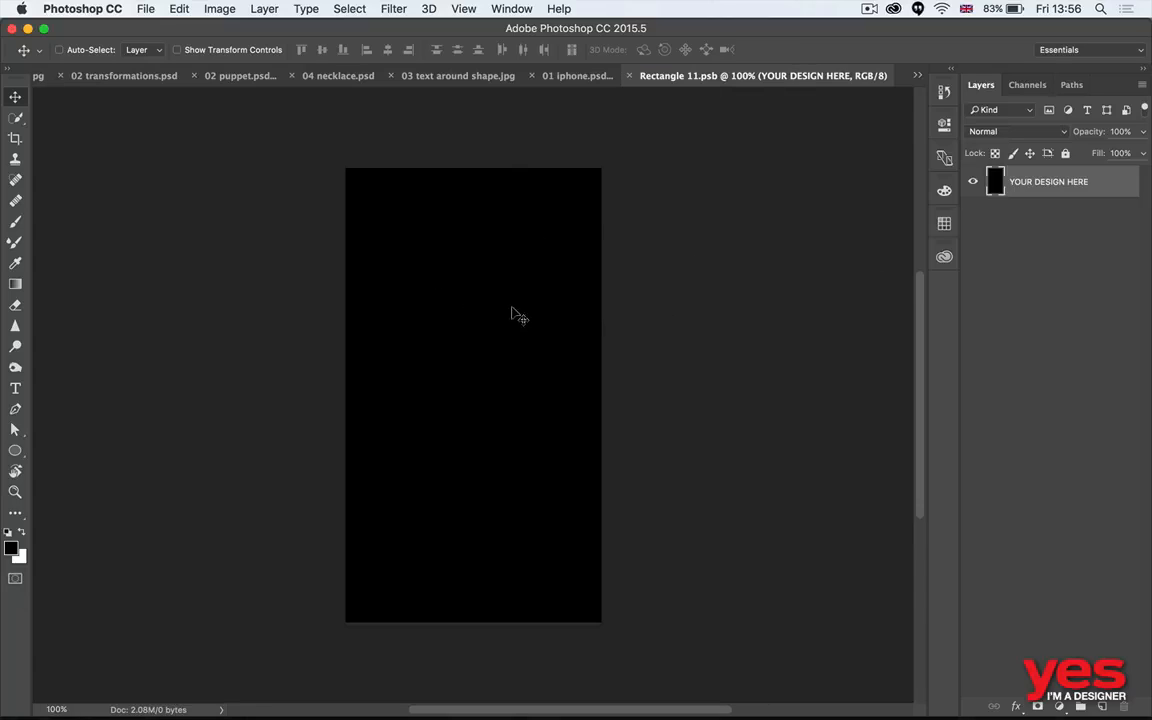
# - Look at the phone mockup in 01 iphone.psd and return to its screen contents in Rectangle 11.psb
pyautogui.click(570, 76)
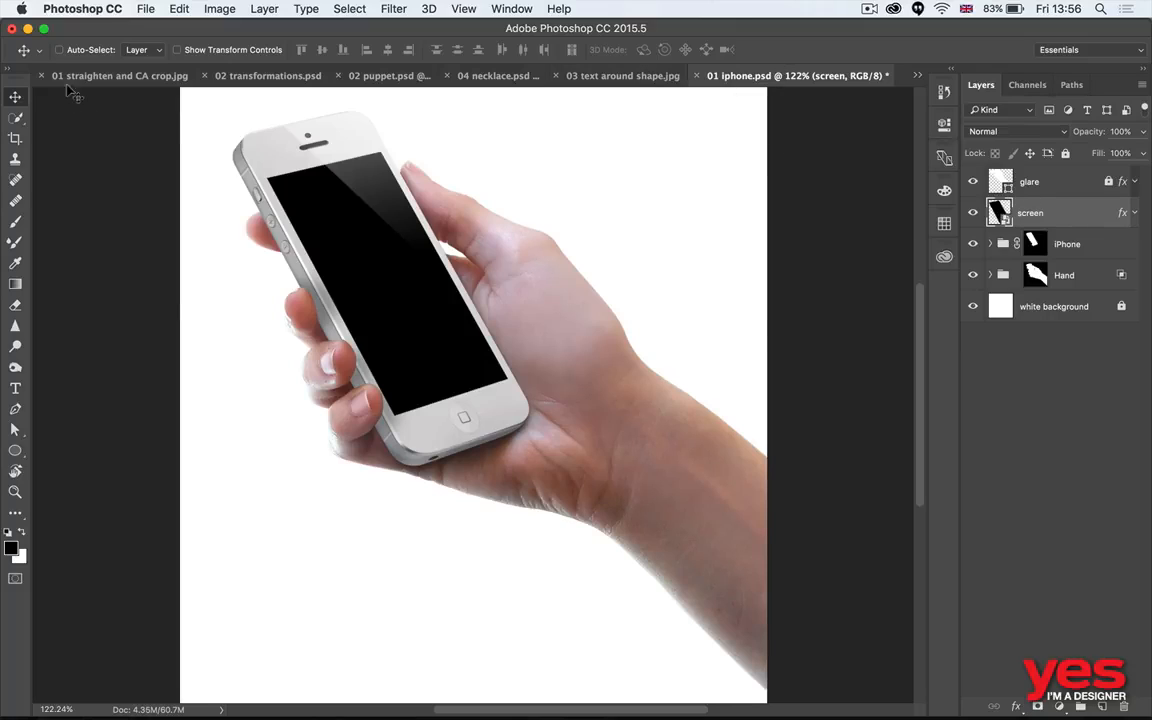
pyautogui.click(615, 78)
pyautogui.click(917, 75)
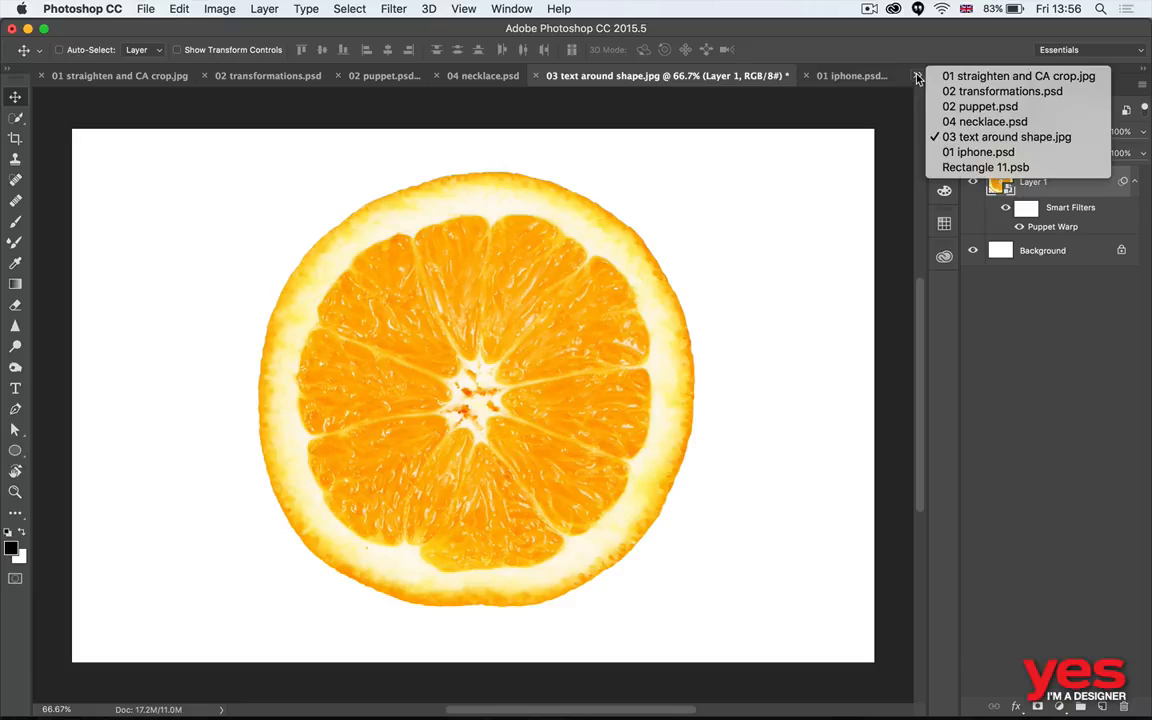
pyautogui.click(984, 167)
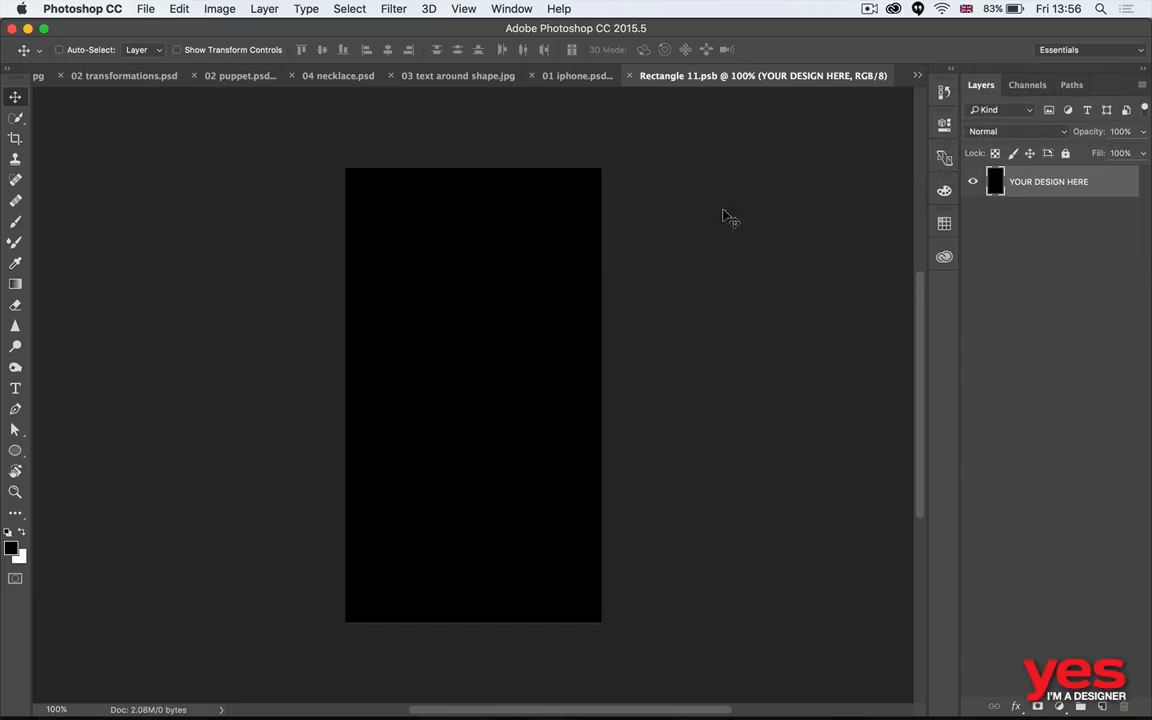
# - Place 01 screen.png from Adobe Bridge into the screen contents, save them, and return to 01 iphone.psd to view the updated mockup
pyautogui.press('super+Tab')
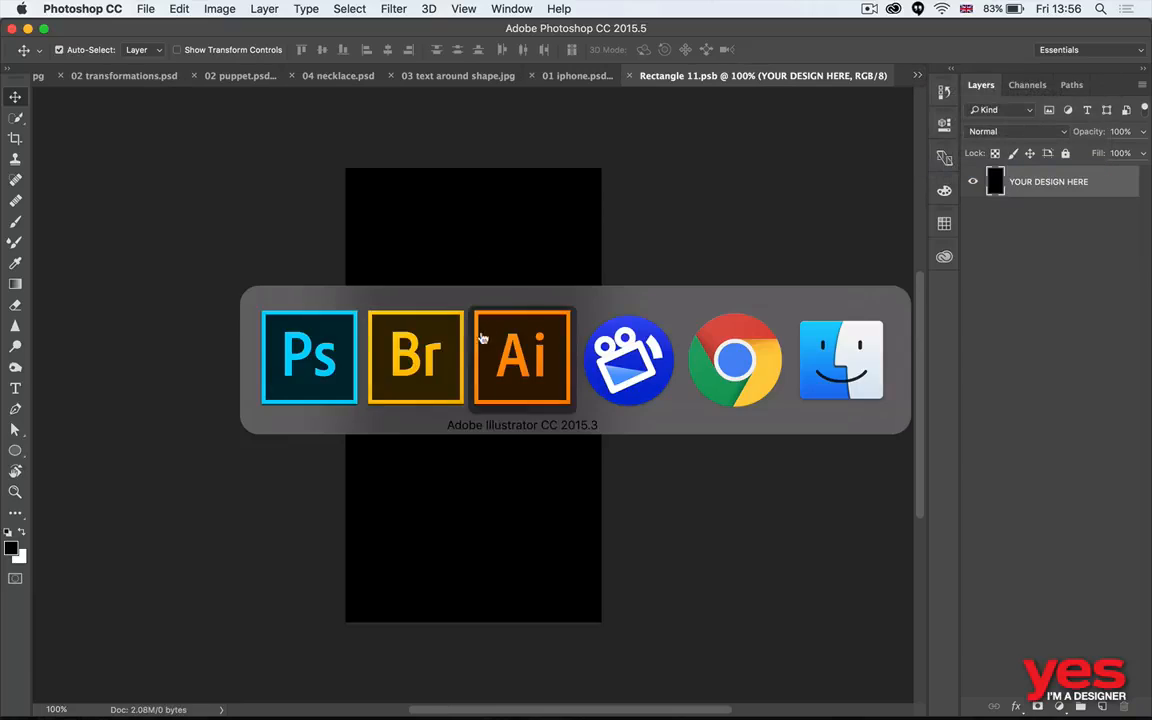
pyautogui.moveTo(342, 160); pyautogui.dragTo(501, 381)
pyautogui.press('super+Tab')
pyautogui.press('Return')
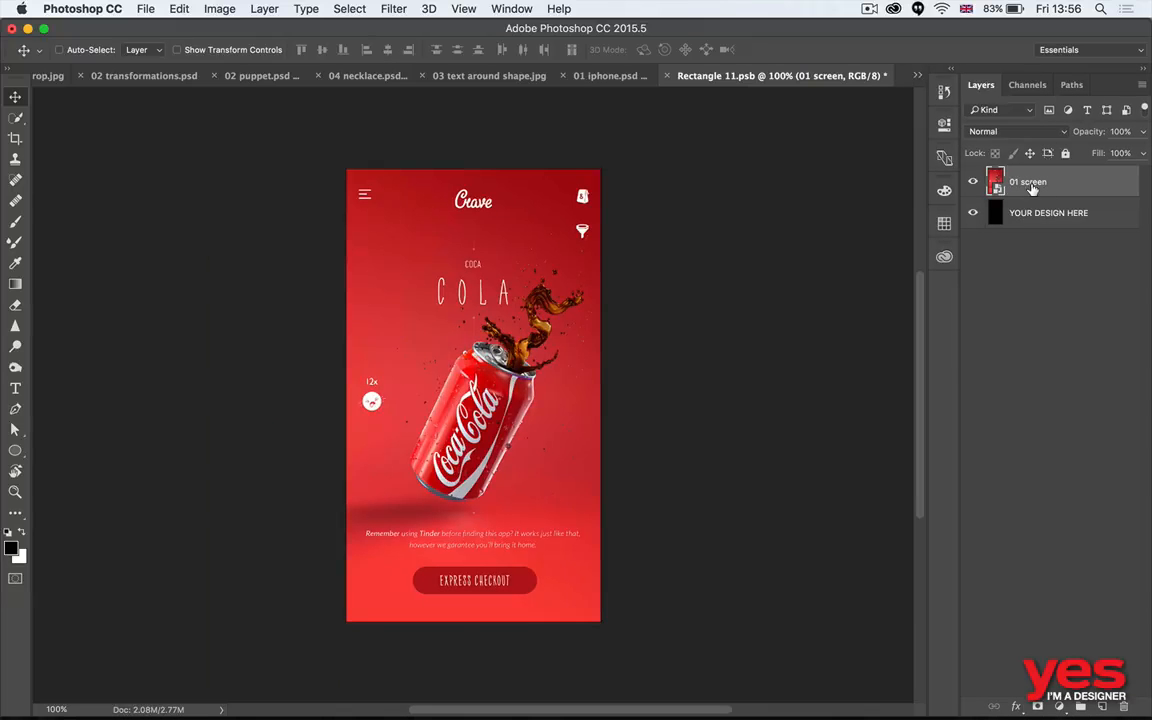
pyautogui.press('super+s')
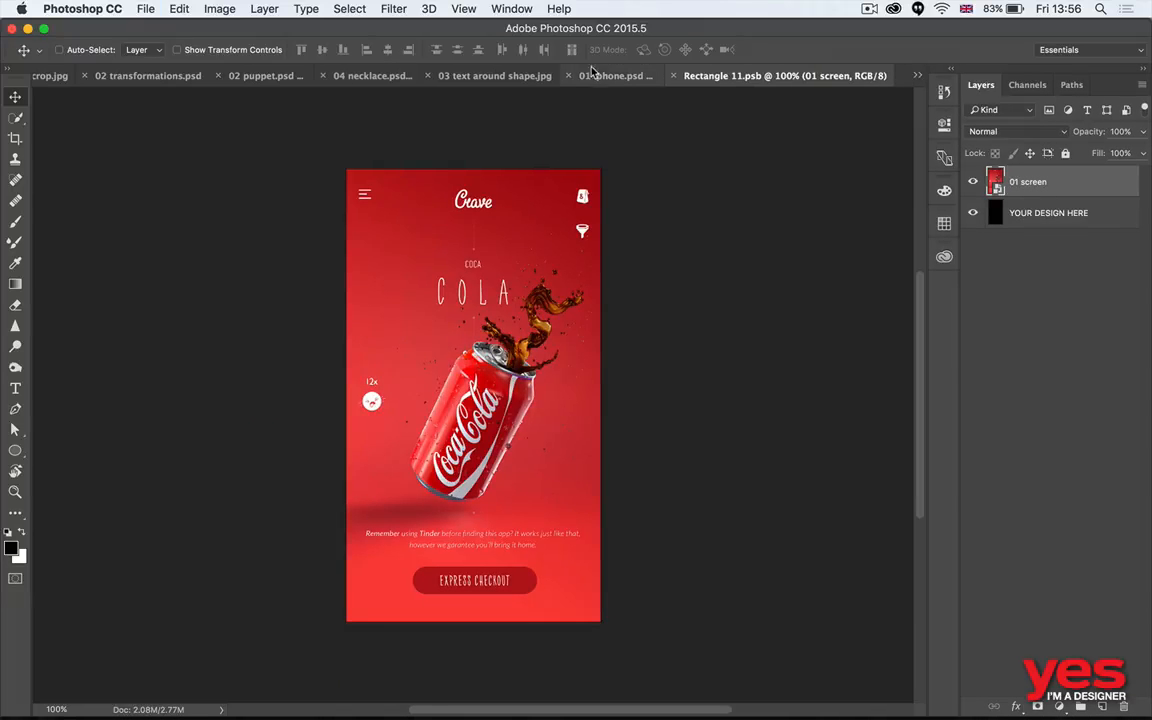
pyautogui.click(593, 75)
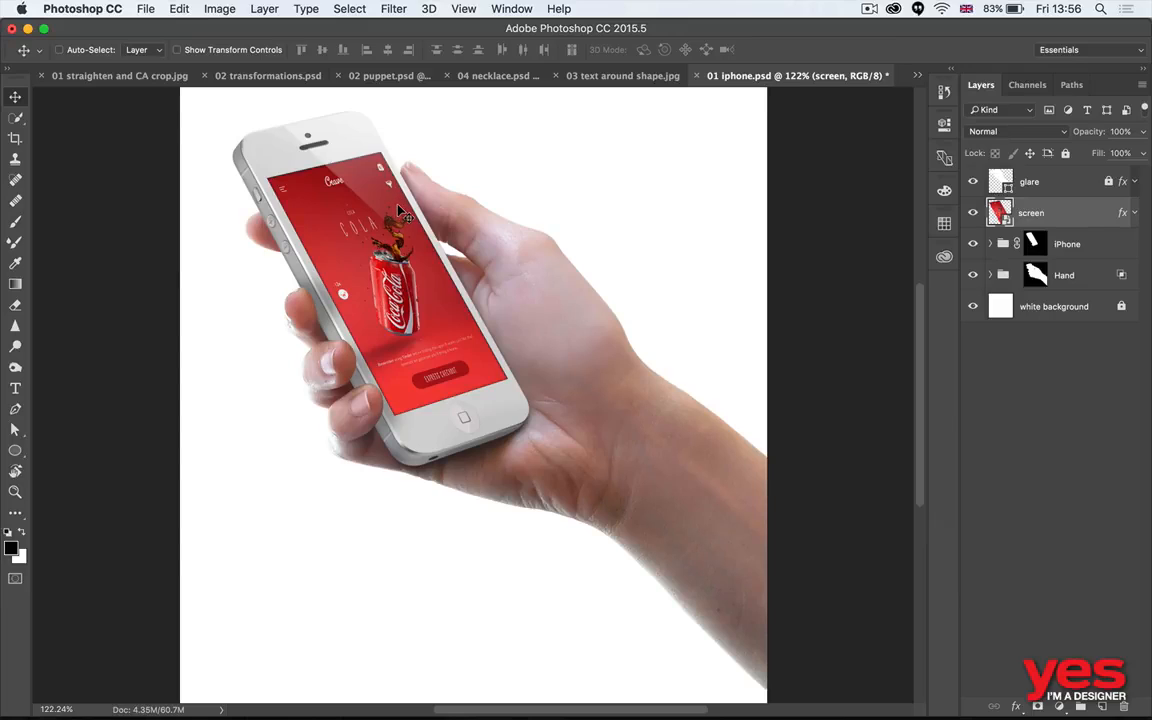
# - Reopen the screen layer's contents, switch to Adobe Bridge, and open 02 devices.psd in Photoshop
pyautogui.doubleClick(998, 213)
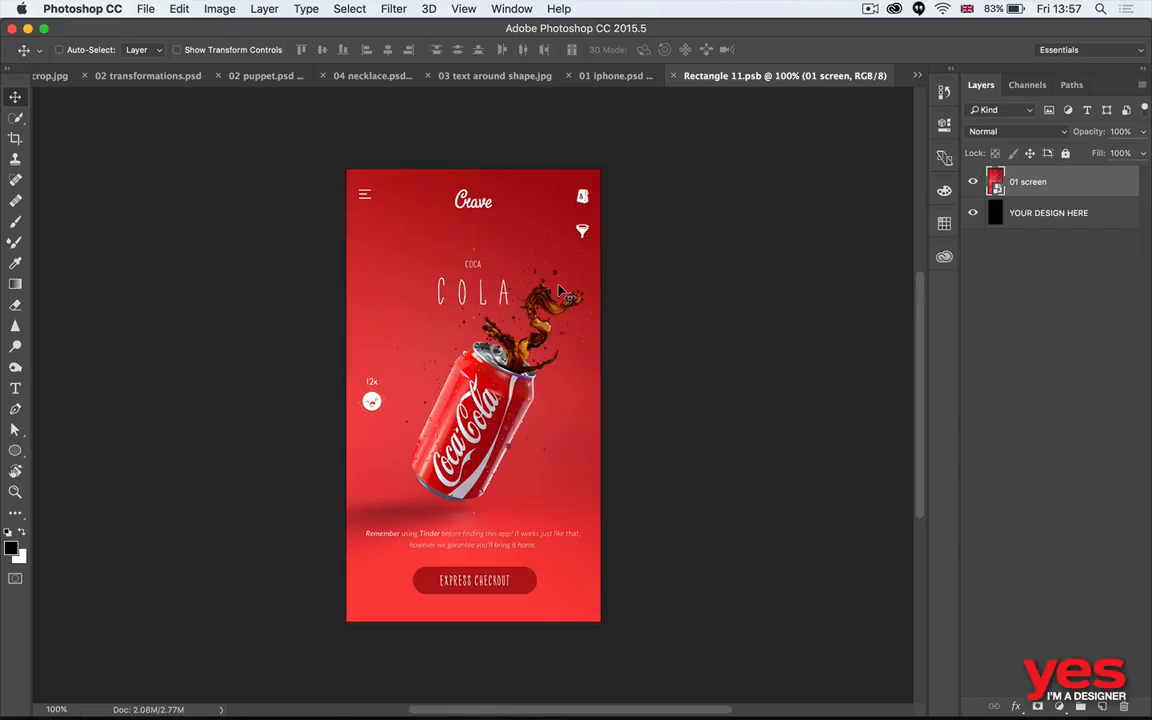
pyautogui.press('super+Tab')
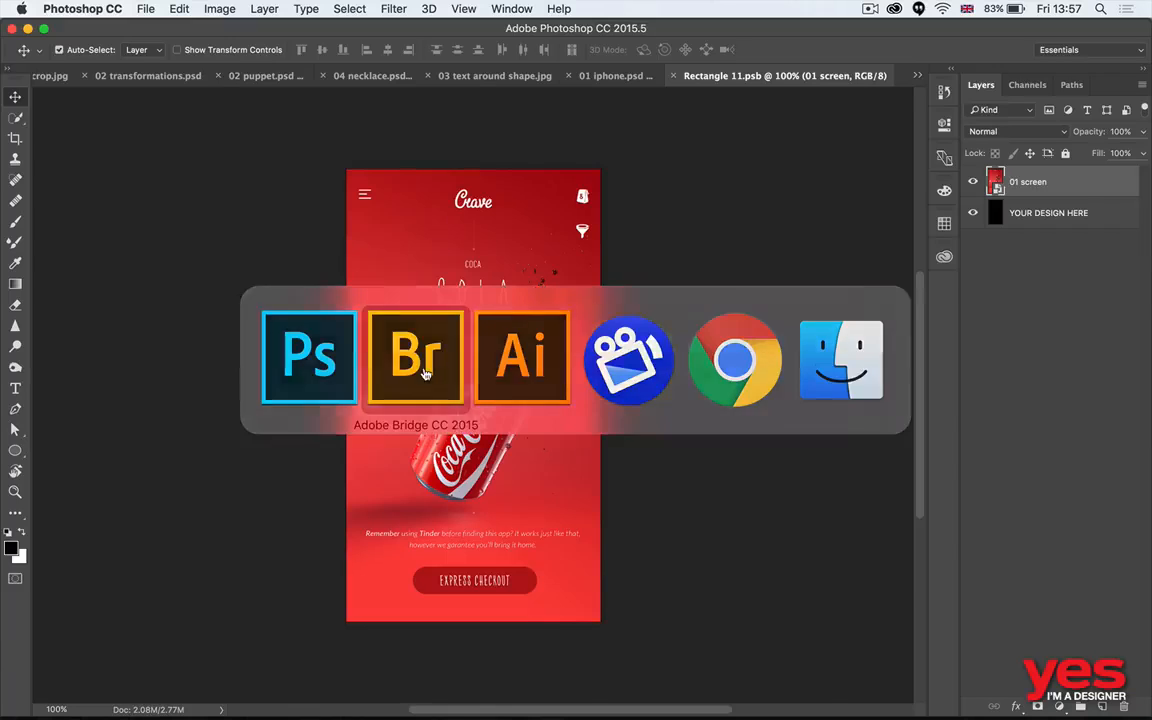
pyautogui.press('super+Tab')
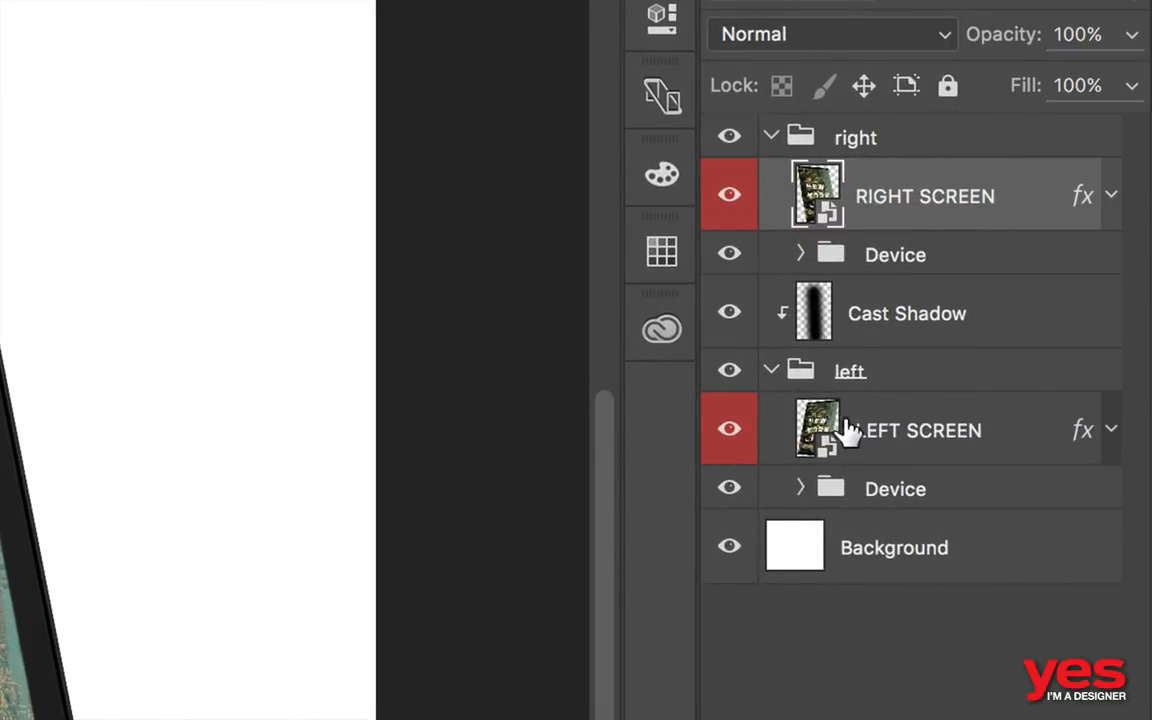
# - Place 02 moscow.jpg from Adobe Bridge into the RIGHT SCREEN contents, scaled to about 228% to cover the screen, and save and close the contents
pyautogui.doubleClick(815, 190)
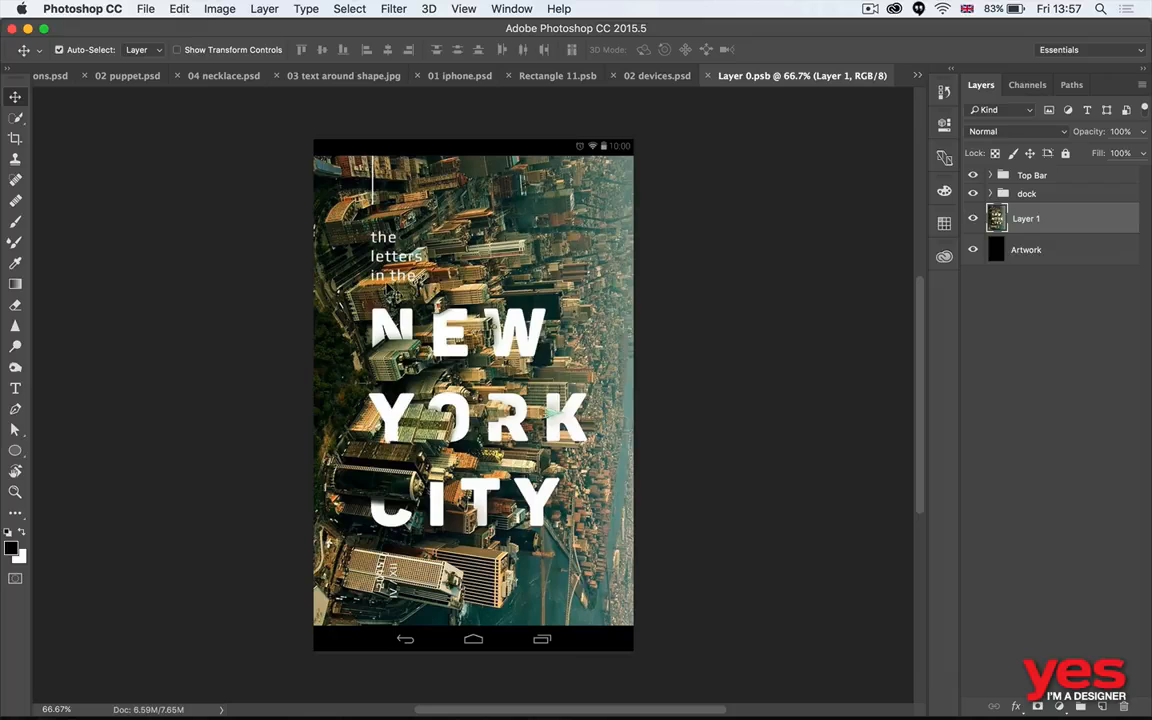
pyautogui.press('super+Tab')
pyautogui.moveTo(575, 155); pyautogui.dragTo(519, 328)
pyautogui.press('super+Tab')
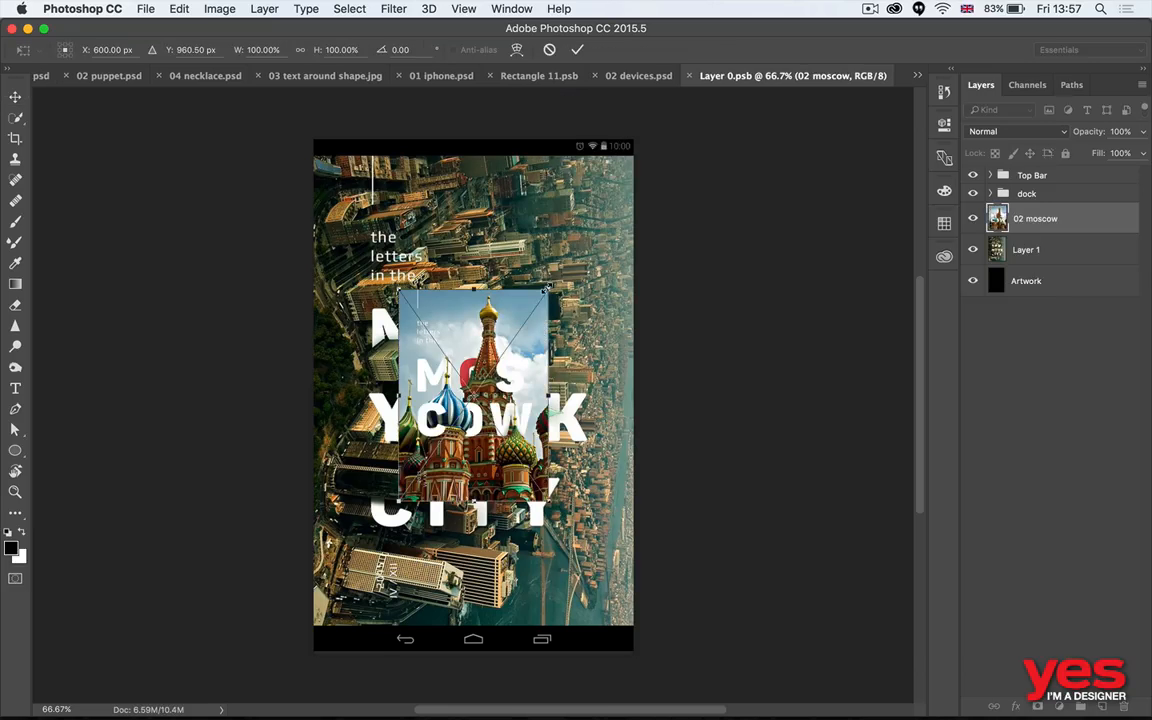
pyautogui.moveTo(546, 287); pyautogui.dragTo(644, 164)
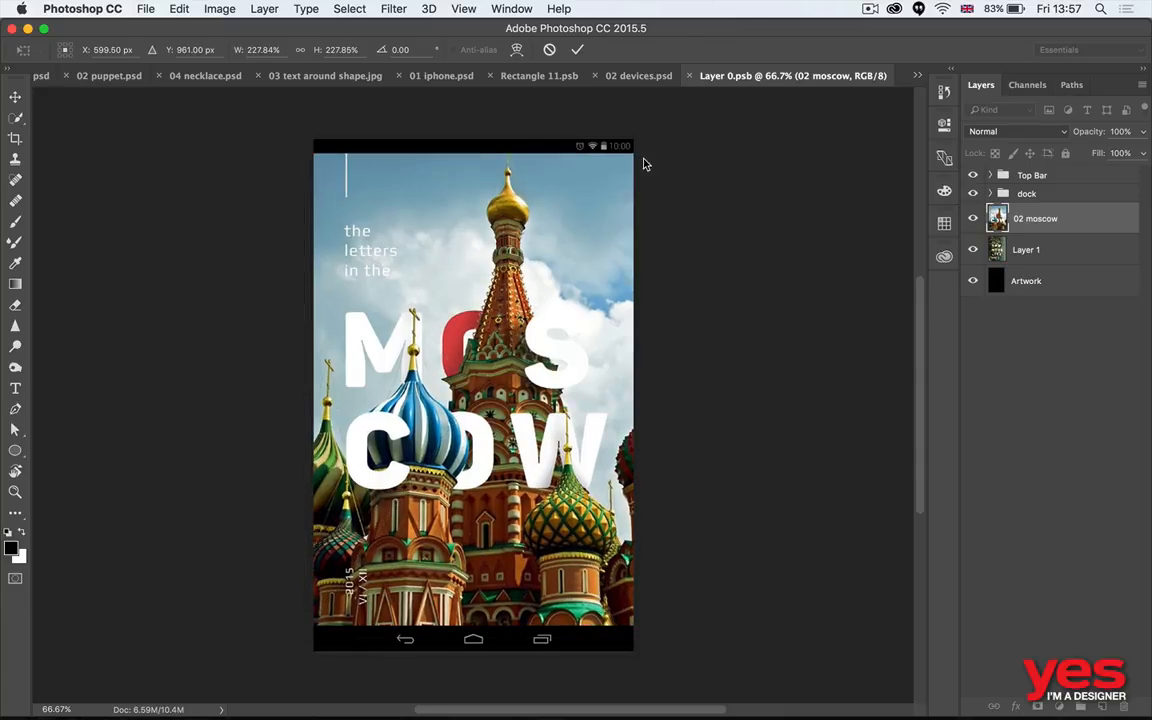
pyautogui.press('Return')
pyautogui.press('super+s')
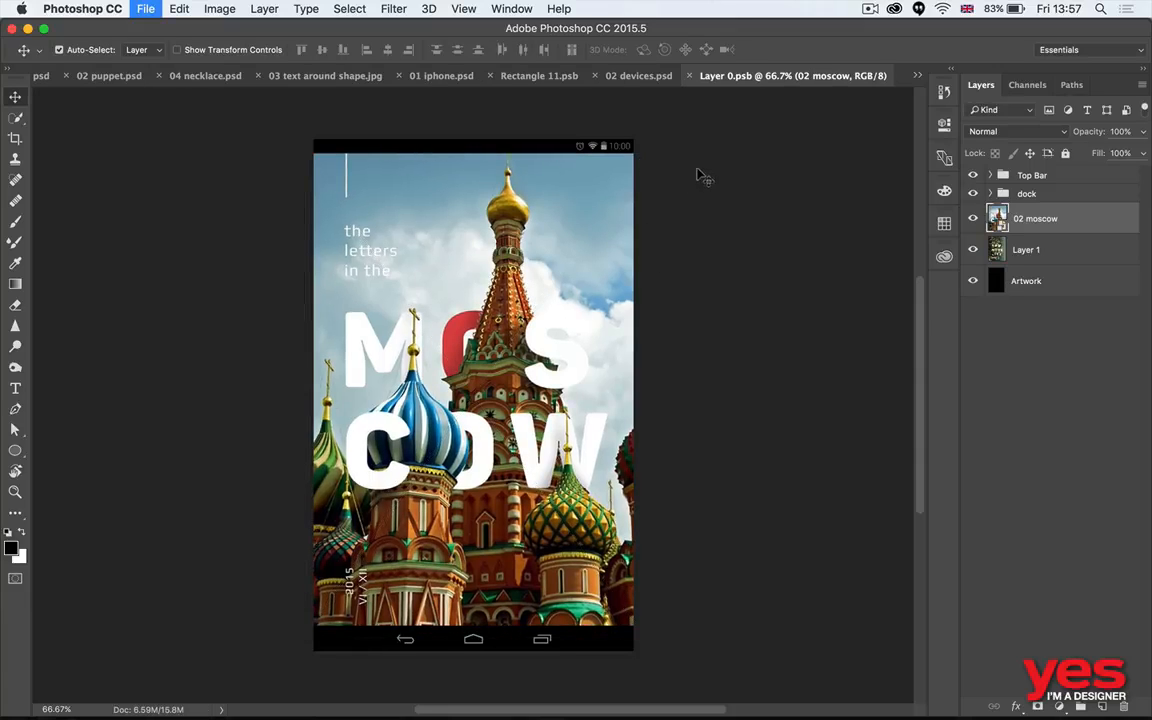
pyautogui.press('super+w')
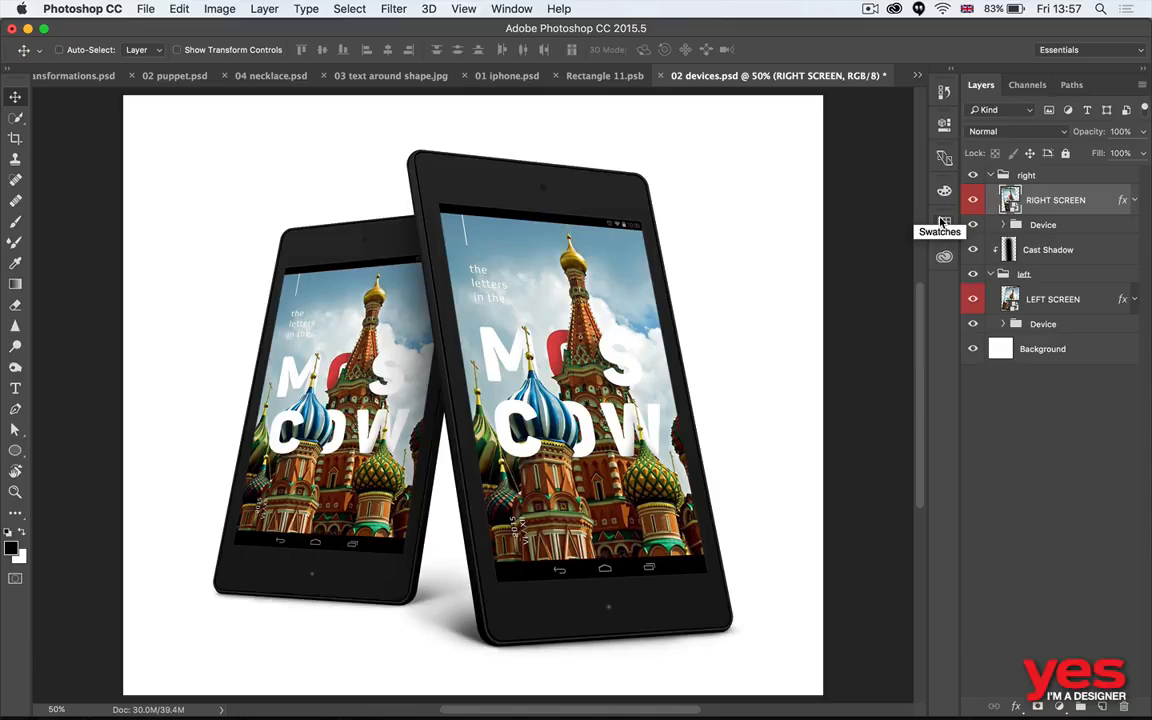
# - Make an independent copy of RIGHT SCREEN with New Smart Object via Copy and delete the original RIGHT SCREEN layer
pyautogui.rightClick(1099, 200)
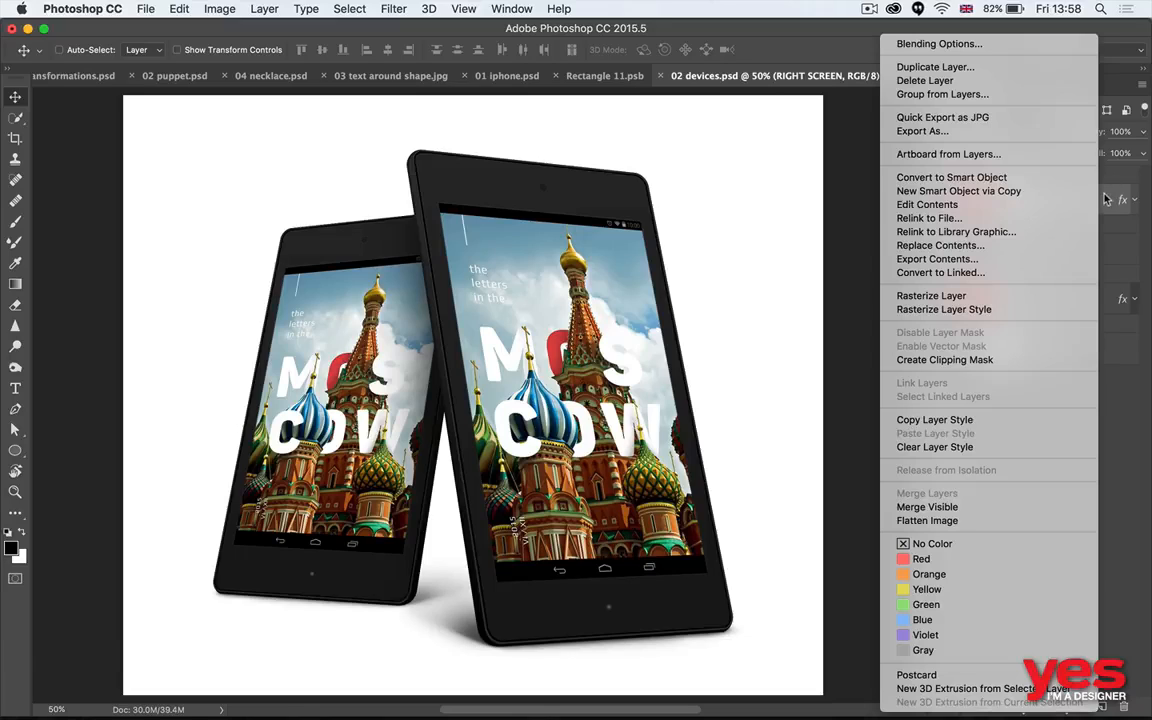
pyautogui.click(1003, 191)
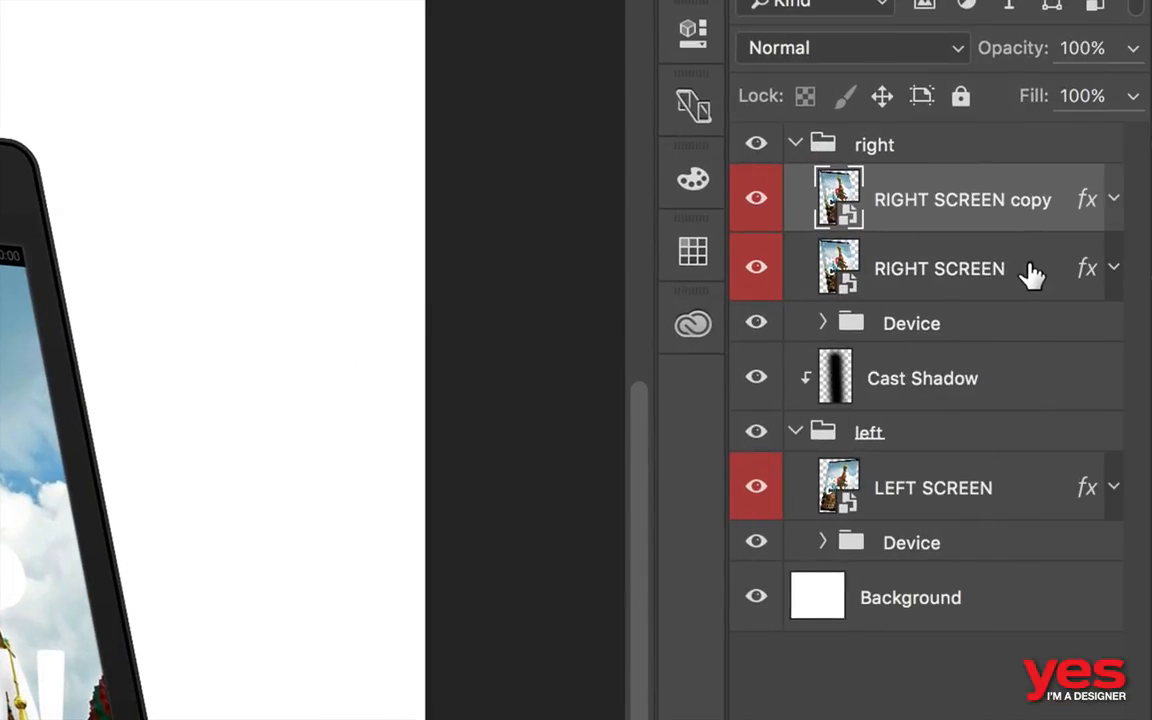
pyautogui.click(1097, 234)
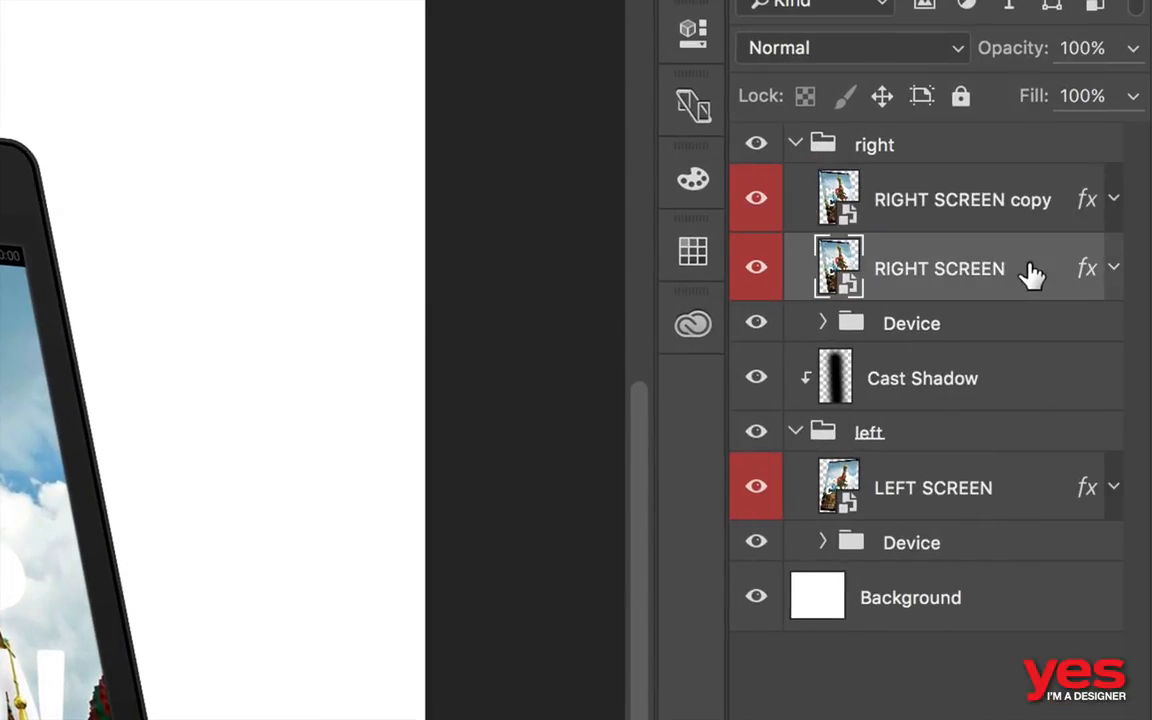
pyautogui.press('Delete')
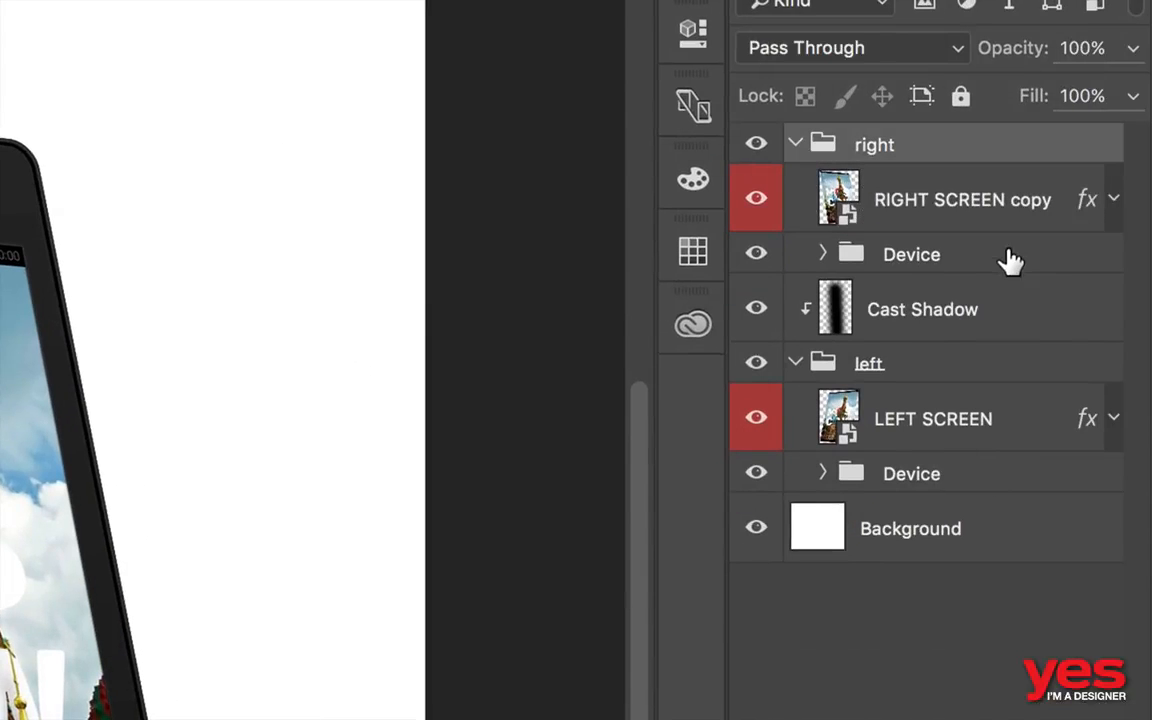
# - Hide the 02 moscow layer inside the contents of RIGHT SCREEN copy, and save and close them
pyautogui.click(848, 200)
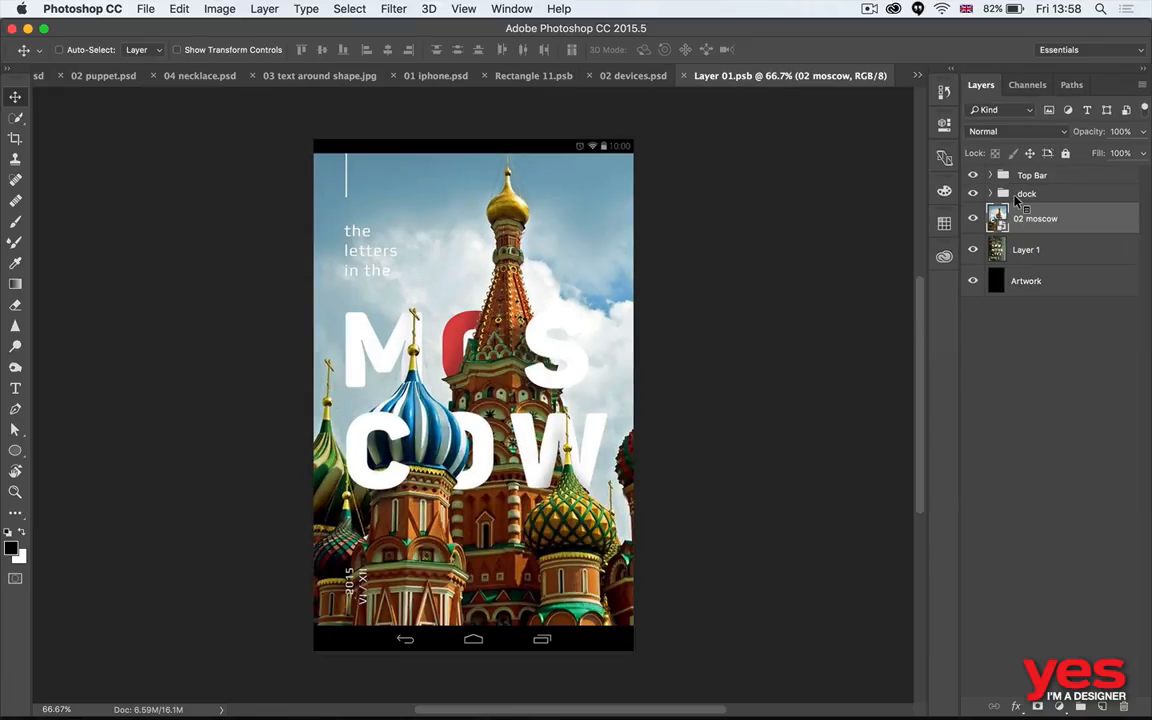
pyautogui.click(975, 218)
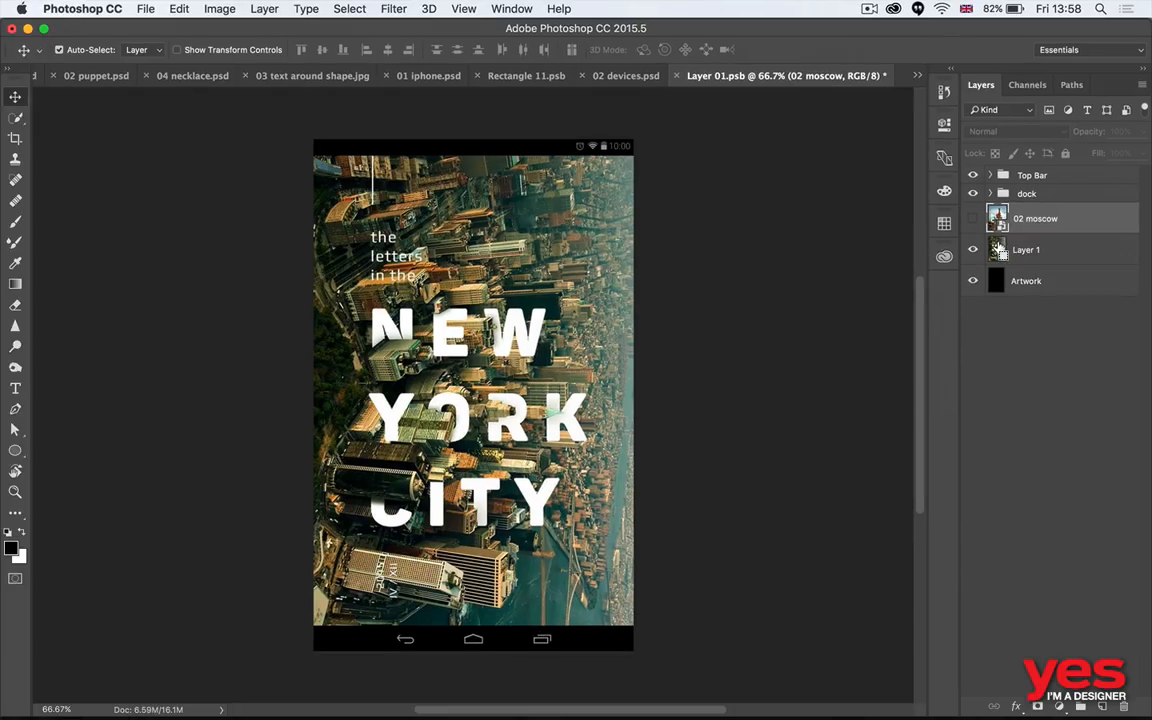
pyautogui.press('super+s')
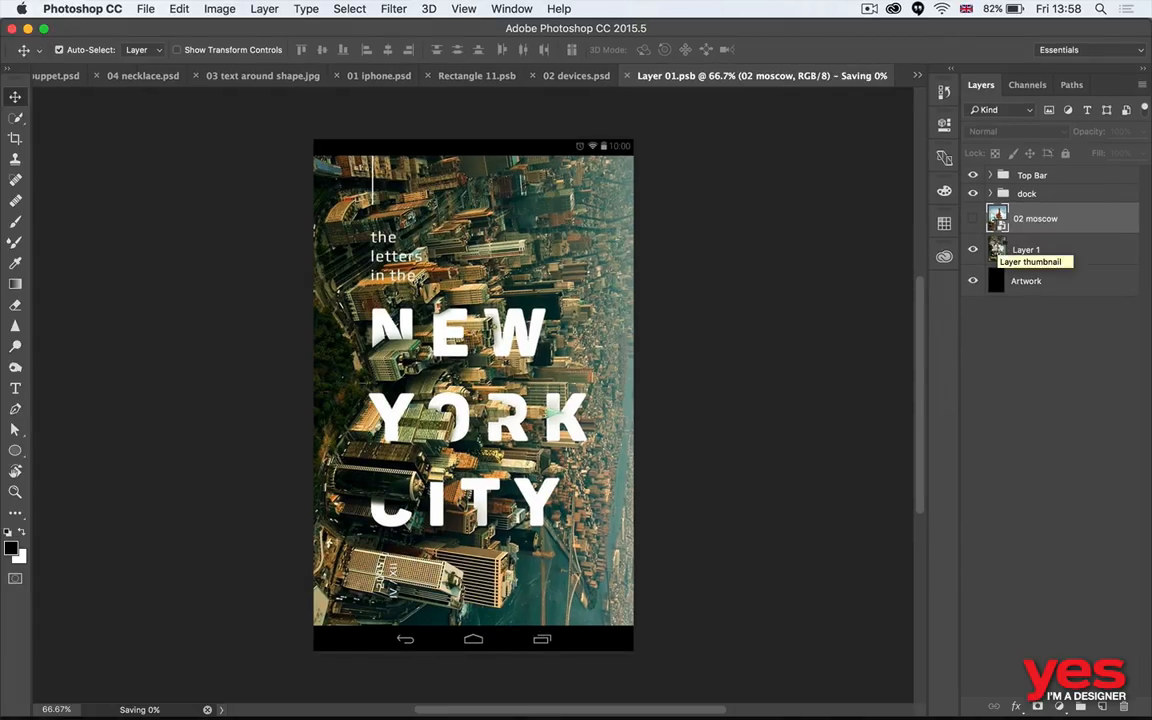
pyautogui.press('super+w')
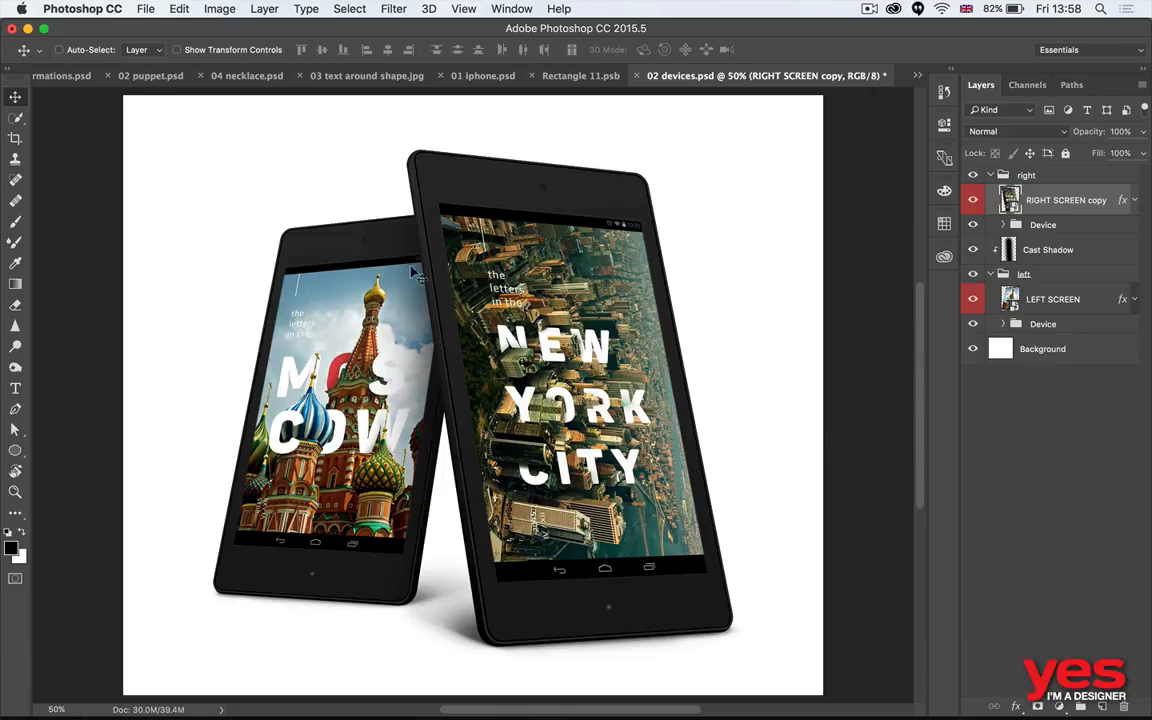
# - Switch to Adobe Bridge and open 03 classroom.psd in Photoshop
pyautogui.press('super+Tab')
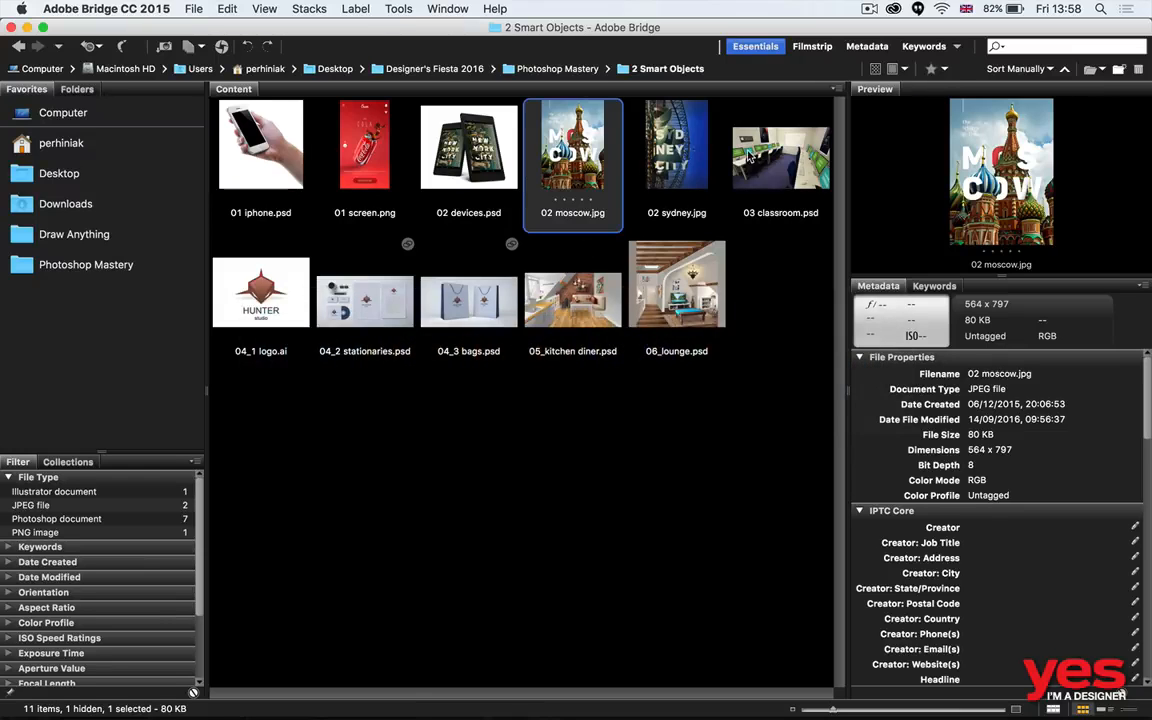
pyautogui.click(780, 160)
pyautogui.press('super+Tab')
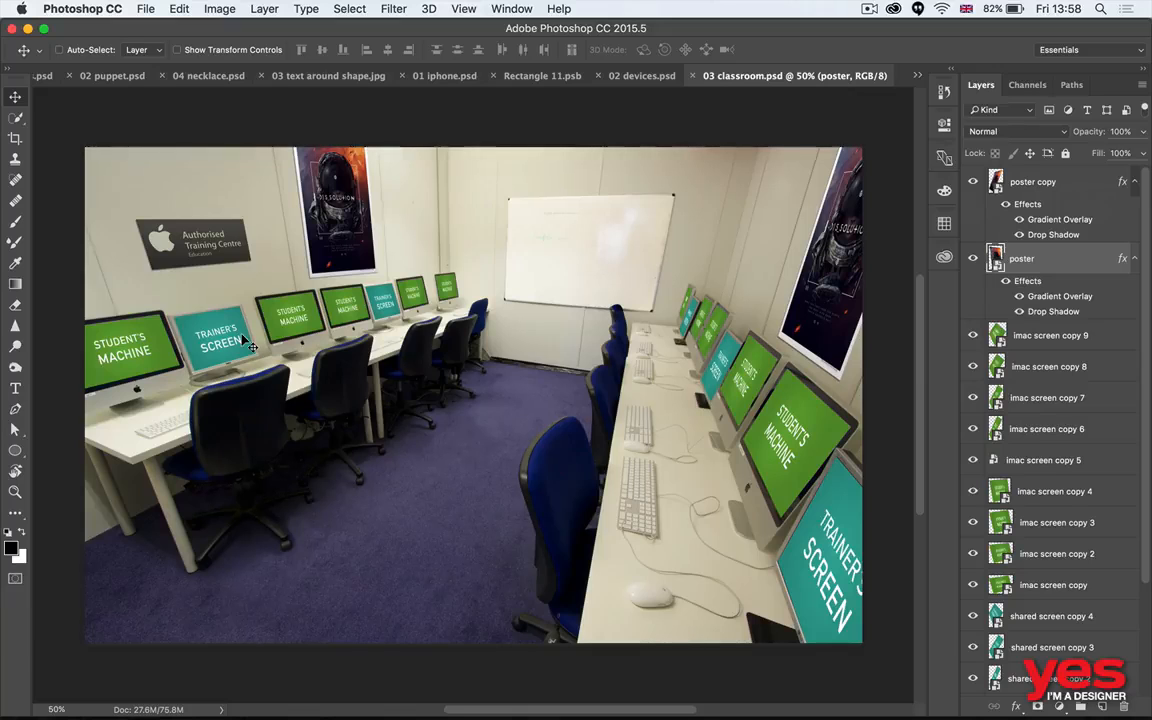
# - Select the imac screen layer of the leftmost student's machine and open its smart object contents for editing
pyautogui.press('z')
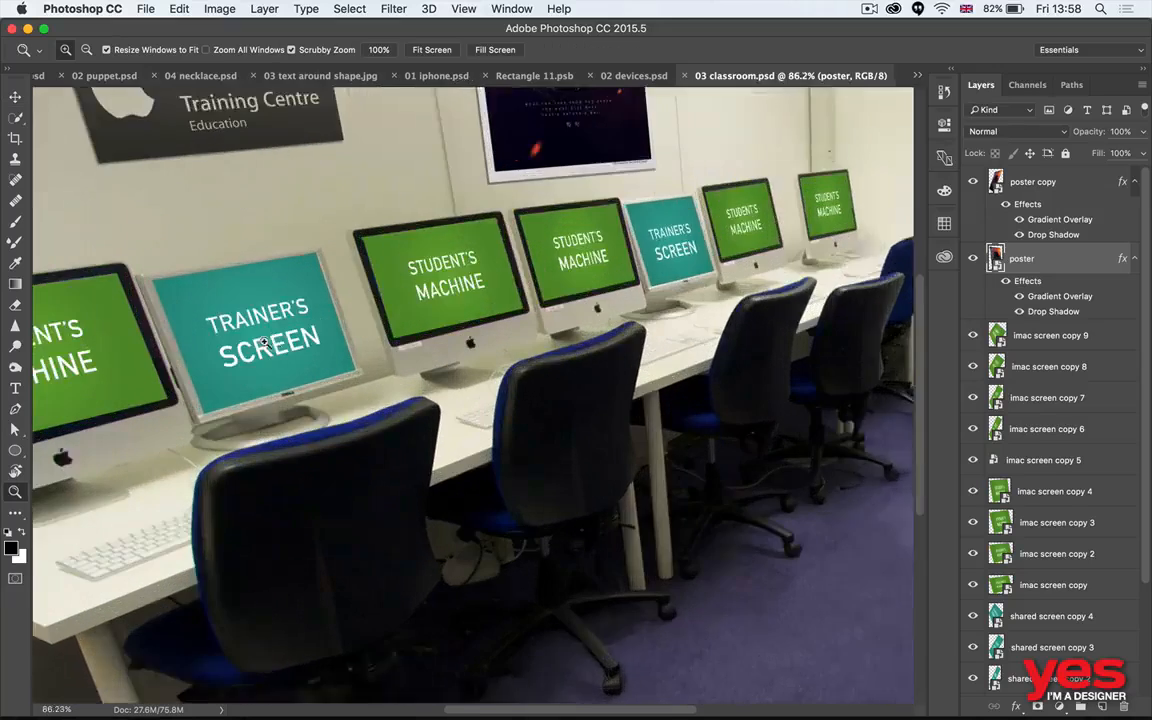
pyautogui.moveTo(252, 344)
pyautogui.mouseDown()
pyautogui.moveTo(281, 338)
pyautogui.moveTo(266, 341)
pyautogui.mouseUp()
pyautogui.press('v')
pyautogui.scroll(3, 437, 368)
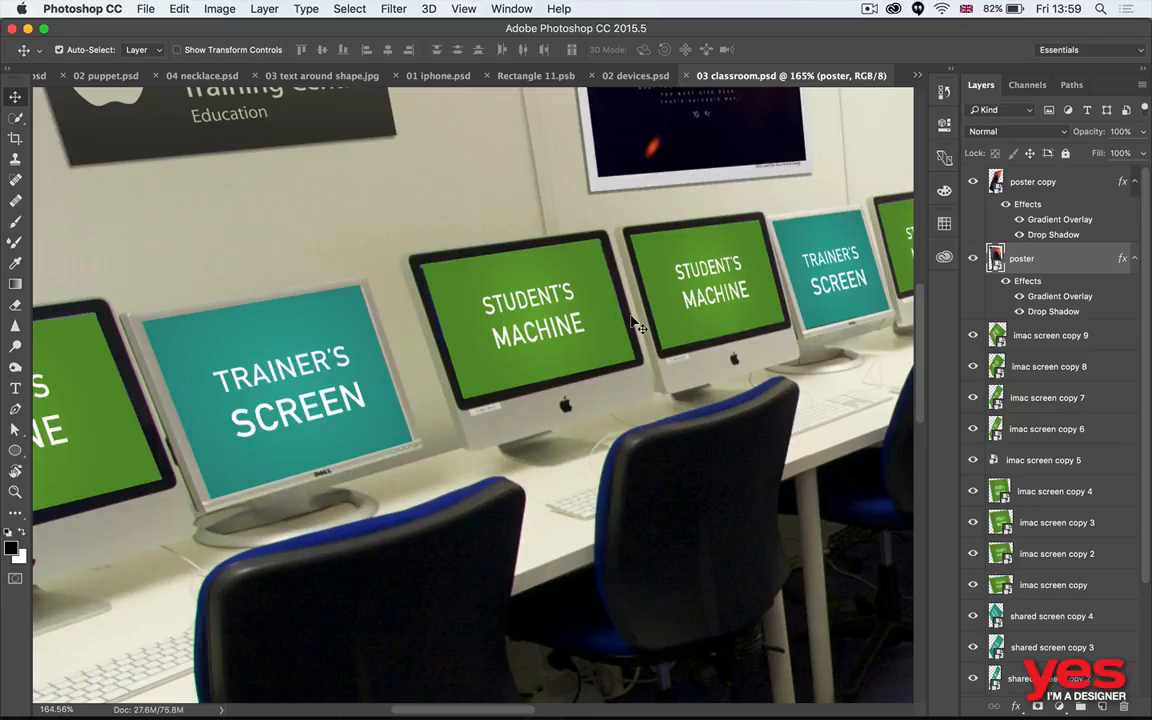
pyautogui.press('super+0')
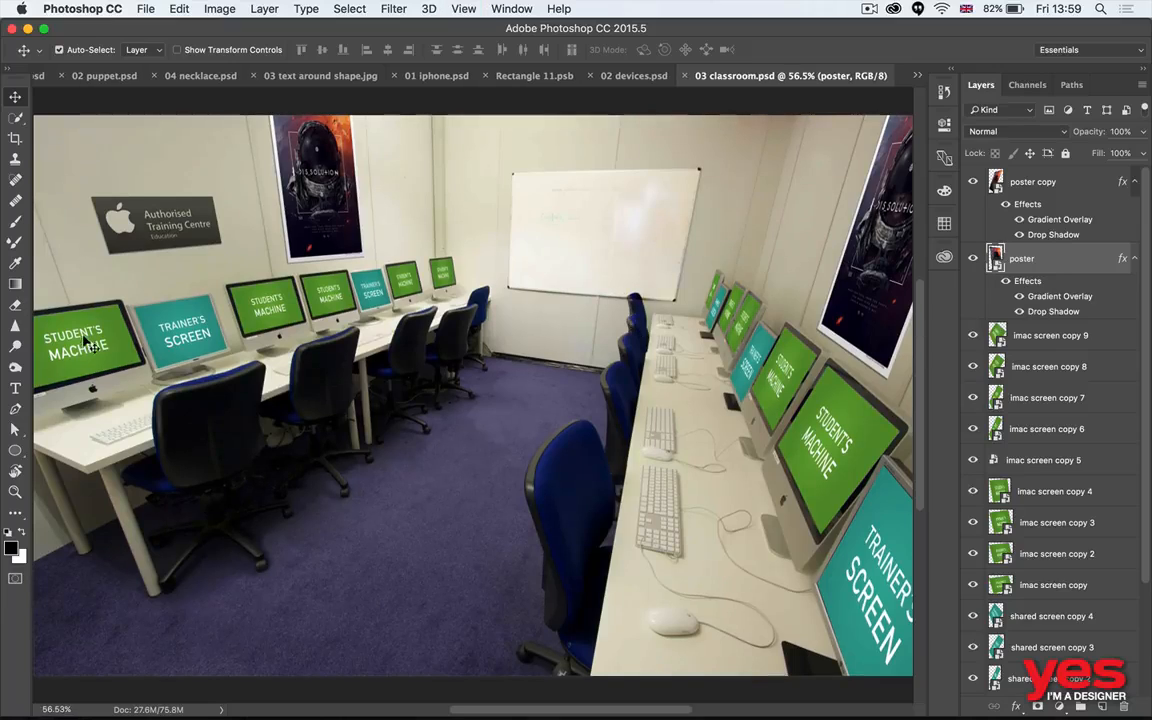
pyautogui.keyDown('super'); pyautogui.click(100, 345); pyautogui.keyUp('super')
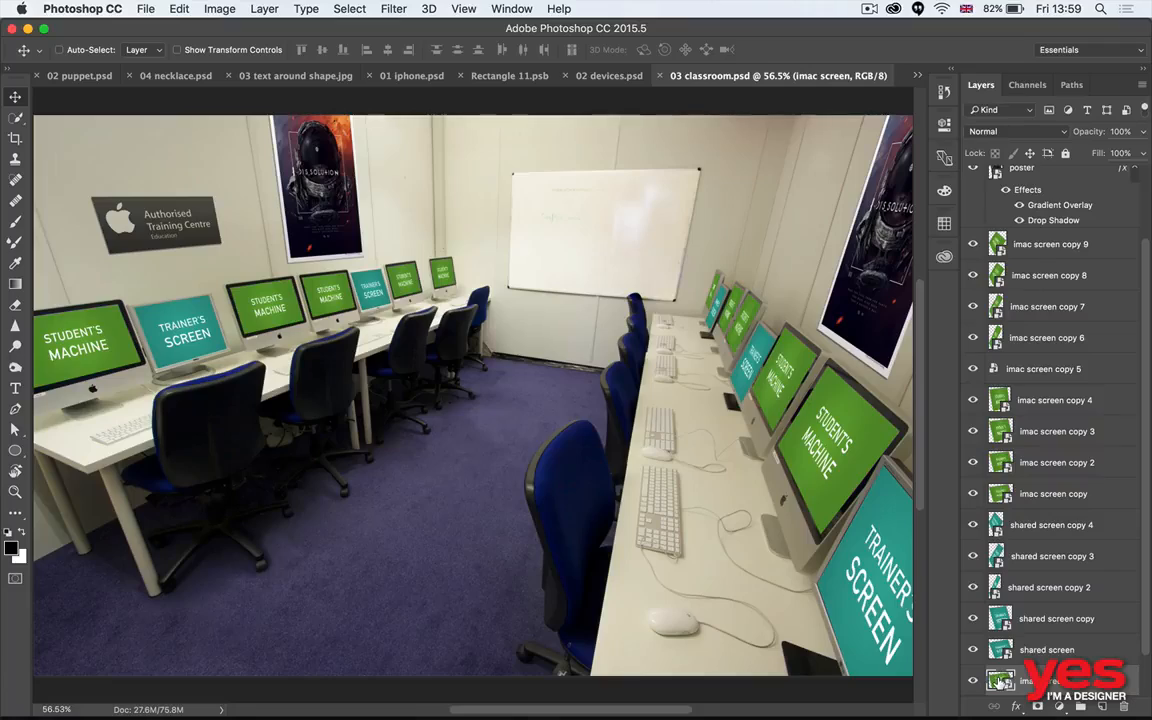
pyautogui.doubleClick(1000, 681)
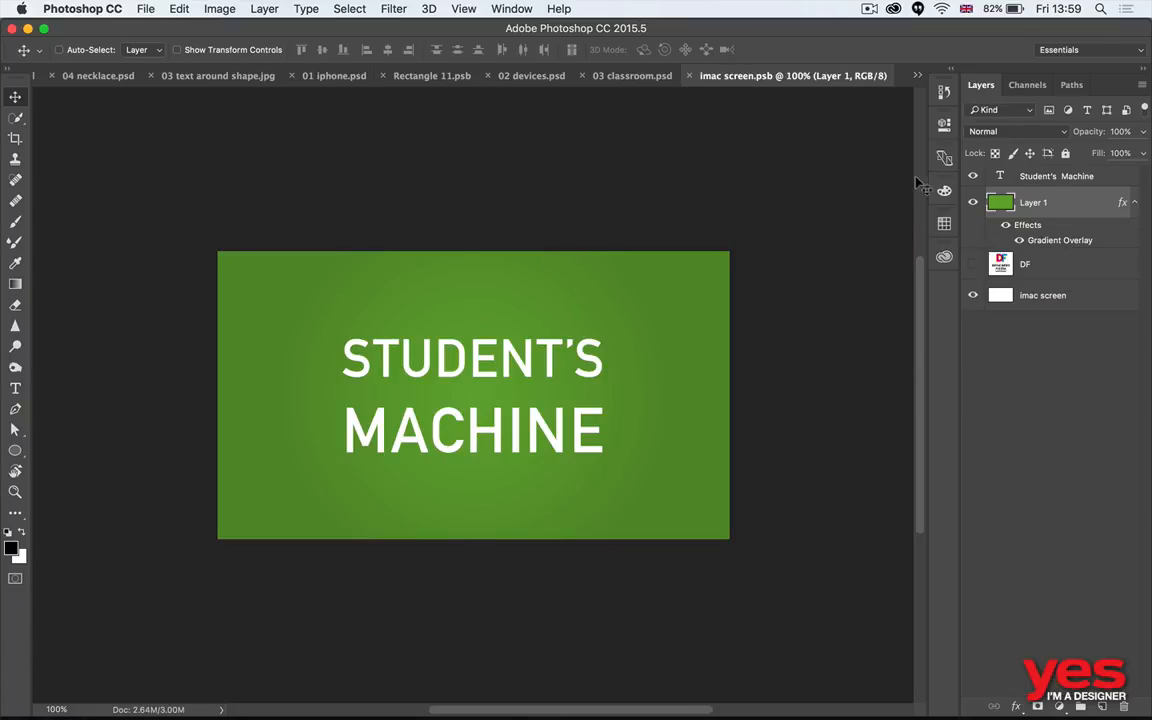
# - Hide the Student's Machine text and green Layer 1, show the DF logo layer, and save and close the imac screen contents
pyautogui.click(973, 202)
pyautogui.click(973, 263)
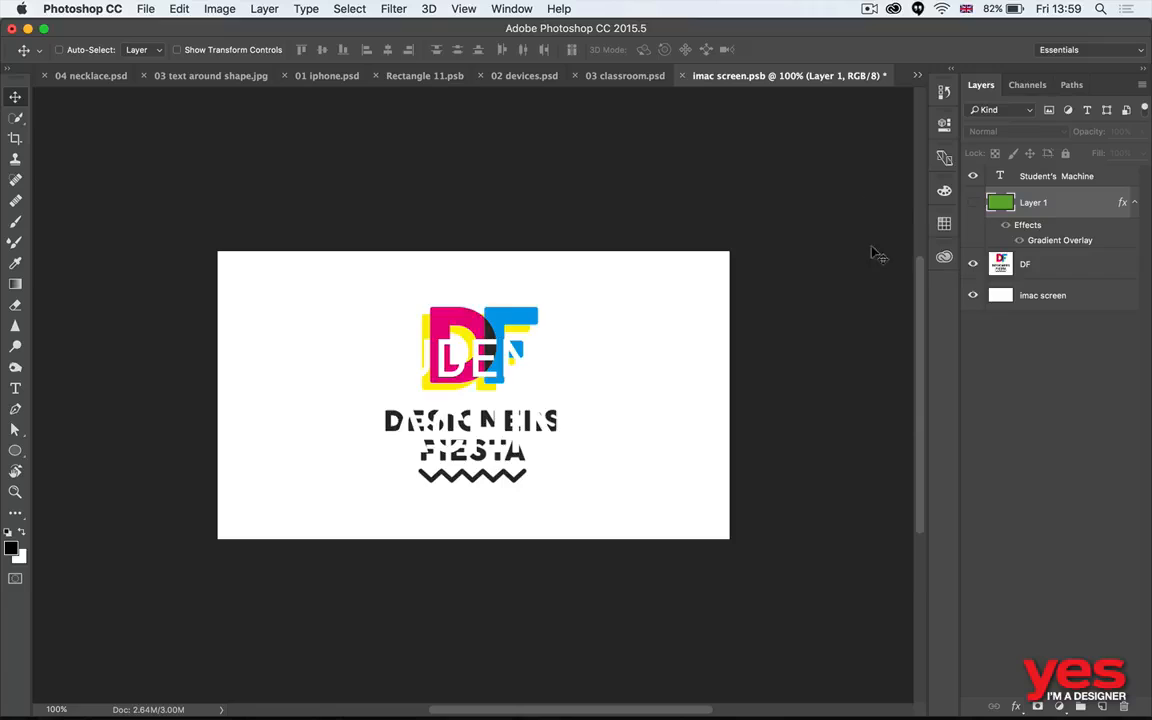
pyautogui.click(973, 176)
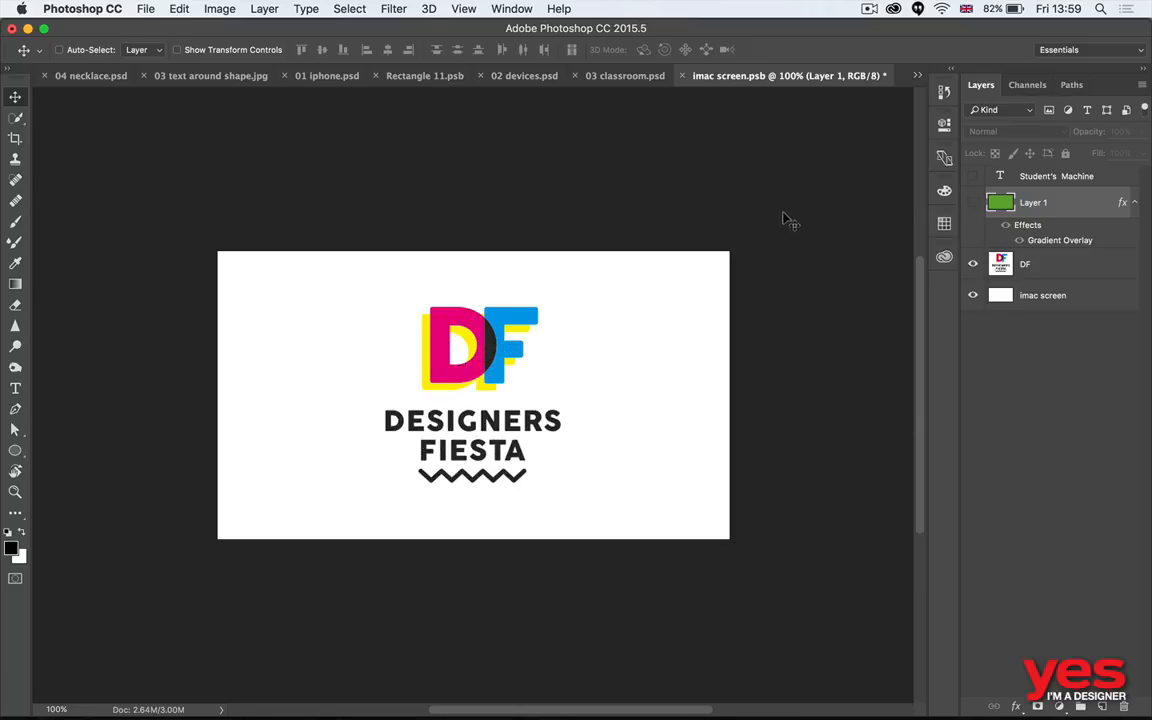
pyautogui.press('super+s')
pyautogui.press('super+w')
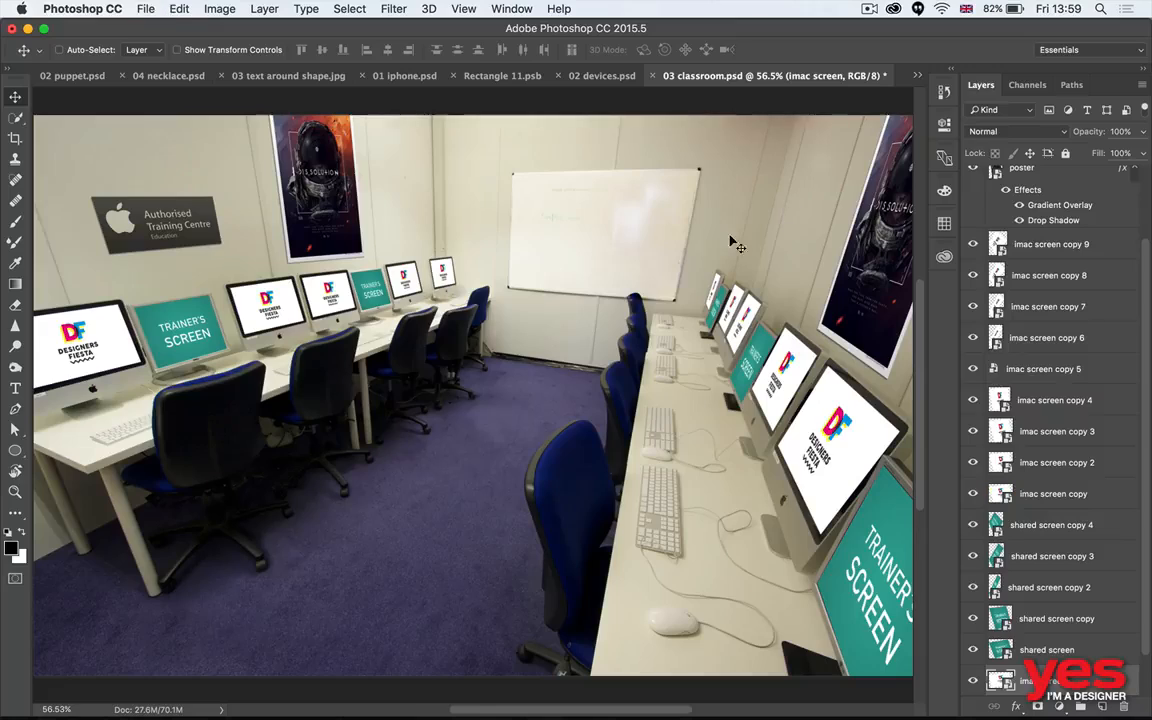
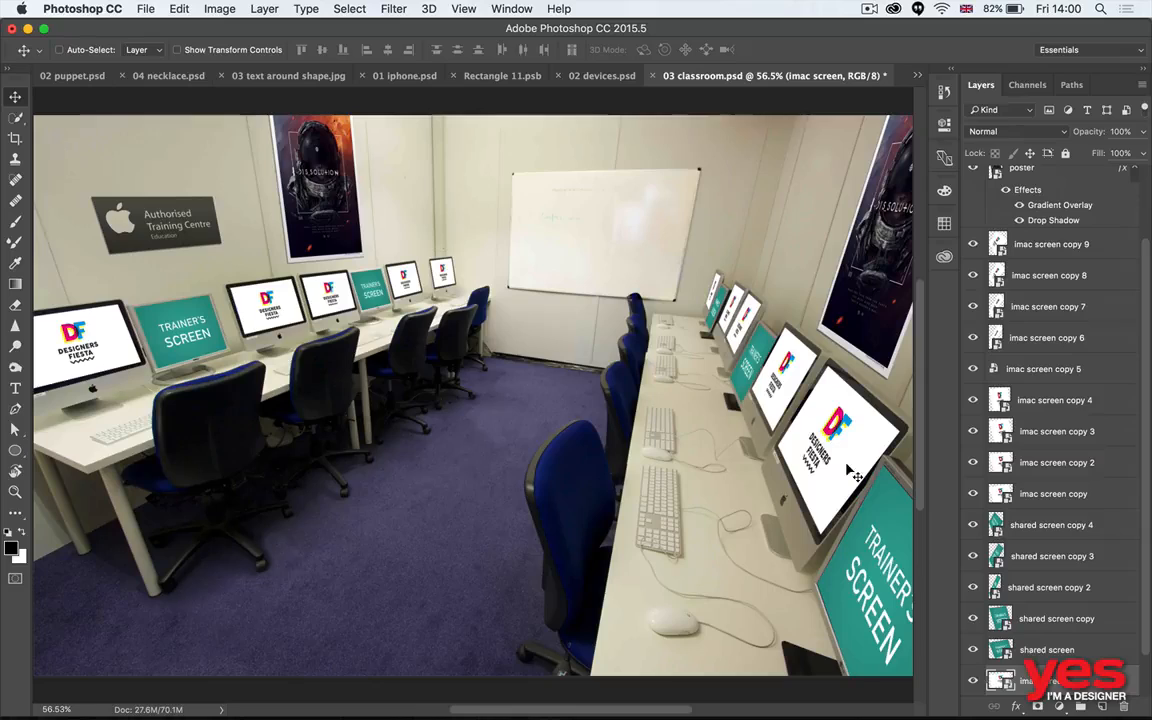
# - Filter the layers by the name imac and group all the matching imac screen layers
pyautogui.scroll(-2, 1052, 566)
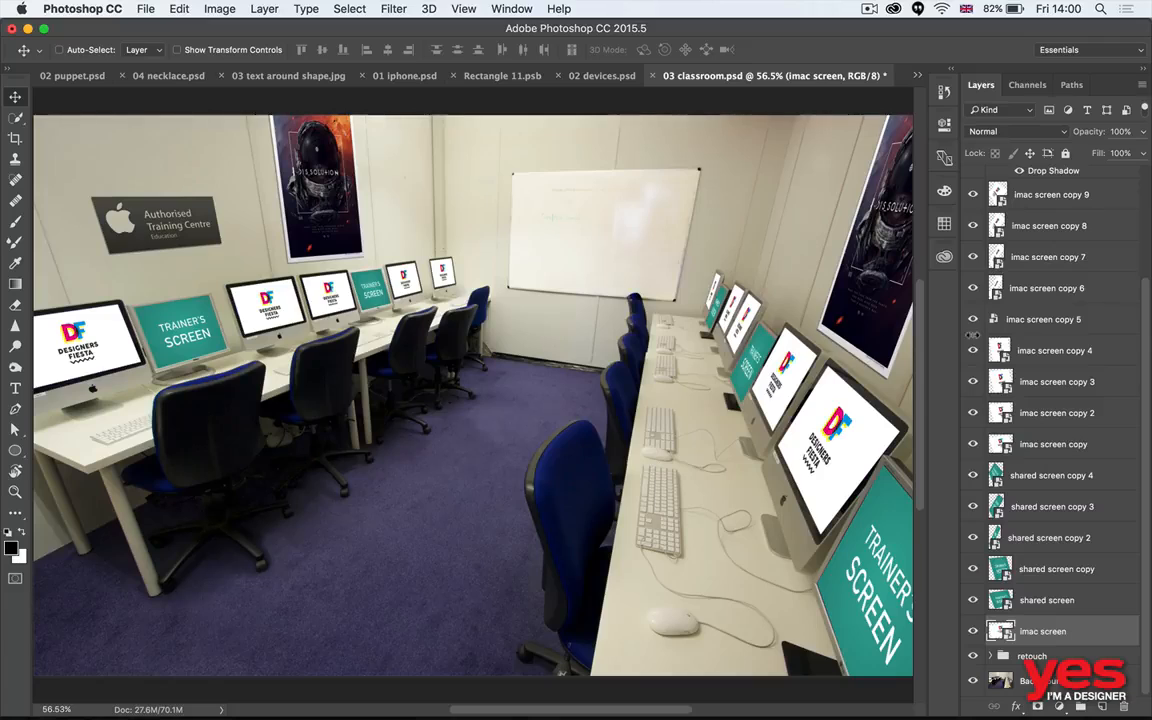
pyautogui.scroll(5, 1078, 324)
pyautogui.scroll(-5, 1073, 315)
pyautogui.scroll(1, 996, 116)
pyautogui.scroll(10, 883, 214)
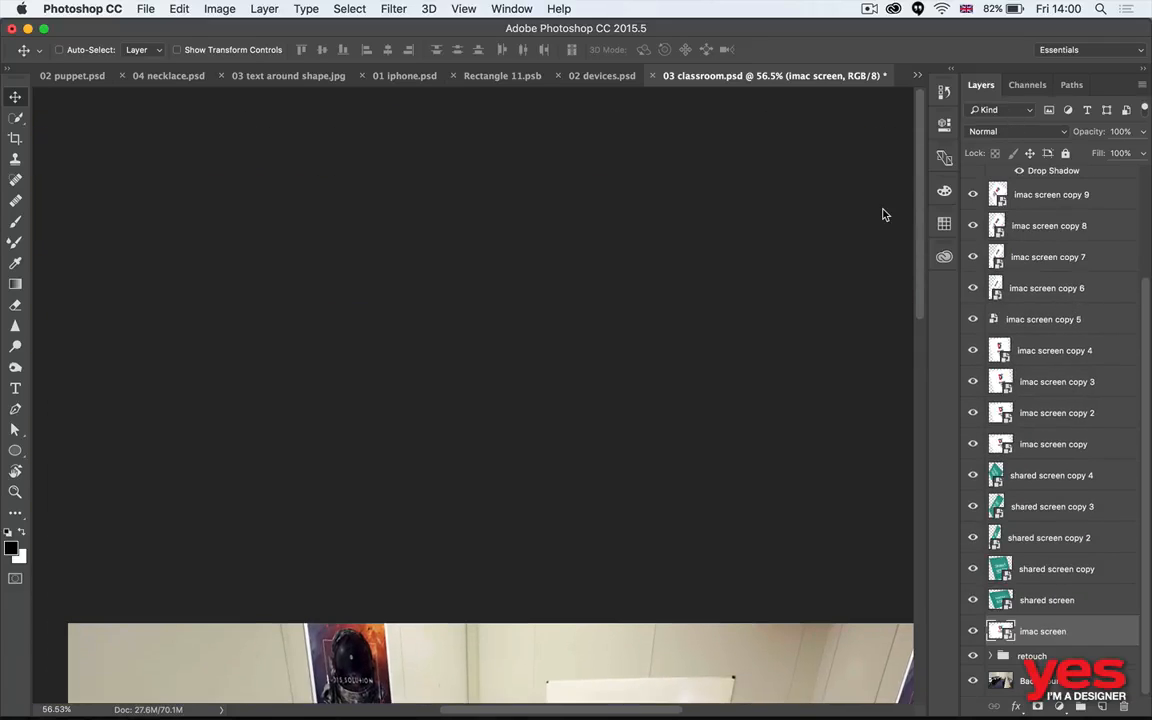
pyautogui.scroll(-10, 810, 259)
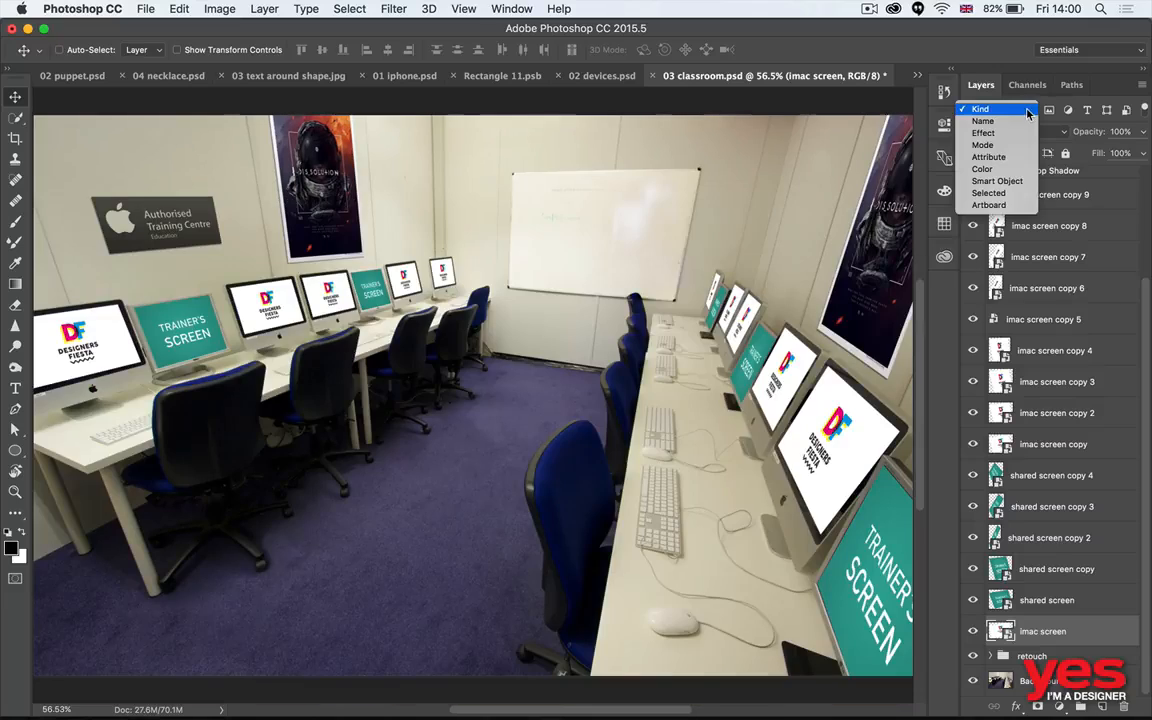
pyautogui.click(1027, 110)
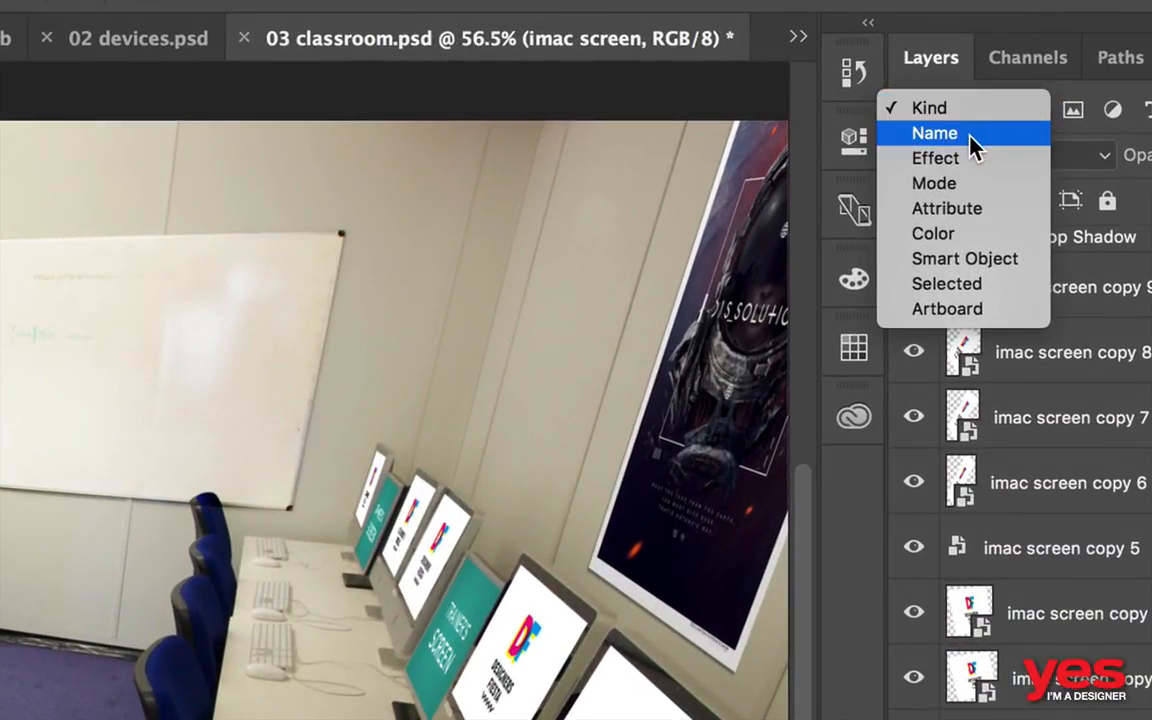
pyautogui.click(1000, 122)
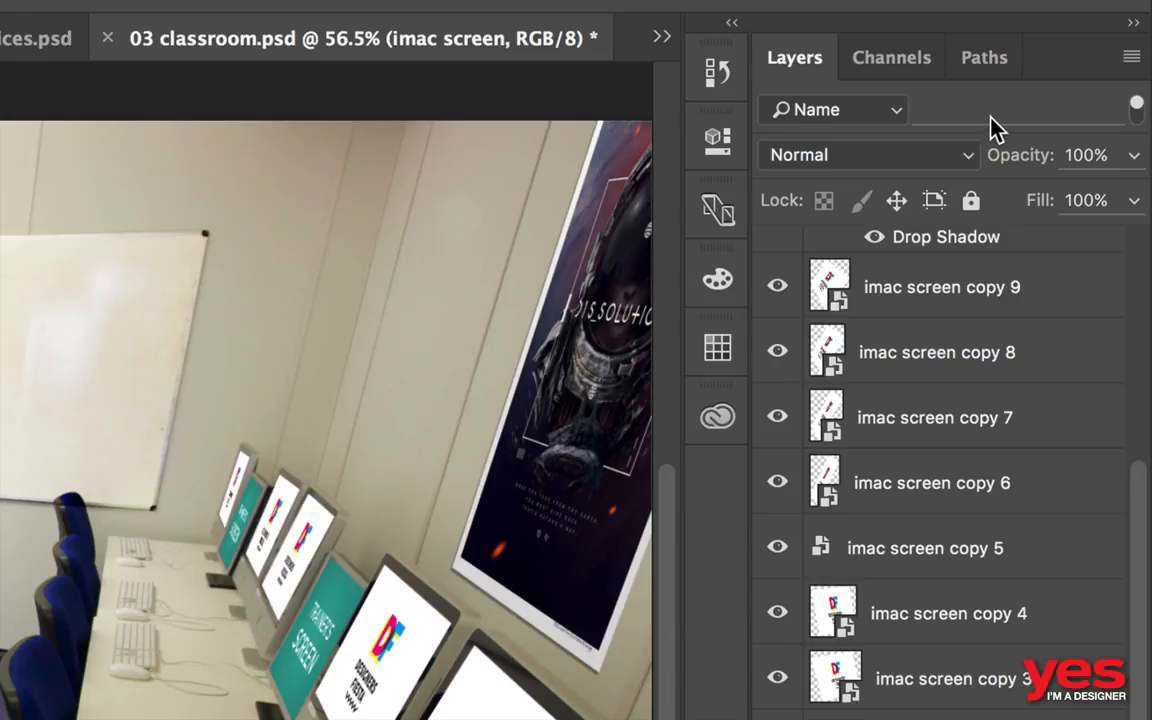
pyautogui.click(991, 118)
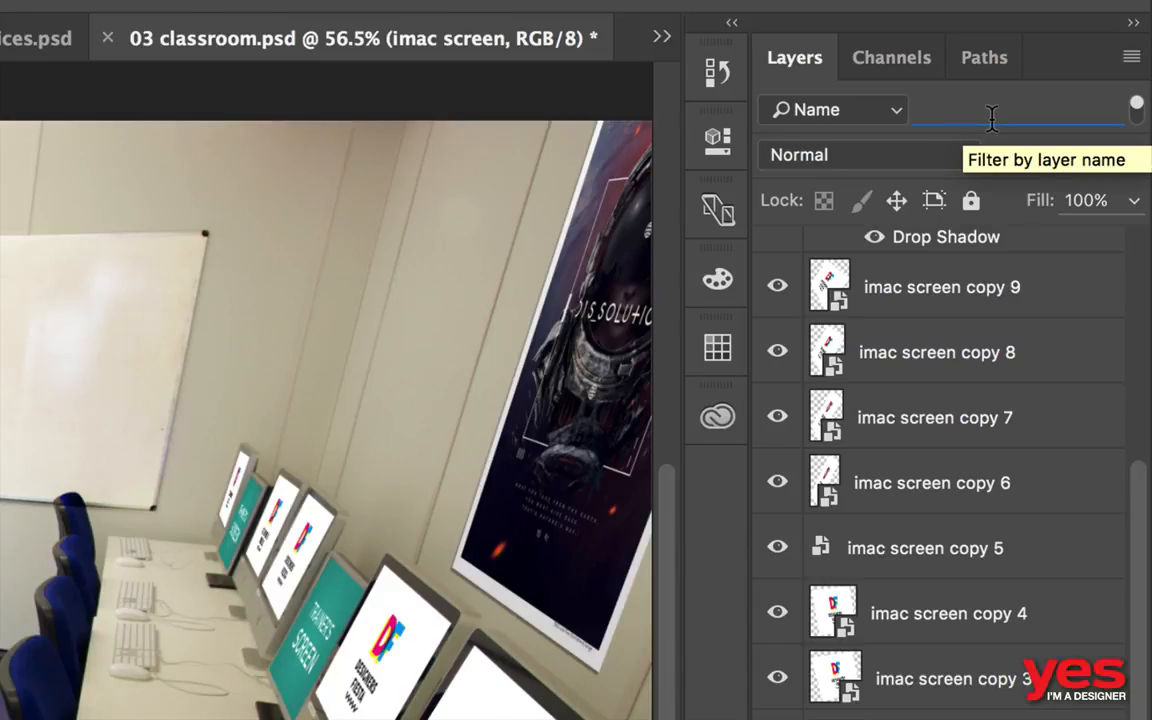
pyautogui.write('imac')
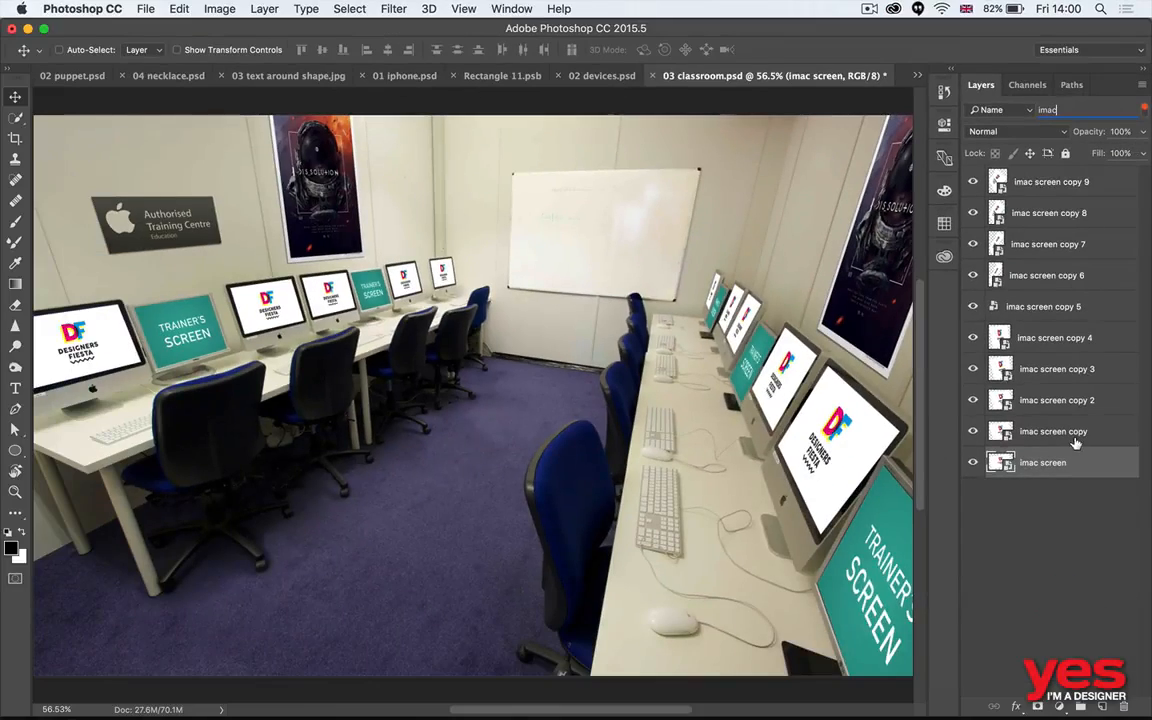
pyautogui.keyDown('shift'); pyautogui.click(1093, 187); pyautogui.keyUp('shift')
pyautogui.press('super+g')
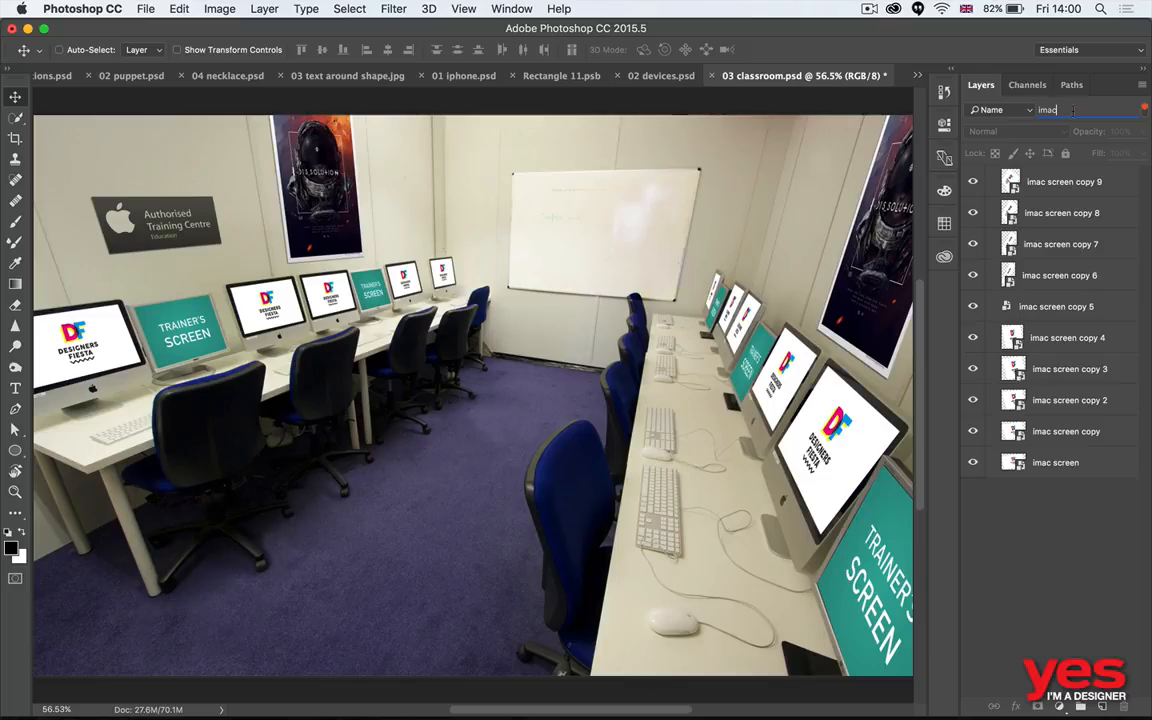
# - Filter the layers by the name share, group all the matching shared screen layers, and turn layer filtering off
pyautogui.moveTo(1073, 111); pyautogui.dragTo(943, 99)
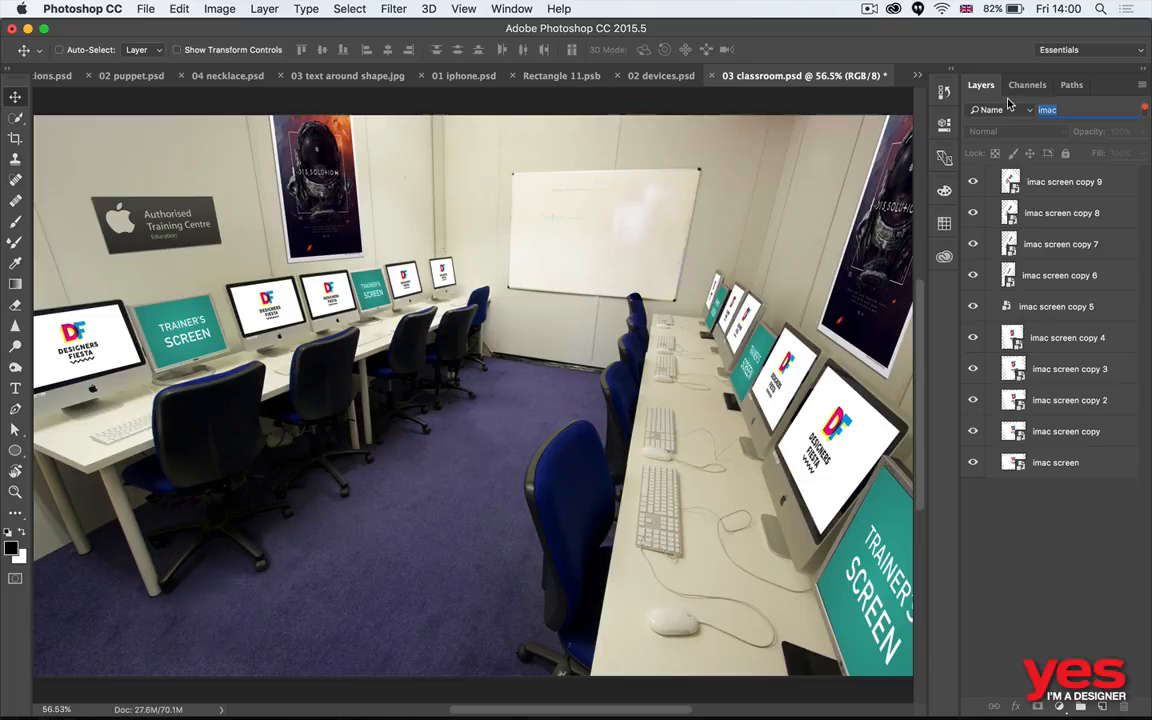
pyautogui.write('share')
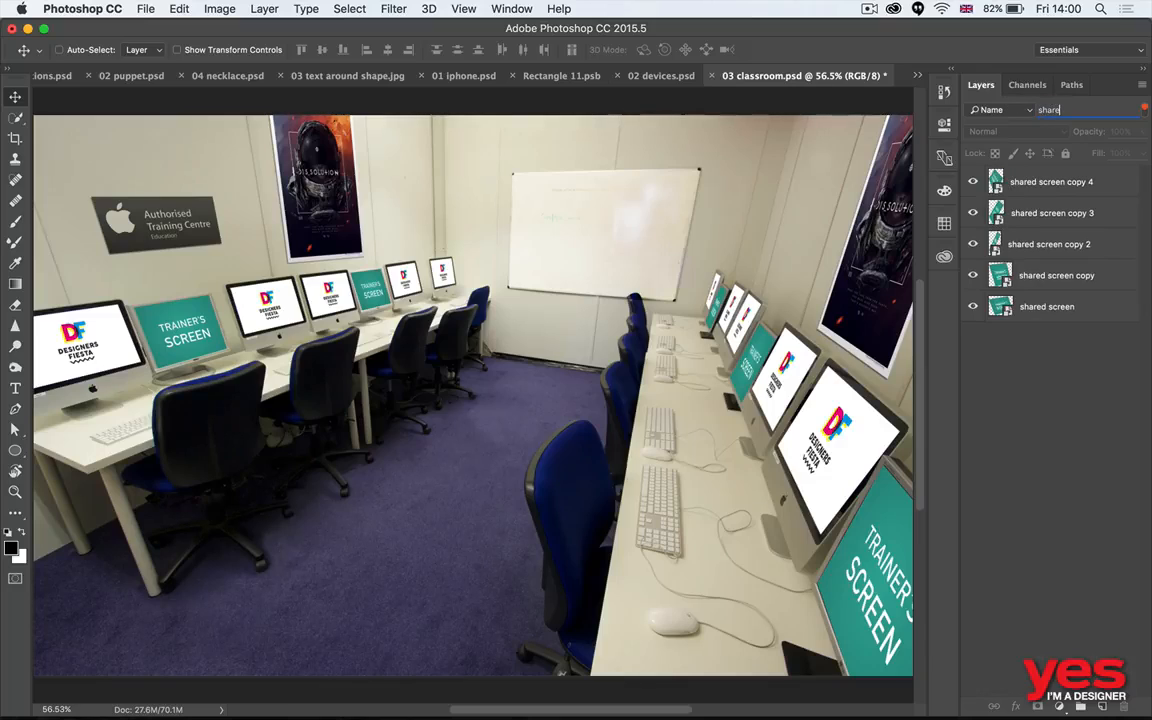
pyautogui.click(1050, 182)
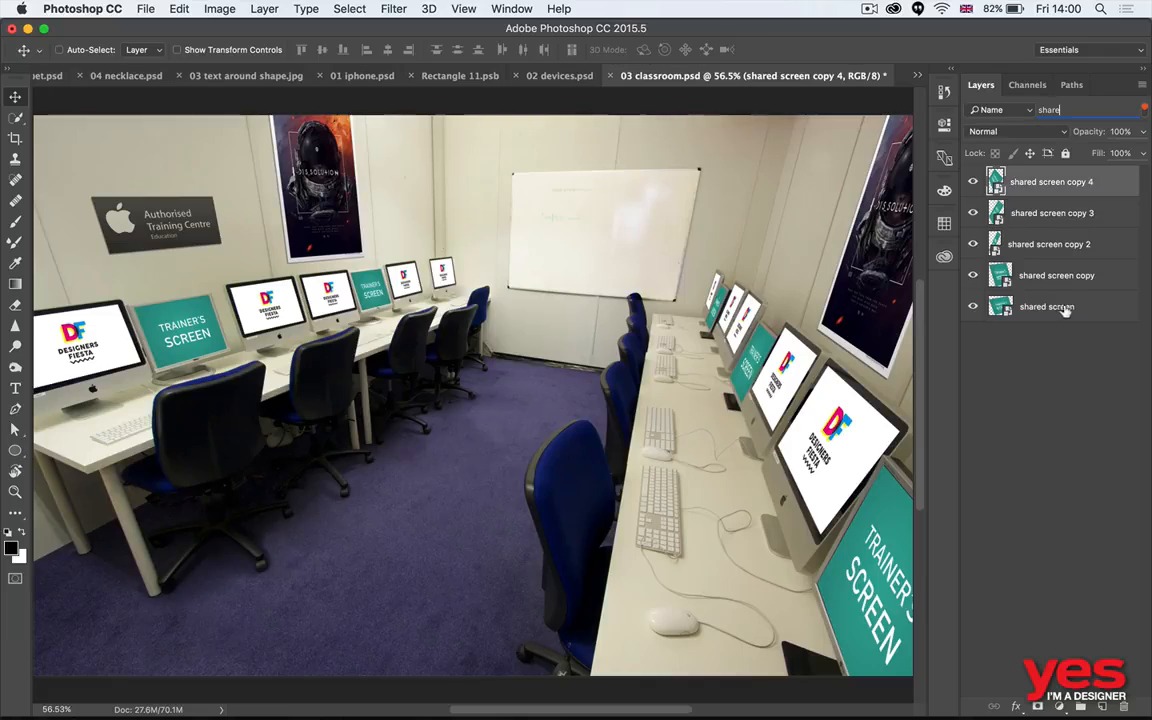
pyautogui.keyDown('shift'); pyautogui.click(1047, 306); pyautogui.keyUp('shift')
pyautogui.press('super+g')
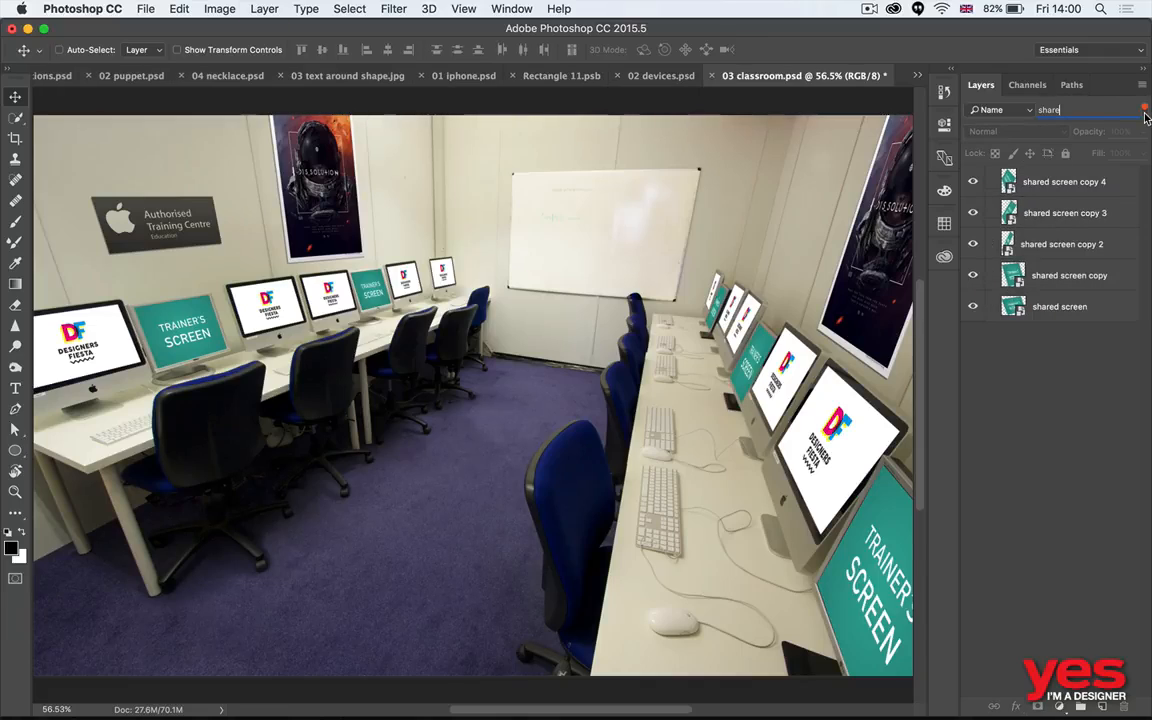
pyautogui.scroll(-10, 1144, 111)
pyautogui.hscroll(-5, 1144, 111)
pyautogui.press('super+0')
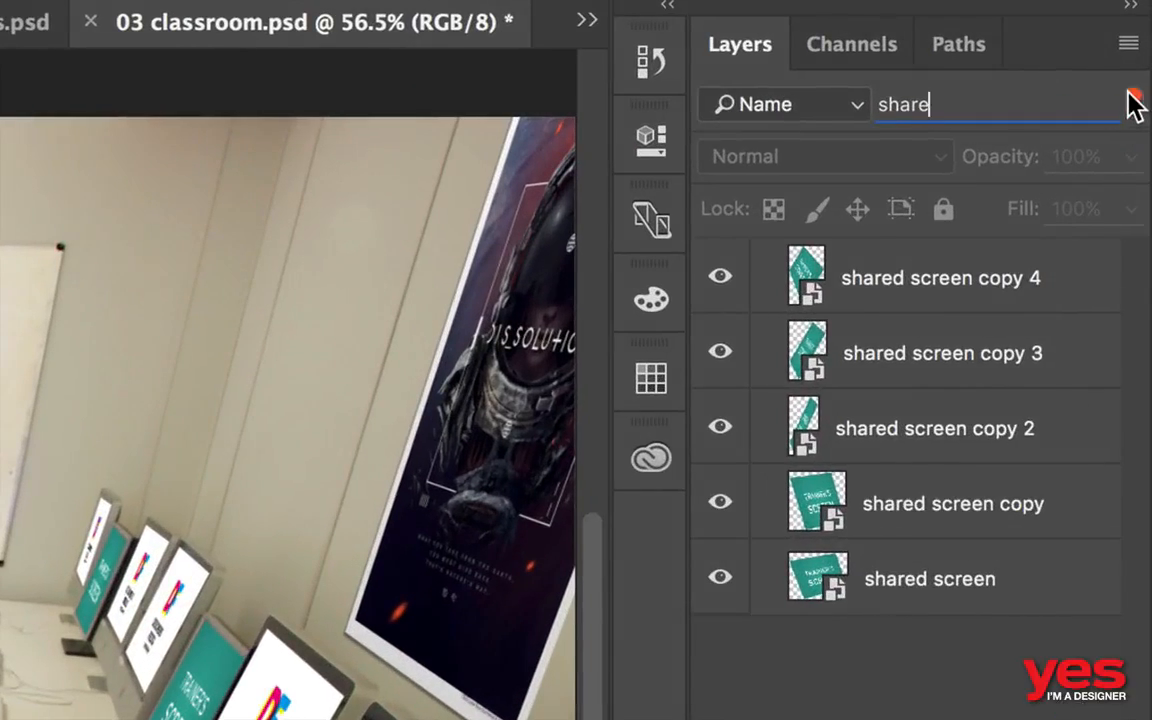
pyautogui.click(1144, 106)
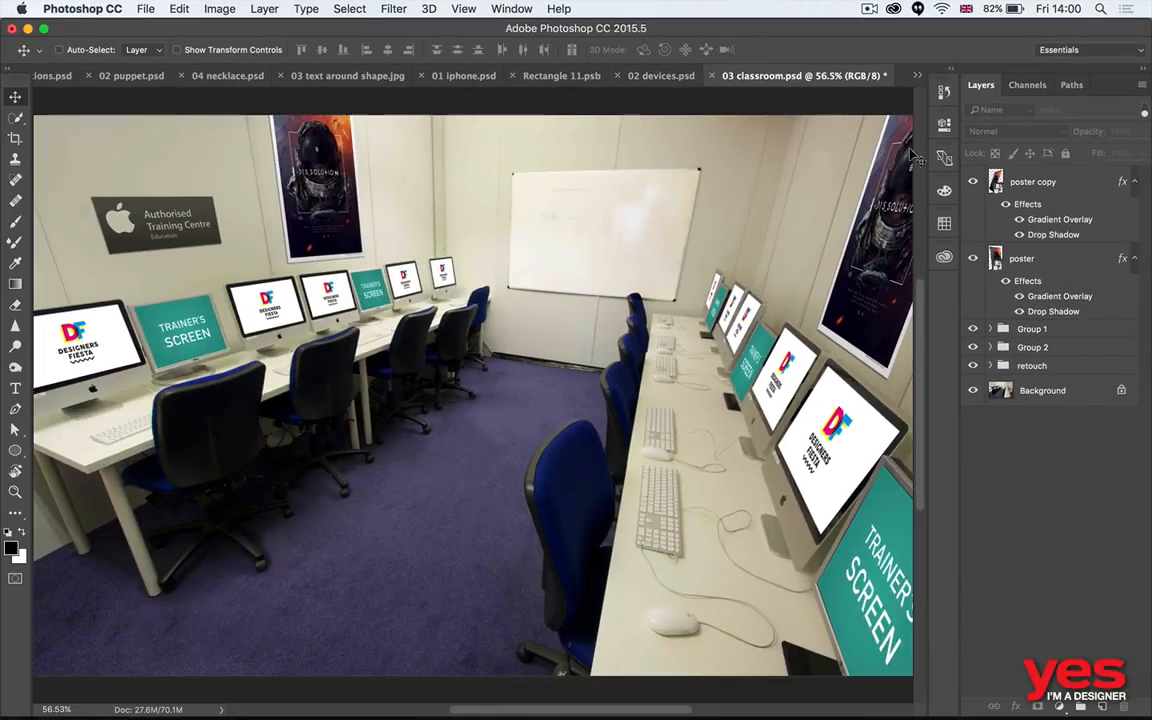
# - Toggle the visibility of Group 1 and Group 2 off and back on to check which screens each contains
pyautogui.click(973, 330)
pyautogui.click(973, 329)
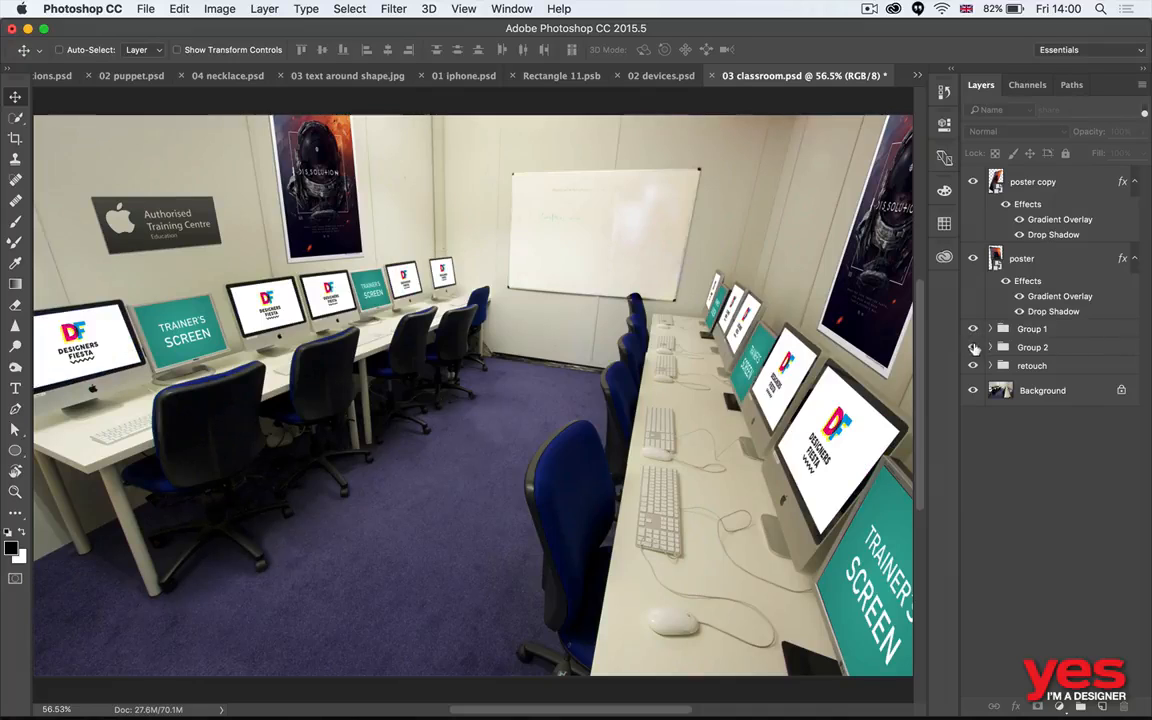
pyautogui.click(972, 347)
pyautogui.click(972, 347)
pyautogui.press('super+minus')
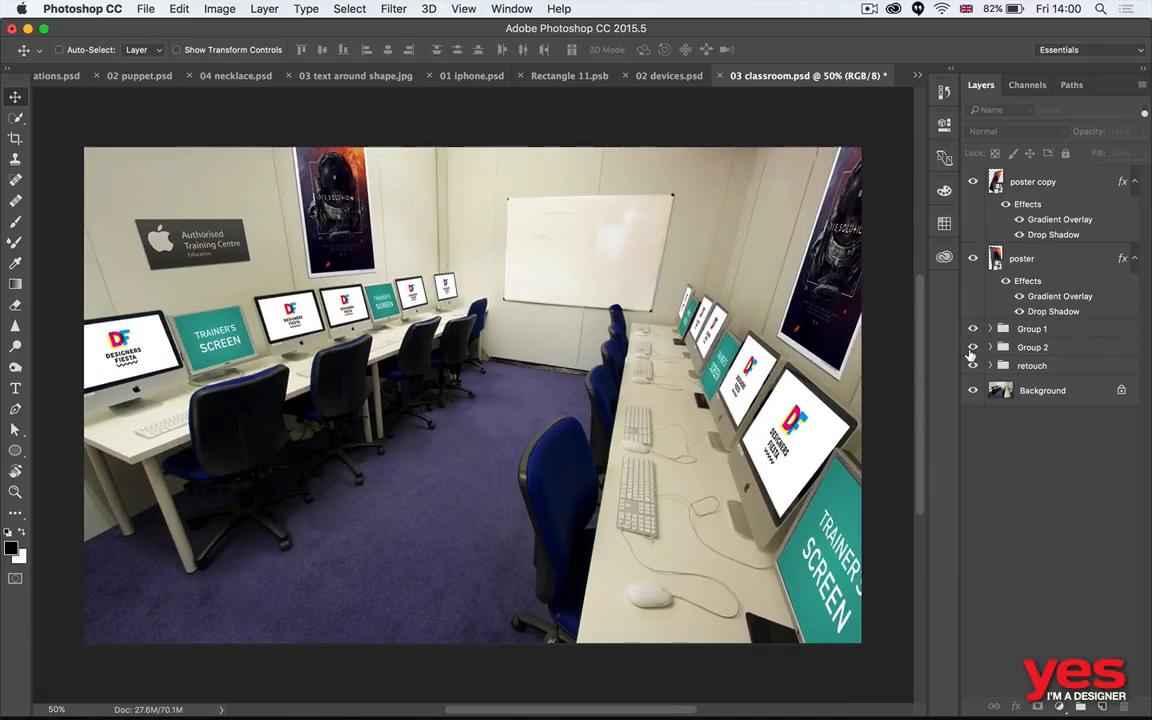
pyautogui.click(1035, 266)
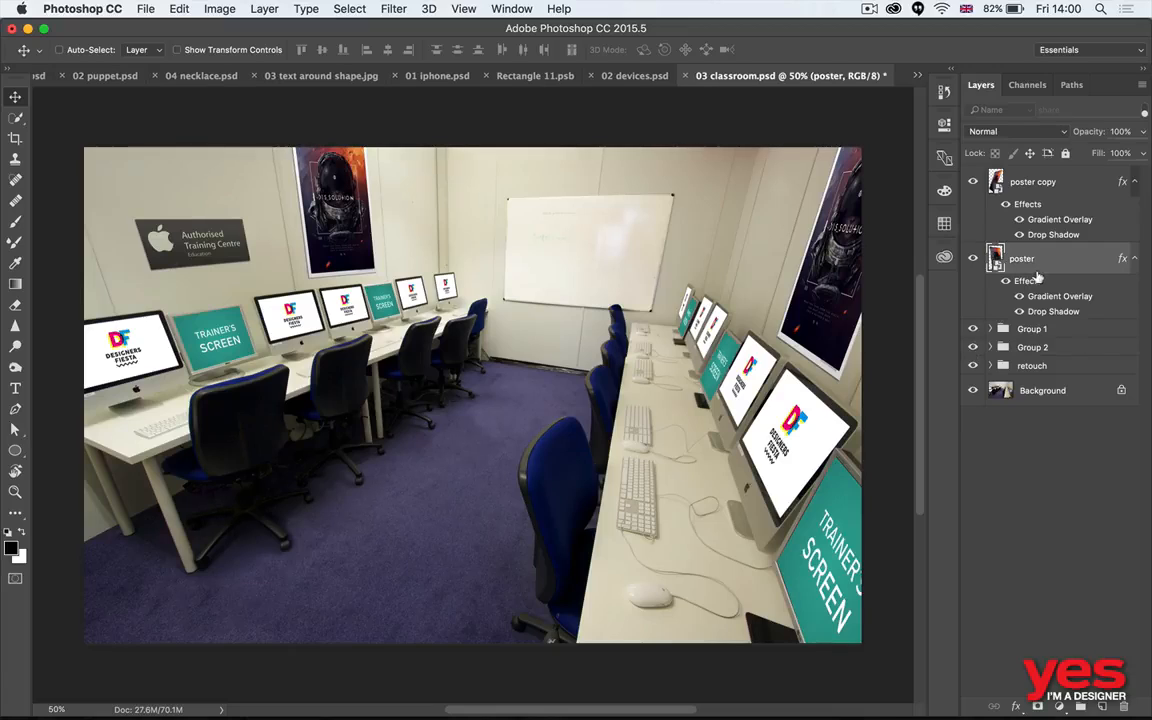
pyautogui.click(1012, 131)
pyautogui.click(1051, 119)
pyautogui.click(1053, 424)
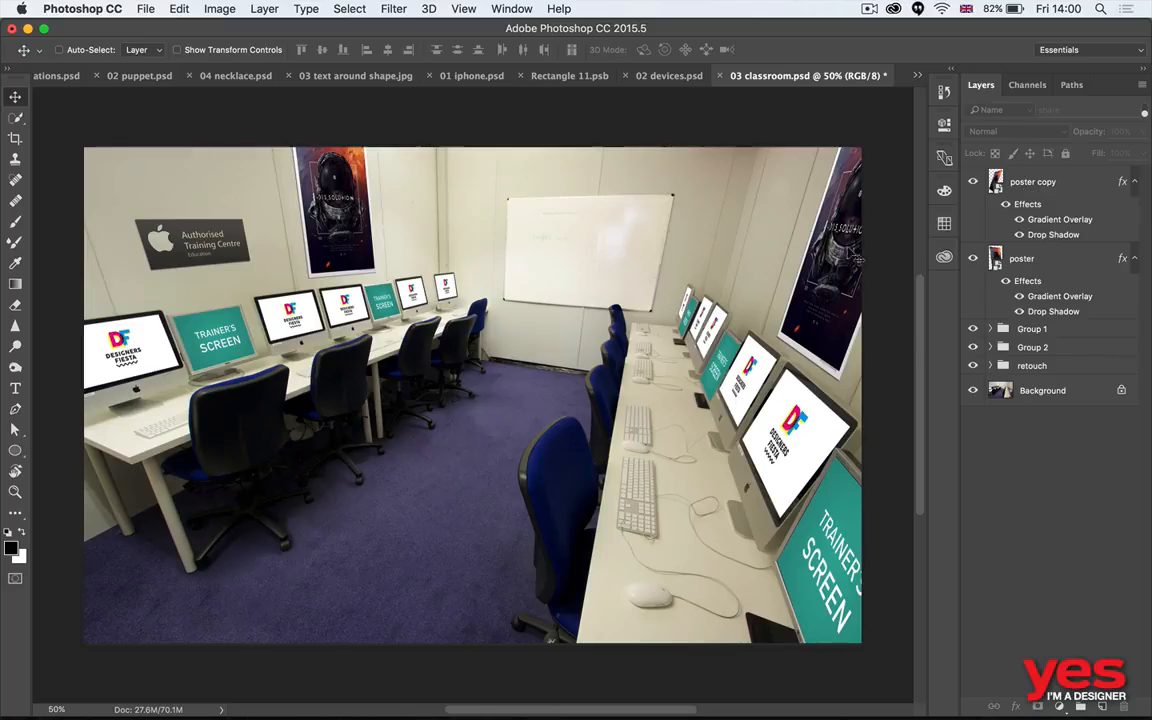
pyautogui.click(796, 311)
pyautogui.press('Return')
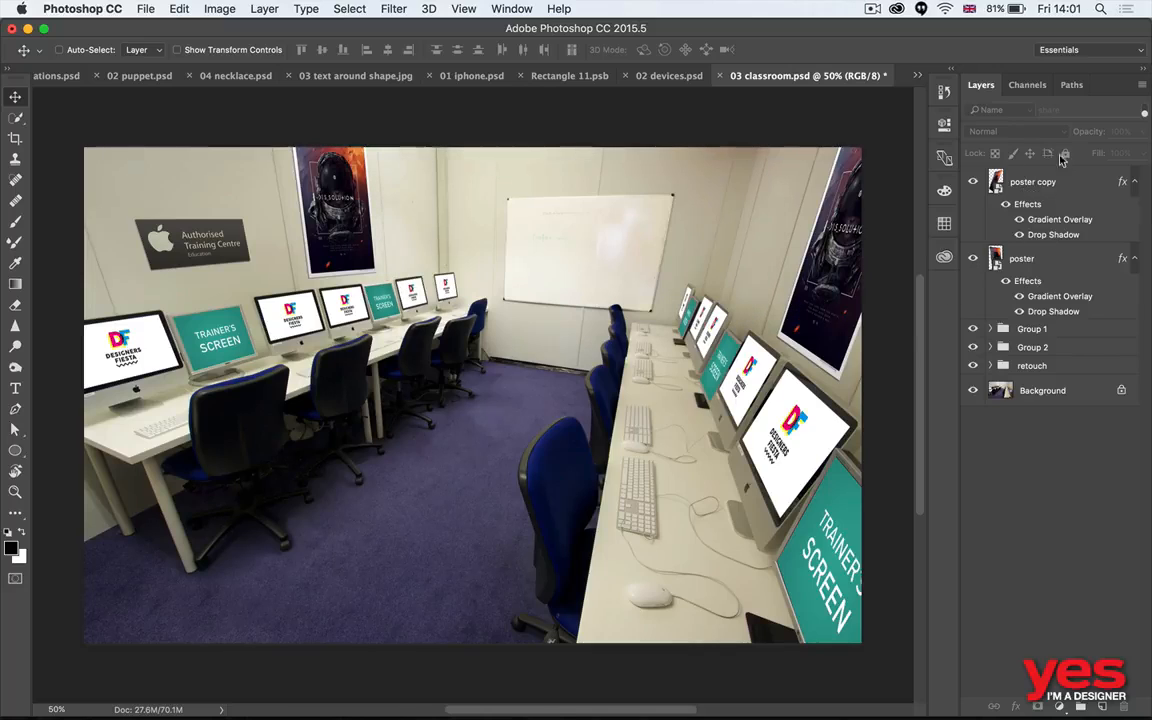
pyautogui.click(14, 139)
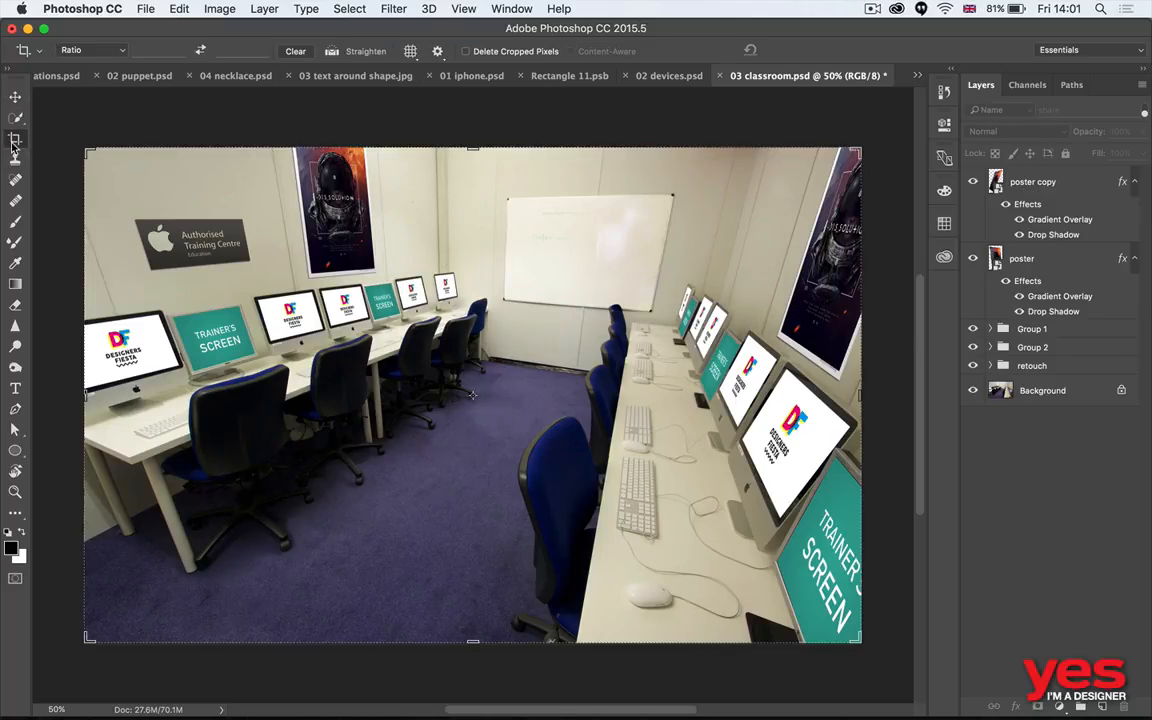
pyautogui.press('v')
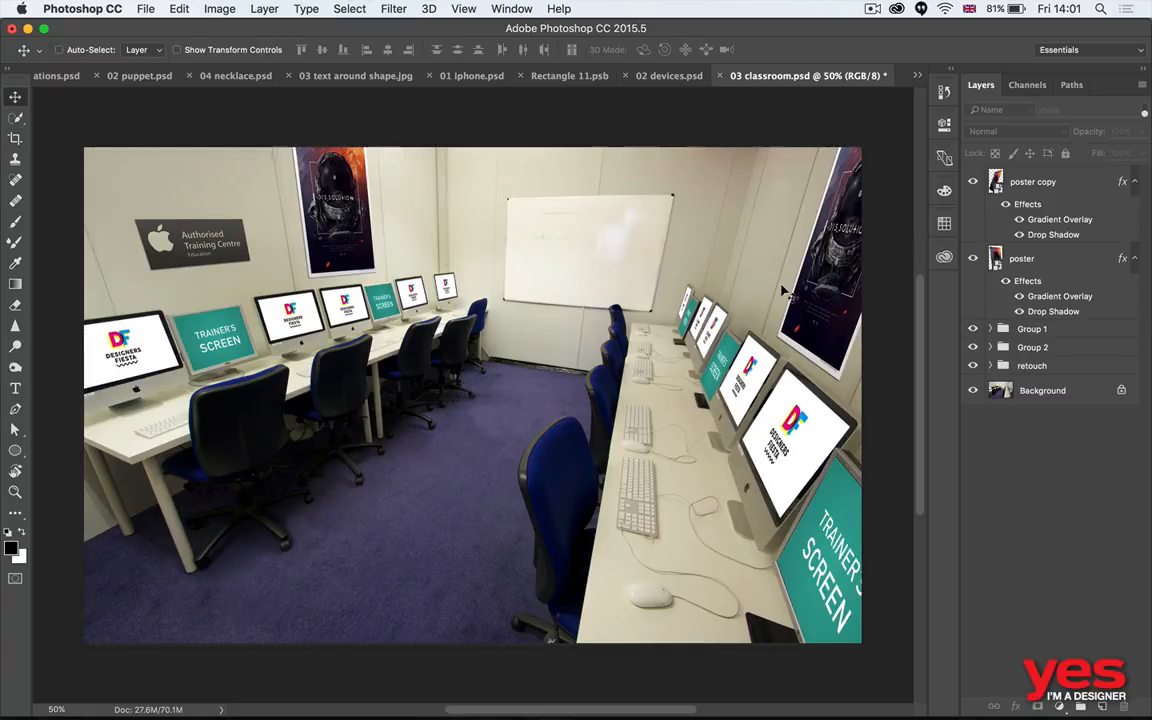
# - Switch to Adobe Bridge and preview 04_2 stationaries.psd, 04_3 bags.psd and 04_1 logo.ai
pyautogui.press('super+Tab')
pyautogui.click(445, 355)
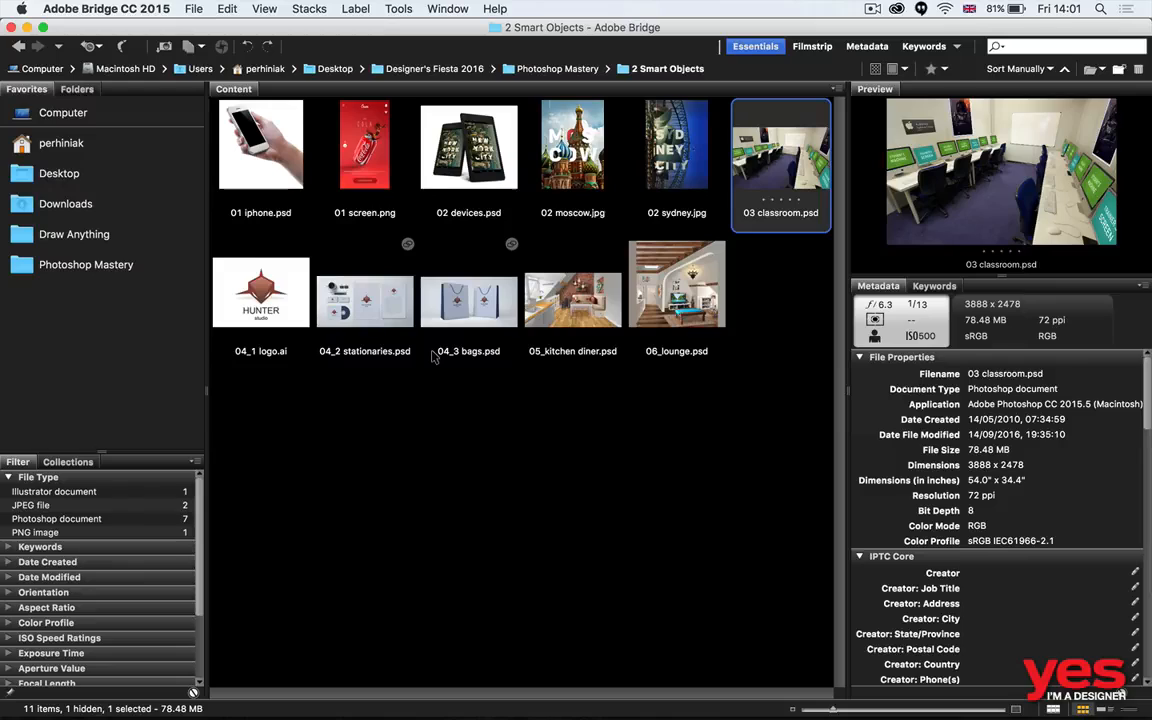
pyautogui.press('Right')
pyautogui.press('Right')
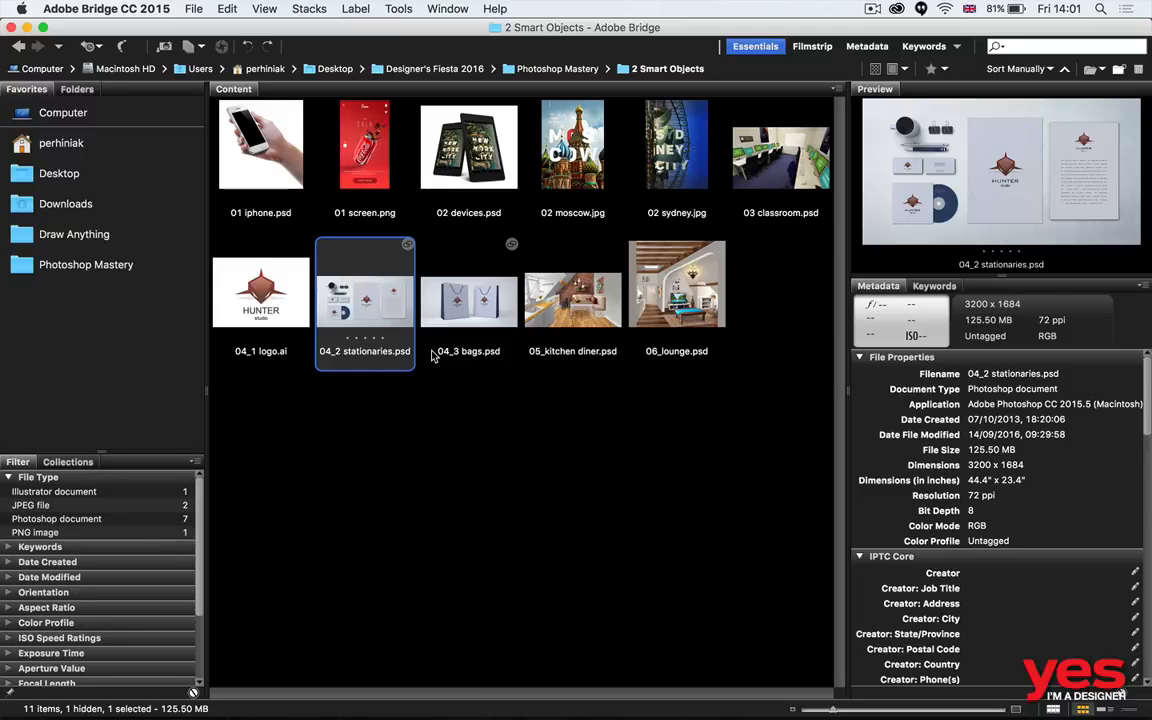
pyautogui.click(432, 357)
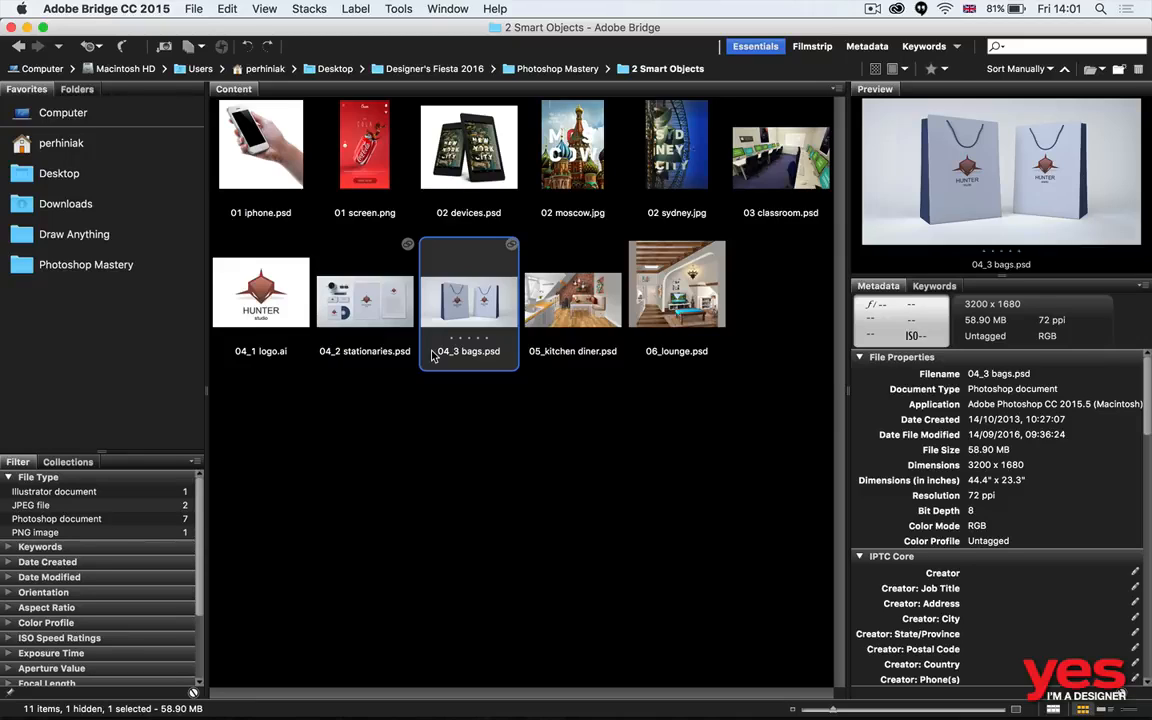
pyautogui.press('Left')
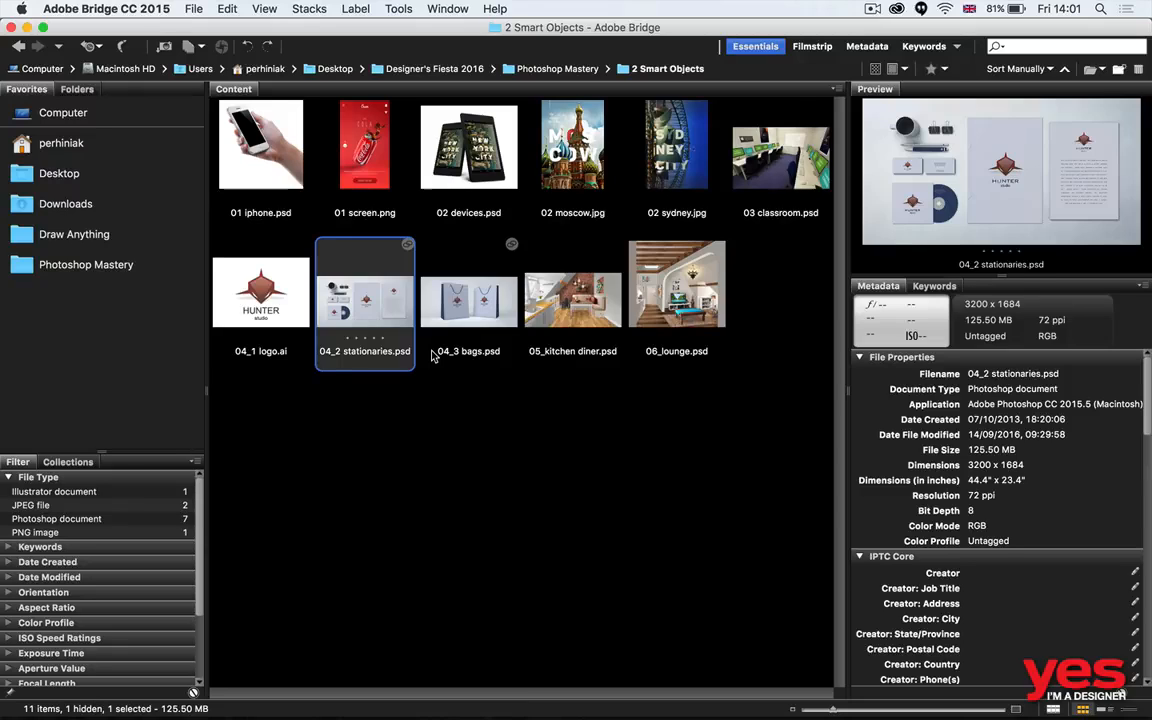
pyautogui.press('Left')
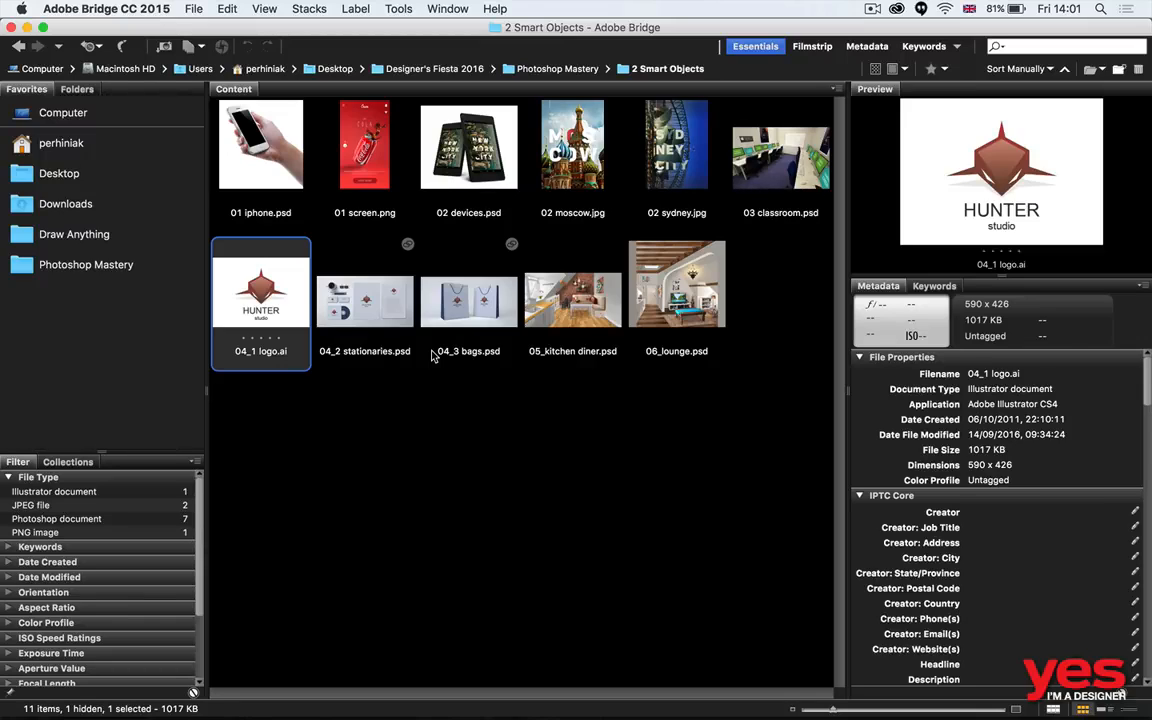
pyautogui.press('Right')
# - Switch to Photoshop and close all open documents without saving their changes
pyautogui.press('super+Tab')
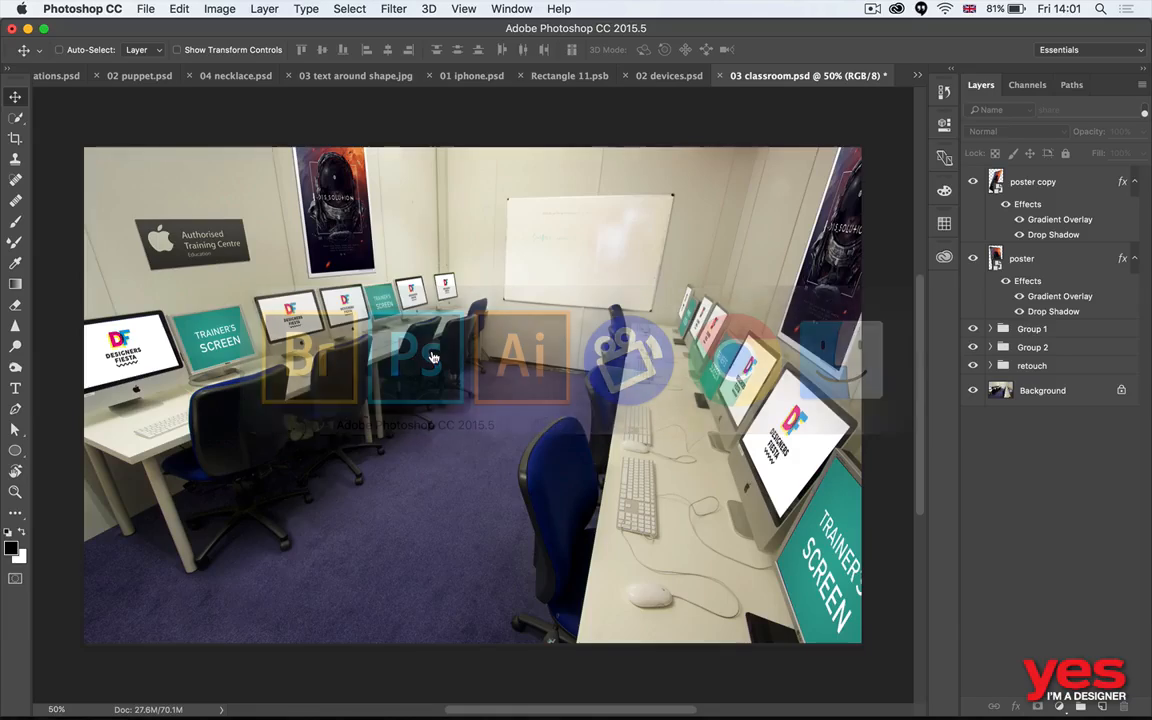
pyautogui.press('super+w')
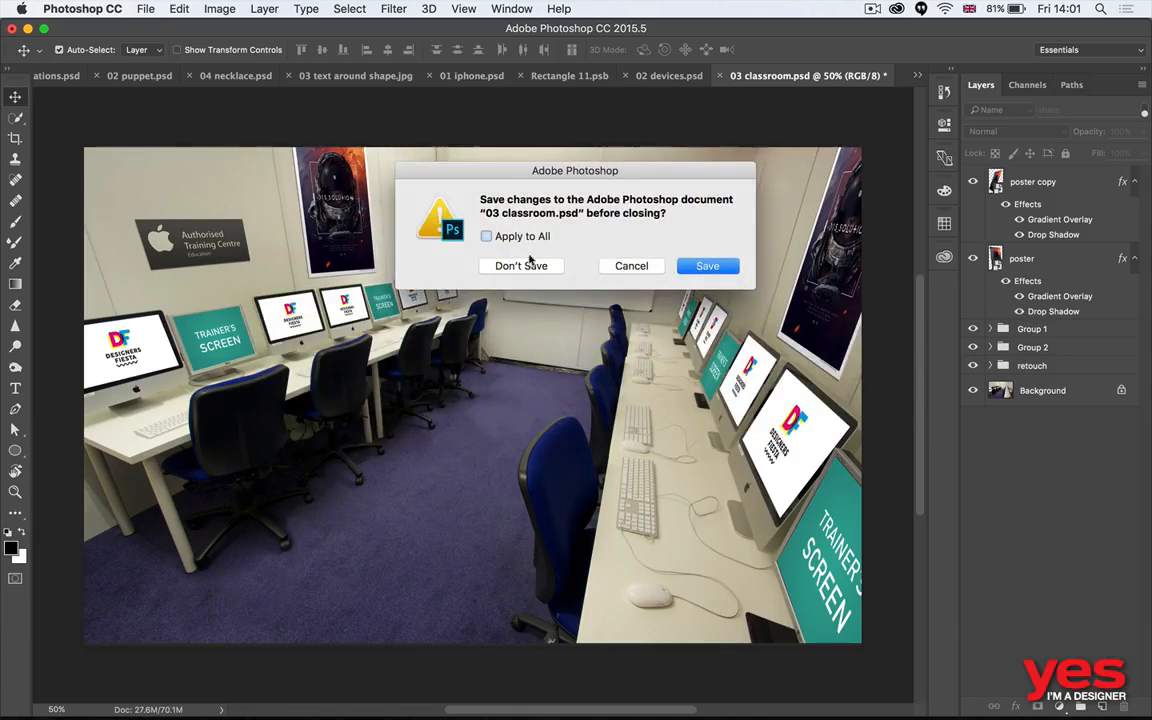
pyautogui.click(518, 237)
pyautogui.click(526, 267)
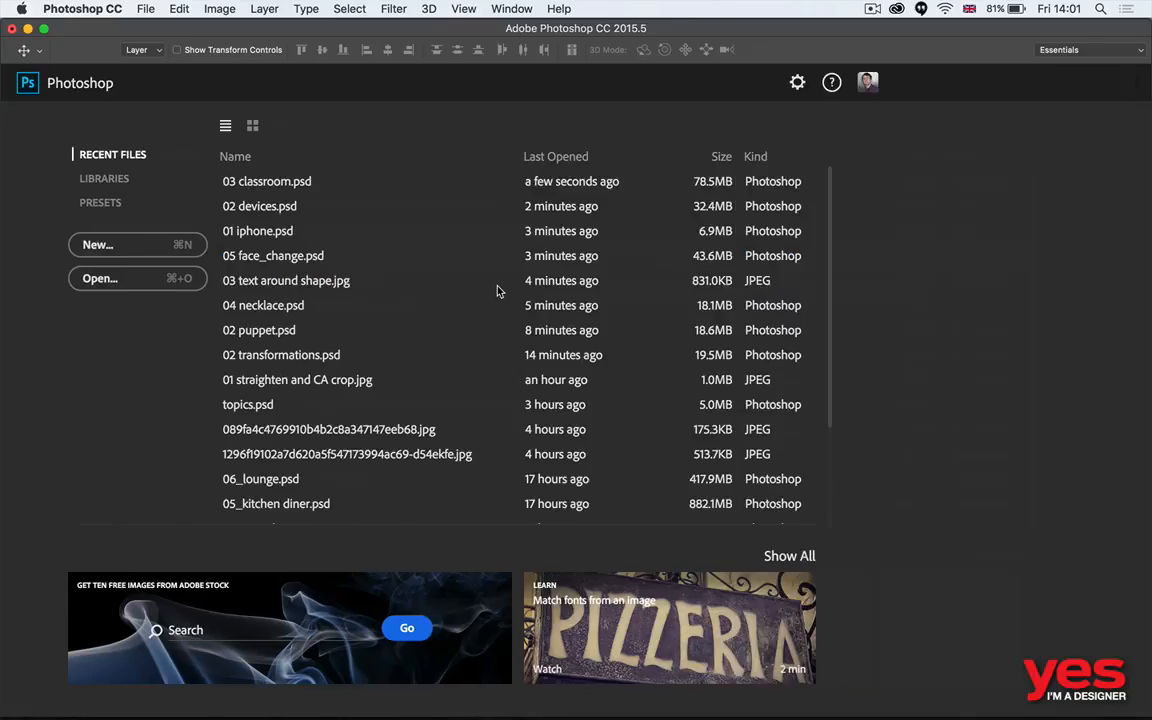
# - Switch to Adobe Bridge, open 04_2 stationaries.psd and 04_3 bags.psd in Photoshop, and accept the missing linked asset without relinking it
pyautogui.press('super+Tab')
pyautogui.moveTo(377, 408); pyautogui.dragTo(483, 322)
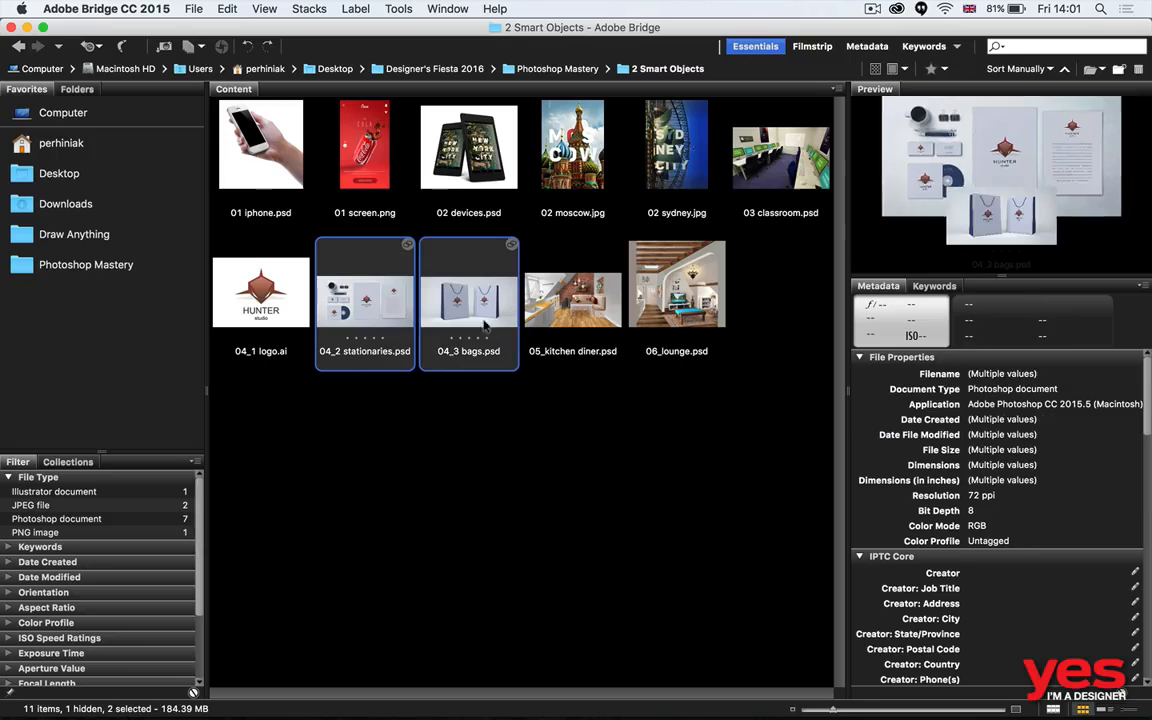
pyautogui.doubleClick(484, 316)
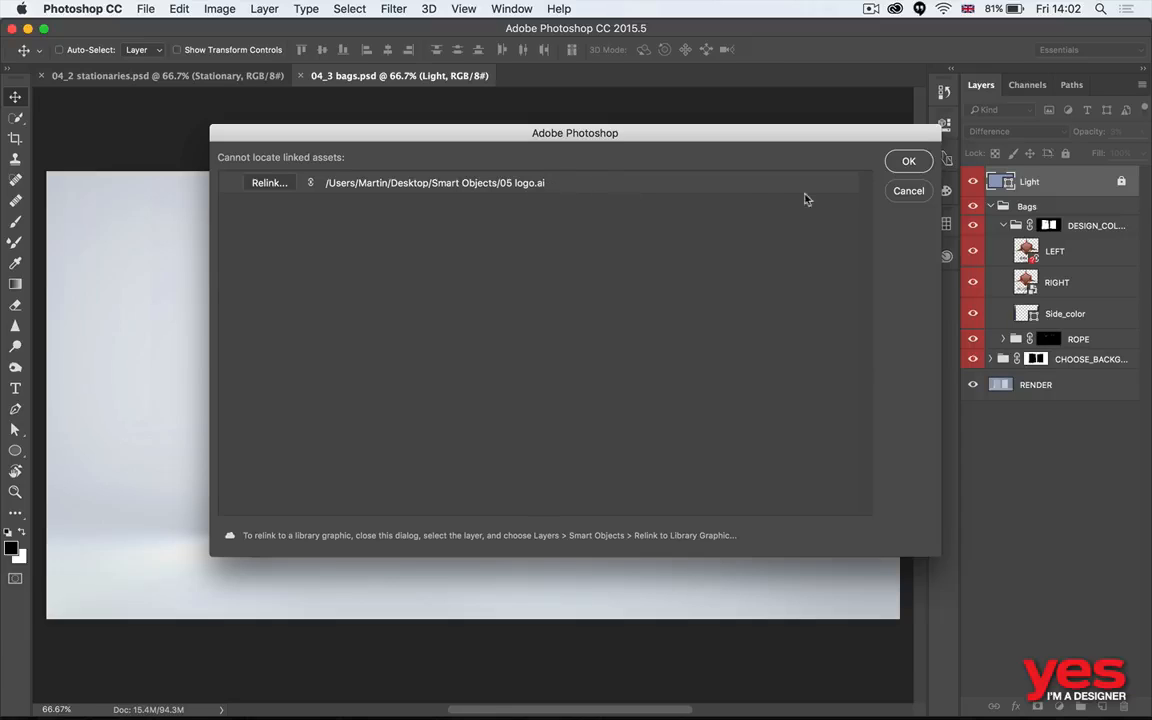
pyautogui.click(906, 161)
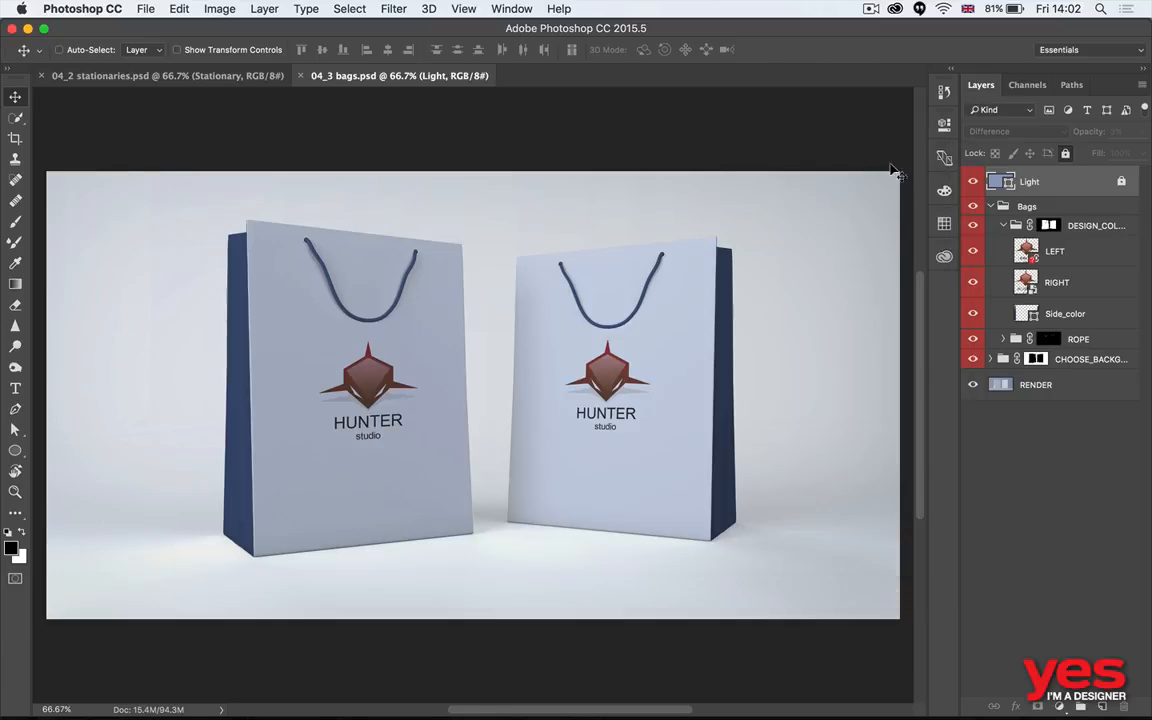
# - Relink the LEFT logo layer of 04_3 bags.psd to 04_1 logo.ai from Designer's Fiesta 2016 > Photoshop Mastery > 2 Smart Objects
pyautogui.click(1029, 254)
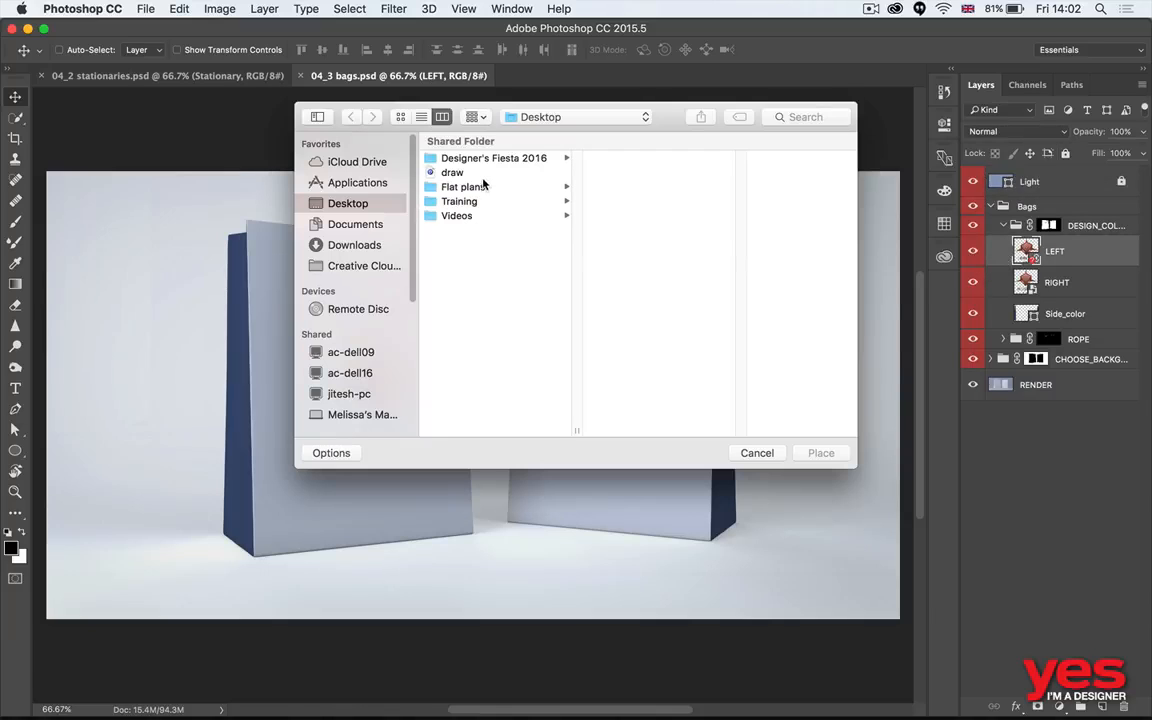
pyautogui.click(476, 204)
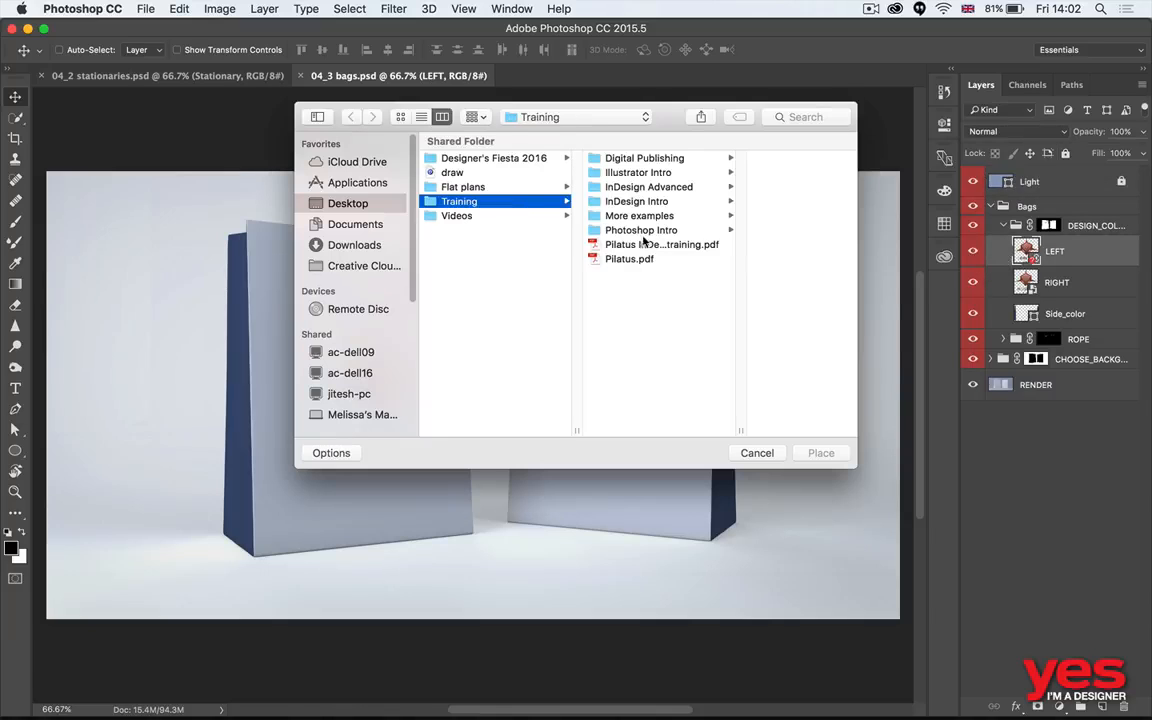
pyautogui.click(500, 172)
pyautogui.click(495, 158)
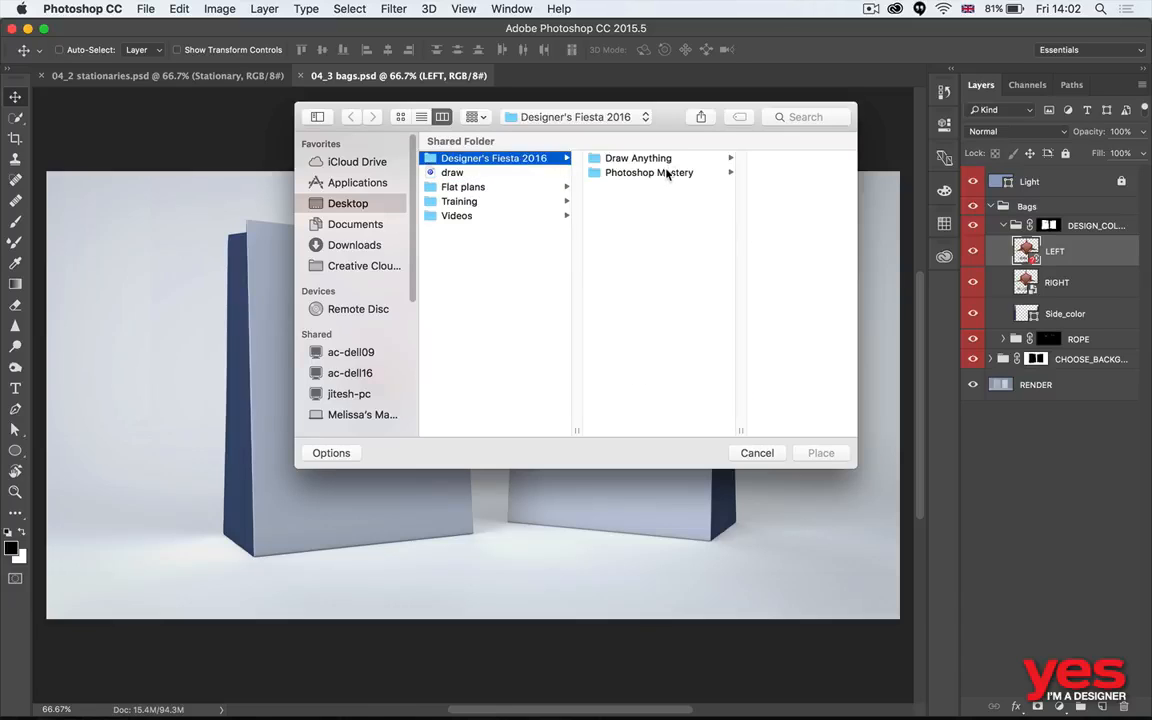
pyautogui.click(668, 173)
pyautogui.click(766, 174)
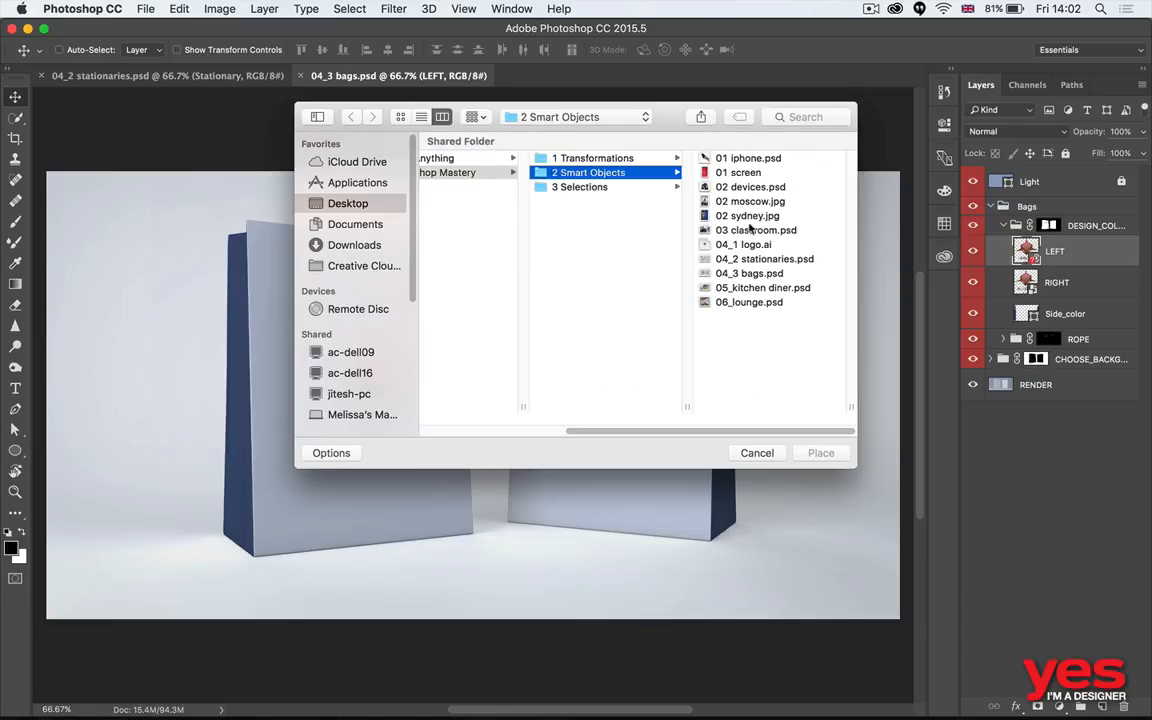
pyautogui.click(755, 244)
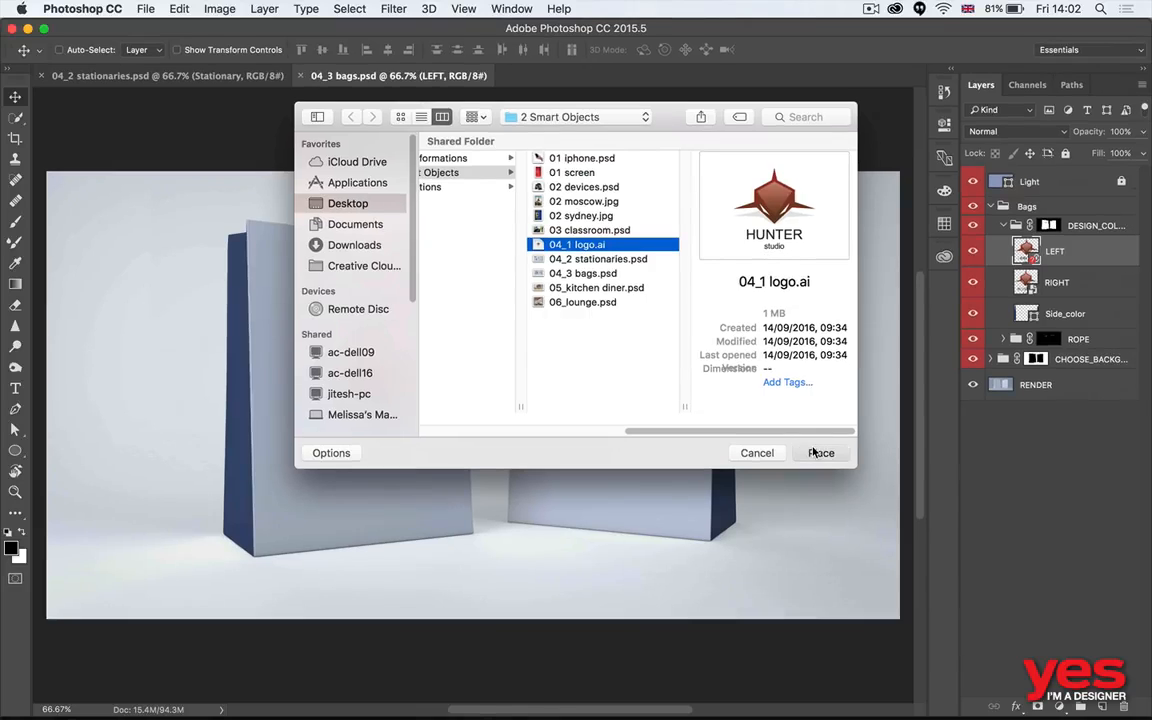
pyautogui.click(818, 453)
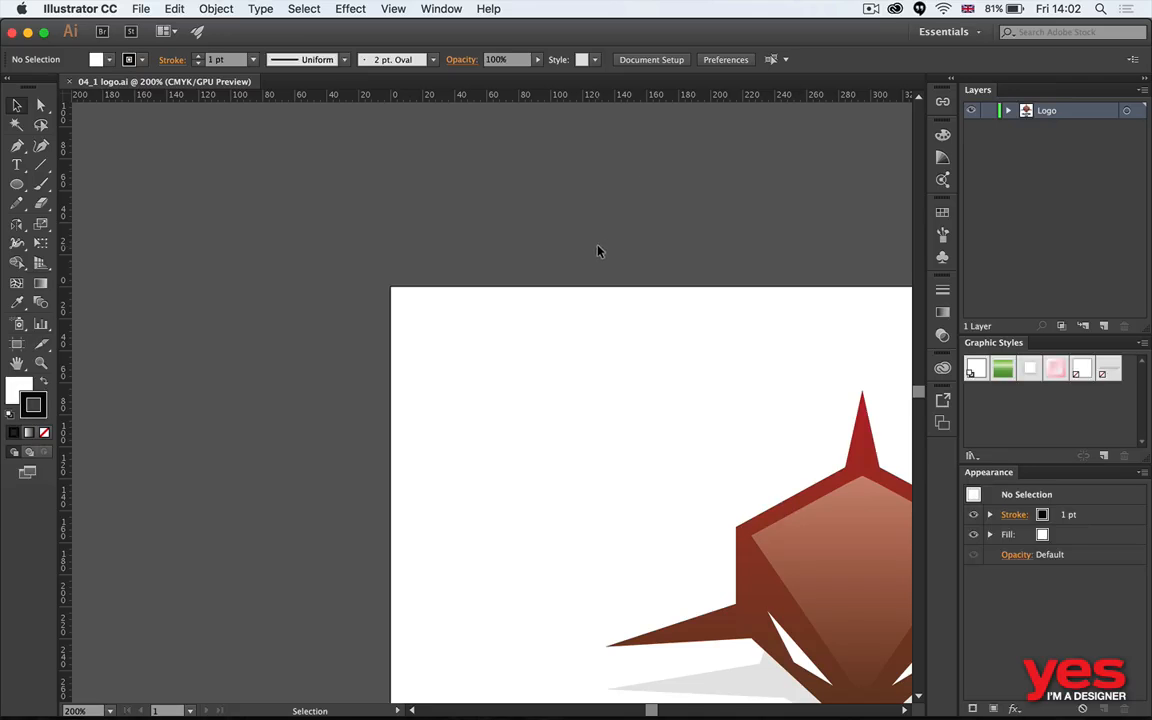
# - Switch from Illustrator to Photoshop, select the letterhead's logo layer in 04_2 stationaries.psd, and try to update all modified content
pyautogui.press('super+Tab')
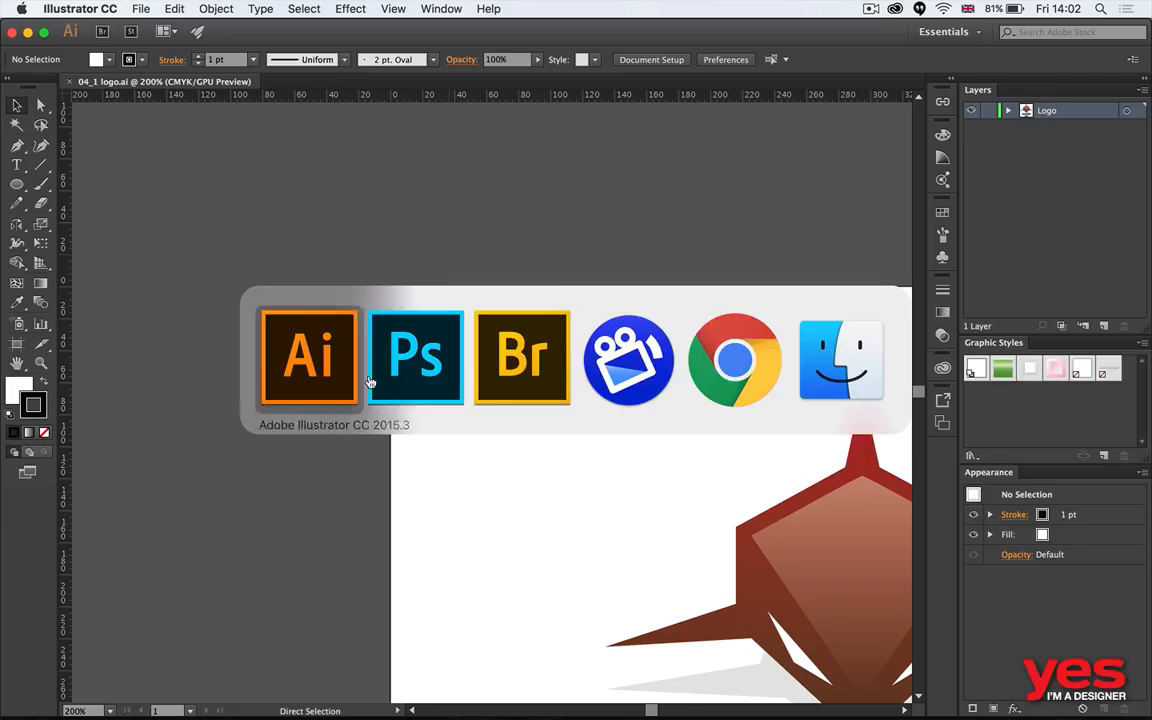
pyautogui.click(372, 380)
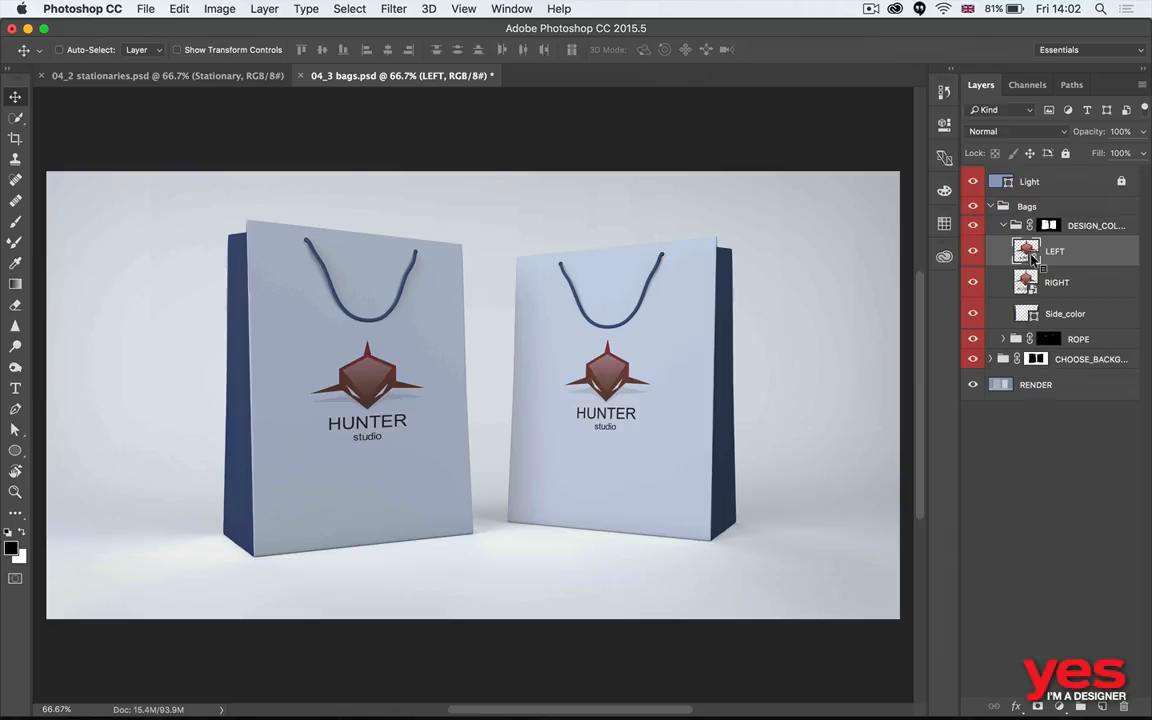
pyautogui.click(157, 78)
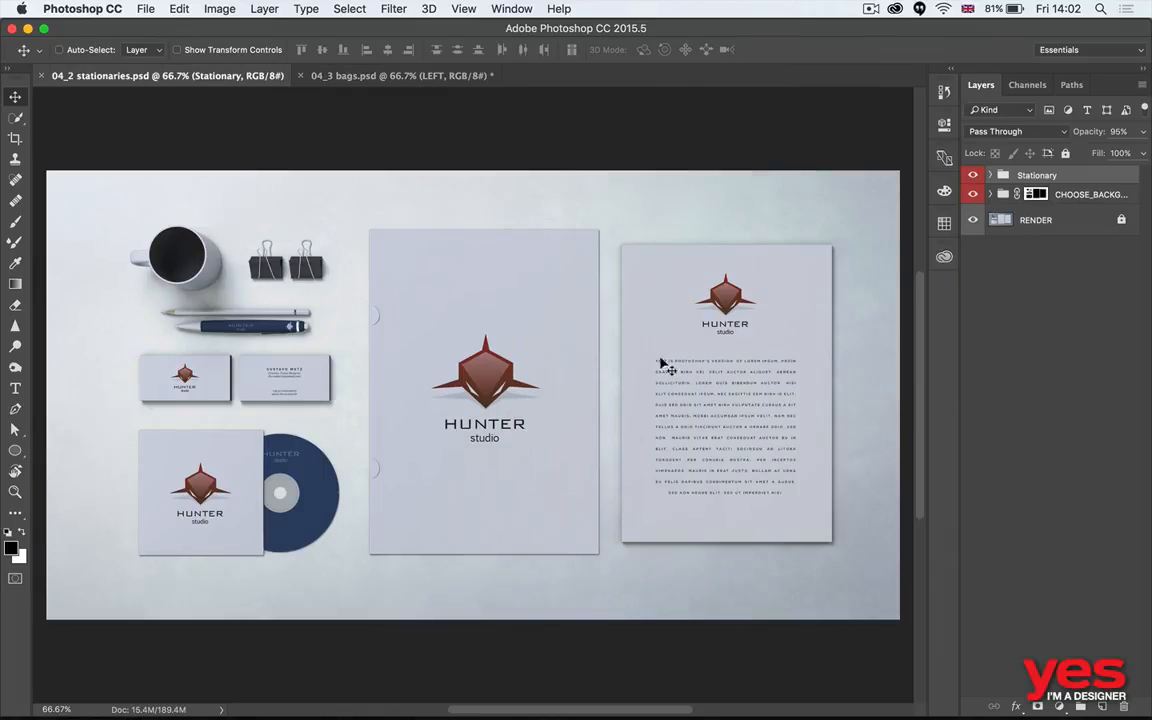
pyautogui.keyDown('super'); pyautogui.click(729, 309); pyautogui.keyUp('super')
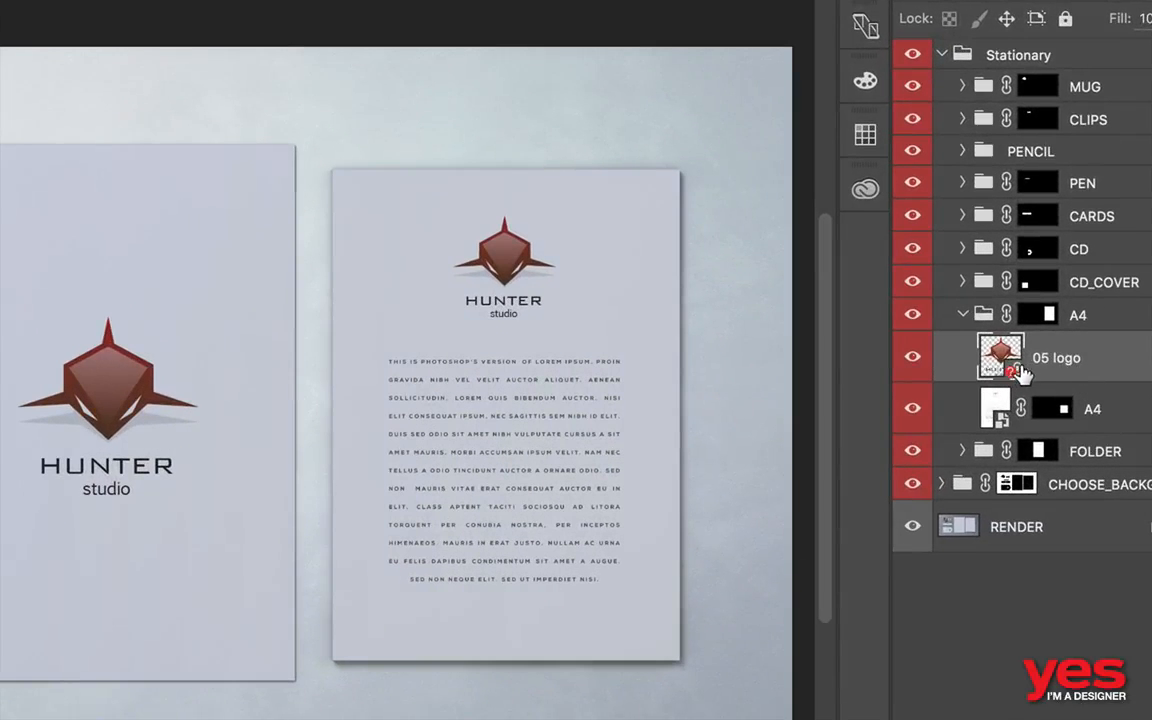
pyautogui.rightClick(1113, 376)
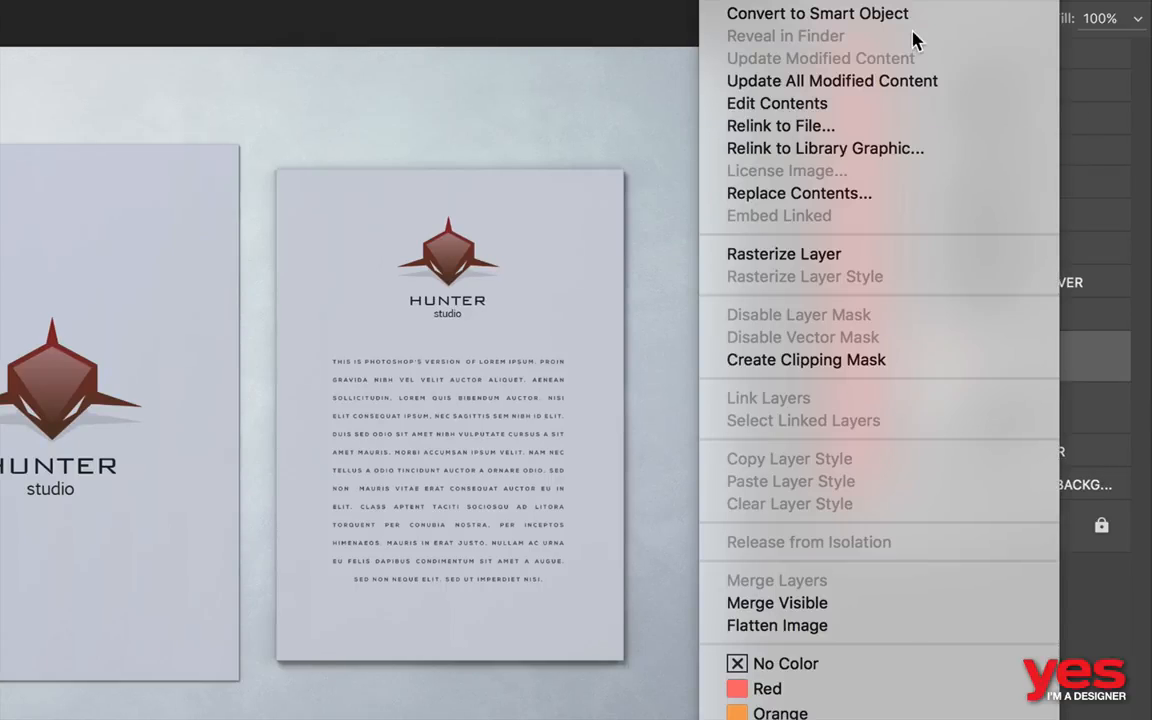
pyautogui.click(860, 82)
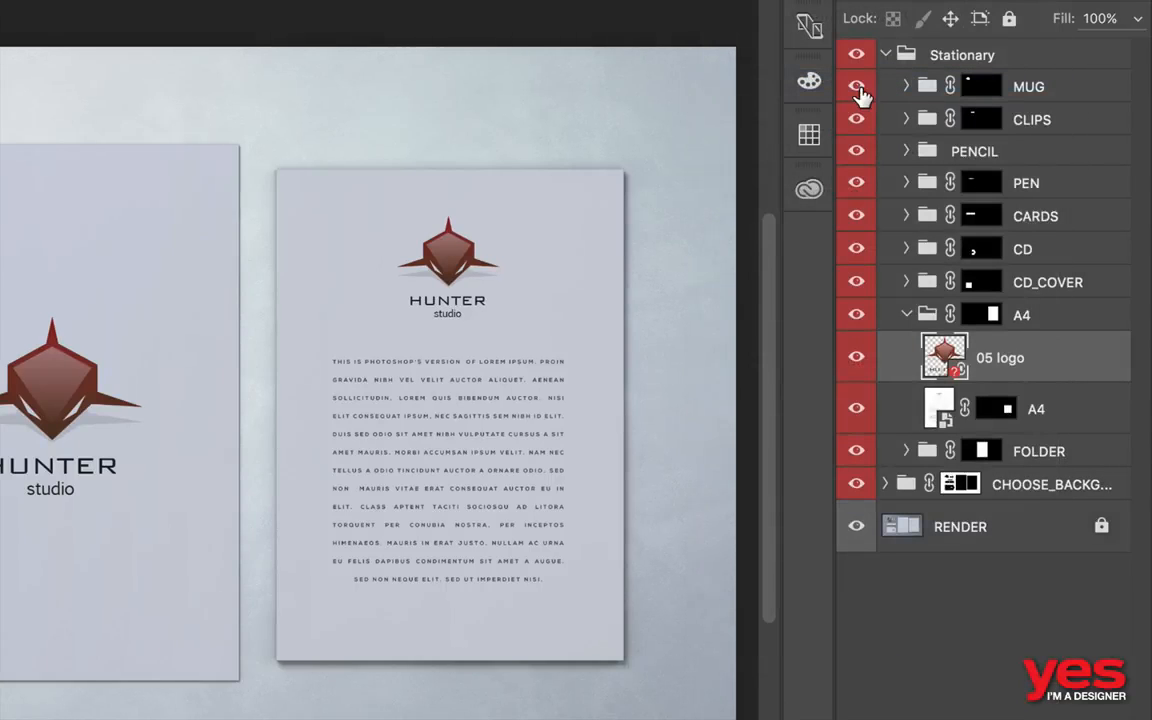
# - Relink the 05 logo layer in the A4 group to 04_1 logo.ai, cropped to its bounding box
pyautogui.rightClick(1075, 365)
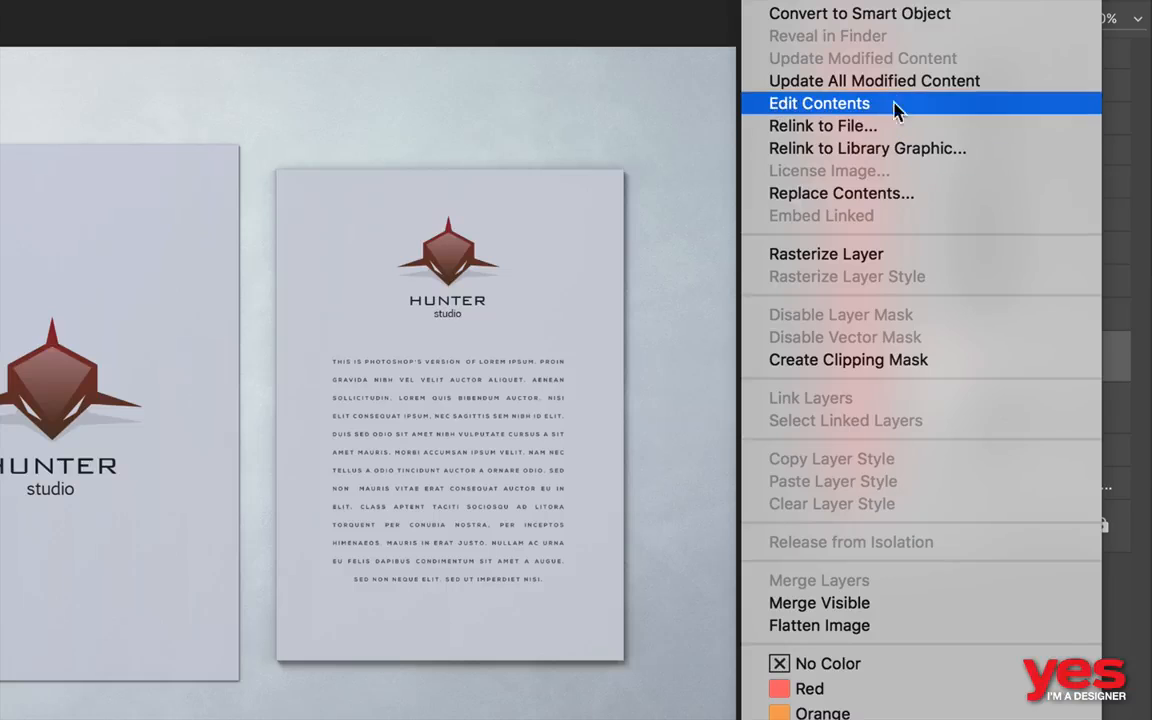
pyautogui.click(880, 129)
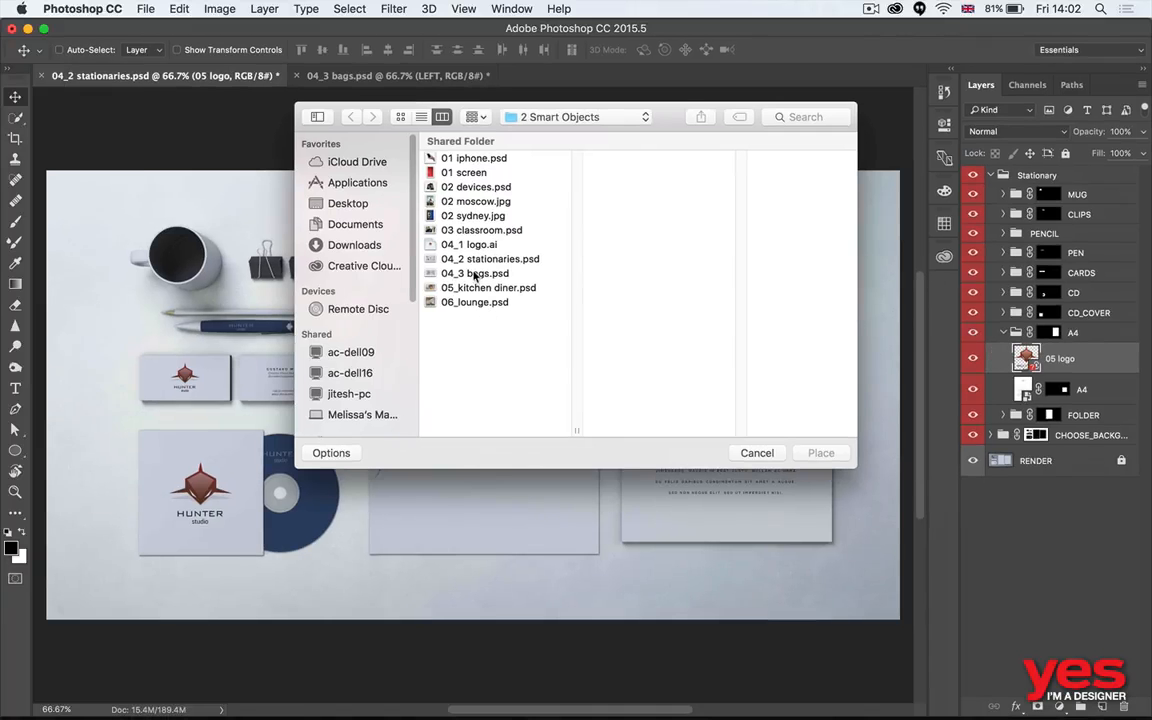
pyautogui.click(470, 244)
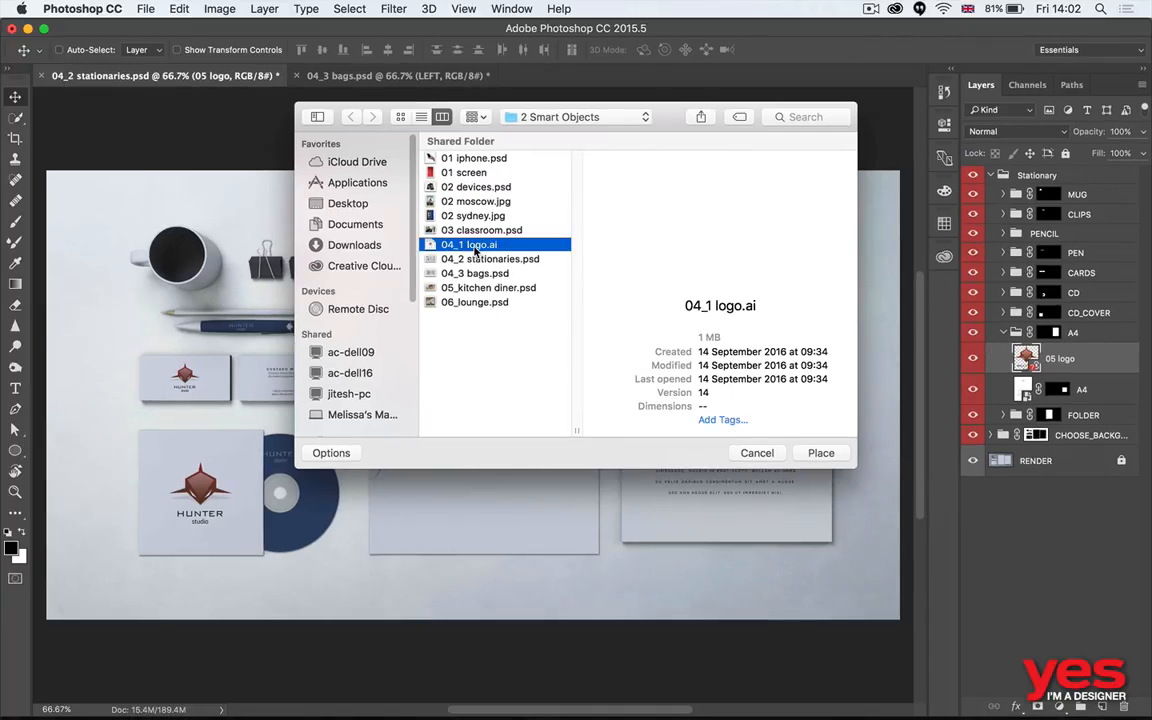
pyautogui.click(814, 450)
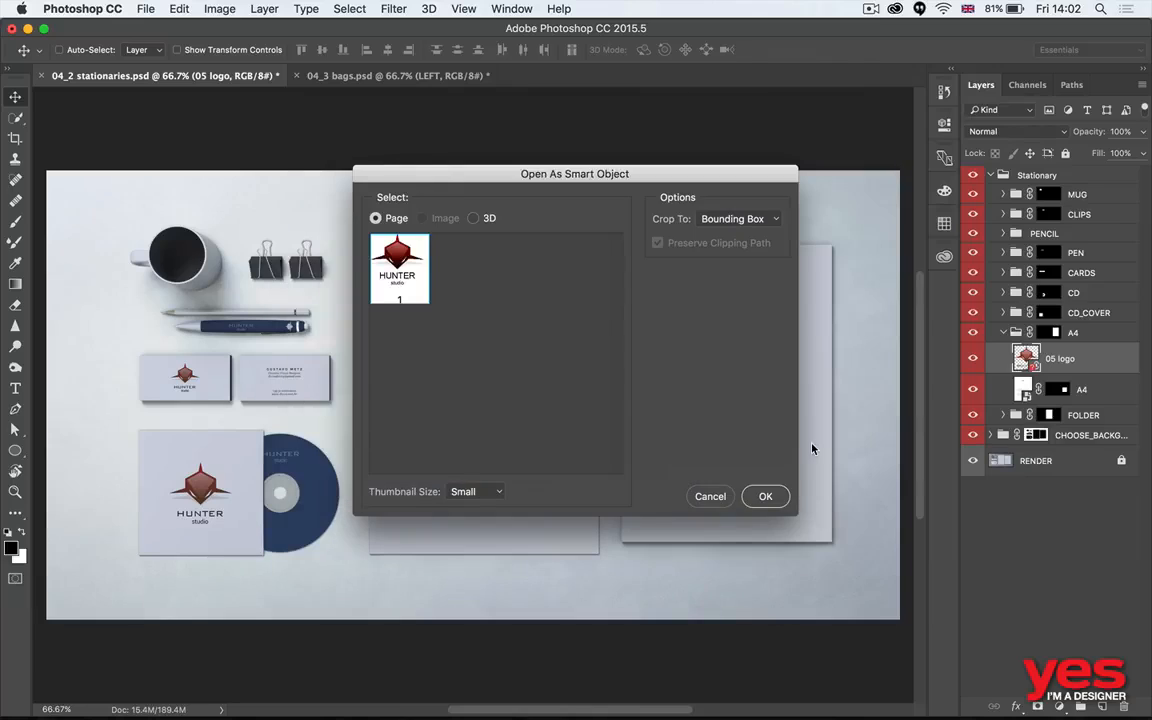
pyautogui.click(765, 494)
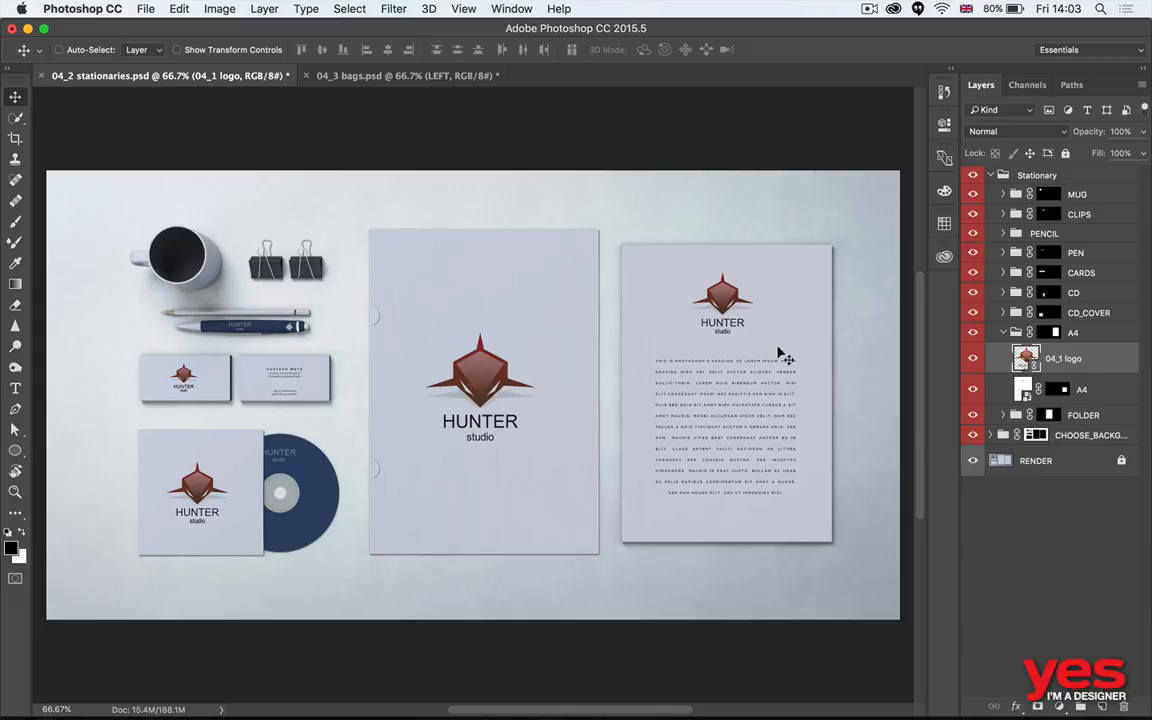
# - Switch to Illustrator and recolour the logo emblem, shifting its red to teal (hue about 185°) and its brown to dark blue (hue about 215°)
pyautogui.press('super+Tab')
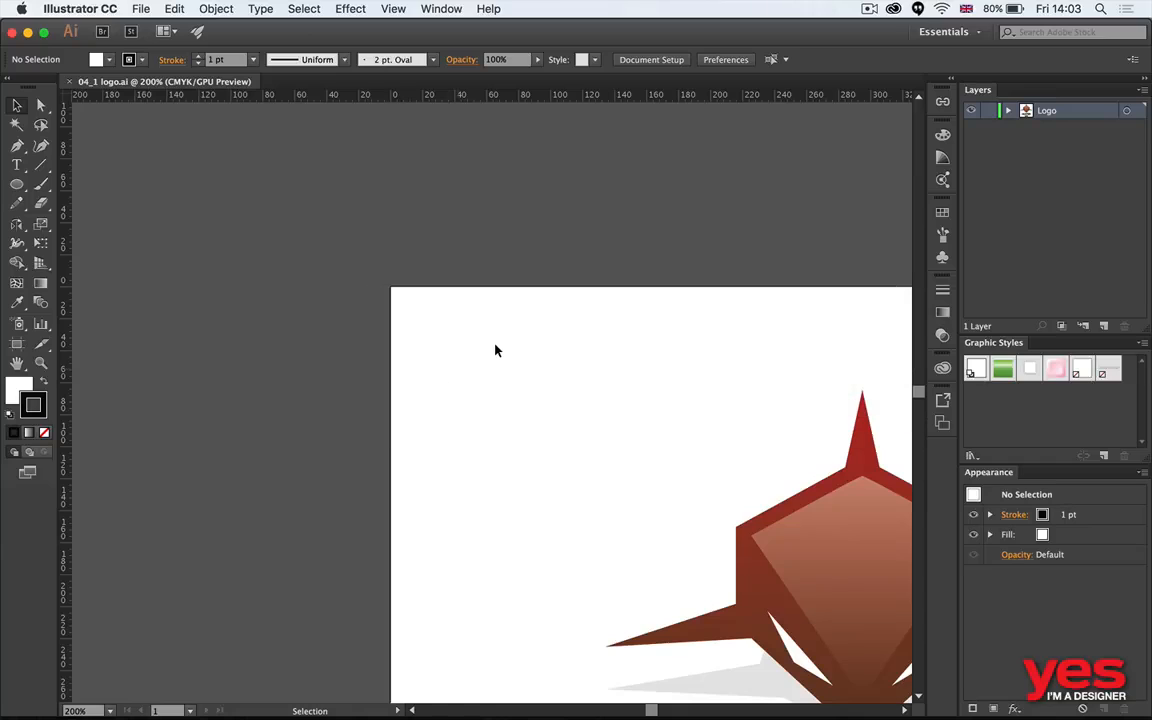
pyautogui.press('super+0')
pyautogui.moveTo(296, 185); pyautogui.dragTo(668, 421)
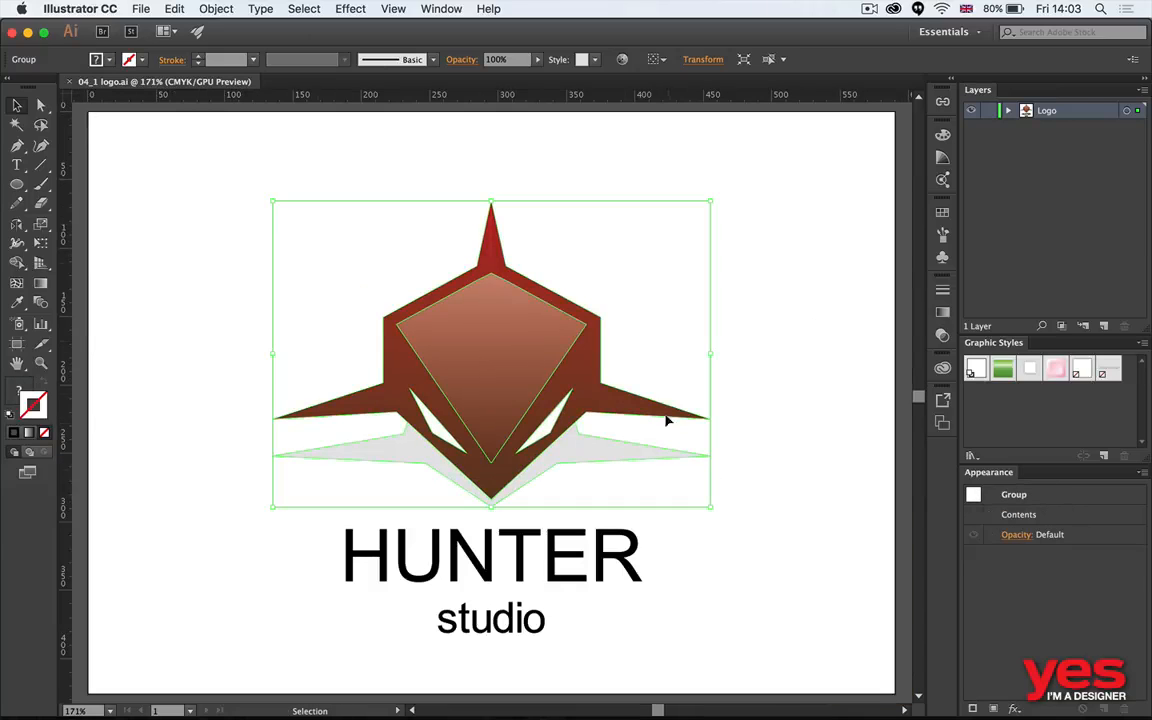
pyautogui.click(649, 58)
pyautogui.click(859, 142)
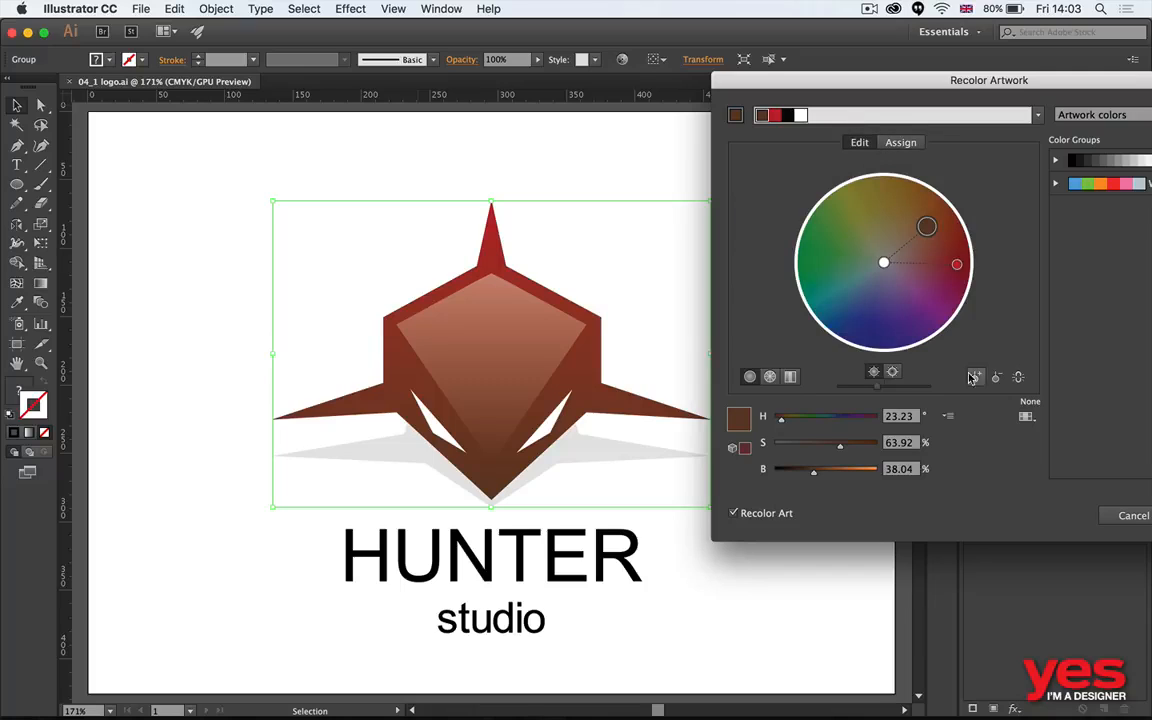
pyautogui.moveTo(956, 264)
pyautogui.mouseDown()
pyautogui.moveTo(843, 317)
pyautogui.moveTo(825, 301)
pyautogui.mouseUp()
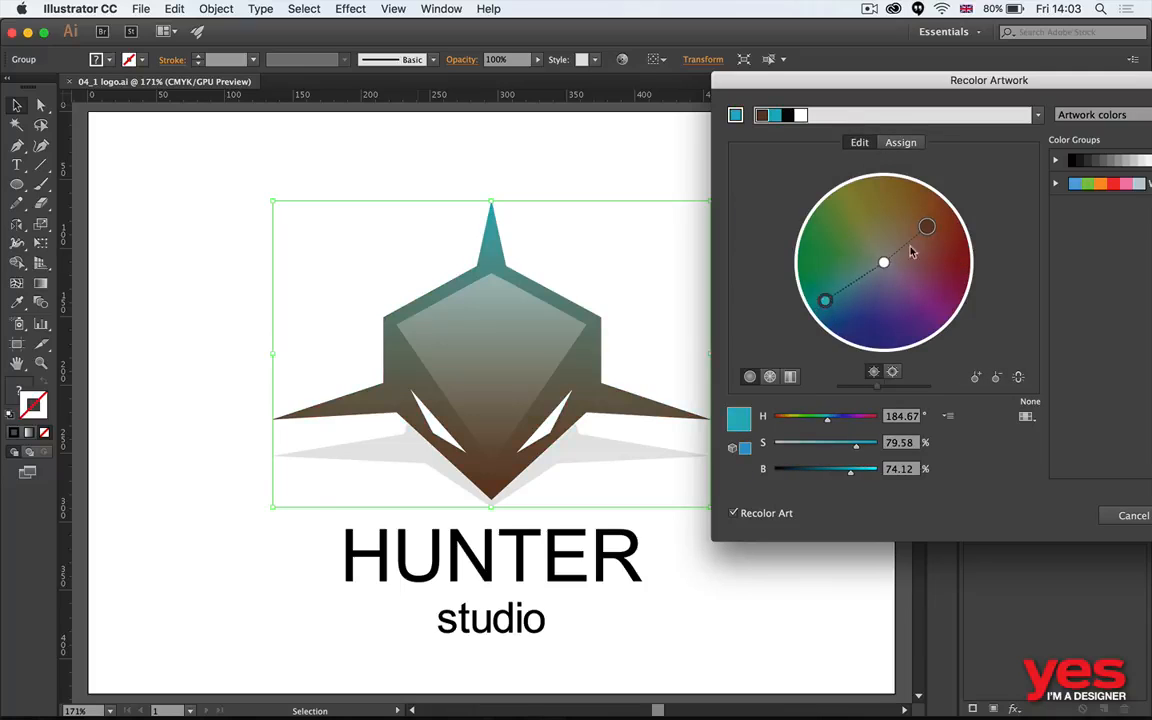
pyautogui.moveTo(928, 227)
pyautogui.mouseDown()
pyautogui.moveTo(837, 267)
pyautogui.moveTo(849, 310)
pyautogui.mouseUp()
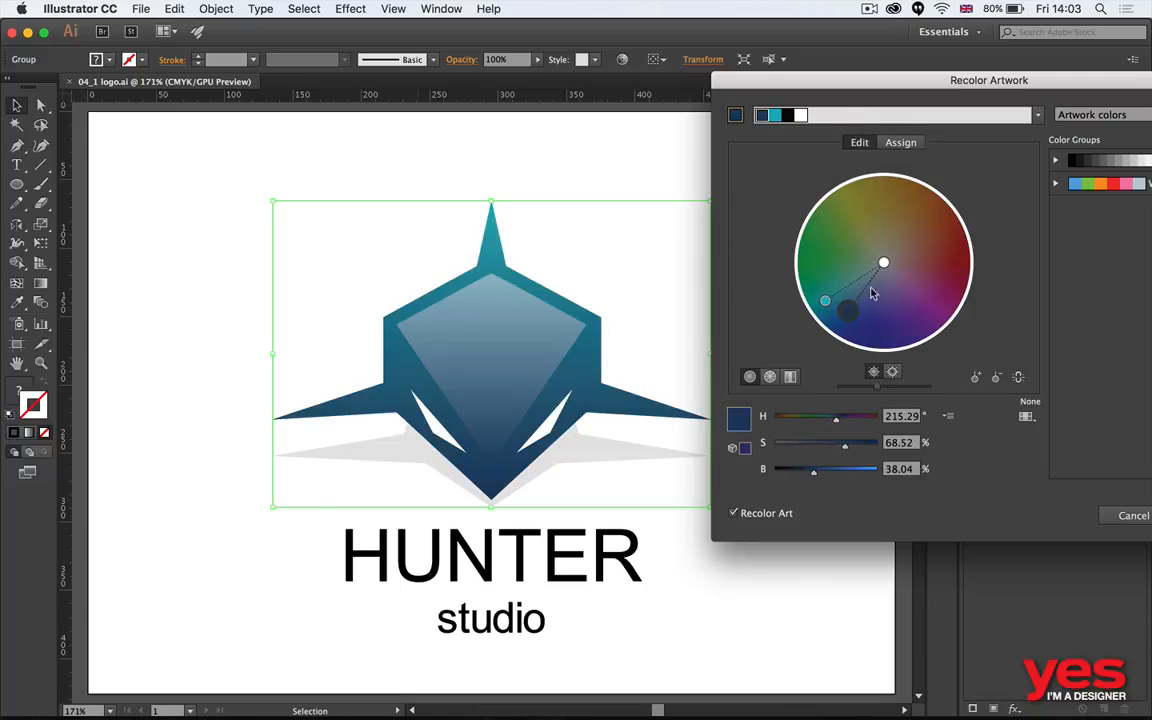
pyautogui.press('Return')
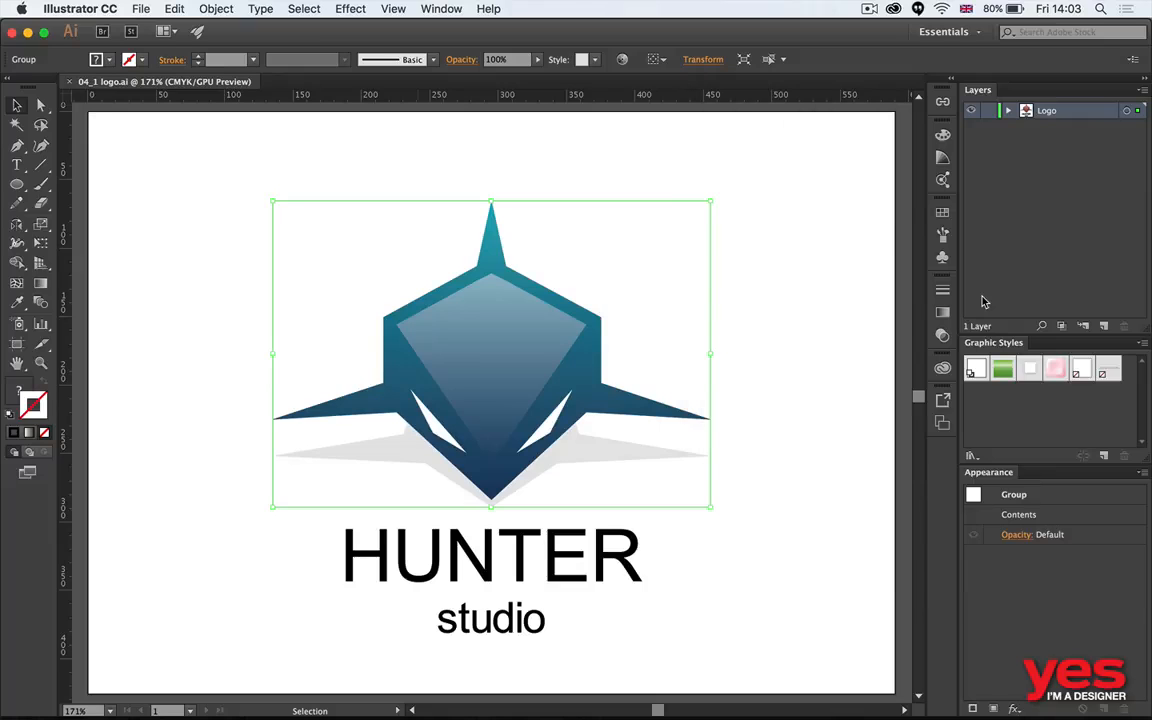
# - Save 04_1 logo.ai, accepting the legacy format, and switch to Photoshop to check the stationery mockup
pyautogui.press('super+s')
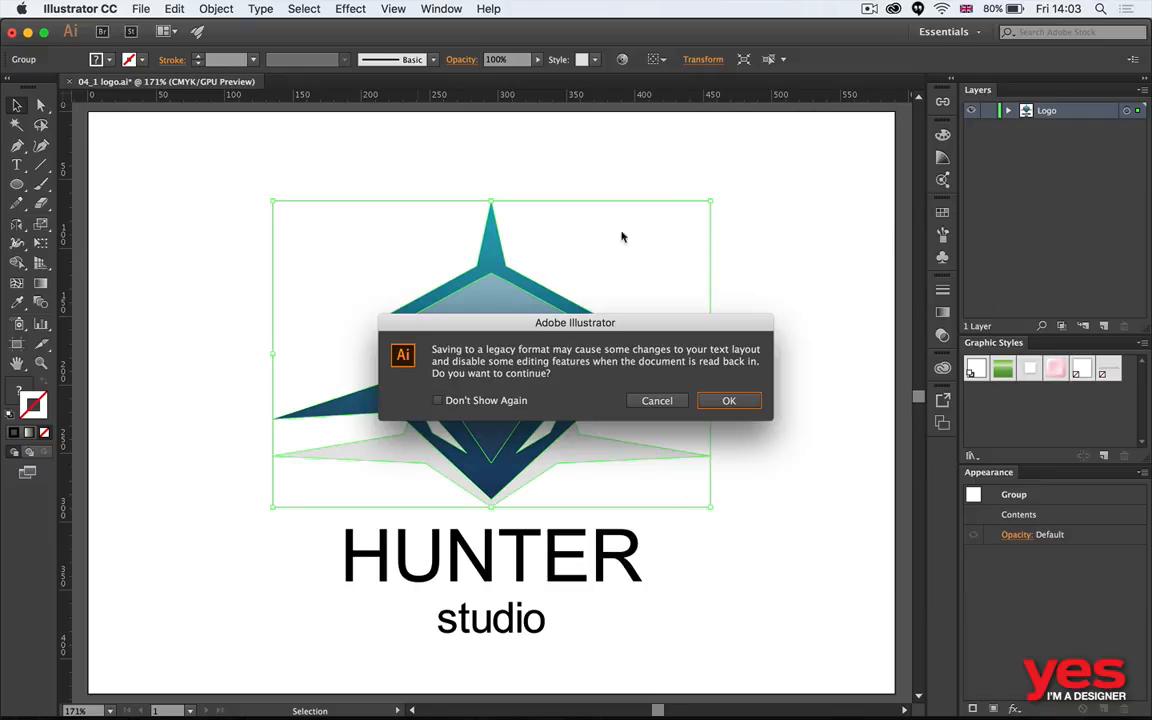
pyautogui.click(729, 401)
pyautogui.press('super+Tab')
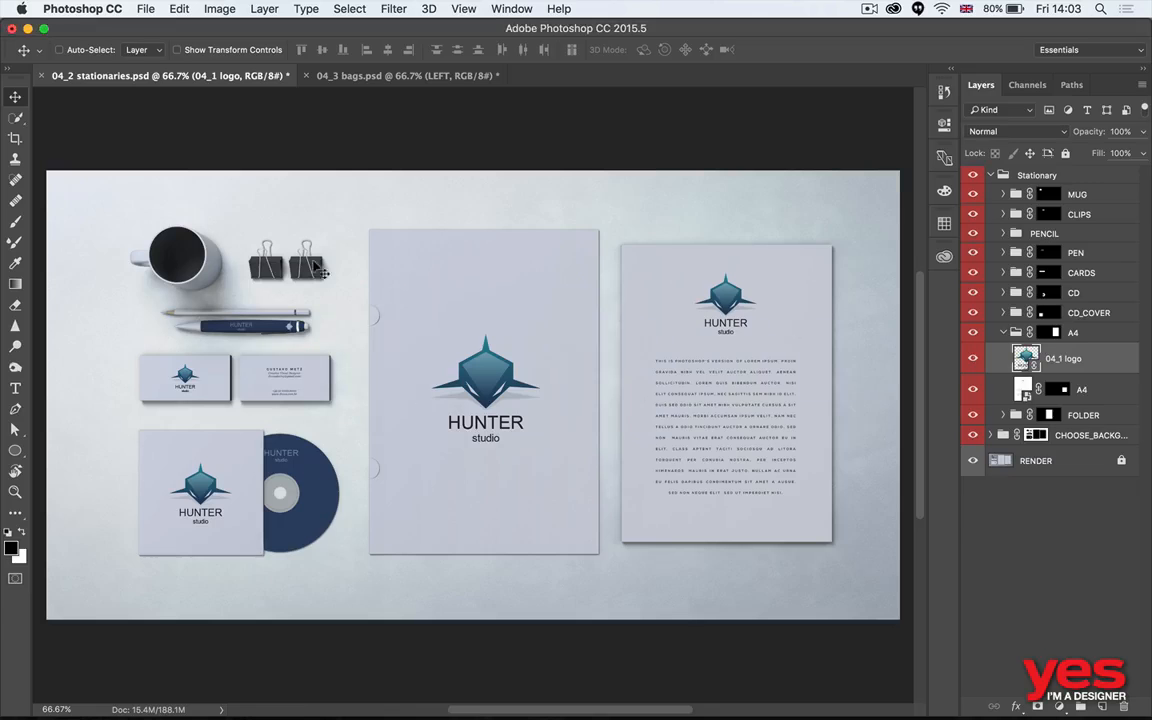
# - Relink the RIGHT layer in 04_3 bags.psd to 04_1 logo.ai, cropped to its bounding box
pyautogui.hotkey('ctrl', 'Tab')
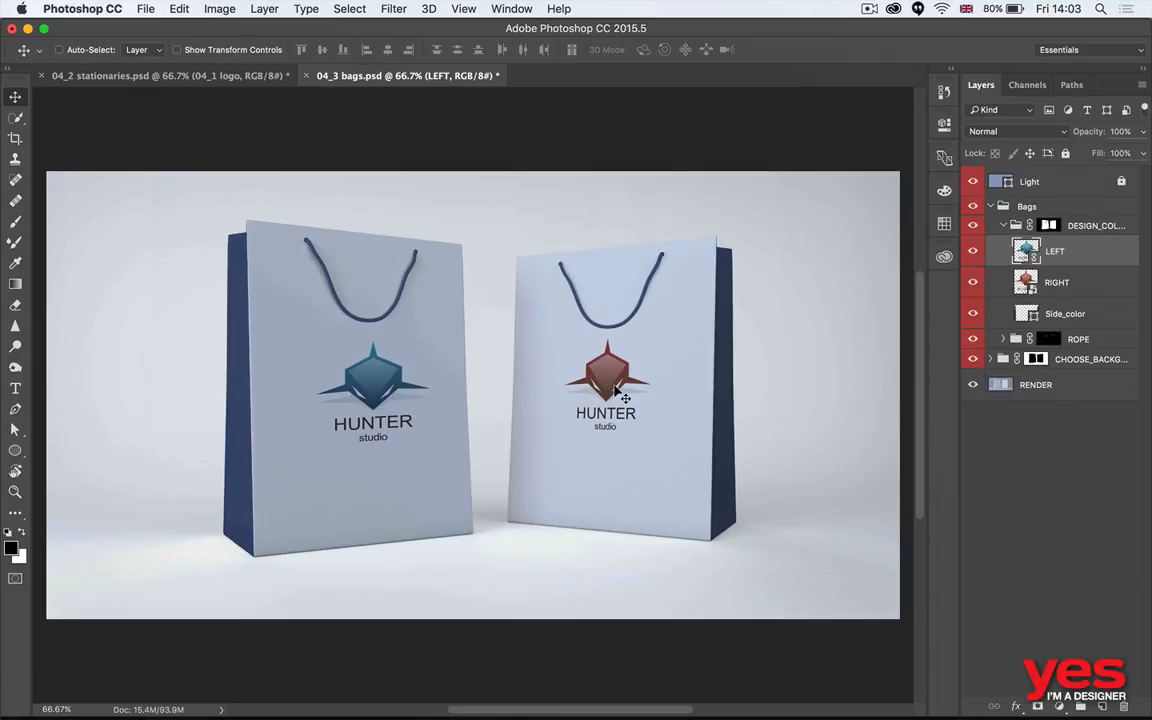
pyautogui.click(990, 284)
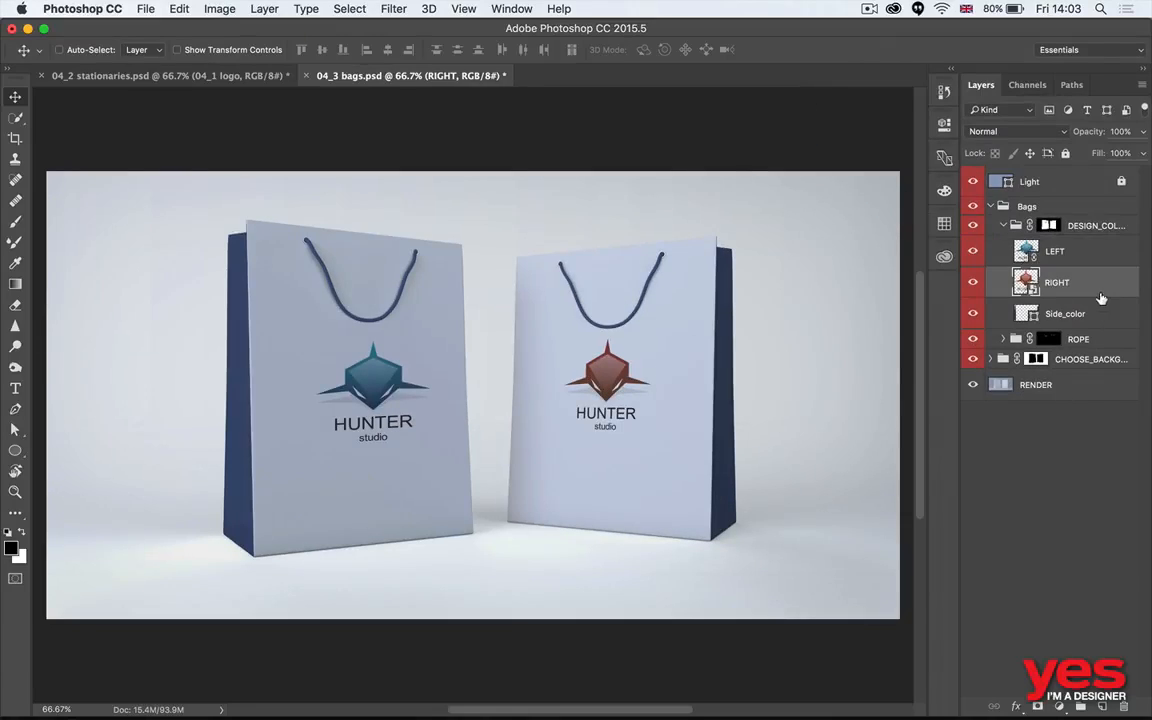
pyautogui.rightClick(1099, 289)
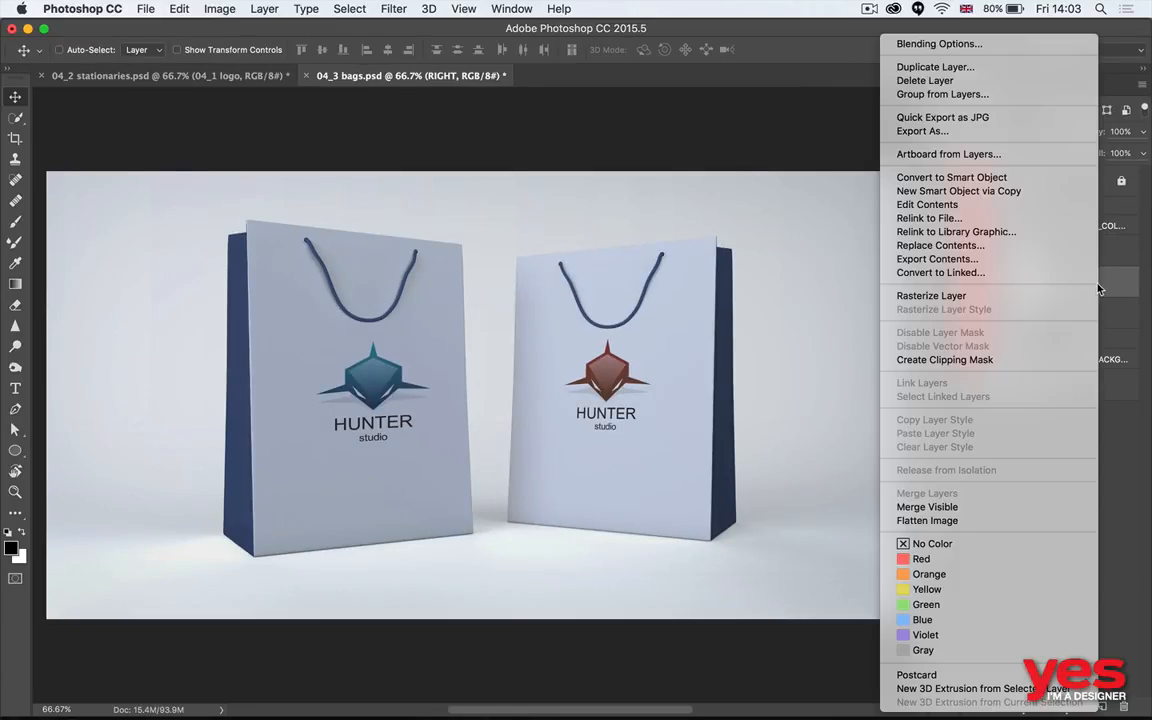
pyautogui.click(958, 220)
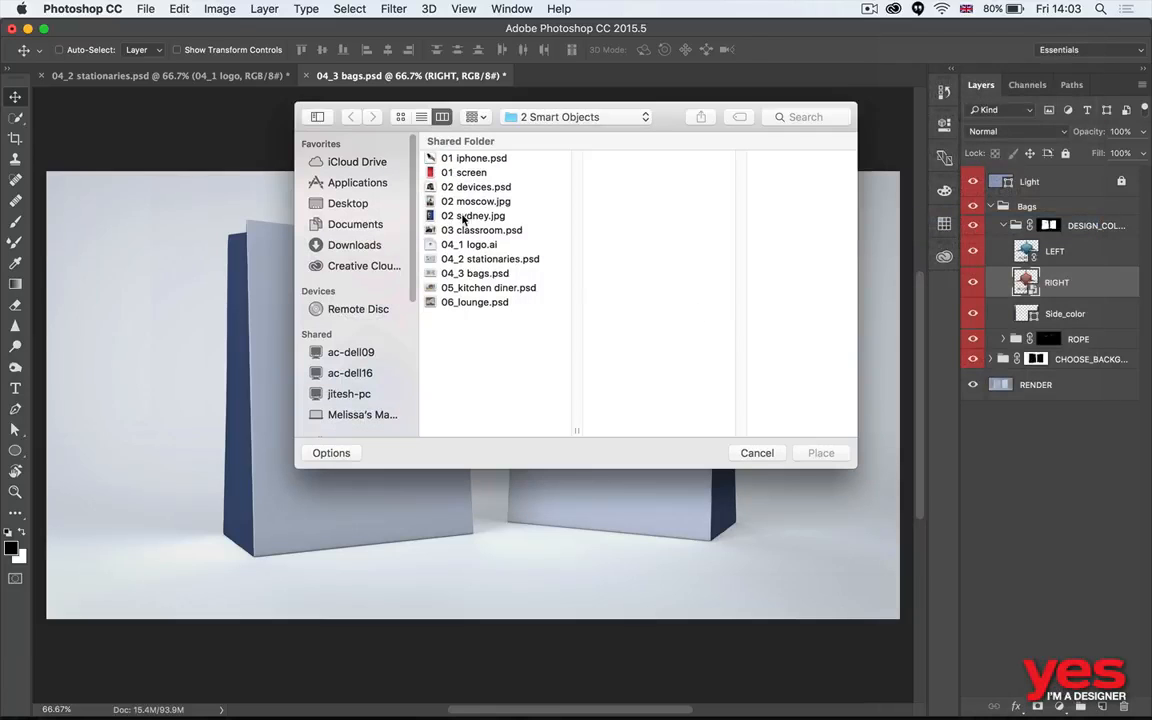
pyautogui.doubleClick(468, 244)
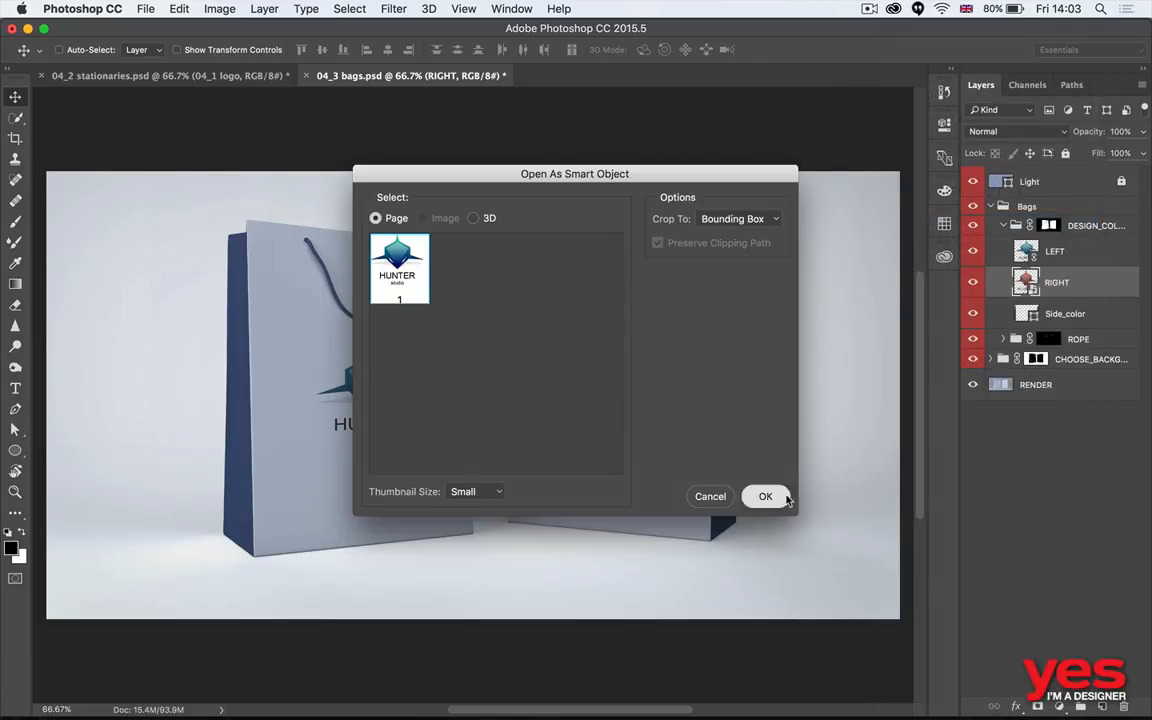
pyautogui.click(765, 496)
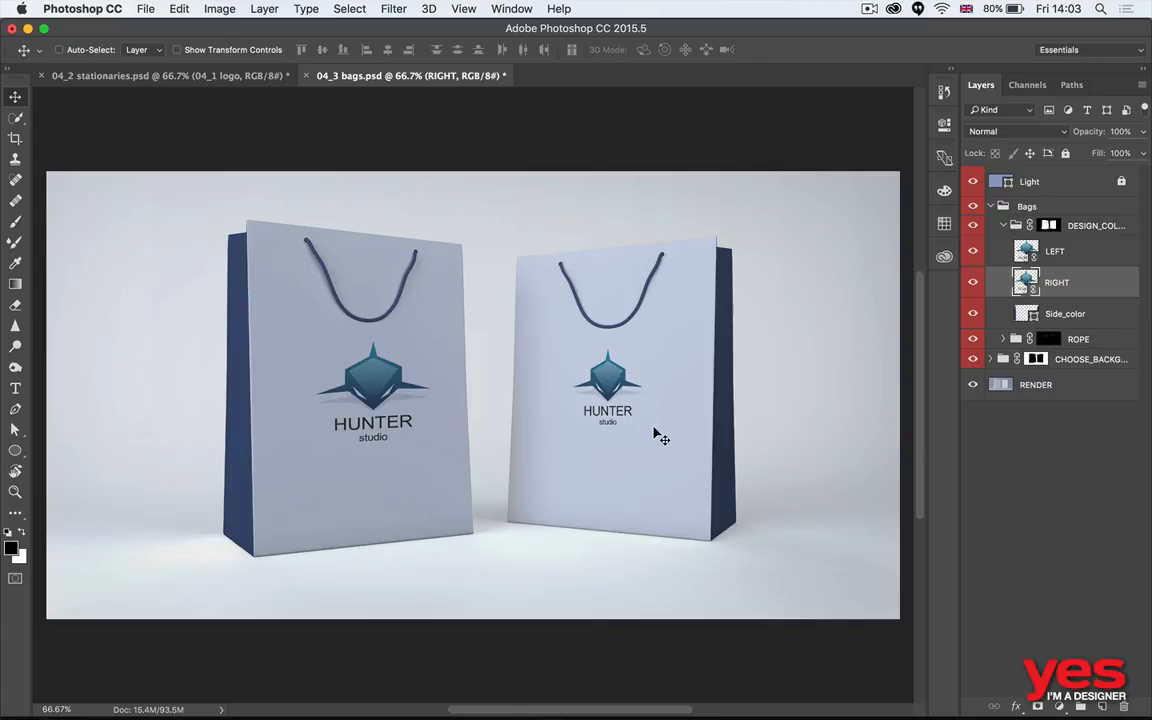
# - Switch to Adobe Bridge, preview 05_kitchen diner.psd and 06_lounge.psd, and open 05_kitchen diner.psd in Photoshop
pyautogui.press('super+Tab')
pyautogui.press('super+Tab')
pyautogui.press('super+Tab')
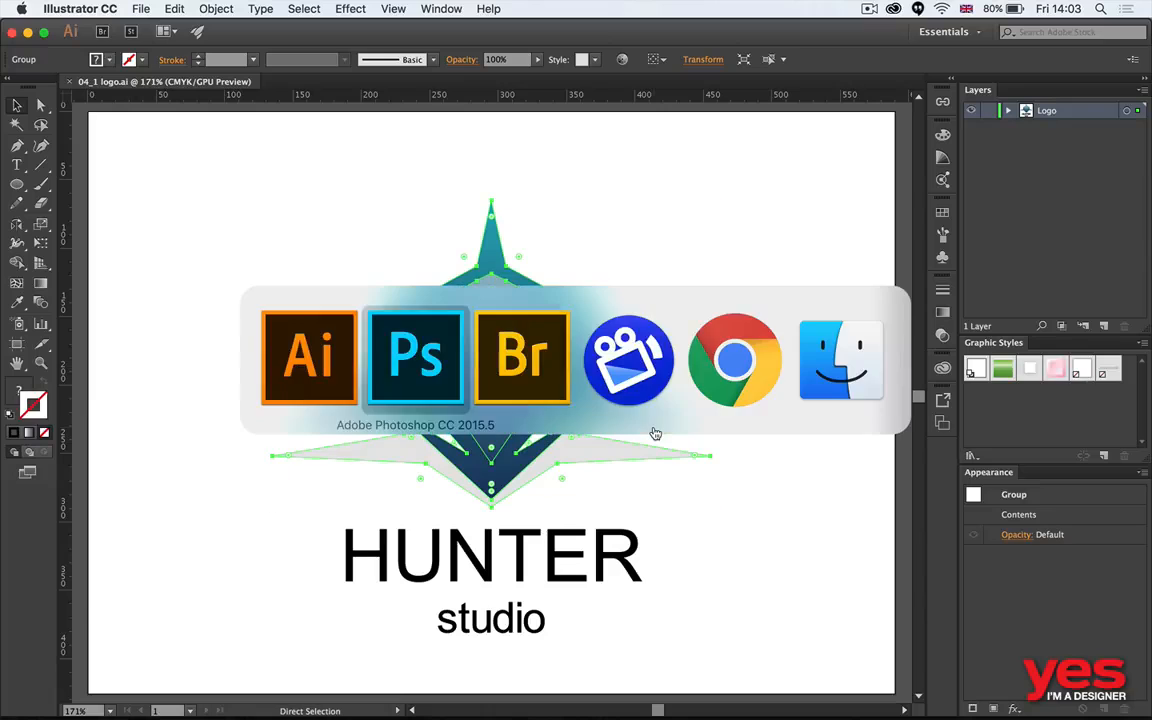
pyautogui.press('Right')
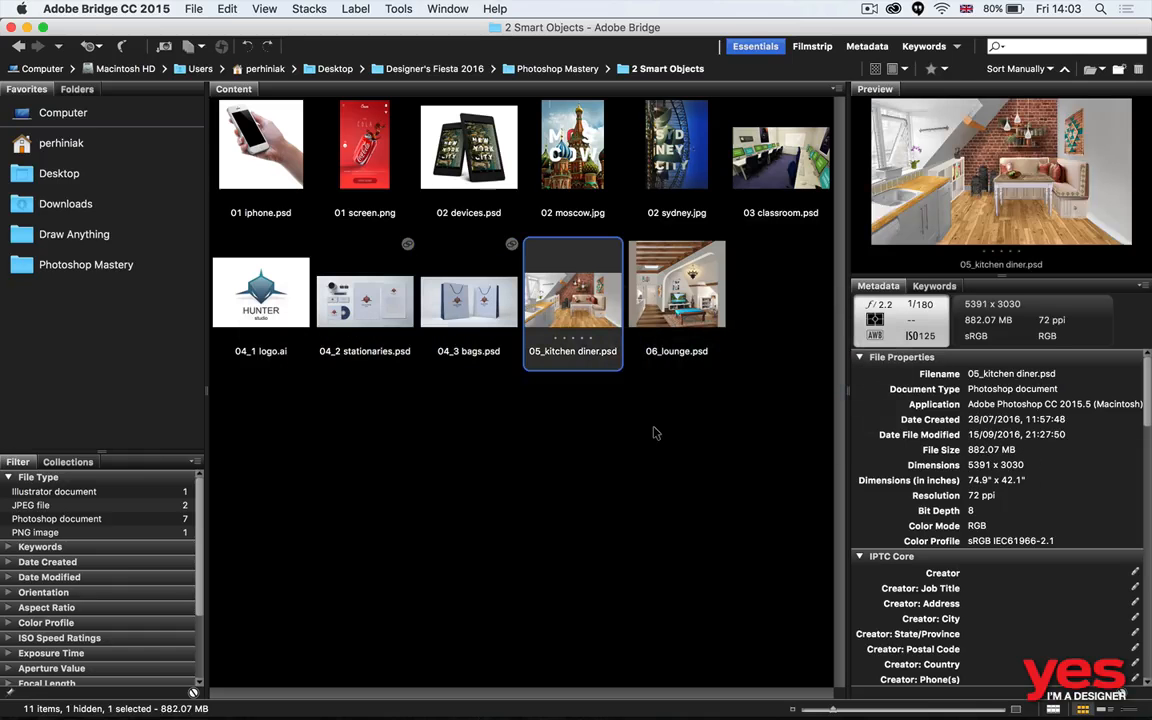
pyautogui.press('Right')
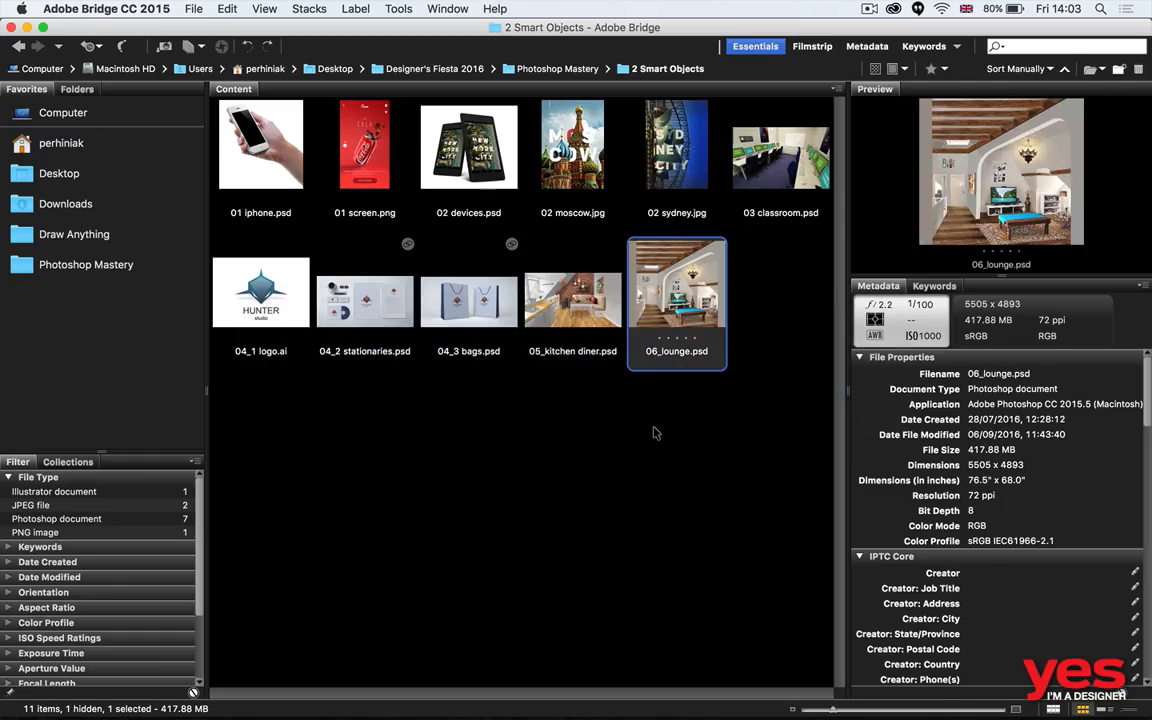
pyautogui.press('Left')
pyautogui.press('super+Tab')
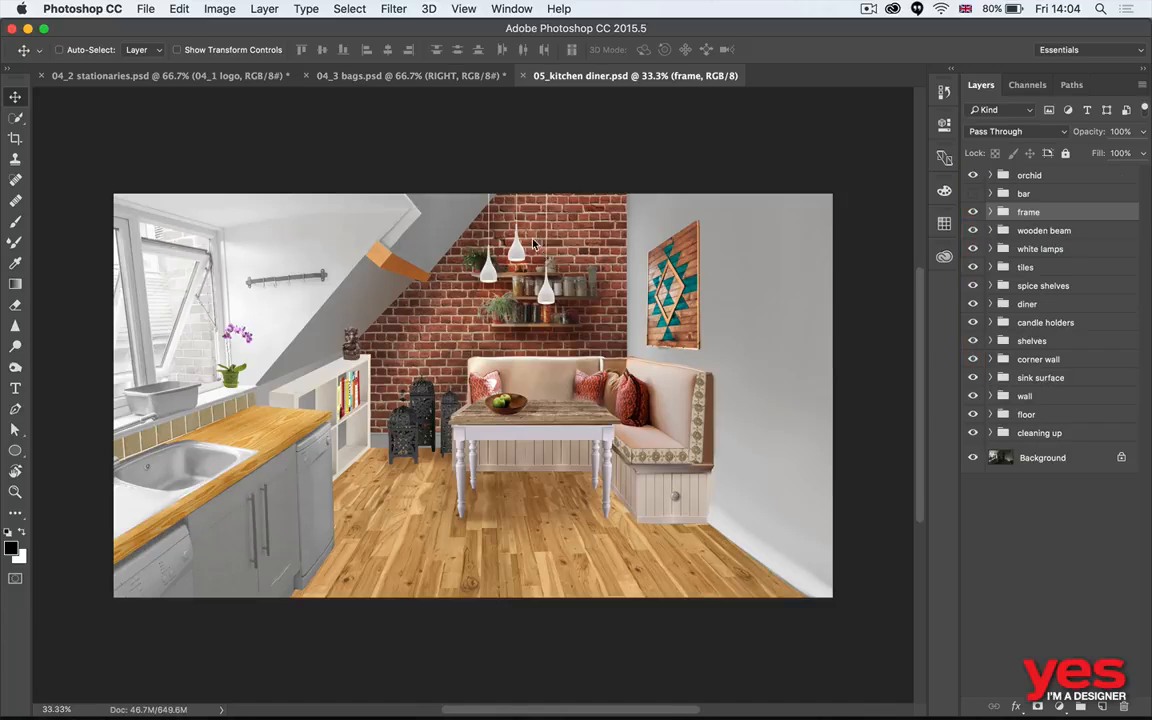
# - Show only the Background layer of 05_kitchen diner.psd for a before/after comparison, restore the other layers and fit the image to the window
pyautogui.keyDown('alt'); pyautogui.click(972, 457); pyautogui.keyUp('alt')
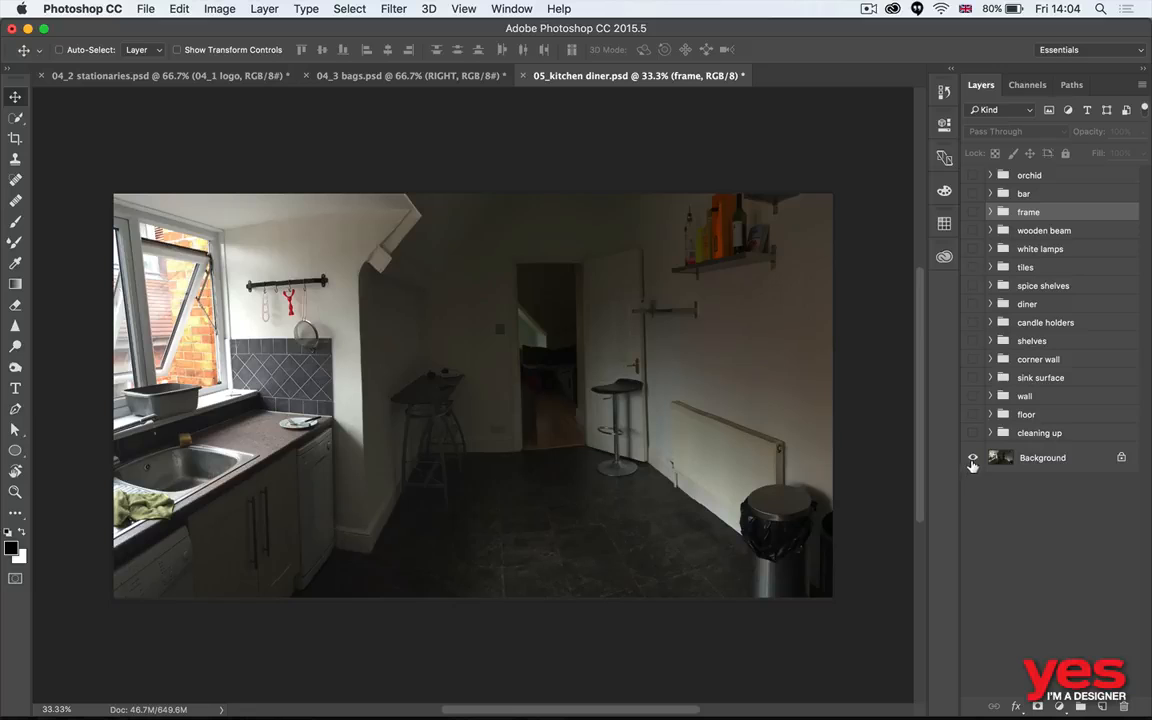
pyautogui.keyDown('alt'); pyautogui.click(972, 458); pyautogui.keyUp('alt')
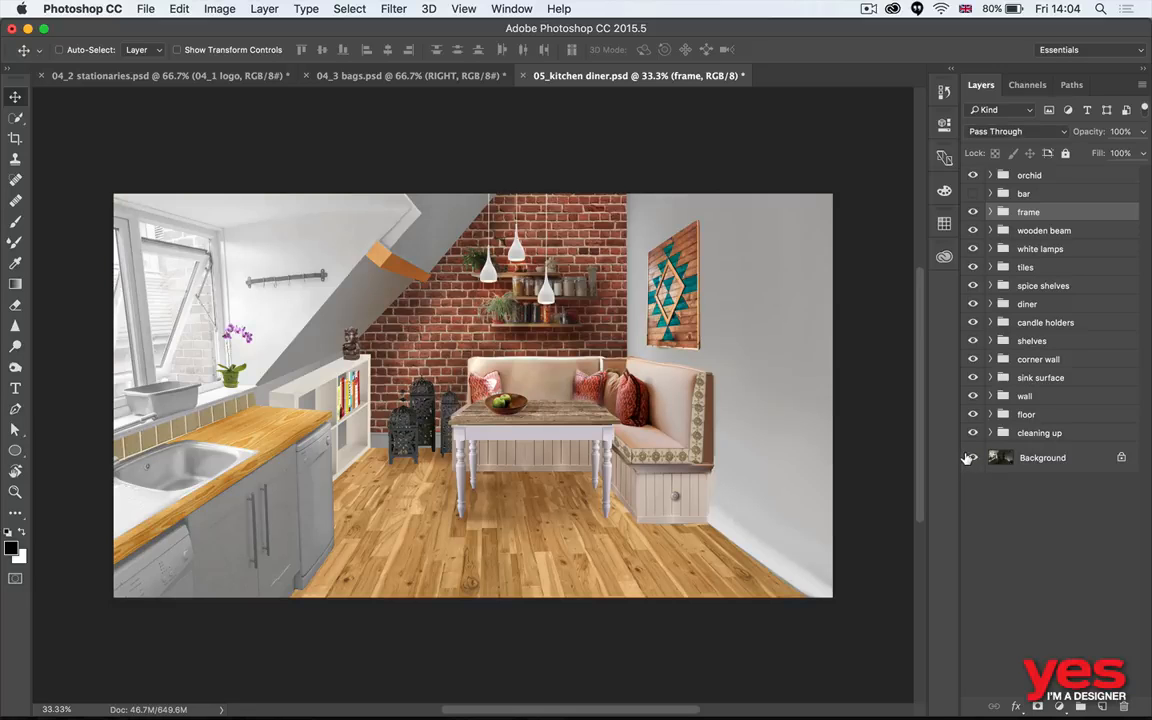
pyautogui.press('super+0')
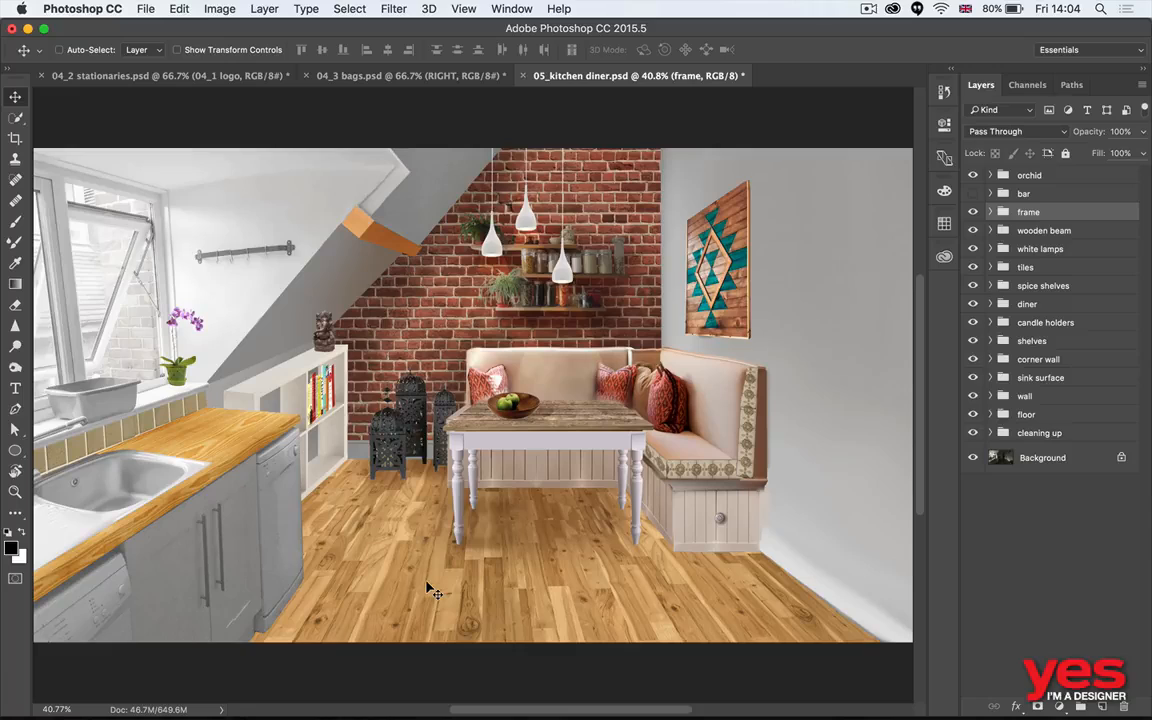
# - Open the floor's smart object contents, hide the default layer to use the rustic floor, and save and close the contents
pyautogui.press('super')
pyautogui.keyDown('super'); pyautogui.click(408, 541); pyautogui.keyUp('super')
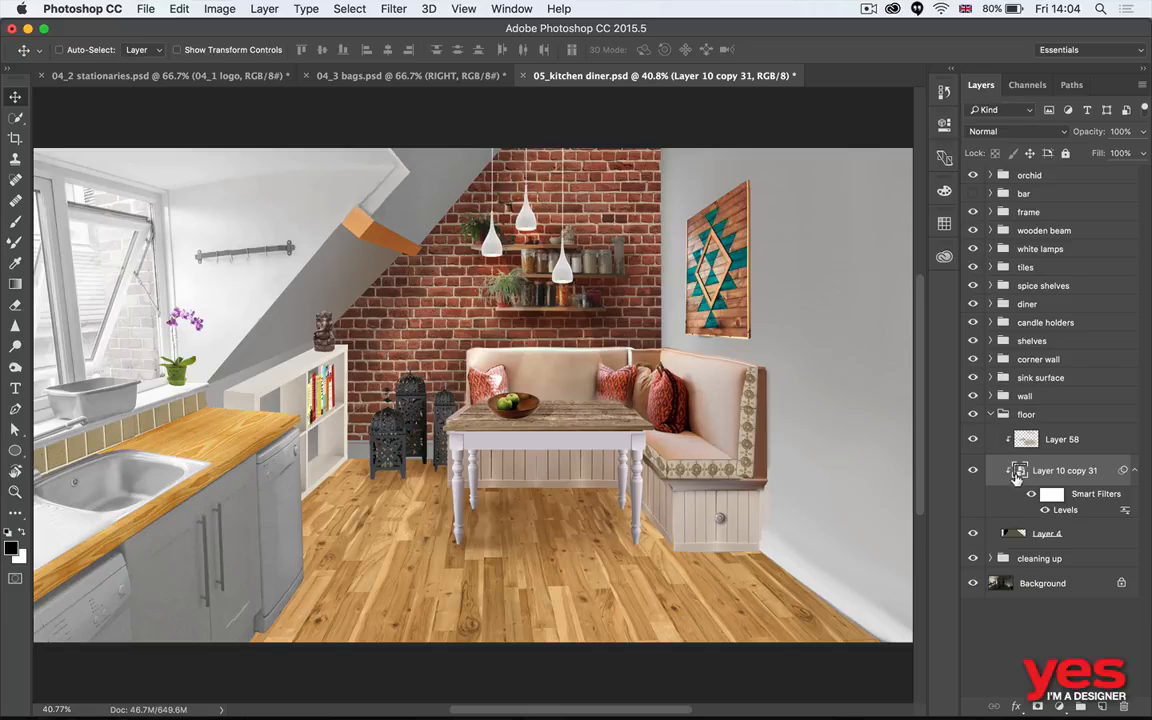
pyautogui.doubleClick(1019, 471)
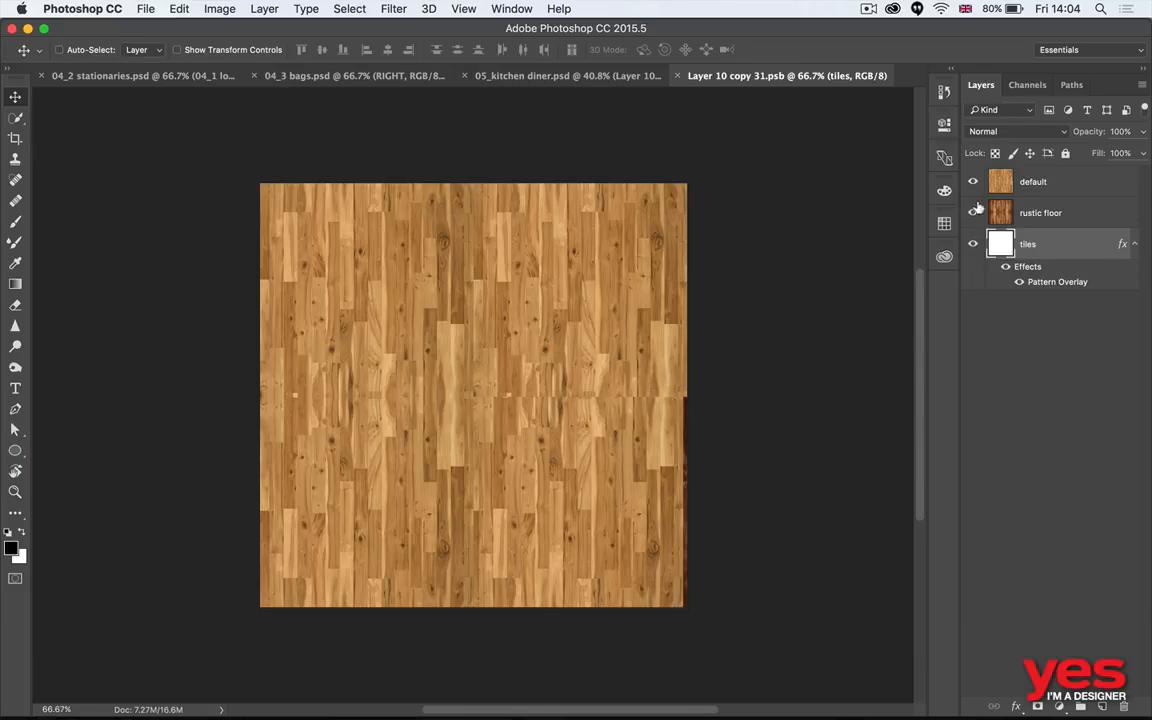
pyautogui.click(973, 182)
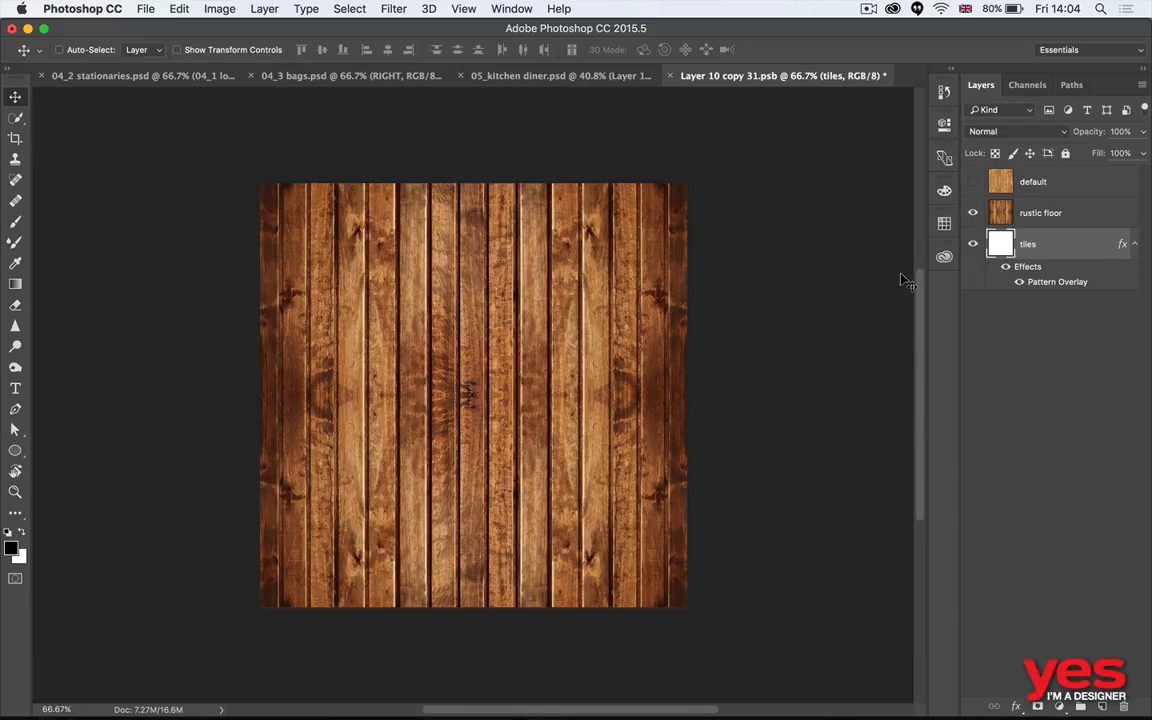
pyautogui.press('super+s')
pyautogui.press('super+w')
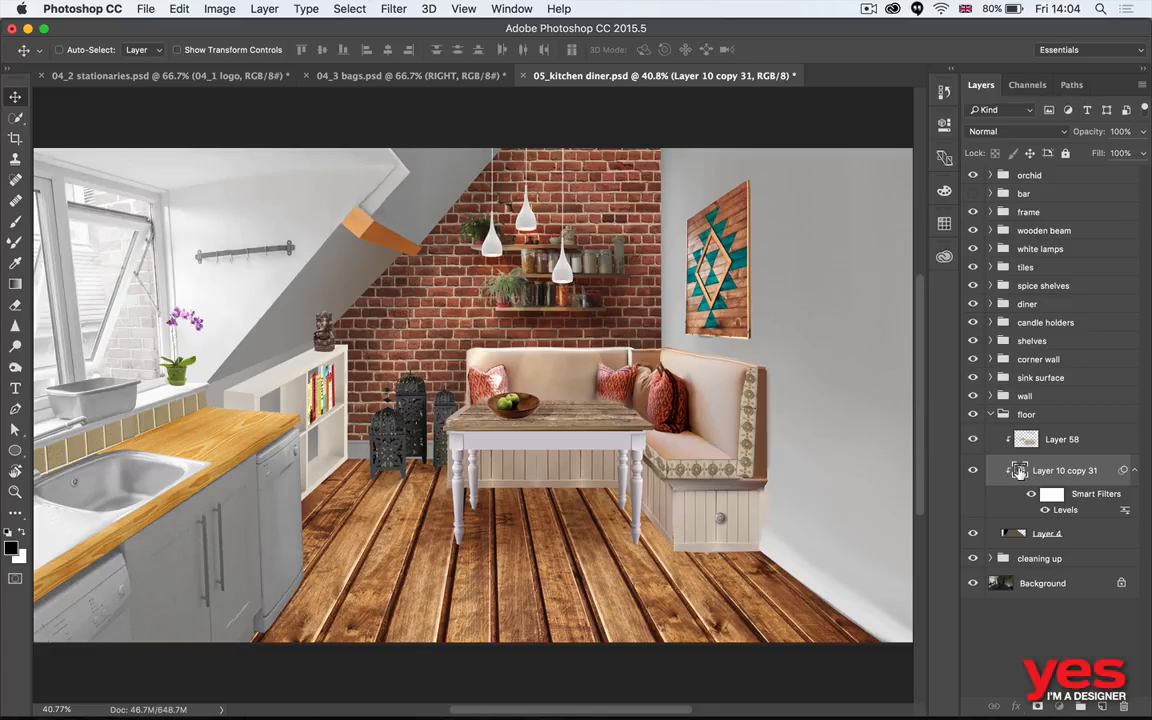
# - Reopen the floor's smart object, hide the rustic floor layer to use the tiles, and save and close it
pyautogui.doubleClick(1019, 471)
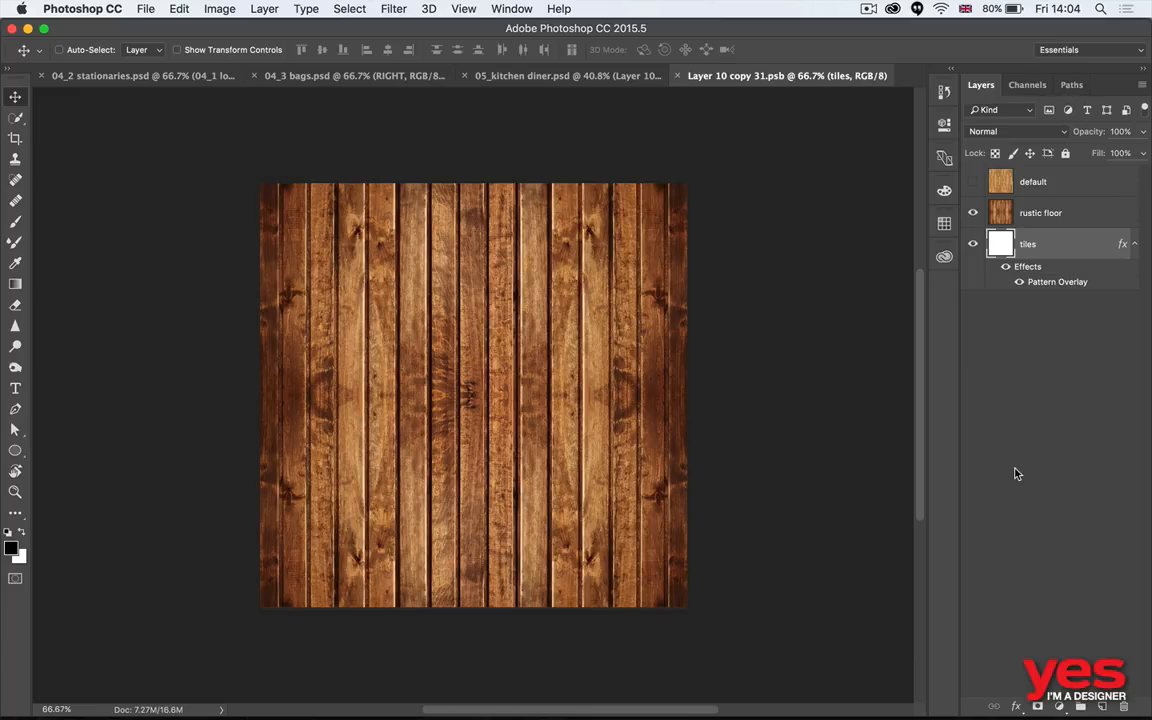
pyautogui.click(973, 212)
pyautogui.press('super+s')
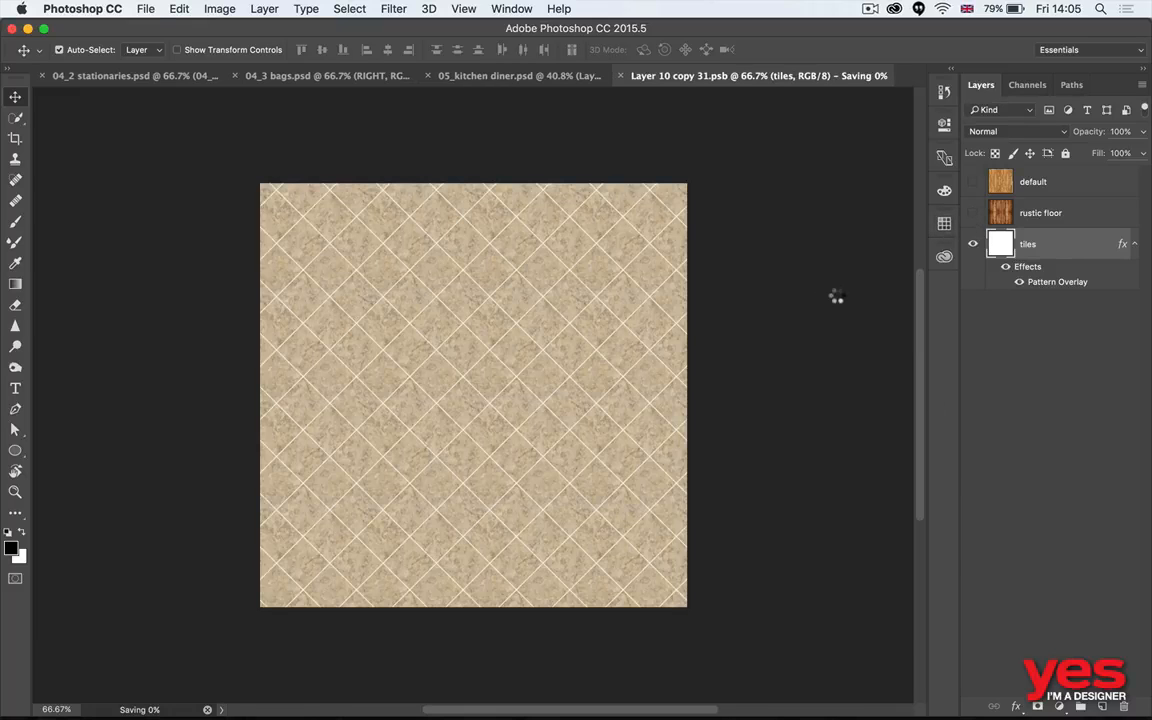
pyautogui.press('super+w')
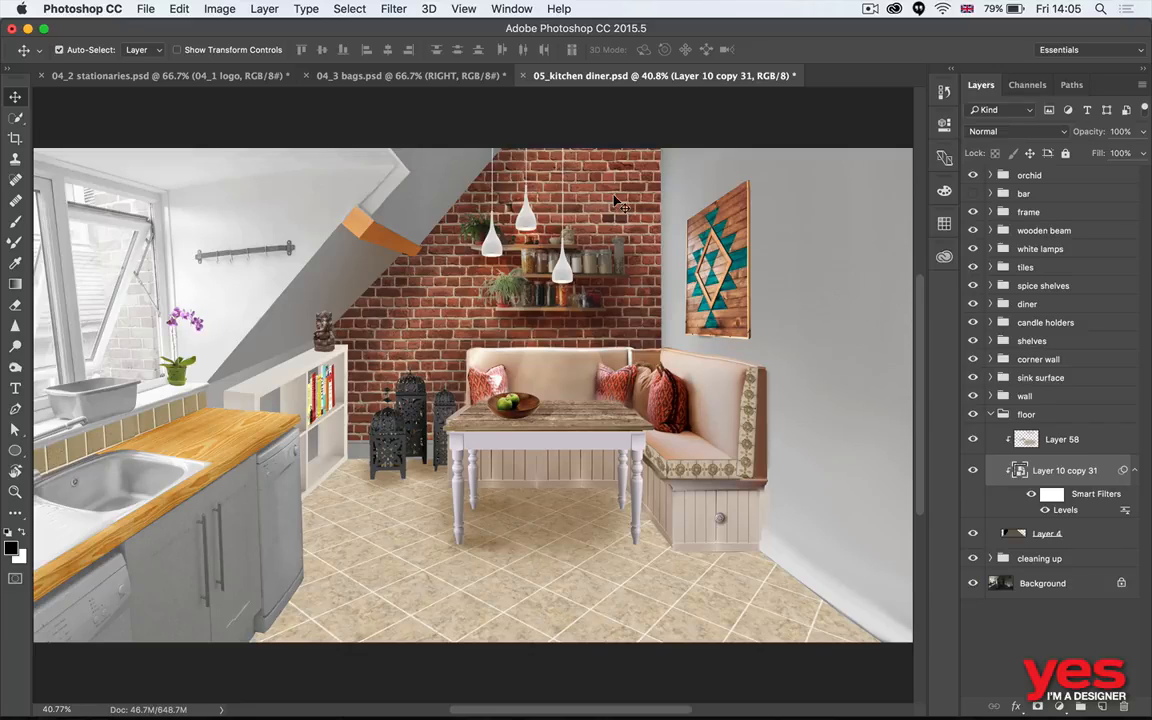
# - Open the brick wall's smart object, show the wood plank layer Layer 8 copy 2, and save and close it
pyautogui.keyDown('super'); pyautogui.click(641, 221); pyautogui.keyUp('super')
pyautogui.doubleClick(1024, 452)
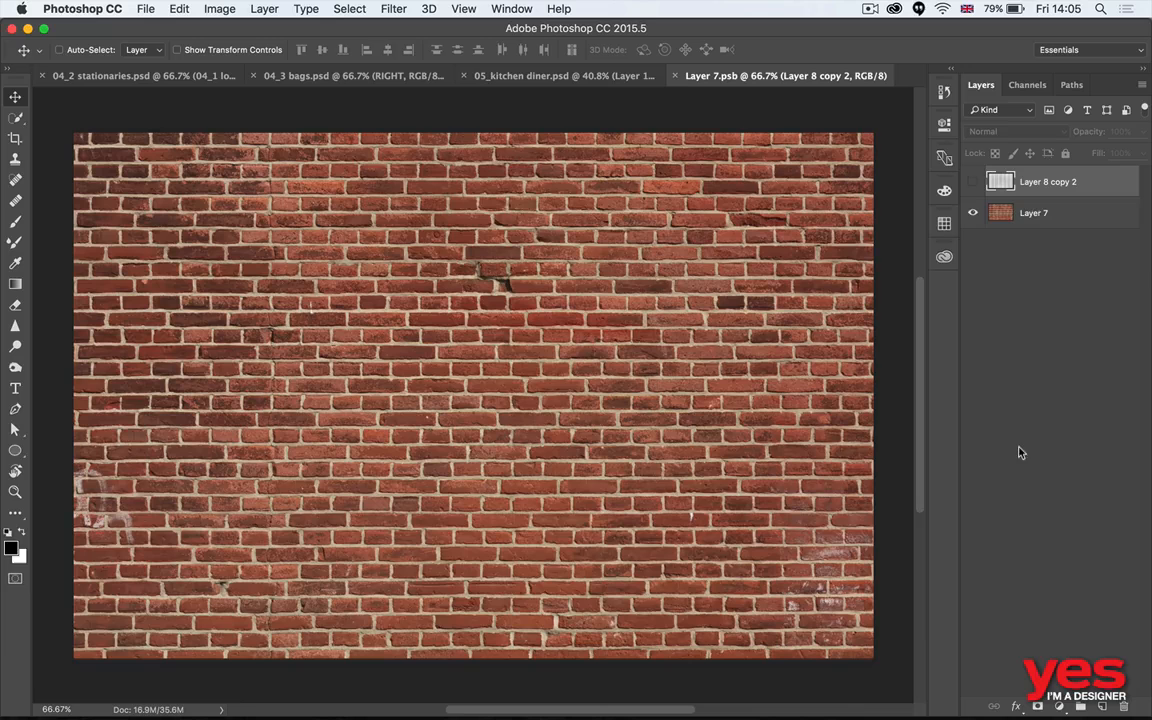
pyautogui.click(972, 181)
pyautogui.press('super+s')
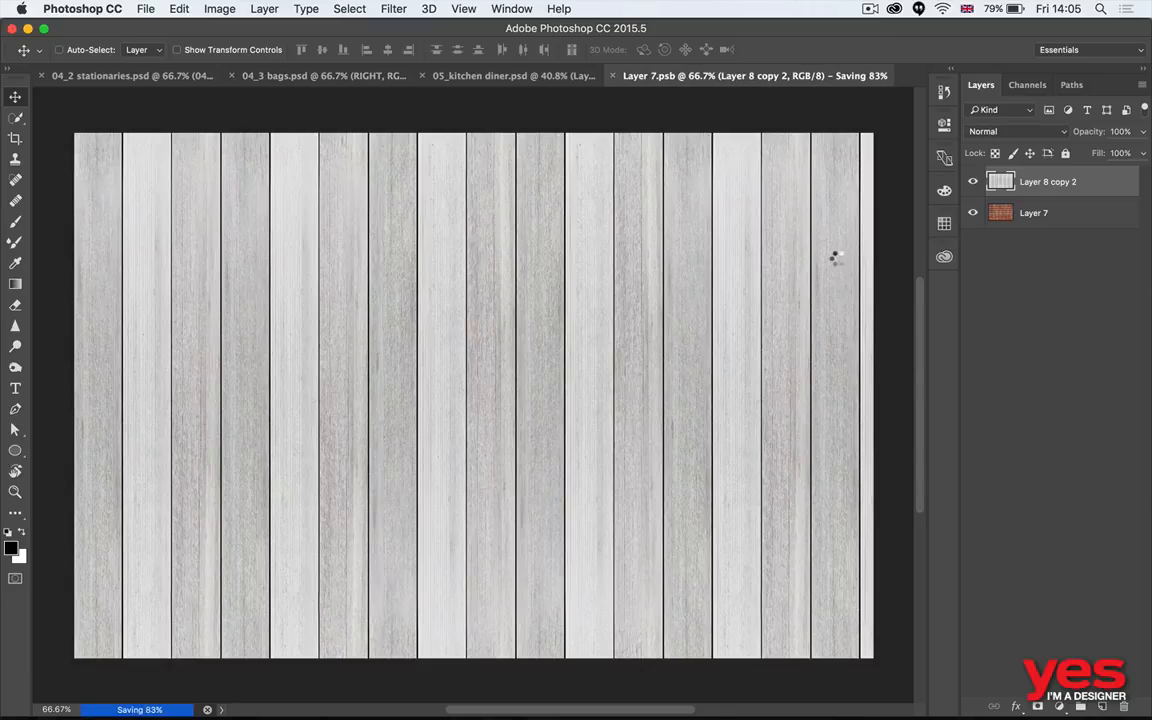
pyautogui.press('super+w')
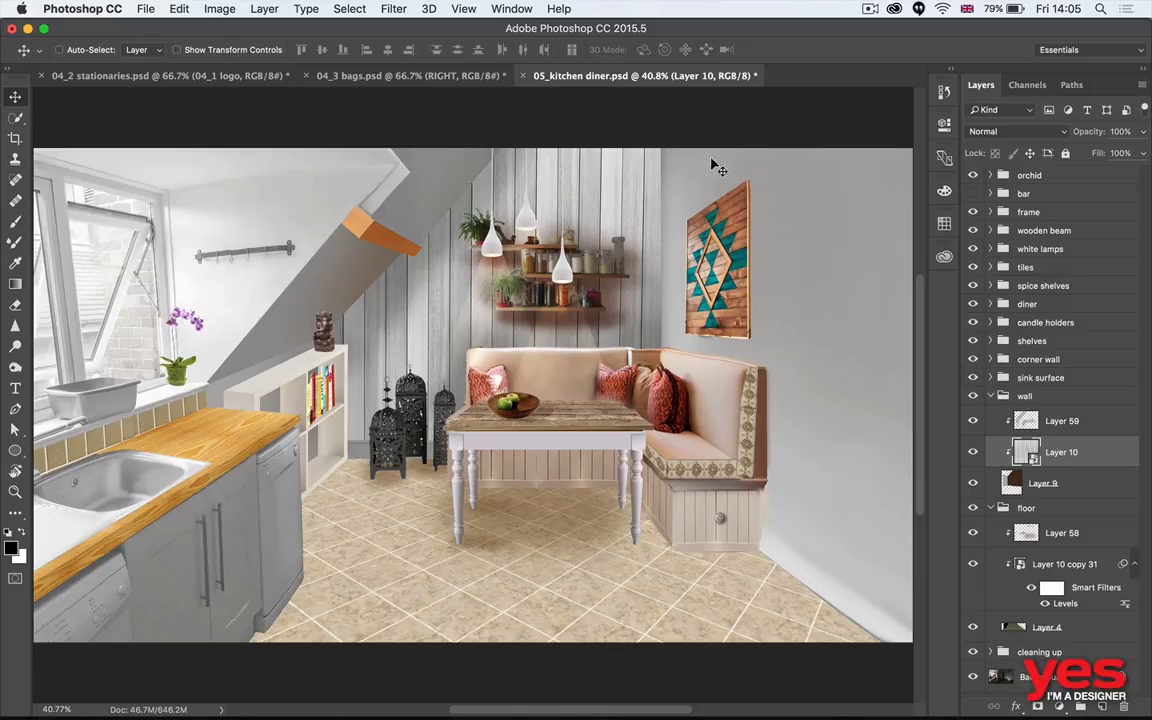
# - Switch to Adobe Bridge and open 01 car B&W pop.psd from the 3 Selections folder in Photoshop
pyautogui.press('super+Tab')
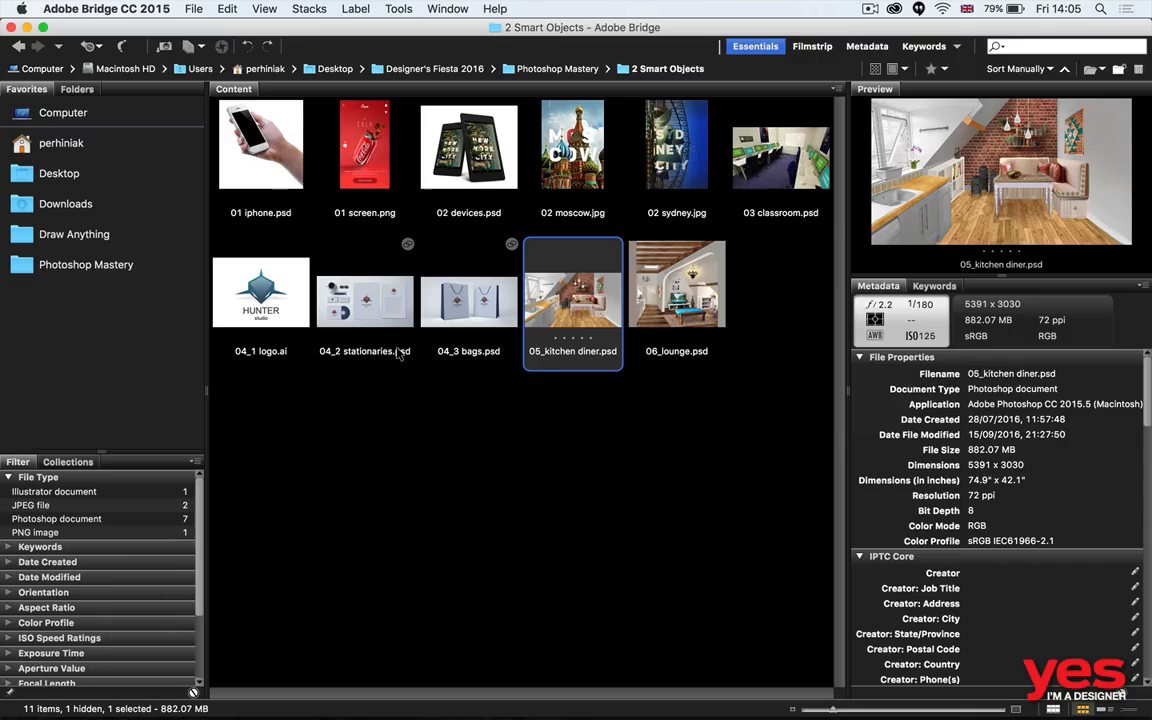
pyautogui.press('super+Up')
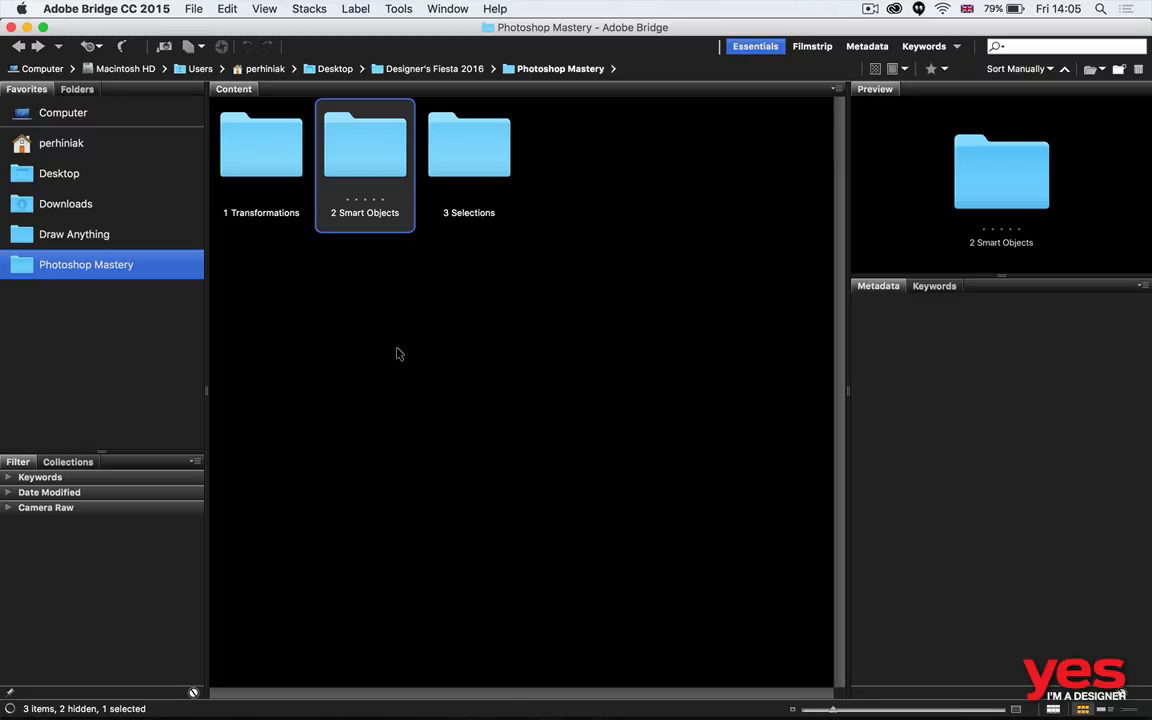
pyautogui.press('Right')
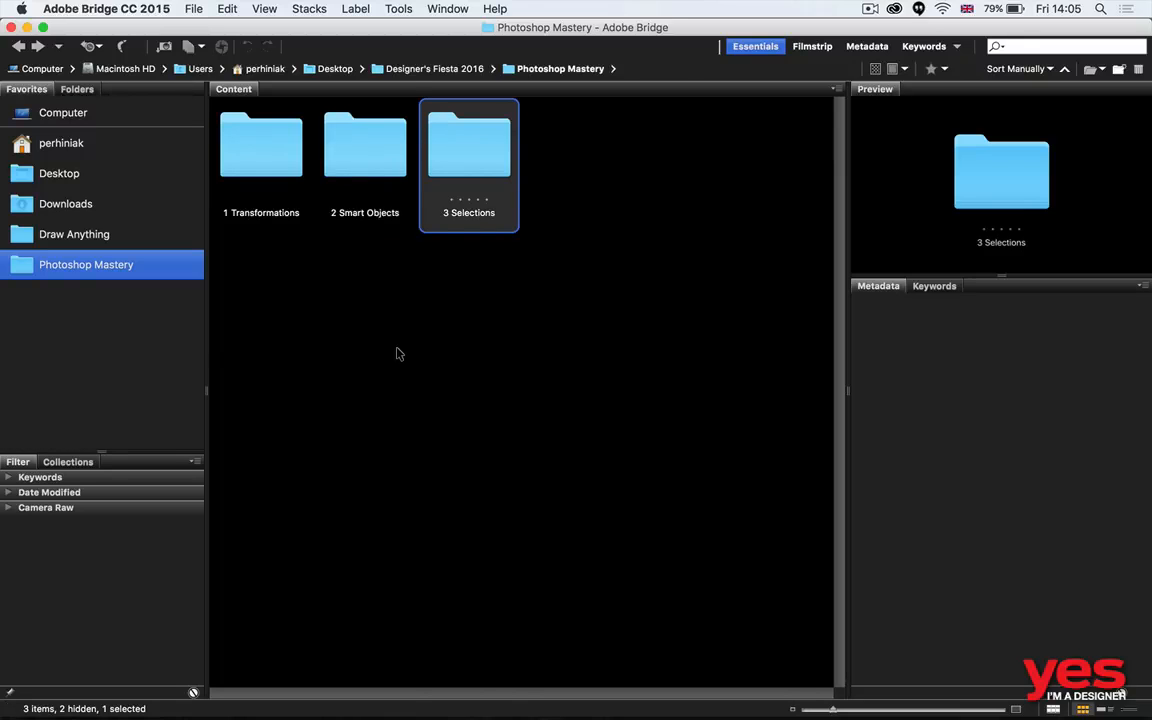
pyautogui.press('super+Down')
pyautogui.press('Right')
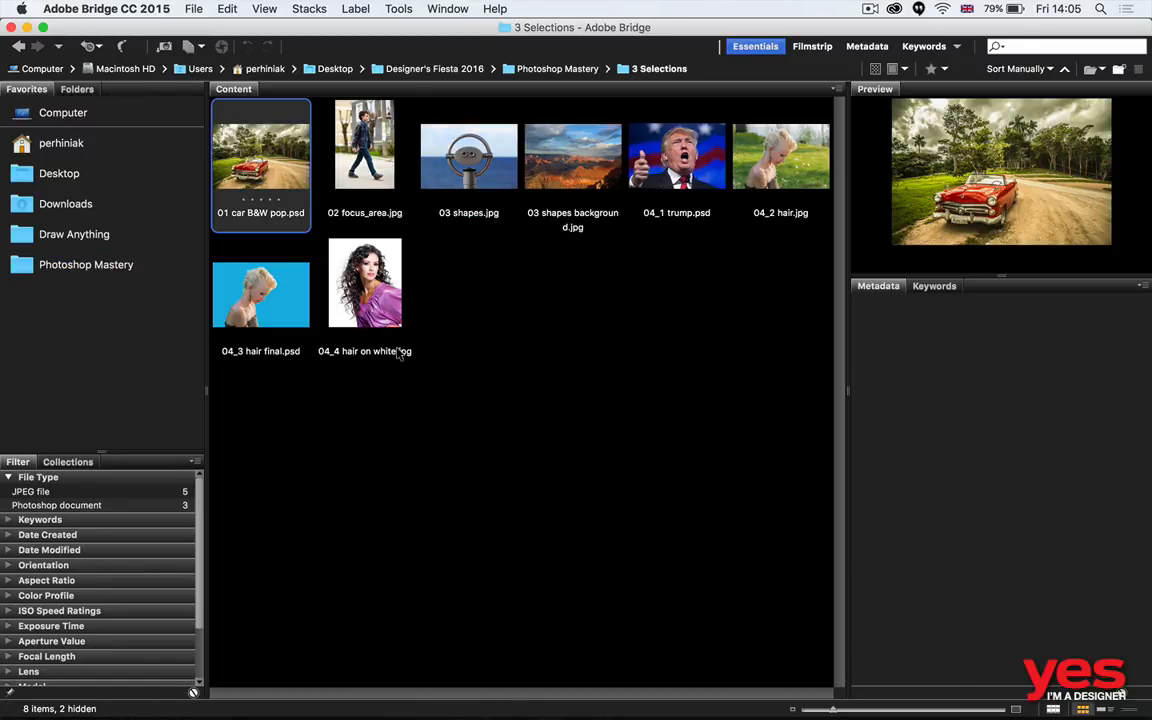
pyautogui.press('Return')
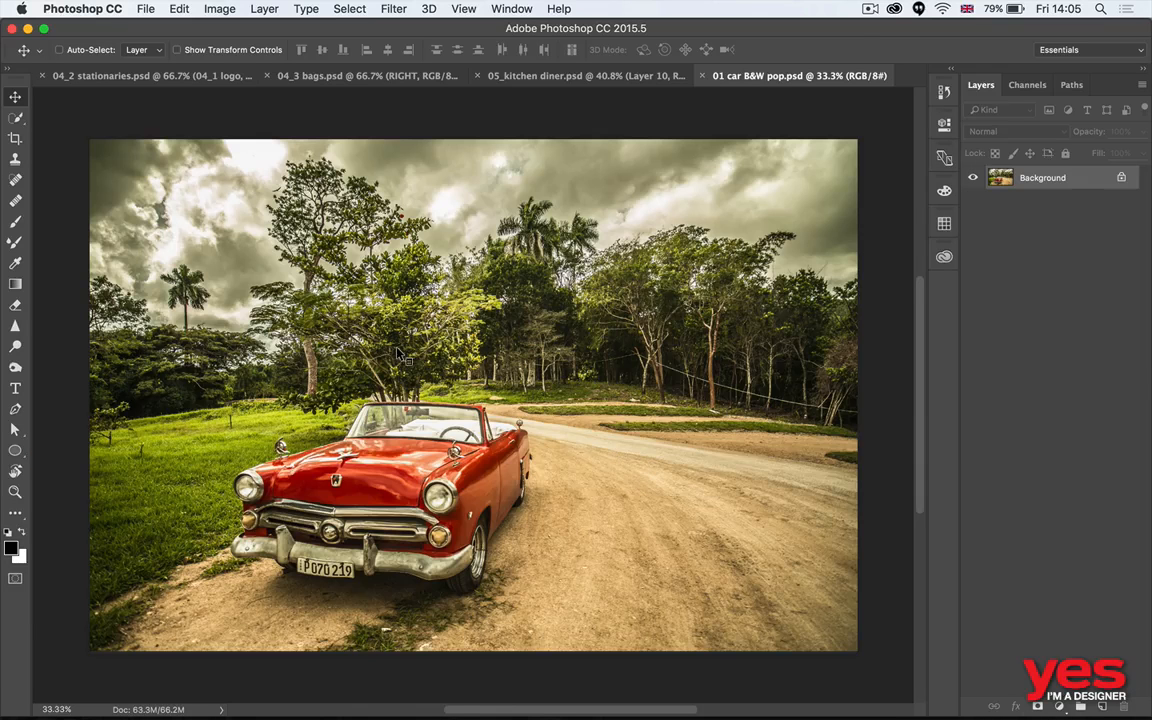
# - Close 04_2 stationaries.psd, 04_3 bags.psd and 05_kitchen diner.psd without saving, keeping only the car photo open
pyautogui.hotkey('ctrl', 'Tab')
pyautogui.press('super+w')
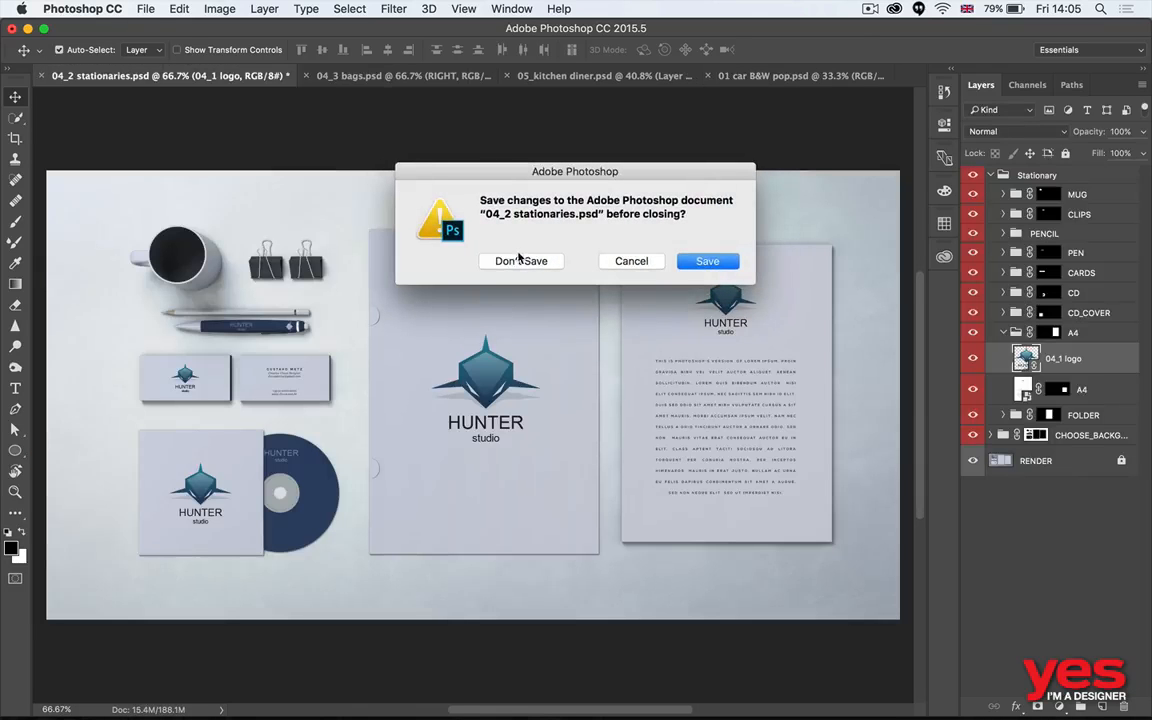
pyautogui.click(520, 260)
pyautogui.hotkey('ctrl', 'Tab')
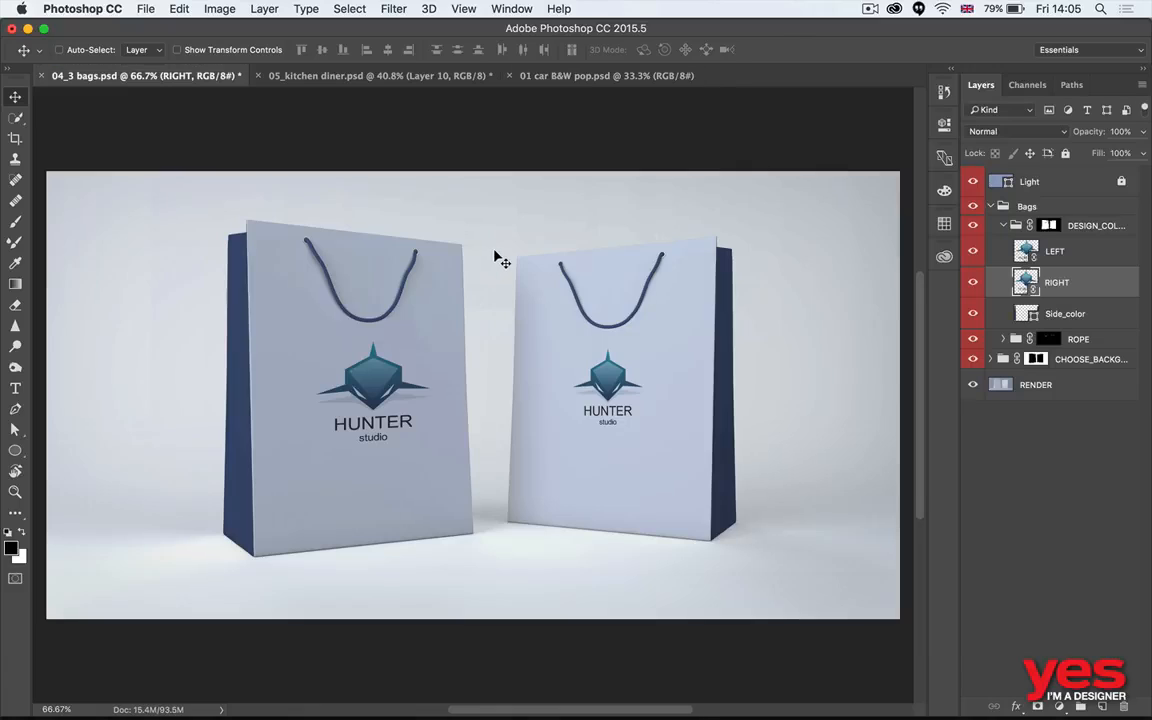
pyautogui.press('super+w')
pyautogui.click(522, 261)
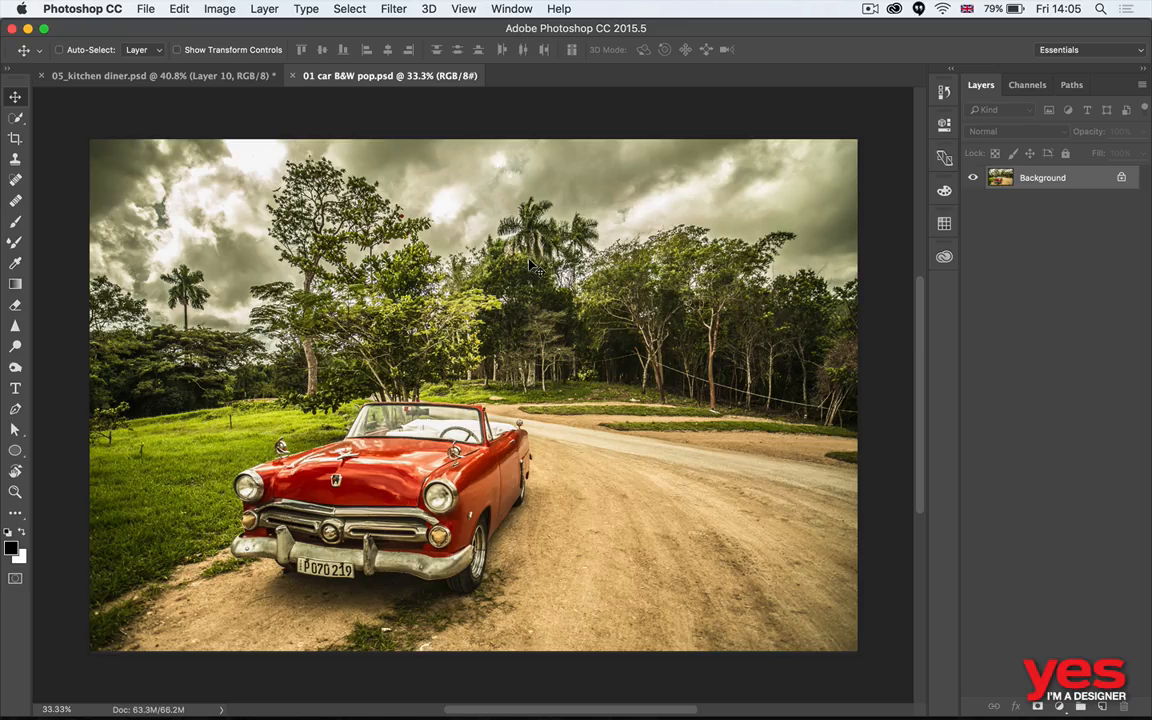
pyautogui.hotkey('ctrl', 'Tab')
pyautogui.press('super+w')
pyautogui.click(522, 260)
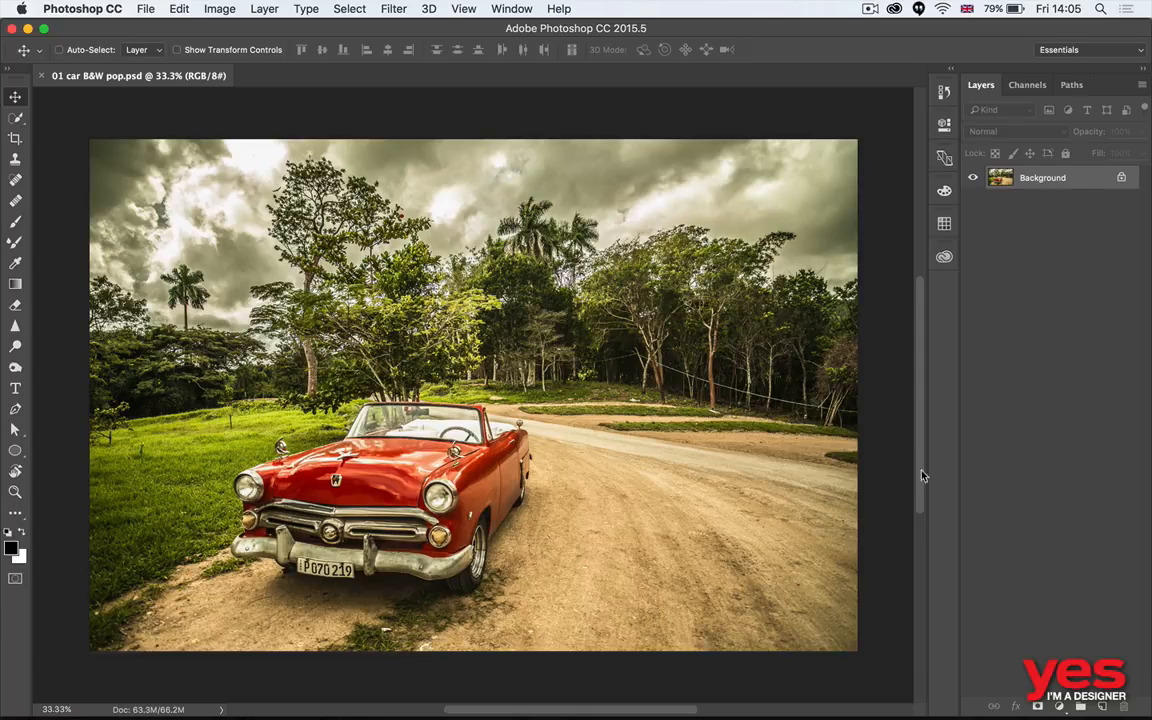
# - Add a Hue/Saturation adjustment layer above the car photo's Background
pyautogui.click(1060, 707)
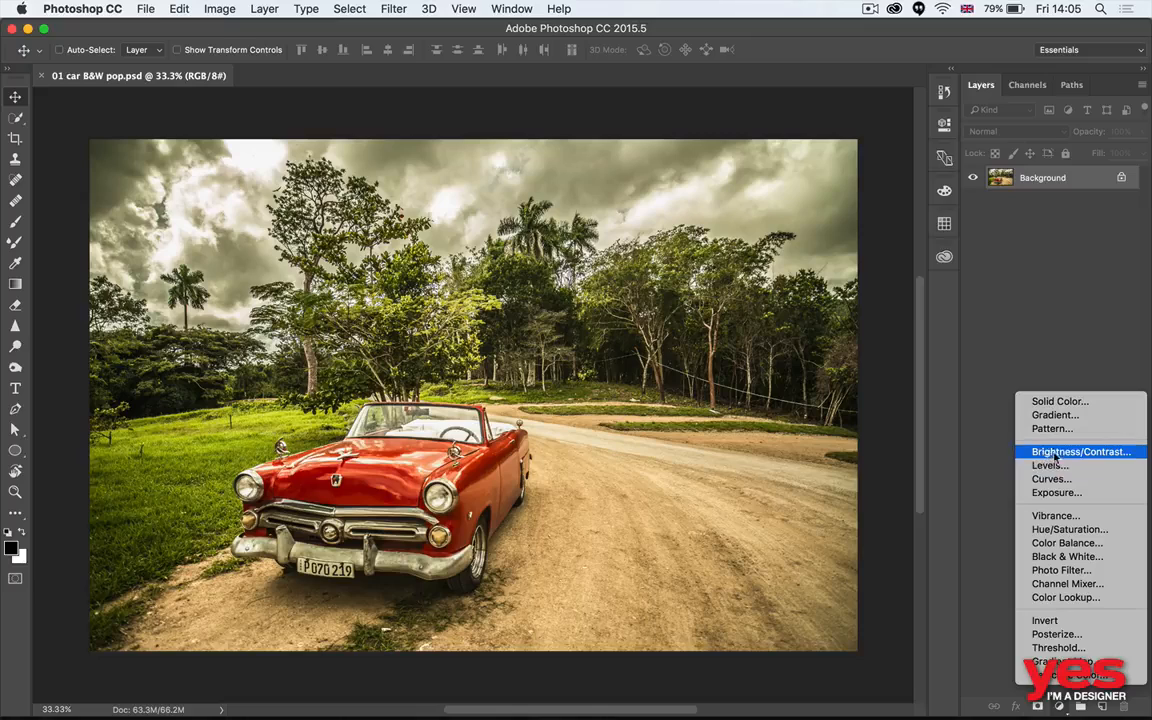
pyautogui.click(1080, 531)
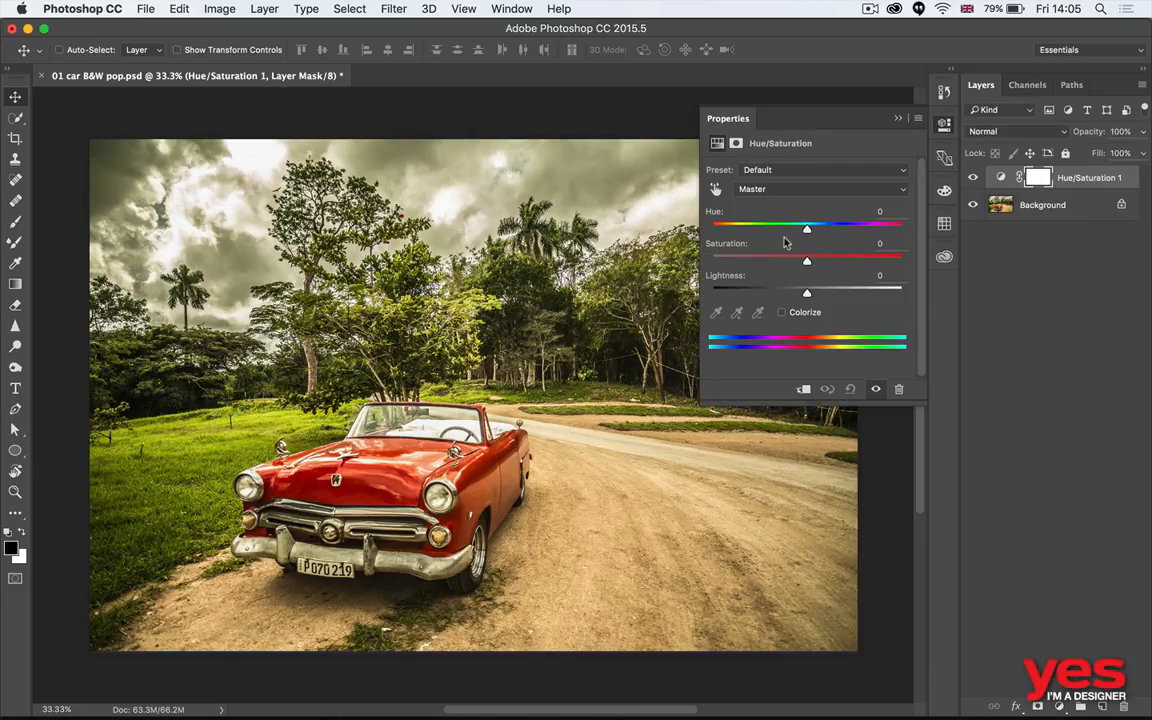
pyautogui.moveTo(807, 260)
pyautogui.mouseDown()
pyautogui.moveTo(727, 263)
pyautogui.moveTo(801, 262)
pyautogui.moveTo(803, 279)
pyautogui.mouseUp()
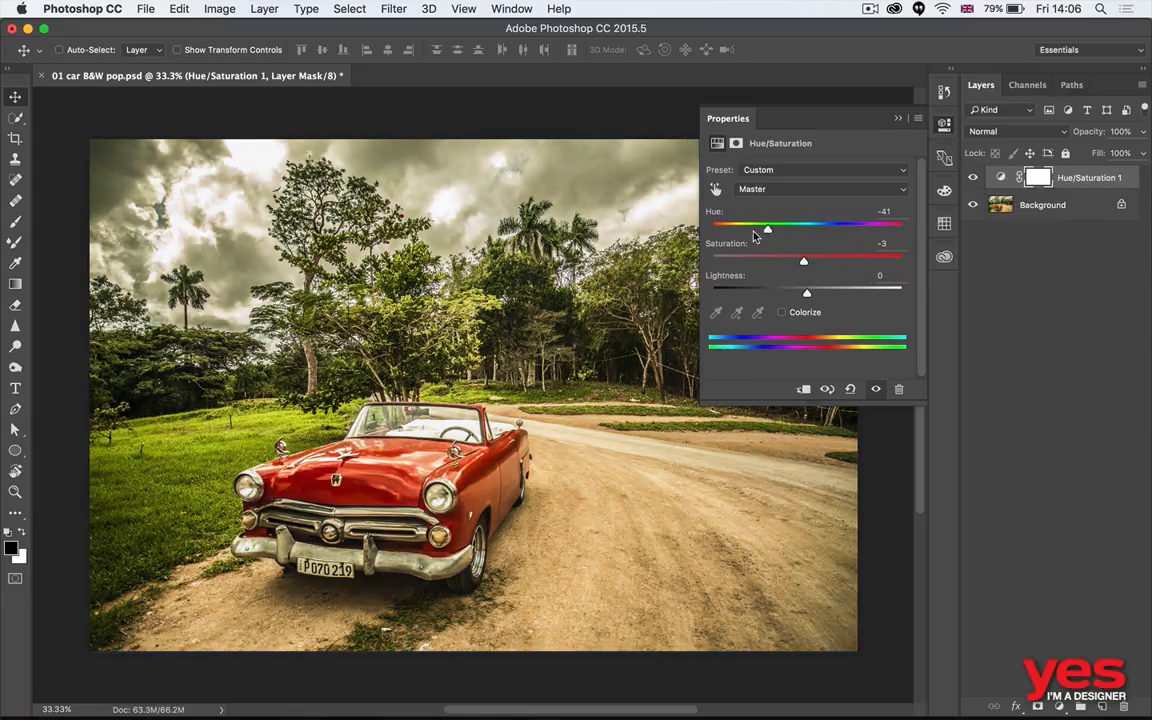
pyautogui.moveTo(807, 229)
pyautogui.mouseDown()
pyautogui.moveTo(741, 233)
pyautogui.moveTo(828, 229)
pyautogui.mouseUp()
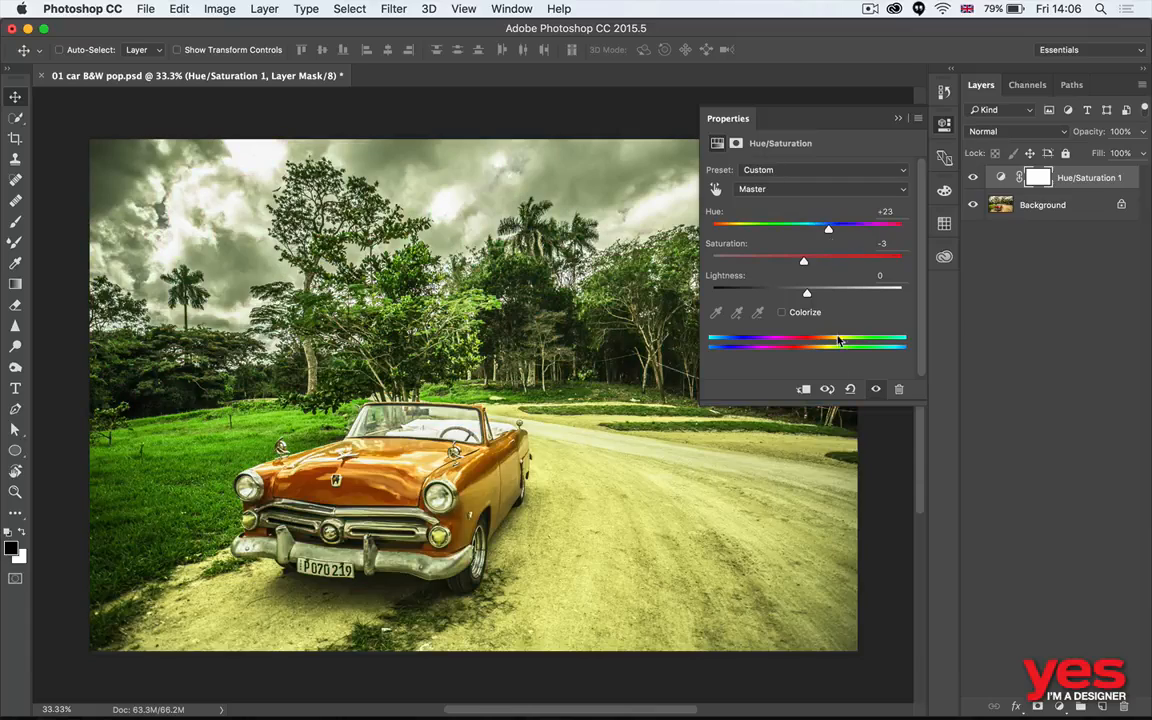
pyautogui.click(850, 390)
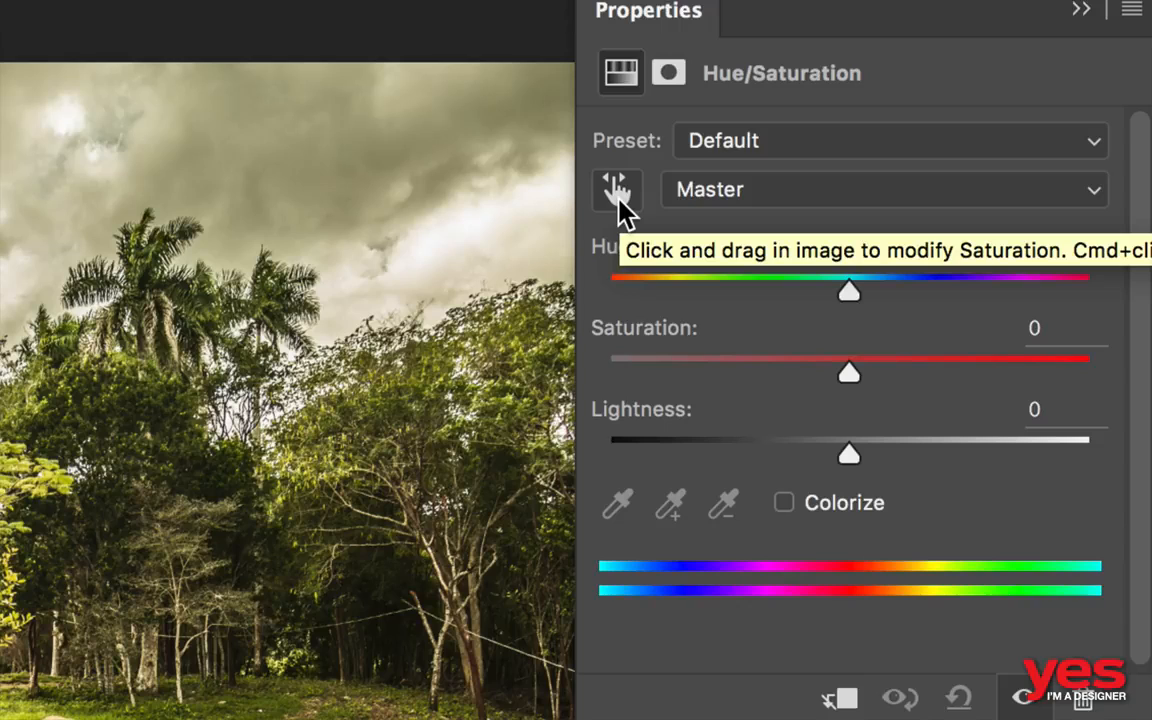
# - Sample the grass with the Hue/Saturation on-image adjustment tool and reduce the Yellows saturation to -100
pyautogui.click(617, 192)
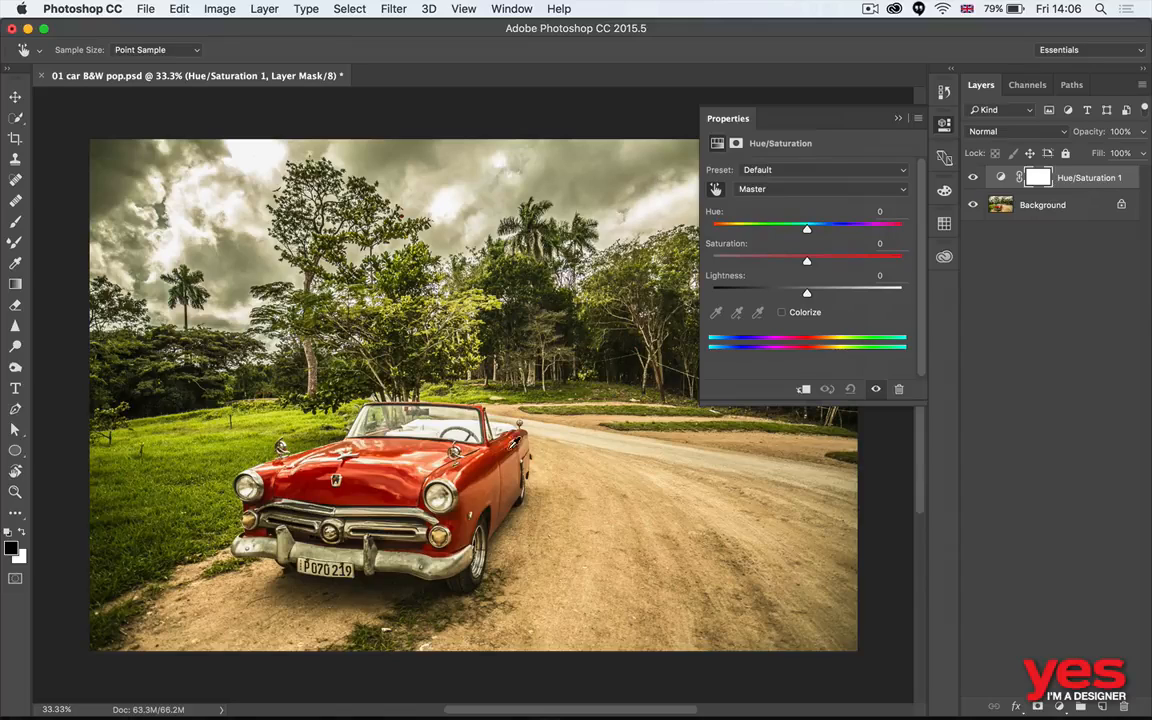
pyautogui.click(280, 431)
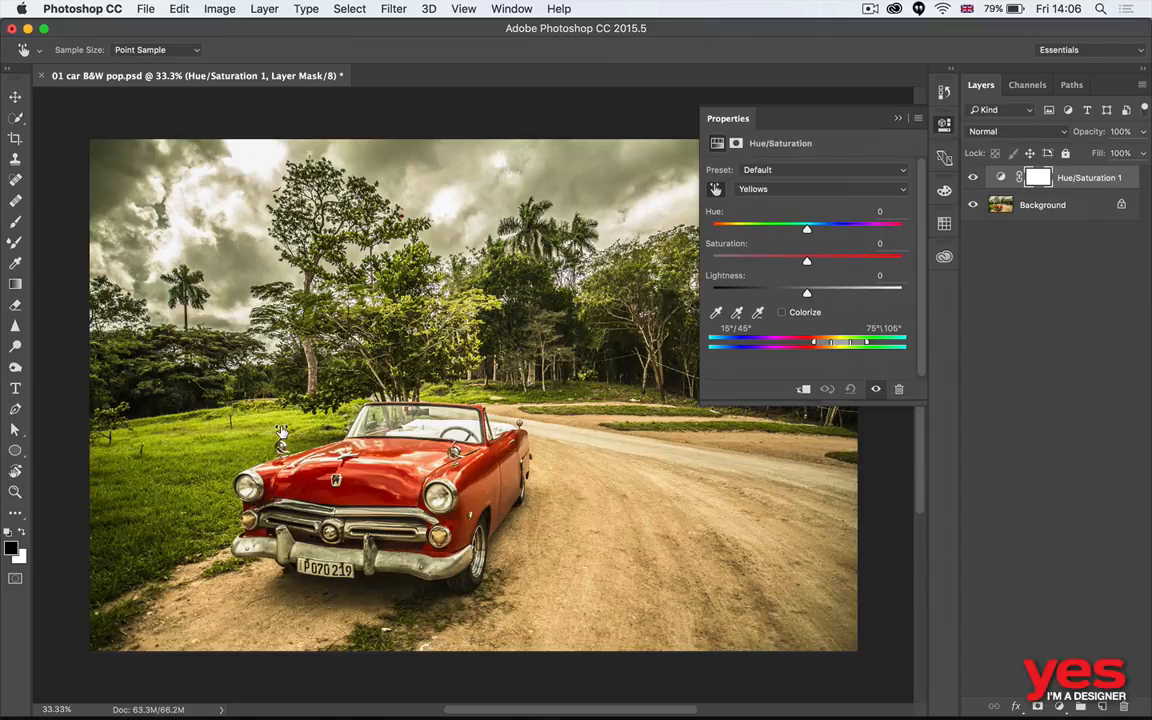
pyautogui.moveTo(280, 431); pyautogui.dragTo(86, 430)
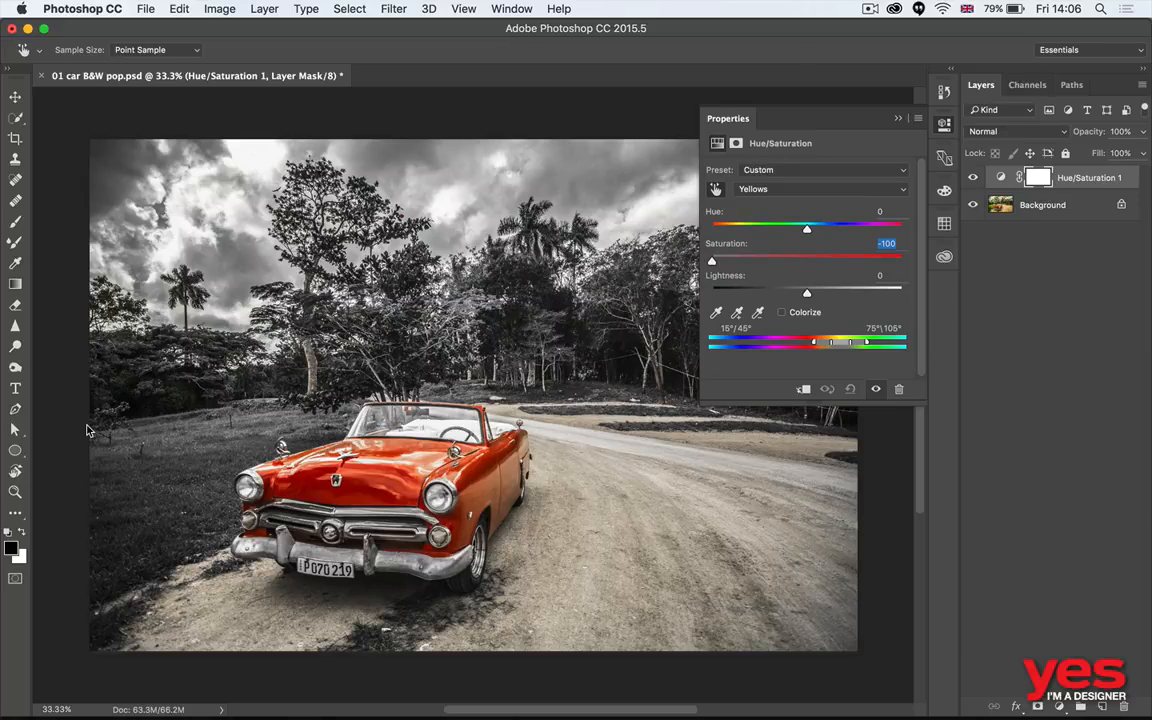
pyautogui.moveTo(86, 430); pyautogui.dragTo(115, 413)
pyautogui.click(573, 478)
pyautogui.press('Return')
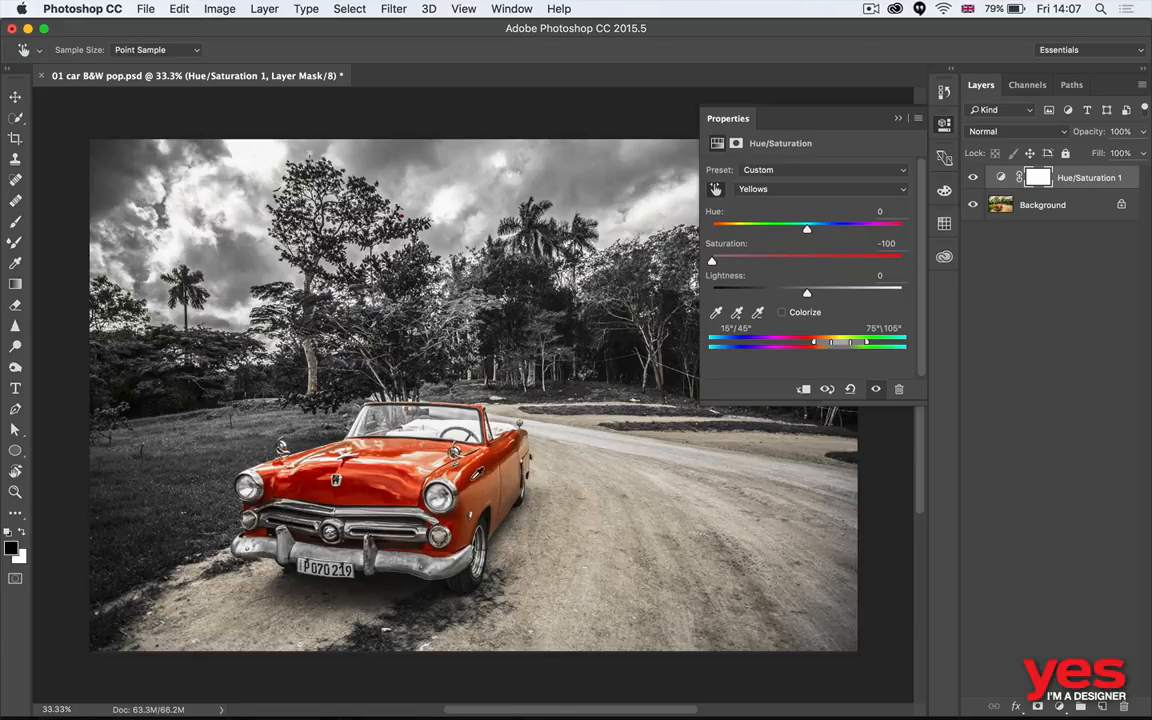
# - Sample the red car and set the Reds saturation to +48, comparing the photo with and without the Hue/Saturation layer
pyautogui.click(432, 434)
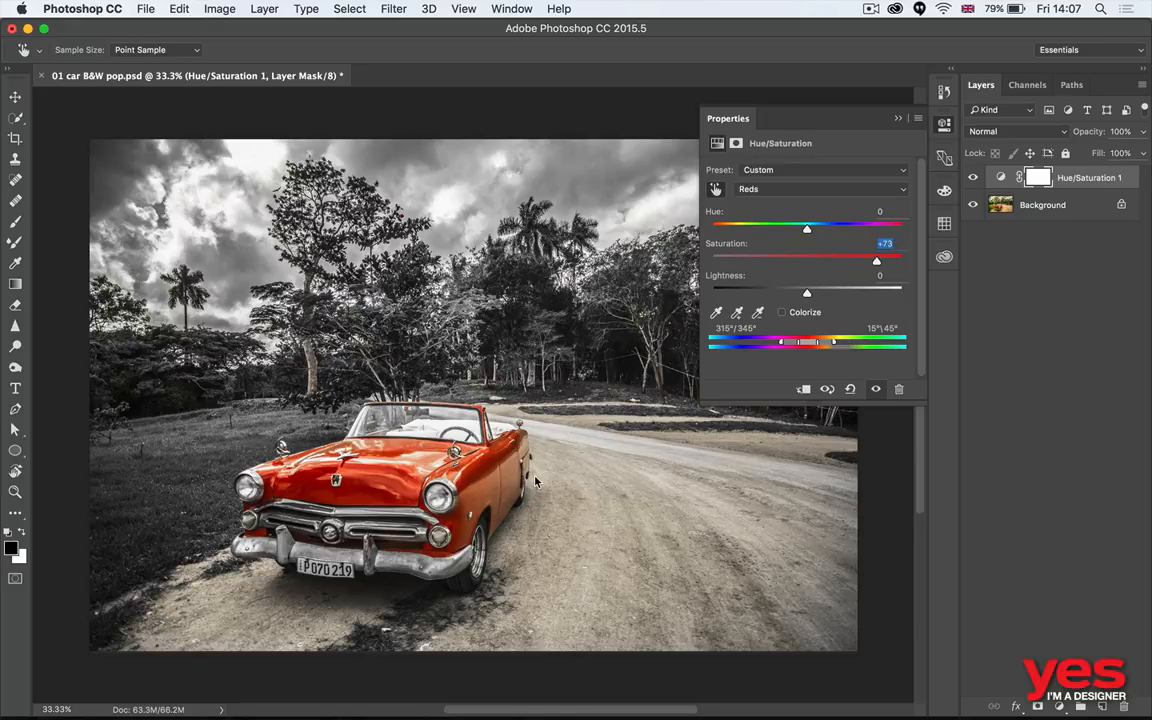
pyautogui.moveTo(535, 481); pyautogui.dragTo(465, 482)
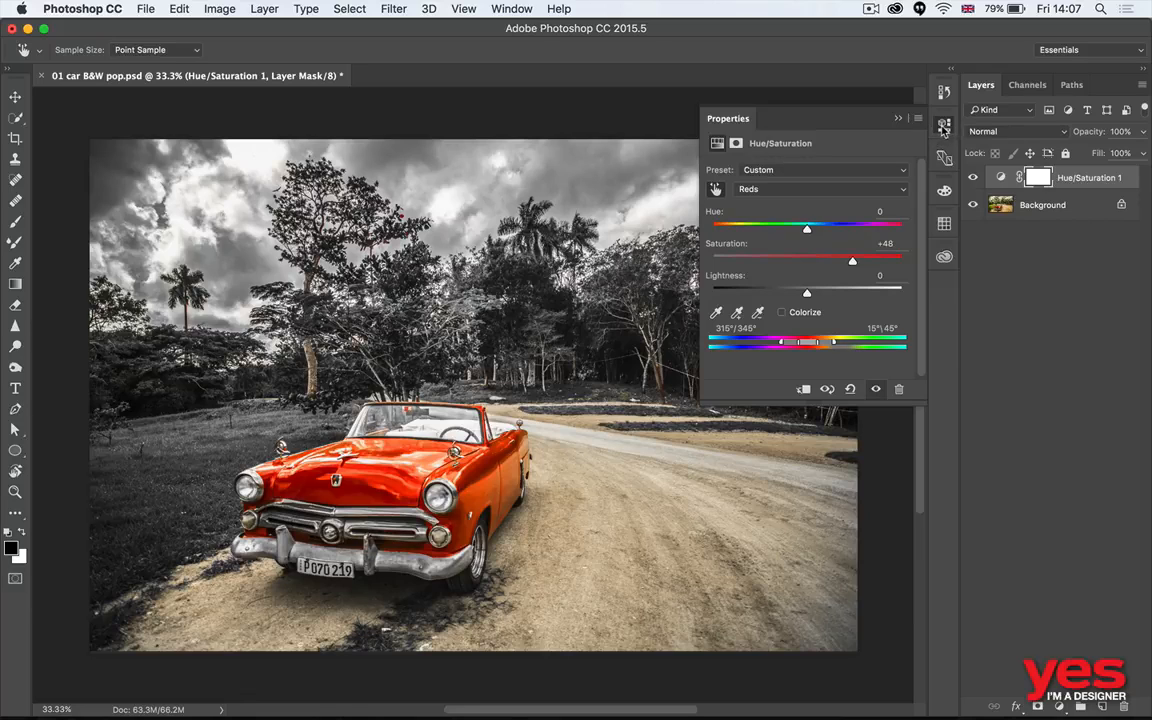
pyautogui.click(973, 180)
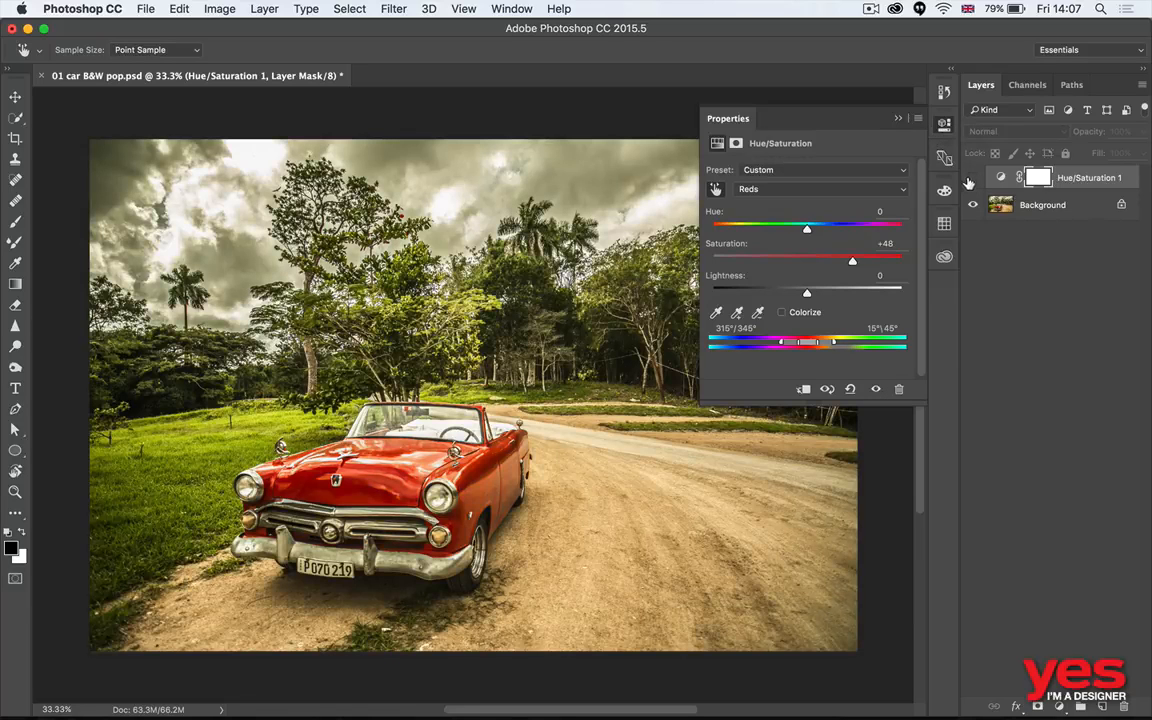
pyautogui.click(973, 180)
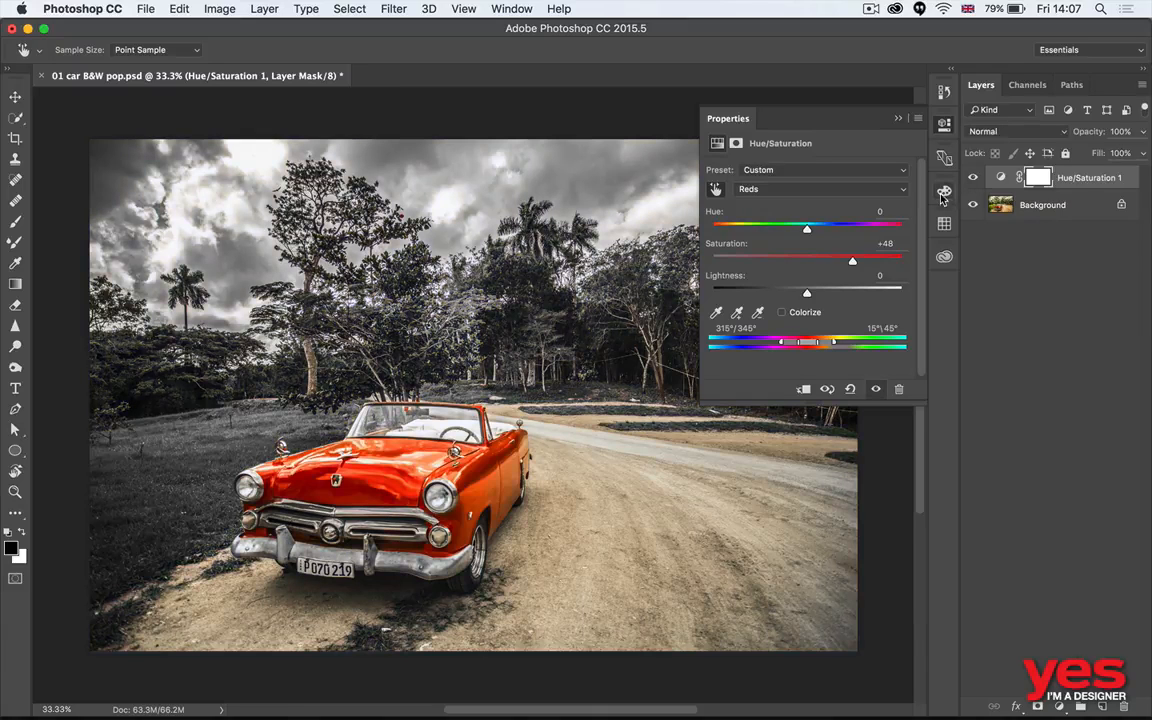
# - Recolour the car blue with the on-image adjustment by setting the Reds hue to -138 and saturation to +45
pyautogui.click(716, 190)
pyautogui.moveTo(397, 470); pyautogui.dragTo(307, 477)
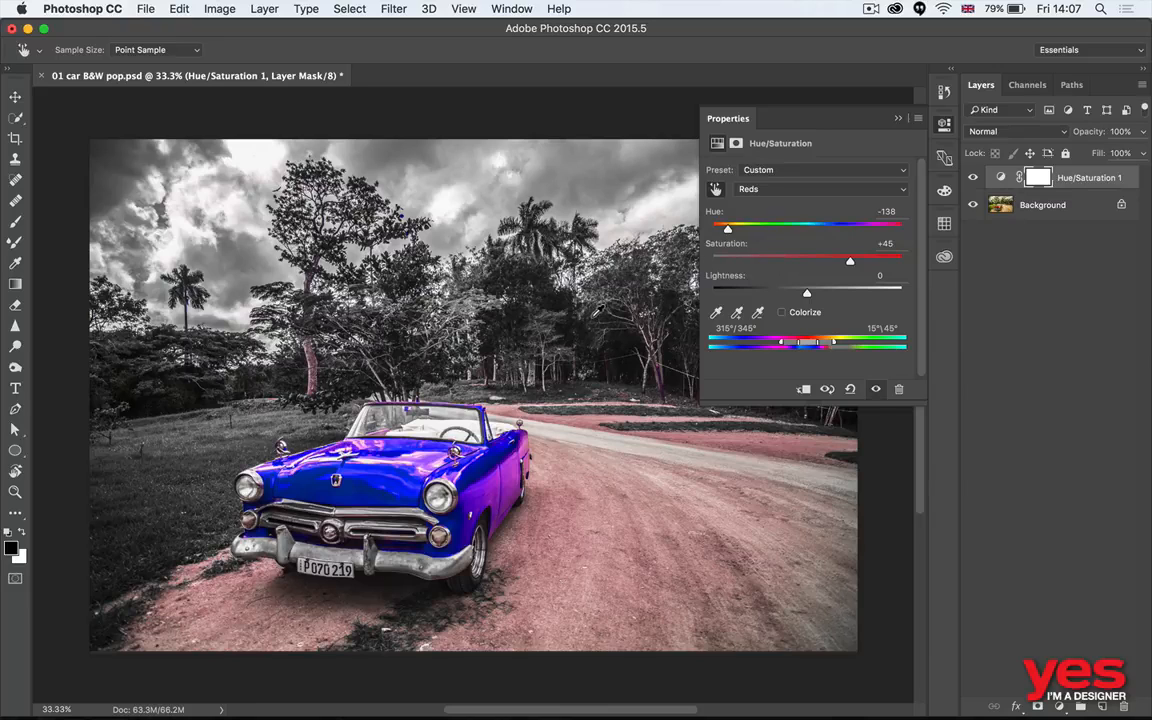
# - Switch to Adobe Bridge and open 02 focus_area.jpg in Photoshop
pyautogui.press('super+Tab')
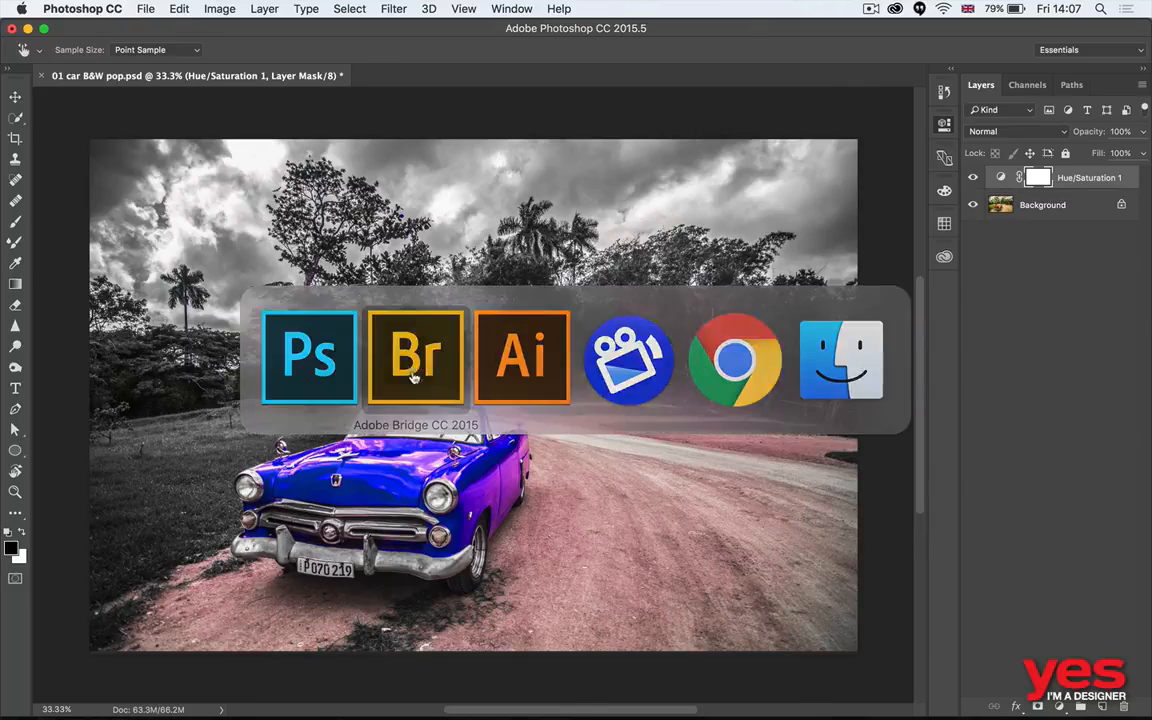
pyautogui.press('Right')
pyautogui.press('Return')
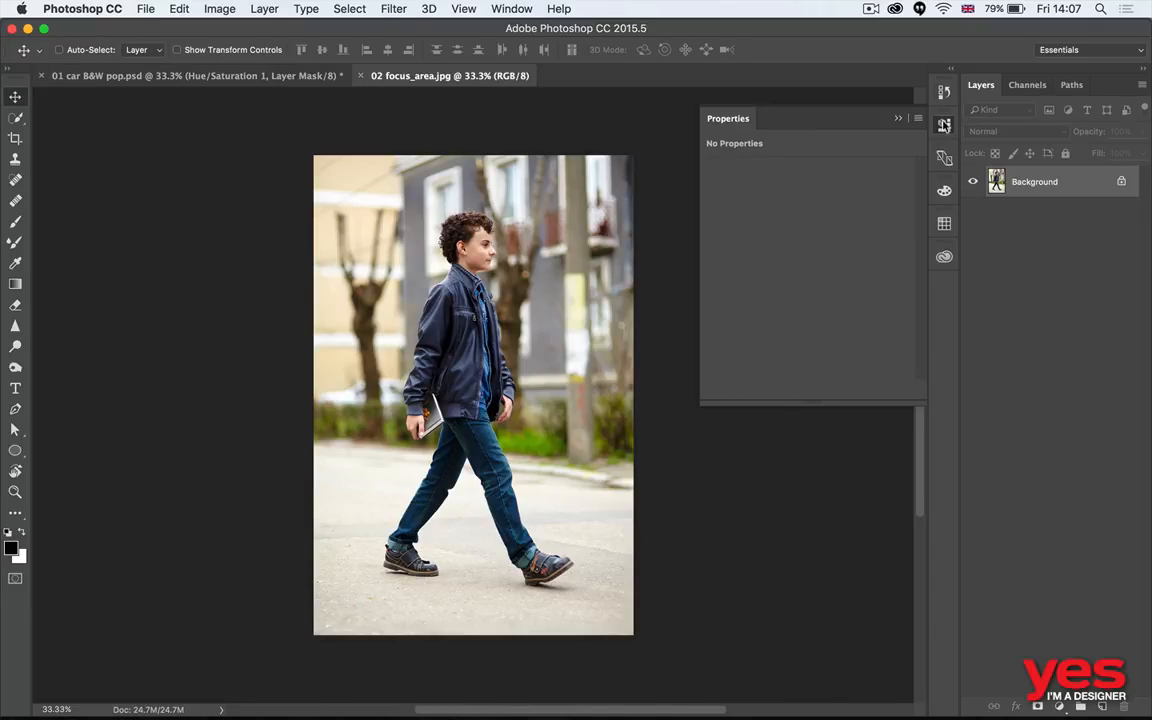
pyautogui.click(945, 125)
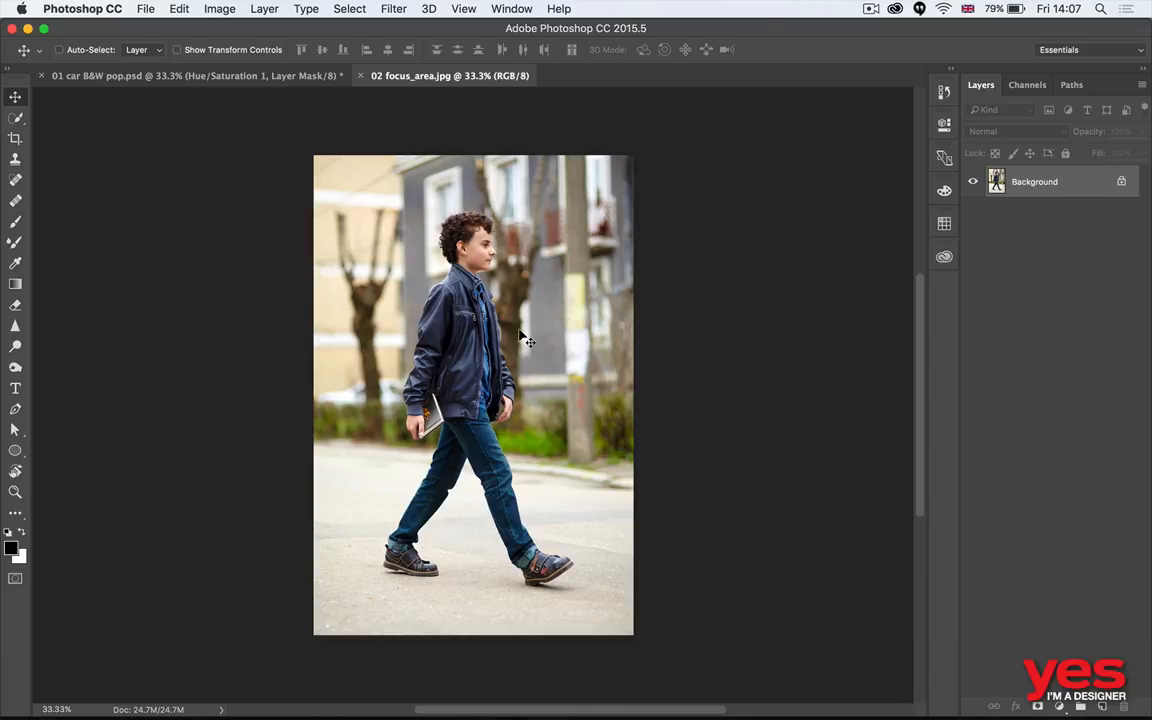
# - Examine the sharpness of the boy's hair, face and jacket against the background in 02 focus_area.jpg
pyautogui.press('z')
pyautogui.click(528, 300)
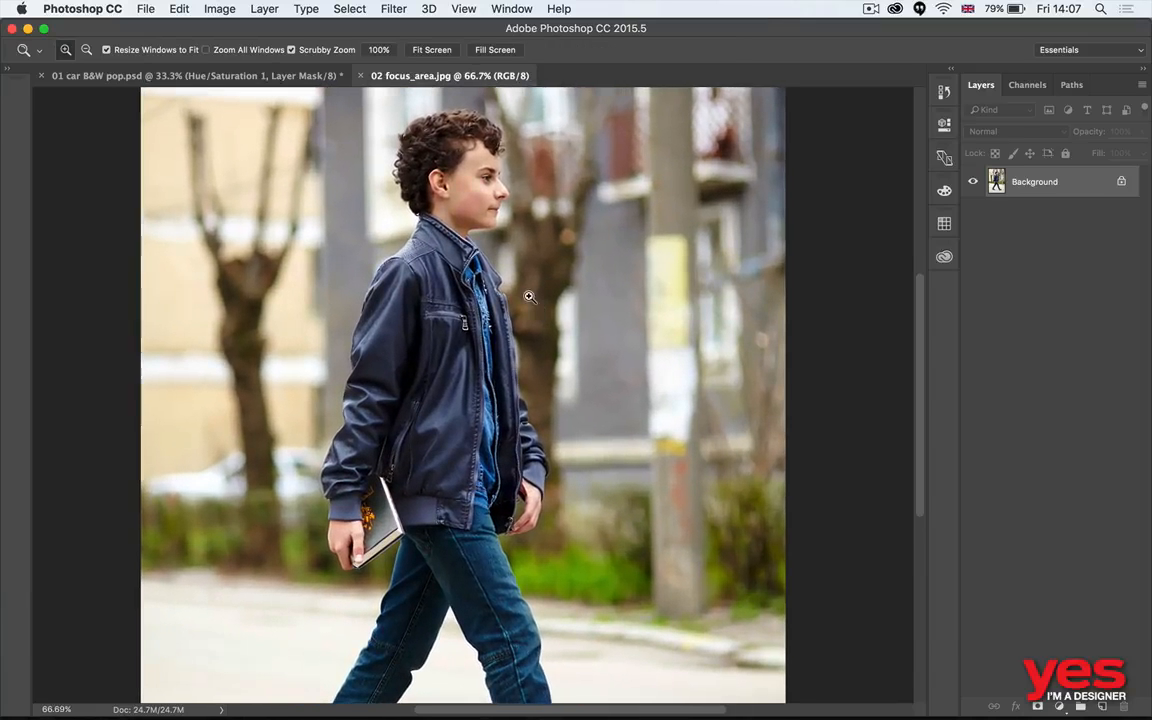
pyautogui.press('v')
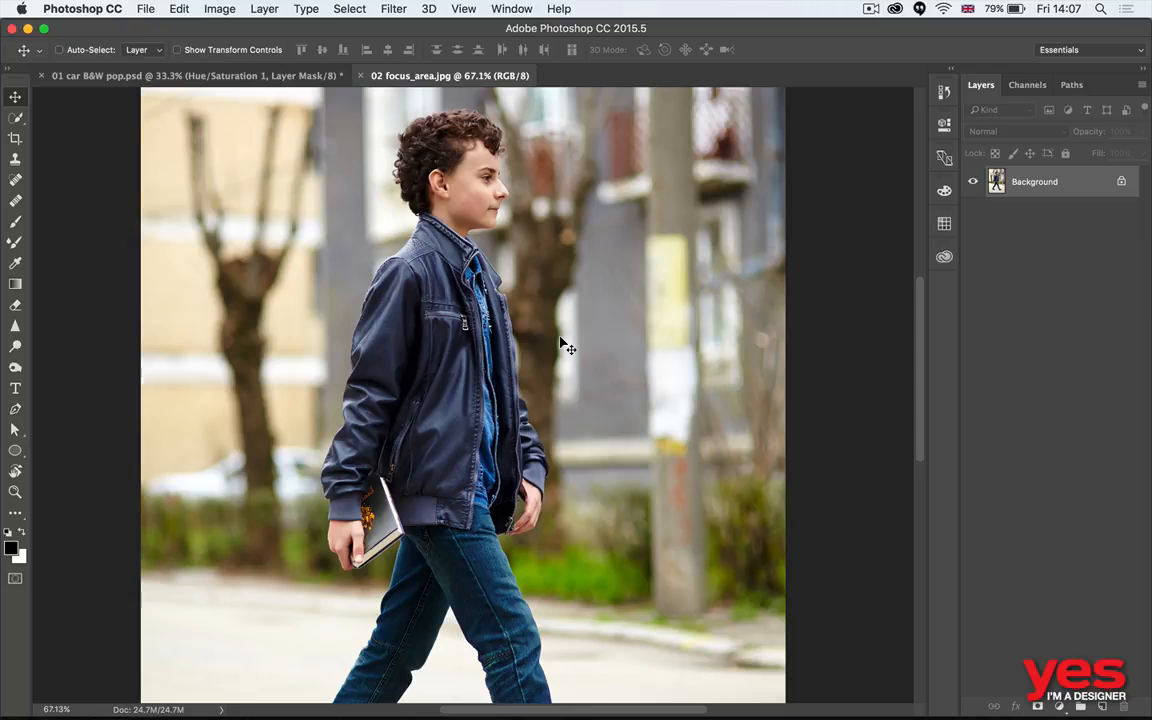
pyautogui.press('z')
pyautogui.moveTo(484, 117); pyautogui.dragTo(564, 140)
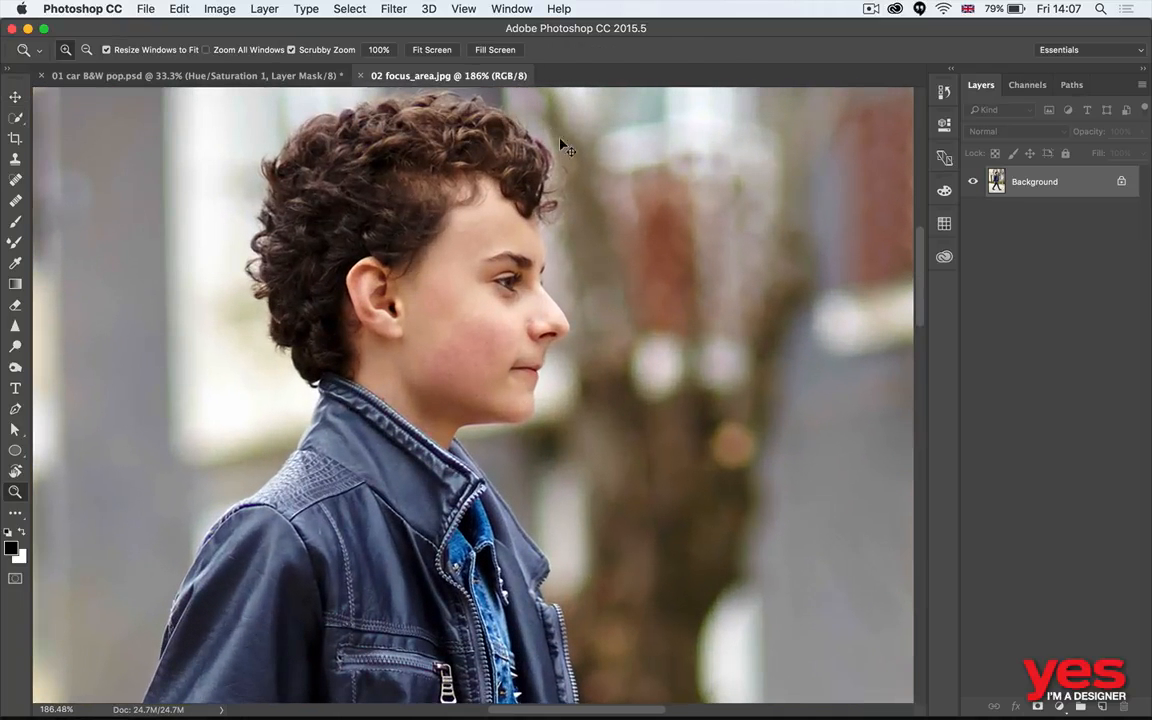
pyautogui.moveTo(625, 334); pyautogui.dragTo(591, 226)
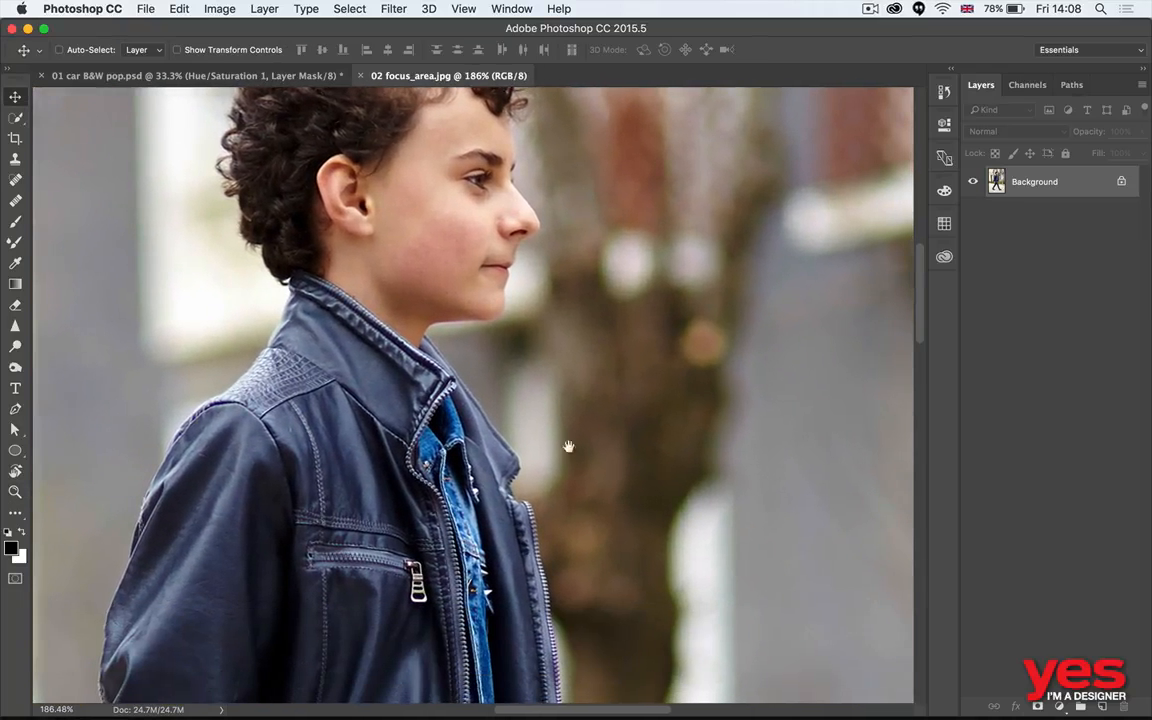
pyautogui.moveTo(566, 450); pyautogui.dragTo(584, 276)
pyautogui.moveTo(585, 560); pyautogui.dragTo(586, 345)
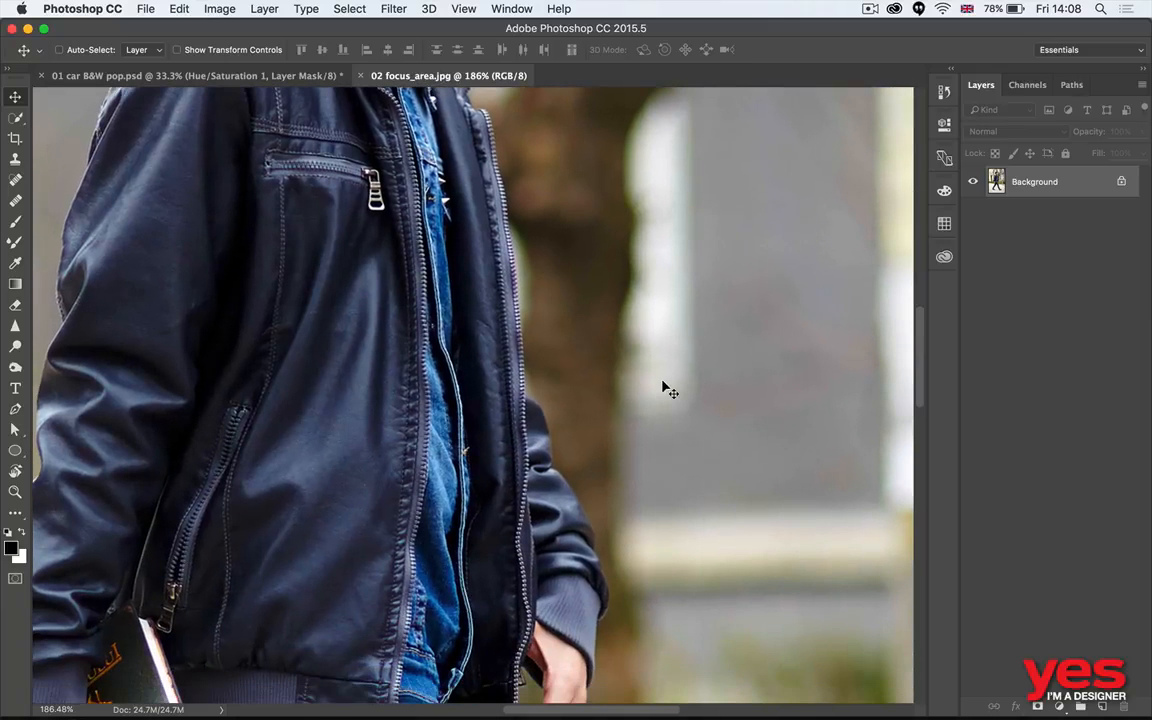
pyautogui.press('super+0')
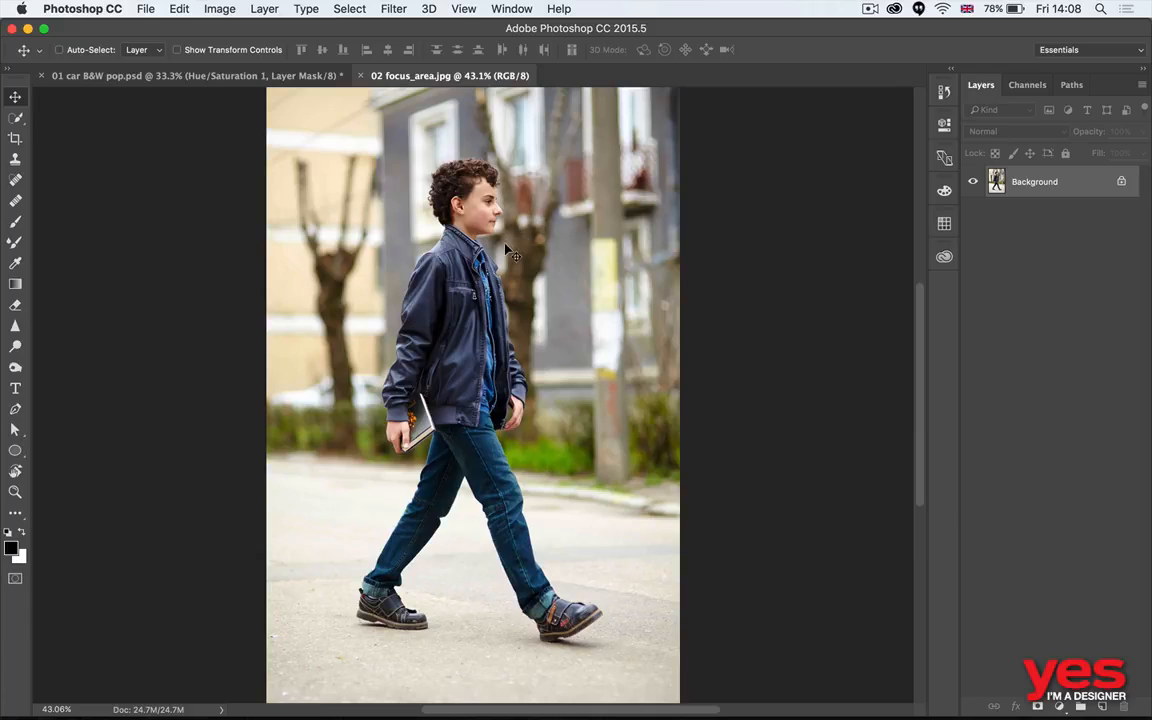
# - Select the walking boy with Focus Area and subtract the pavement around his legs and shoes
pyautogui.click(349, 8)
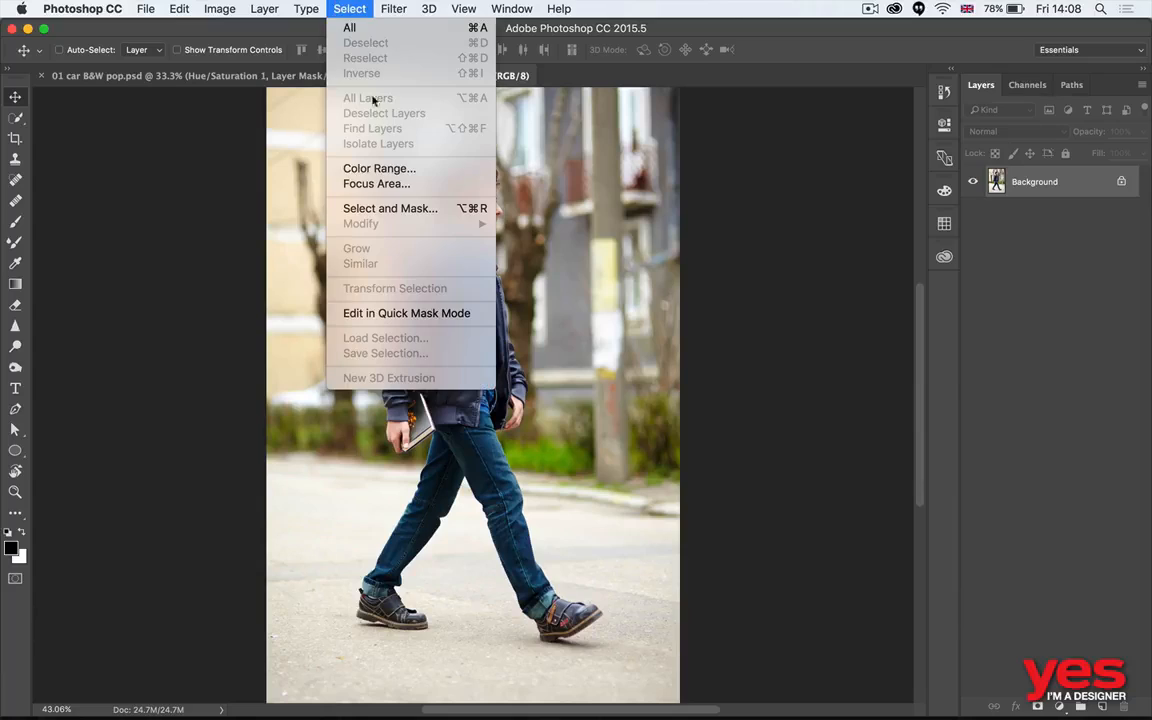
pyautogui.click(414, 185)
pyautogui.moveTo(576, 207); pyautogui.dragTo(852, 125)
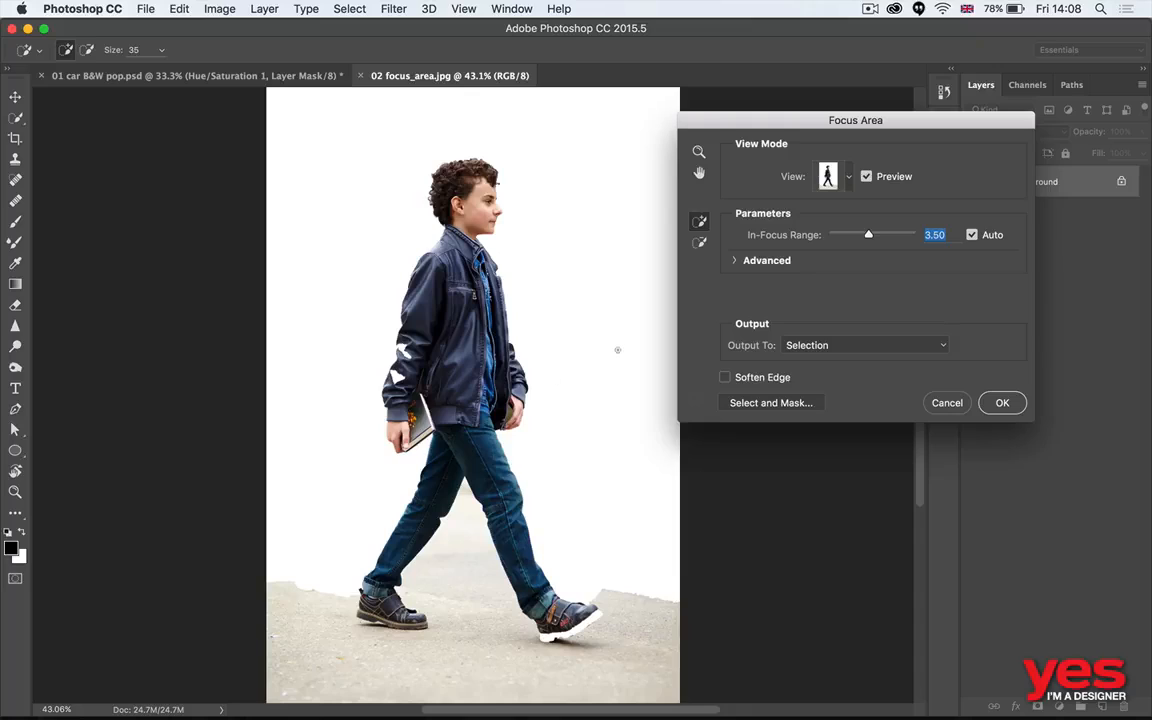
pyautogui.press('alt')
pyautogui.moveTo(288, 527)
pyautogui.mouseDown()
pyautogui.moveTo(350, 606)
pyautogui.moveTo(413, 512)
pyautogui.mouseUp()
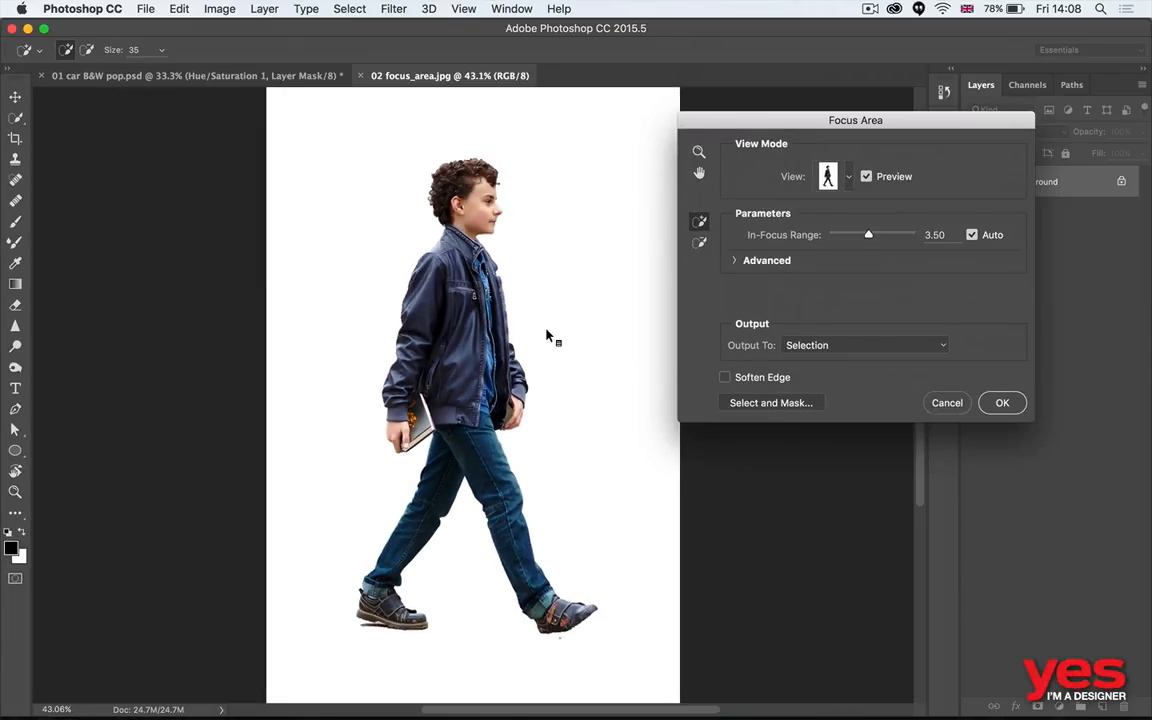
# - Turn the Focus Area selection into a layer mask, then check the mask and the cutout edge around the hair
pyautogui.click(1000, 402)
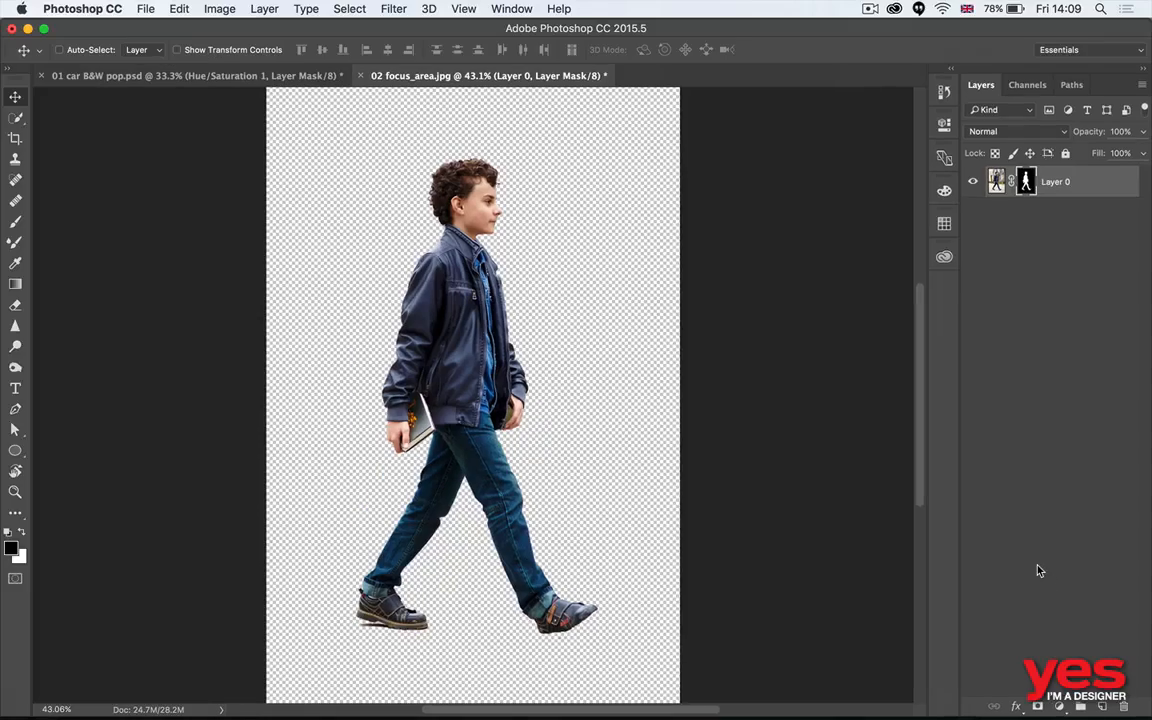
pyautogui.keyDown('alt'); pyautogui.click(1026, 182); pyautogui.keyUp('alt')
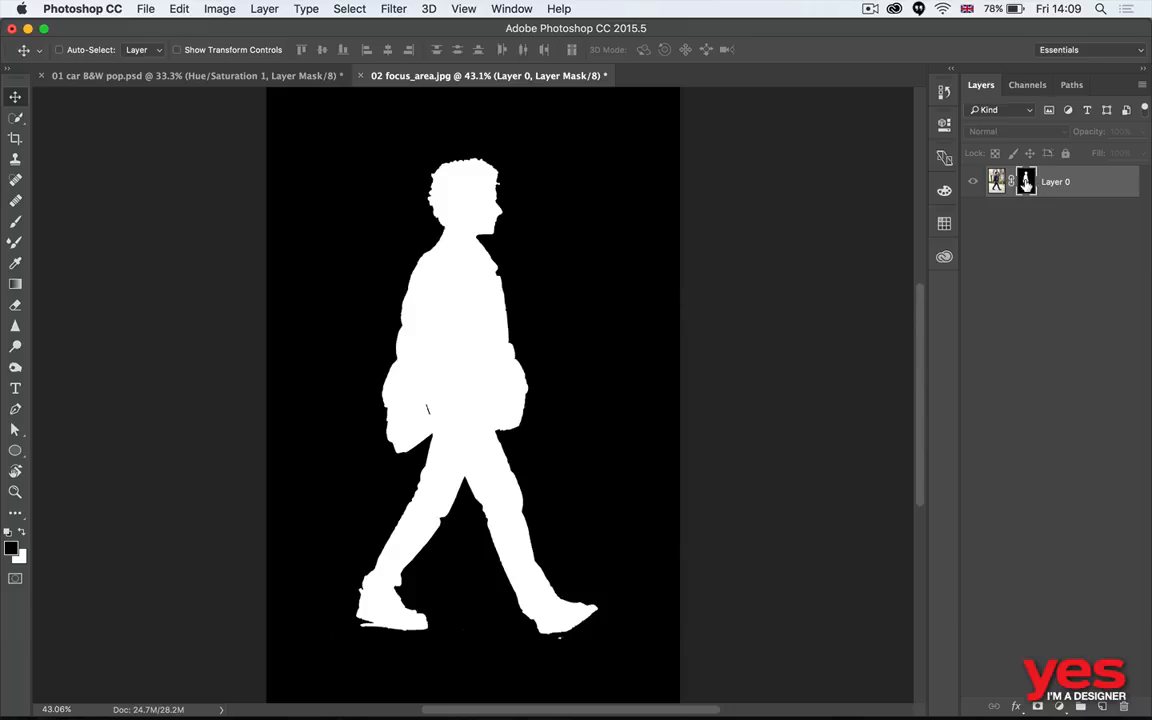
pyautogui.keyDown('alt'); pyautogui.click(1026, 182); pyautogui.keyUp('alt')
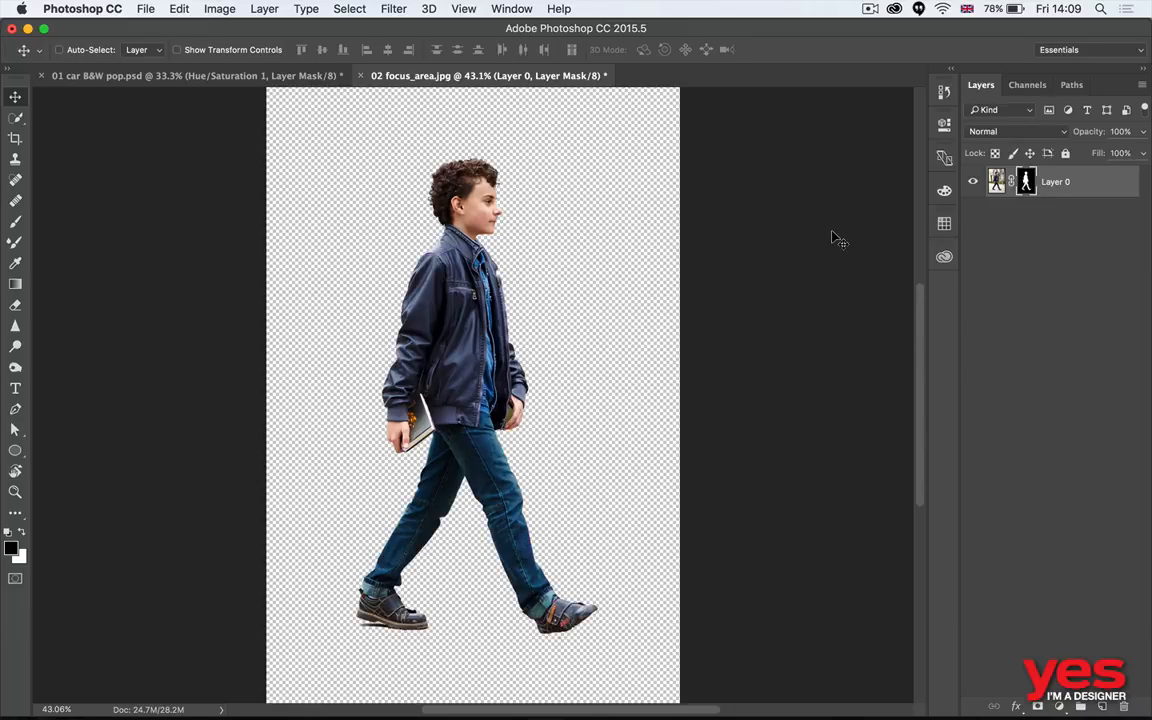
pyautogui.press('z')
pyautogui.moveTo(445, 166); pyautogui.dragTo(549, 157)
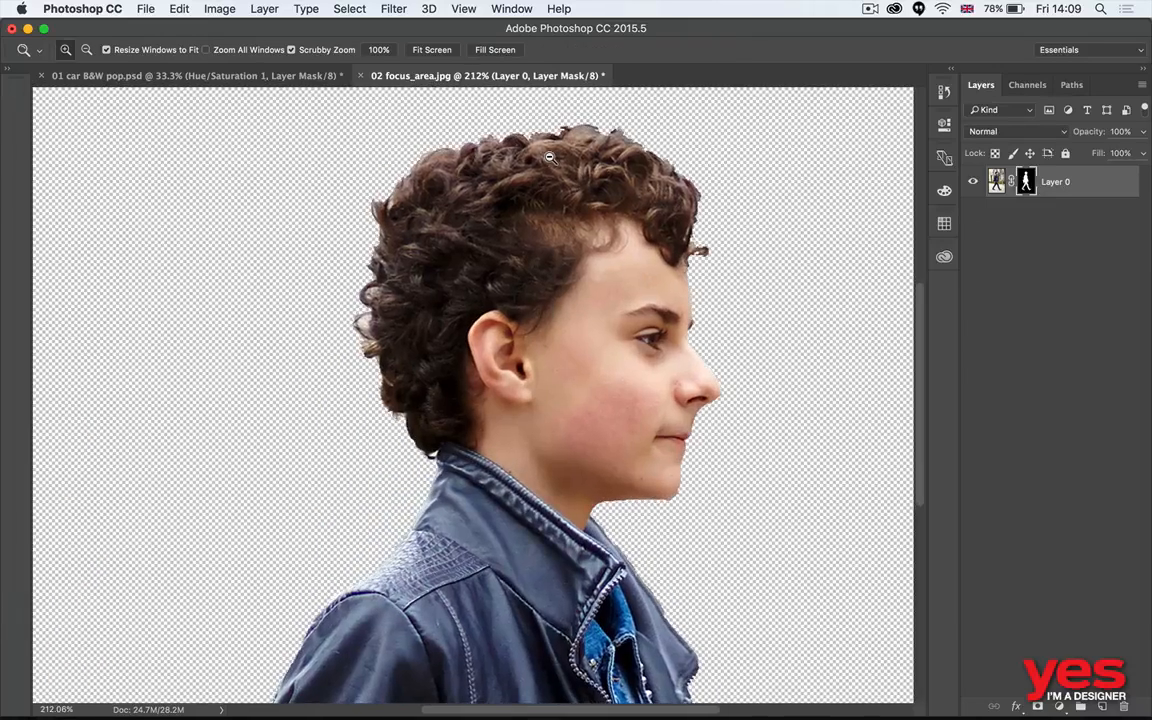
pyautogui.press('v')
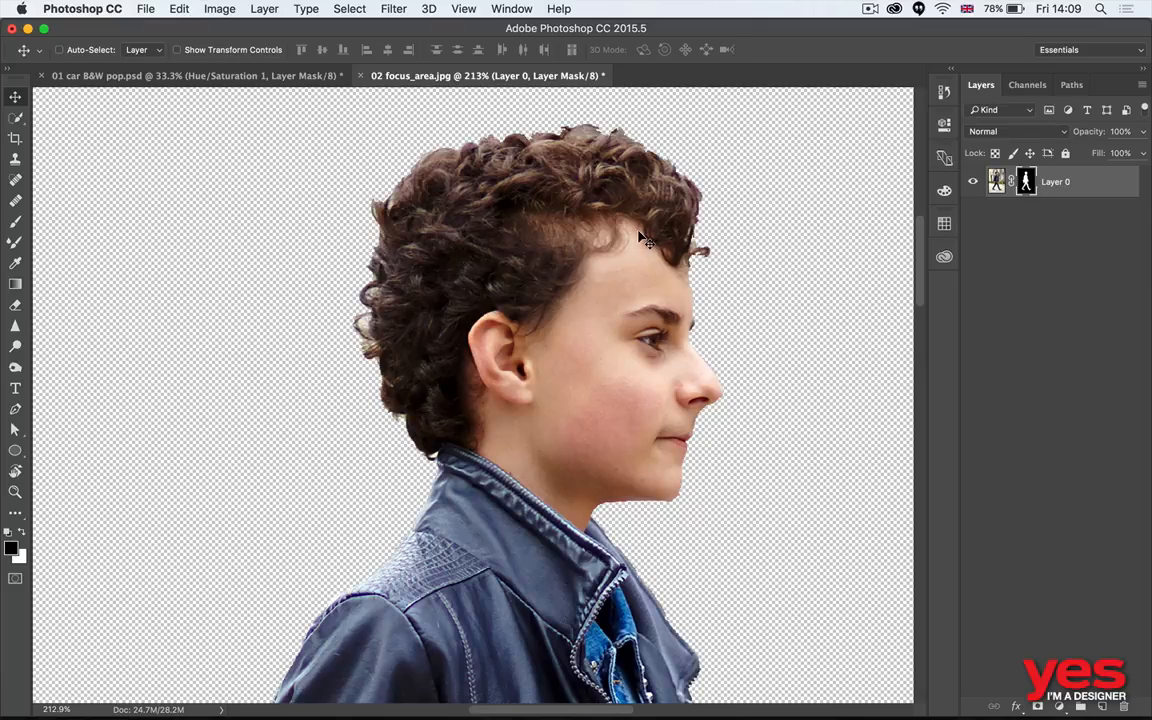
pyautogui.press('super+0')
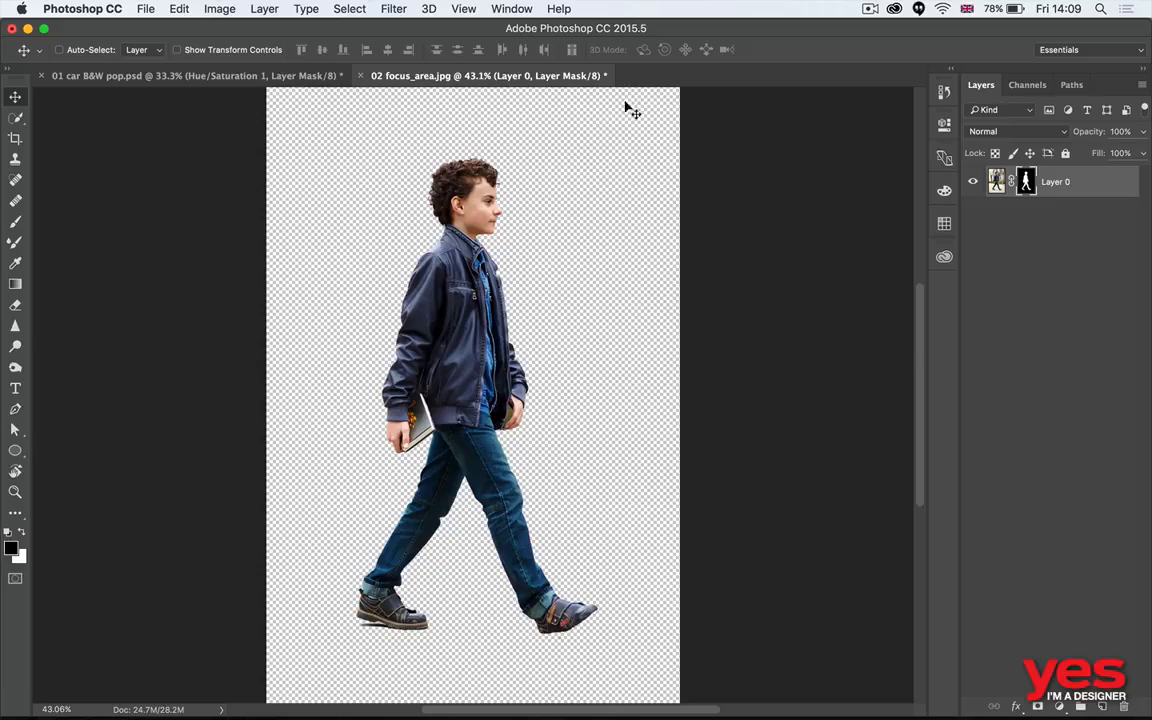
# - Switch to Adobe Bridge and open 03 shapes.jpg in Photoshop for a closer view of the viewfinder
pyautogui.press('super+Tab')
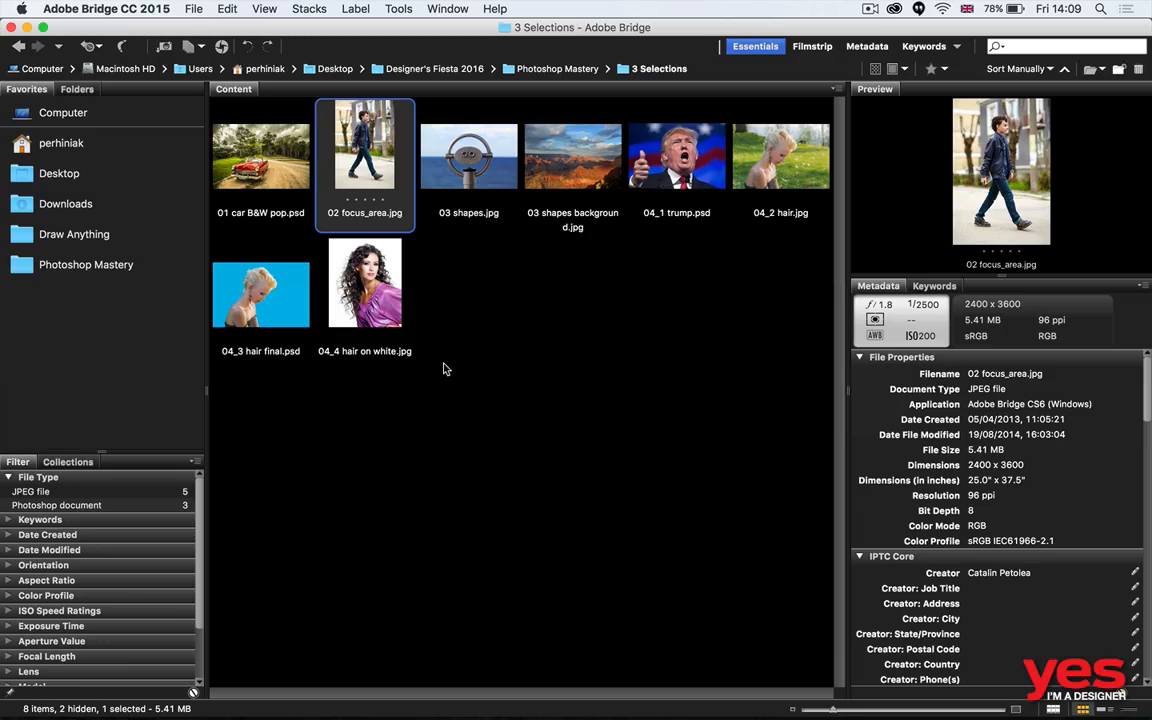
pyautogui.press('Right')
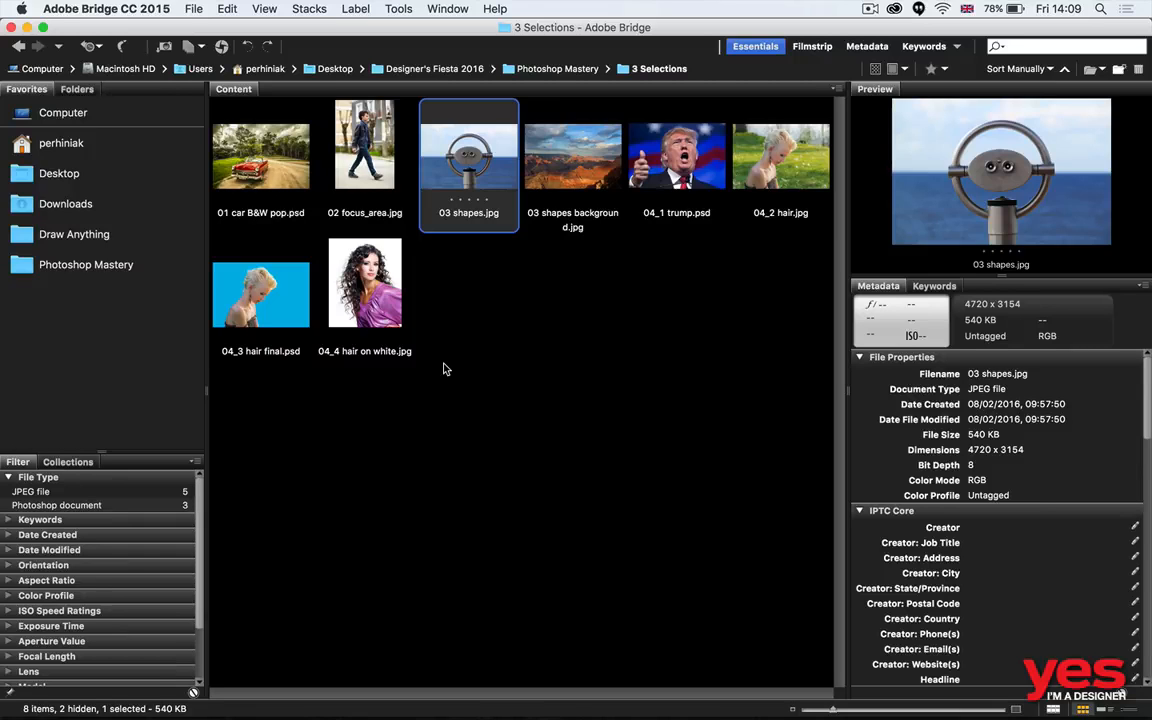
pyautogui.press('Return')
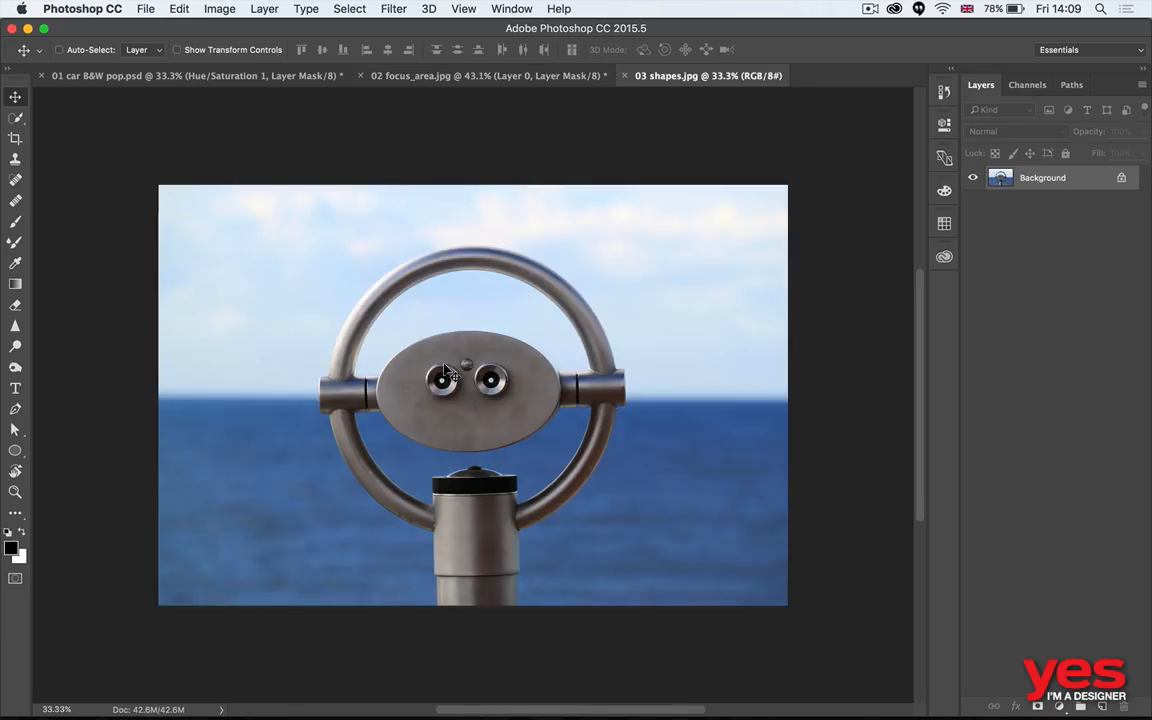
pyautogui.press('z')
pyautogui.moveTo(488, 399); pyautogui.dragTo(596, 390)
pyautogui.press('space')
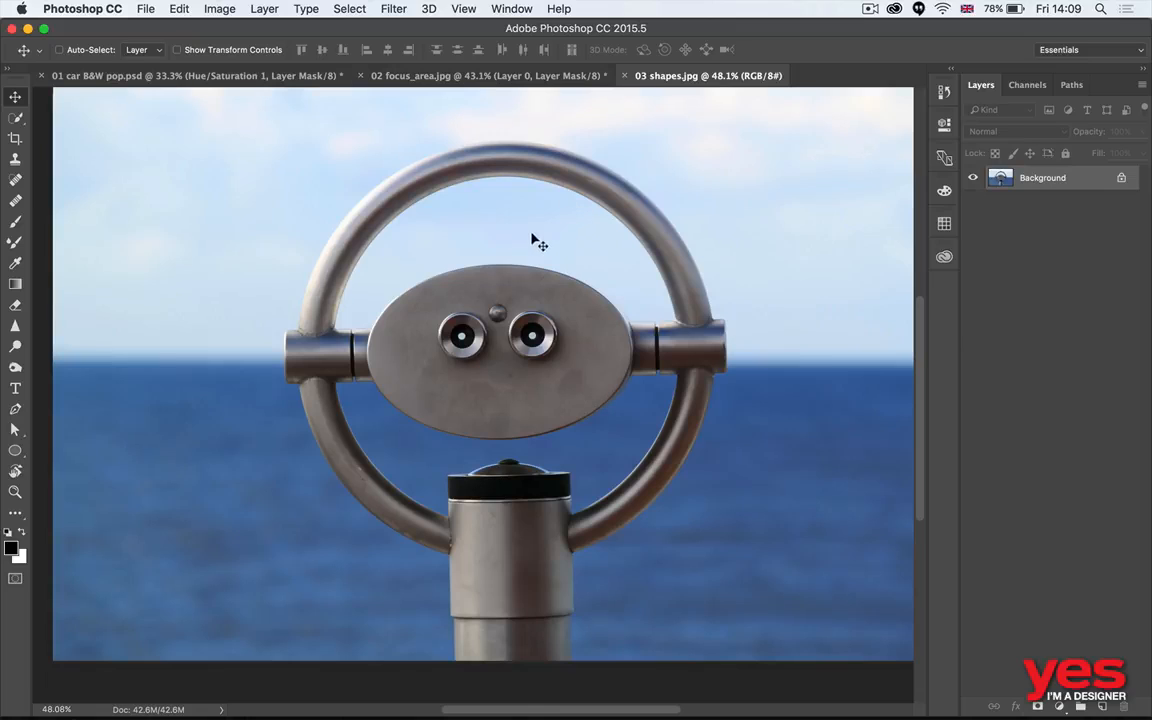
# - Look back at the masked boy in 02 focus_area.jpg and return to 03 shapes.jpg
pyautogui.press('super+Tab')
pyautogui.click(419, 75)
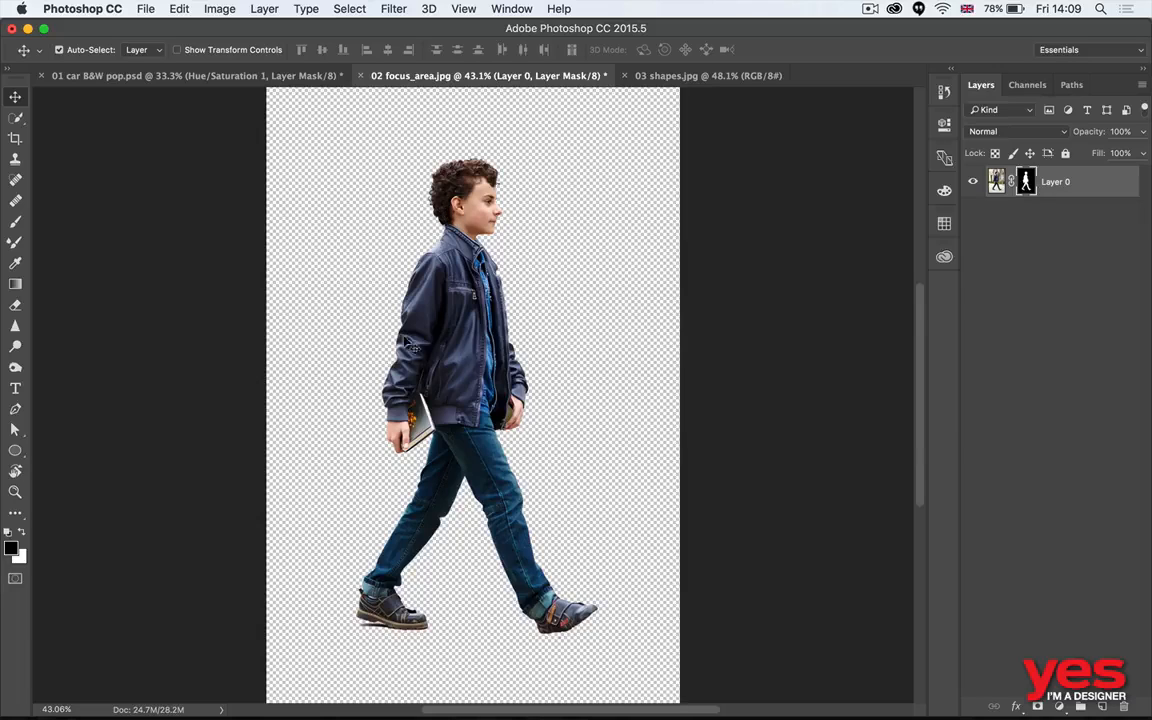
pyautogui.press('super+Tab')
pyautogui.click(643, 75)
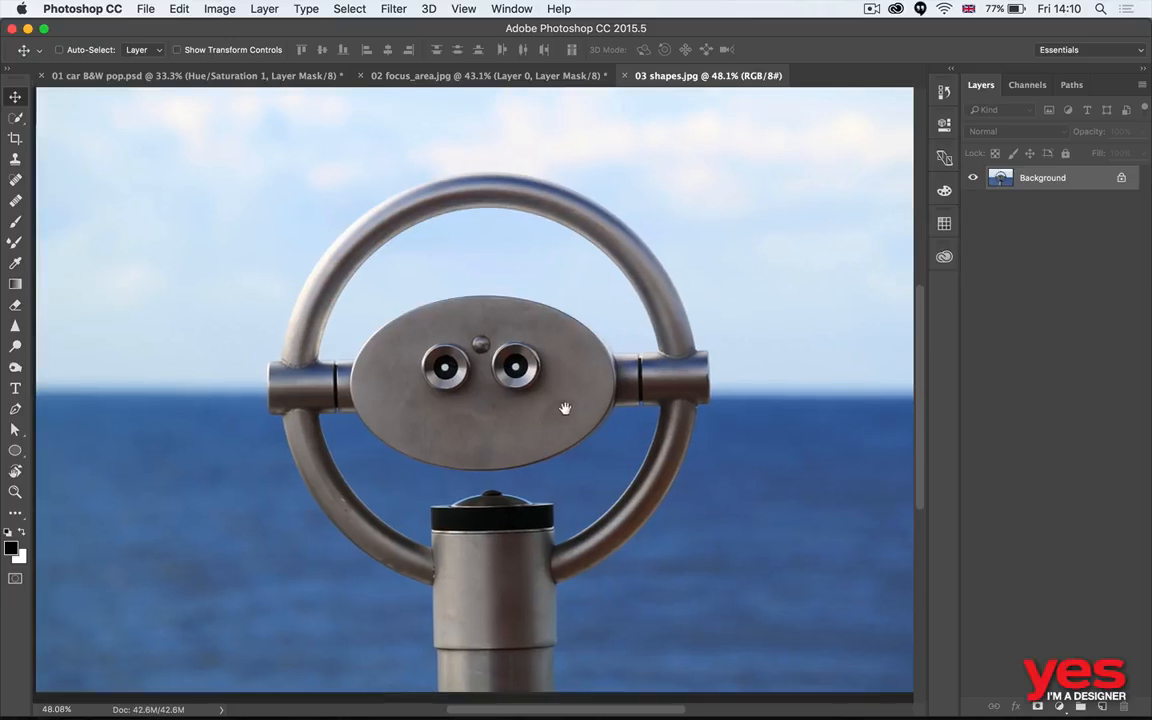
# - Choose the Ellipse Tool and set its drawing mode from Shape to Path
pyautogui.scroll(-3, 572, 400)
pyautogui.hscroll(-3, 572, 400)
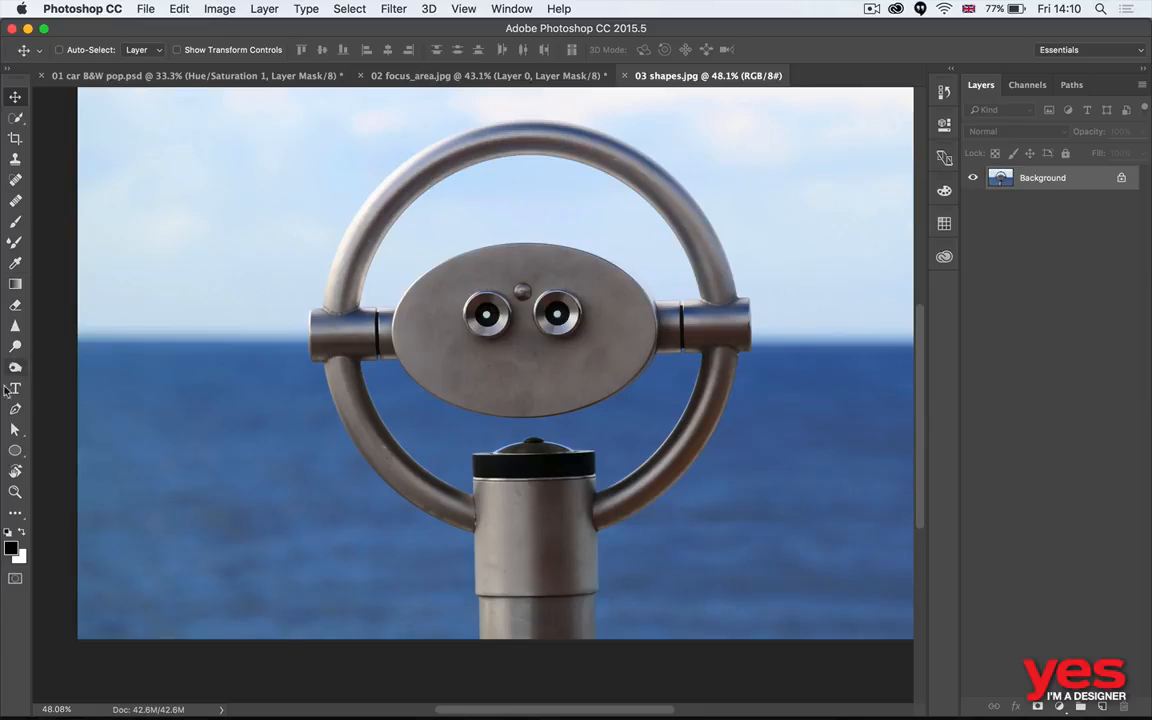
pyautogui.click(16, 452)
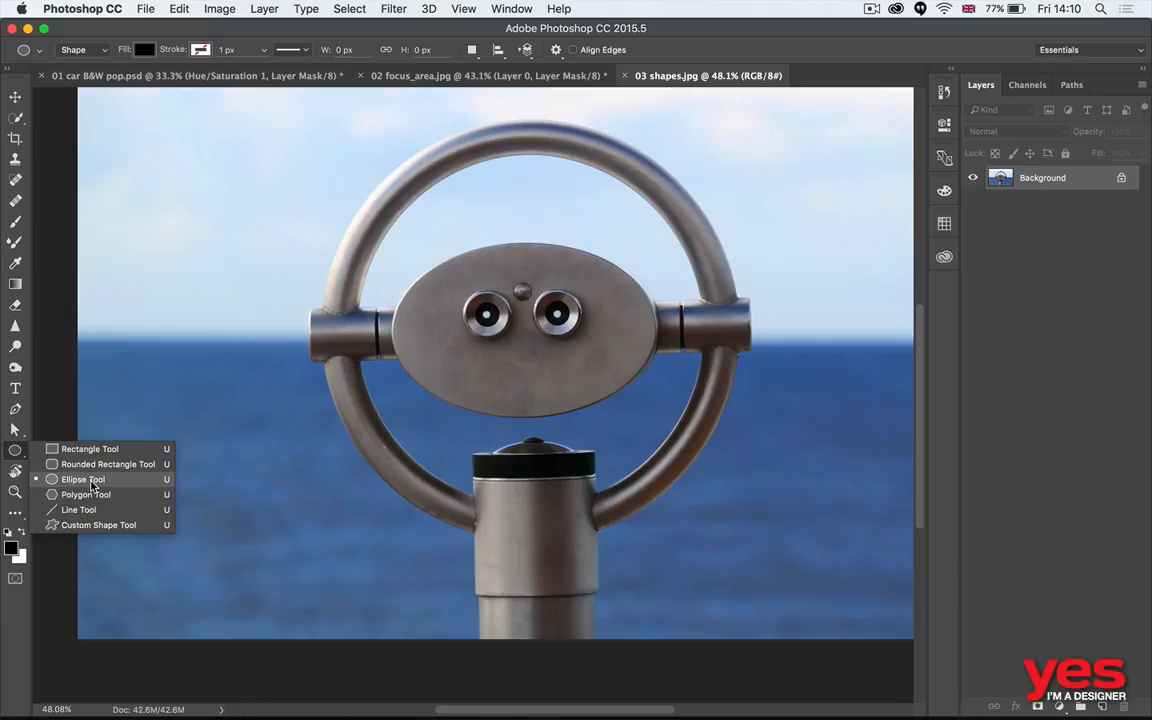
pyautogui.click(93, 486)
pyautogui.click(87, 49)
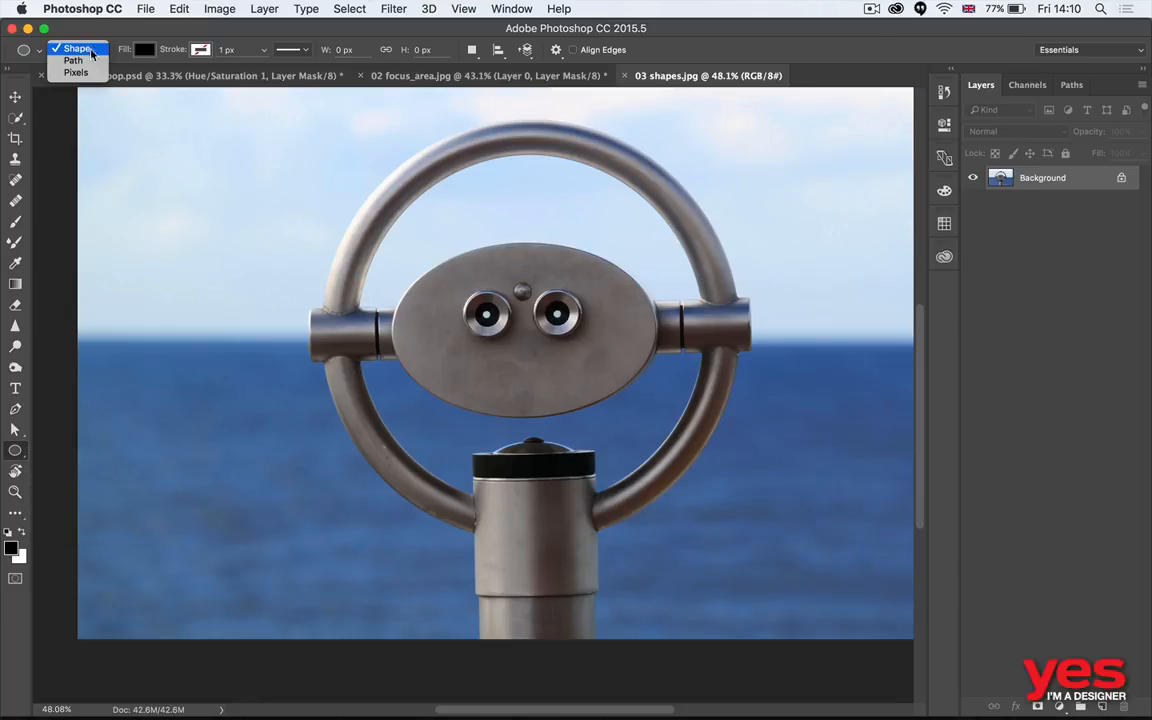
pyautogui.click(80, 48)
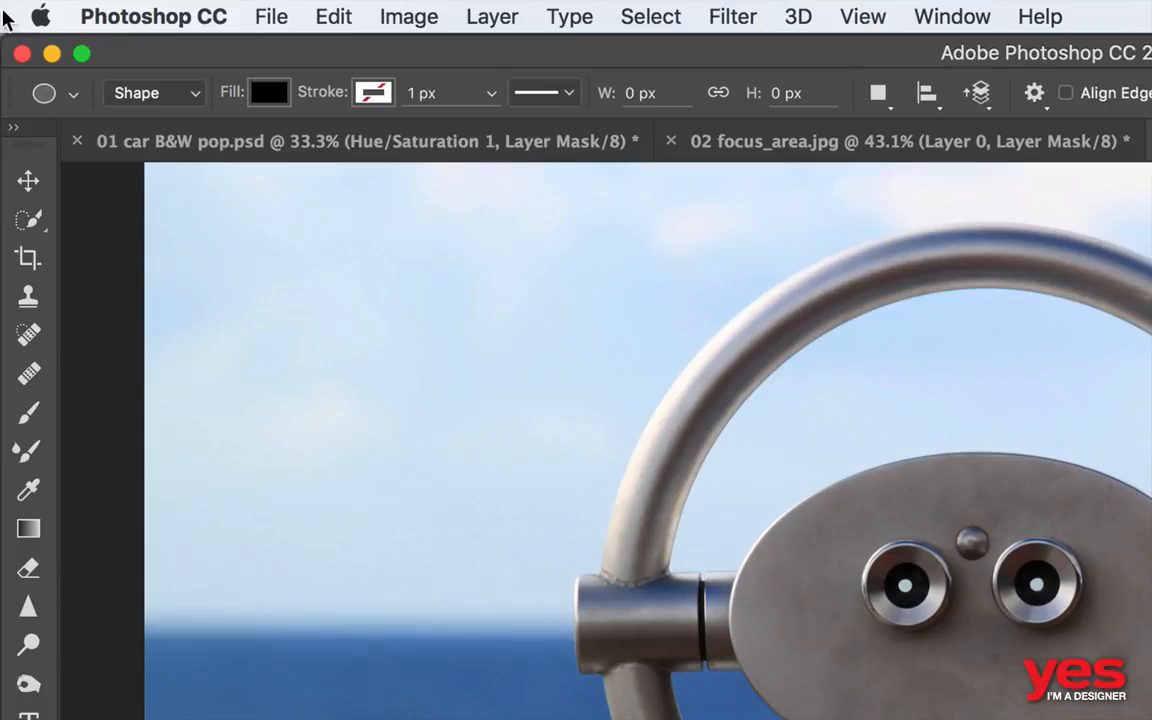
pyautogui.click(168, 92)
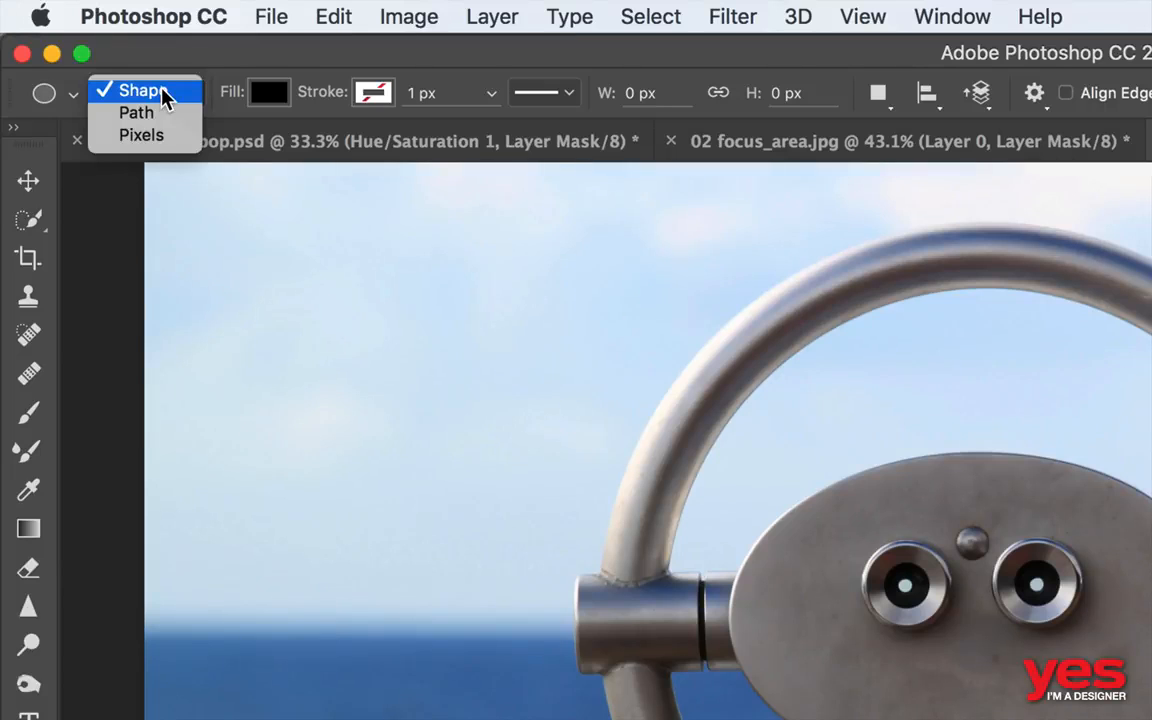
pyautogui.click(152, 112)
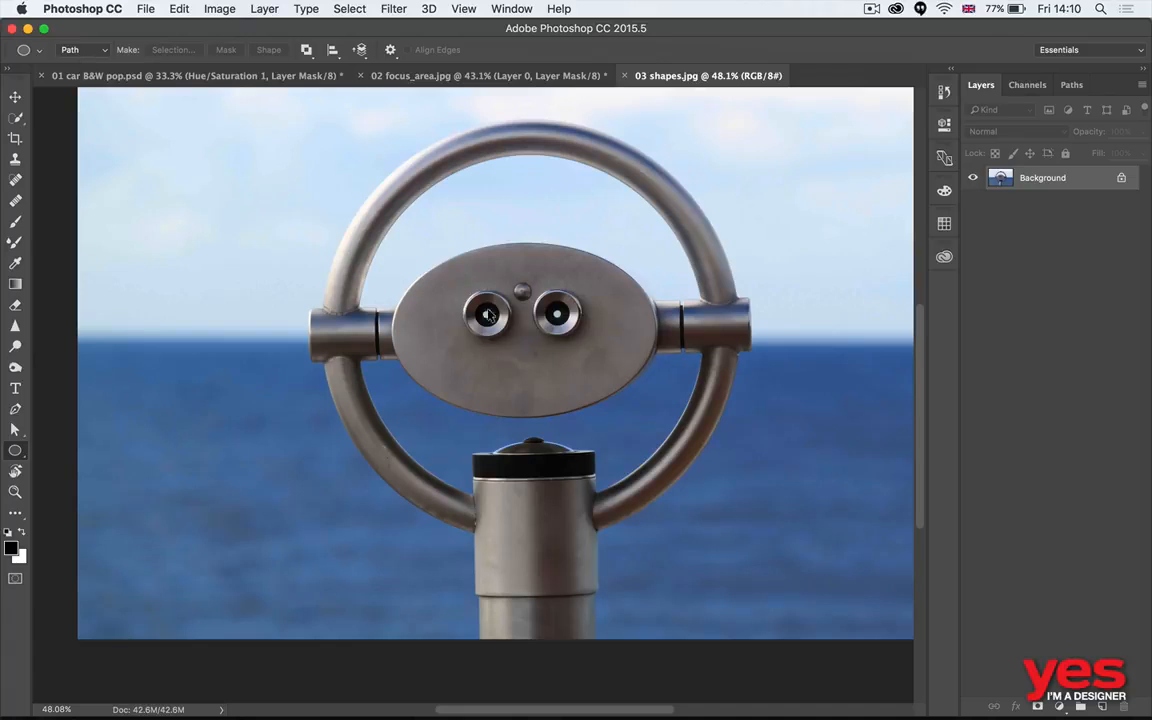
# - Draw an elliptical path about 1390 by 880 px around the viewfinder's oval metal plate
pyautogui.moveTo(618, 372); pyautogui.dragTo(691, 382)
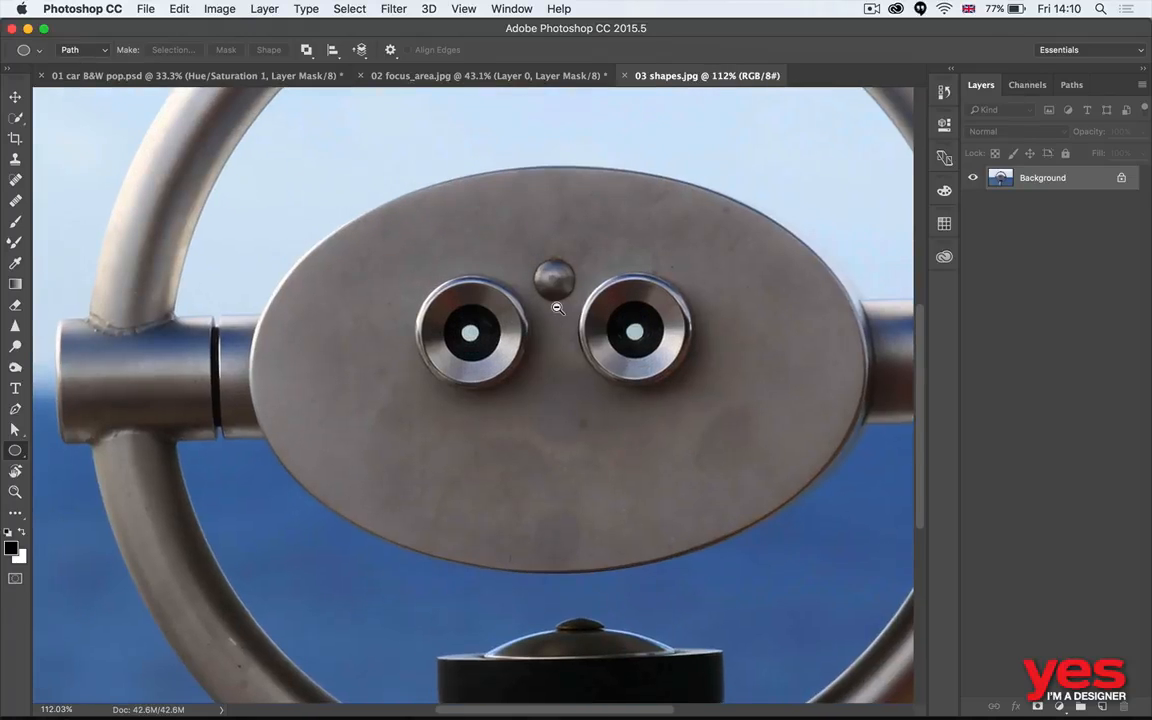
pyautogui.moveTo(557, 308); pyautogui.dragTo(555, 308)
pyautogui.moveTo(603, 230); pyautogui.dragTo(509, 226)
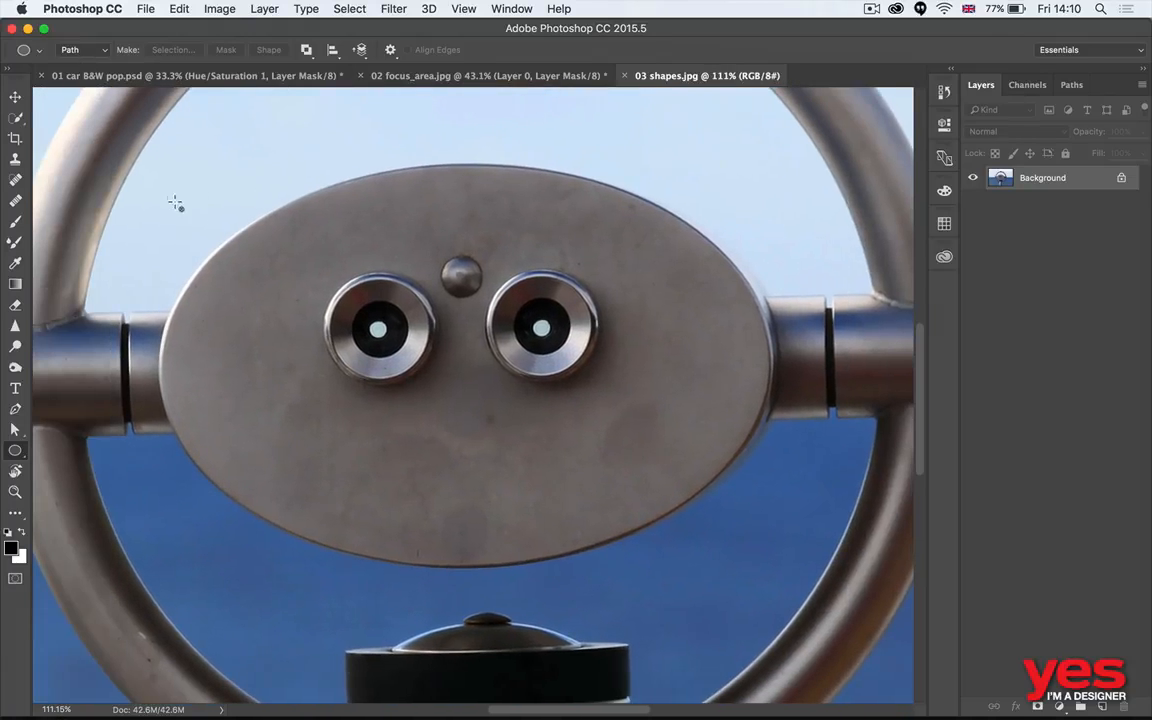
pyautogui.moveTo(175, 204); pyautogui.dragTo(773, 555)
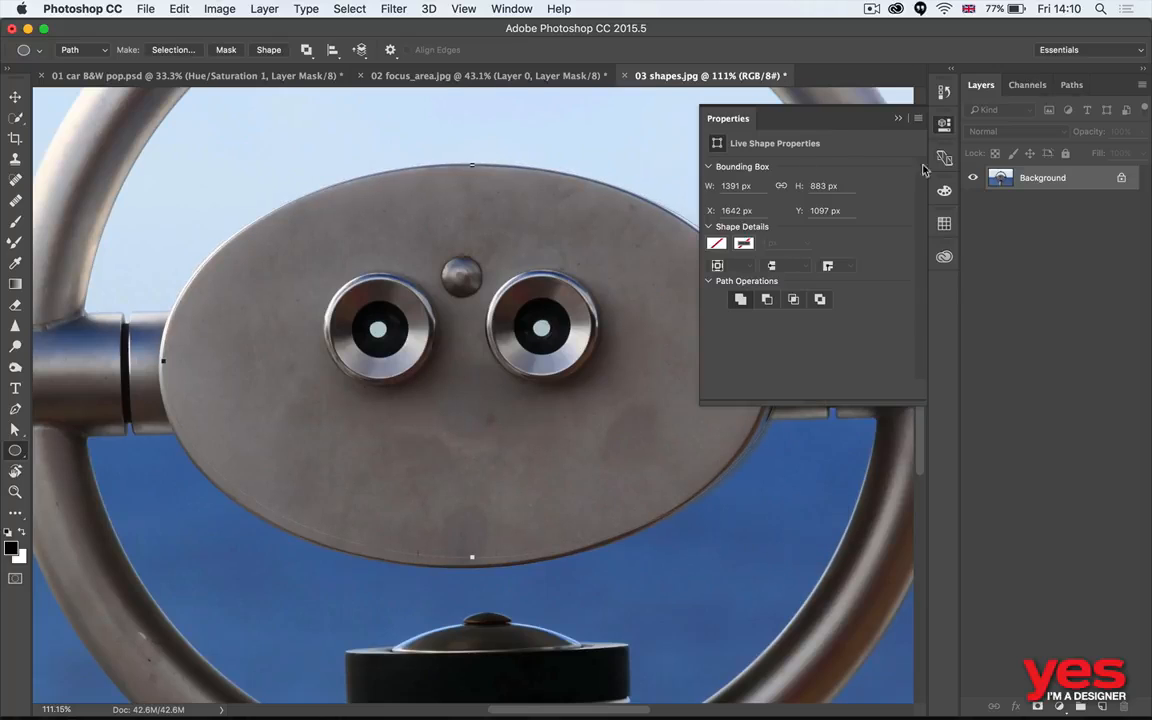
pyautogui.click(944, 126)
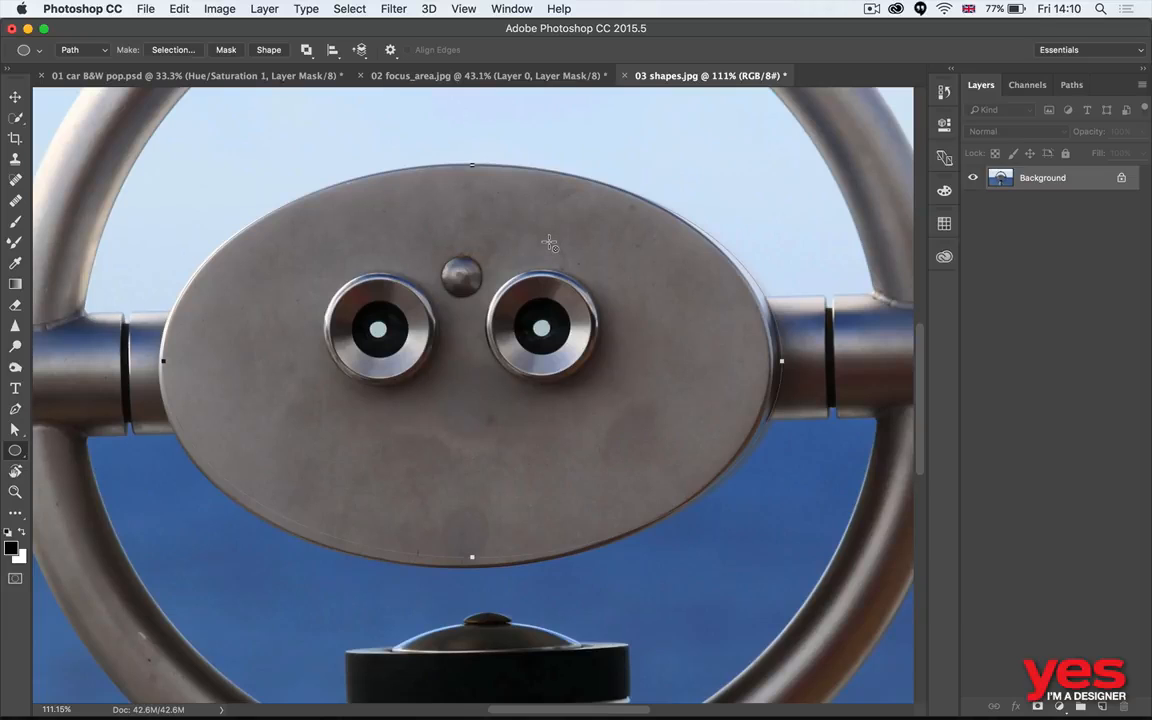
pyautogui.hscroll(-3, 450, 425)
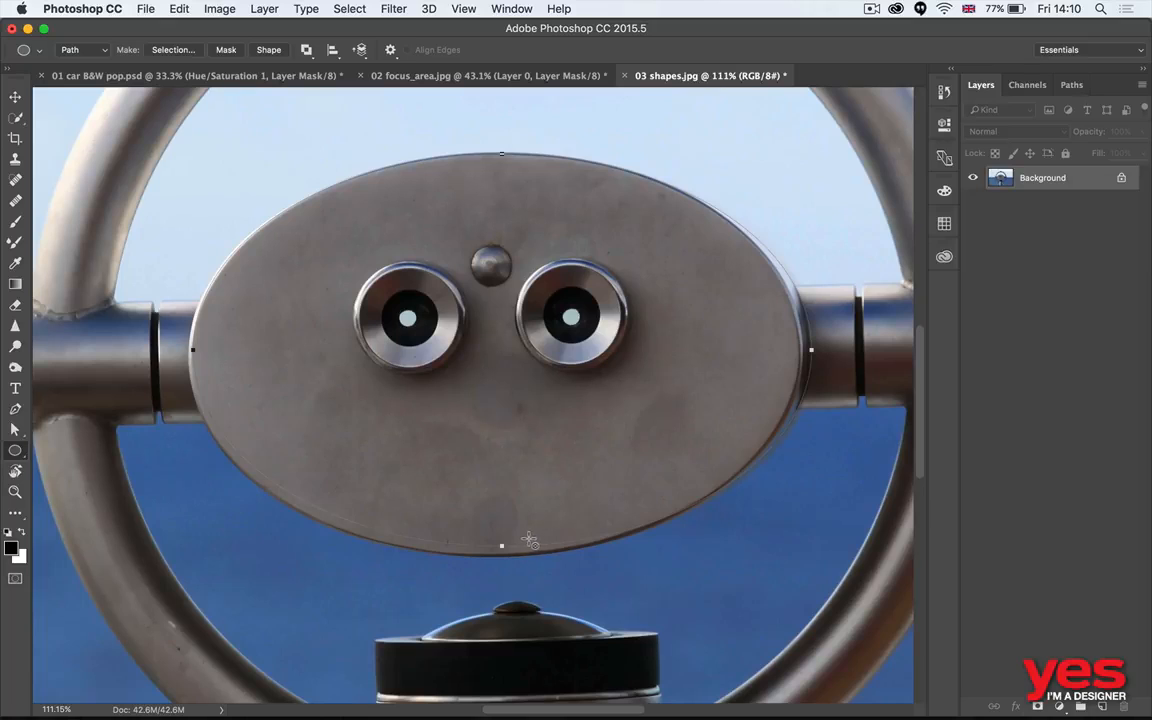
# - Free-transform the elliptical path to about 101% width and stretch its height to meet the metal plate's upper and lower edges
pyautogui.press('super+t')
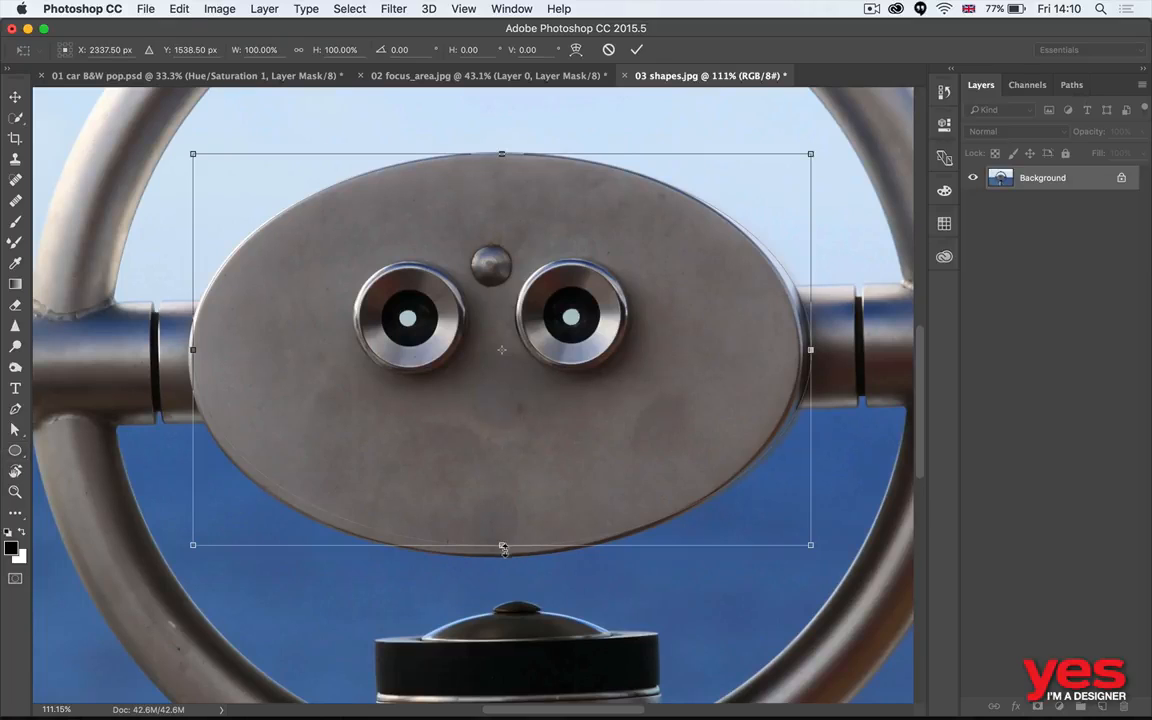
pyautogui.moveTo(503, 547); pyautogui.dragTo(503, 557)
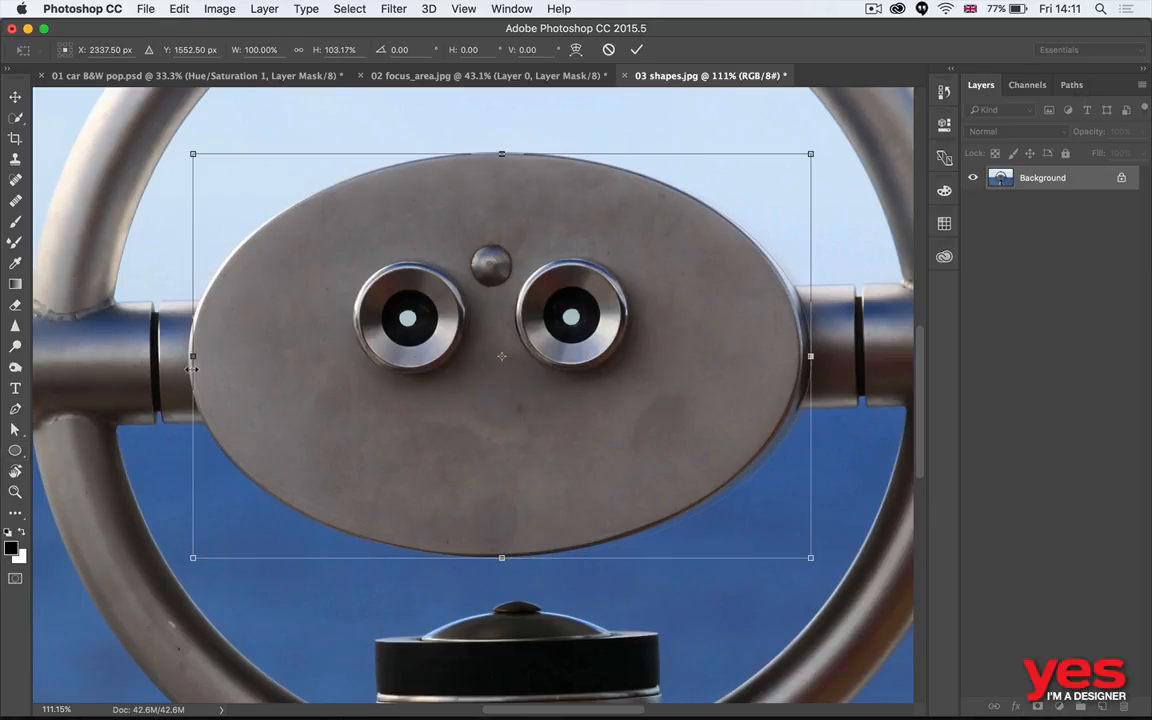
pyautogui.moveTo(192, 369); pyautogui.dragTo(186, 369)
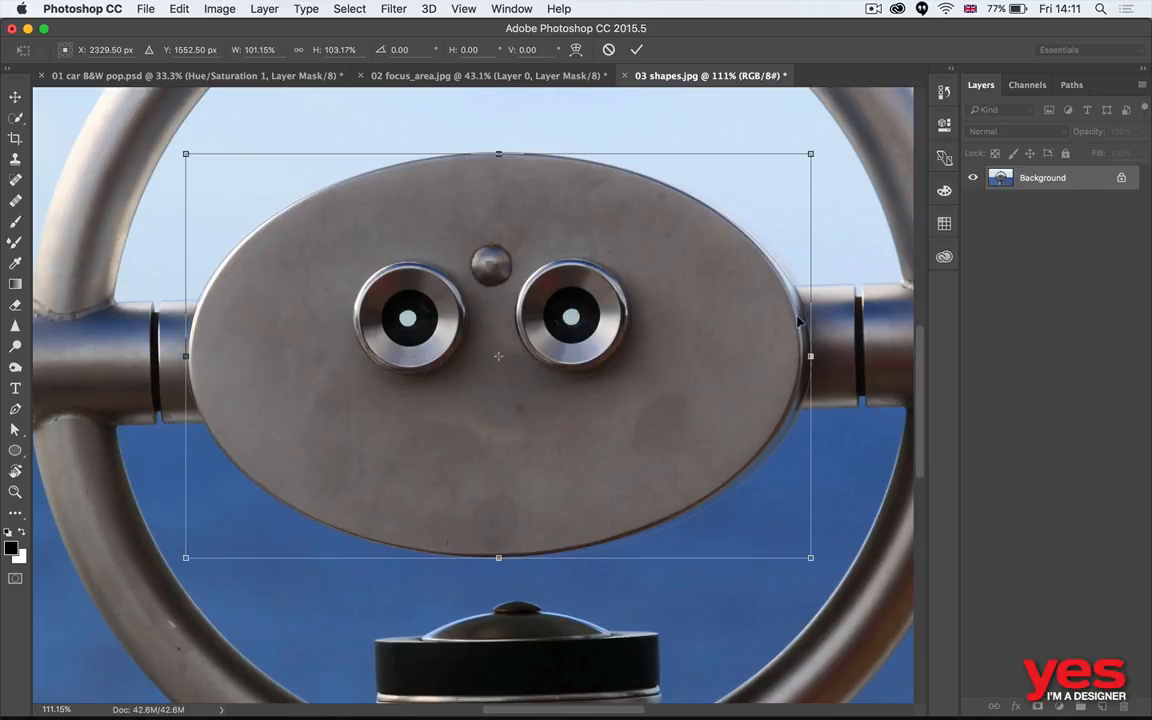
pyautogui.moveTo(498, 156); pyautogui.dragTo(501, 152)
pyautogui.press('Return')
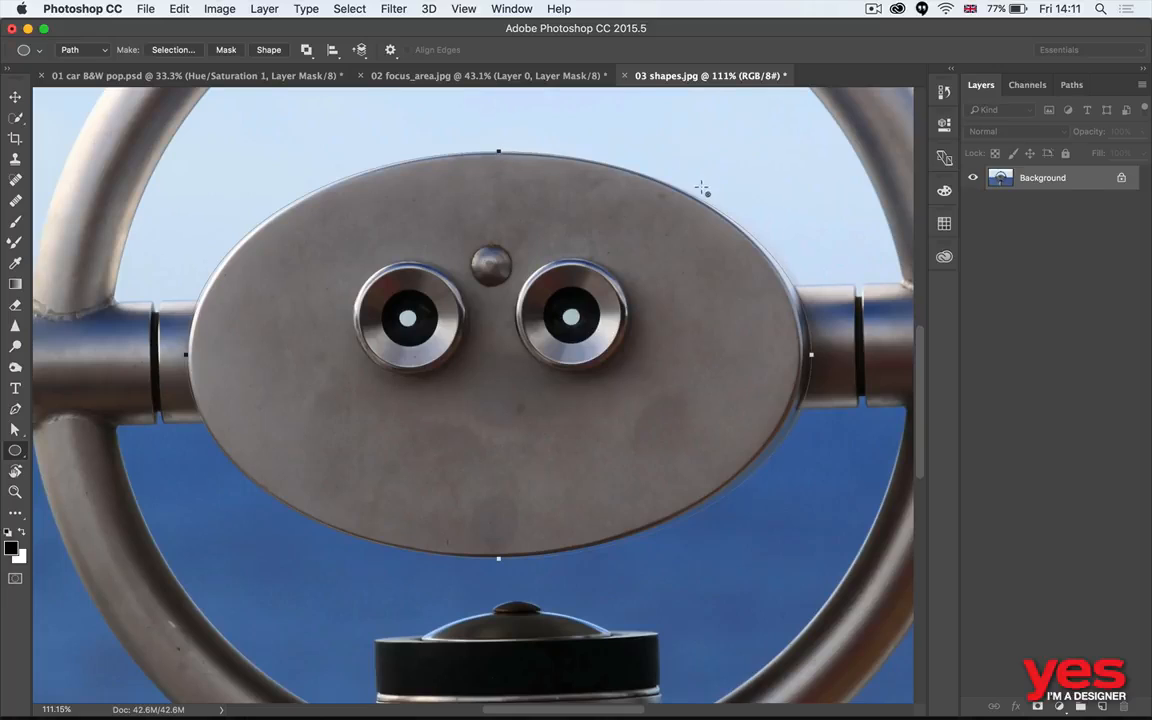
# - Turn the elliptical path into a vector mask on the photo layer and lower the mask's density to 42%
pyautogui.press('v')
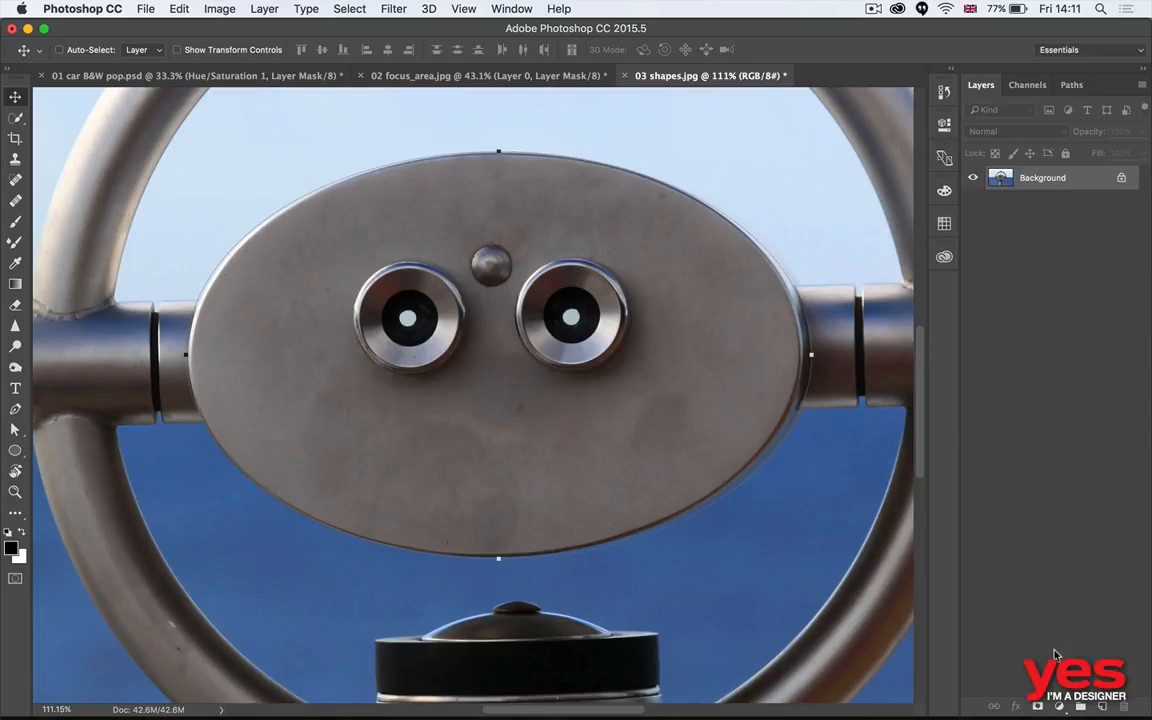
pyautogui.click(1037, 707)
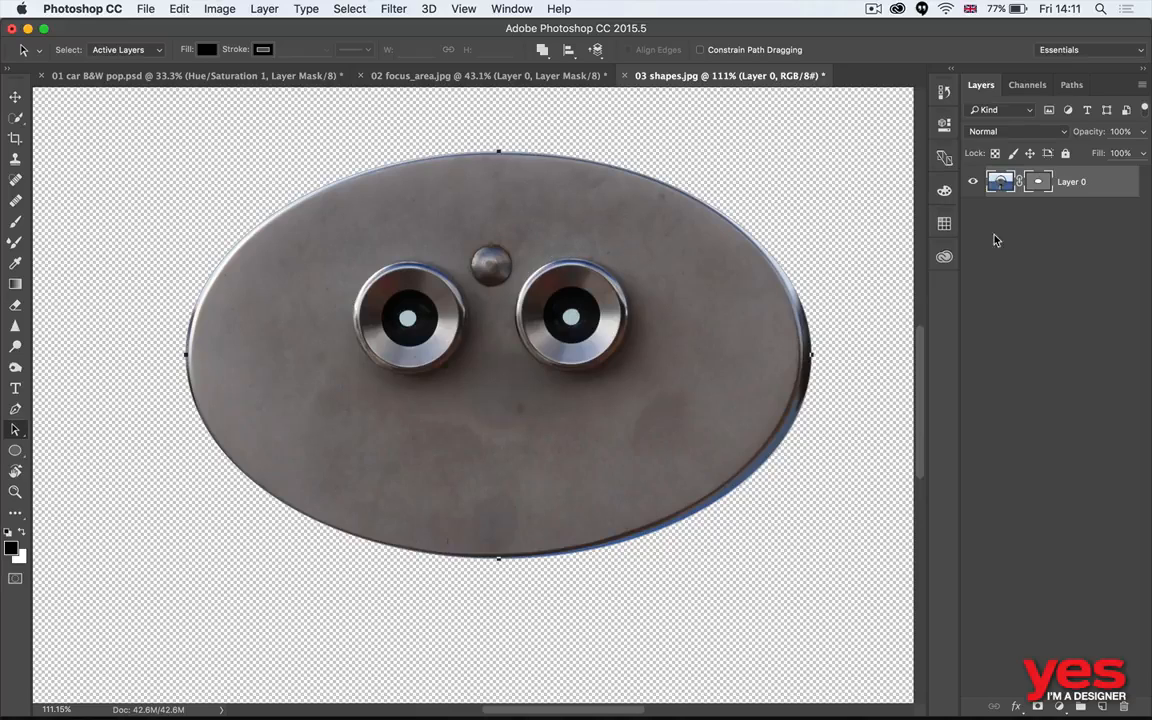
pyautogui.doubleClick(1037, 182)
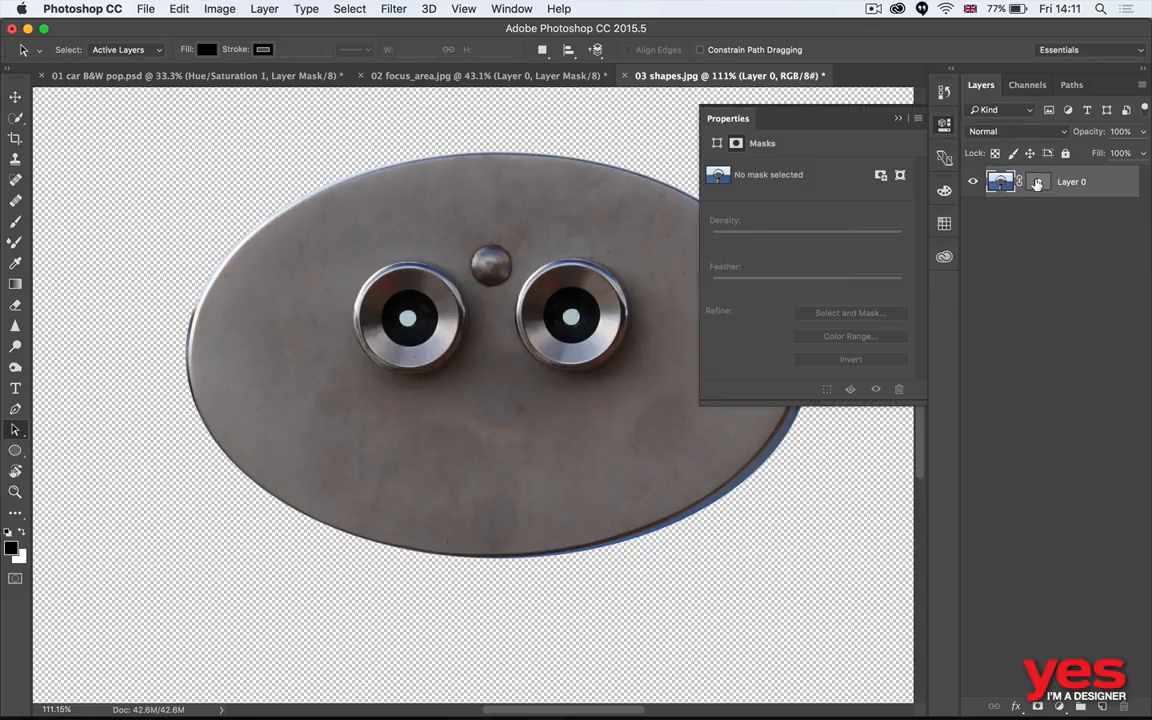
pyautogui.click(1040, 183)
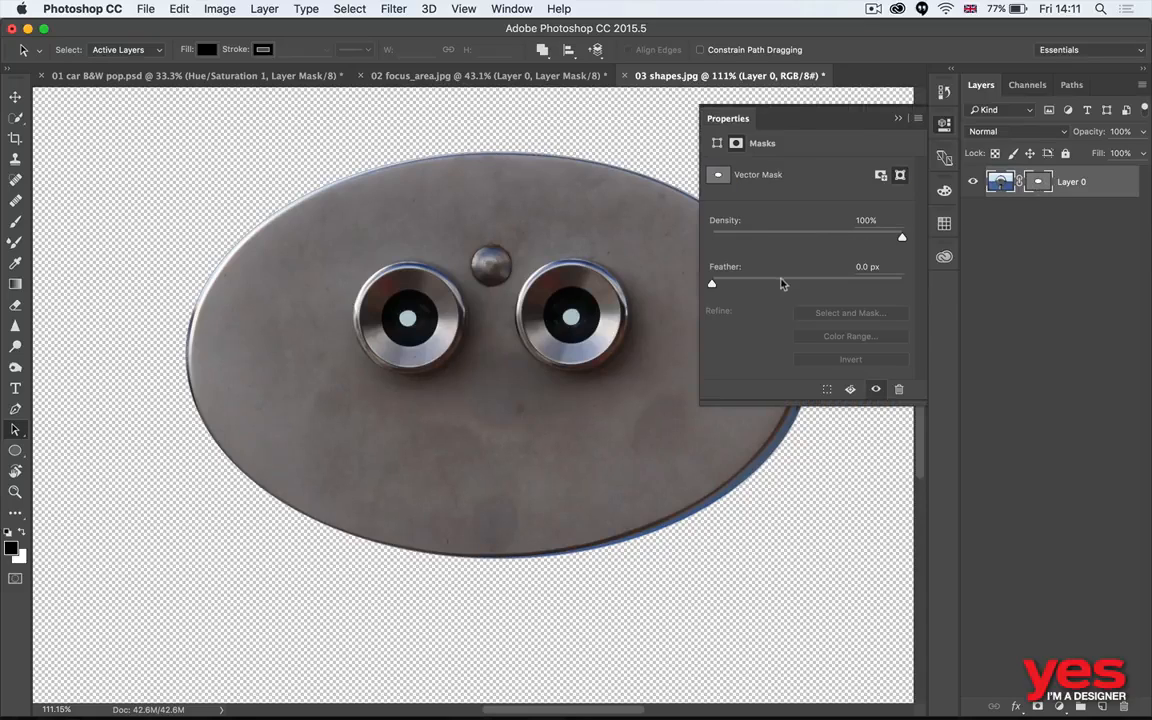
pyautogui.click(851, 237)
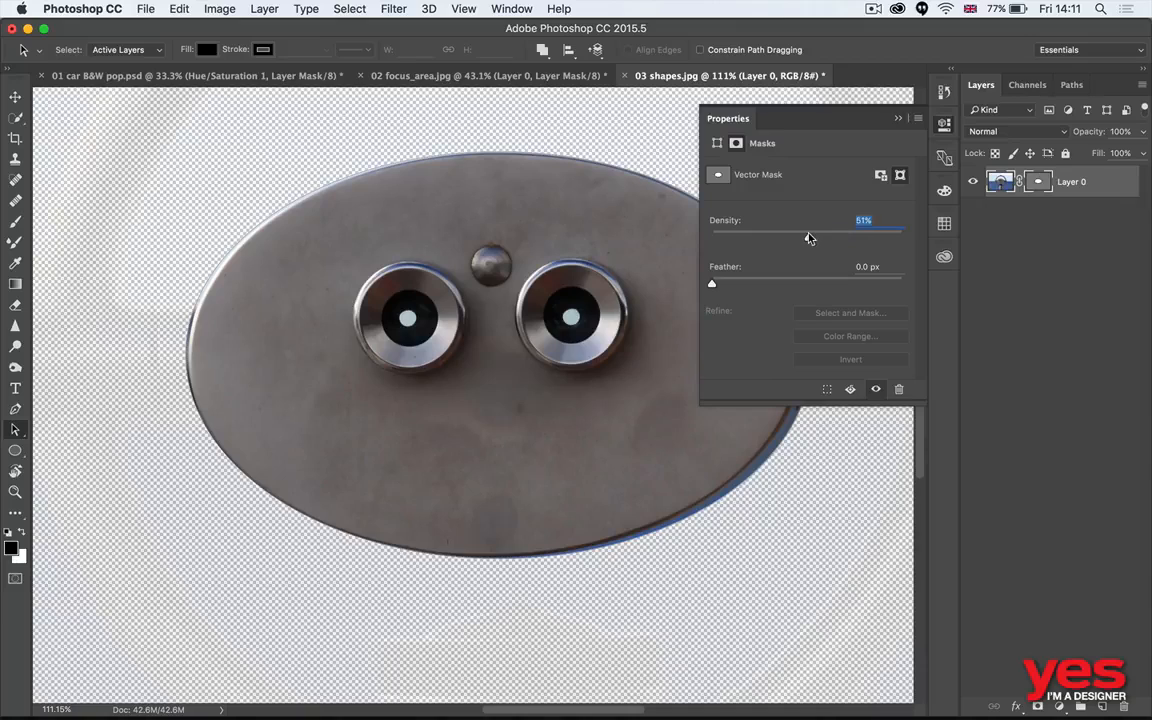
pyautogui.moveTo(809, 238); pyautogui.dragTo(791, 238)
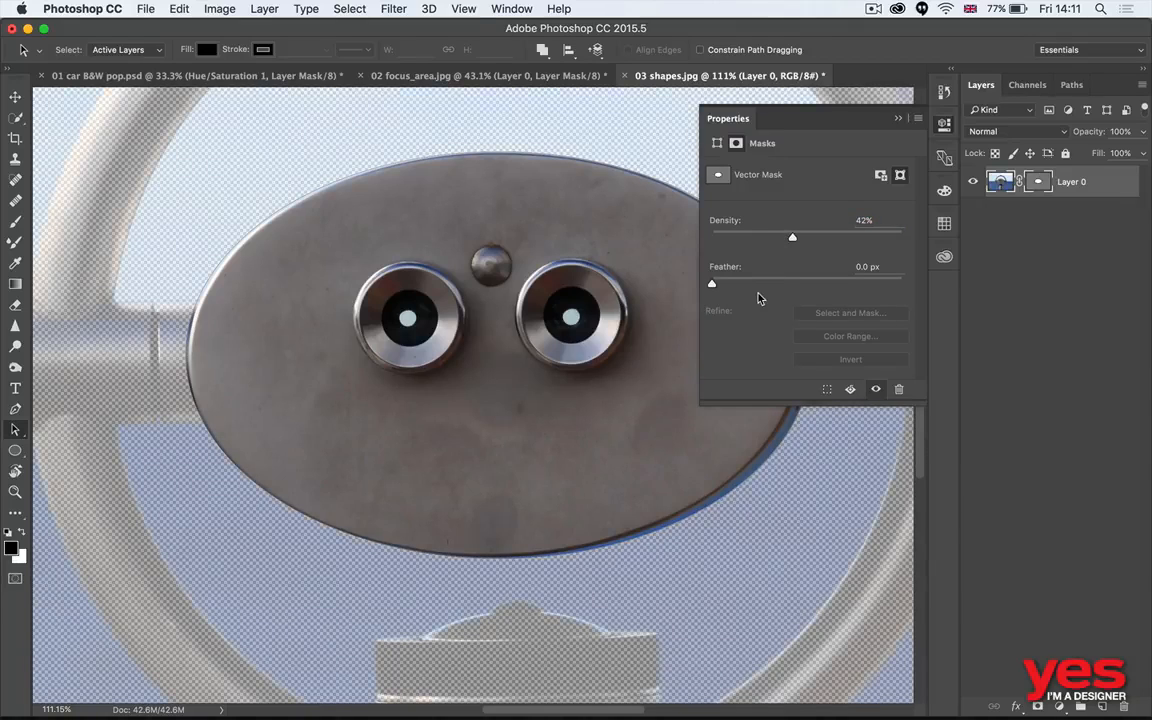
# - Draw a rectangular path about 585 by 288 px over the metal arm on the plate's right side, within the vector mask
pyautogui.press('super+0')
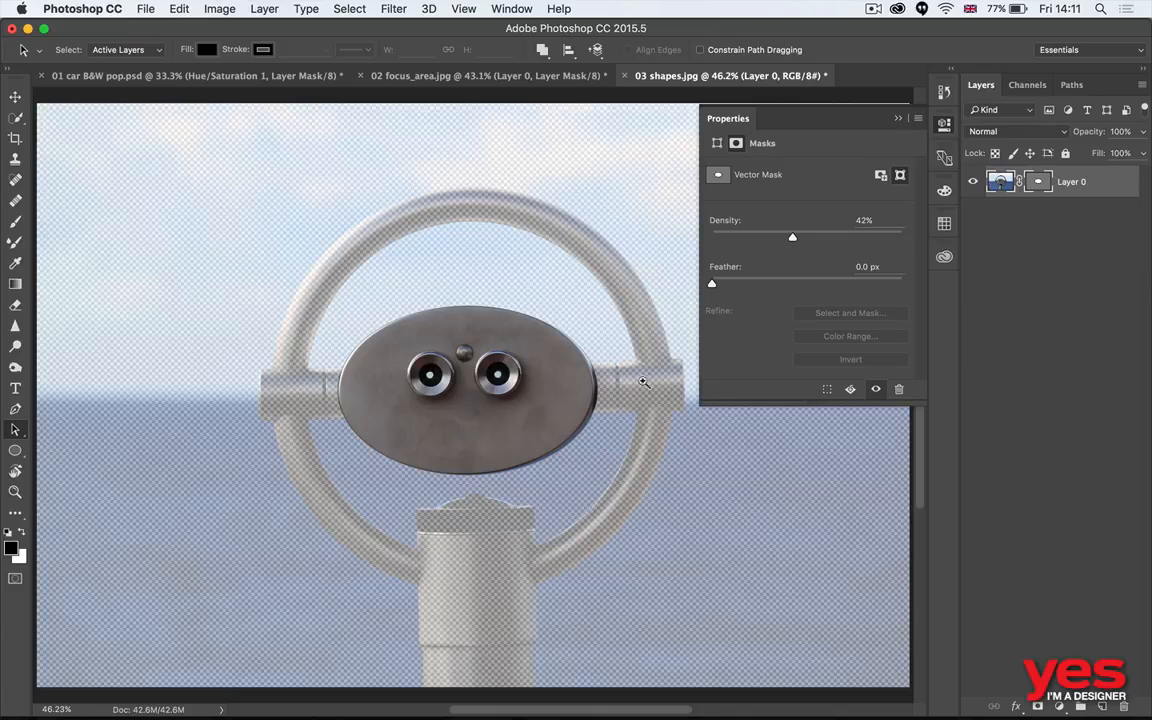
pyautogui.scroll(5, 580, 345)
pyautogui.hscroll(3, 577, 330)
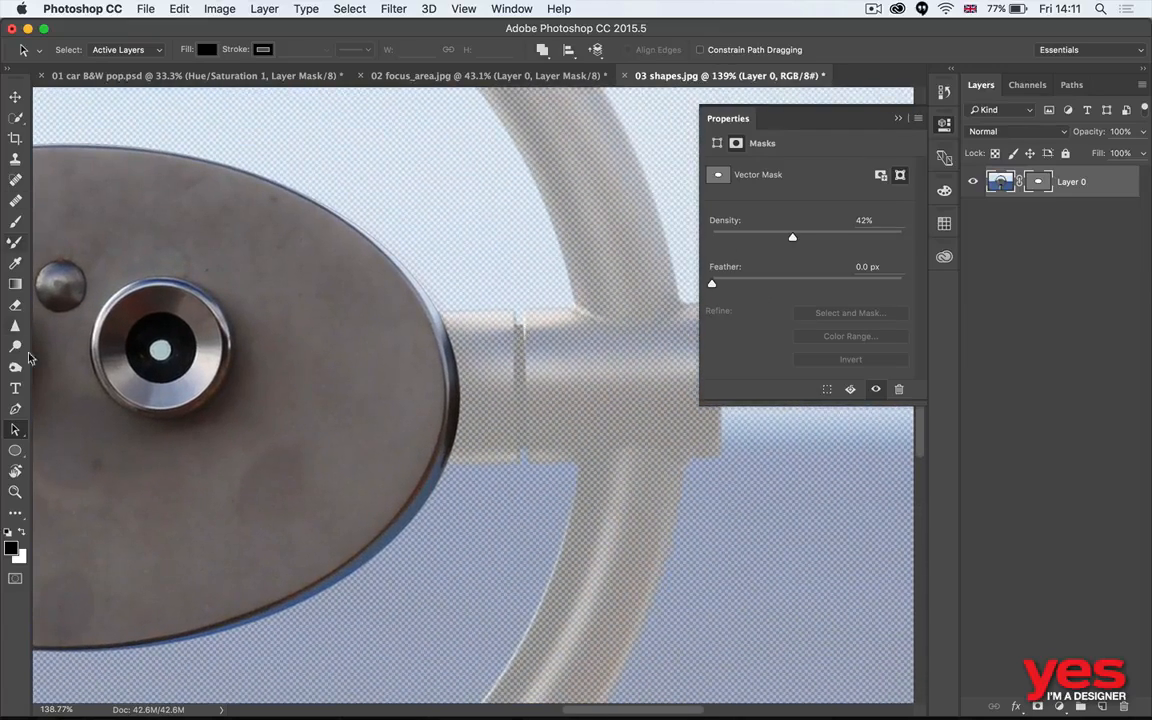
pyautogui.click(15, 450)
pyautogui.click(80, 450)
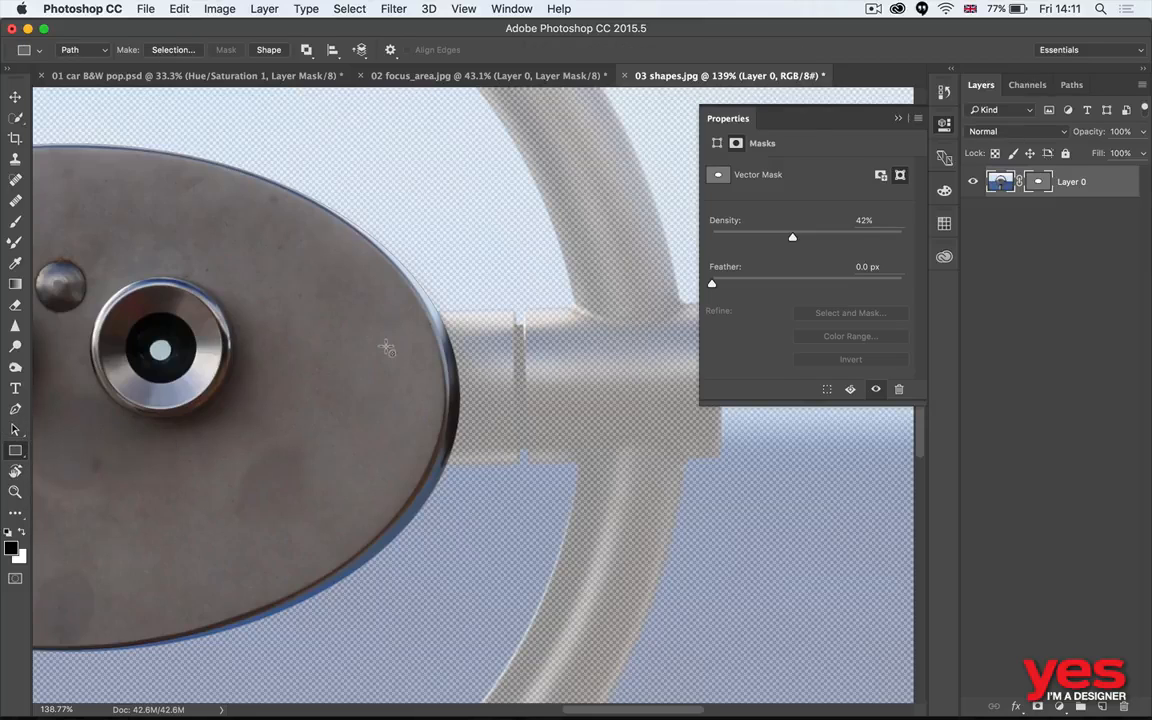
pyautogui.moveTo(395, 303); pyautogui.dragTo(729, 467)
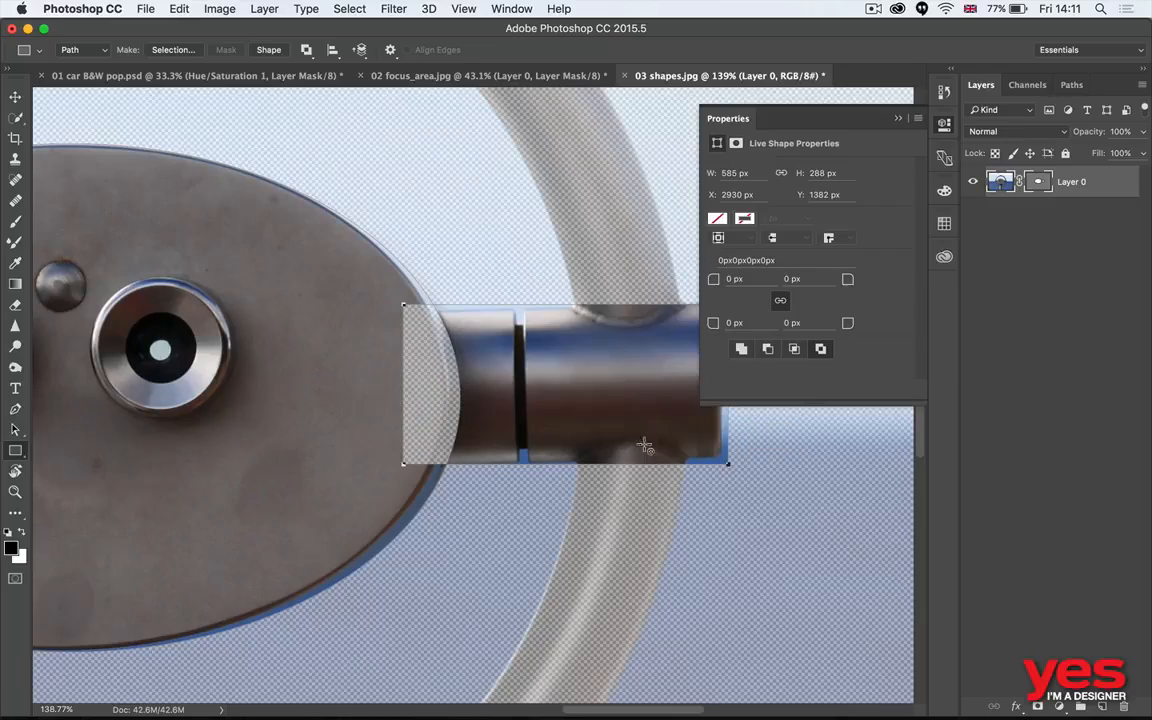
# - Change the rectangle's path operation from Exclude Overlapping Shapes to Combine Shapes
pyautogui.click(306, 49)
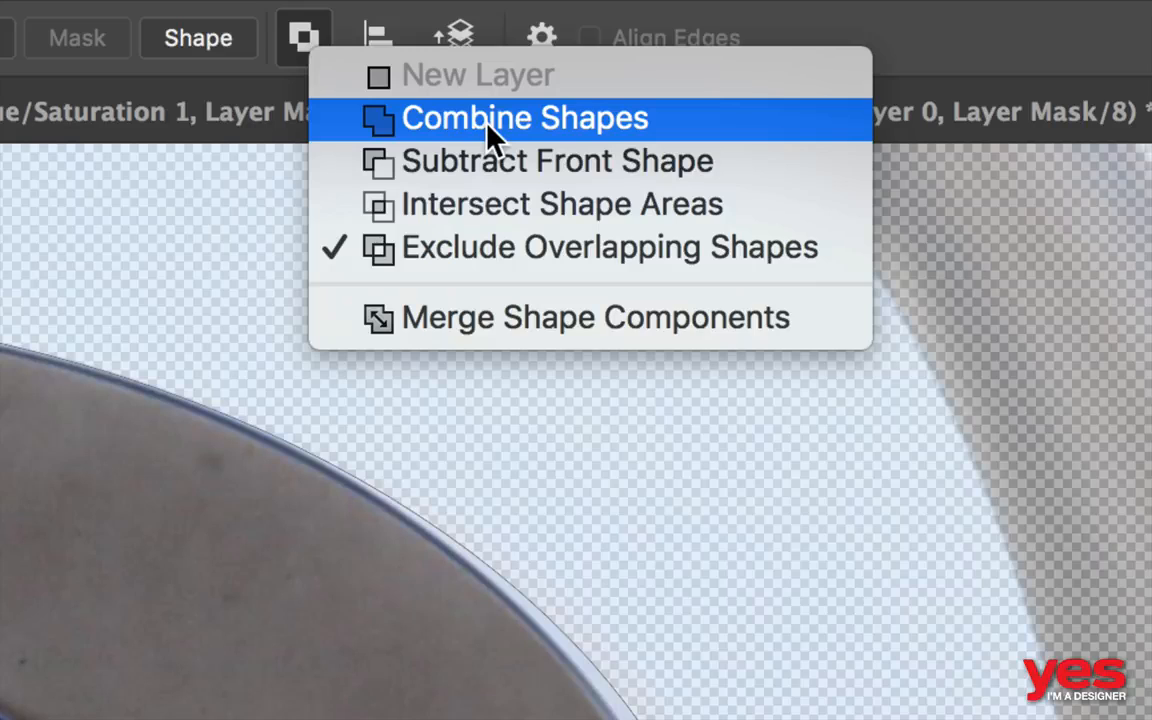
pyautogui.click(488, 124)
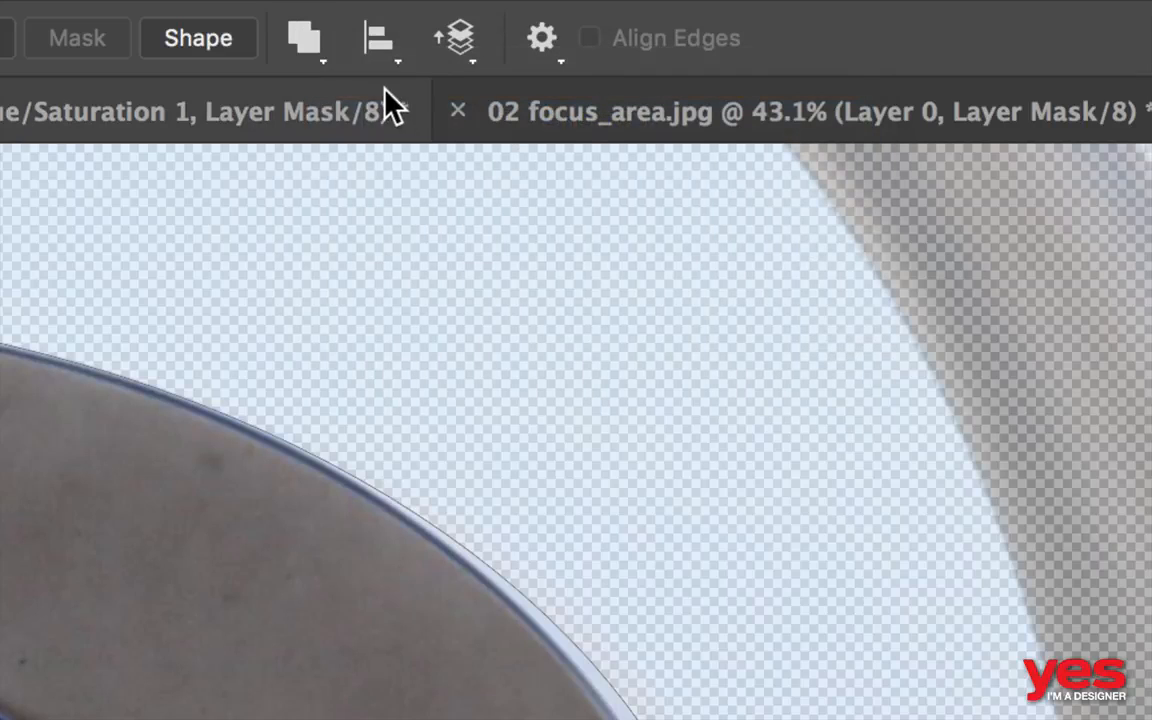
pyautogui.click(297, 48)
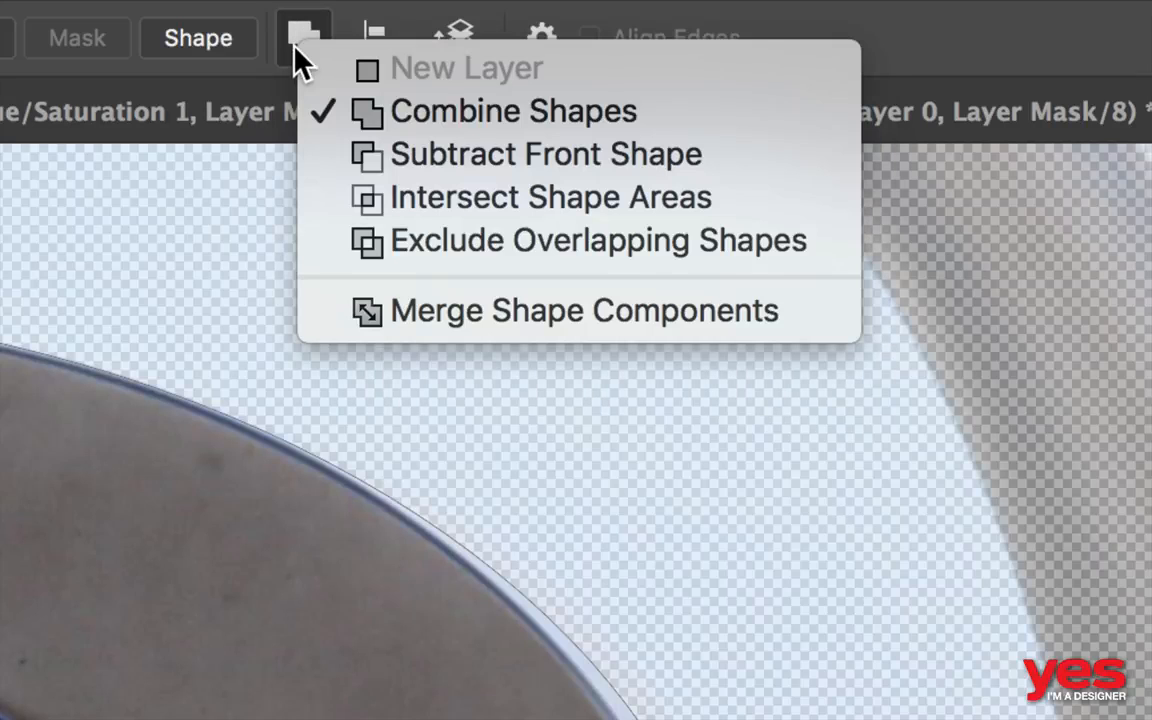
pyautogui.click(376, 113)
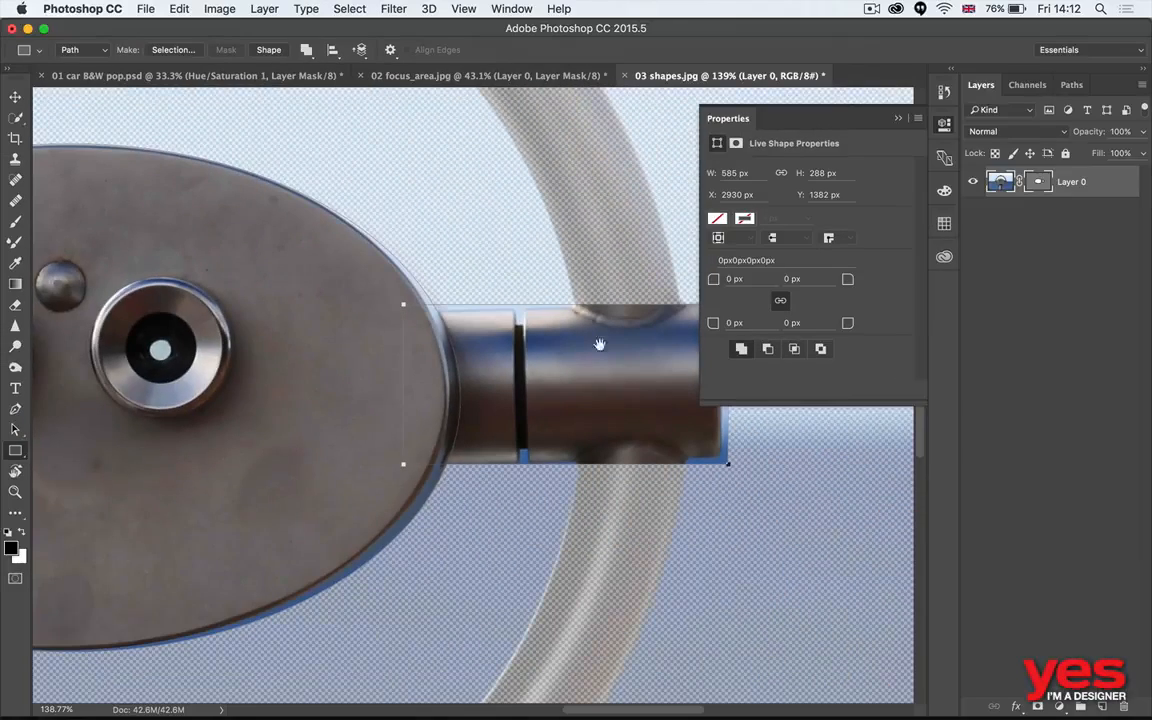
# - Convert the rectangle to a regular path and move its corner points to follow the metal arm's outline
pyautogui.moveTo(599, 345); pyautogui.dragTo(468, 360)
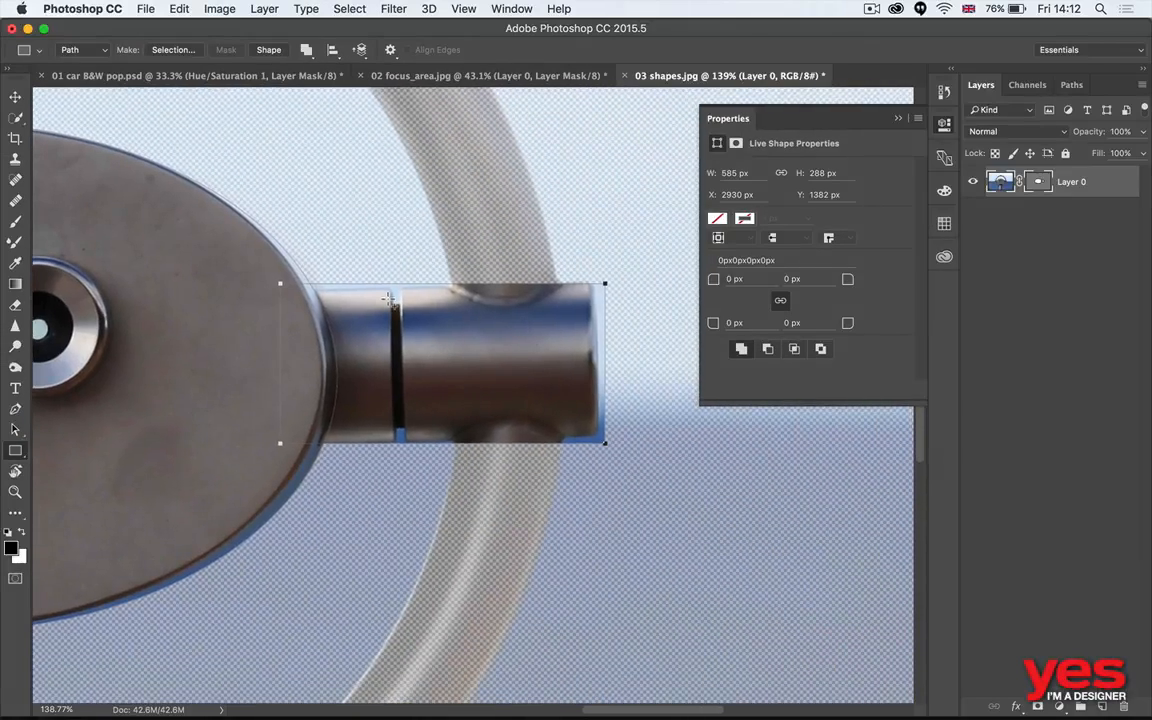
pyautogui.press('a')
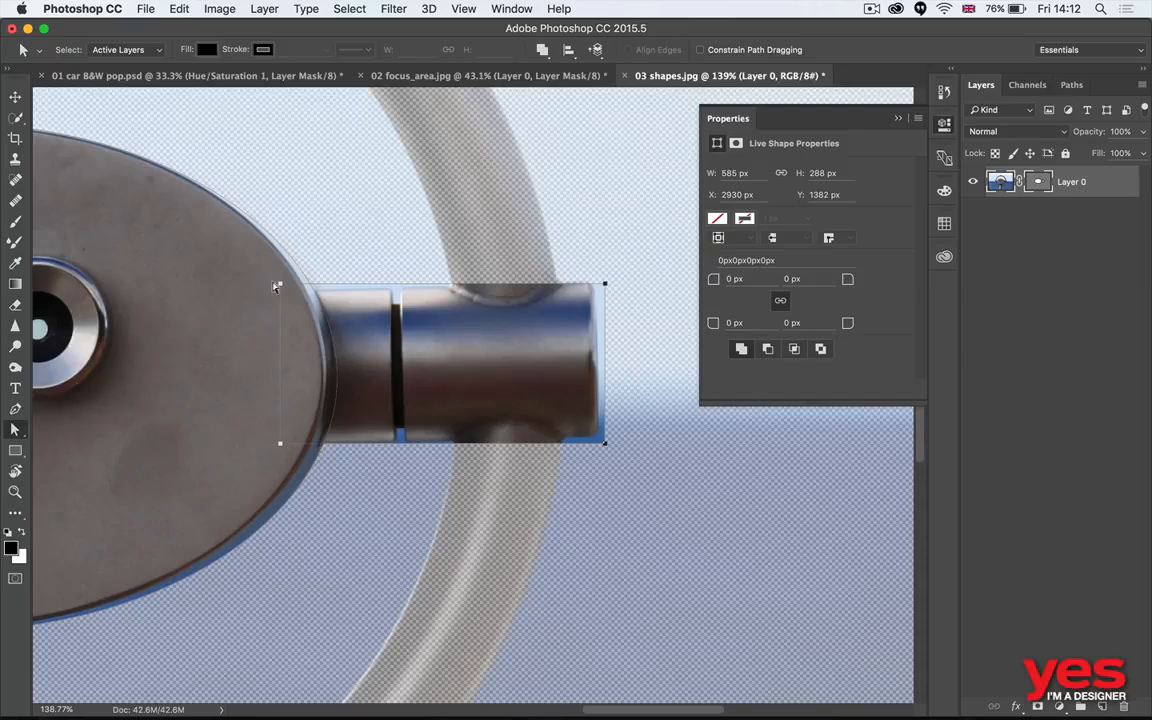
pyautogui.click(268, 299)
pyautogui.click(280, 285)
pyautogui.moveTo(280, 284); pyautogui.dragTo(281, 291)
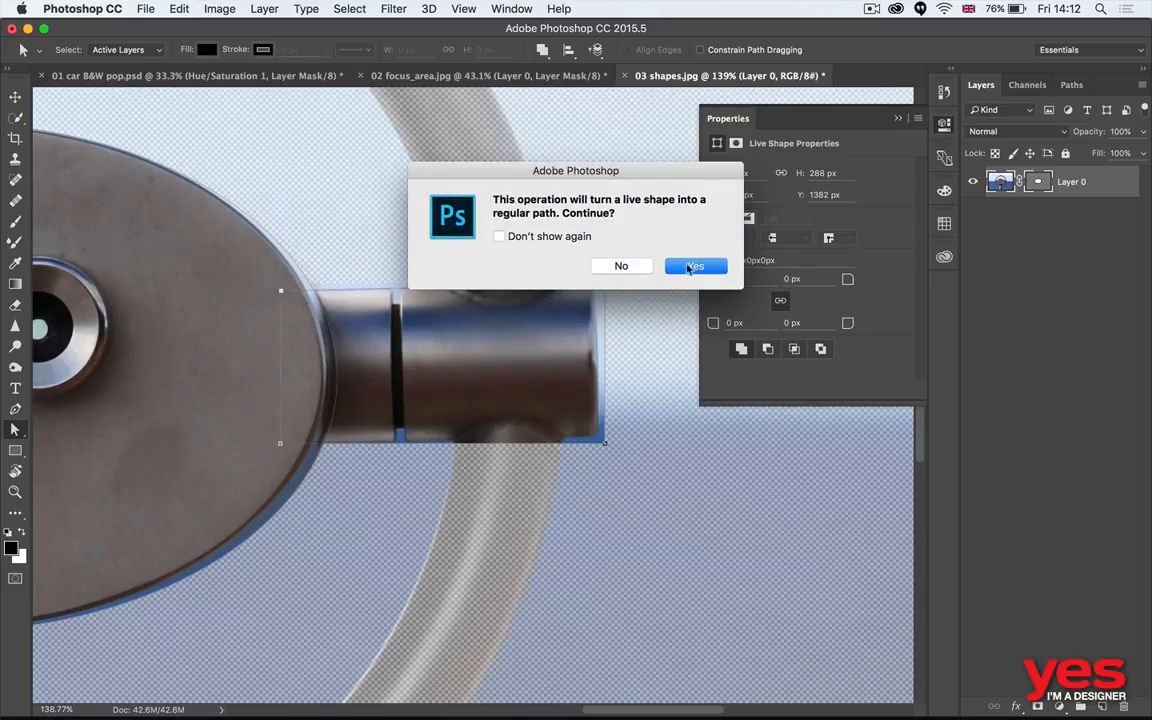
pyautogui.click(678, 266)
pyautogui.moveTo(604, 284); pyautogui.dragTo(594, 283)
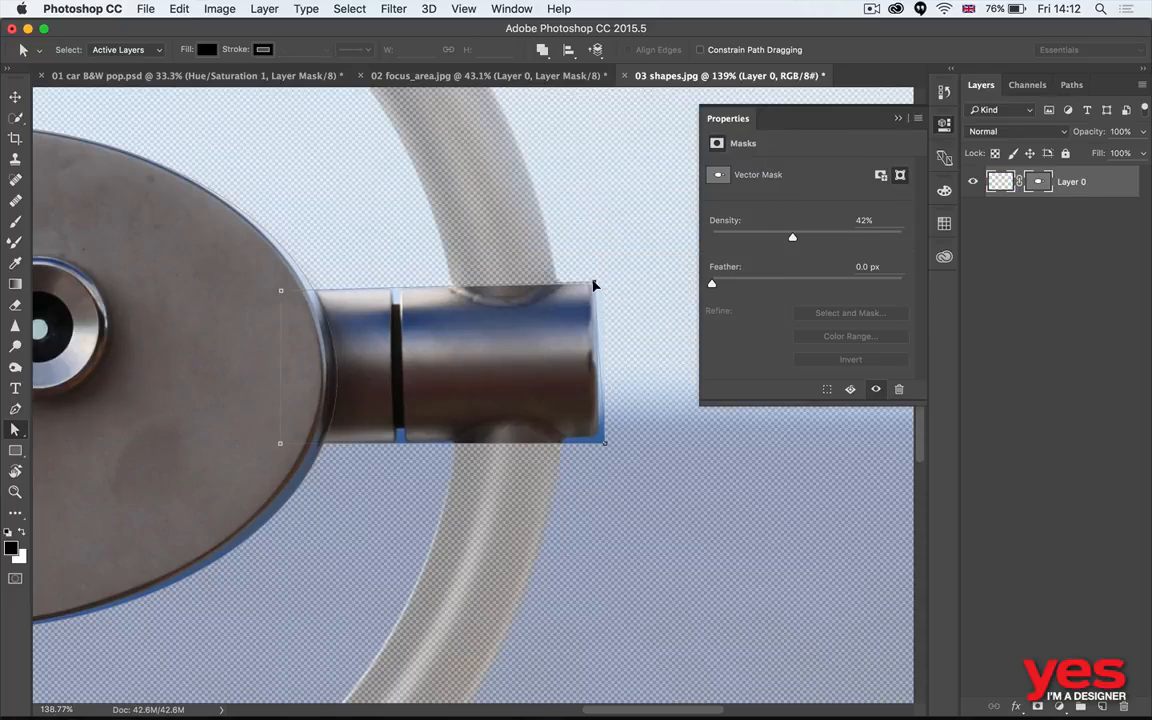
pyautogui.moveTo(604, 440); pyautogui.dragTo(602, 431)
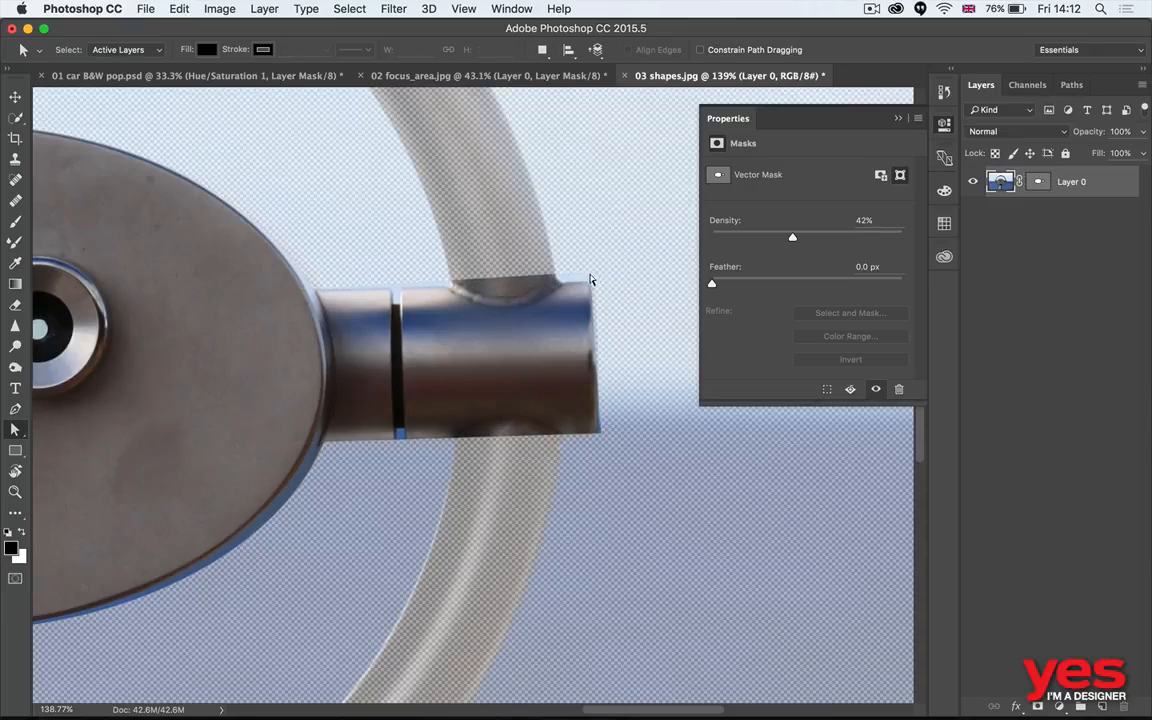
pyautogui.moveTo(590, 275); pyautogui.dragTo(590, 283)
pyautogui.click(612, 483)
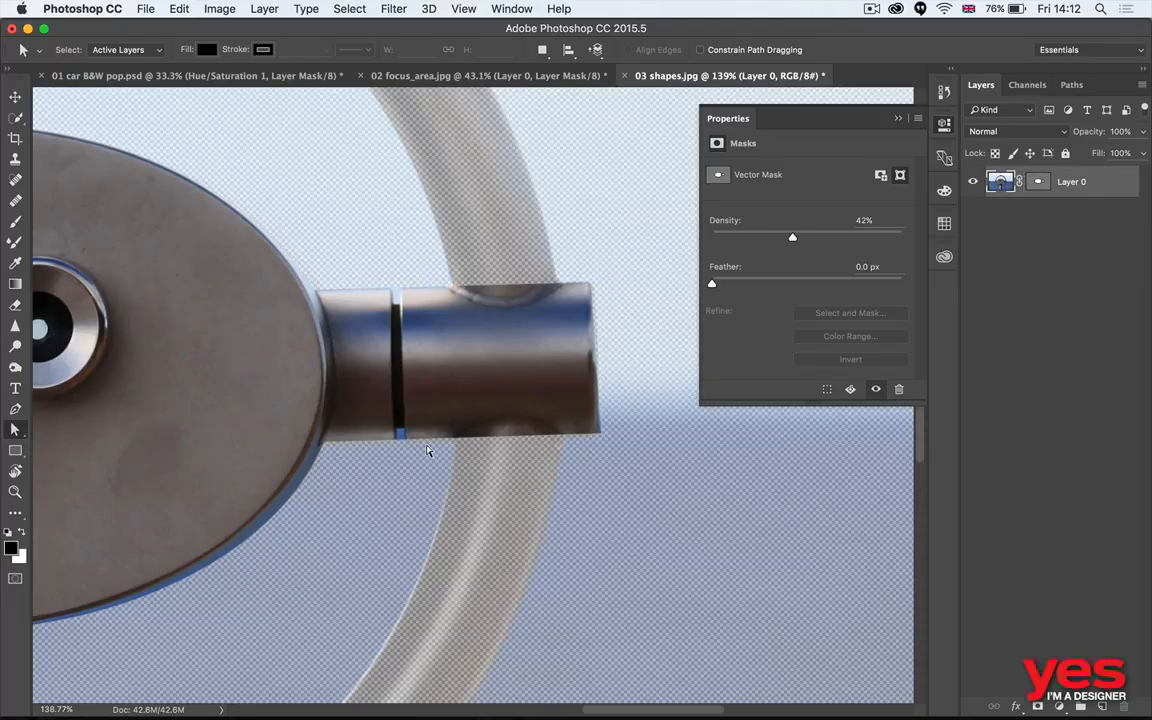
# - Restore the vector mask's density to 100%
pyautogui.press('super+0')
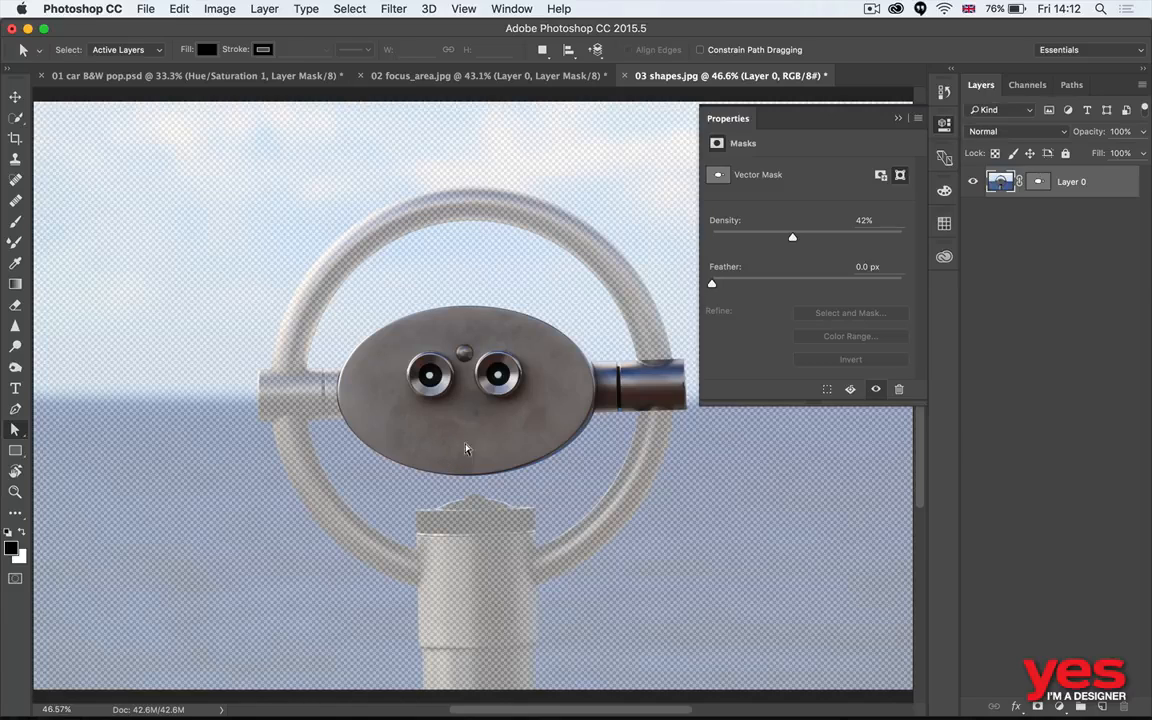
pyautogui.click(1038, 181)
pyautogui.moveTo(799, 240); pyautogui.dragTo(920, 239)
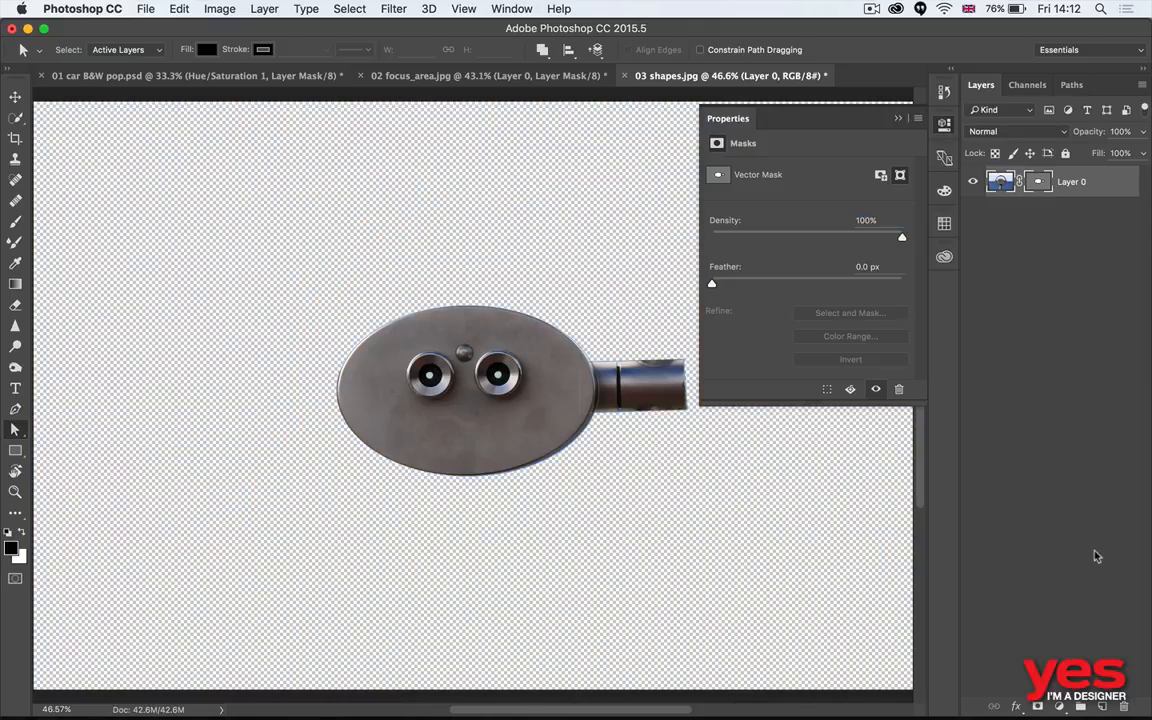
# - Add a new layer beneath the masked viewfinder layer and fill it with black
pyautogui.click(1098, 556)
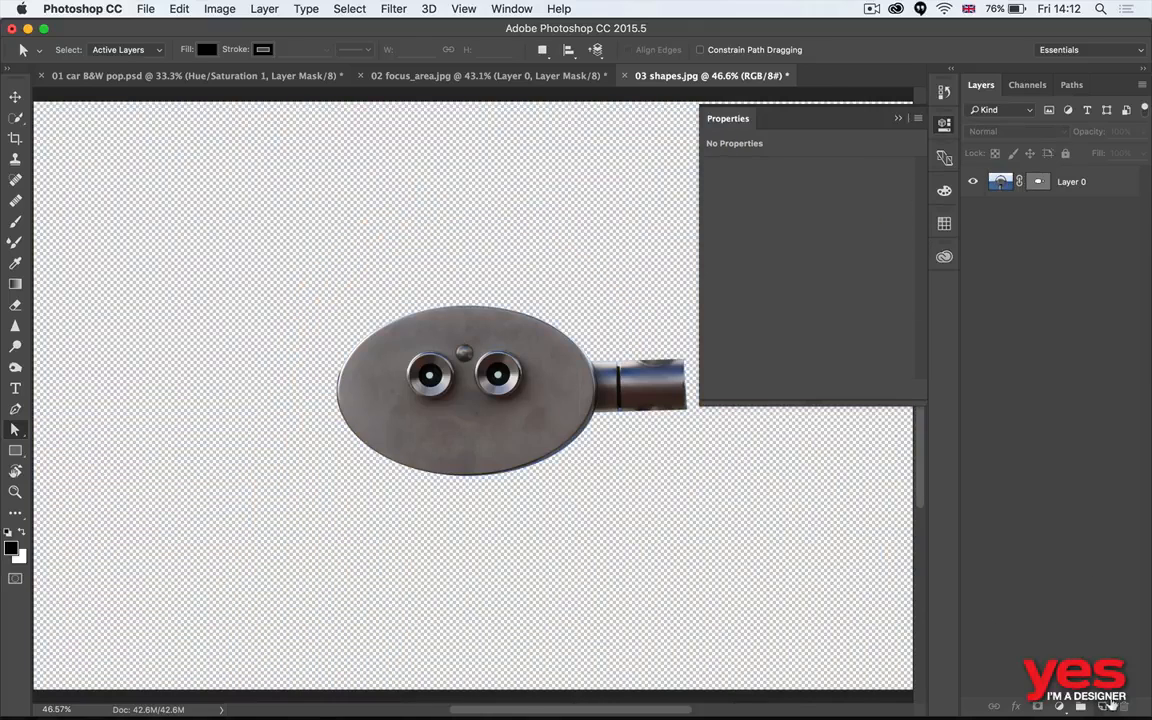
pyautogui.keyDown('super'); pyautogui.click(1103, 706); pyautogui.keyUp('super')
pyautogui.press('super+BackSpace')
pyautogui.hotkey('alt', 'BackSpace')
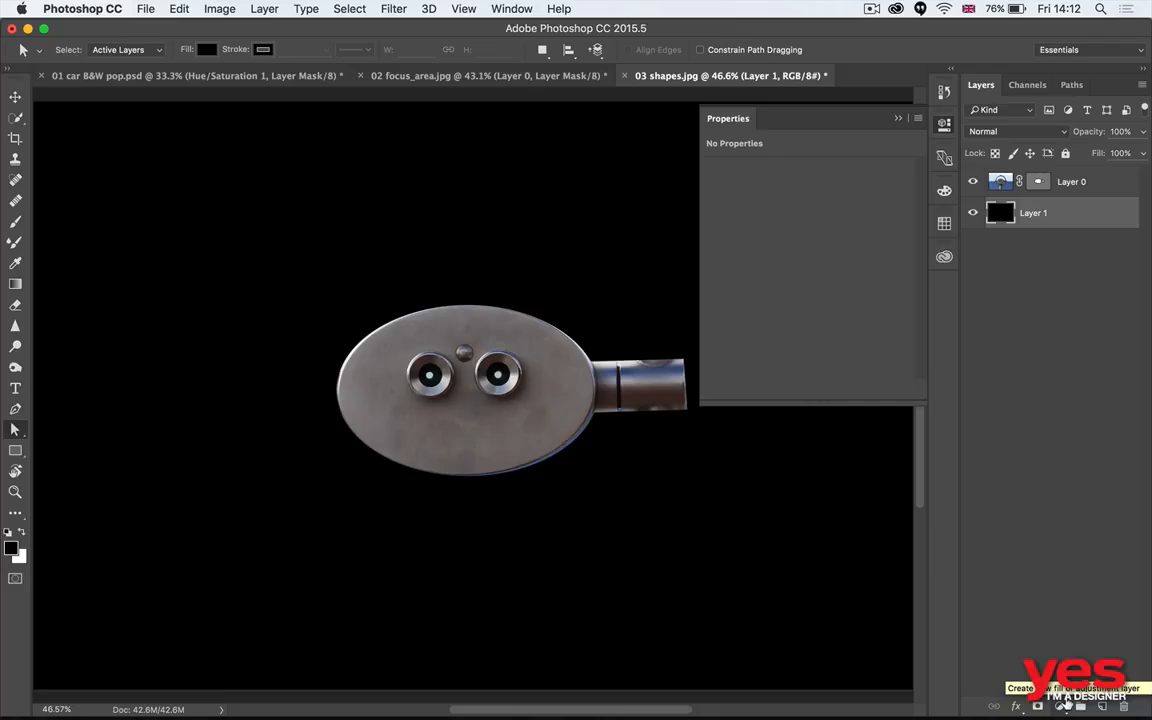
# - Inspect the plate's upper left masked edge up close, duplicate Layer 0 and hide the original
pyautogui.press('z')
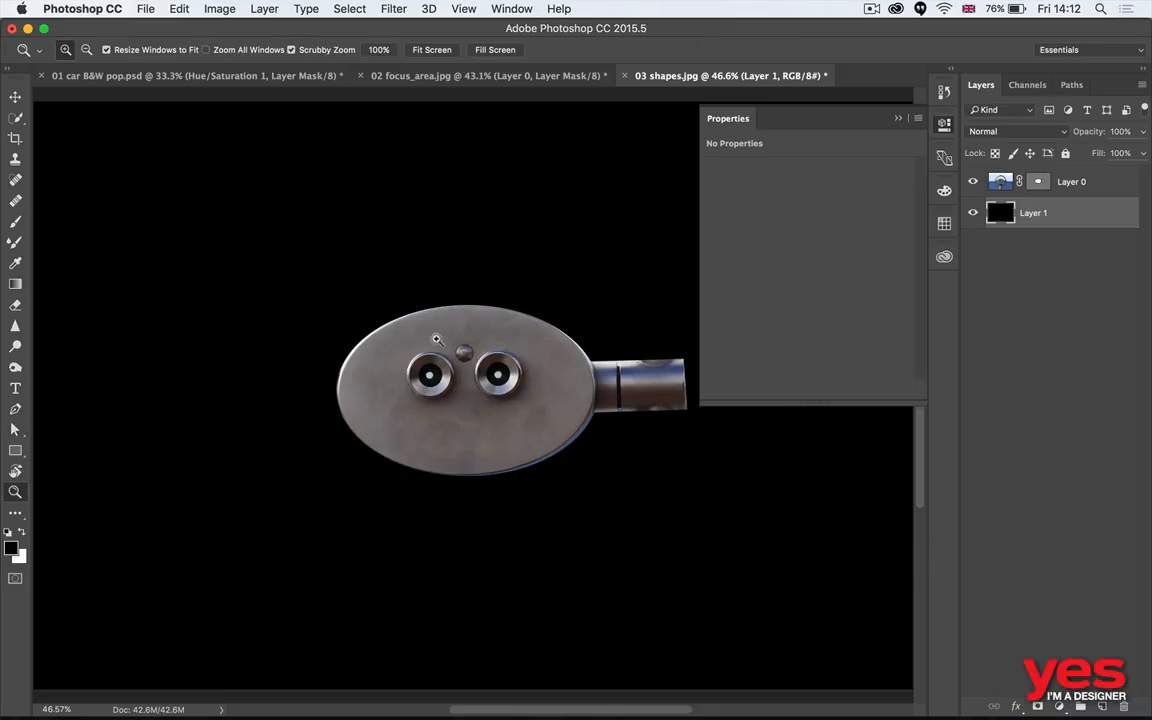
pyautogui.moveTo(446, 328); pyautogui.dragTo(546, 319)
pyautogui.moveTo(400, 296); pyautogui.dragTo(583, 313)
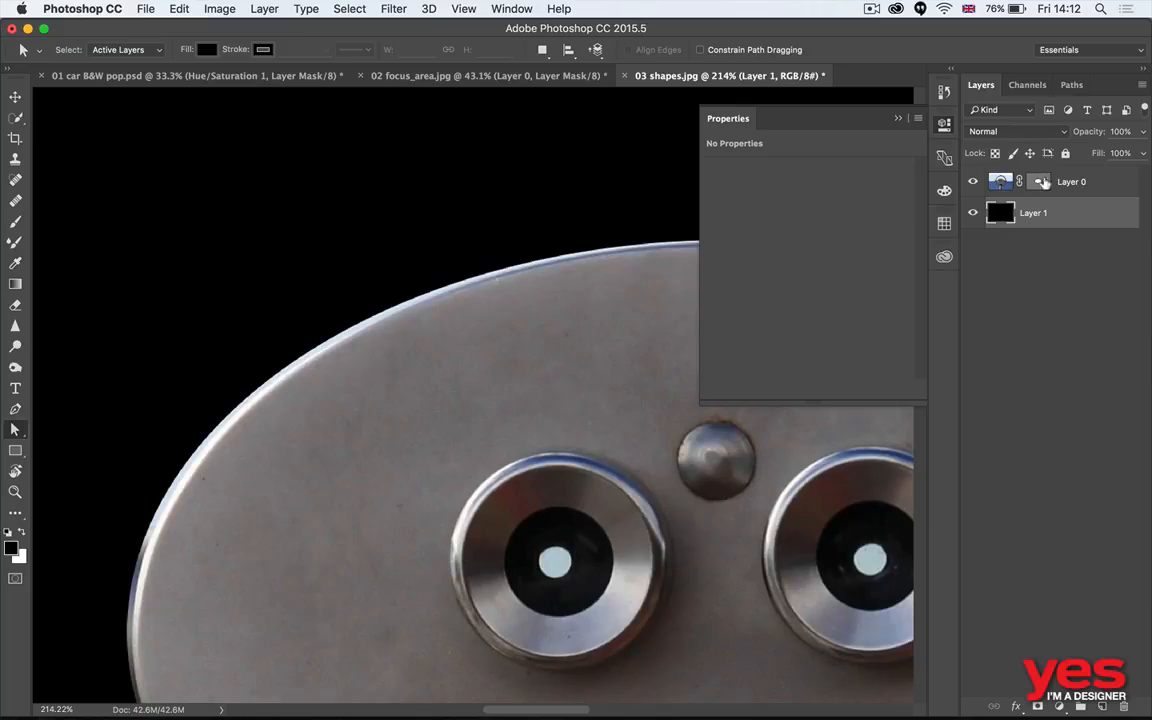
pyautogui.click(1106, 192)
pyautogui.press('super+j')
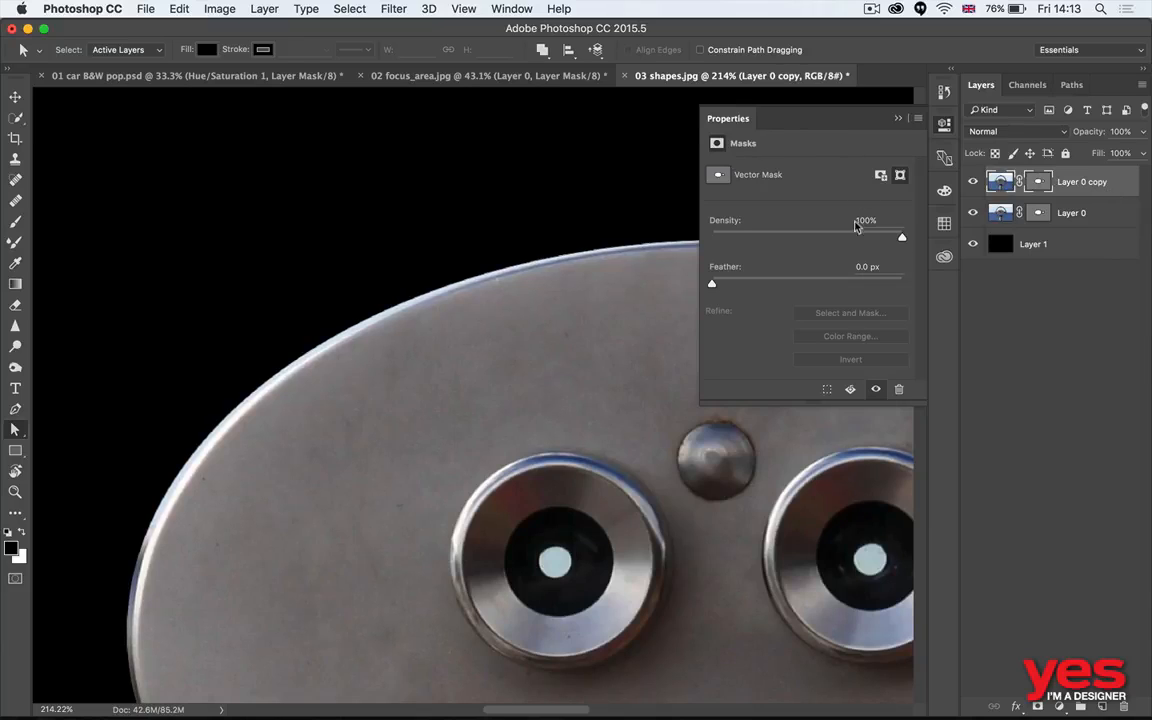
pyautogui.click(973, 212)
pyautogui.moveTo(351, 473); pyautogui.dragTo(458, 458)
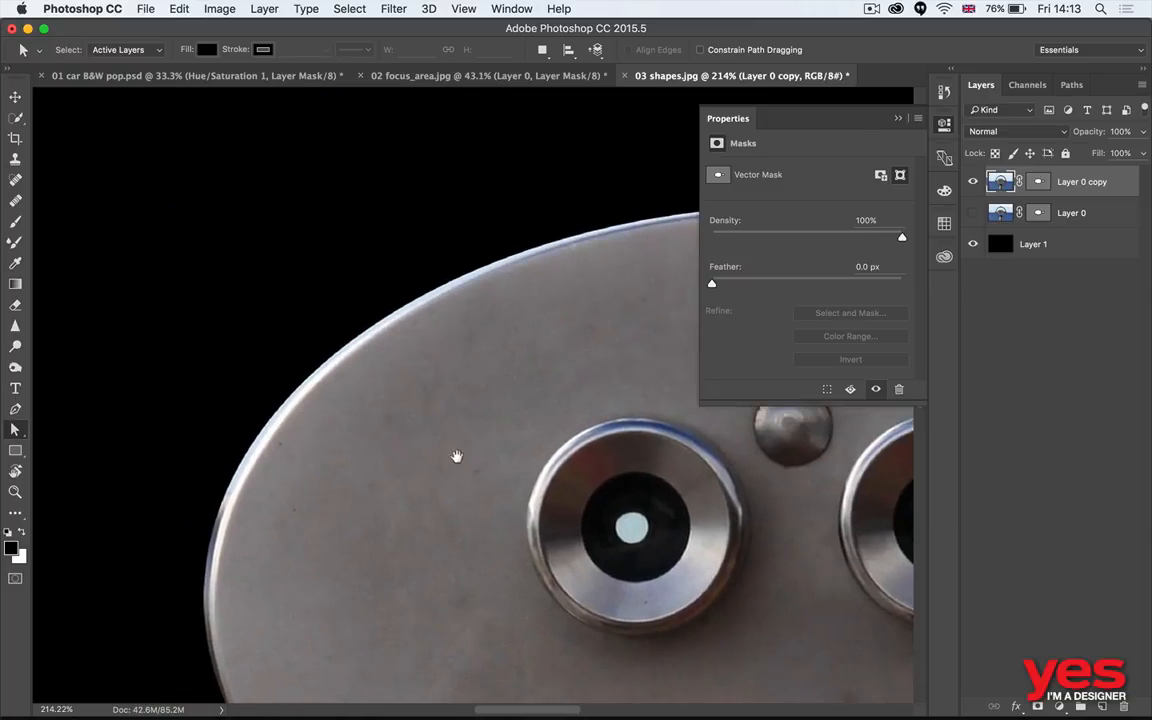
# - Delete the vector mask from the duplicated viewfinder layer
pyautogui.rightClick(1041, 181)
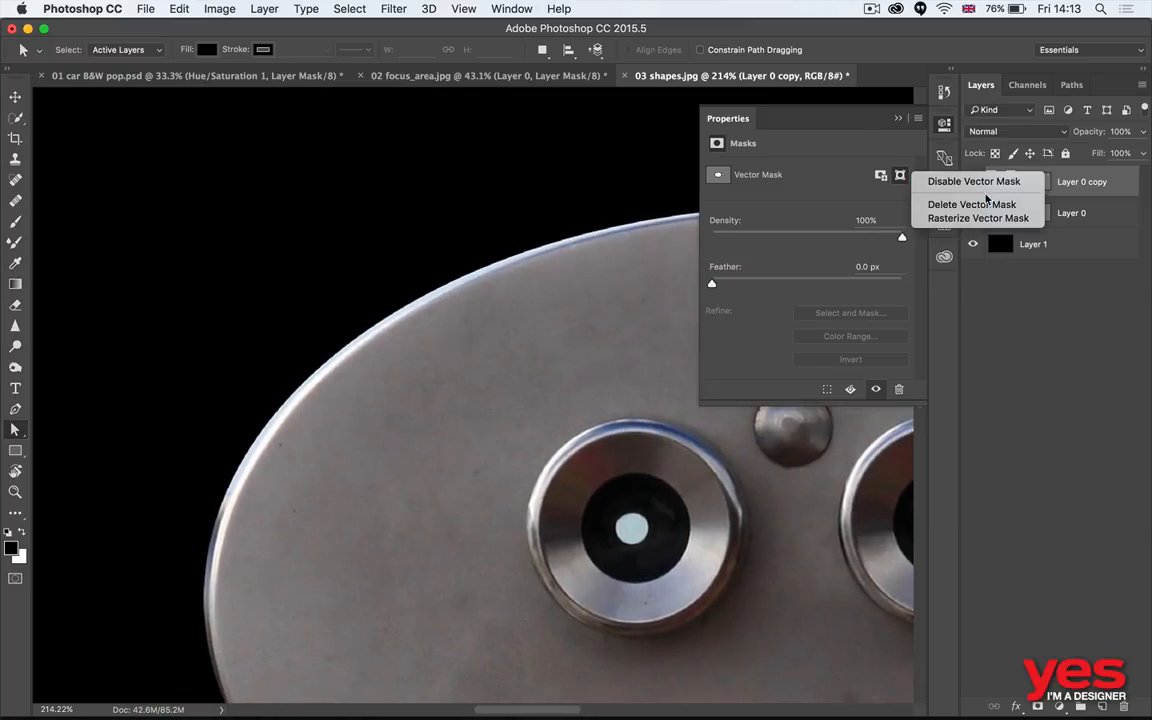
pyautogui.click(1015, 213)
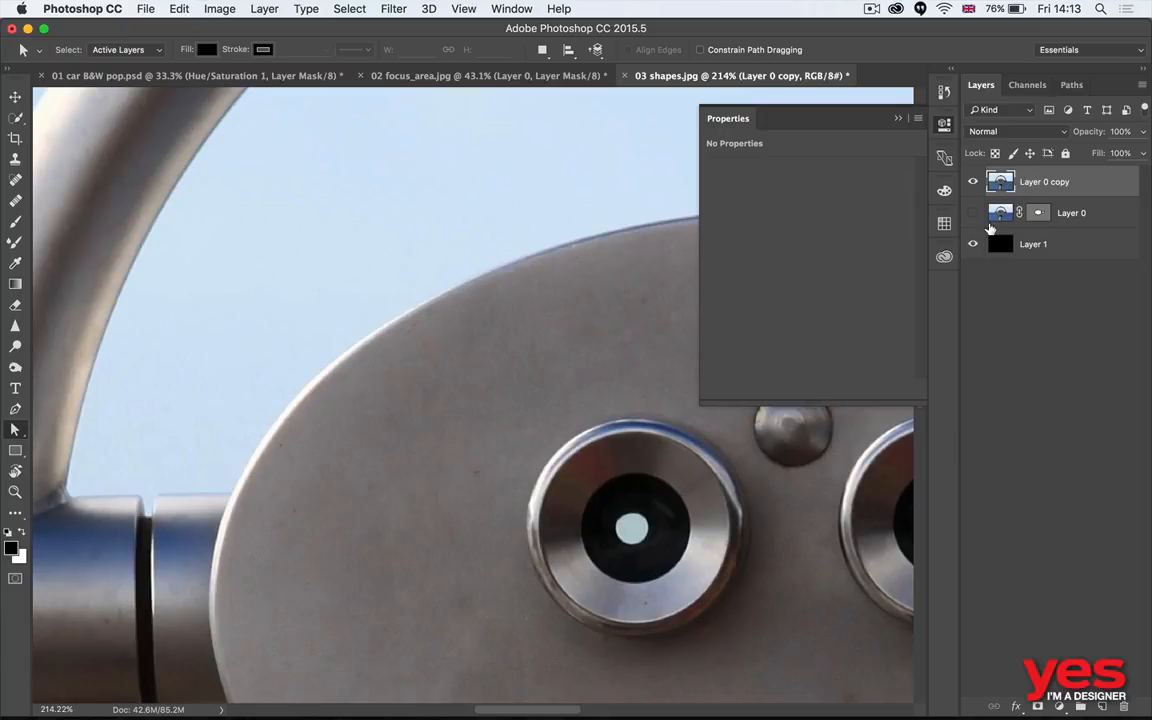
pyautogui.press('super+minus')
pyautogui.press('super+minus')
pyautogui.press('super+minus')
pyautogui.press('super+minus')
pyautogui.press('super+minus')
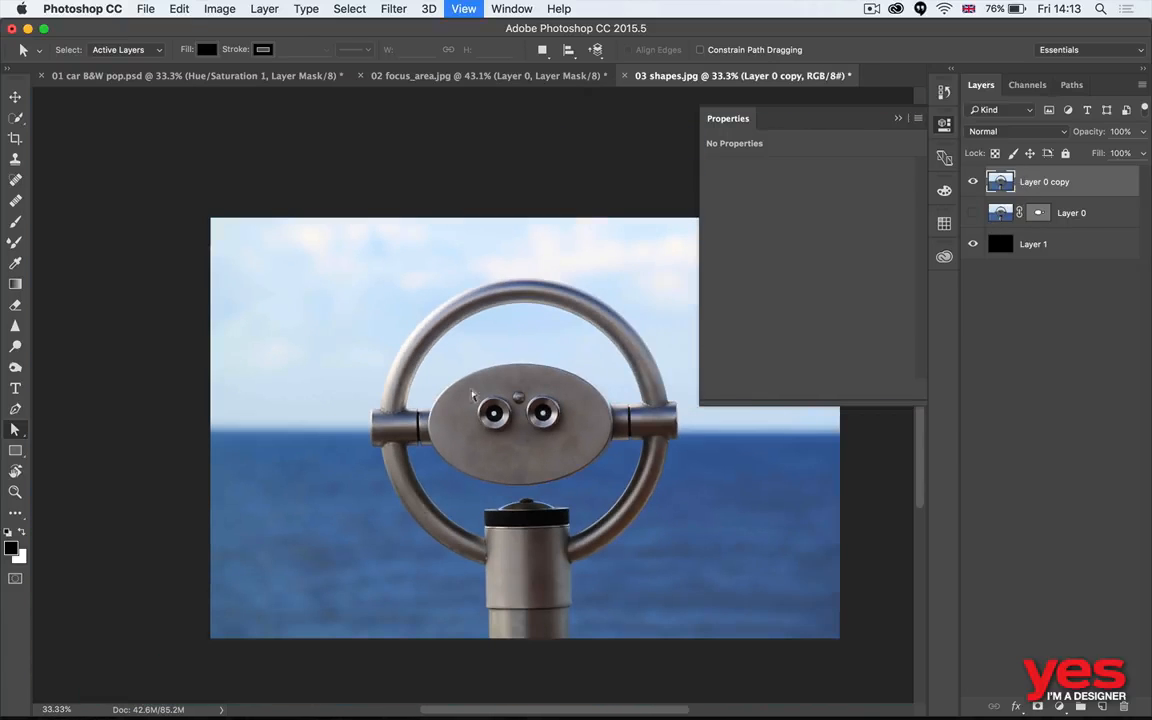
# - Quick-select the viewfinder's oval plate with both side arms and turn the selection into a layer mask on Layer 0 copy
pyautogui.press('w')
pyautogui.moveTo(494, 414)
pyautogui.mouseDown()
pyautogui.moveTo(526, 439)
pyautogui.moveTo(499, 448)
pyautogui.mouseUp()
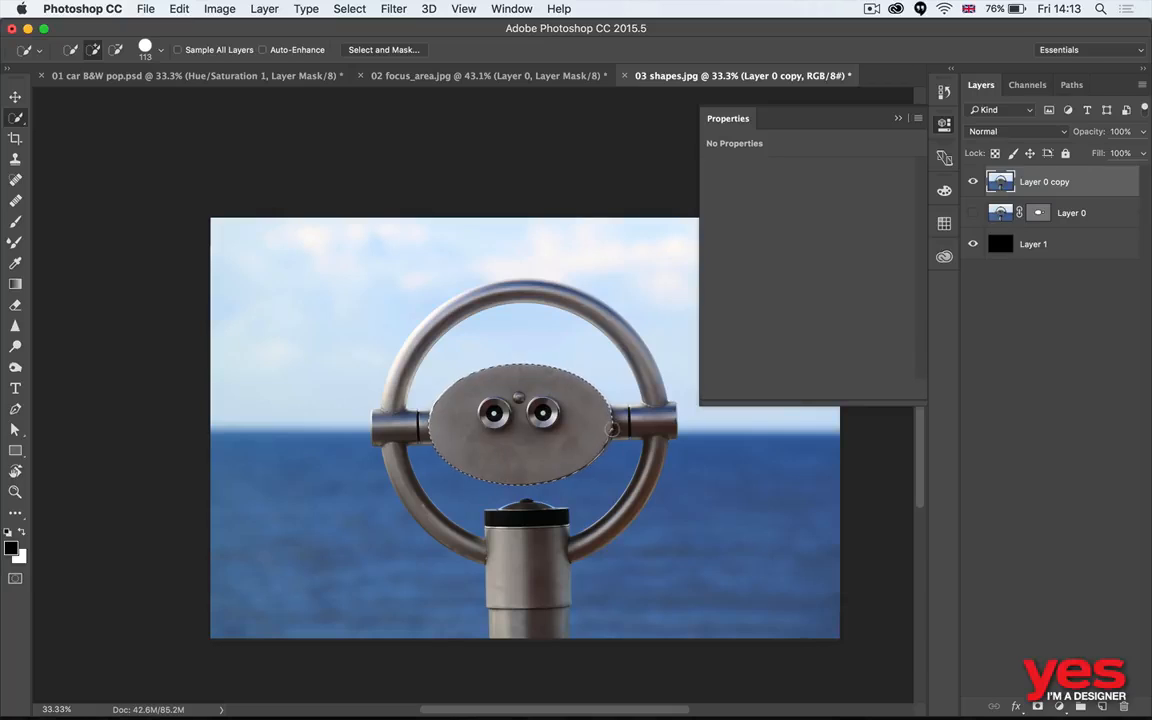
pyautogui.moveTo(622, 425); pyautogui.dragTo(656, 423)
pyautogui.moveTo(433, 428); pyautogui.dragTo(384, 427)
pyautogui.click(1036, 706)
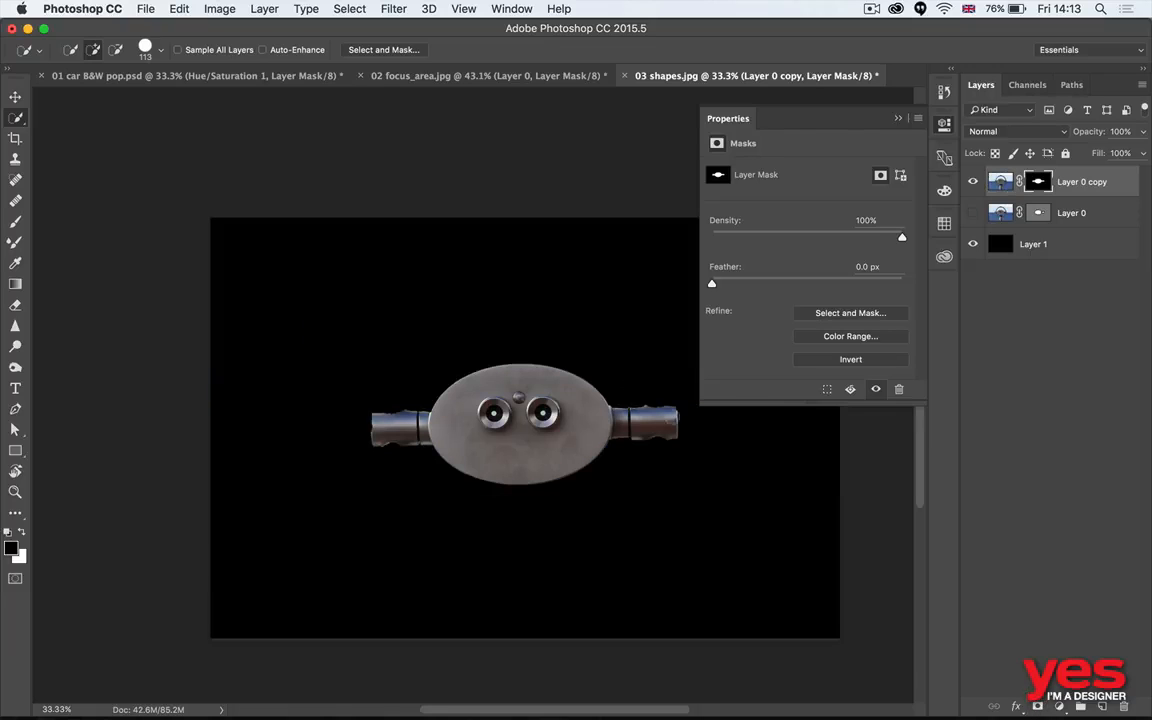
# - Examine the upper edge of the plate's layer mask up close
pyautogui.press('z')
pyautogui.moveTo(515, 353)
pyautogui.mouseDown()
pyautogui.moveTo(632, 350)
pyautogui.moveTo(483, 316)
pyautogui.moveTo(472, 253)
pyautogui.mouseUp()
pyautogui.press('w')
pyautogui.press('space')
pyautogui.press('z')
pyautogui.moveTo(424, 334); pyautogui.dragTo(481, 327)
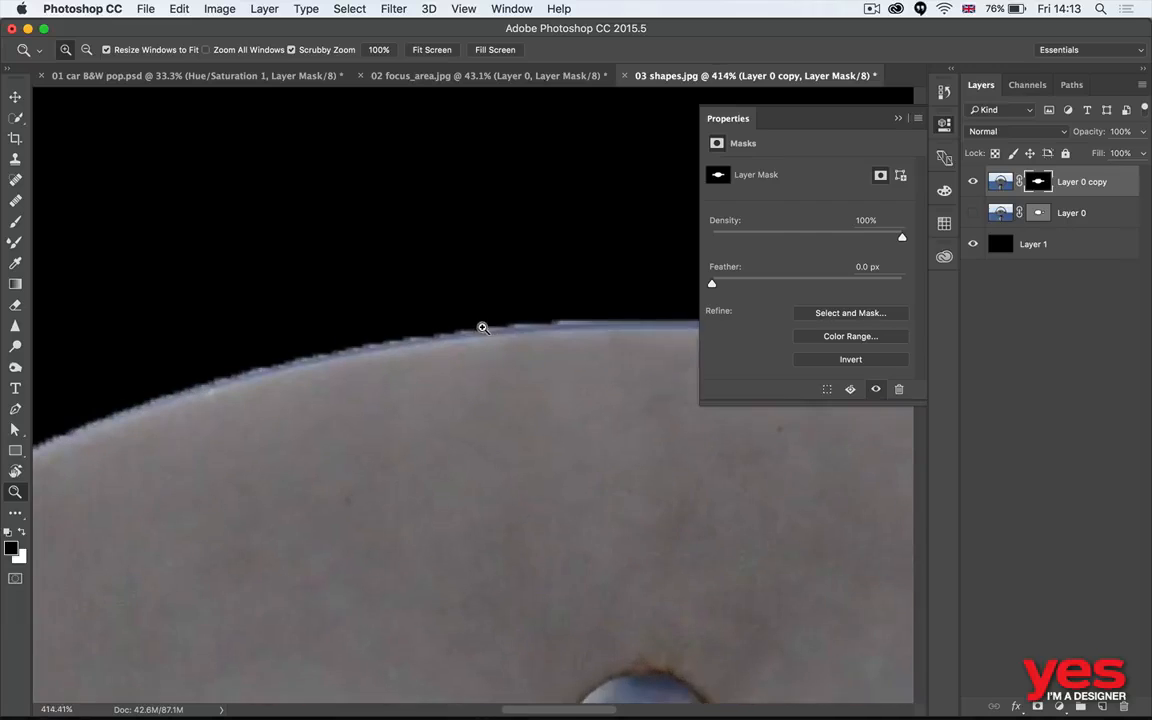
pyautogui.press('w')
pyautogui.press('v')
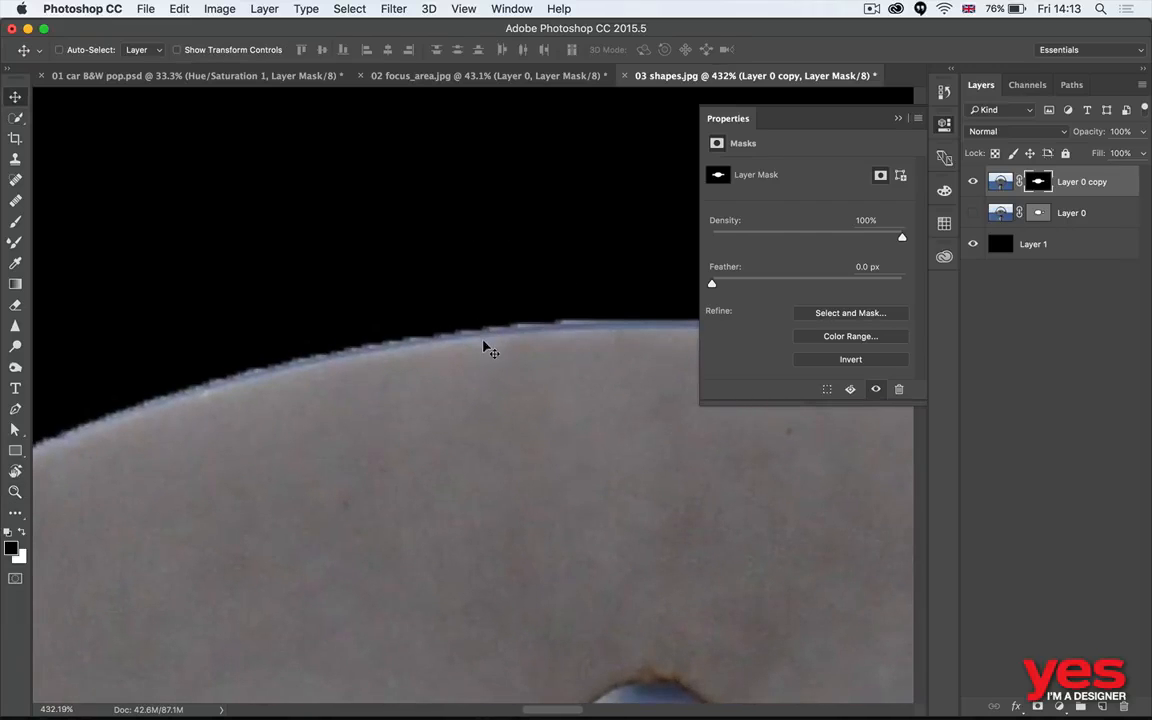
pyautogui.press('z')
pyautogui.moveTo(503, 350); pyautogui.dragTo(432, 375)
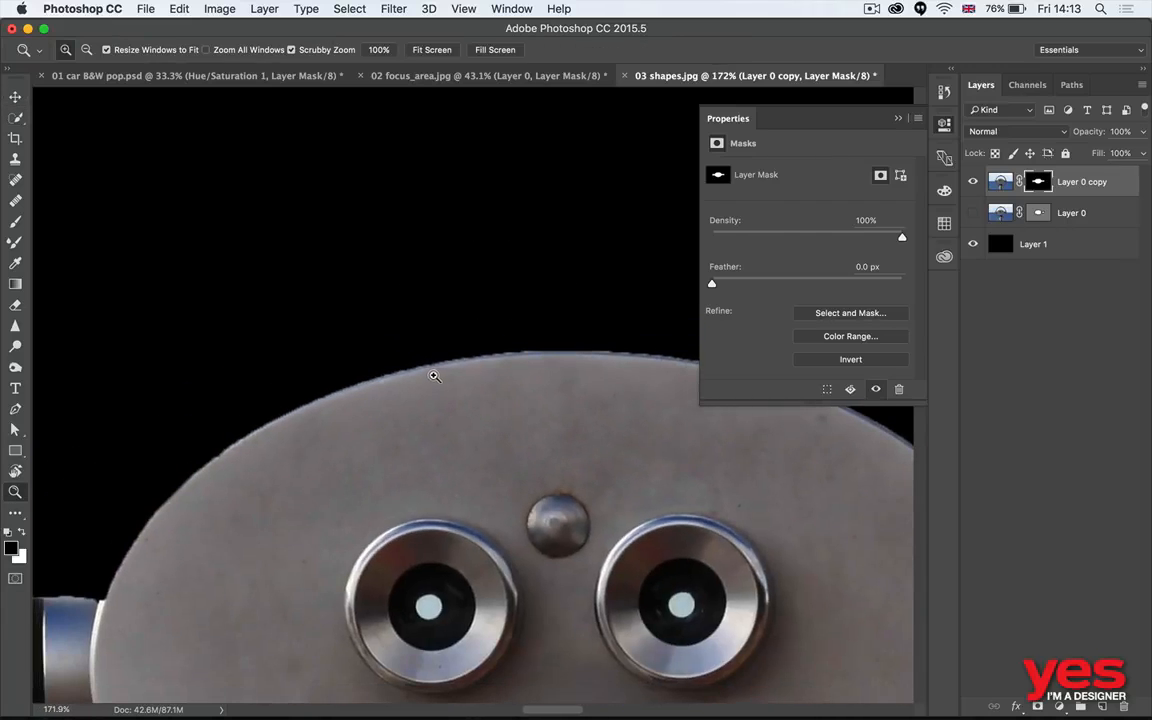
# - Examine the layer mask's edges around the plate and its left arm
pyautogui.press('v')
pyautogui.press('space')
pyautogui.moveTo(566, 458); pyautogui.dragTo(388, 333)
pyautogui.moveTo(364, 392); pyautogui.dragTo(388, 291)
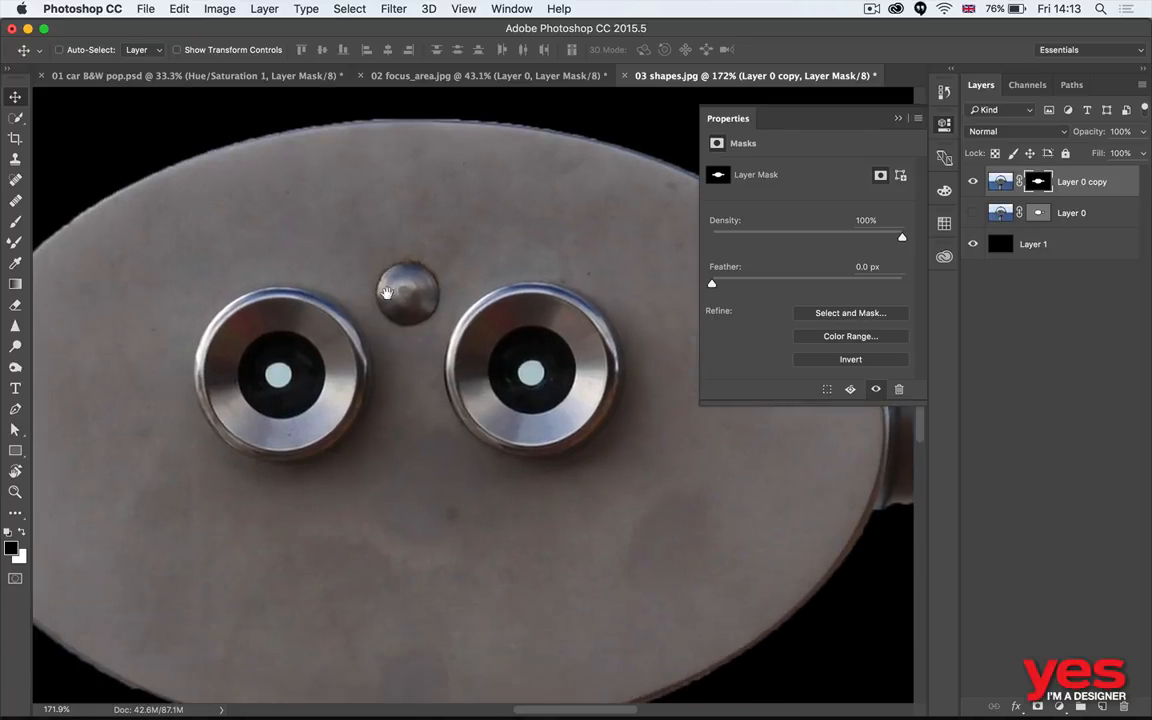
pyautogui.moveTo(460, 382); pyautogui.dragTo(614, 309)
pyautogui.moveTo(452, 310); pyautogui.dragTo(558, 345)
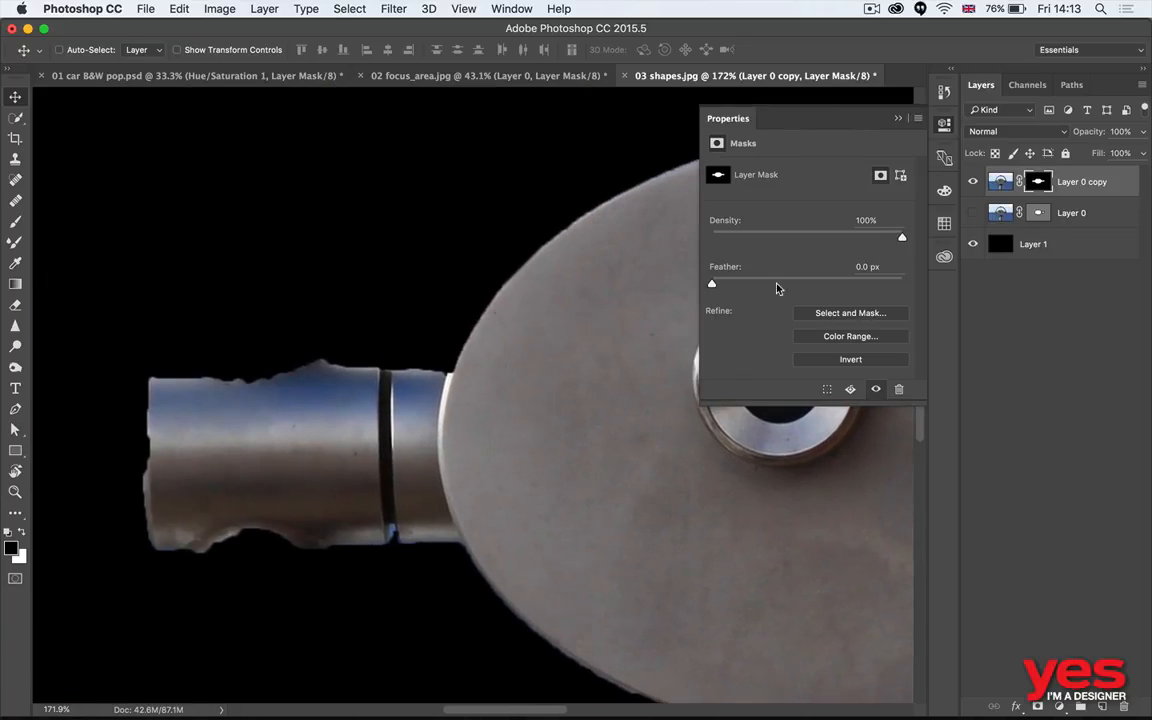
# - Hide Layer 0 copy, show the vector-masked Layer 0 and inspect its plate and right arm edges for comparison
pyautogui.click(973, 181)
pyautogui.click(973, 213)
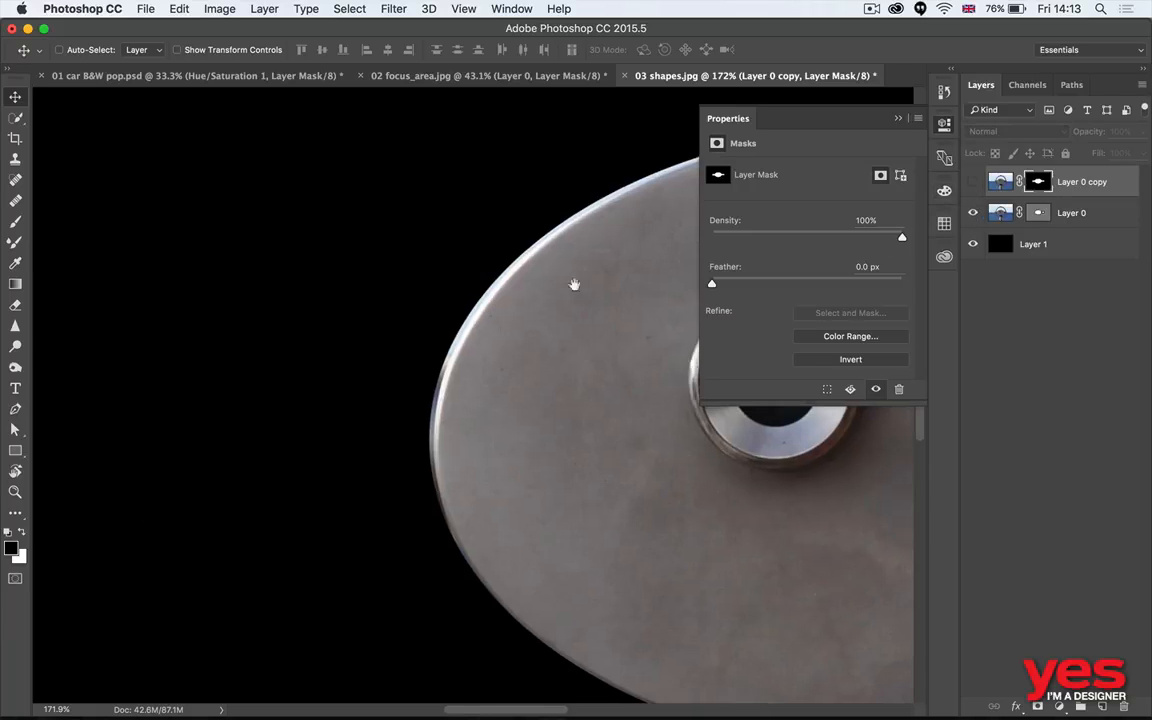
pyautogui.moveTo(573, 283); pyautogui.dragTo(275, 404)
pyautogui.moveTo(508, 421); pyautogui.dragTo(245, 285)
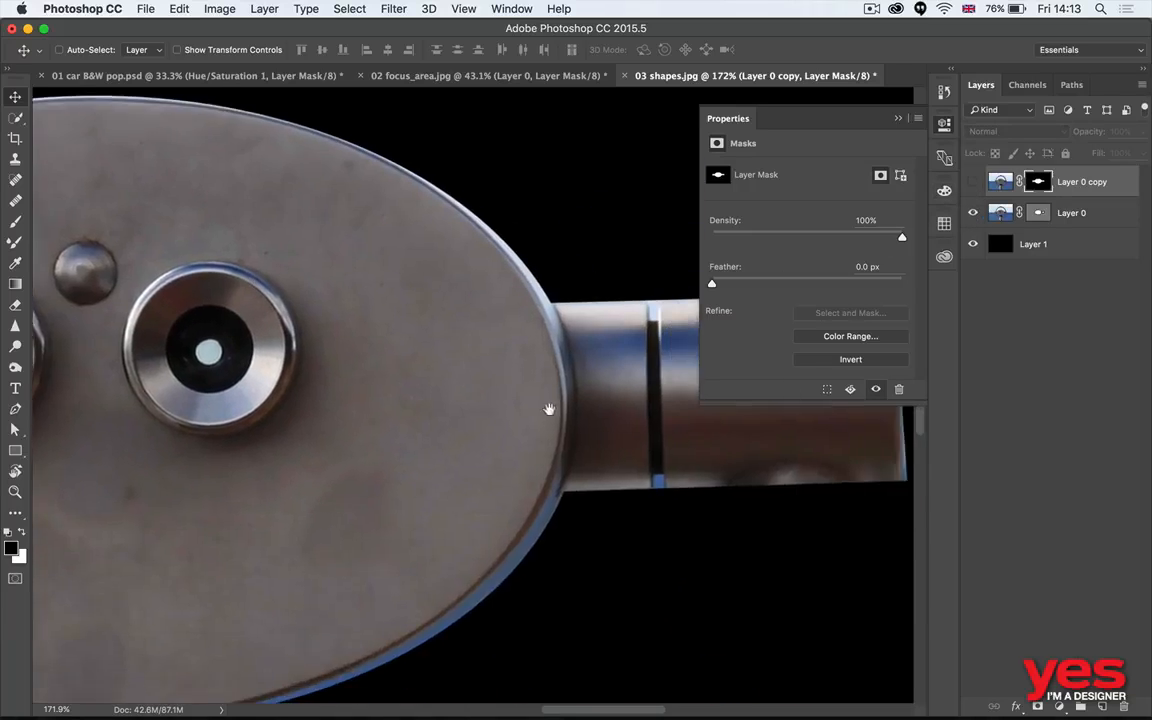
pyautogui.moveTo(535, 404); pyautogui.dragTo(513, 513)
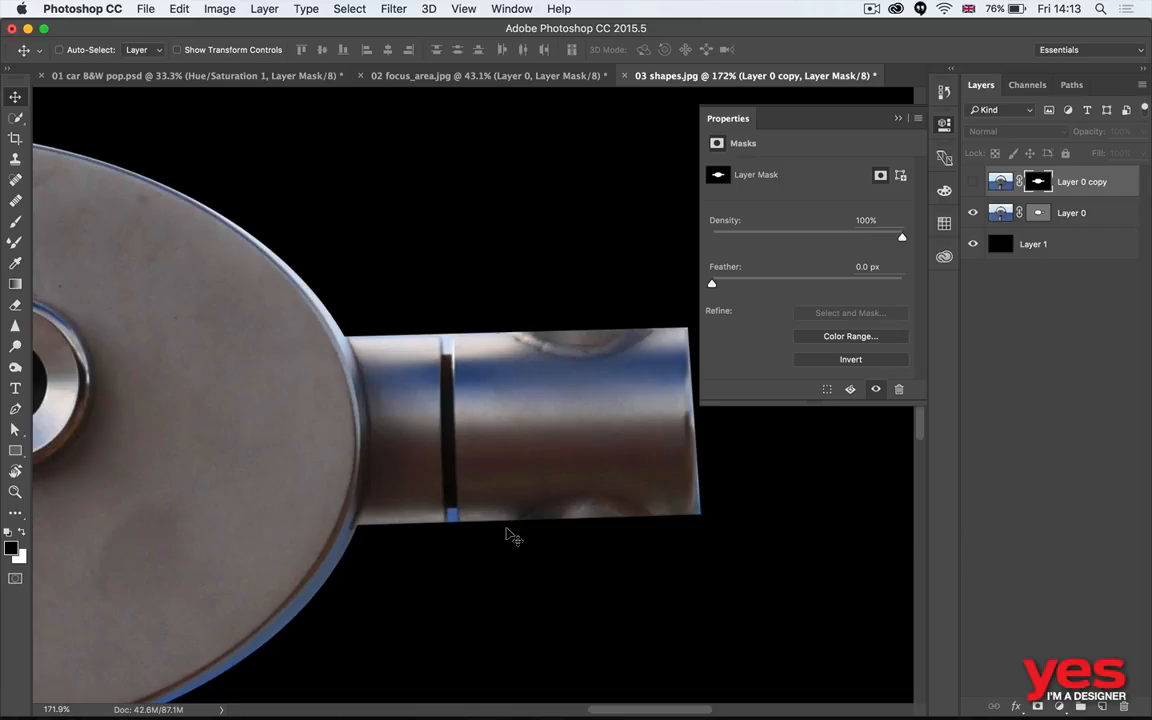
pyautogui.press('super+0')
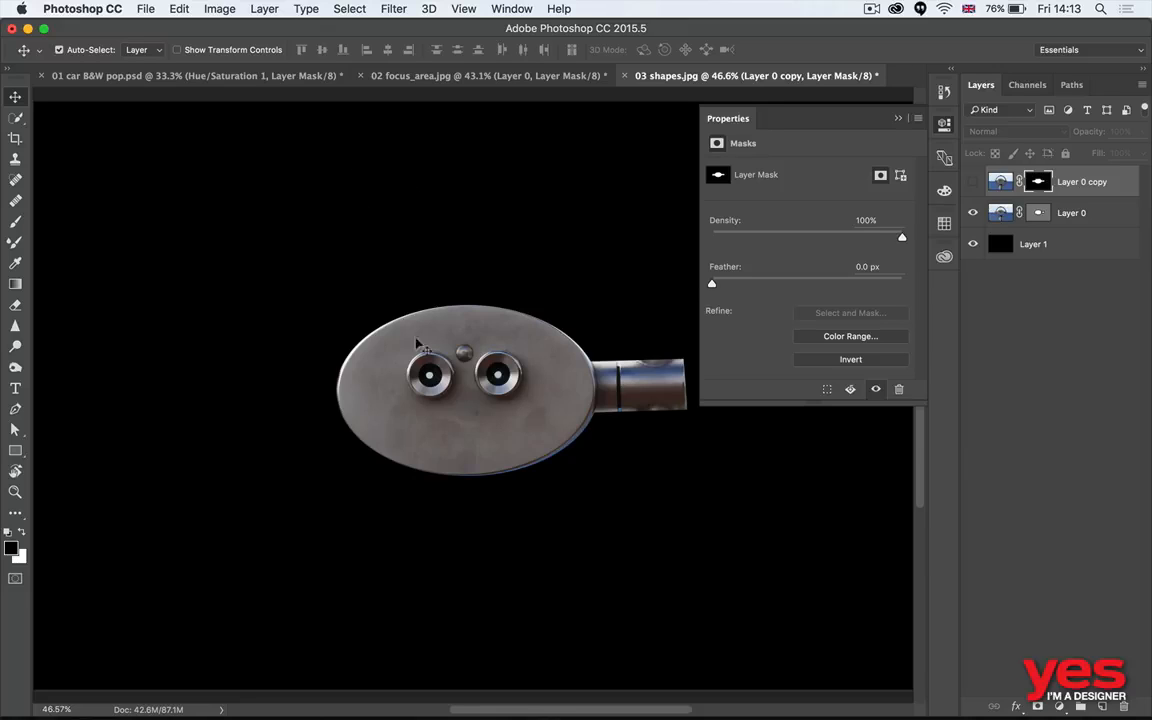
# - Switch to Adobe Bridge and preview 04_2 hair.jpg and 04_3 hair final.psd at full screen
pyautogui.press('super+Tab')
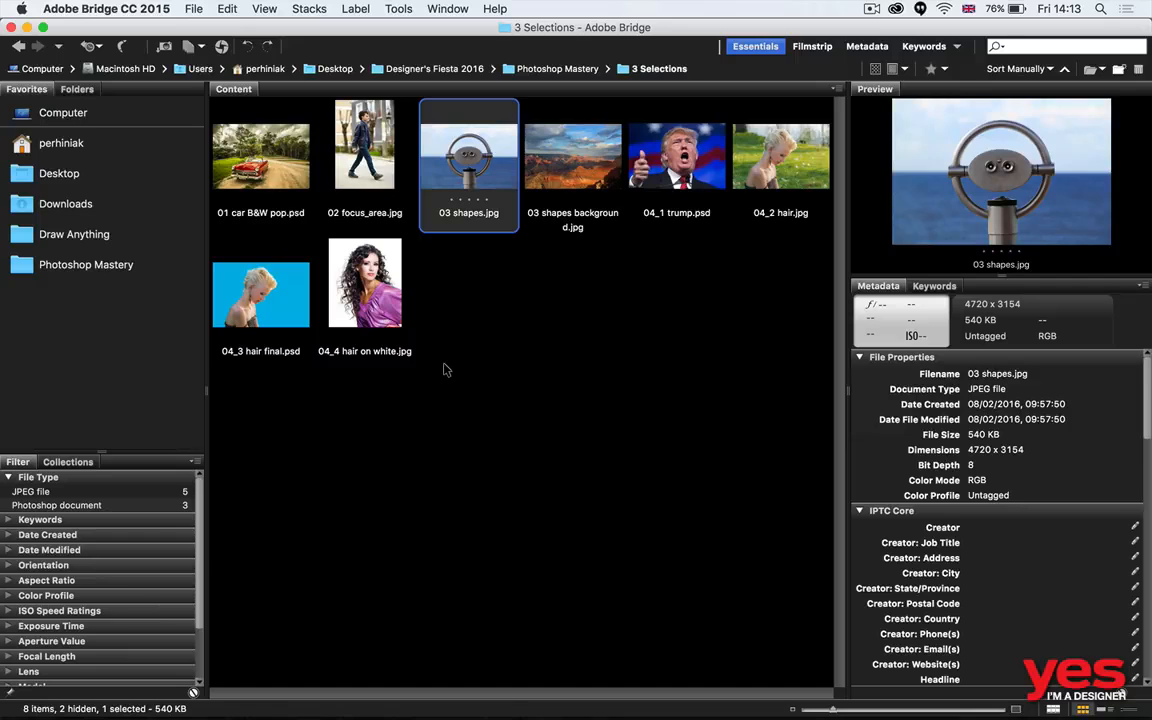
pyautogui.press('Right')
pyautogui.press('Right')
pyautogui.press('Right')
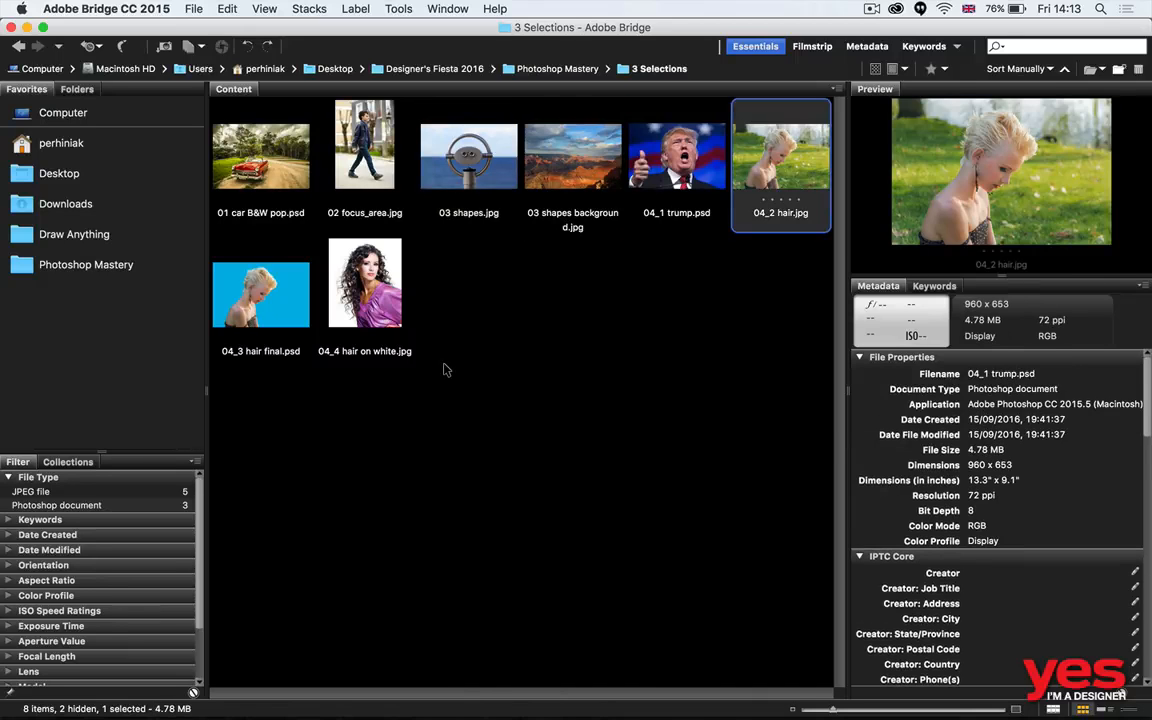
pyautogui.press('space')
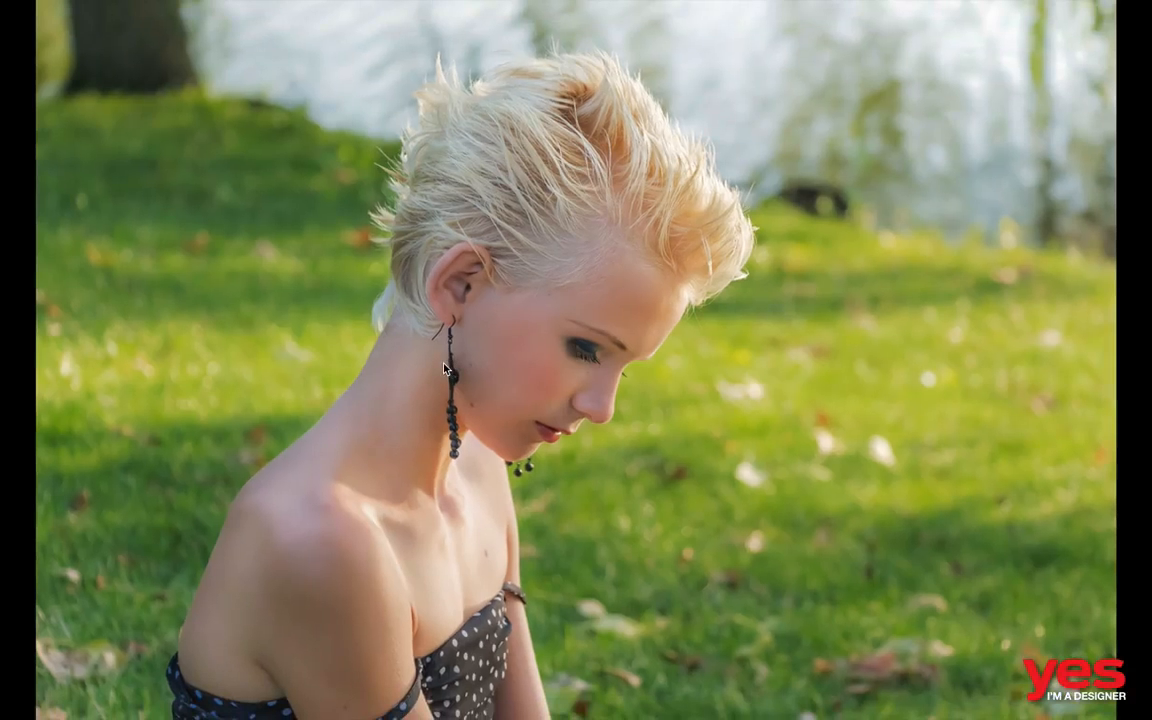
pyautogui.press('Right')
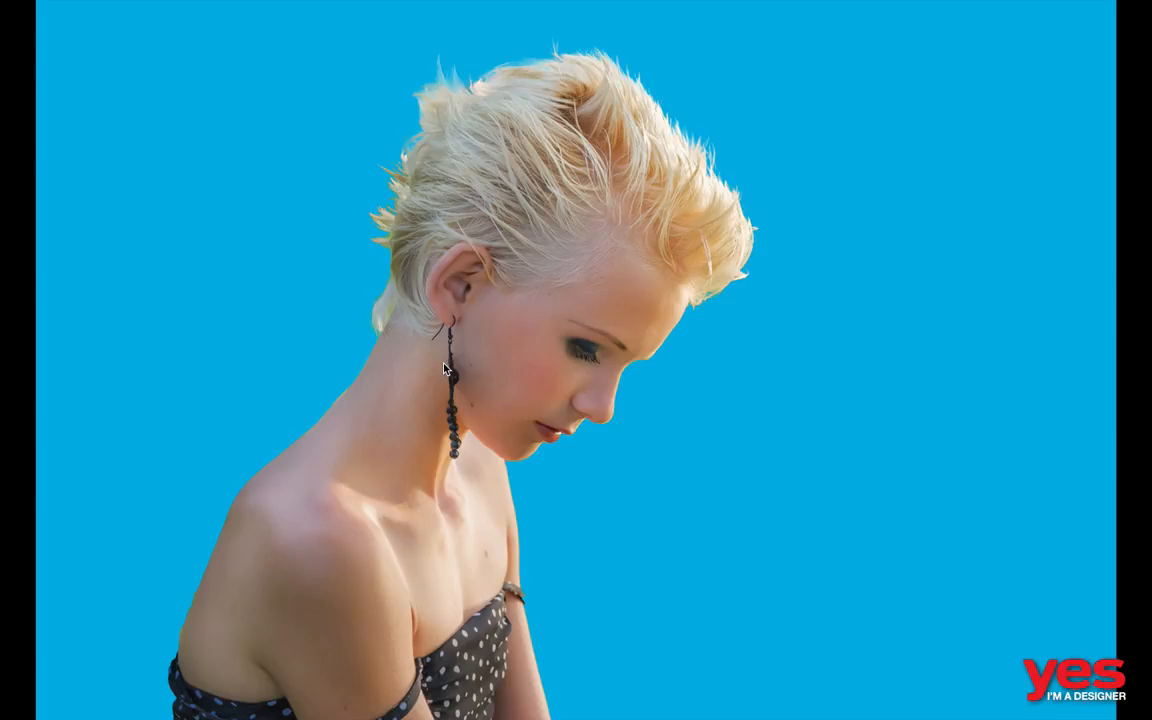
pyautogui.press('space')
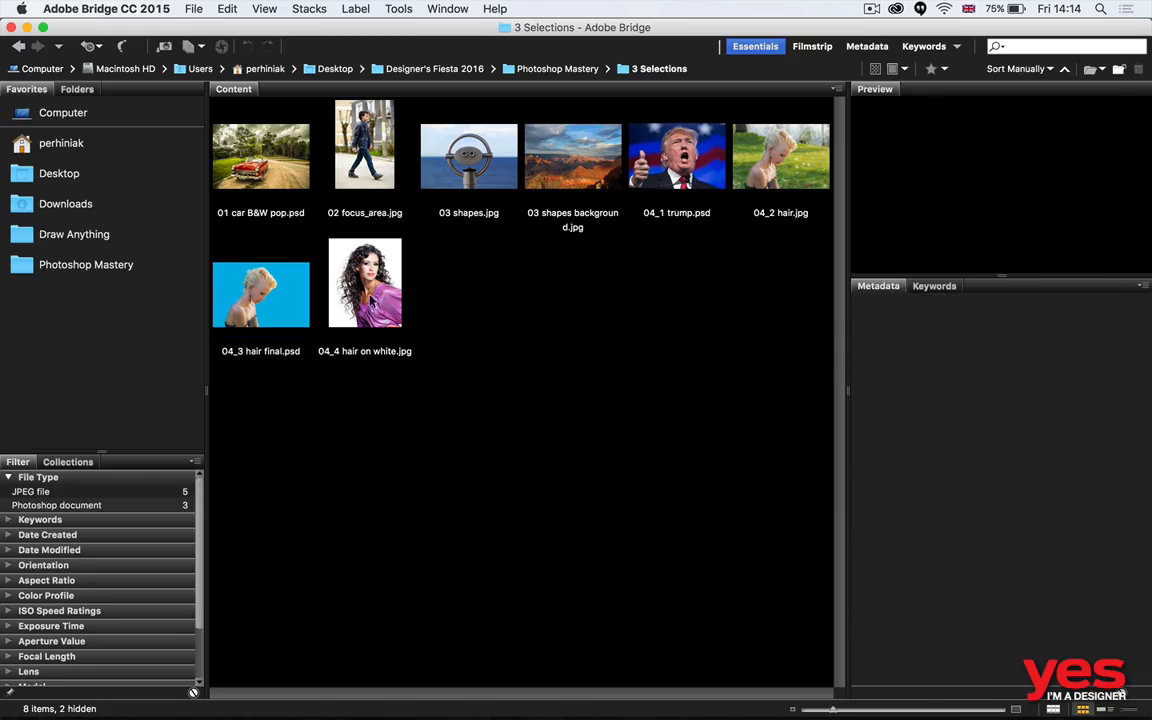
# - Preview 04_4 hair on white.jpg at full screen
pyautogui.click(372, 308)
pyautogui.press('space')
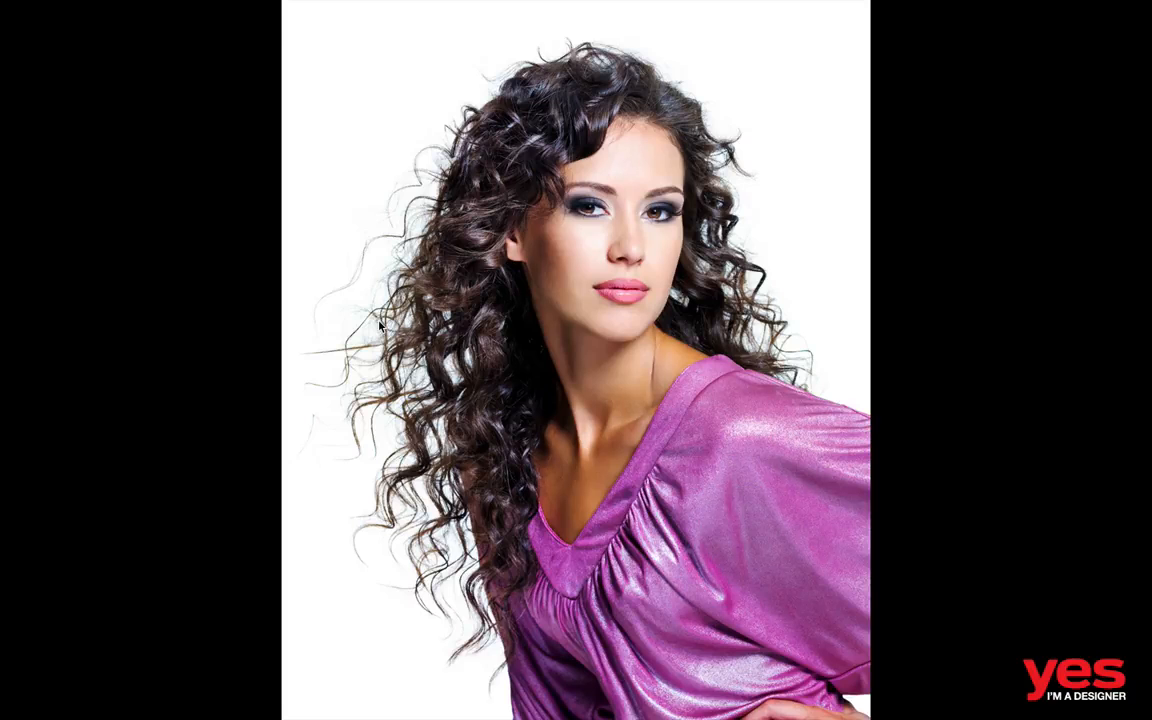
pyautogui.press('space')
# - Preview 04_2 hair.jpg once more and open it in Photoshop
pyautogui.press('Left')
pyautogui.press('Left')
pyautogui.press('space')
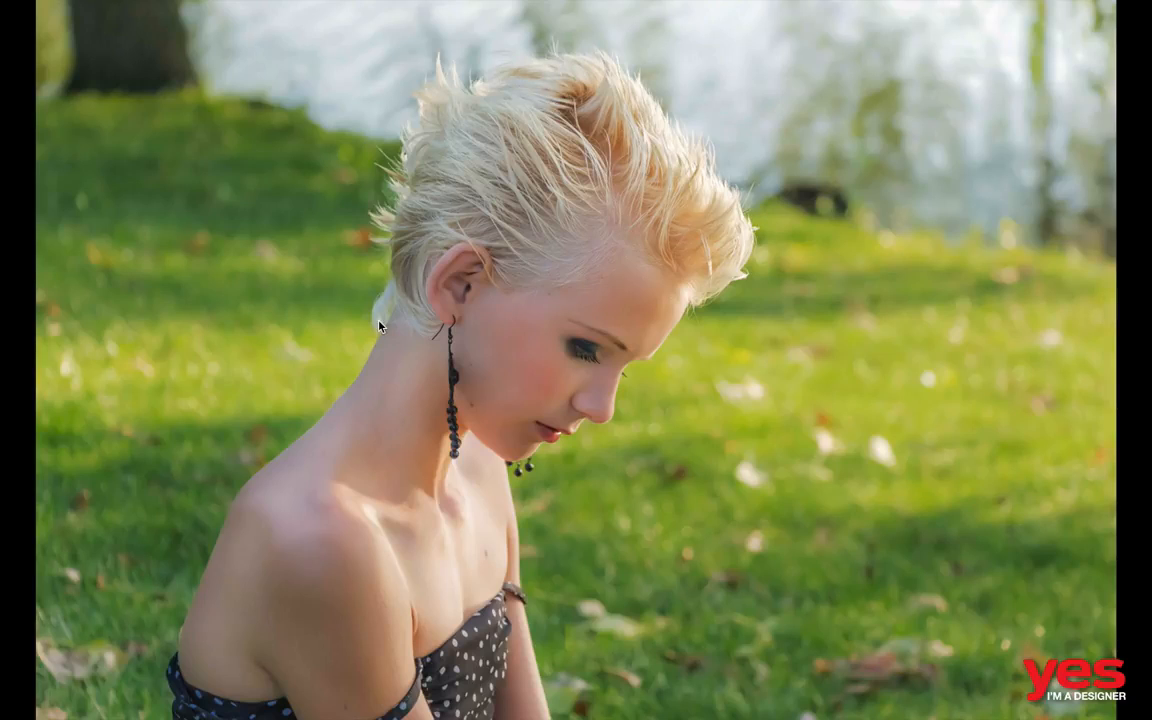
pyautogui.press('space')
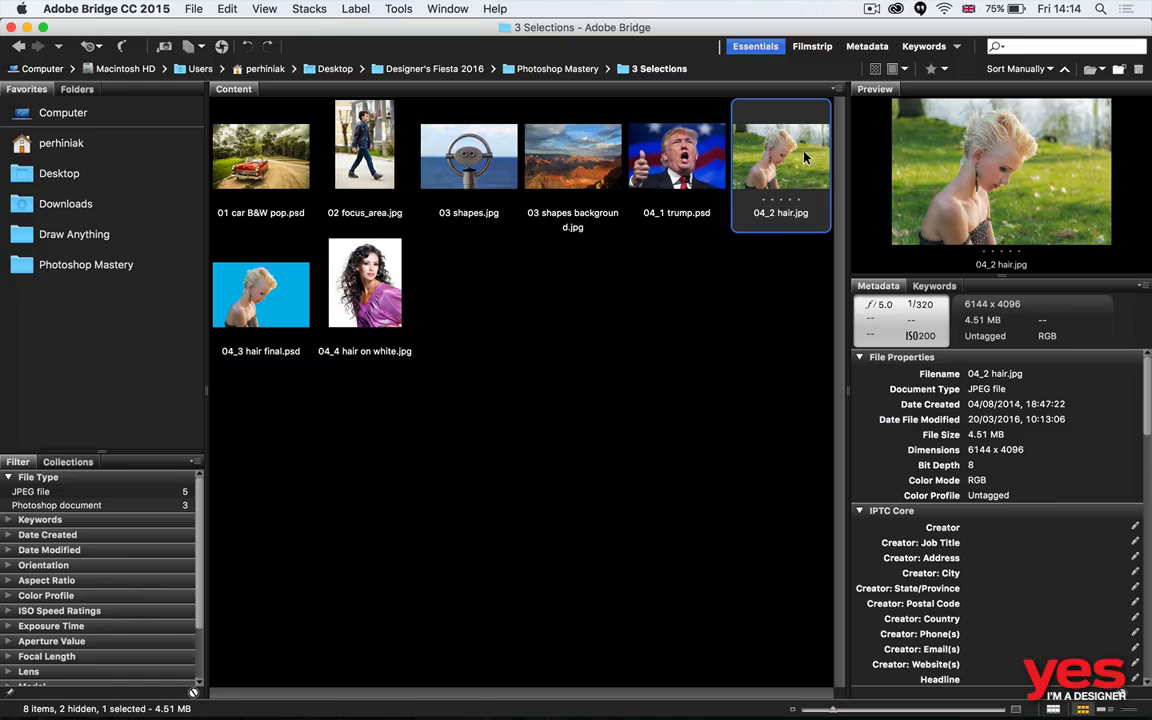
pyautogui.doubleClick(804, 152)
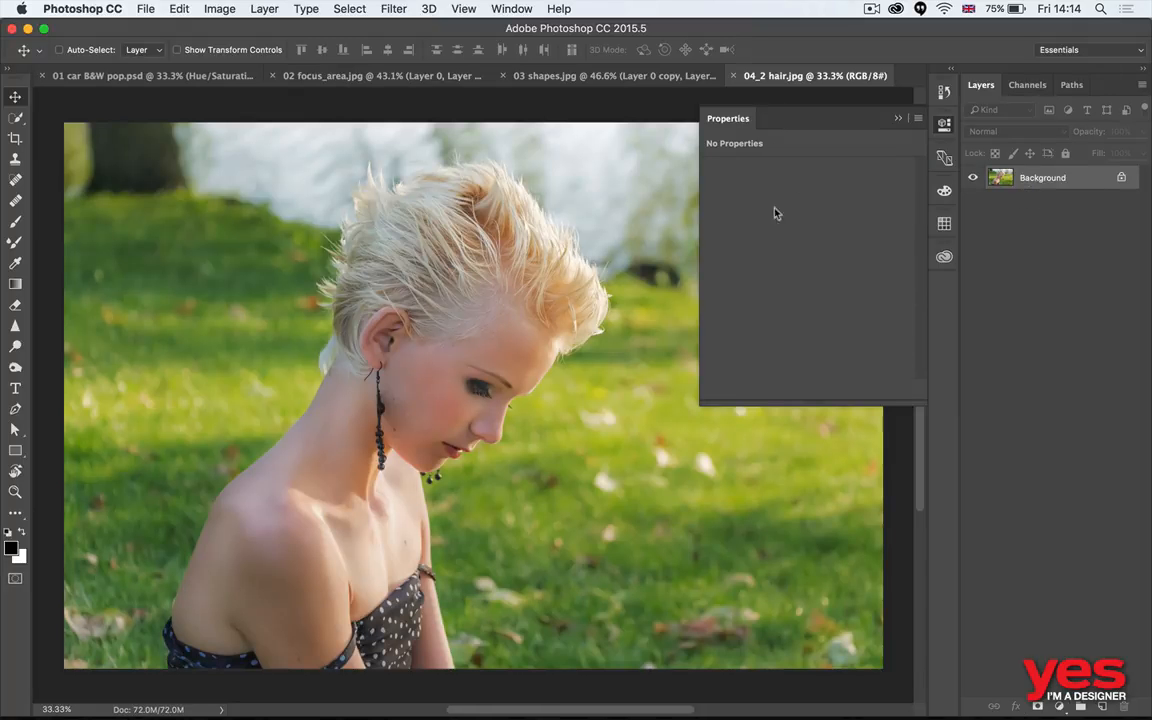
# - Select the woman with Focus Area, adding her neck, shoulder and chest to the focused region, and output it as a selection
pyautogui.click(377, 8)
pyautogui.moveTo(350, 8)
pyautogui.click(376, 183)
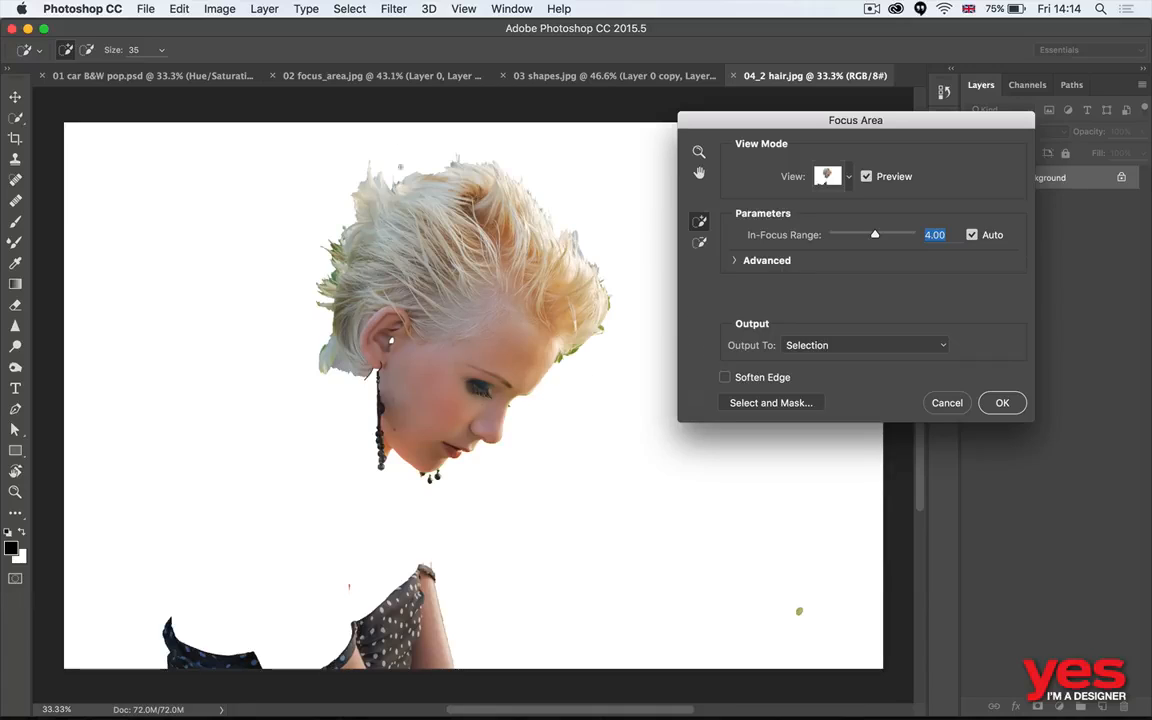
pyautogui.moveTo(376, 378)
pyautogui.mouseDown()
pyautogui.moveTo(283, 524)
pyautogui.moveTo(300, 628)
pyautogui.moveTo(362, 517)
pyautogui.moveTo(388, 580)
pyautogui.mouseUp()
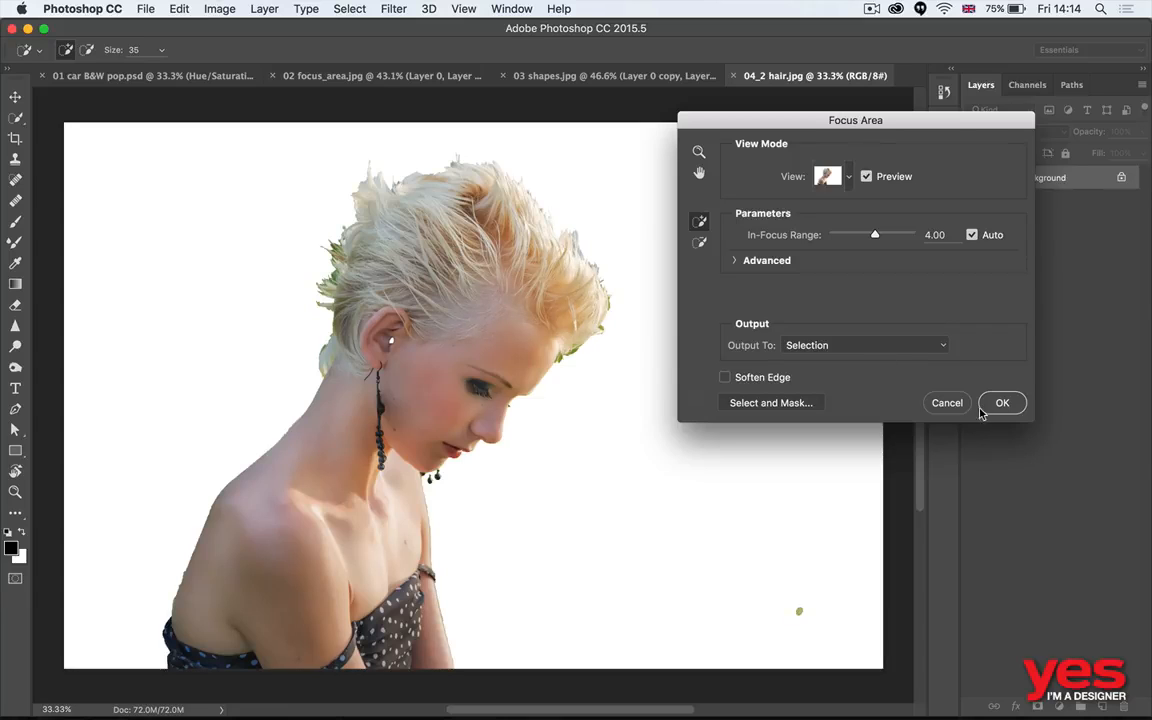
pyautogui.click(1012, 404)
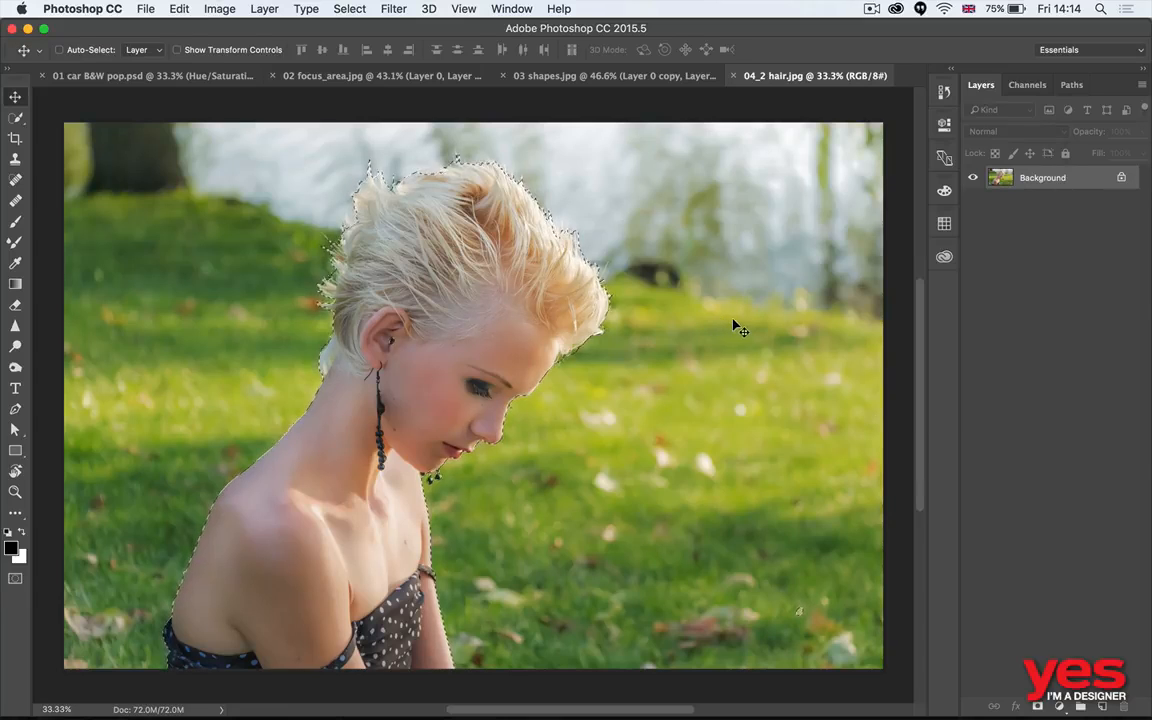
# - Mask the photo layer with the selection and add a black-filled layer beneath it
pyautogui.click(1035, 706)
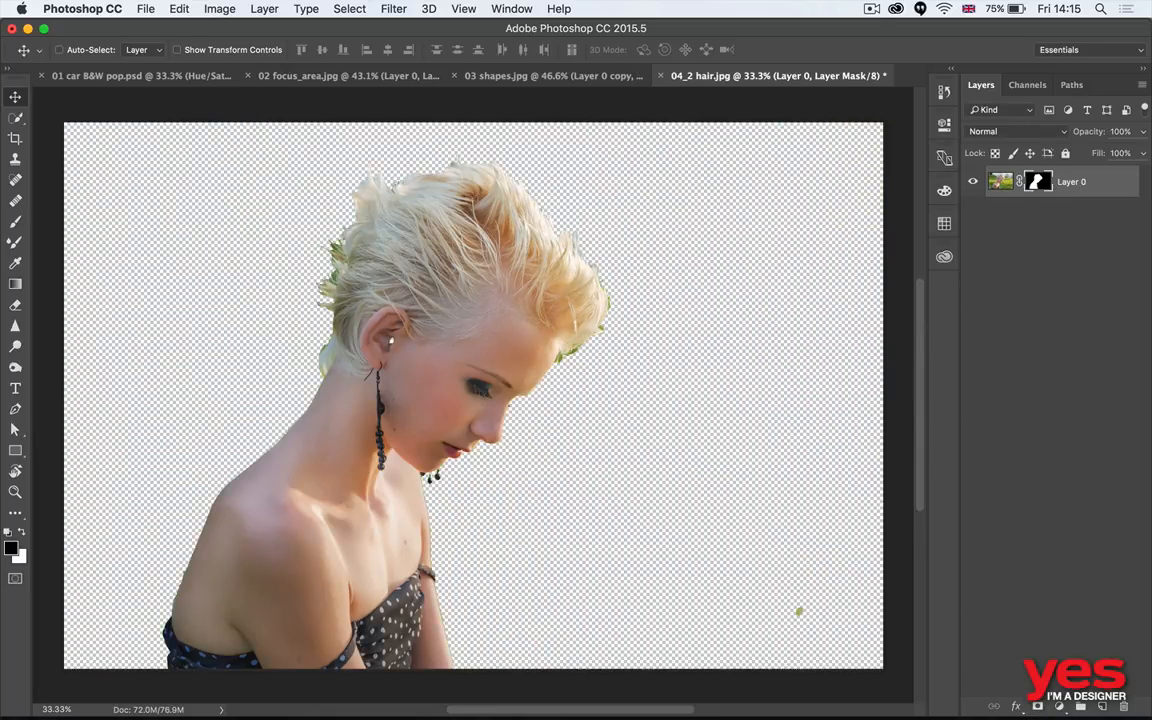
pyautogui.keyDown('super'); pyautogui.click(1101, 706); pyautogui.keyUp('super')
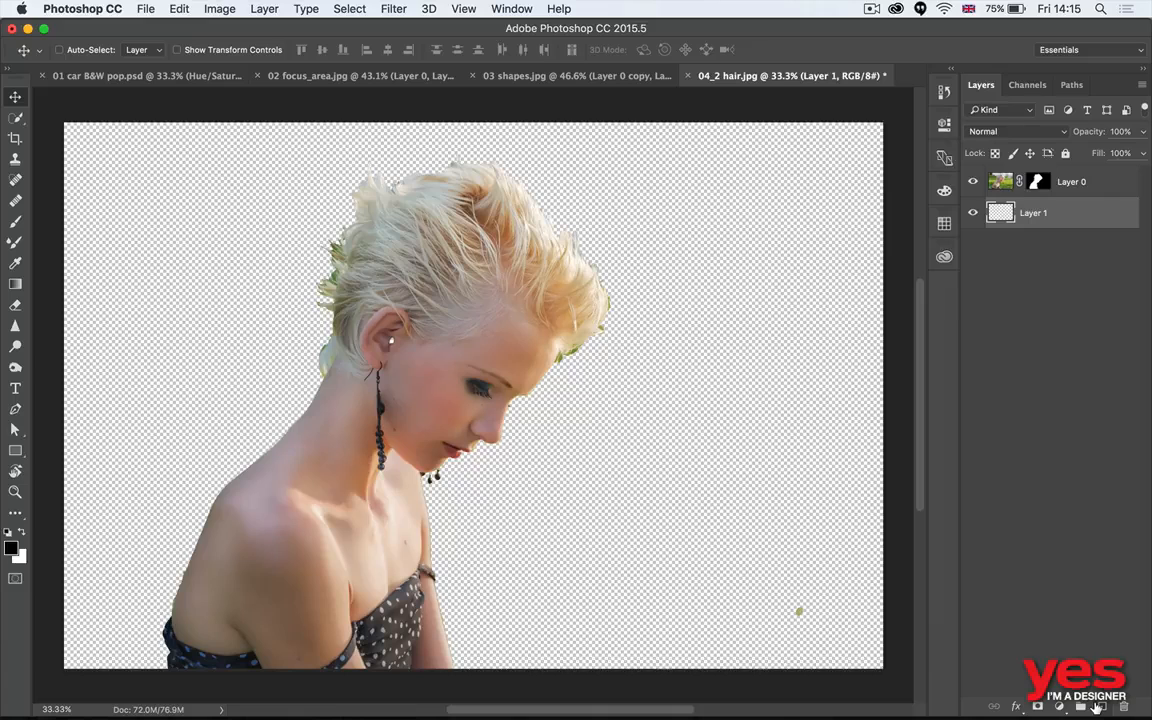
pyautogui.hotkey('alt', 'BackSpace')
# - Check the masked hair edges and open Layer 0's mask in the Select and Mask workspace
pyautogui.moveTo(403, 152); pyautogui.dragTo(488, 303)
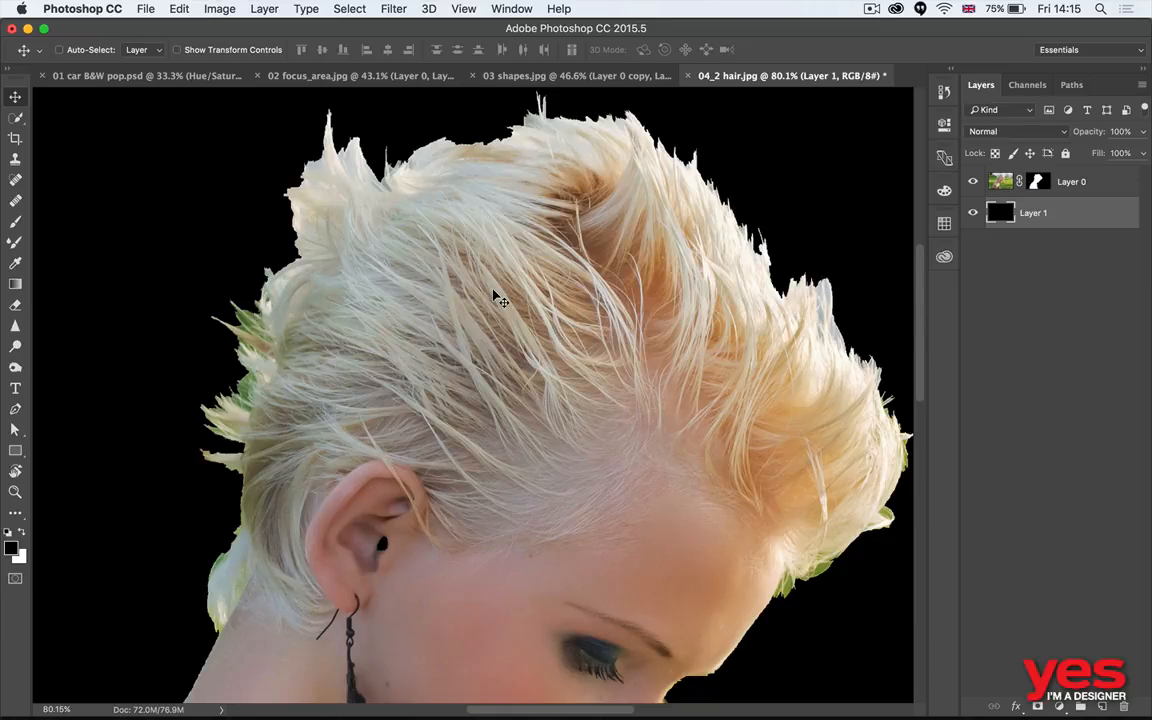
pyautogui.moveTo(567, 273); pyautogui.dragTo(557, 260)
pyautogui.doubleClick(1037, 181)
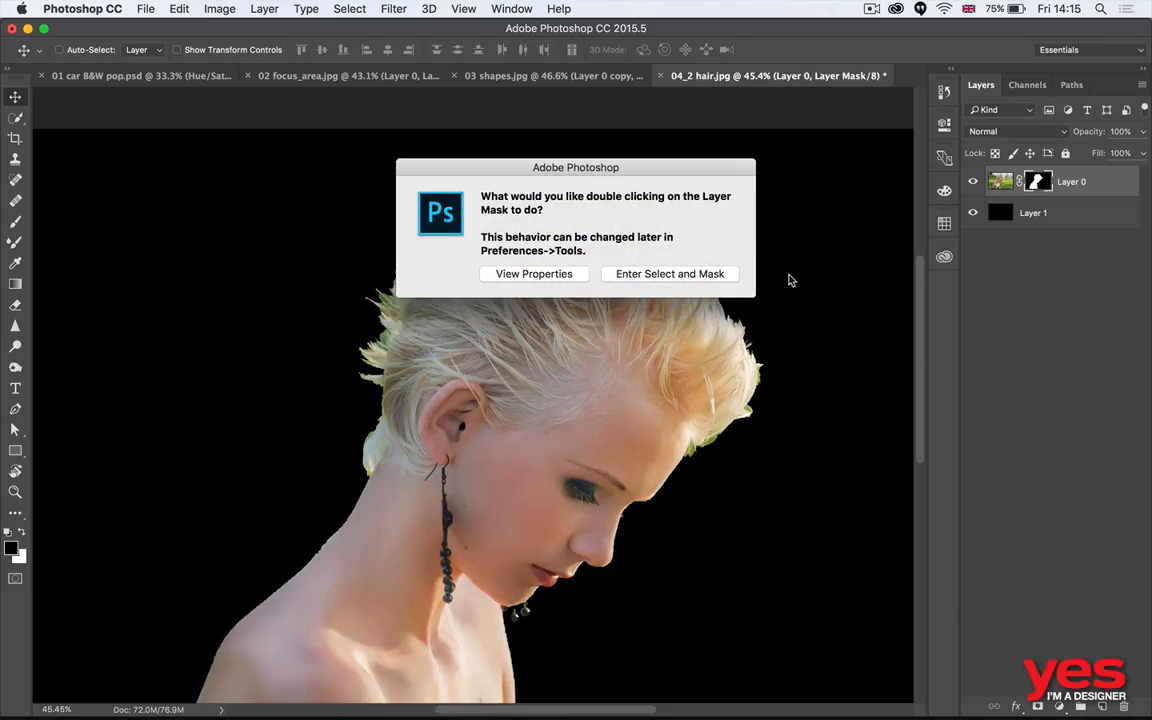
pyautogui.click(678, 278)
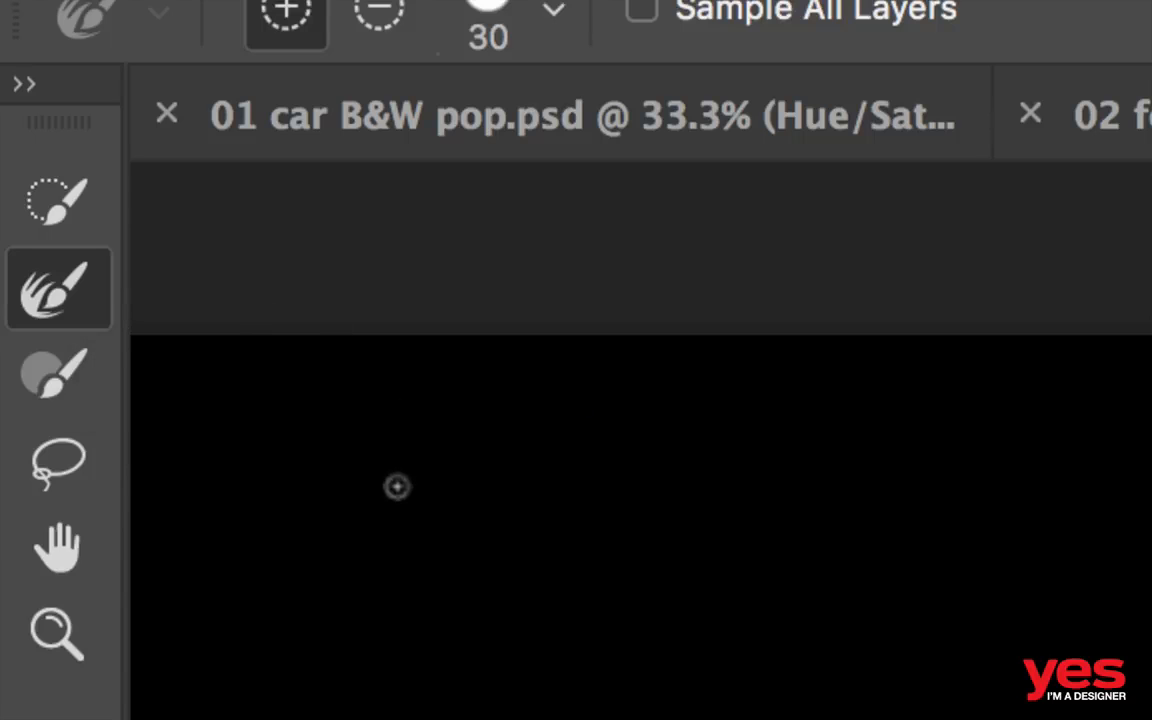
# - Refine the mask along the hair outline with the Refine Edge Brush at size 473
pyautogui.press('alt')
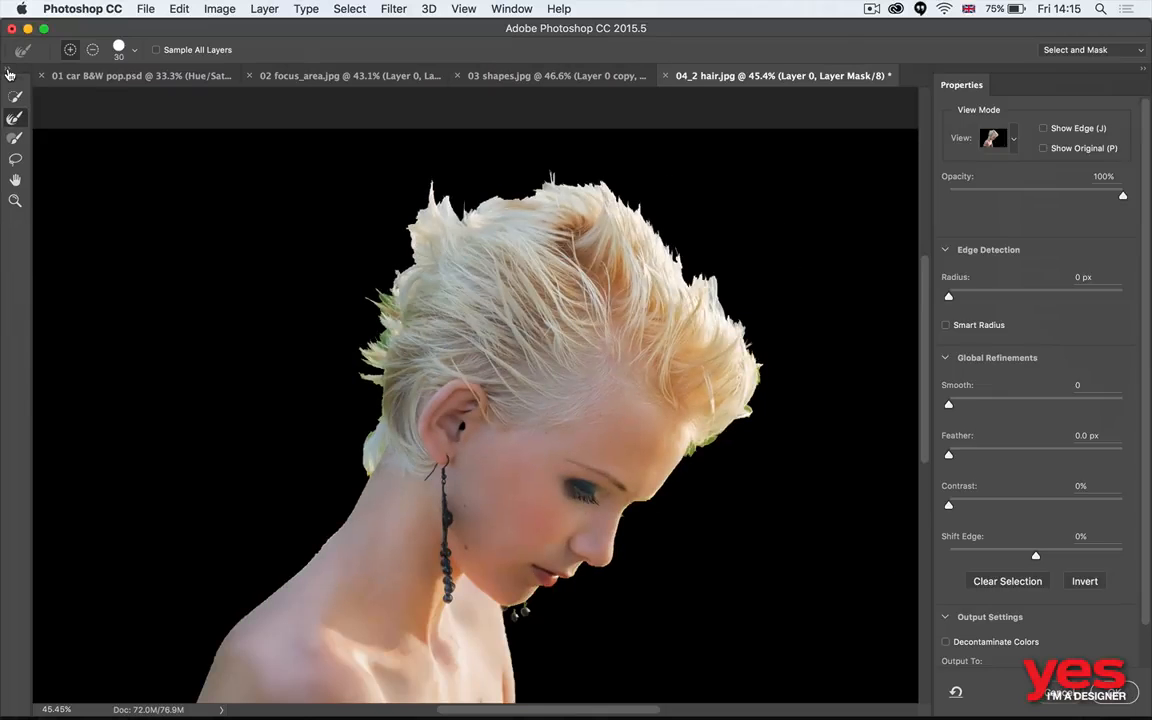
pyautogui.moveTo(363, 347); pyautogui.dragTo(450, 352)
pyautogui.moveTo(678, 340); pyautogui.dragTo(750, 348)
pyautogui.moveTo(732, 416)
pyautogui.mouseDown()
pyautogui.moveTo(756, 387)
pyautogui.moveTo(756, 354)
pyautogui.moveTo(656, 228)
pyautogui.moveTo(634, 225)
pyautogui.moveTo(622, 193)
pyautogui.moveTo(571, 175)
pyautogui.moveTo(435, 200)
pyautogui.moveTo(410, 216)
pyautogui.moveTo(339, 411)
pyautogui.mouseUp()
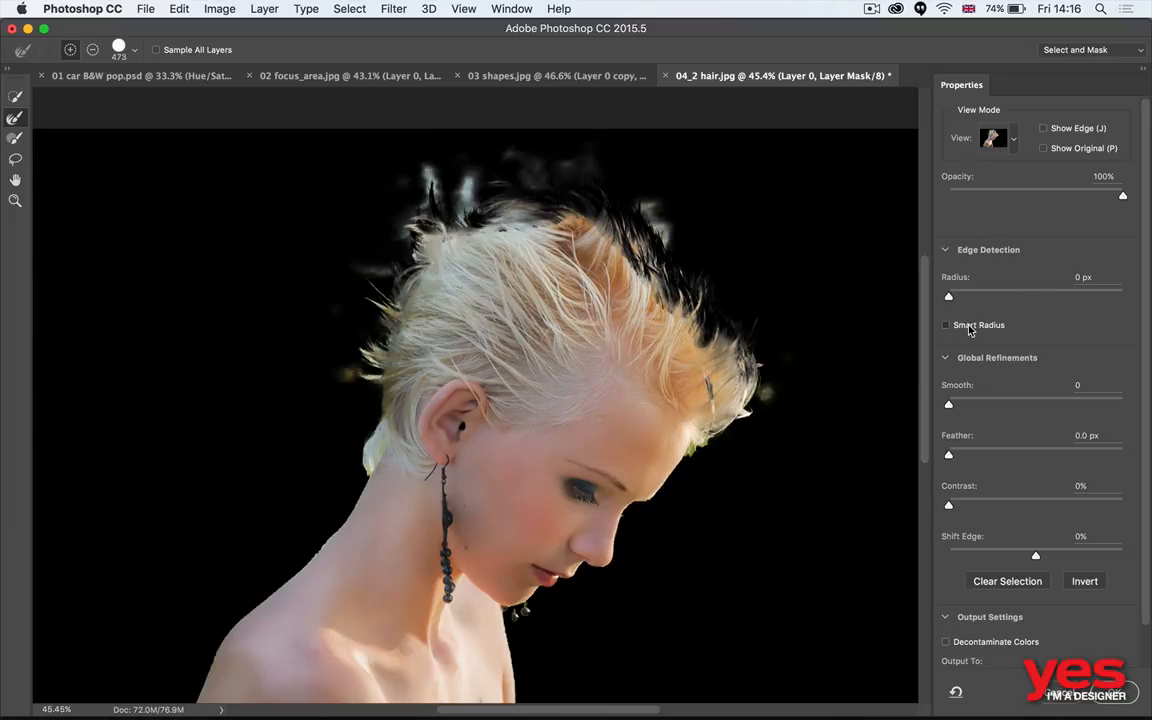
# - Enable Smart Radius and set the edge detection radius to 23 px
pyautogui.click(968, 328)
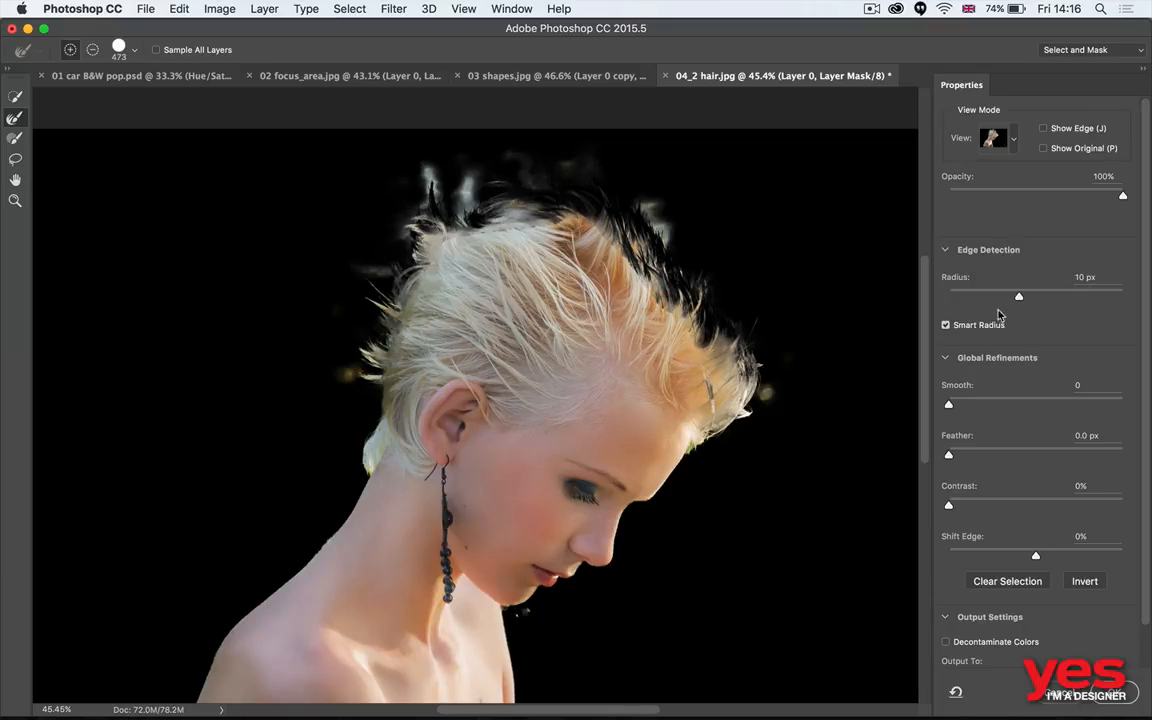
pyautogui.moveTo(1019, 296); pyautogui.dragTo(1034, 298)
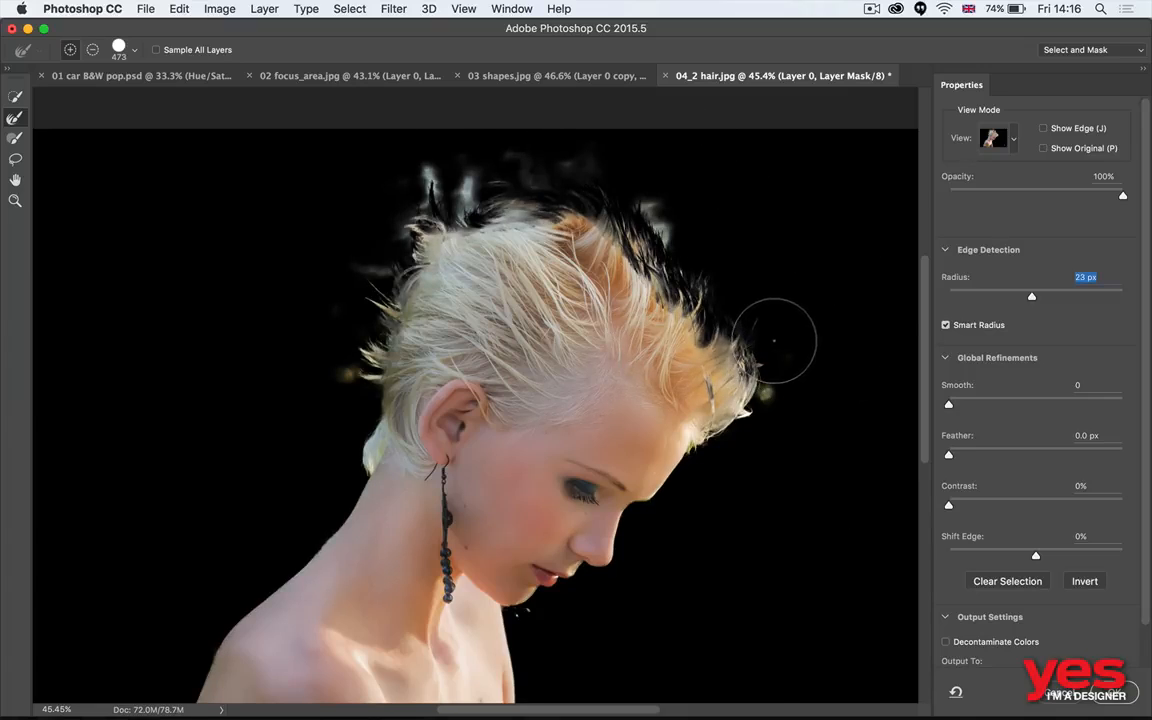
# - Paint a band around the whole hair outline back into the mask with the Brush tool at size 307
pyautogui.click(14, 140)
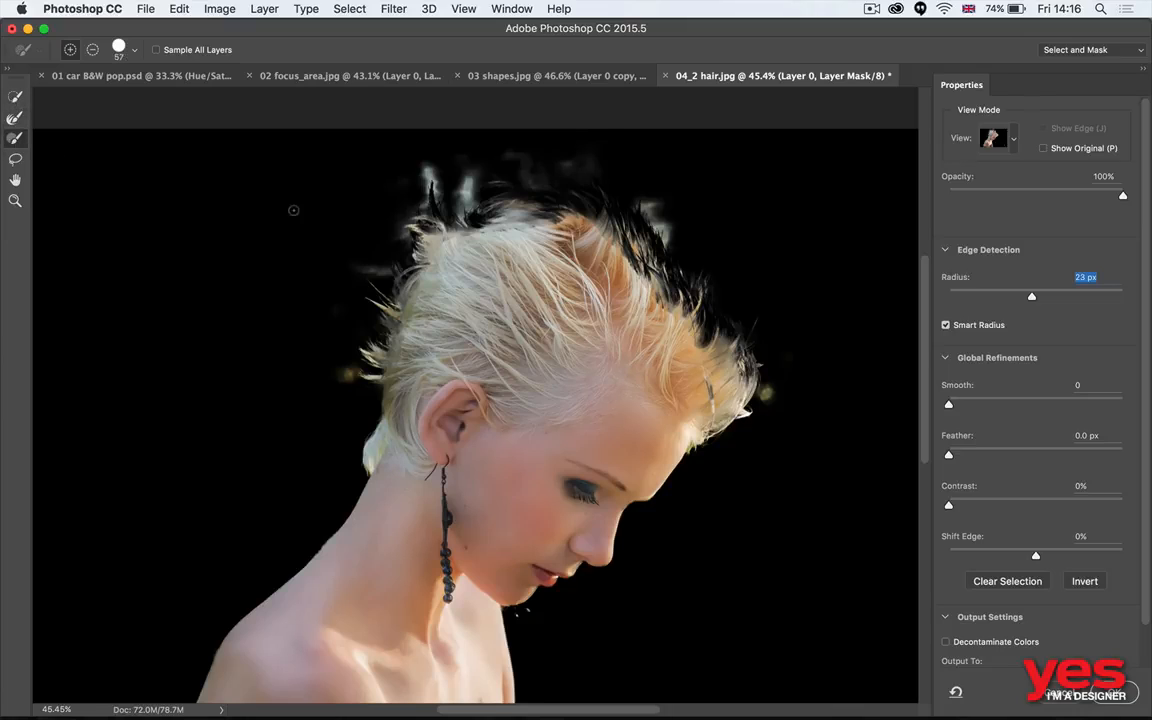
pyautogui.moveTo(720, 329); pyautogui.dragTo(773, 329)
pyautogui.moveTo(765, 395)
pyautogui.mouseDown()
pyautogui.moveTo(741, 341)
pyautogui.moveTo(727, 353)
pyautogui.moveTo(700, 302)
pyautogui.moveTo(629, 218)
pyautogui.moveTo(602, 205)
pyautogui.moveTo(637, 293)
pyautogui.moveTo(649, 282)
pyautogui.moveTo(713, 410)
pyautogui.moveTo(600, 242)
pyautogui.moveTo(593, 192)
pyautogui.moveTo(542, 195)
pyautogui.moveTo(578, 185)
pyautogui.moveTo(530, 180)
pyautogui.moveTo(534, 200)
pyautogui.moveTo(496, 222)
pyautogui.moveTo(486, 198)
pyautogui.moveTo(452, 211)
pyautogui.moveTo(432, 190)
pyautogui.moveTo(437, 231)
pyautogui.moveTo(399, 279)
pyautogui.moveTo(397, 303)
pyautogui.moveTo(385, 288)
pyautogui.moveTo(359, 377)
pyautogui.moveTo(377, 433)
pyautogui.mouseUp()
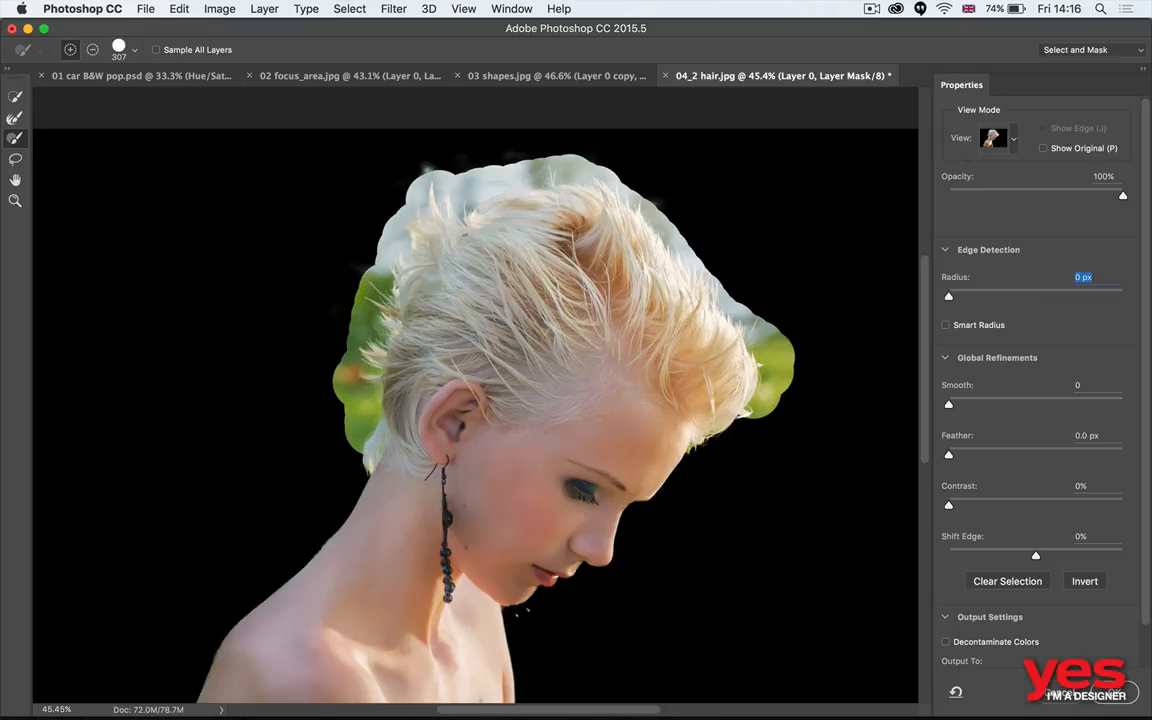
# - Refine the painted band along the back of the head with the Refine Edge Brush at size 473, subtracting one patch
pyautogui.click(15, 118)
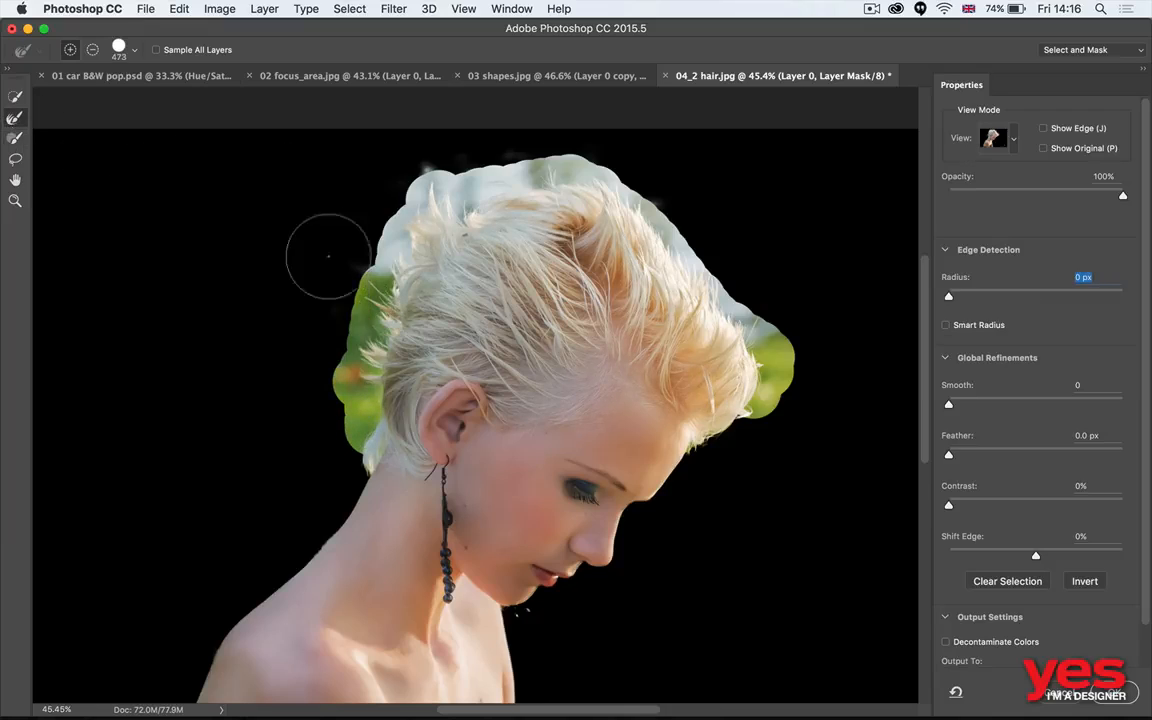
pyautogui.click(349, 403)
pyautogui.moveTo(349, 403)
pyautogui.mouseDown()
pyautogui.moveTo(347, 348)
pyautogui.moveTo(336, 357)
pyautogui.moveTo(333, 340)
pyautogui.moveTo(337, 297)
pyautogui.moveTo(330, 315)
pyautogui.moveTo(356, 279)
pyautogui.moveTo(354, 312)
pyautogui.moveTo(350, 273)
pyautogui.moveTo(363, 251)
pyautogui.moveTo(342, 260)
pyautogui.moveTo(401, 196)
pyautogui.moveTo(438, 180)
pyautogui.moveTo(383, 212)
pyautogui.moveTo(410, 188)
pyautogui.moveTo(402, 203)
pyautogui.moveTo(504, 157)
pyautogui.mouseUp()
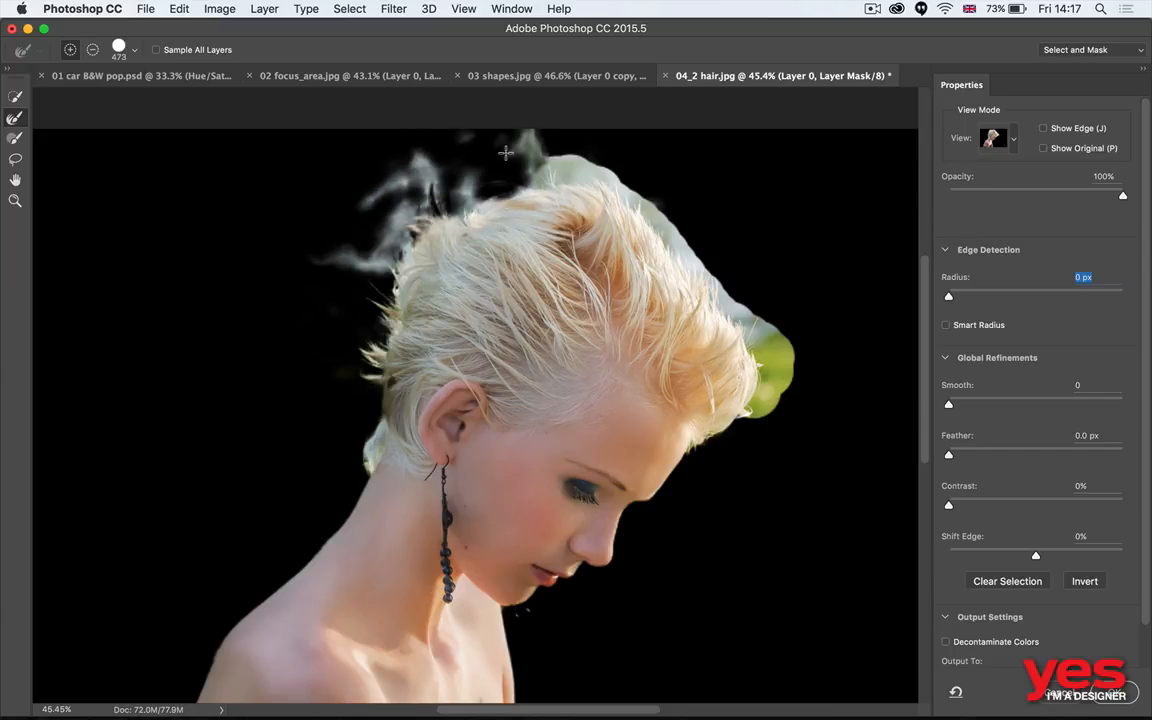
pyautogui.moveTo(378, 248)
pyautogui.mouseDown()
pyautogui.moveTo(352, 222)
pyautogui.moveTo(400, 264)
pyautogui.mouseUp()
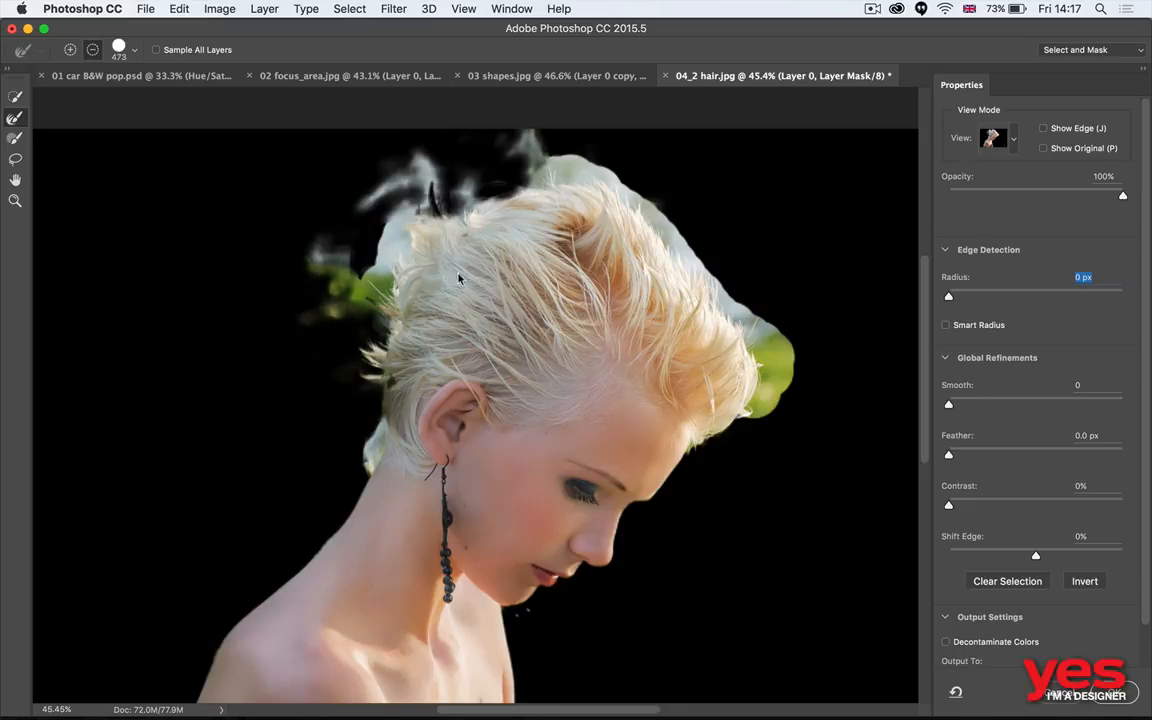
# - Refine the remaining hair outline with the Refine Edge Brush at size 339 and output the result as a new masked layer
pyautogui.keyDown('ctrl'); pyautogui.keyDown('alt'); pyautogui.moveTo(493, 287); pyautogui.dragTo(467, 291); pyautogui.keyUp('alt'); pyautogui.keyUp('ctrl')
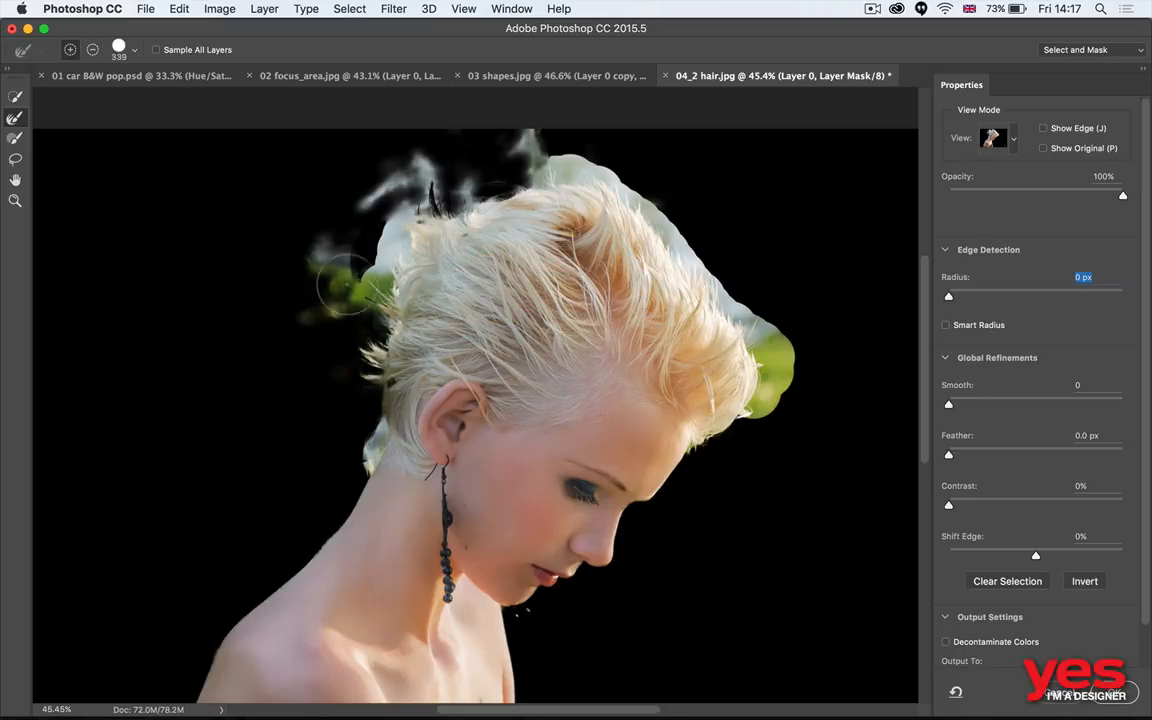
pyautogui.moveTo(315, 257)
pyautogui.mouseDown()
pyautogui.moveTo(345, 266)
pyautogui.moveTo(338, 241)
pyautogui.moveTo(394, 223)
pyautogui.mouseUp()
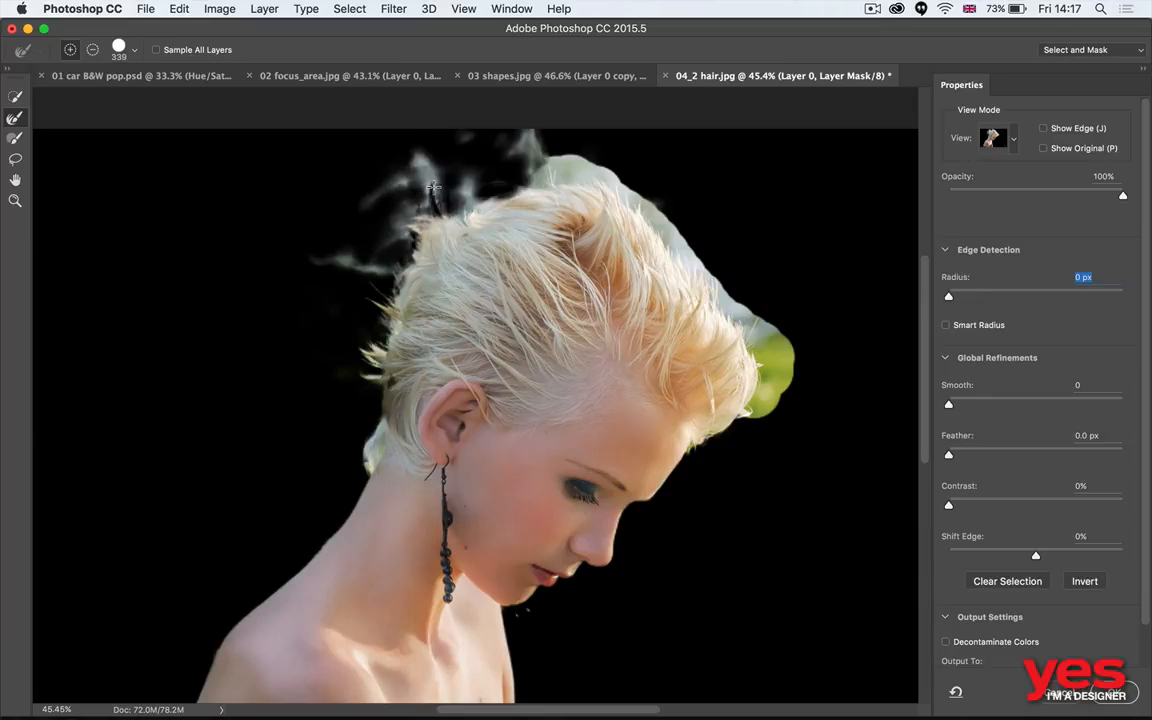
pyautogui.moveTo(515, 168)
pyautogui.mouseDown()
pyautogui.moveTo(605, 210)
pyautogui.moveTo(585, 185)
pyautogui.moveTo(665, 218)
pyautogui.moveTo(782, 383)
pyautogui.moveTo(761, 412)
pyautogui.mouseUp()
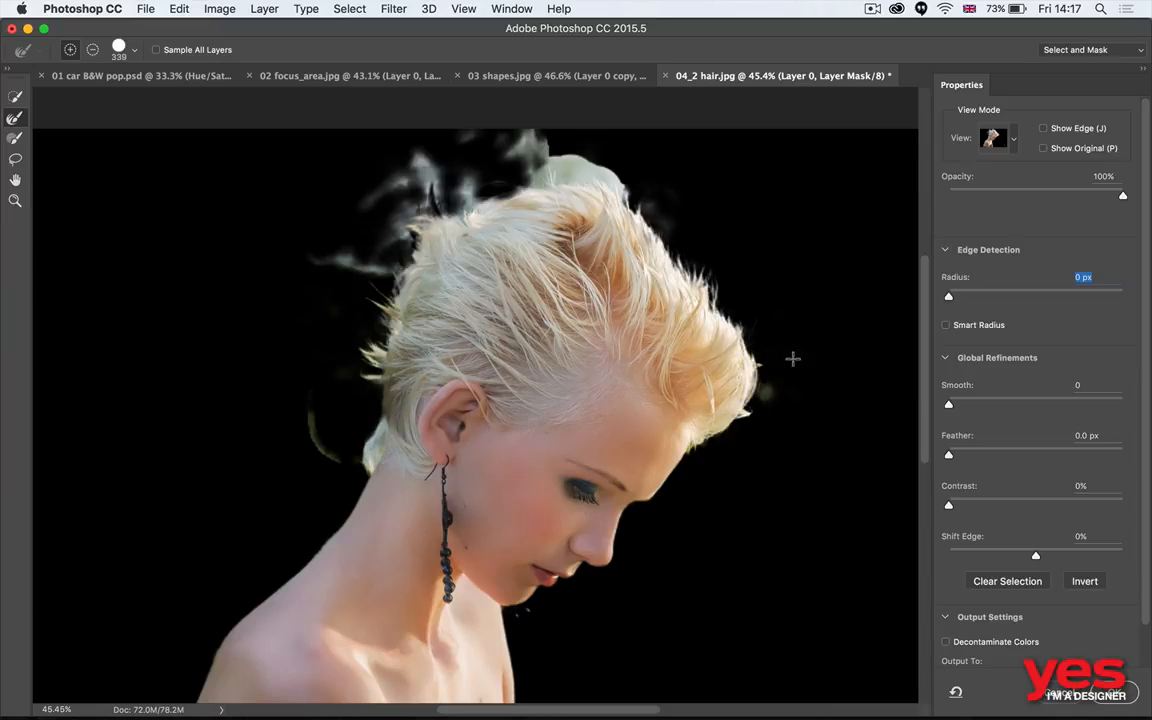
pyautogui.click(619, 190)
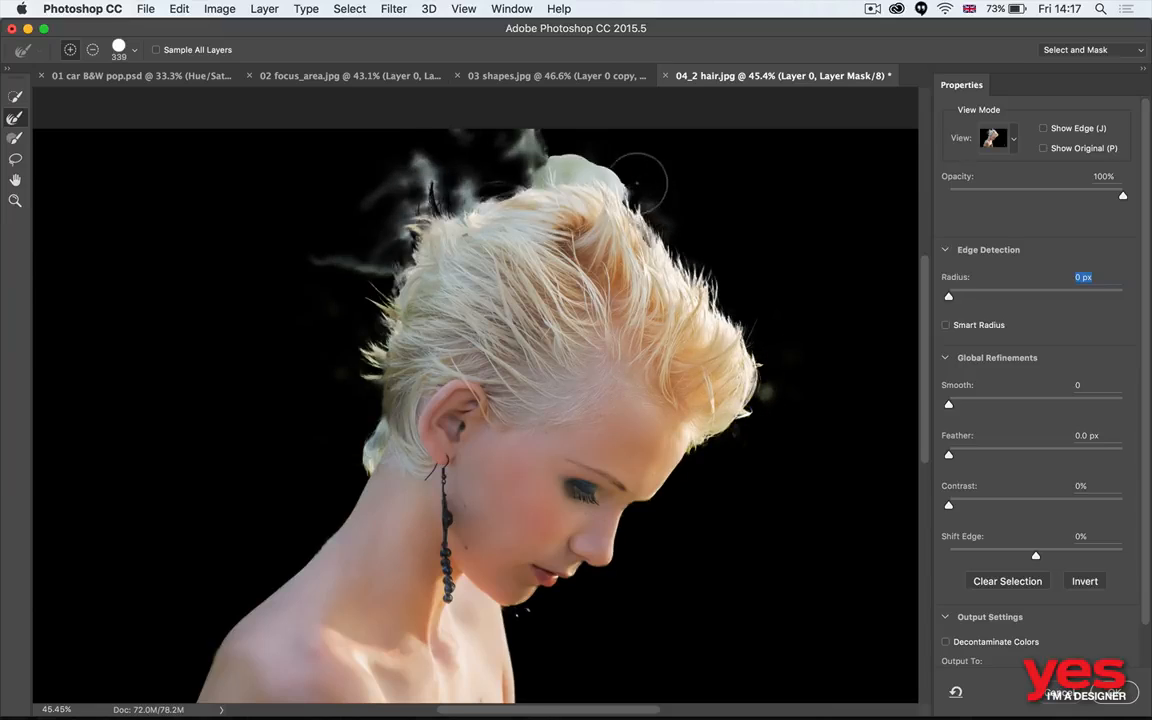
pyautogui.moveTo(612, 174)
pyautogui.mouseDown()
pyautogui.moveTo(527, 159)
pyautogui.moveTo(427, 170)
pyautogui.mouseUp()
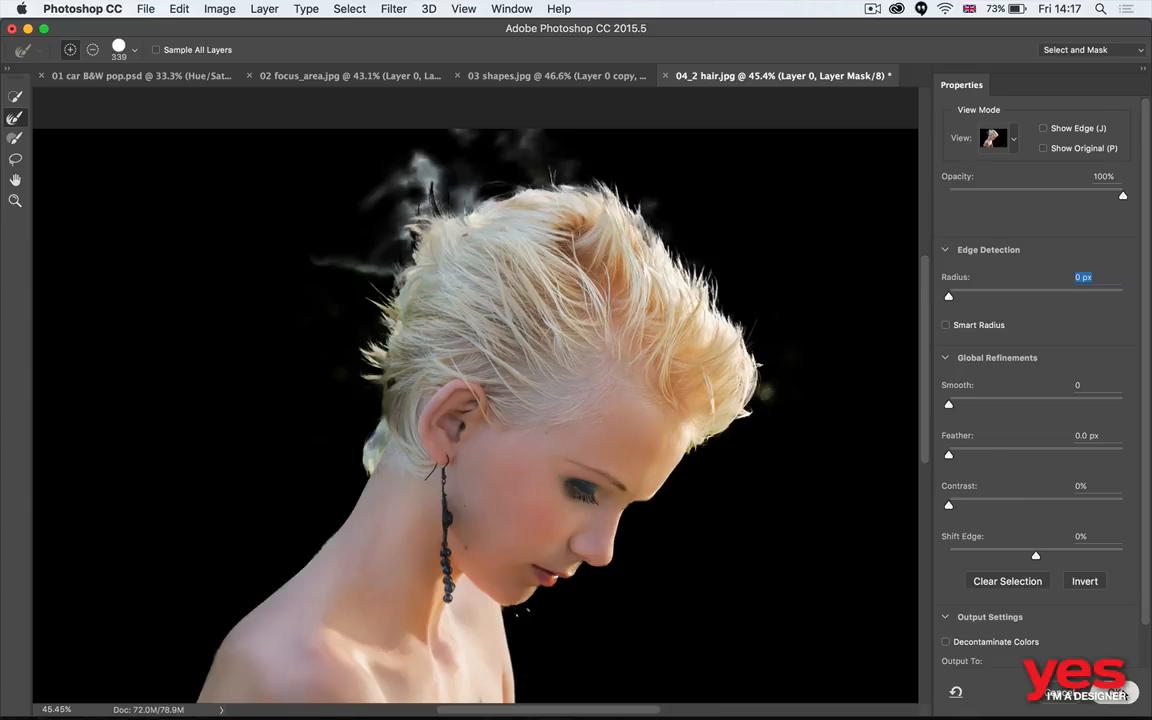
pyautogui.click(1115, 692)
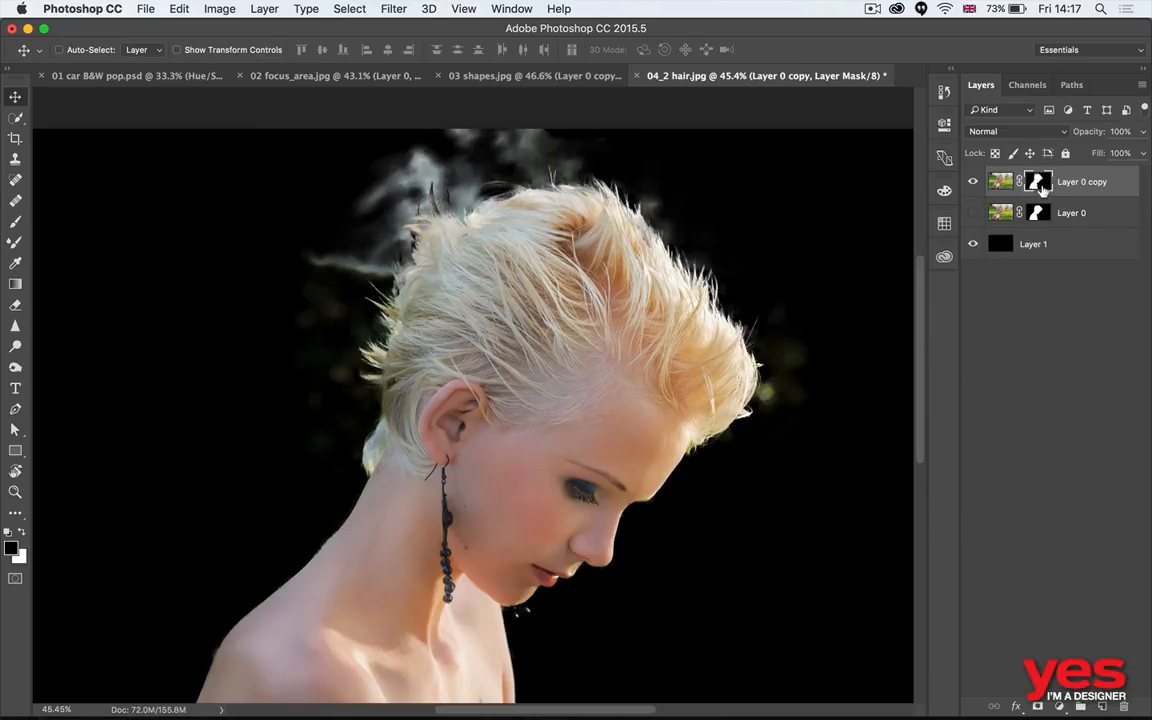
# - Display Layer 0 copy's mask on its own, magnified at the hair on the back of the head
pyautogui.keyDown('alt'); pyautogui.click(1038, 184); pyautogui.keyUp('alt')
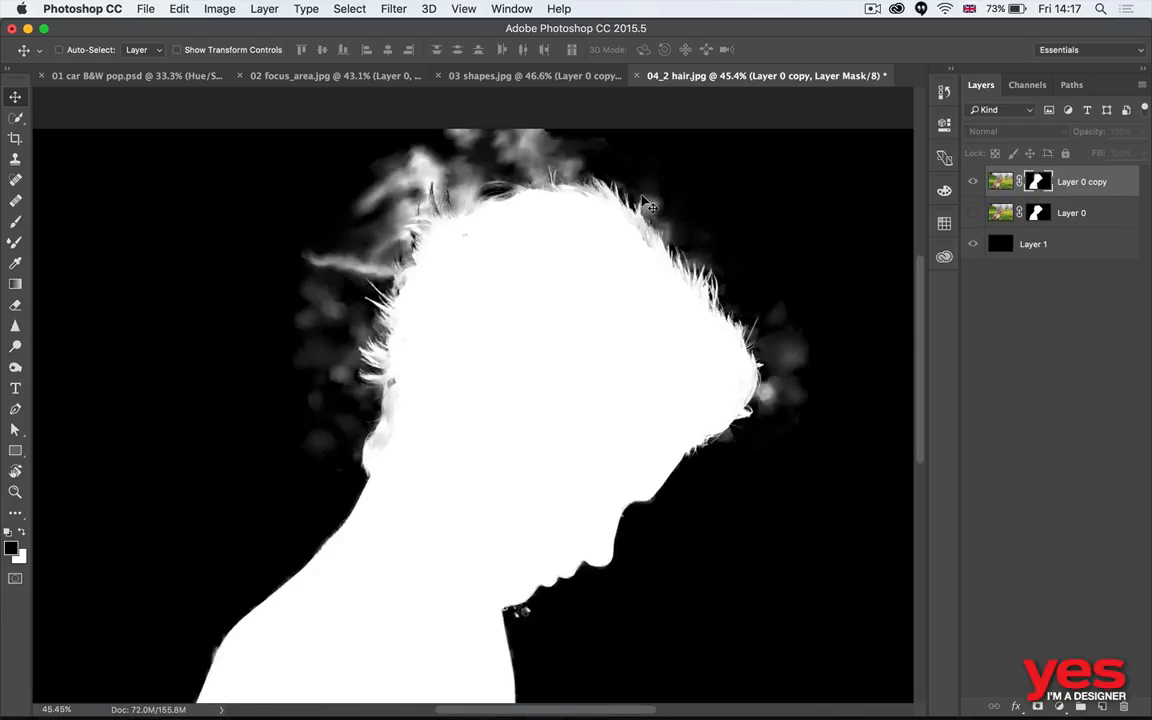
pyautogui.press('z')
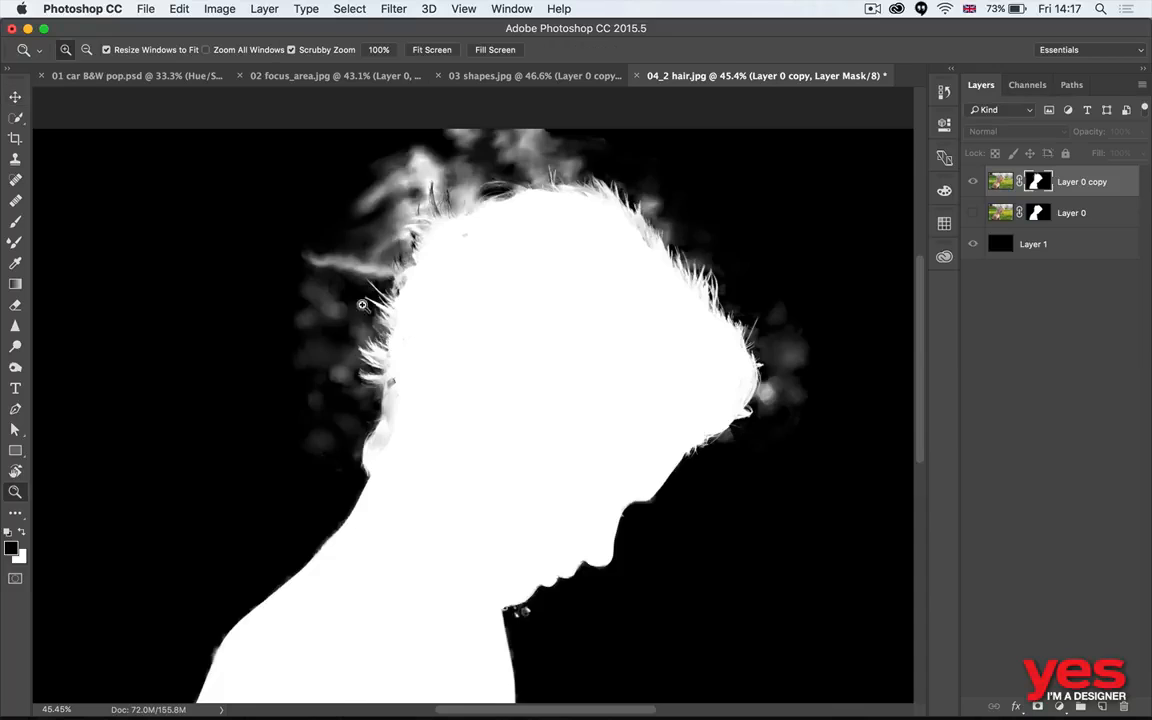
pyautogui.moveTo(411, 308); pyautogui.dragTo(524, 290)
pyautogui.press('v')
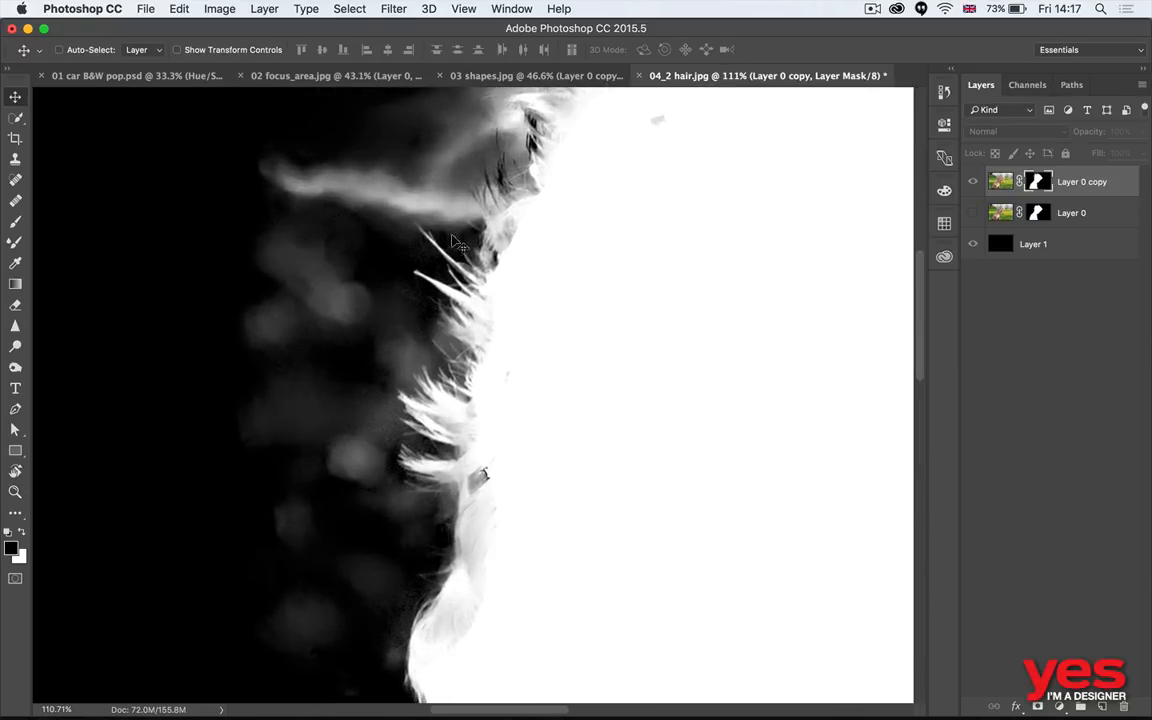
pyautogui.keyDown('alt'); pyautogui.click(1037, 182); pyautogui.keyUp('alt')
pyautogui.keyDown('alt'); pyautogui.click(1041, 183); pyautogui.keyUp('alt')
# - Darken the grey haze behind the head in the mask to black with the Burn tool at size 573, range Shadows
pyautogui.press('o')
pyautogui.moveTo(291, 418)
pyautogui.mouseDown()
pyautogui.moveTo(373, 413)
pyautogui.moveTo(366, 396)
pyautogui.mouseUp()
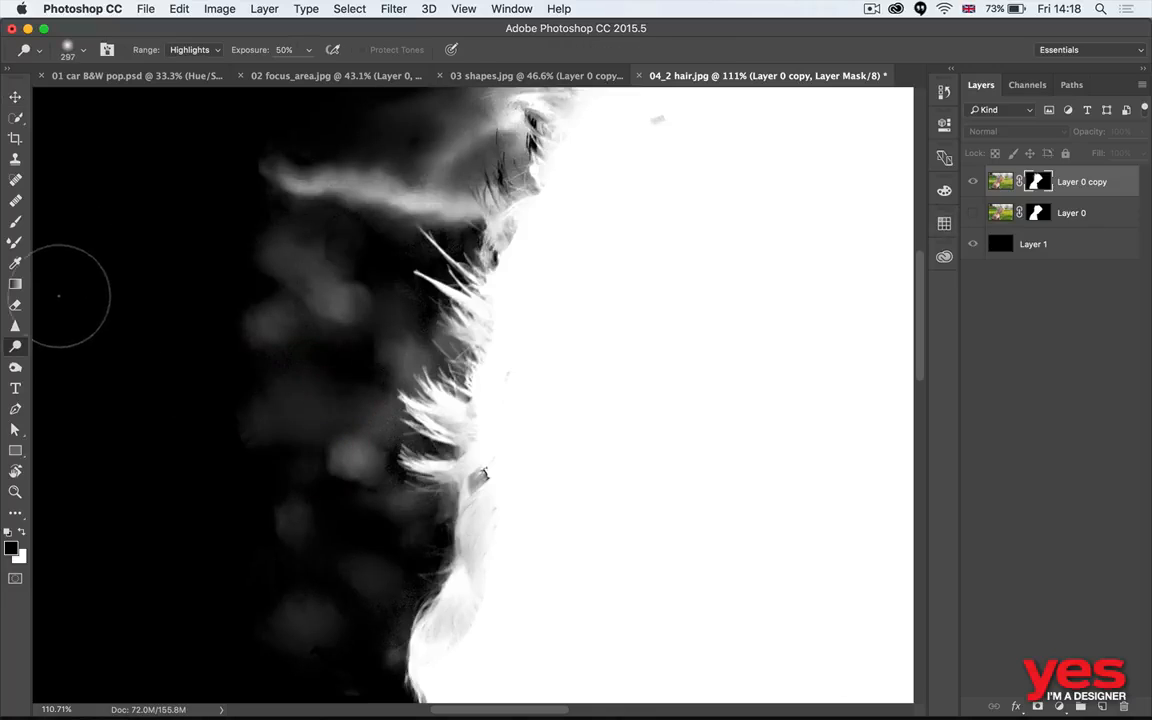
pyautogui.click(15, 370)
pyautogui.click(17, 348)
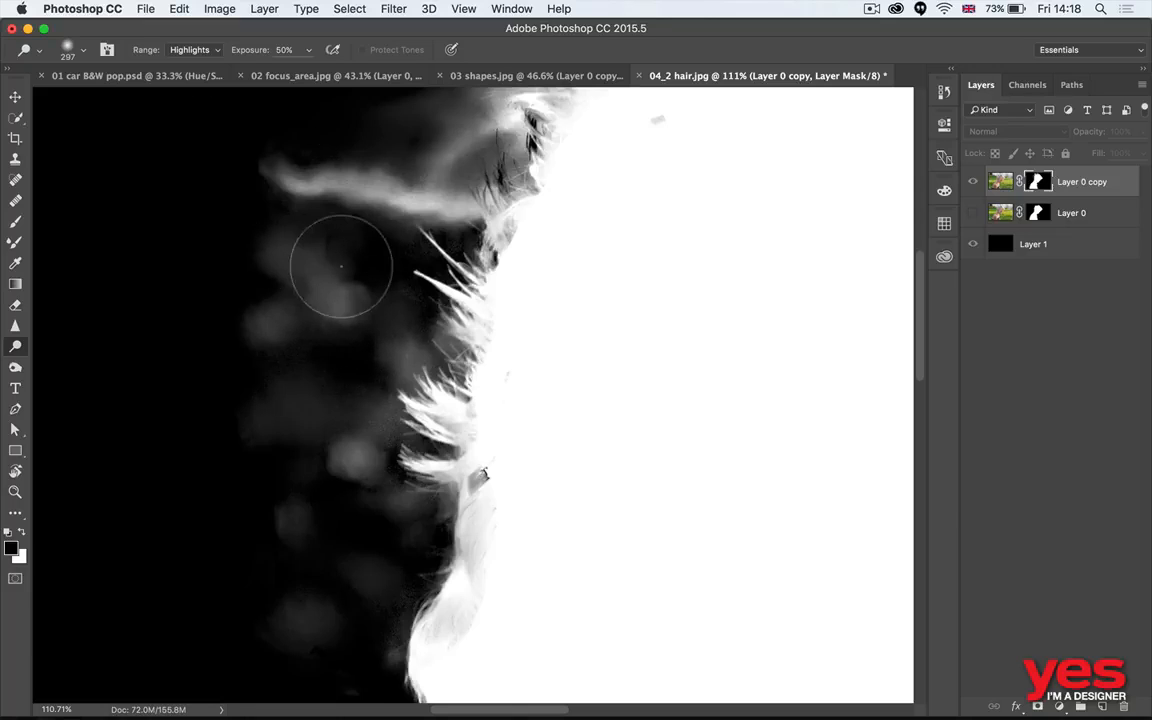
pyautogui.hotkey('shift', 'o')
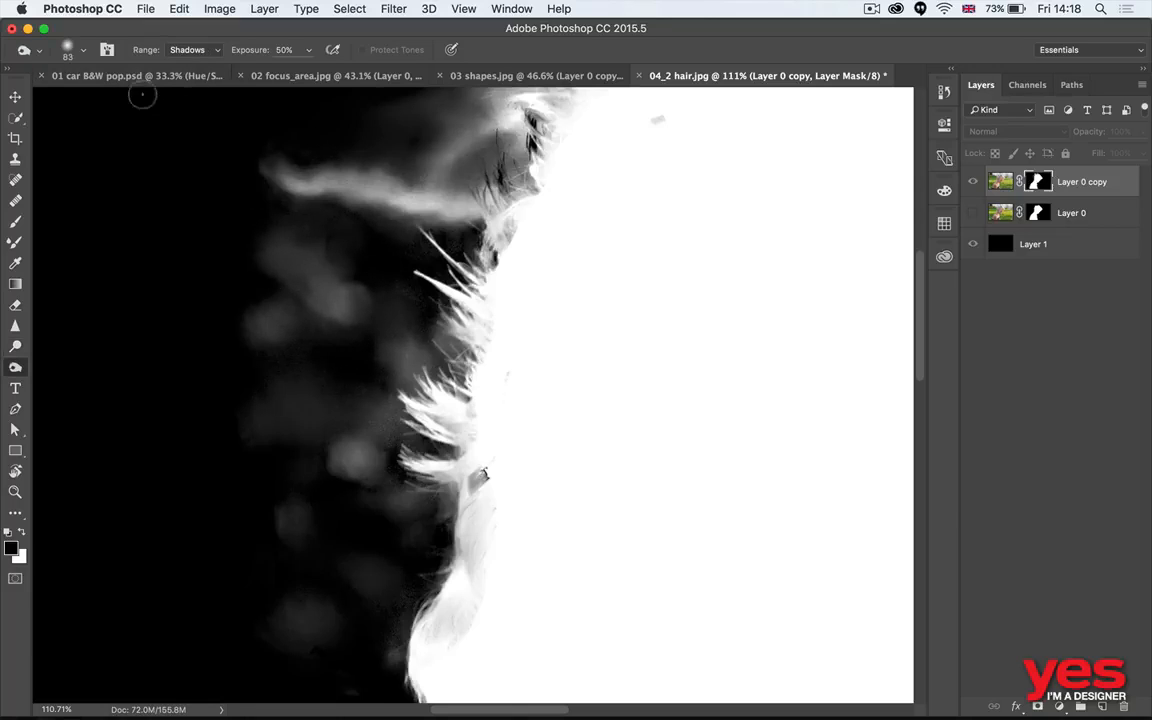
pyautogui.click(196, 50)
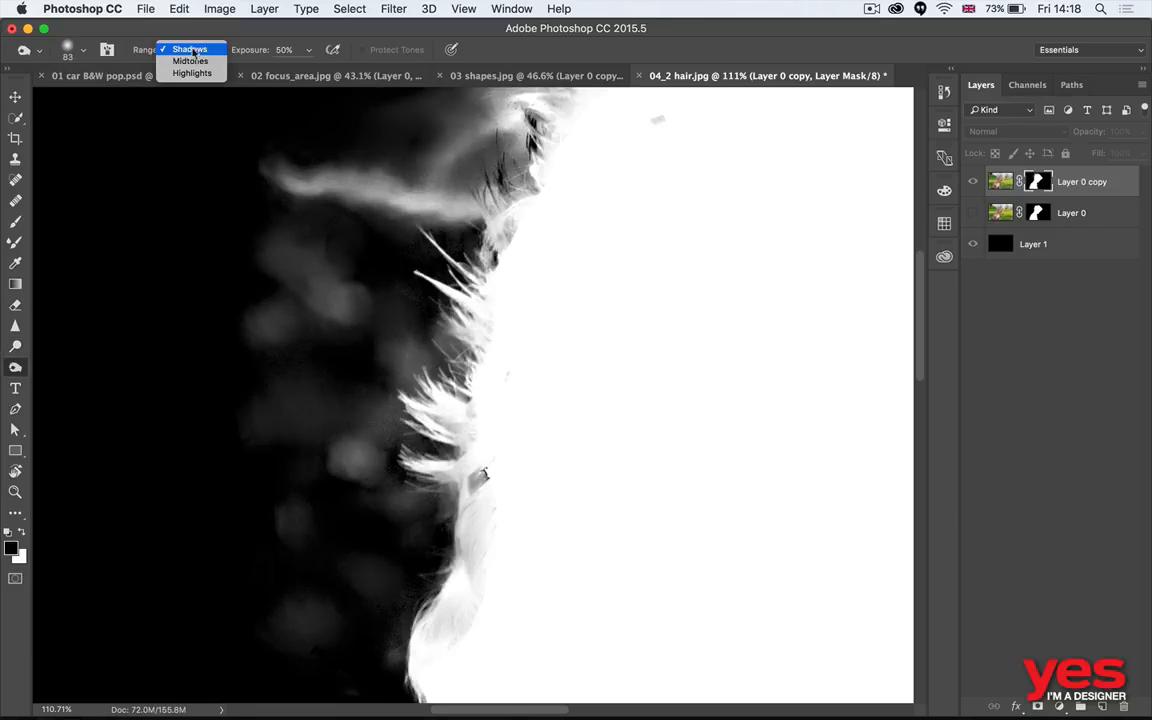
pyautogui.click(222, 48)
pyautogui.moveTo(369, 290)
pyautogui.mouseDown()
pyautogui.moveTo(525, 287)
pyautogui.moveTo(591, 272)
pyautogui.moveTo(516, 270)
pyautogui.mouseUp()
pyautogui.moveTo(335, 272)
pyautogui.mouseDown()
pyautogui.moveTo(271, 295)
pyautogui.moveTo(278, 323)
pyautogui.moveTo(335, 302)
pyautogui.mouseUp()
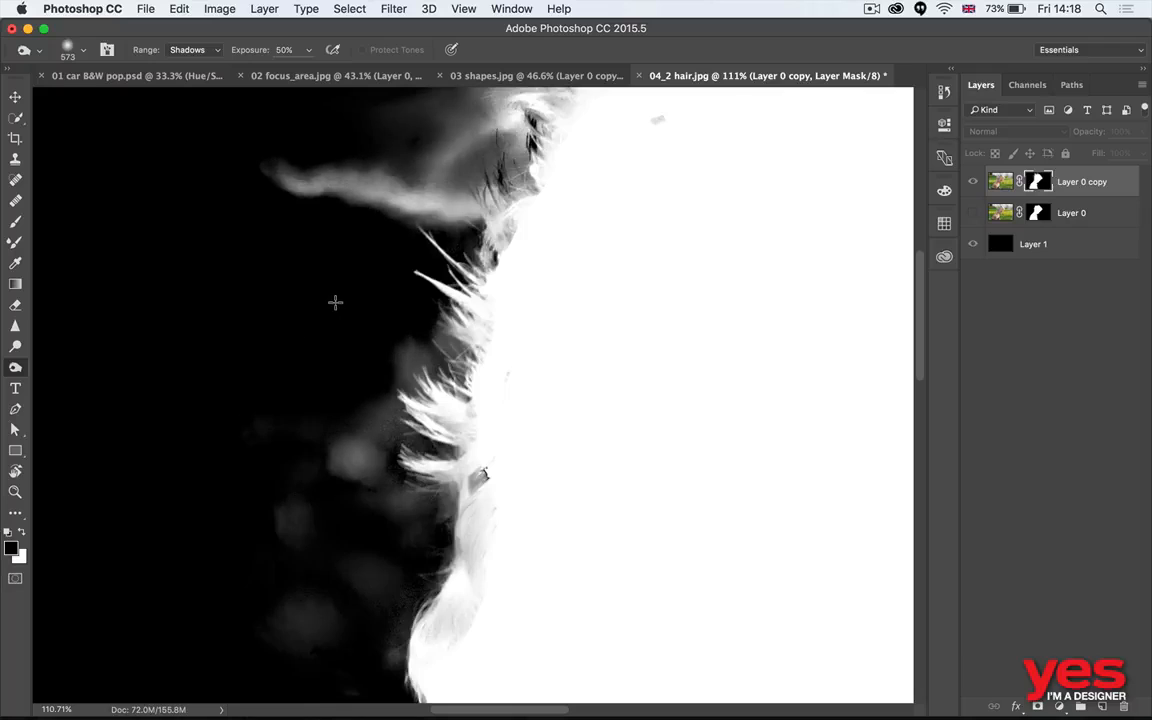
pyautogui.moveTo(392, 332)
pyautogui.mouseDown()
pyautogui.moveTo(355, 368)
pyautogui.moveTo(312, 445)
pyautogui.moveTo(347, 443)
pyautogui.moveTo(360, 459)
pyautogui.moveTo(366, 521)
pyautogui.moveTo(346, 523)
pyautogui.moveTo(314, 559)
pyautogui.moveTo(300, 611)
pyautogui.mouseUp()
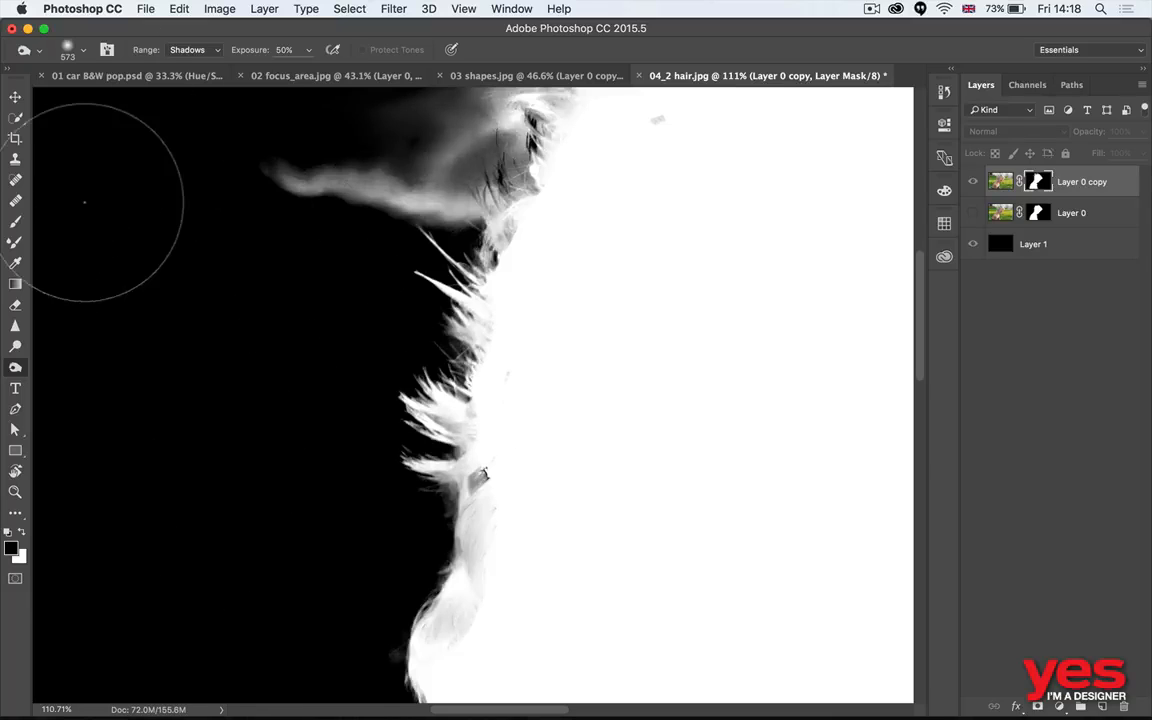
# - Whiten the grey hair edge along the back of the head in the mask with the Dodge tool, range Highlights, size 297
pyautogui.hotkey('shift', 'o')
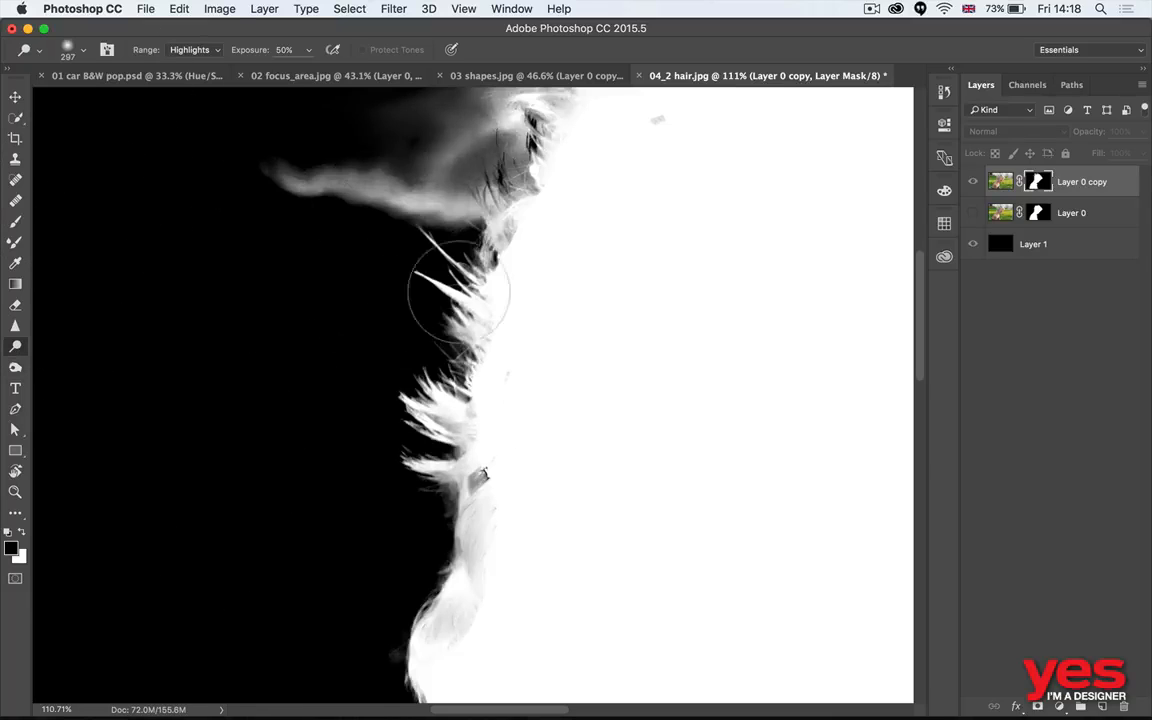
pyautogui.click(190, 50)
pyautogui.click(188, 50)
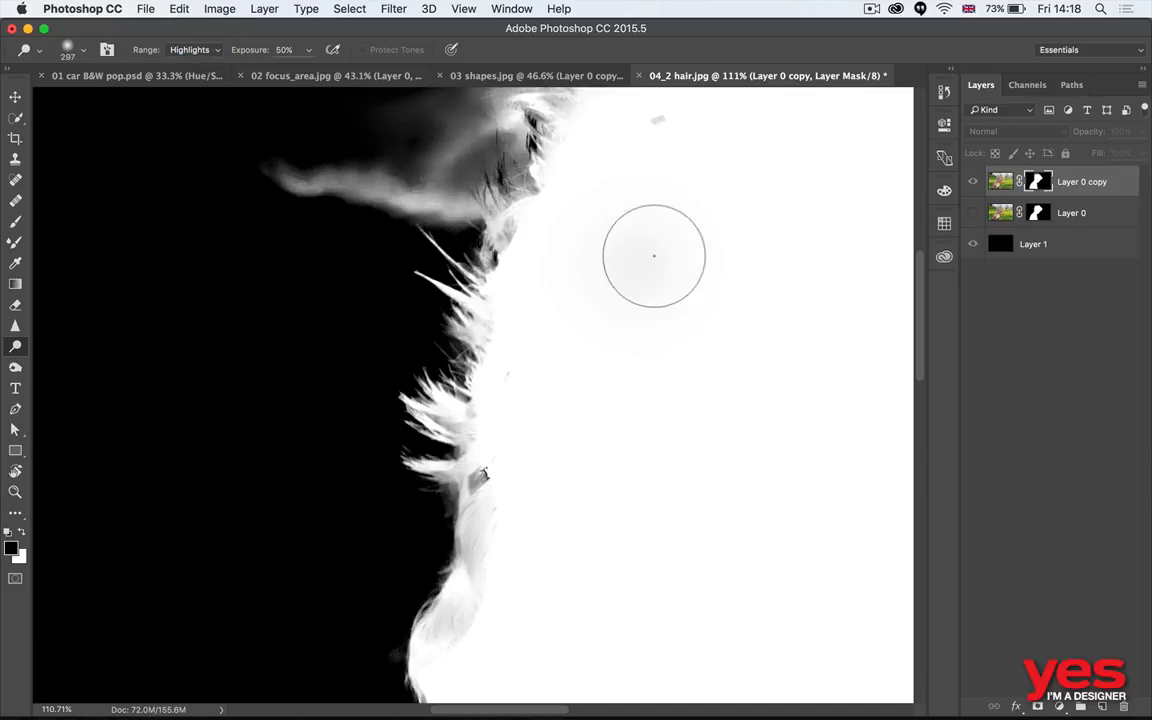
pyautogui.moveTo(445, 243); pyautogui.dragTo(409, 349)
pyautogui.press('super+z')
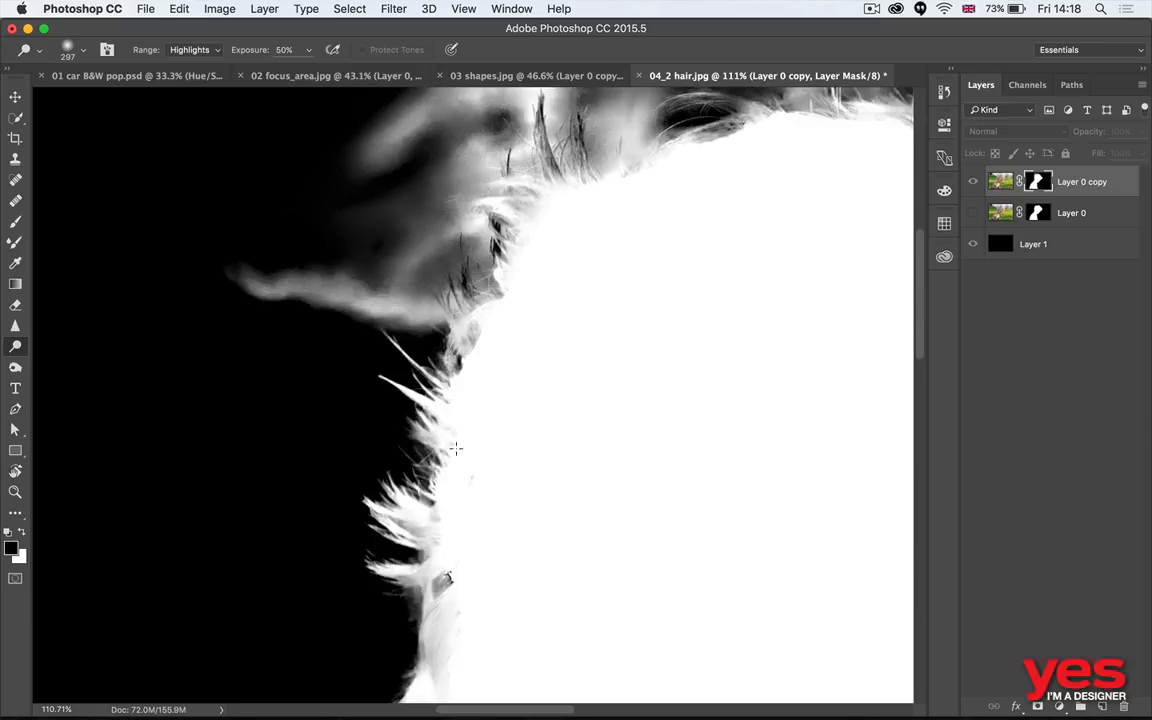
pyautogui.moveTo(538, 494); pyautogui.dragTo(529, 268)
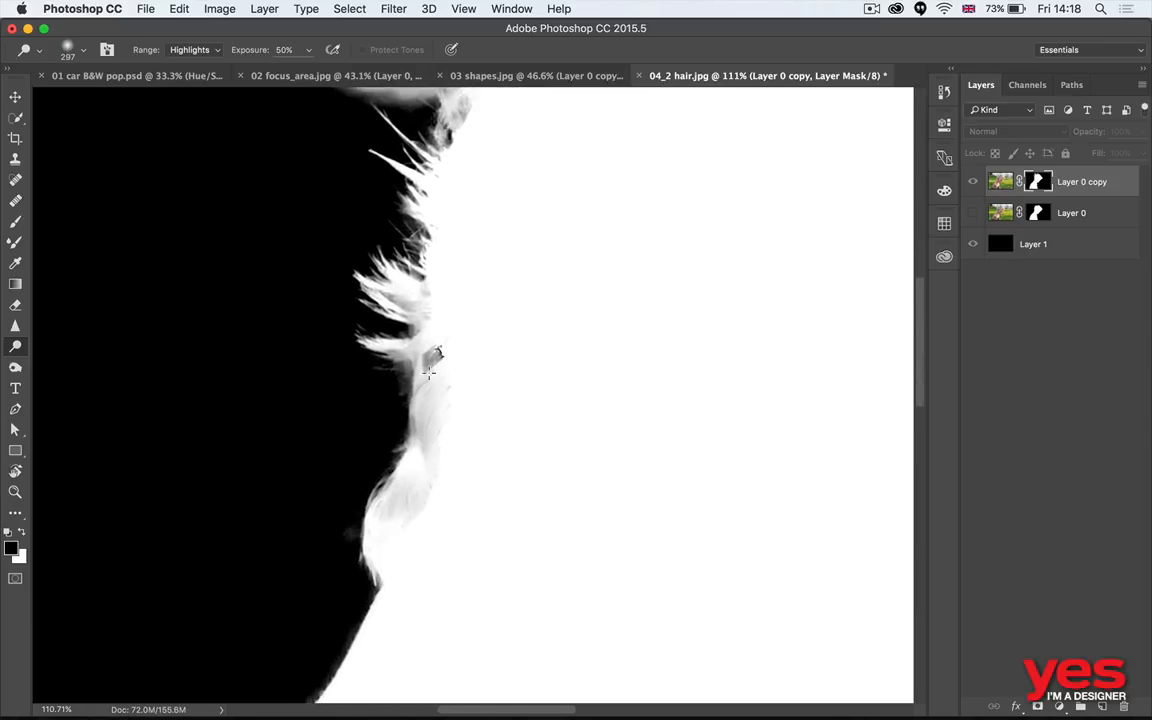
pyautogui.moveTo(412, 301)
pyautogui.mouseDown()
pyautogui.moveTo(429, 378)
pyautogui.moveTo(386, 507)
pyautogui.mouseUp()
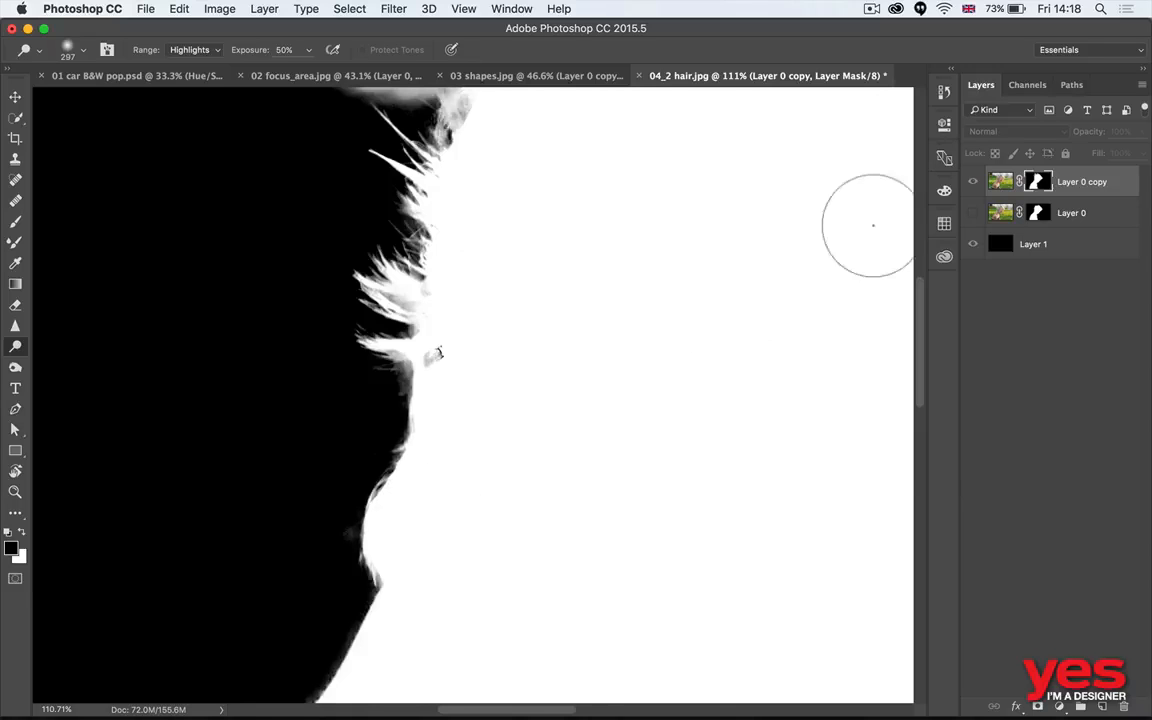
# - Return to the image view and burn away the haze along the front hair edge in the mask, range Shadows, size 573
pyautogui.keyDown('alt'); pyautogui.click(1038, 182); pyautogui.keyUp('alt')
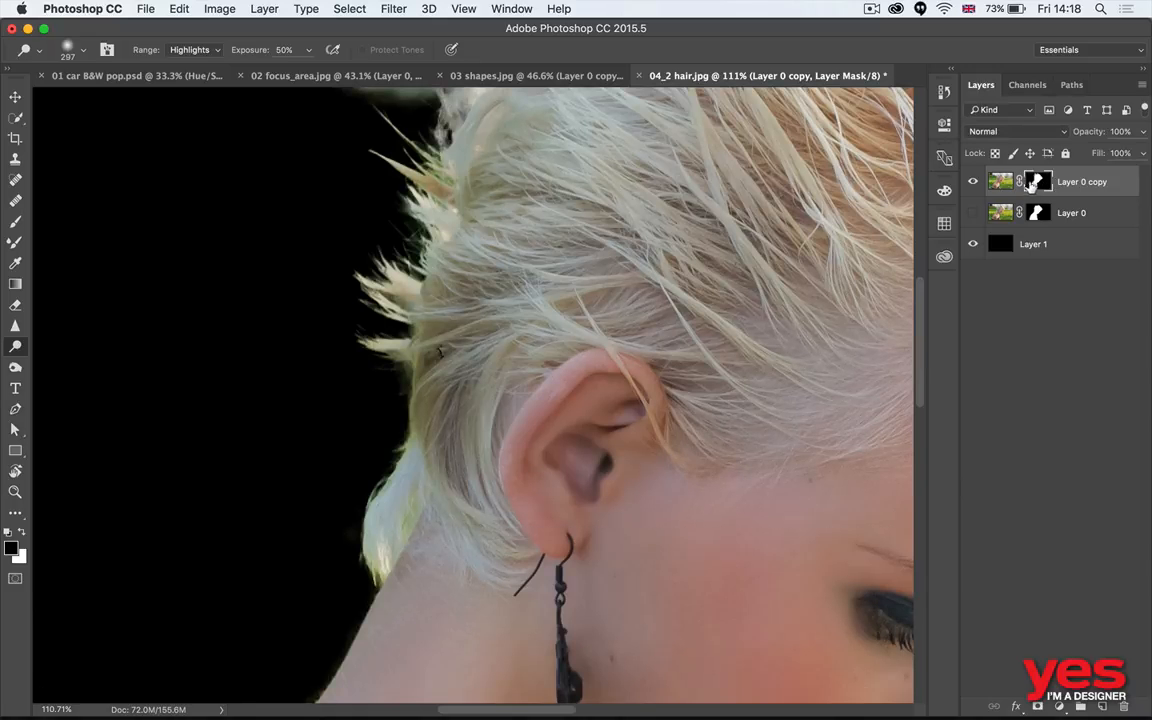
pyautogui.moveTo(563, 198); pyautogui.dragTo(543, 455)
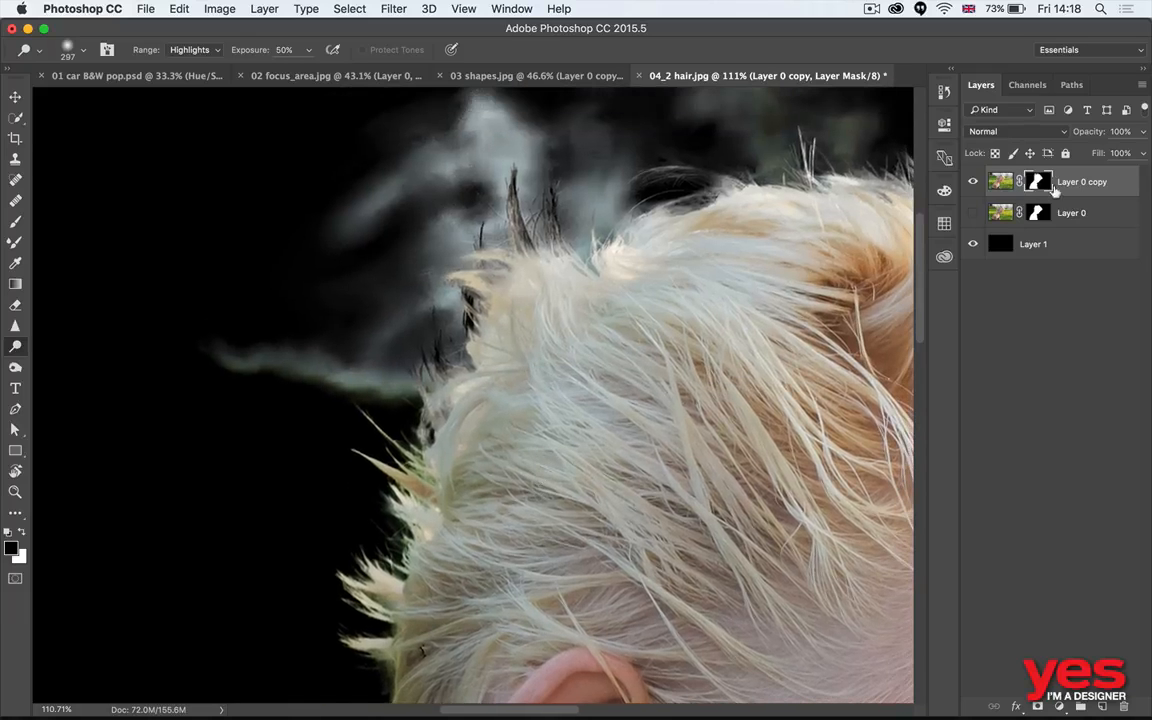
pyautogui.moveTo(442, 314); pyautogui.dragTo(249, 339)
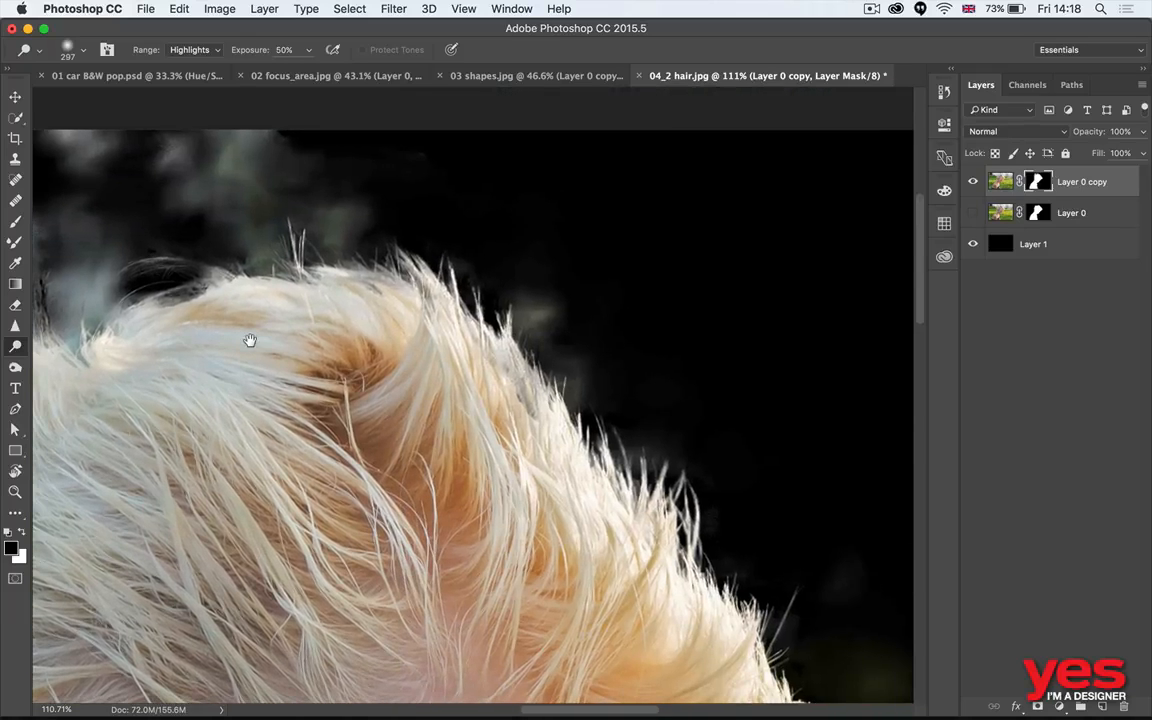
pyautogui.moveTo(586, 321)
pyautogui.mouseDown()
pyautogui.moveTo(558, 267)
pyautogui.moveTo(531, 255)
pyautogui.mouseUp()
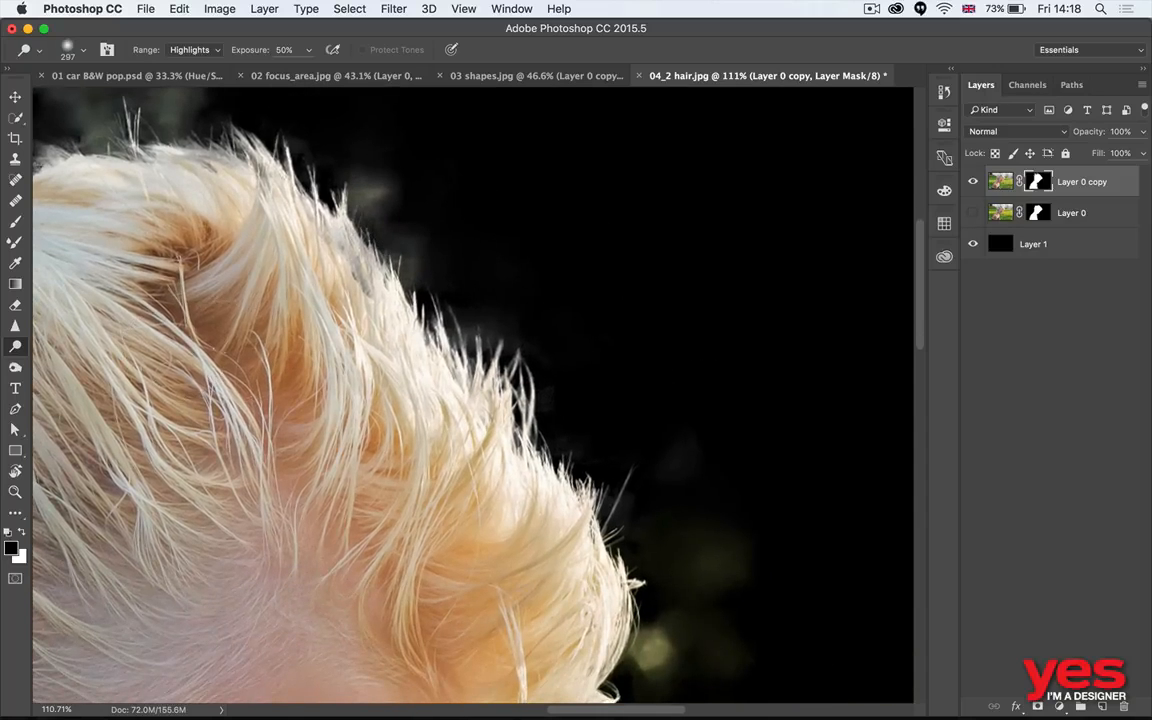
pyautogui.click(15, 367)
pyautogui.moveTo(394, 232)
pyautogui.mouseDown()
pyautogui.moveTo(376, 194)
pyautogui.moveTo(383, 222)
pyautogui.moveTo(368, 236)
pyautogui.moveTo(391, 204)
pyautogui.moveTo(503, 320)
pyautogui.mouseUp()
pyautogui.moveTo(632, 462)
pyautogui.mouseDown()
pyautogui.moveTo(702, 581)
pyautogui.moveTo(636, 528)
pyautogui.moveTo(611, 217)
pyautogui.mouseUp()
pyautogui.moveTo(650, 385)
pyautogui.mouseDown()
pyautogui.moveTo(671, 452)
pyautogui.moveTo(620, 370)
pyautogui.mouseUp()
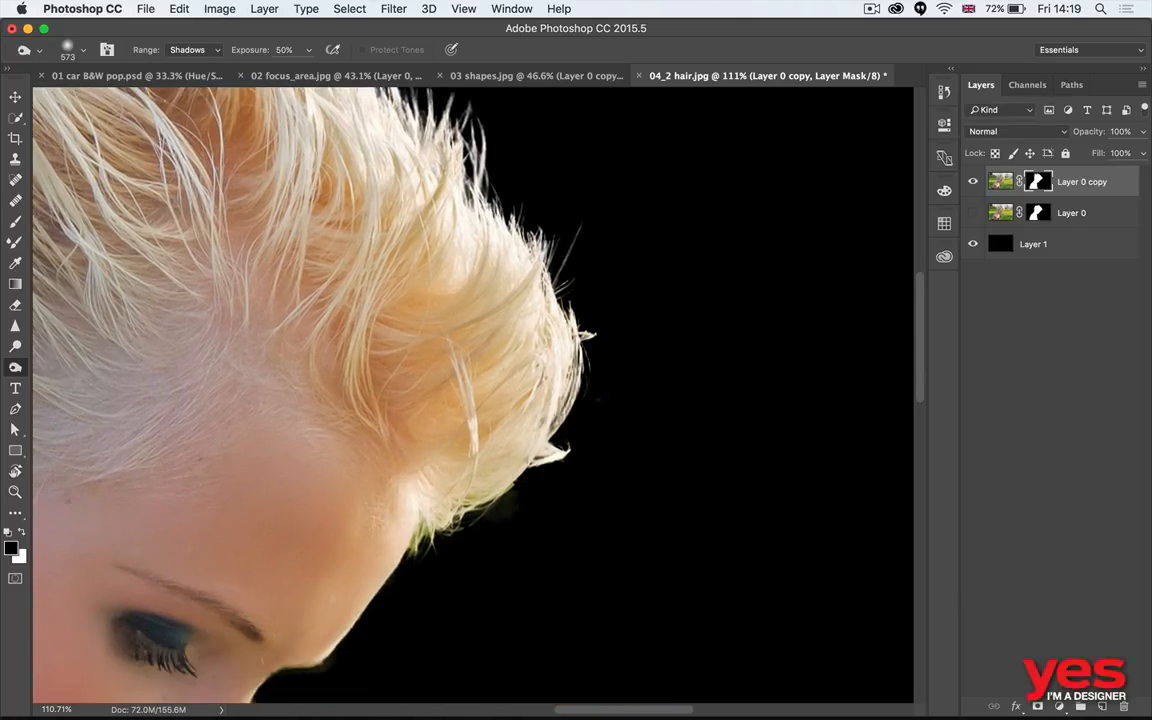
pyautogui.moveTo(493, 535); pyautogui.dragTo(497, 528)
# - Burn away the background haze above the top of the head in the layer mask
pyautogui.scroll(10, 466, 547)
pyautogui.hscroll(-3, 466, 547)
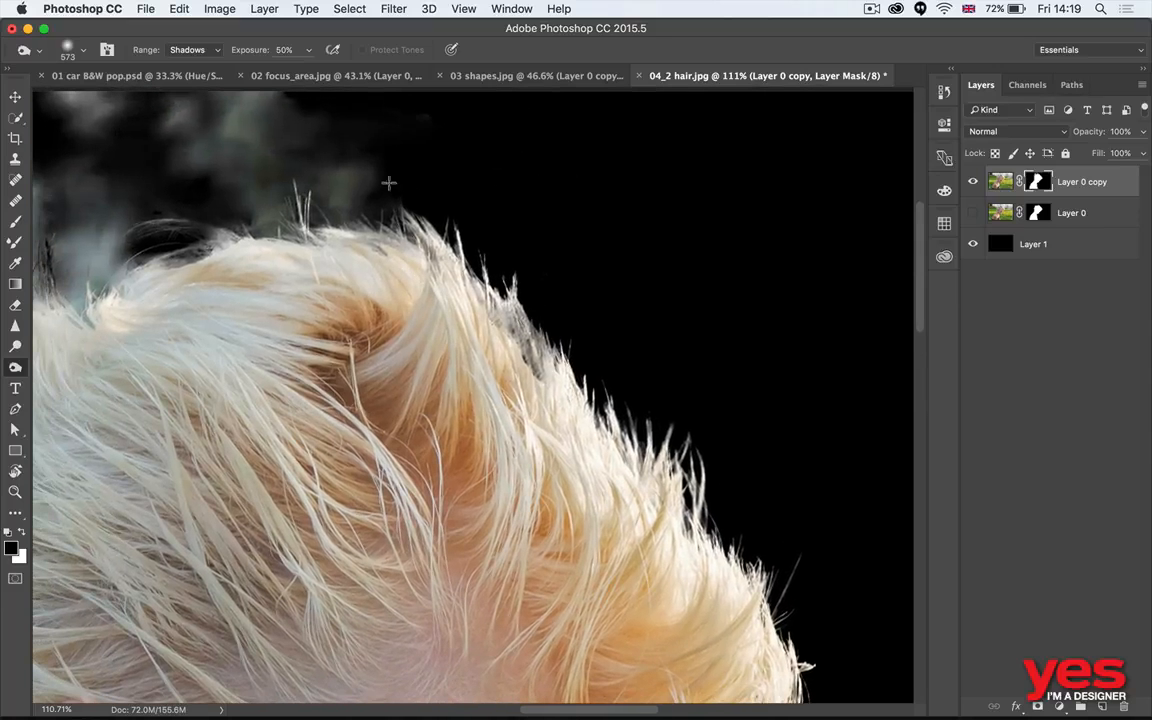
pyautogui.moveTo(389, 183)
pyautogui.mouseDown()
pyautogui.moveTo(314, 172)
pyautogui.moveTo(278, 185)
pyautogui.moveTo(500, 342)
pyautogui.mouseUp()
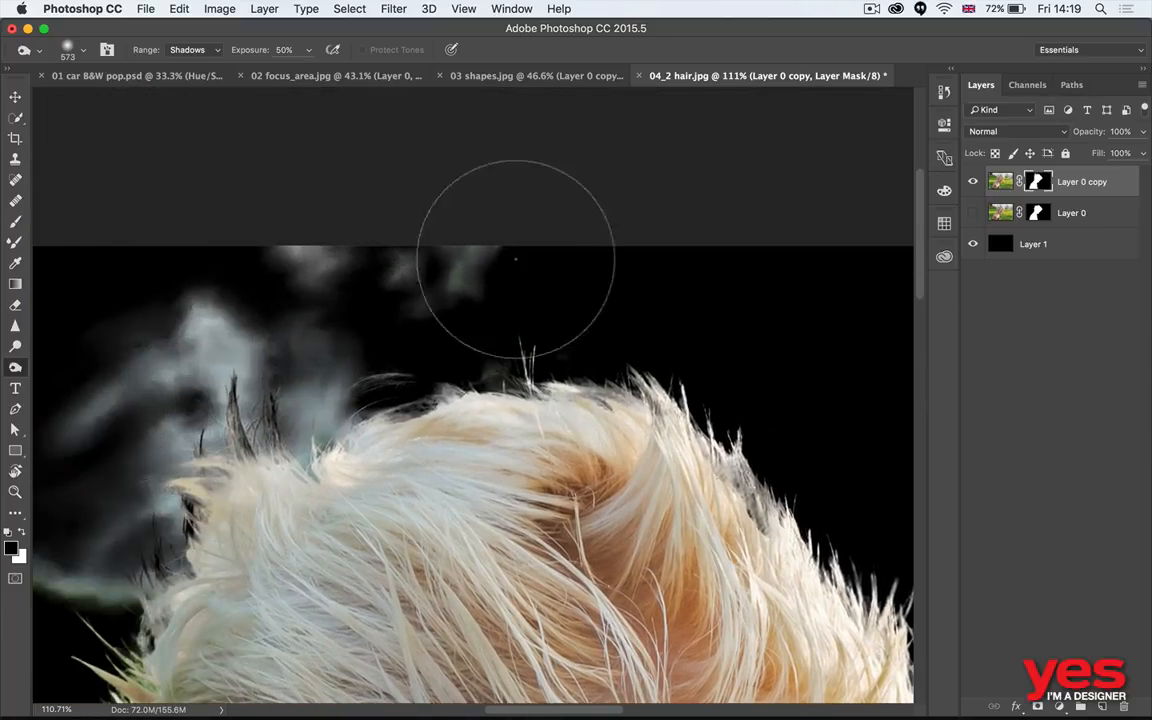
pyautogui.moveTo(383, 316)
pyautogui.mouseDown()
pyautogui.moveTo(311, 244)
pyautogui.moveTo(502, 240)
pyautogui.mouseUp()
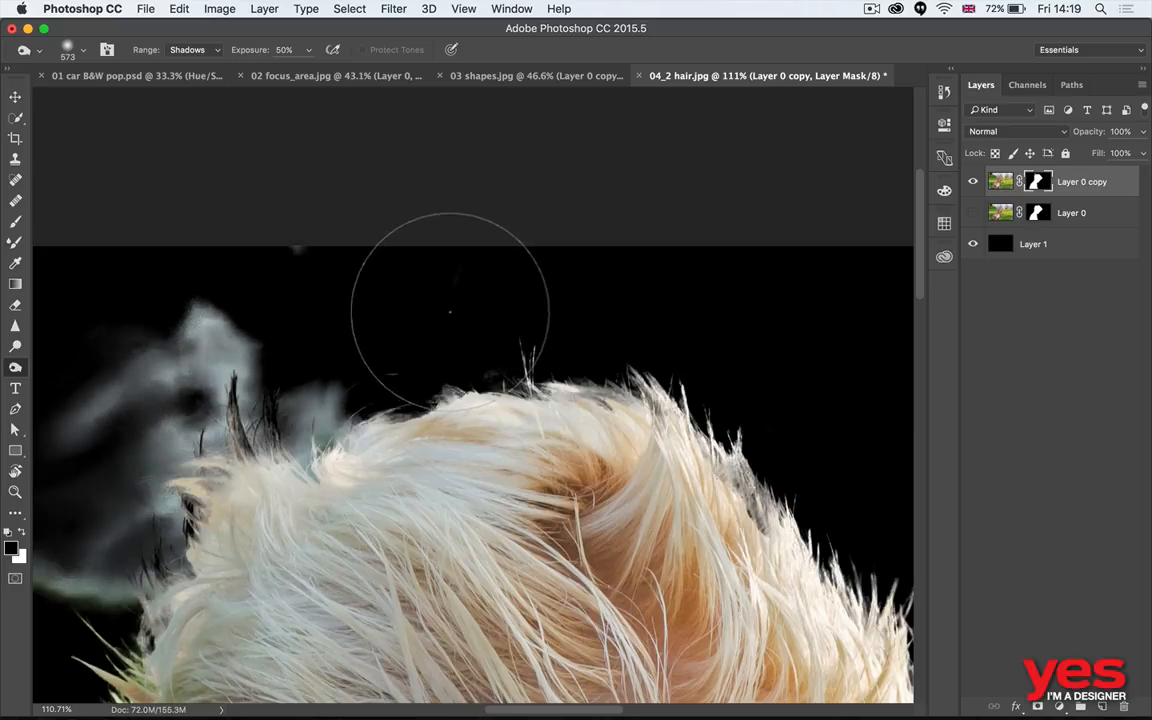
# - Restore the faded hair along the top front edge with the Dodge tool, range Highlights, and display Layer 0 copy's mask alone
pyautogui.press('o')
pyautogui.moveTo(655, 356); pyautogui.dragTo(382, 230)
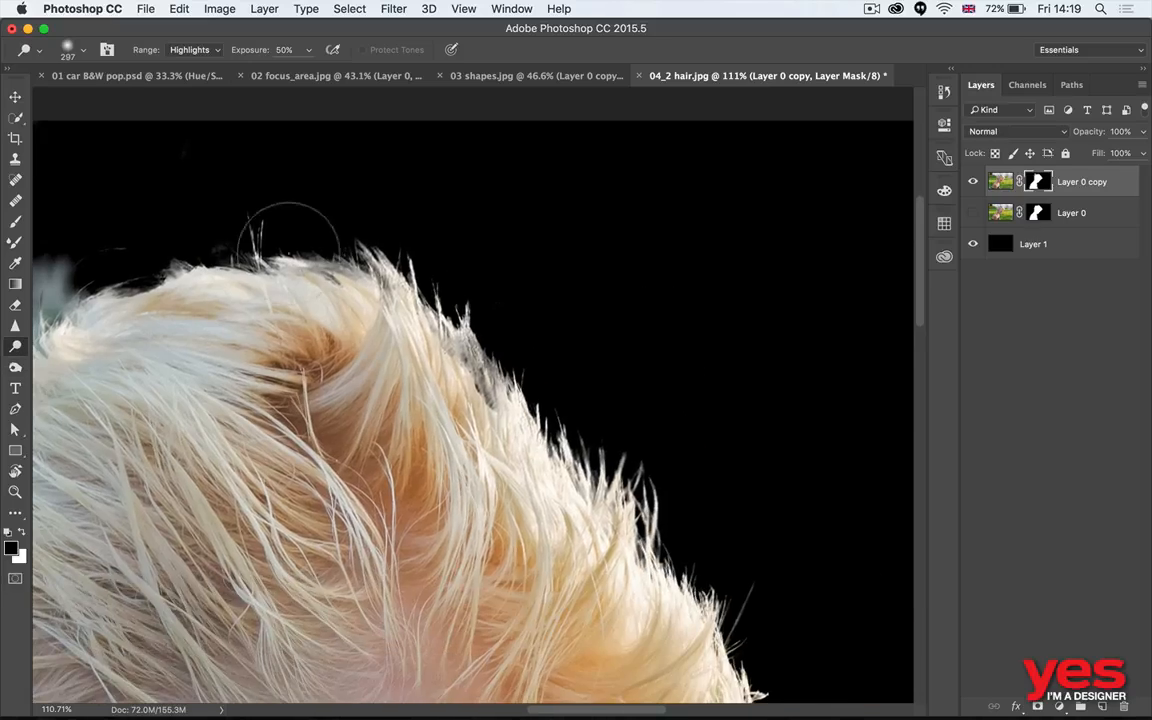
pyautogui.moveTo(288, 242)
pyautogui.mouseDown()
pyautogui.moveTo(397, 287)
pyautogui.moveTo(470, 366)
pyautogui.mouseUp()
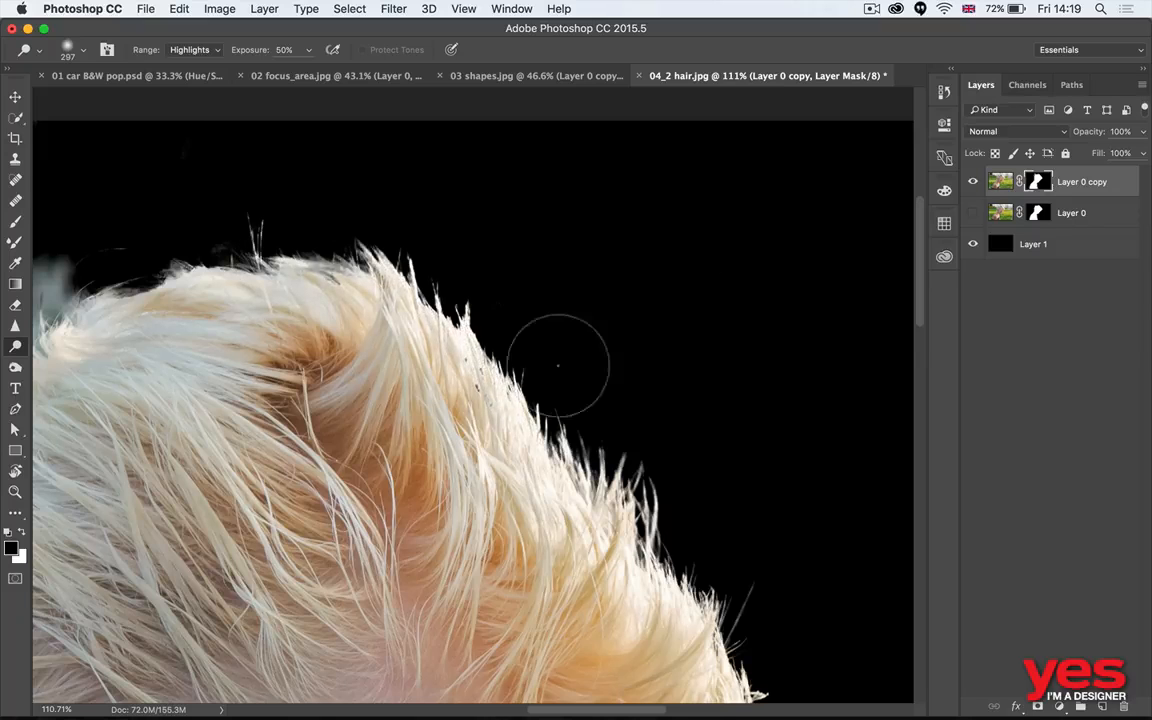
pyautogui.keyDown('alt'); pyautogui.click(1040, 182); pyautogui.keyUp('alt')
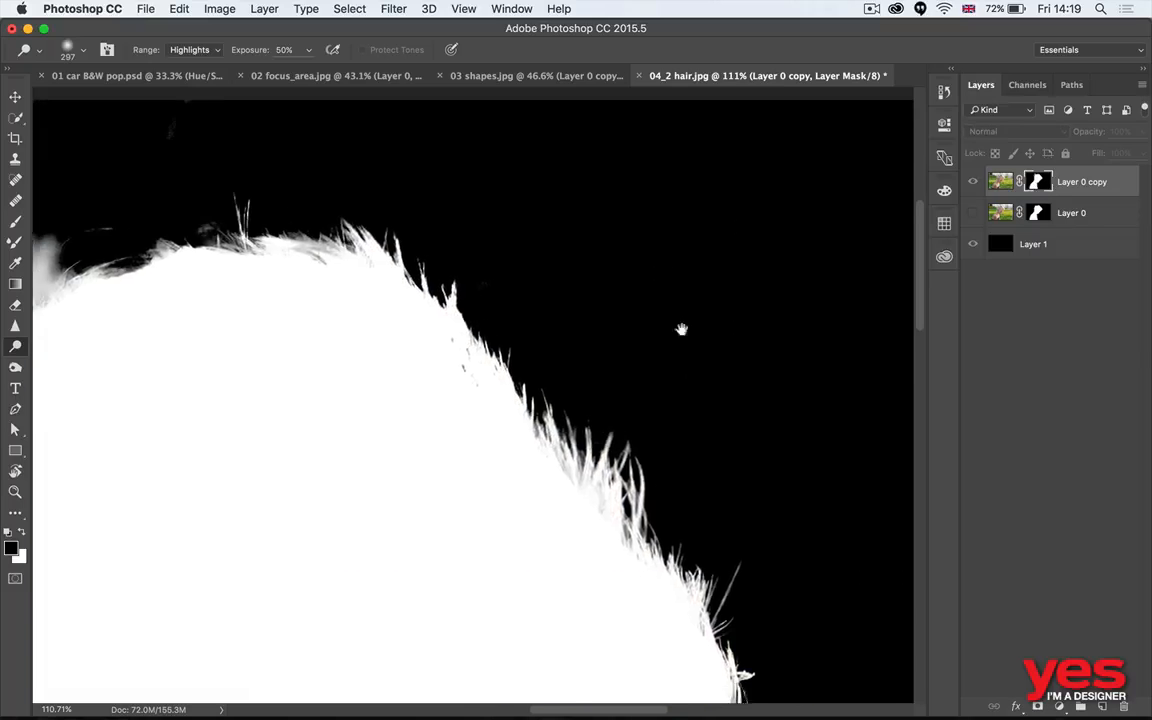
pyautogui.moveTo(681, 329); pyautogui.dragTo(655, 232)
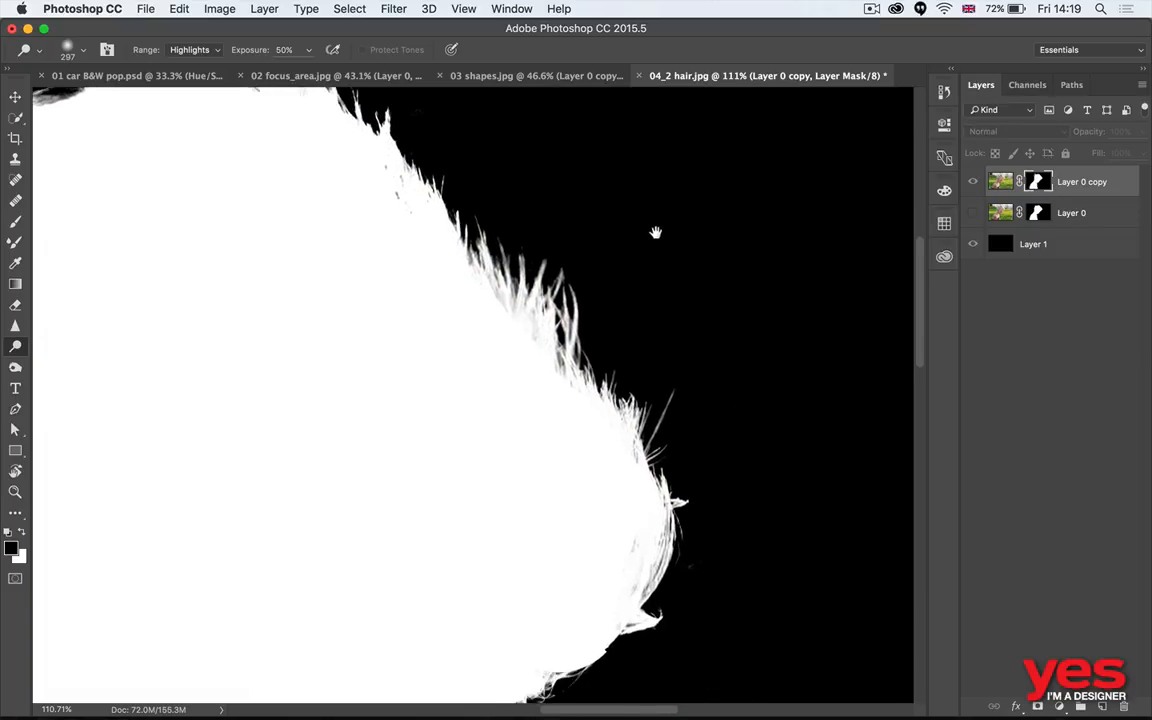
# - Return to the image view and examine the cut-out edges along the top hair, forehead, face and nape
pyautogui.keyDown('alt'); pyautogui.click(1037, 182); pyautogui.keyUp('alt')
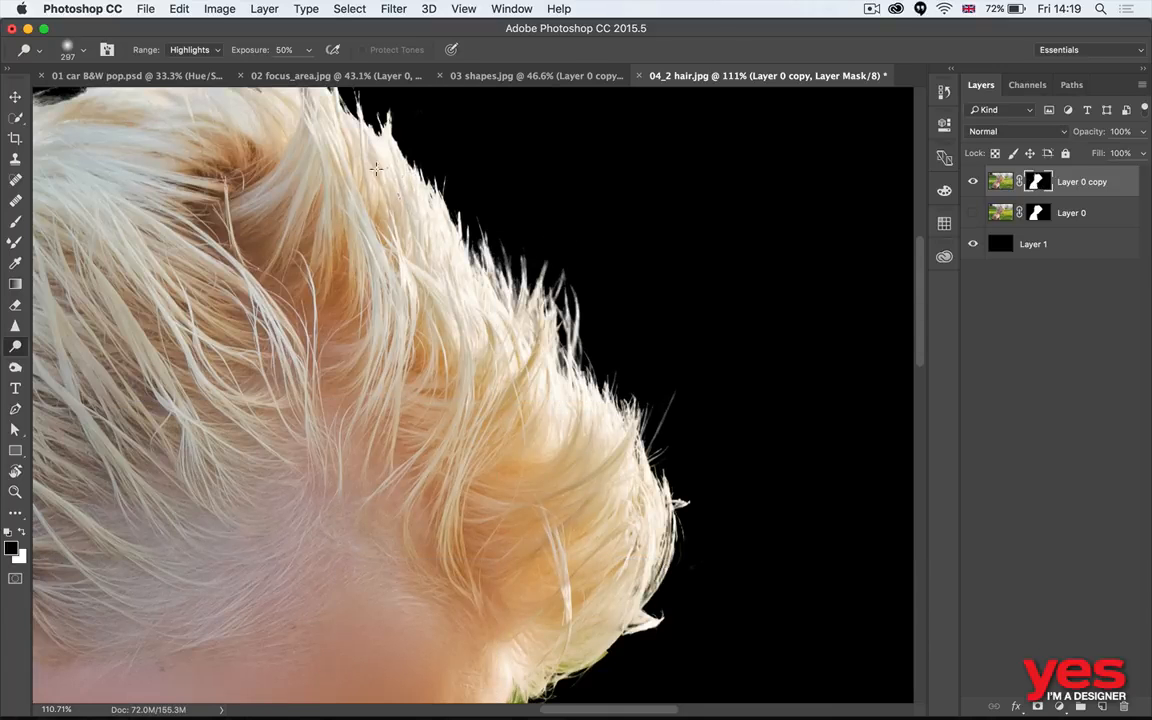
pyautogui.moveTo(421, 228); pyautogui.dragTo(535, 332)
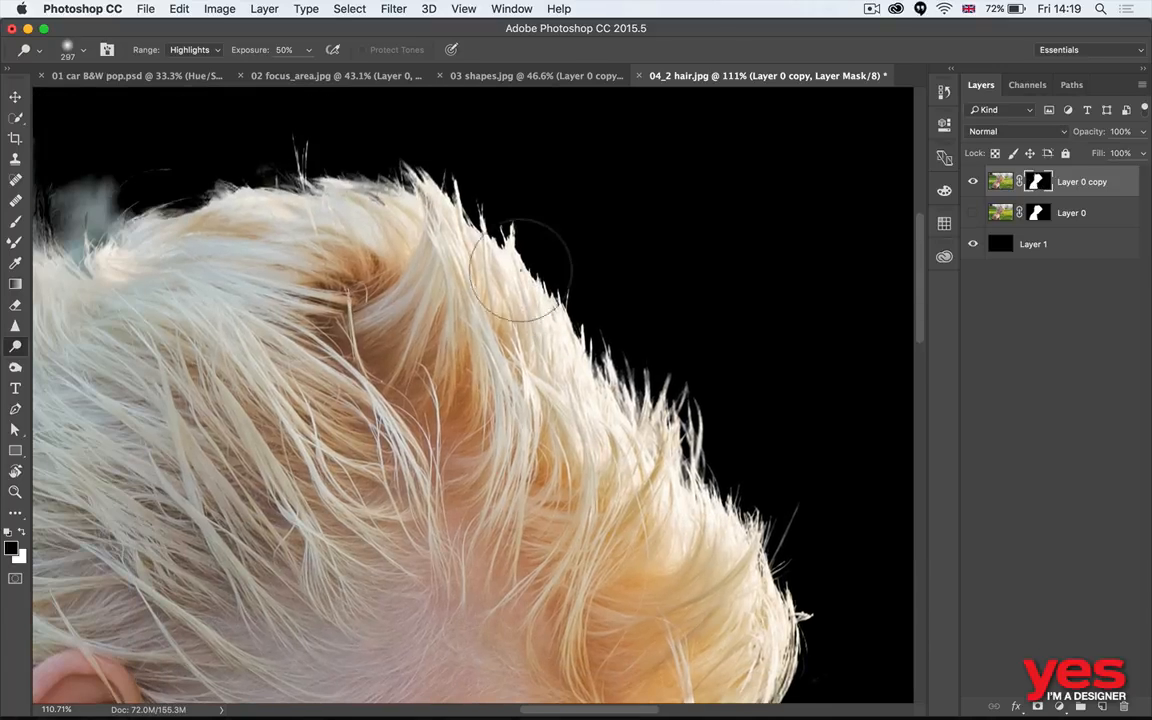
pyautogui.moveTo(652, 270); pyautogui.dragTo(640, 236)
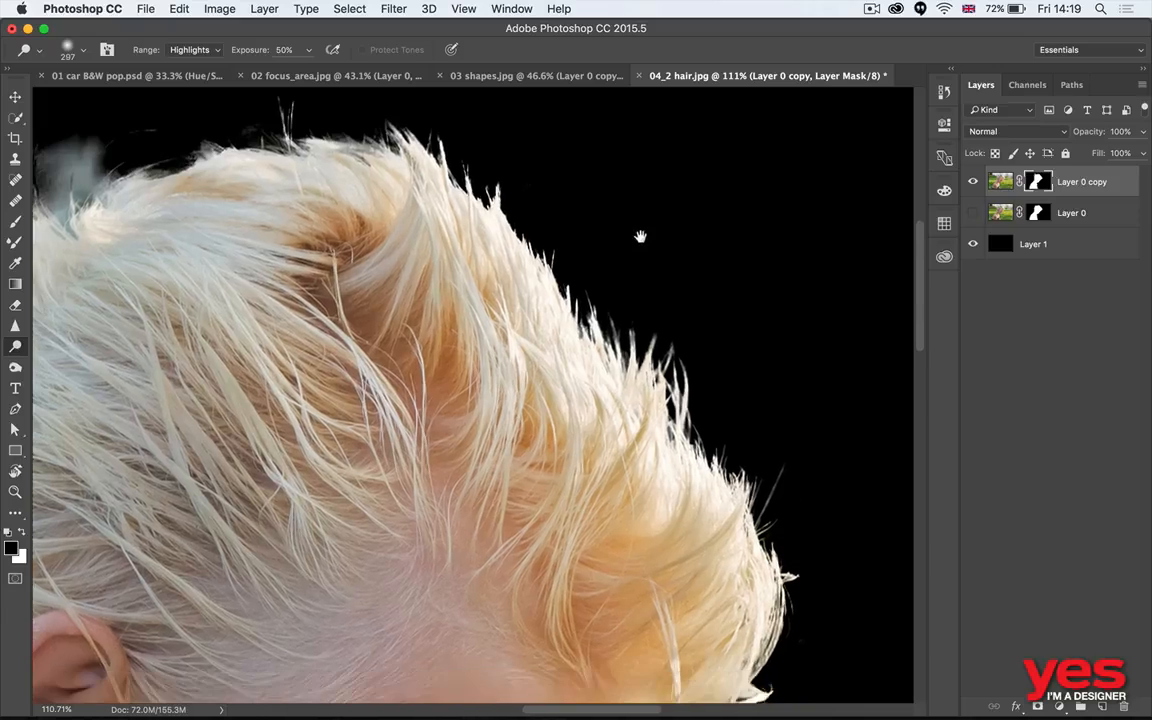
pyautogui.moveTo(743, 684); pyautogui.dragTo(594, 394)
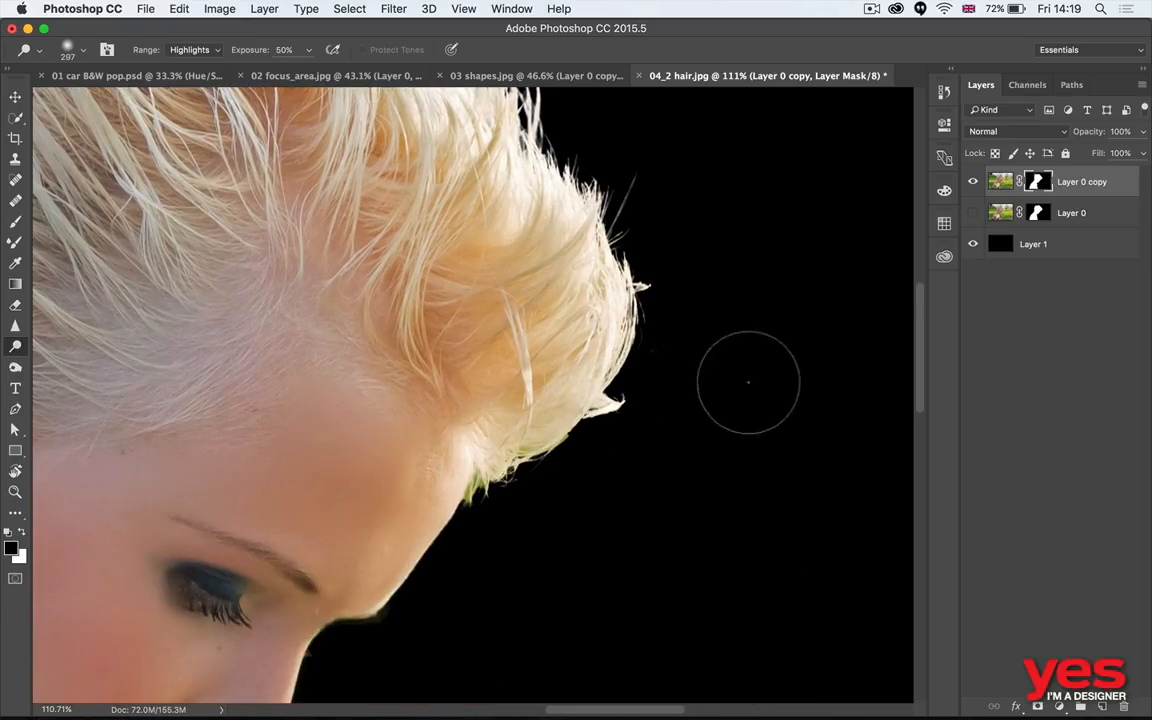
pyautogui.moveTo(338, 356); pyautogui.dragTo(627, 247)
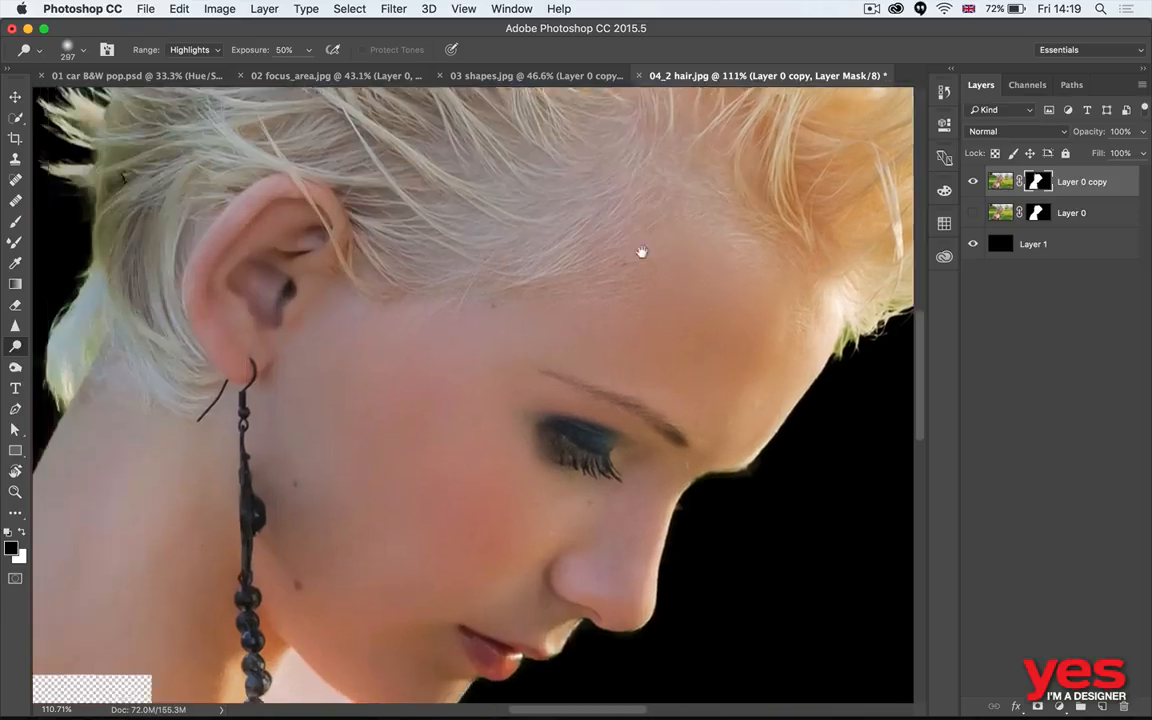
pyautogui.moveTo(573, 419); pyautogui.dragTo(625, 530)
pyautogui.moveTo(648, 598)
pyautogui.mouseDown()
pyautogui.moveTo(712, 494)
pyautogui.moveTo(736, 660)
pyautogui.mouseUp()
pyautogui.moveTo(508, 492)
pyautogui.mouseDown()
pyautogui.moveTo(540, 255)
pyautogui.moveTo(597, 237)
pyautogui.mouseUp()
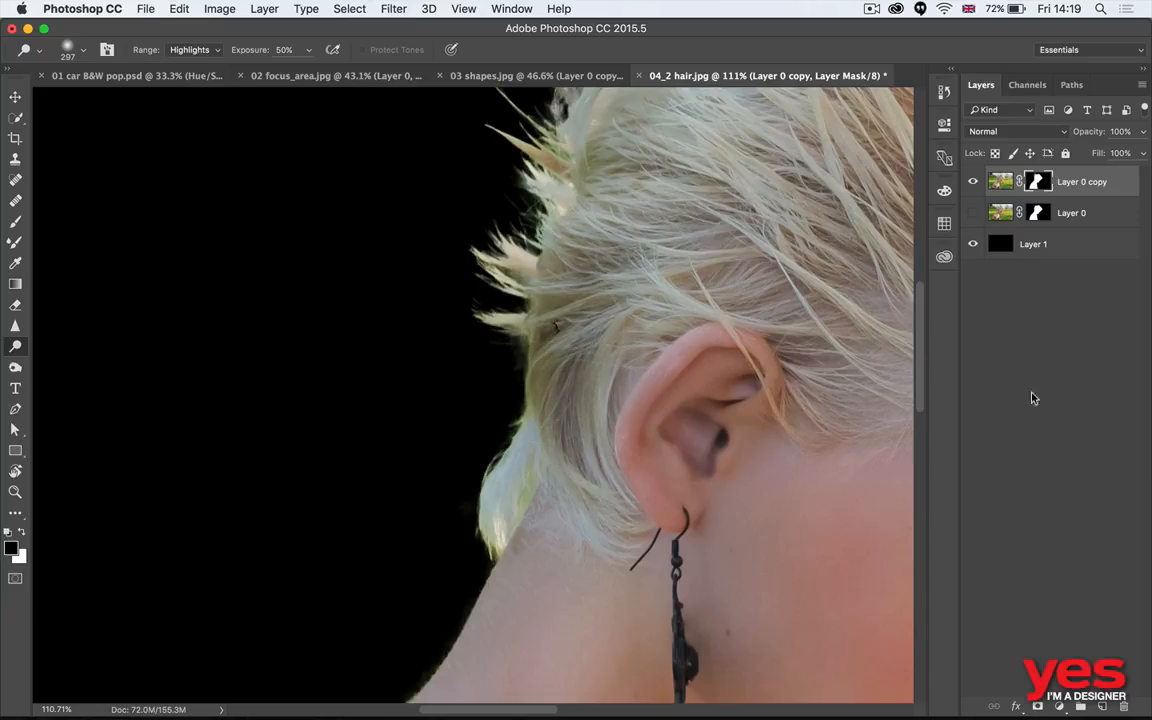
# - Add an empty layer clipped to Layer 0 copy and ready the Brush tool at size 195
pyautogui.click(1103, 706)
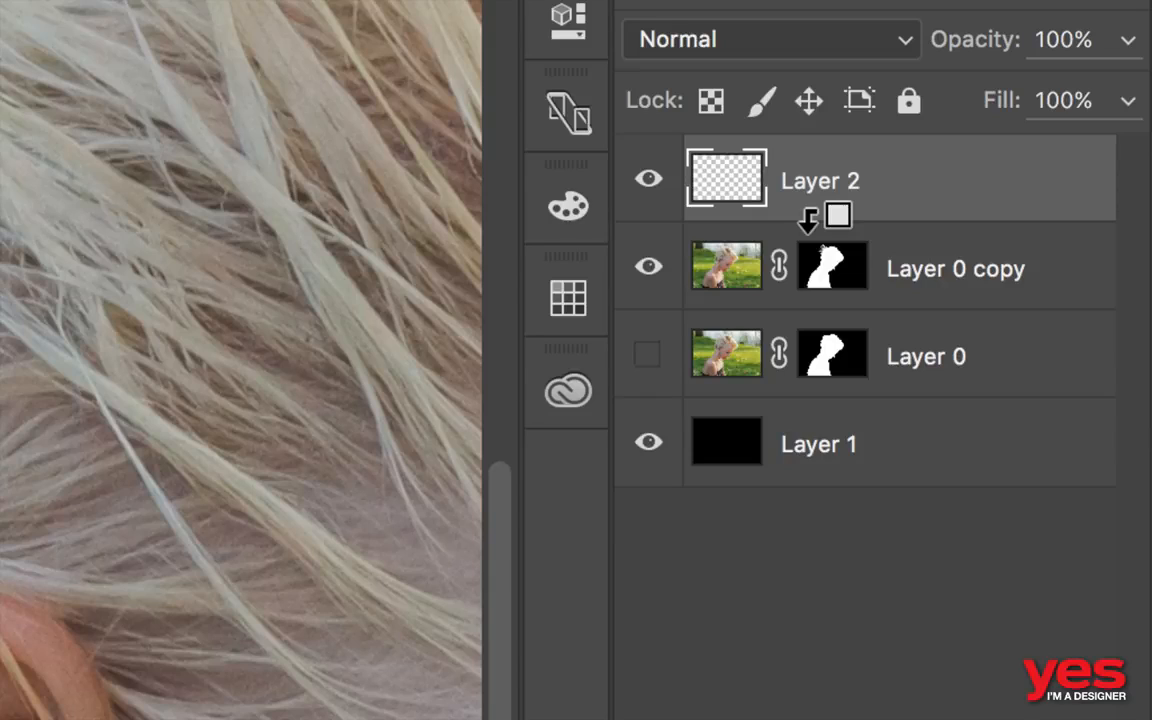
pyautogui.keyDown('alt'); pyautogui.click(808, 220); pyautogui.keyUp('alt')
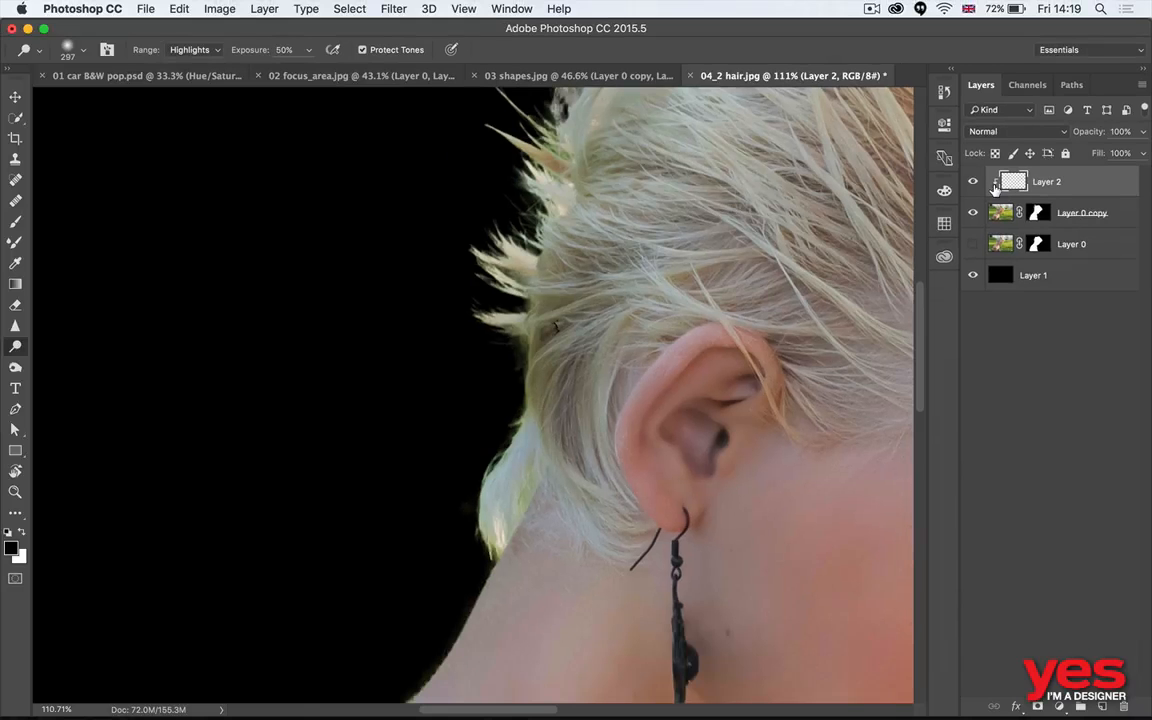
pyautogui.press('b')
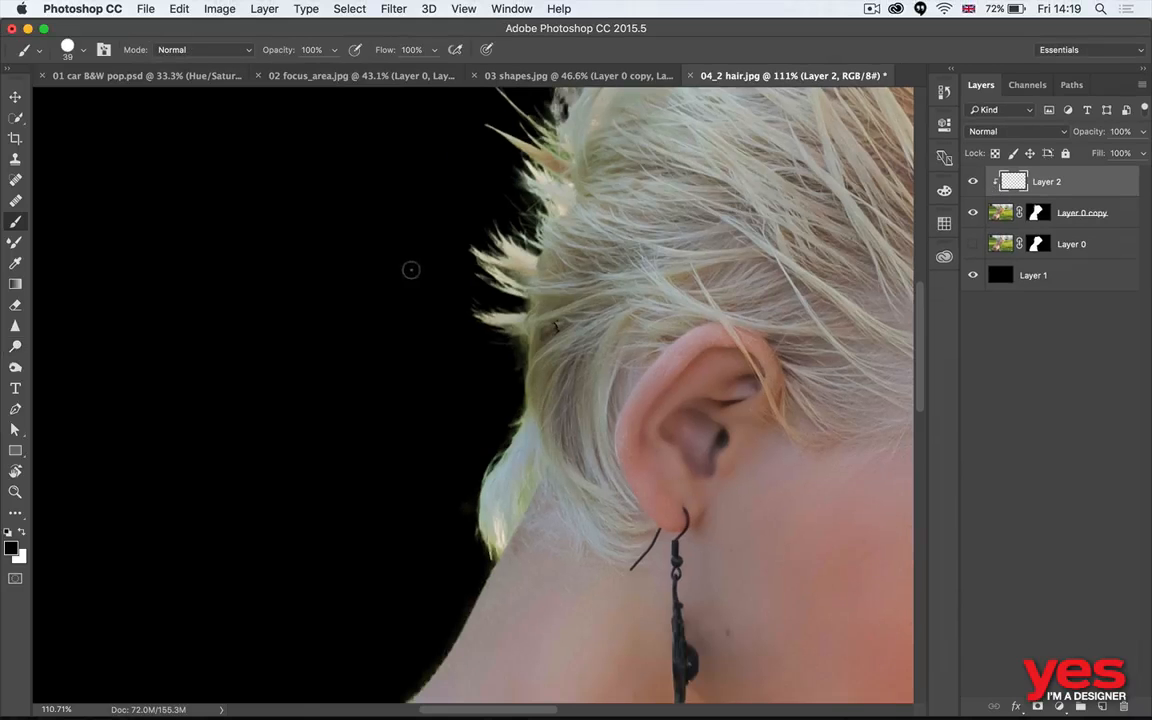
pyautogui.moveTo(445, 339); pyautogui.dragTo(519, 337)
# - Try painting white over the hair behind the ear on the clipped layer, and undo the painting
pyautogui.press('x')
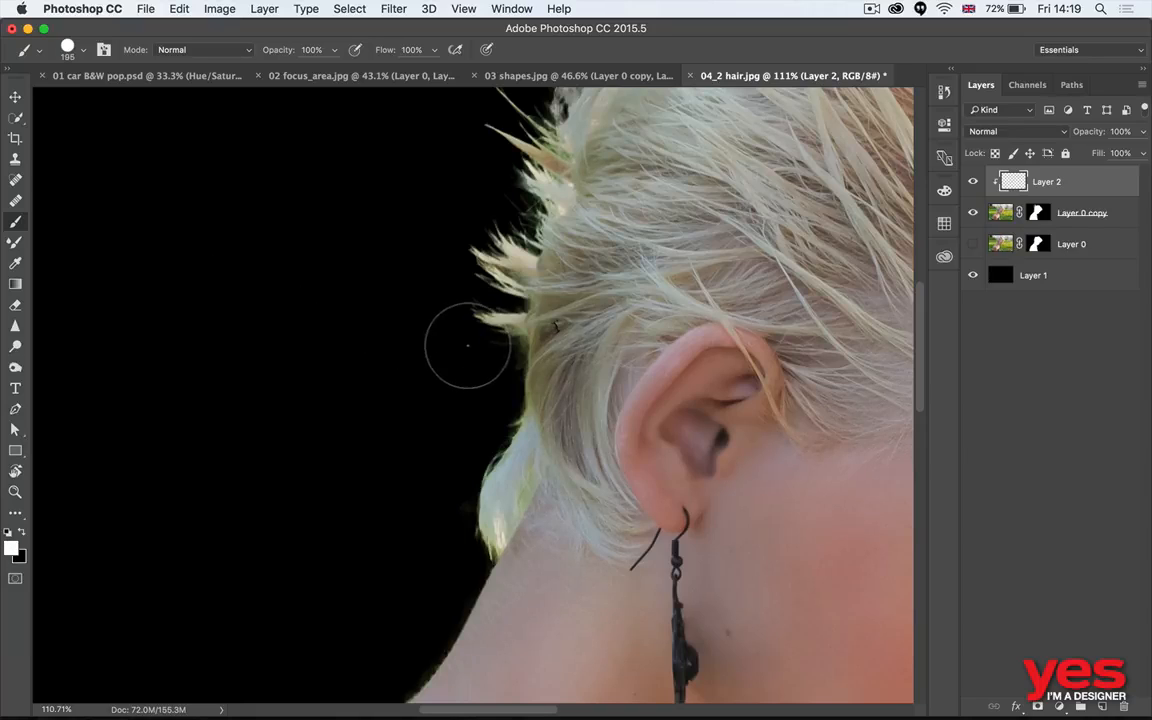
pyautogui.moveTo(560, 215)
pyautogui.mouseDown()
pyautogui.moveTo(620, 240)
pyautogui.moveTo(560, 337)
pyautogui.moveTo(530, 480)
pyautogui.moveTo(640, 440)
pyautogui.moveTo(630, 500)
pyautogui.mouseUp()
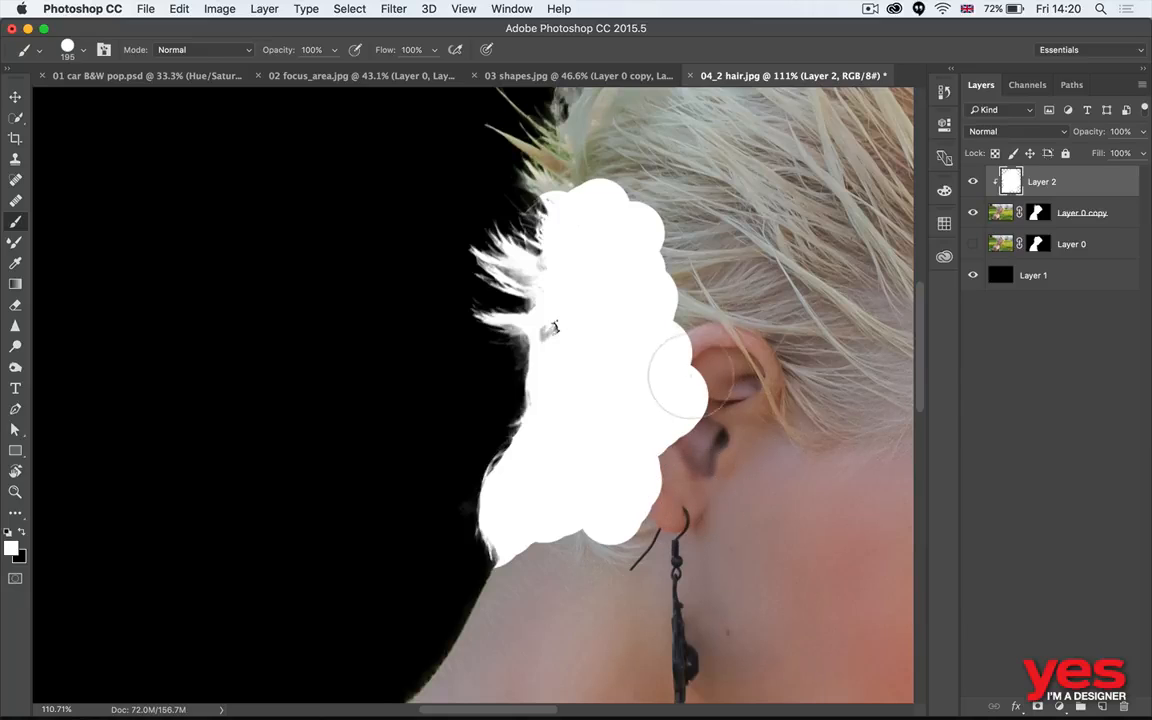
pyautogui.press('super+z')
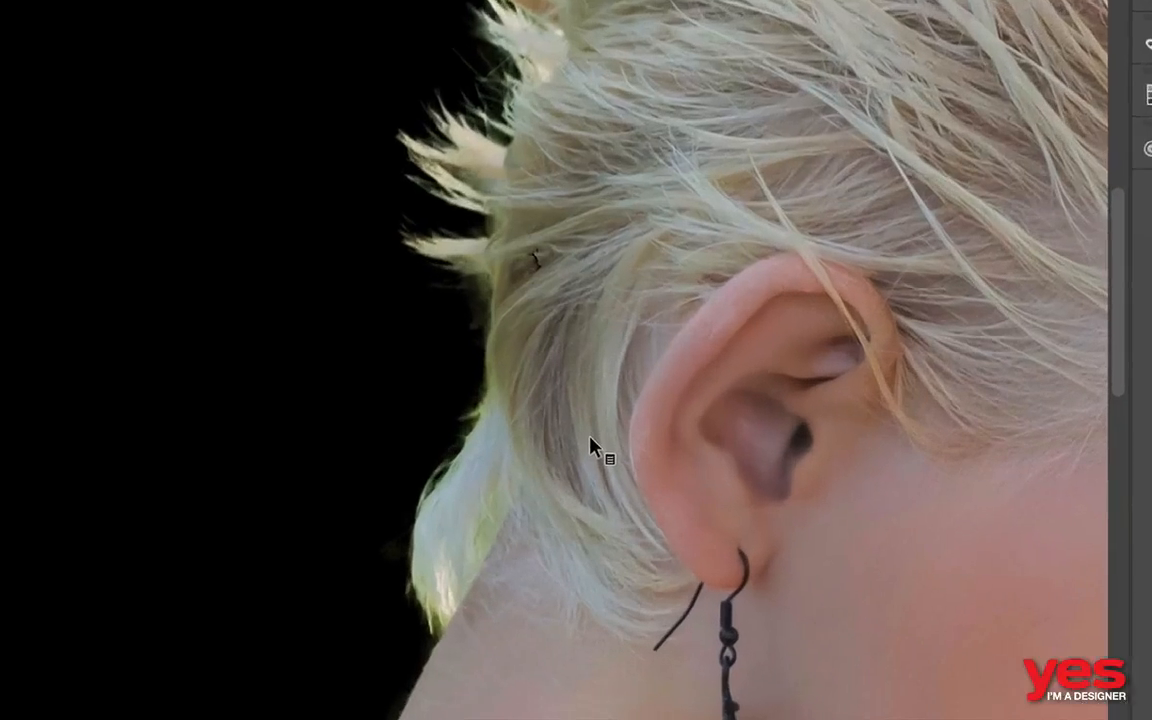
# - Sample a grey-beige tone from the hair behind the ear, test it on the pale tuft at the nape, and undo the stroke
pyautogui.click(610, 352)
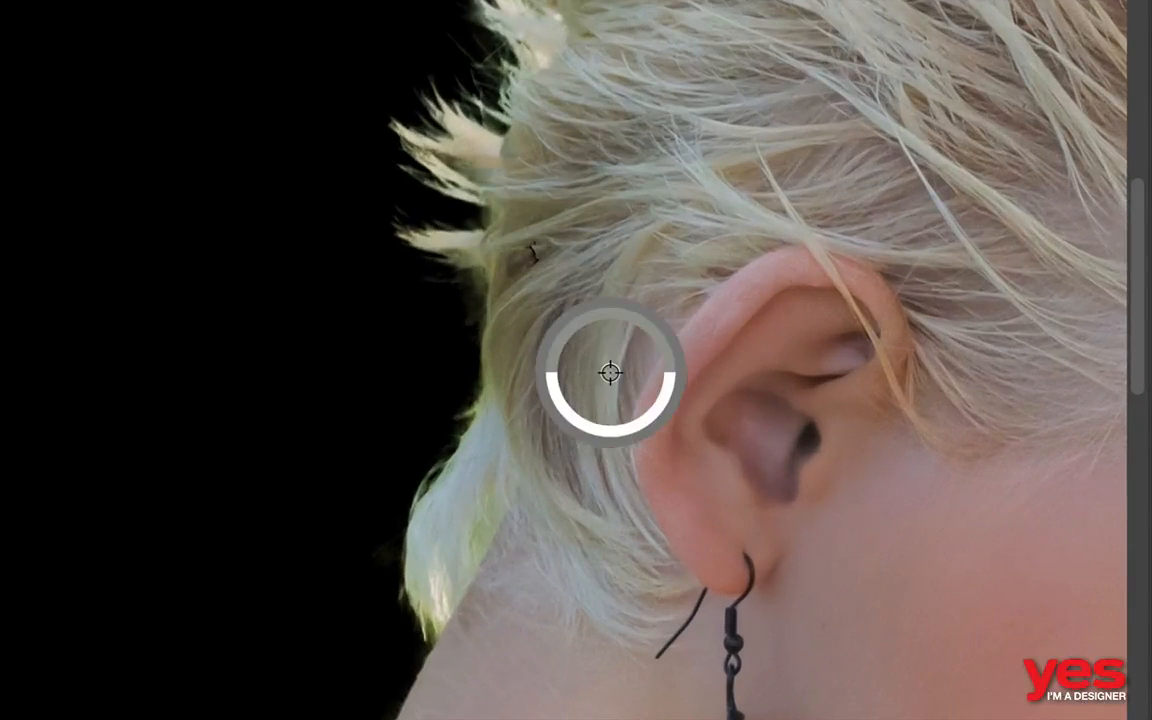
pyautogui.click(633, 301)
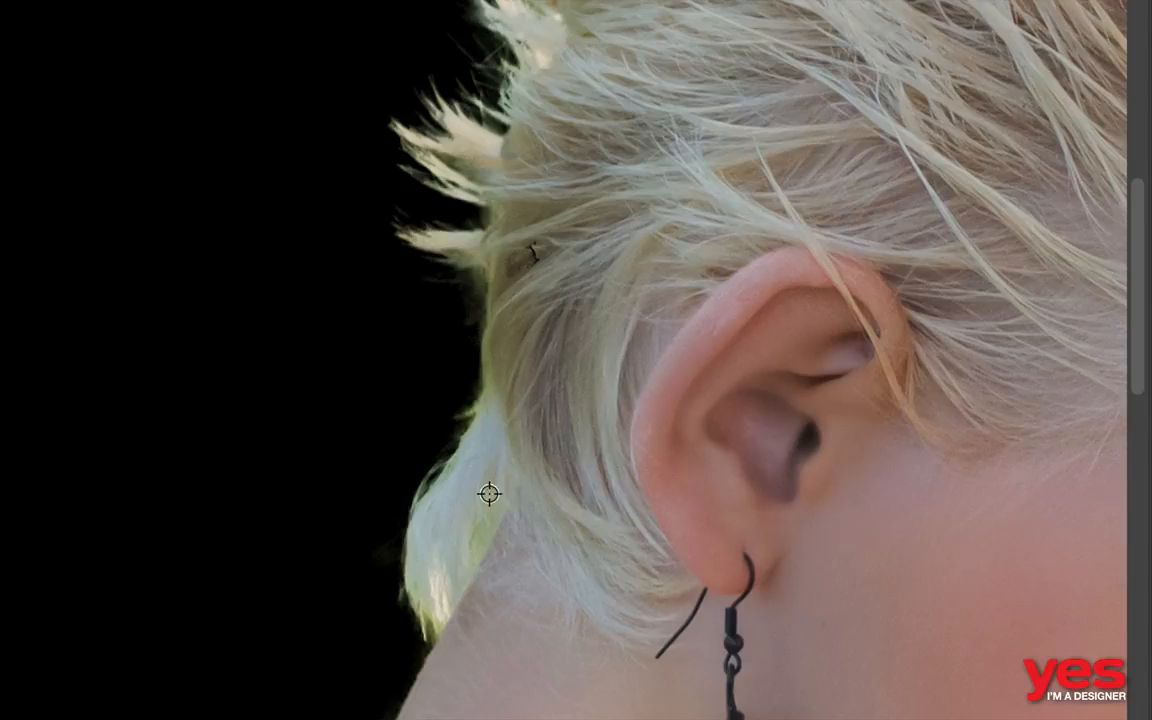
pyautogui.click(546, 378)
pyautogui.click(582, 352)
pyautogui.moveTo(489, 466)
pyautogui.mouseDown()
pyautogui.moveTo(425, 481)
pyautogui.moveTo(431, 504)
pyautogui.mouseUp()
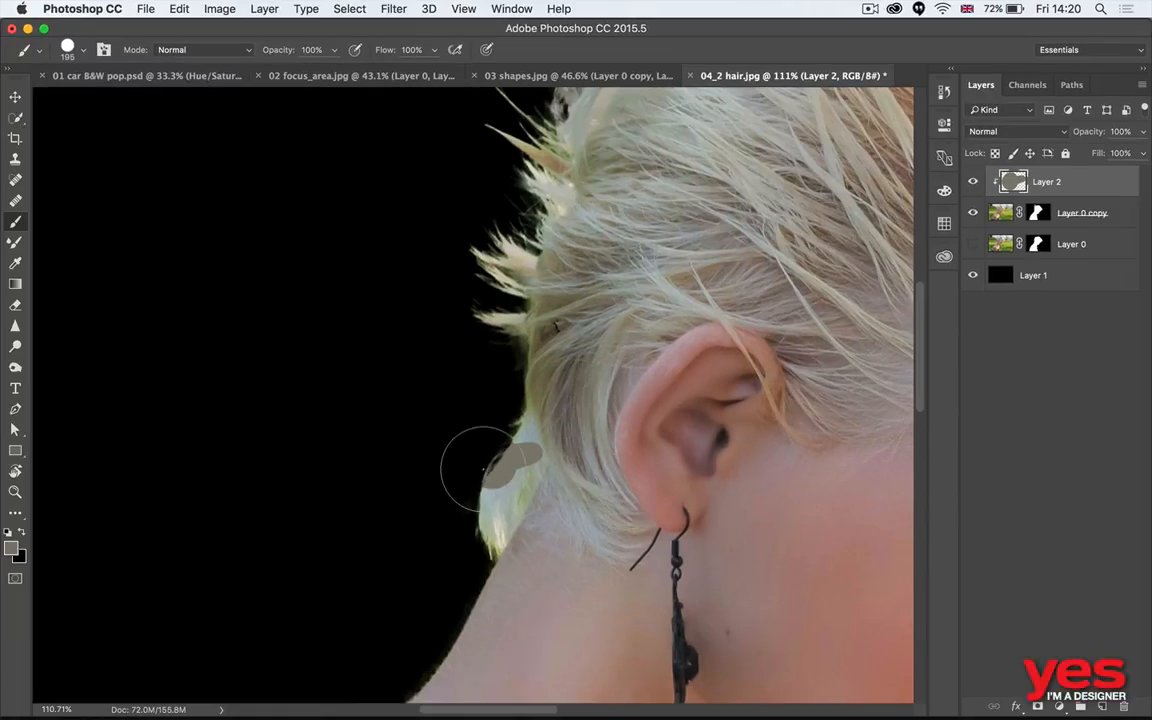
pyautogui.hotkey('ctrl', 'z')
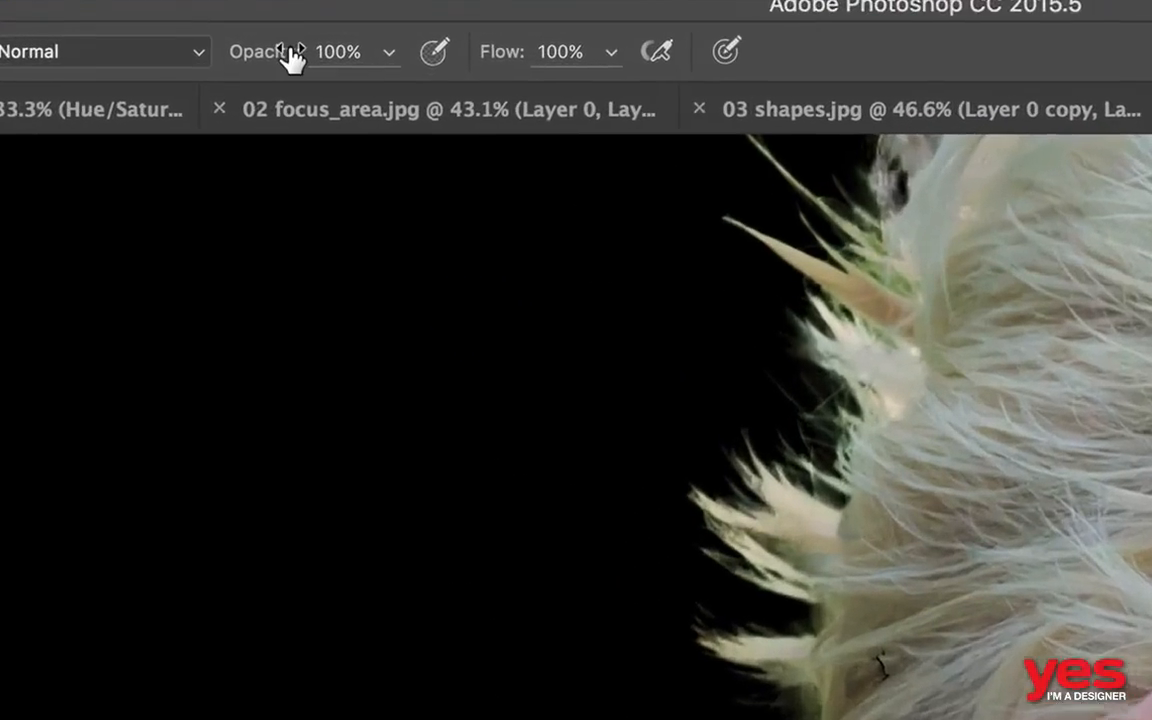
# - Set the Brush to 20% opacity and 0% hardness and brush the sampled tone over the pale tuft at the nape
pyautogui.press('2')
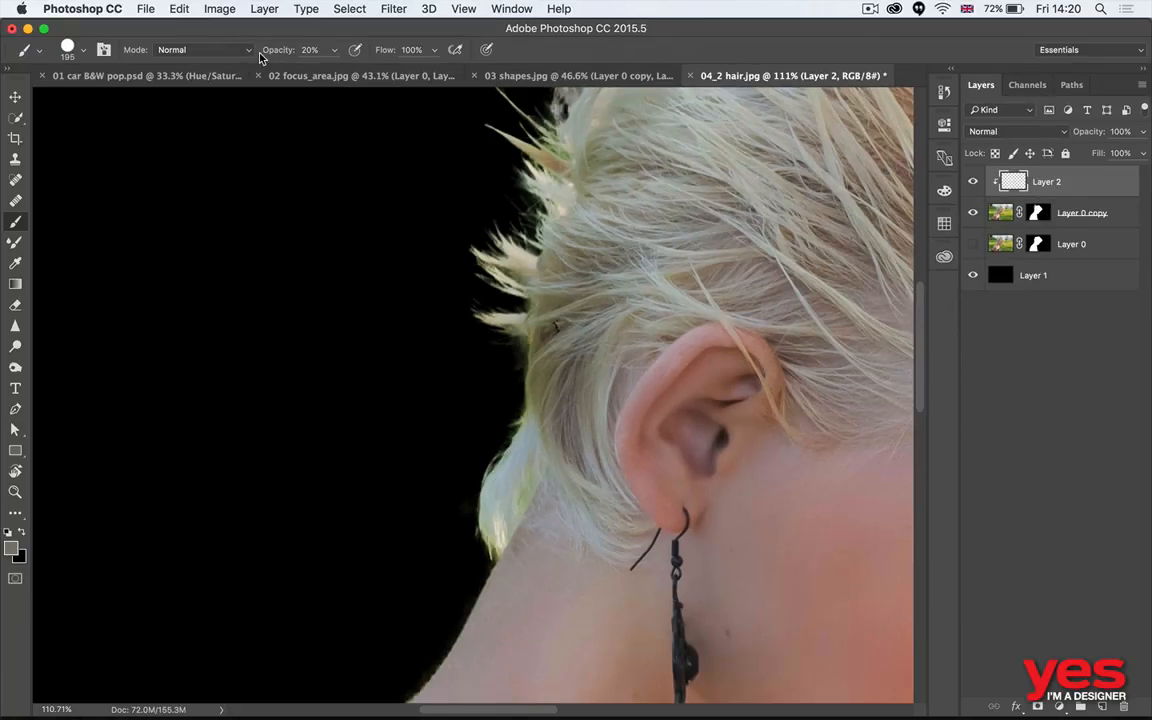
pyautogui.click(83, 49)
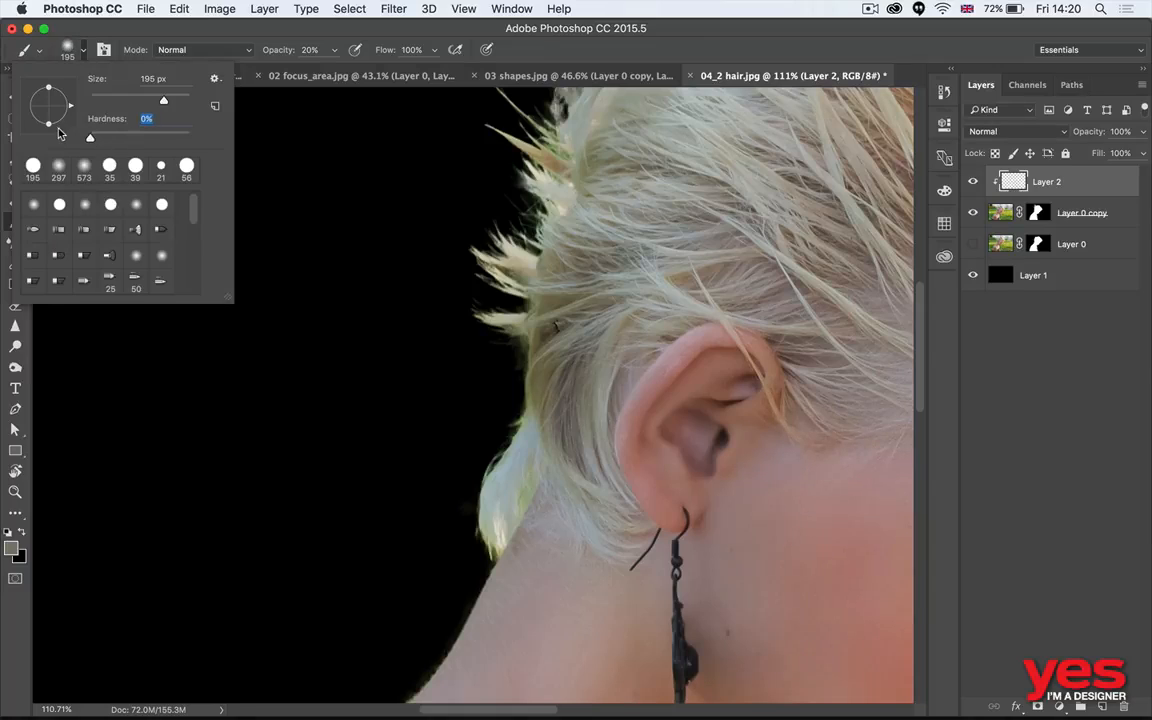
pyautogui.press('Return')
pyautogui.moveTo(482, 459); pyautogui.dragTo(526, 453)
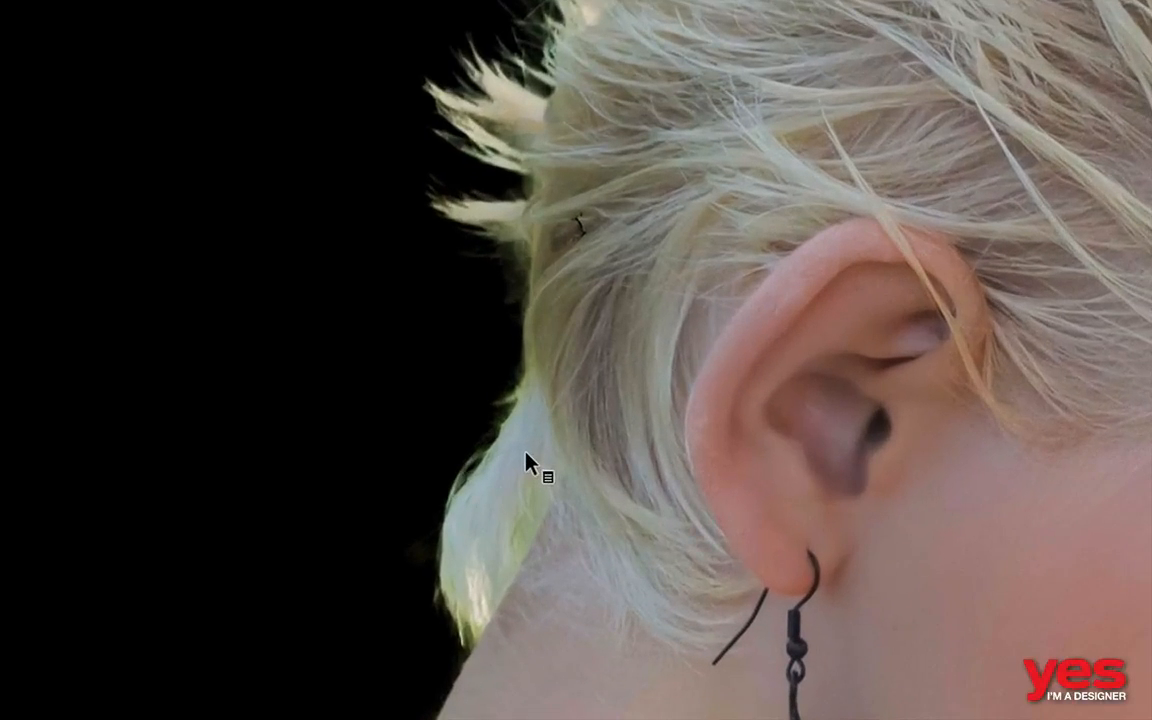
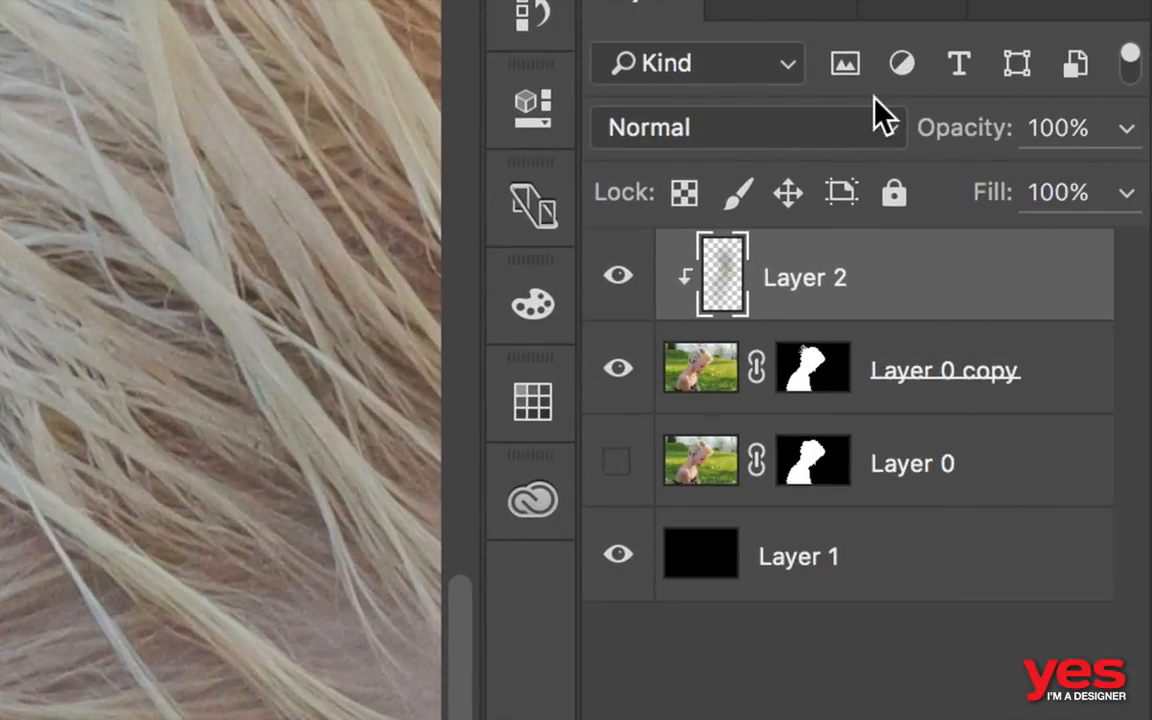
# - Set the blend mode of the clipped Layer 2 to Color
pyautogui.click(1065, 133)
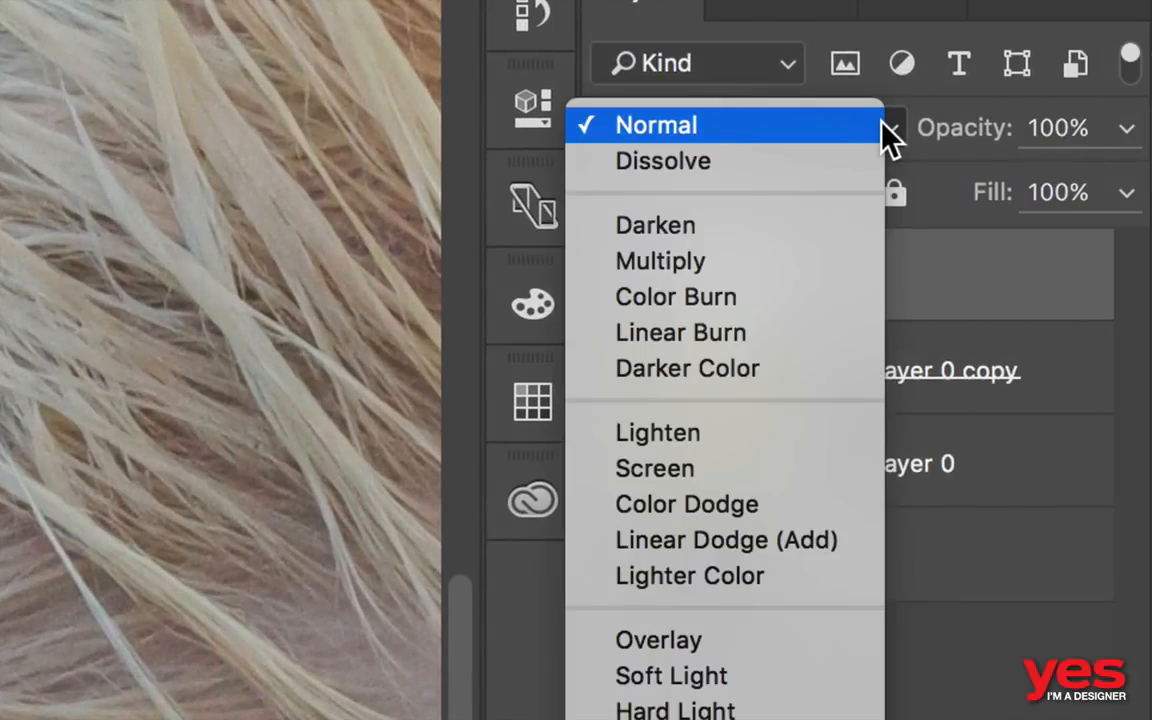
pyautogui.click(722, 418)
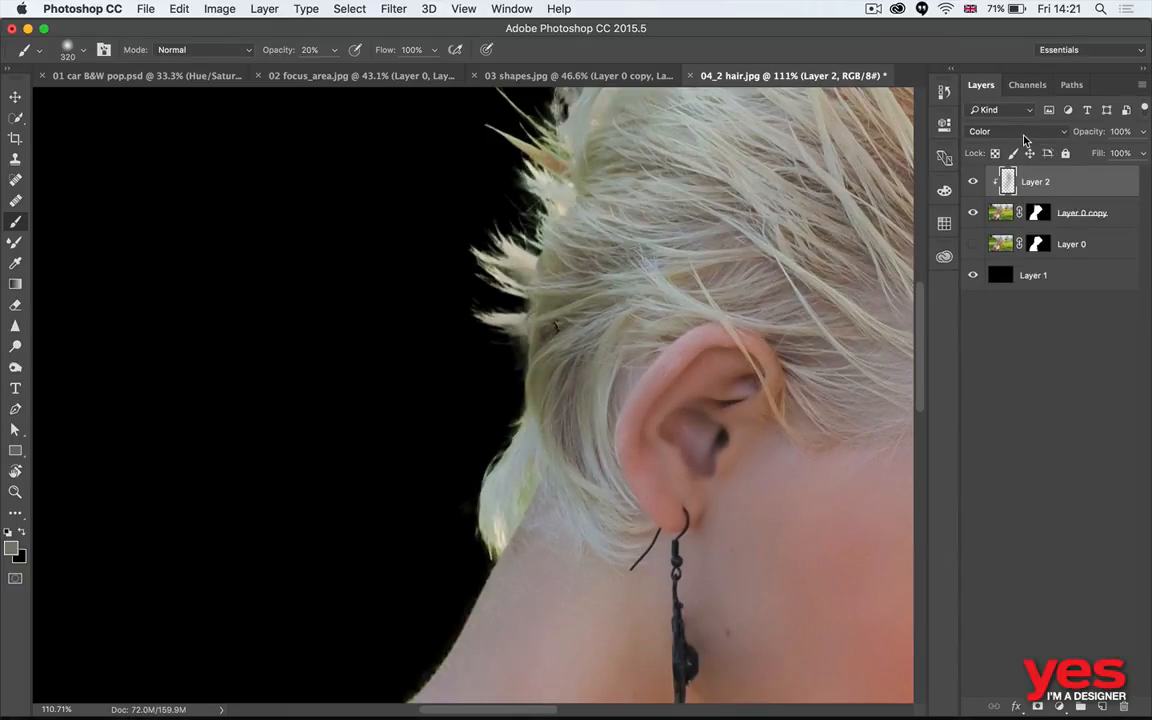
pyautogui.click(1024, 138)
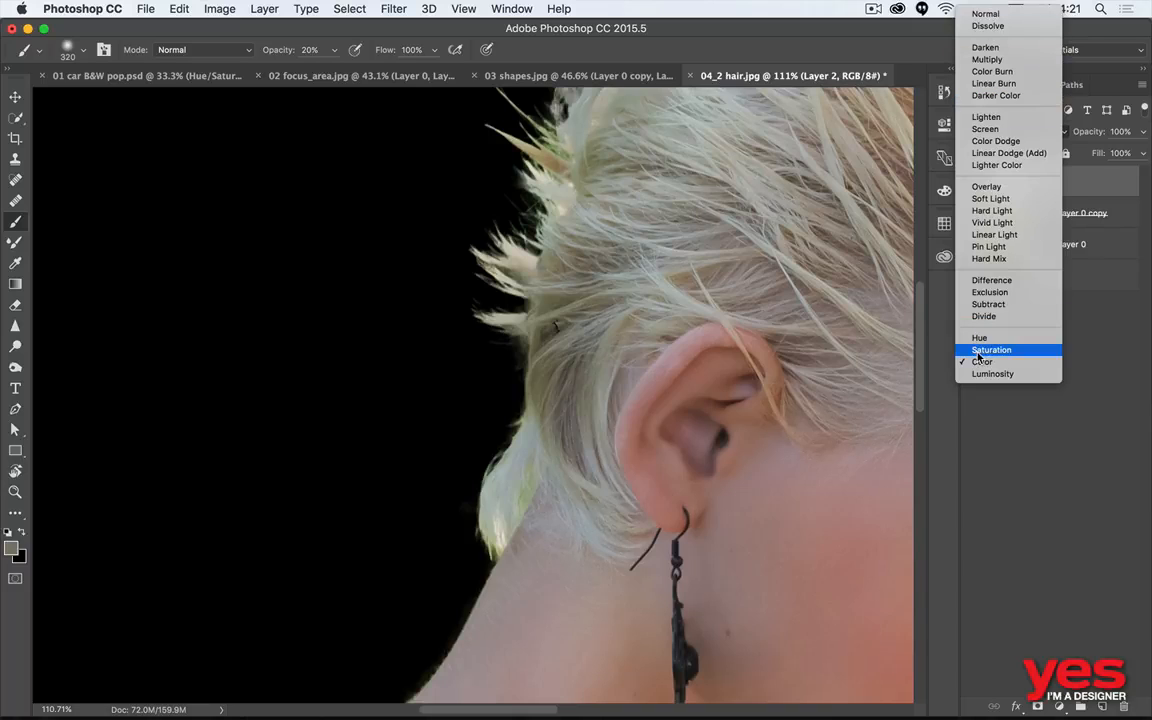
pyautogui.click(1090, 376)
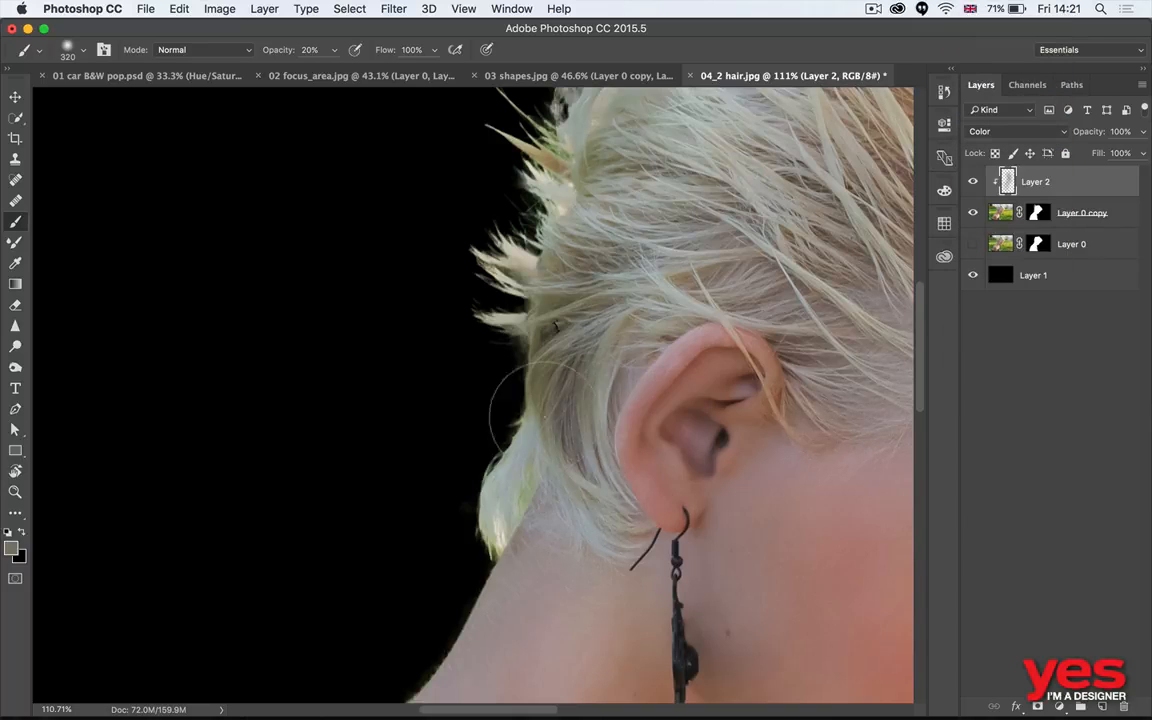
# - Brush the sampled tone over the hair edge from the nape upward and toggle Layer 2's visibility to compare
pyautogui.moveTo(525, 458)
pyautogui.mouseDown()
pyautogui.moveTo(591, 445)
pyautogui.moveTo(548, 340)
pyautogui.mouseUp()
pyautogui.press('super+comma')
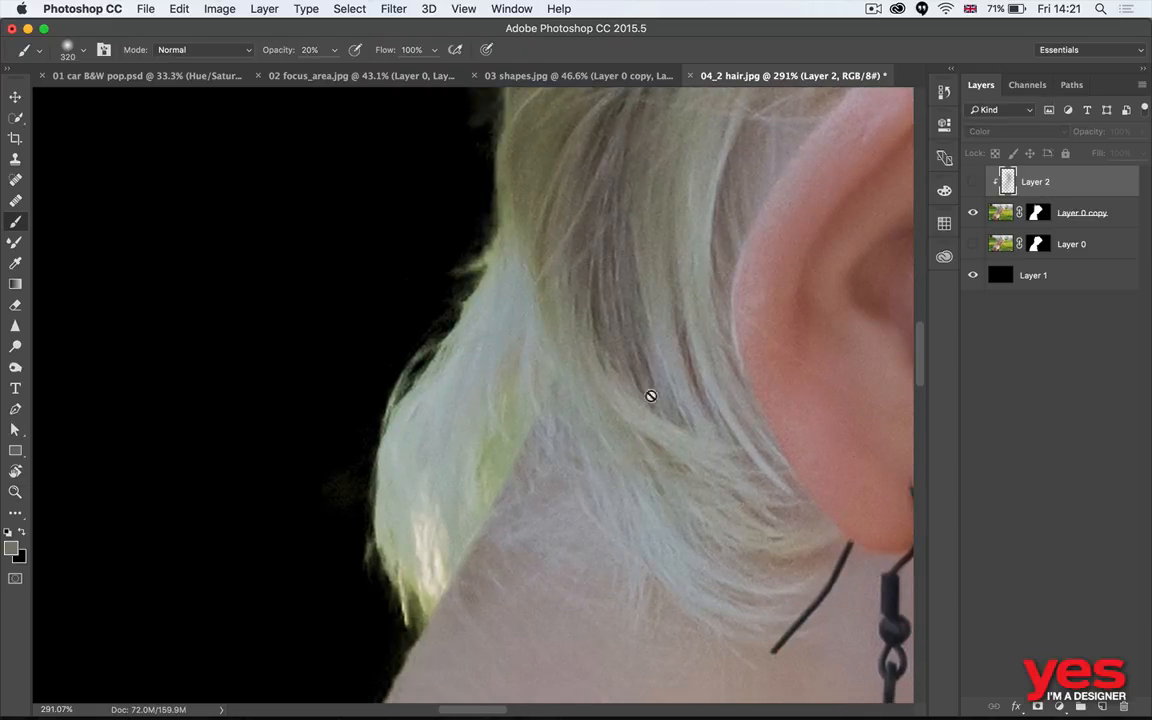
pyautogui.press('super+comma')
pyautogui.press('super+0')
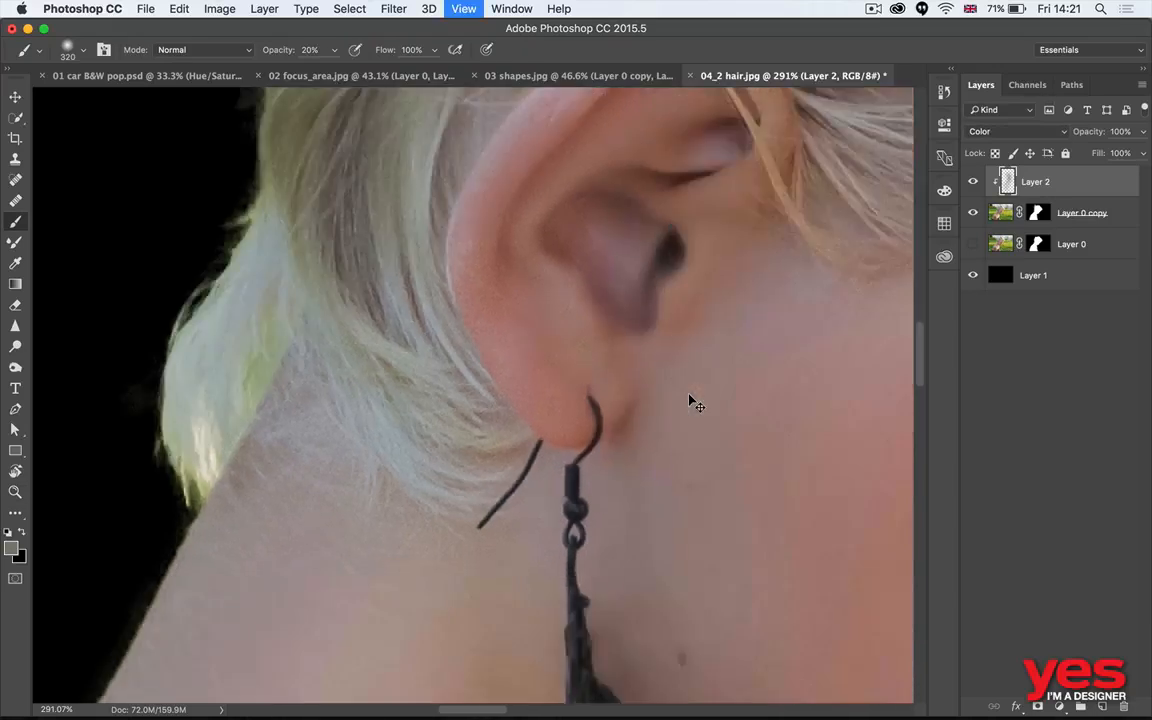
# - Brush the sampled tone over the green-tinted hair fringe above the forehead, reducing the Brush to size 201, and review the whole image
pyautogui.press('z')
pyautogui.moveTo(622, 375)
pyautogui.mouseDown()
pyautogui.moveTo(725, 360)
pyautogui.moveTo(593, 276)
pyautogui.mouseUp()
pyautogui.scroll(6, 560, 350)
pyautogui.press('b')
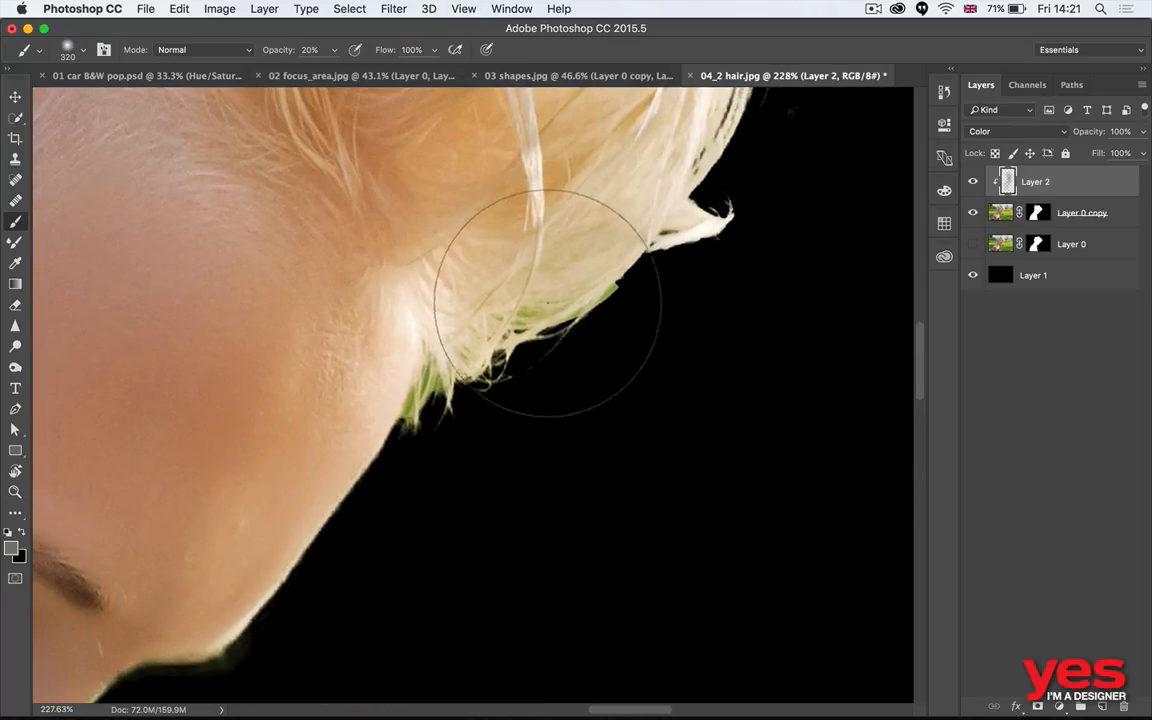
pyautogui.moveTo(547, 318); pyautogui.dragTo(609, 303)
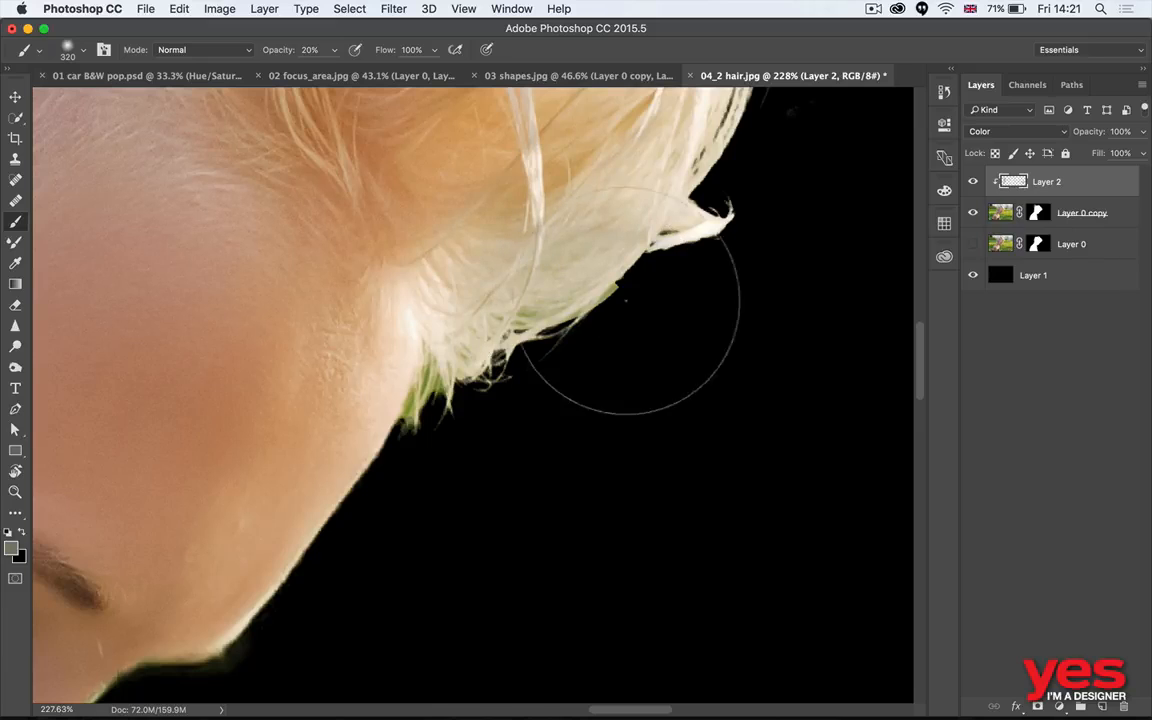
pyautogui.moveTo(532, 388)
pyautogui.mouseDown()
pyautogui.moveTo(434, 399)
pyautogui.moveTo(422, 392)
pyautogui.moveTo(435, 375)
pyautogui.mouseUp()
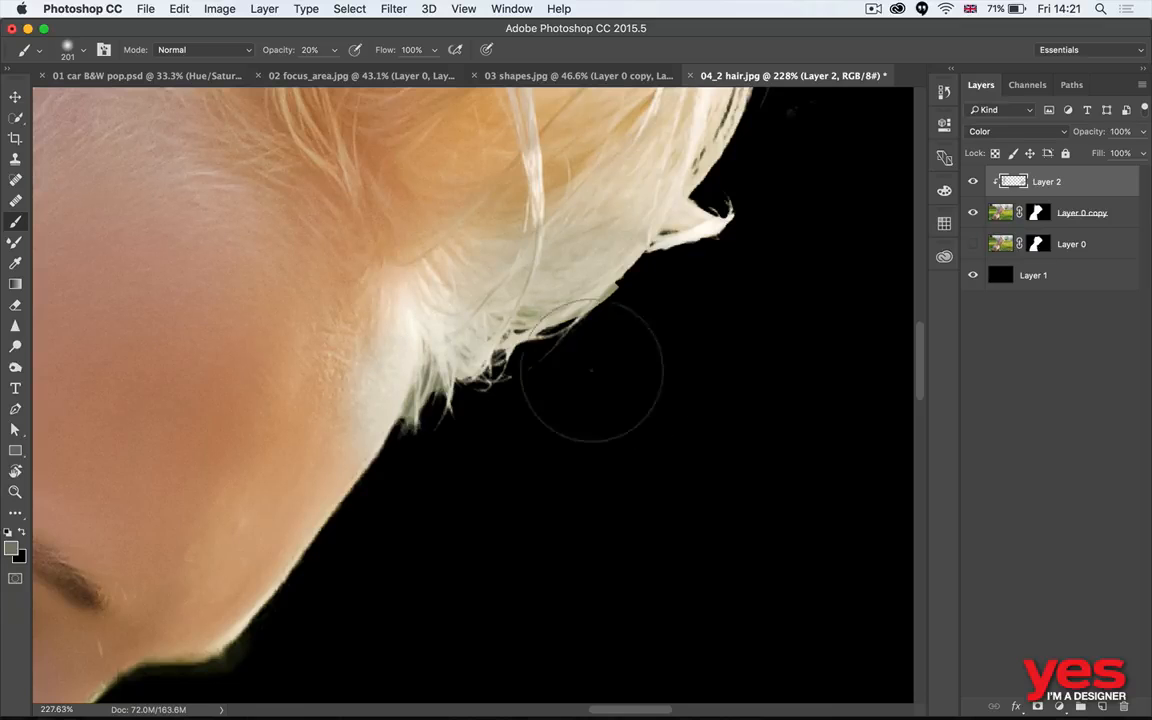
pyautogui.moveTo(639, 386)
pyautogui.mouseDown()
pyautogui.moveTo(614, 386)
pyautogui.moveTo(580, 410)
pyautogui.mouseUp()
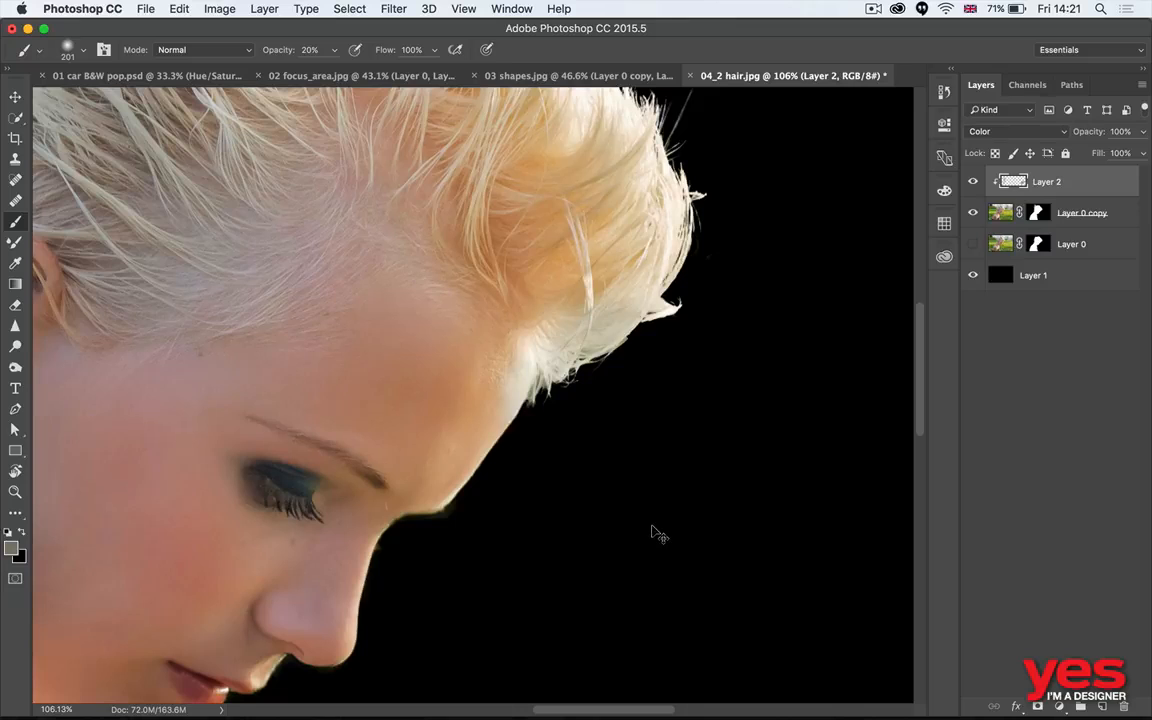
pyautogui.moveTo(555, 325); pyautogui.dragTo(577, 478)
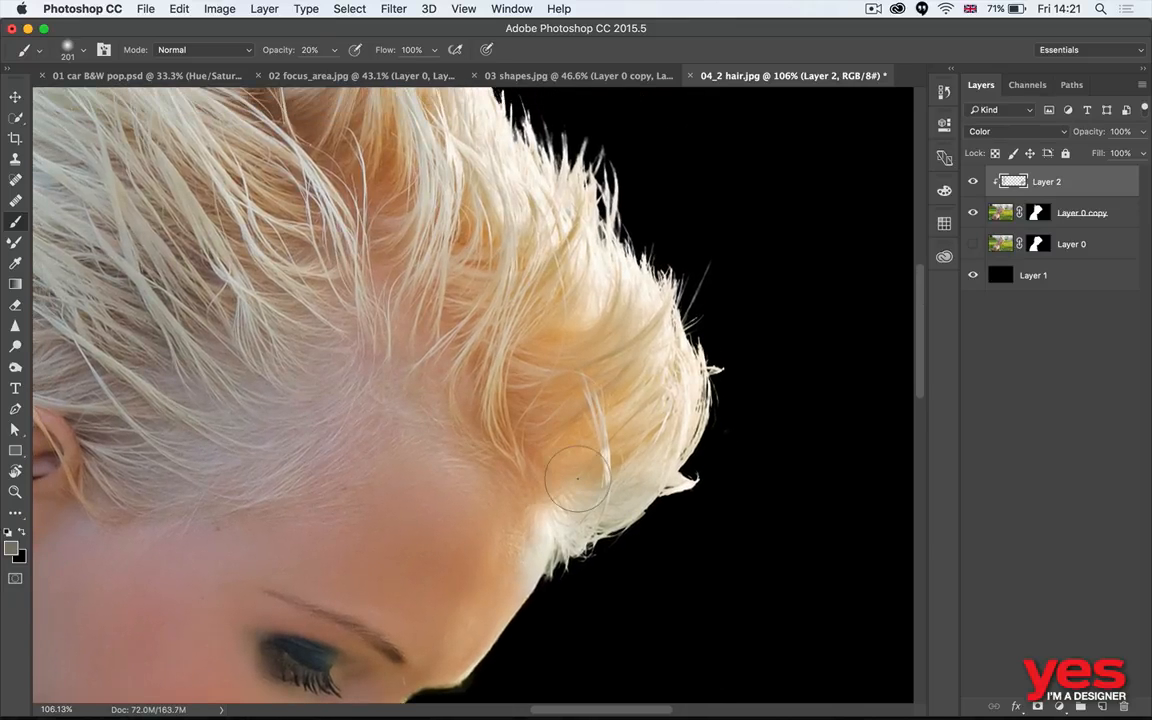
pyautogui.press('super+0')
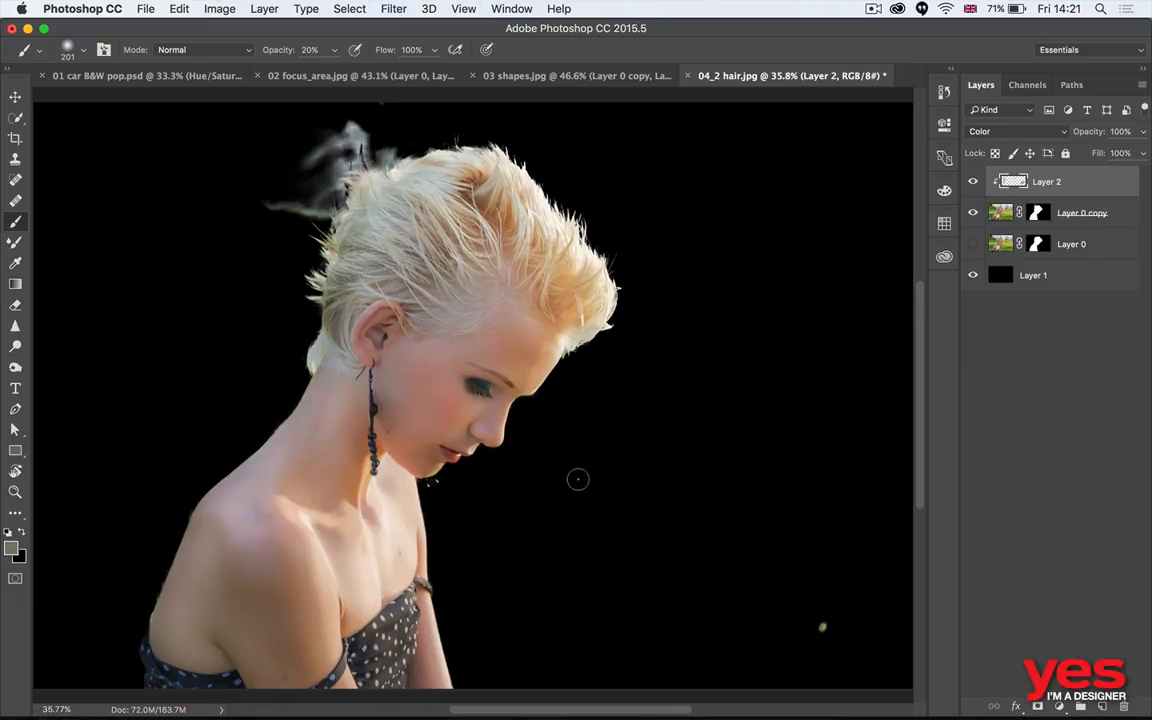
pyautogui.press('z')
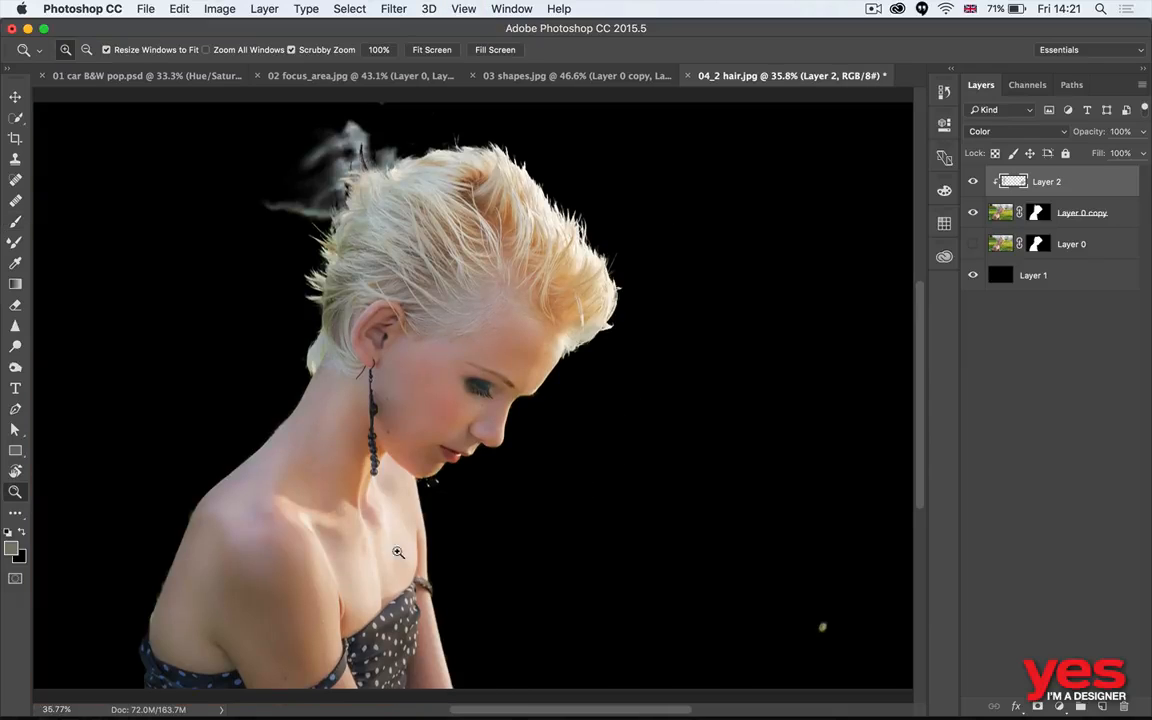
pyautogui.press('v')
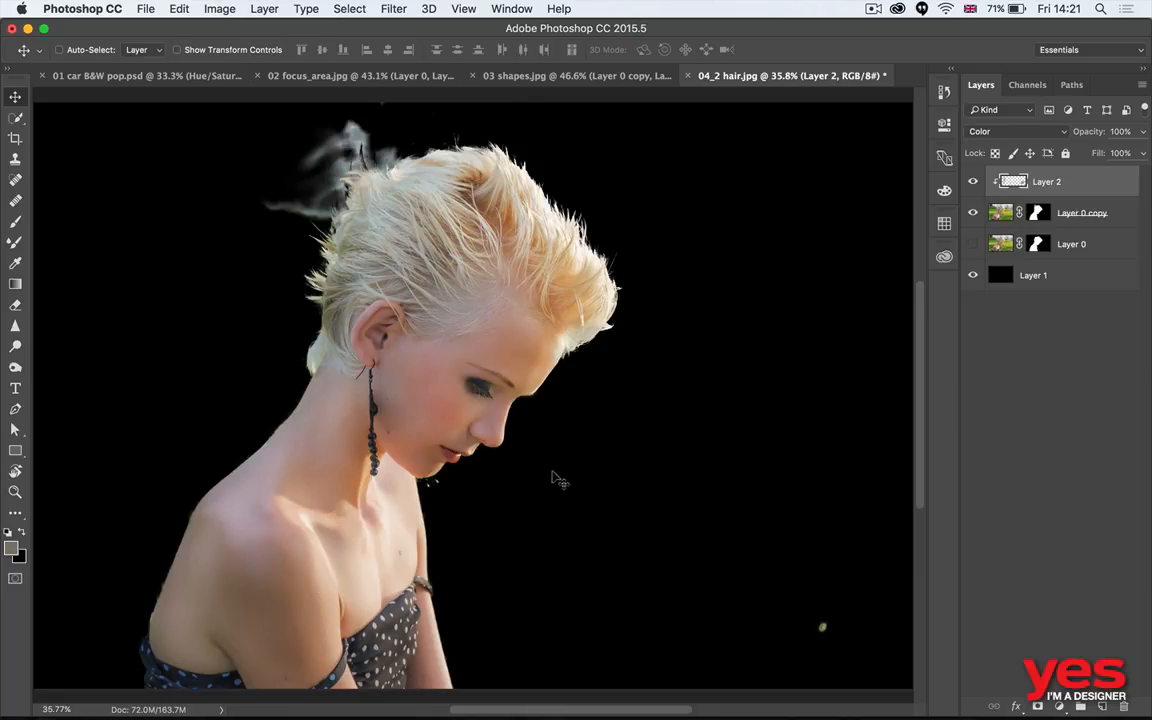
# - Switch to Adobe Bridge, open 04_1 trump.psd in Photoshop, and ready the Quick Selection tool on the TRUMP layer
pyautogui.press('super+Tab')
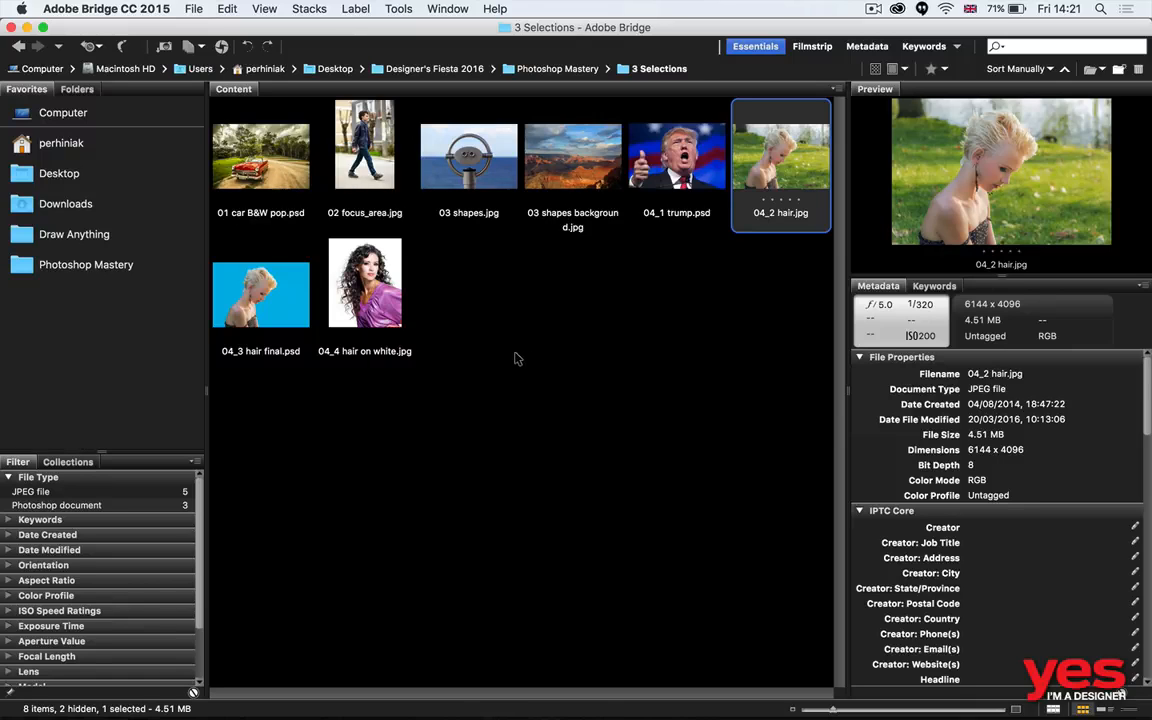
pyautogui.doubleClick(690, 175)
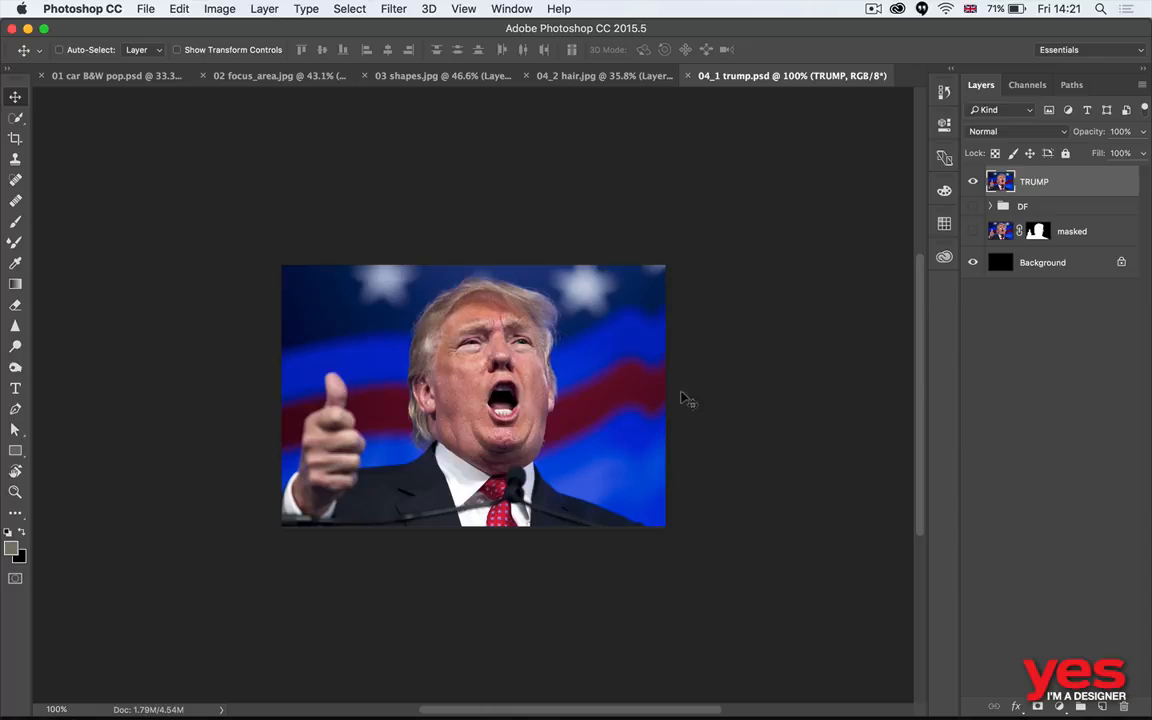
pyautogui.press('super+0')
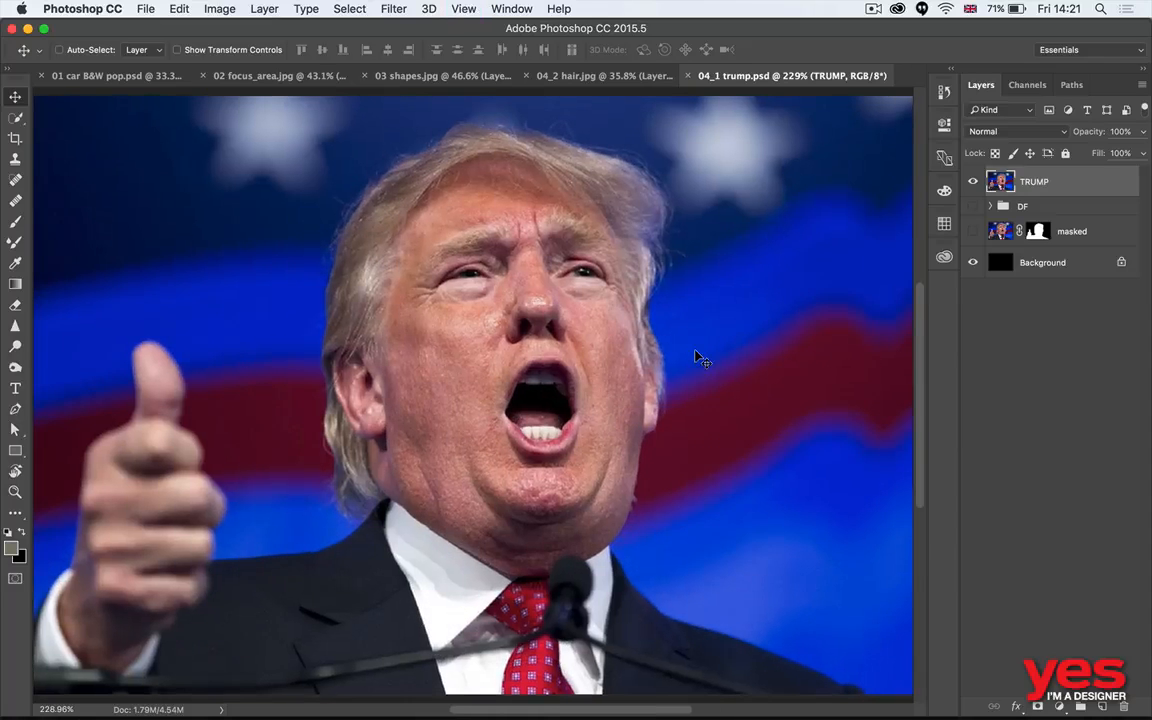
pyautogui.press('super+minus')
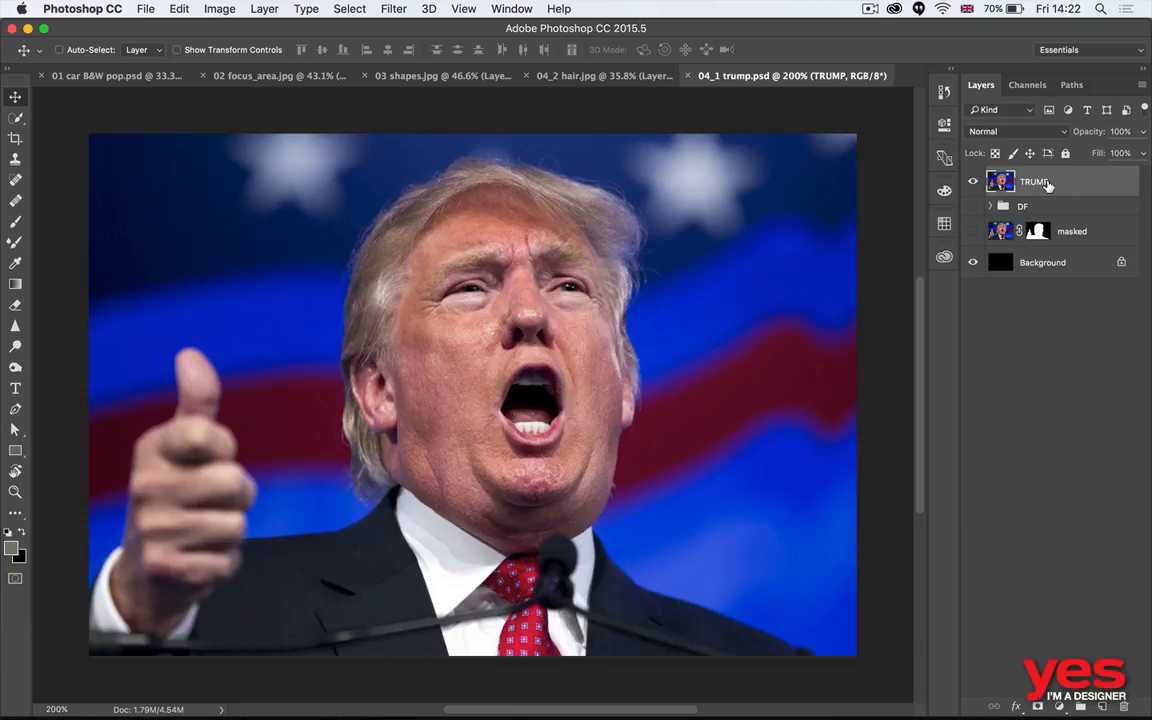
pyautogui.press('w')
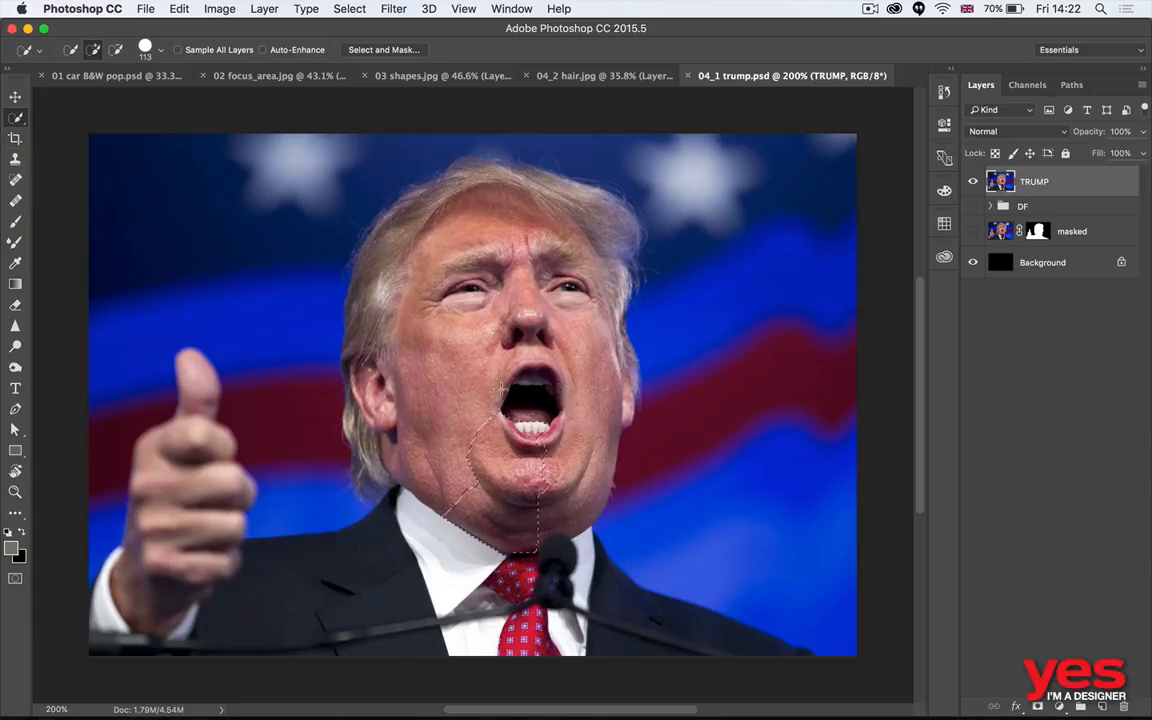
pyautogui.moveTo(553, 560)
pyautogui.mouseDown()
pyautogui.moveTo(487, 252)
pyautogui.moveTo(338, 210)
pyautogui.moveTo(436, 458)
pyautogui.moveTo(305, 605)
pyautogui.moveTo(100, 508)
pyautogui.moveTo(160, 482)
pyautogui.moveTo(140, 420)
pyautogui.moveTo(225, 420)
pyautogui.moveTo(187, 427)
pyautogui.moveTo(213, 445)
pyautogui.moveTo(234, 442)
pyautogui.mouseUp()
pyautogui.moveTo(190, 370)
pyautogui.mouseDown()
pyautogui.moveTo(187, 457)
pyautogui.moveTo(166, 437)
pyautogui.mouseUp()
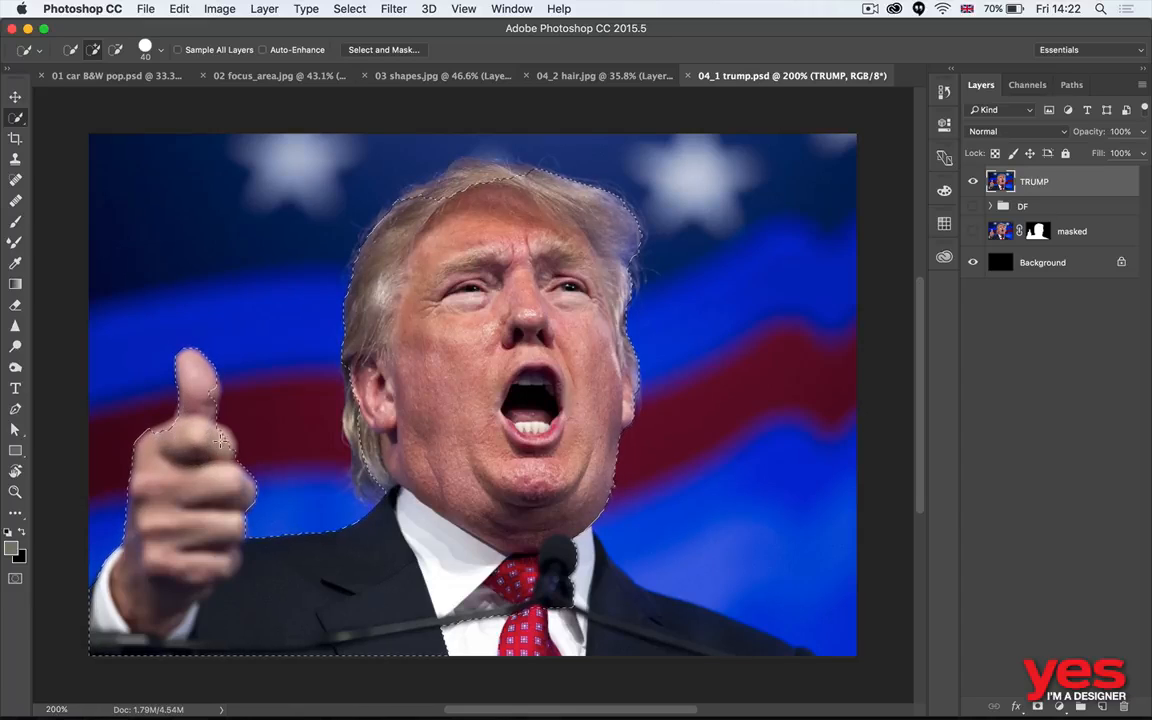
pyautogui.press('super+d')
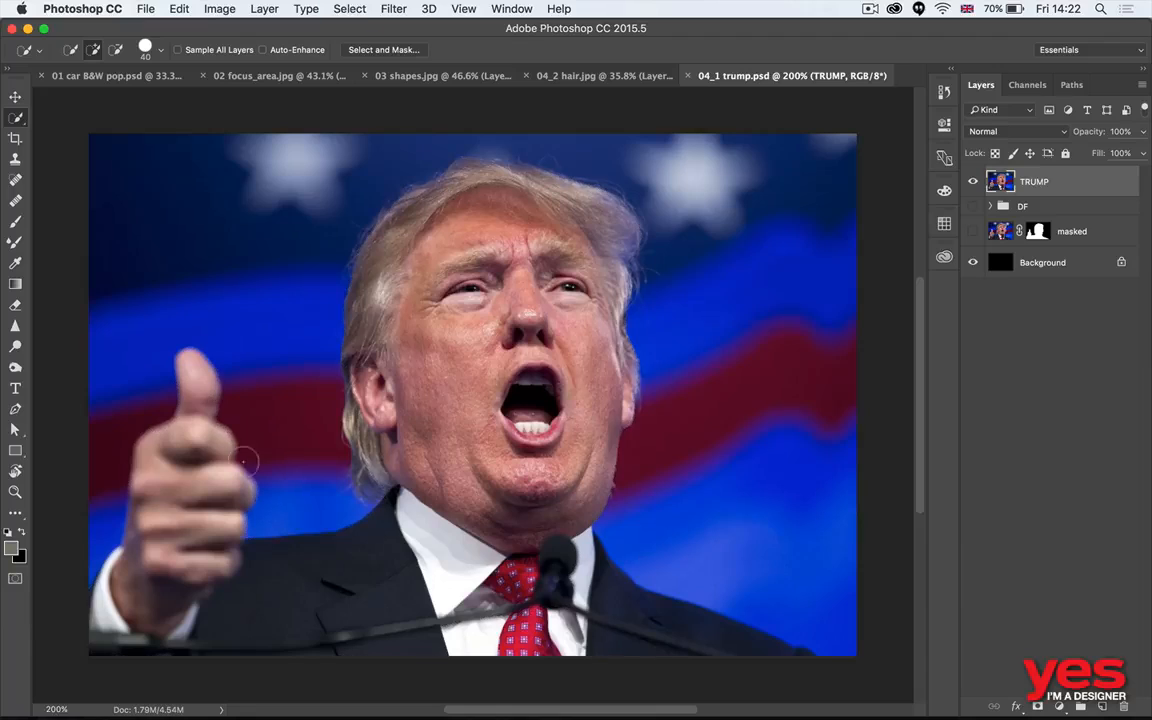
# - Select the raised hand, suit, face and hair of the man with the Quick Selection tool at size 40
pyautogui.moveTo(196, 383); pyautogui.dragTo(173, 487)
pyautogui.moveTo(428, 624)
pyautogui.mouseDown()
pyautogui.moveTo(655, 664)
pyautogui.moveTo(693, 659)
pyautogui.moveTo(513, 548)
pyautogui.moveTo(503, 459)
pyautogui.moveTo(439, 414)
pyautogui.mouseUp()
pyautogui.moveTo(357, 423)
pyautogui.mouseDown()
pyautogui.moveTo(386, 263)
pyautogui.moveTo(432, 236)
pyautogui.moveTo(511, 218)
pyautogui.mouseUp()
pyautogui.moveTo(483, 177); pyautogui.dragTo(511, 177)
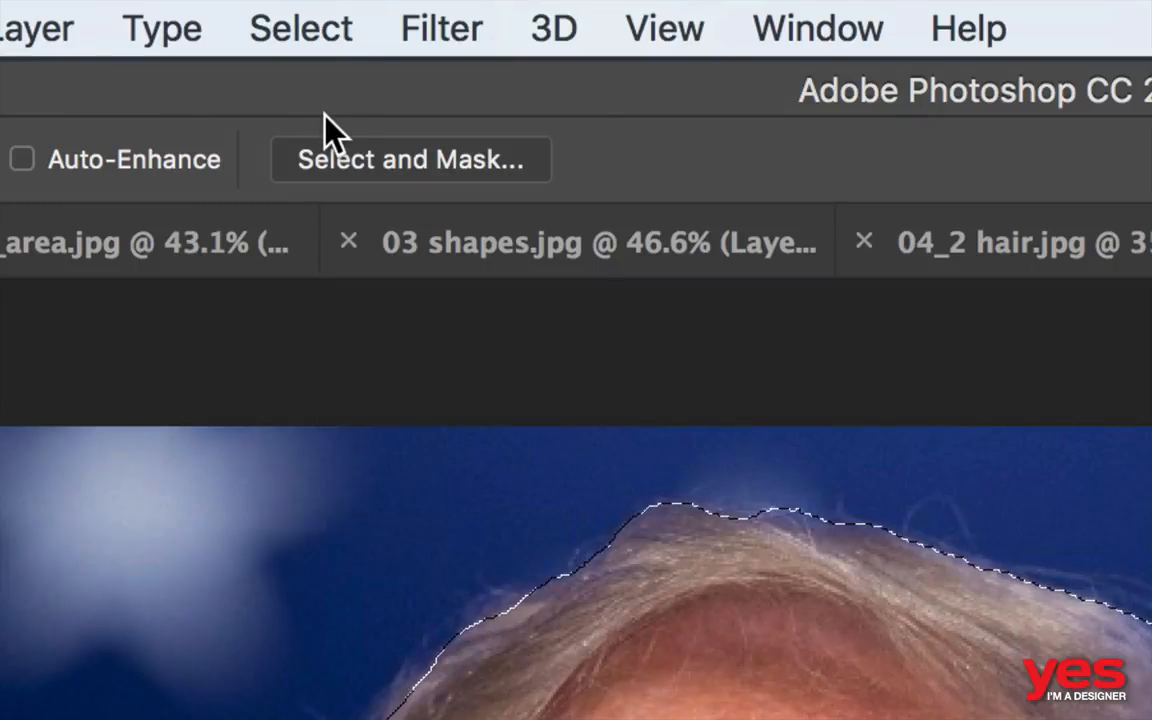
# - Take the selection into Select and Mask, viewed On Black, and refine the hair edges with the Refine Edge Brush at size 74
pyautogui.click(378, 155)
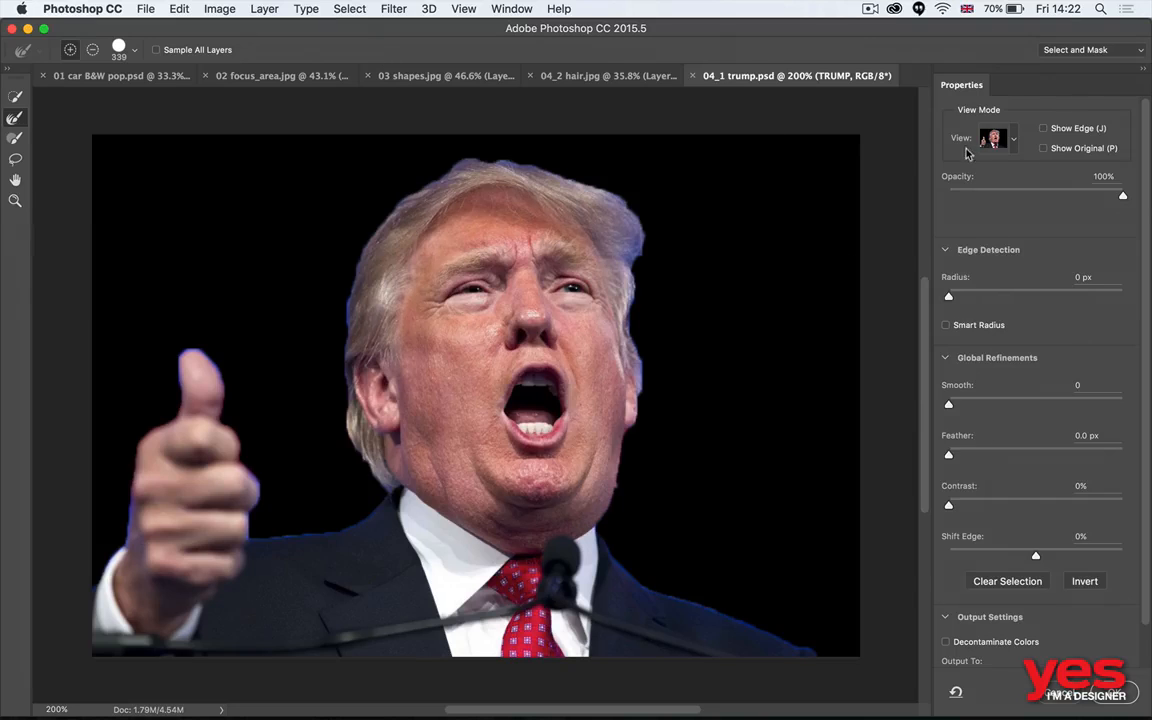
pyautogui.click(1010, 145)
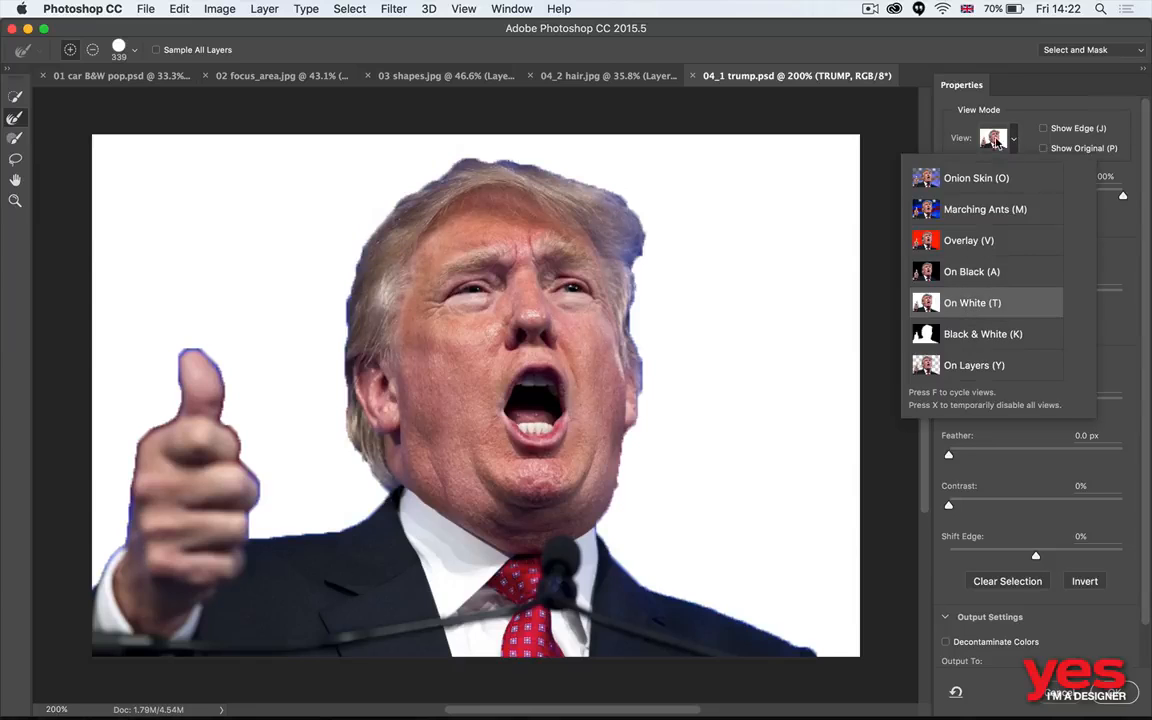
pyautogui.click(1127, 222)
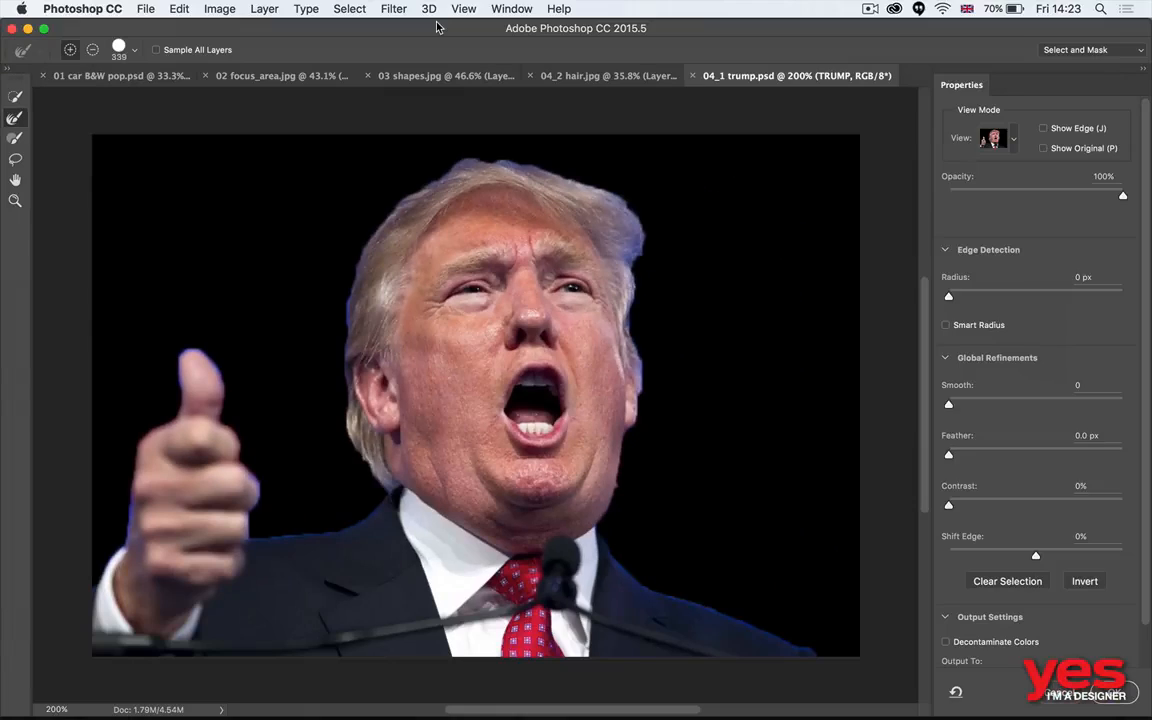
pyautogui.moveTo(418, 275)
pyautogui.mouseDown()
pyautogui.moveTo(249, 273)
pyautogui.moveTo(206, 265)
pyautogui.moveTo(212, 258)
pyautogui.mouseUp()
pyautogui.moveTo(358, 254)
pyautogui.mouseDown()
pyautogui.moveTo(423, 168)
pyautogui.moveTo(400, 195)
pyautogui.moveTo(493, 143)
pyautogui.moveTo(476, 154)
pyautogui.moveTo(547, 159)
pyautogui.moveTo(610, 188)
pyautogui.moveTo(588, 179)
pyautogui.moveTo(623, 208)
pyautogui.moveTo(615, 186)
pyautogui.moveTo(645, 260)
pyautogui.moveTo(653, 364)
pyautogui.mouseUp()
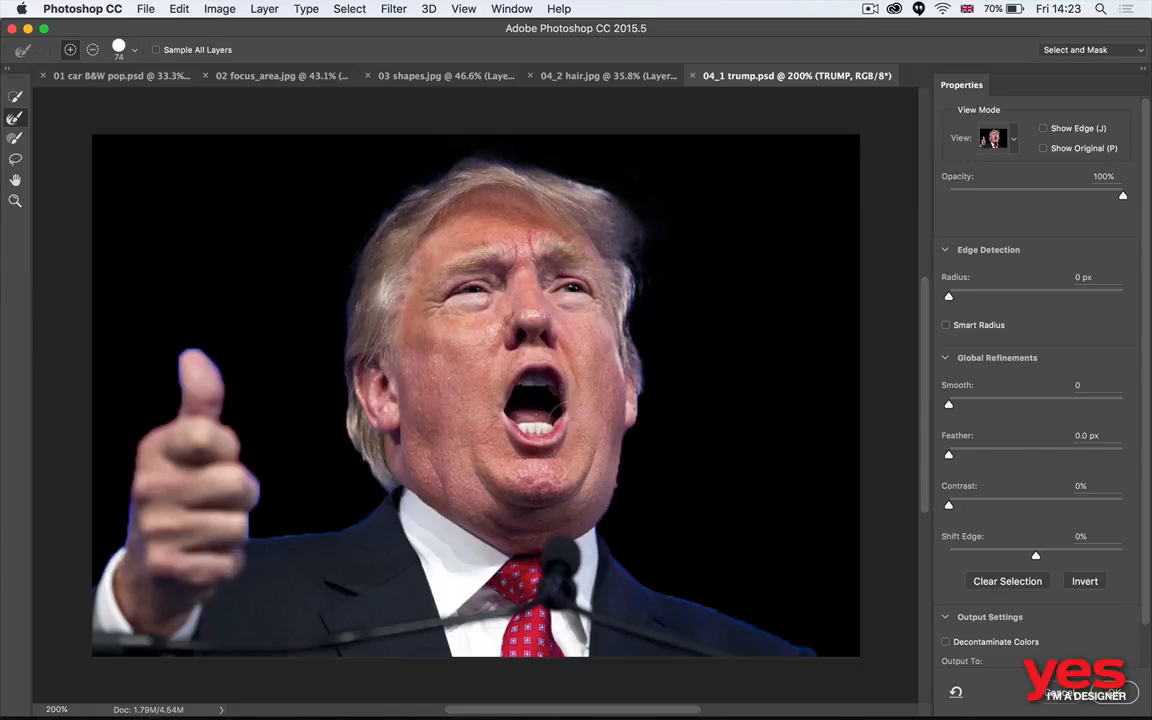
pyautogui.moveTo(336, 466)
pyautogui.mouseDown()
pyautogui.moveTo(352, 458)
pyautogui.moveTo(368, 490)
pyautogui.moveTo(354, 480)
pyautogui.mouseUp()
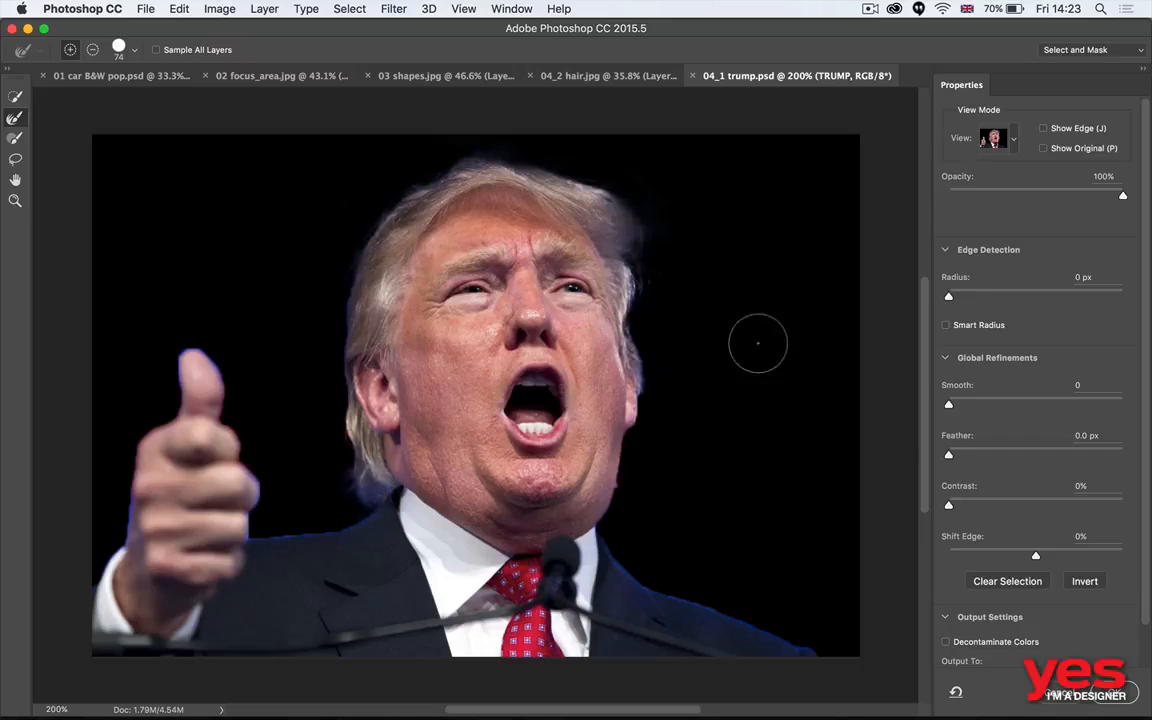
# - Compare the cutout with and without Decontaminate Colors, leave it enabled, and output to New Layer with Layer Mask
pyautogui.scroll(-2, 1056, 540)
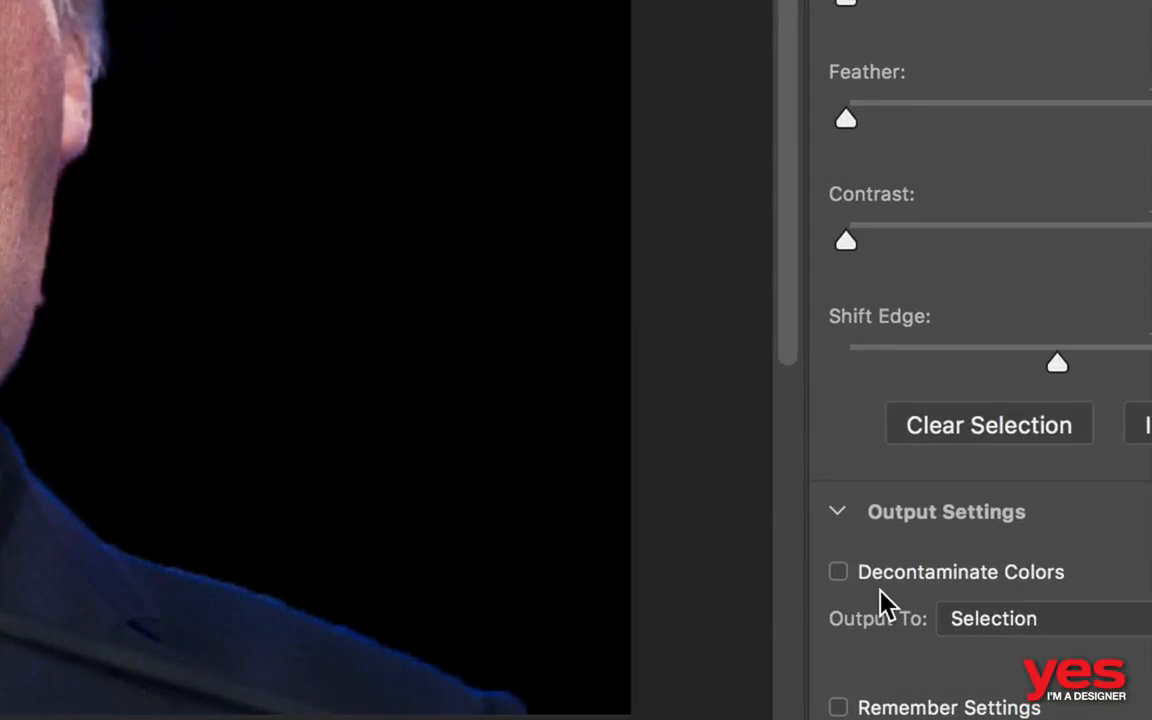
pyautogui.click(887, 579)
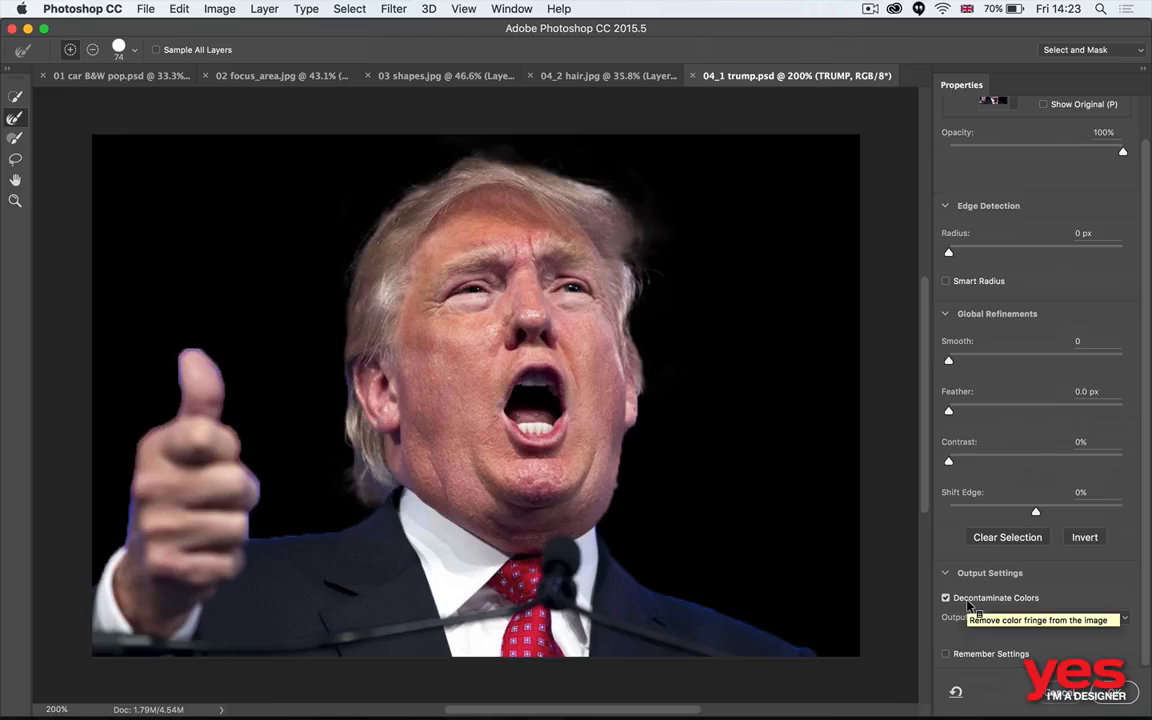
pyautogui.click(967, 604)
pyautogui.click(967, 604)
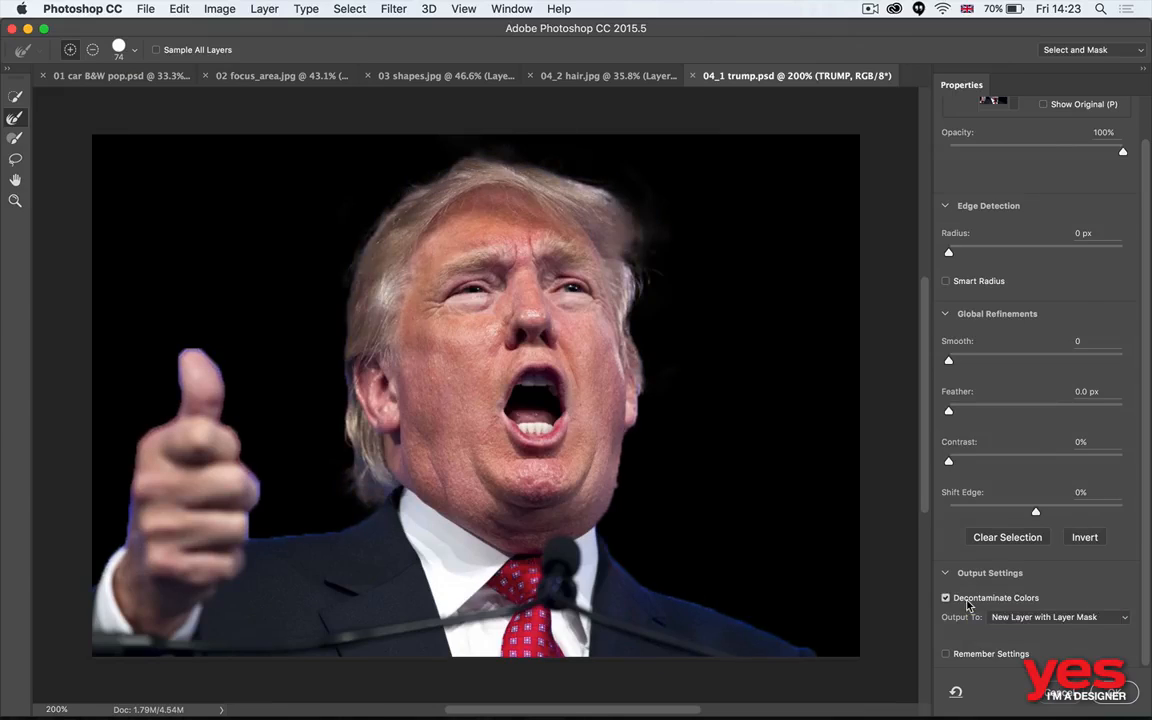
pyautogui.click(967, 604)
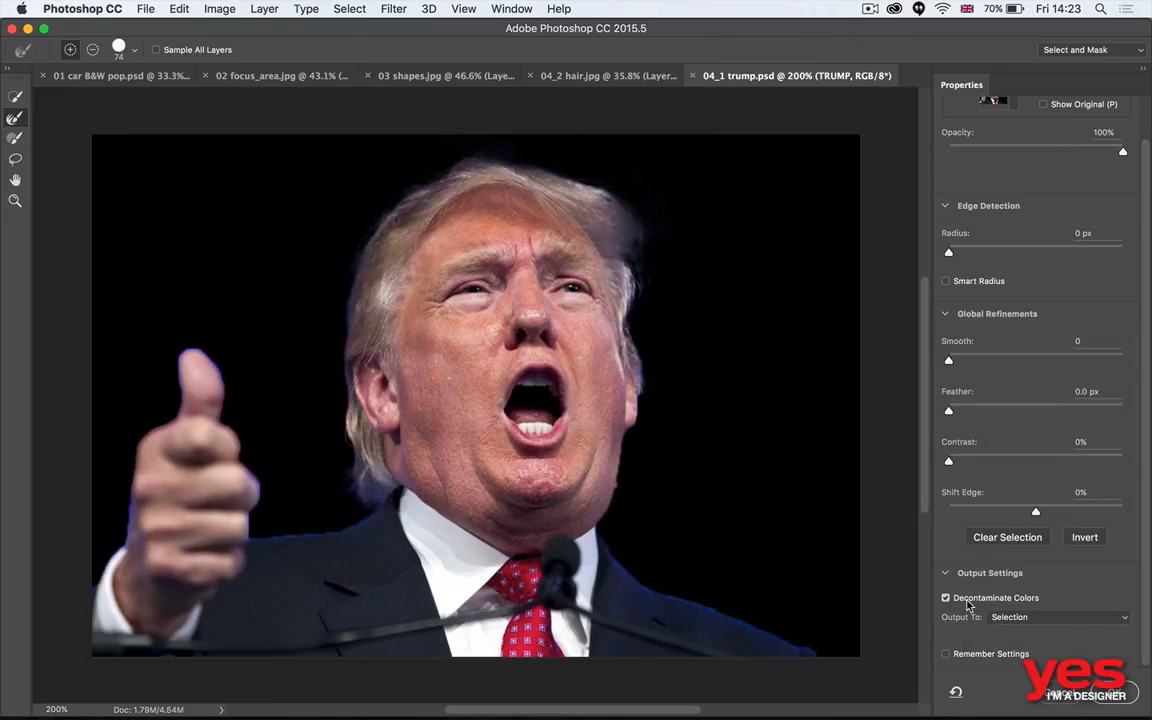
pyautogui.click(967, 604)
pyautogui.click(967, 604)
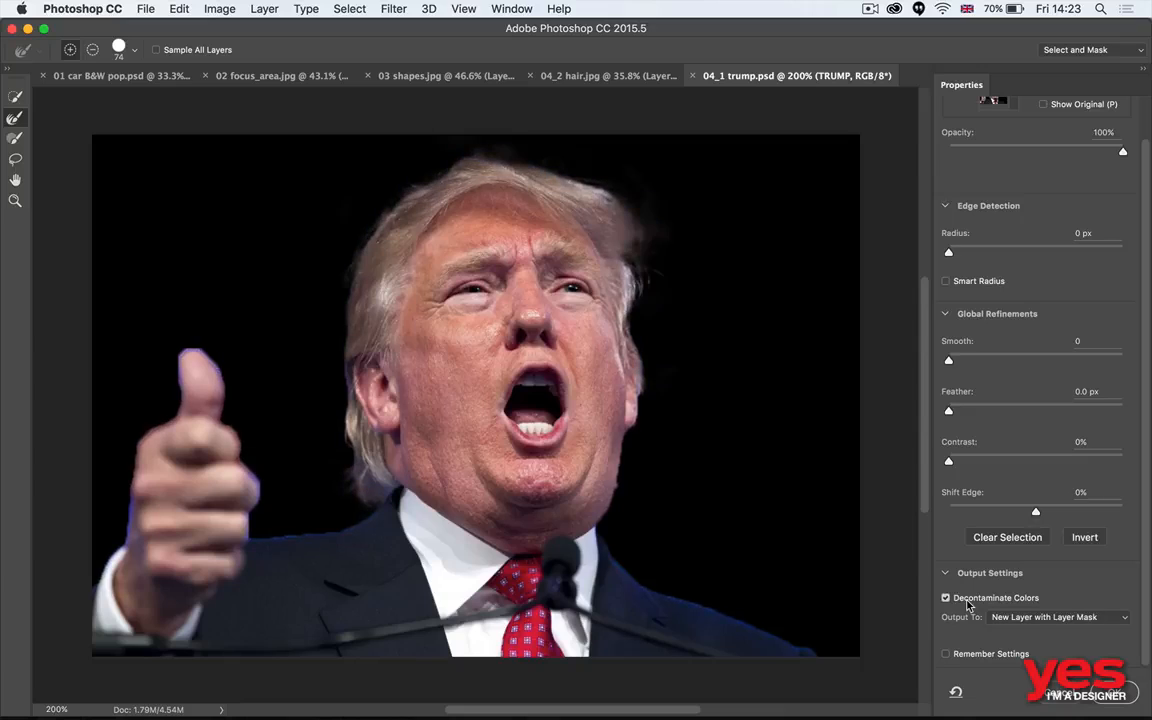
pyautogui.click(967, 604)
pyautogui.click(967, 604)
pyautogui.press('Return')
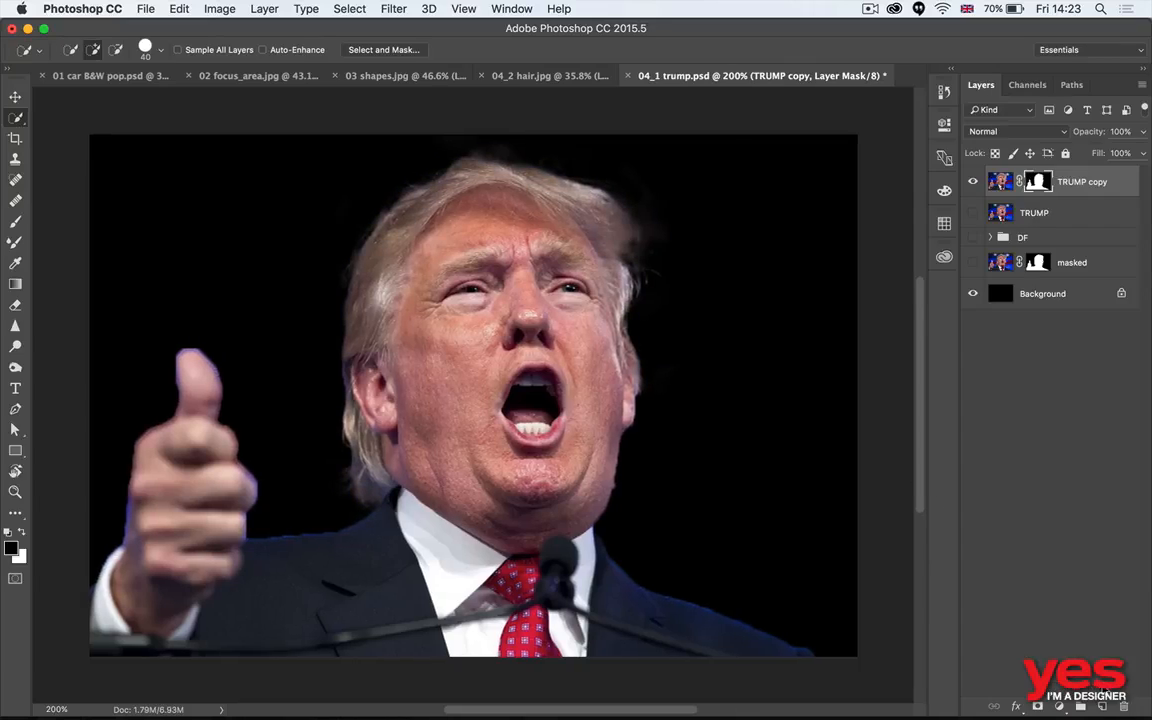
# - Show the DF logo group behind the masked man and switch to the Move tool
pyautogui.click(973, 238)
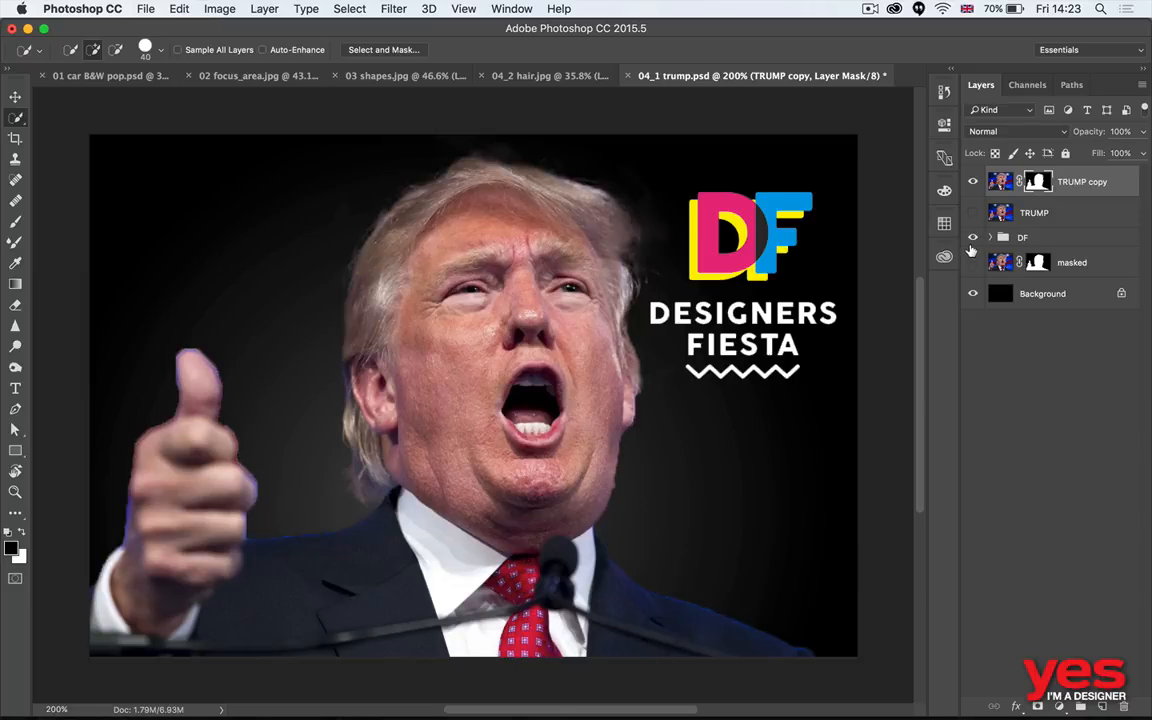
pyautogui.press('v')
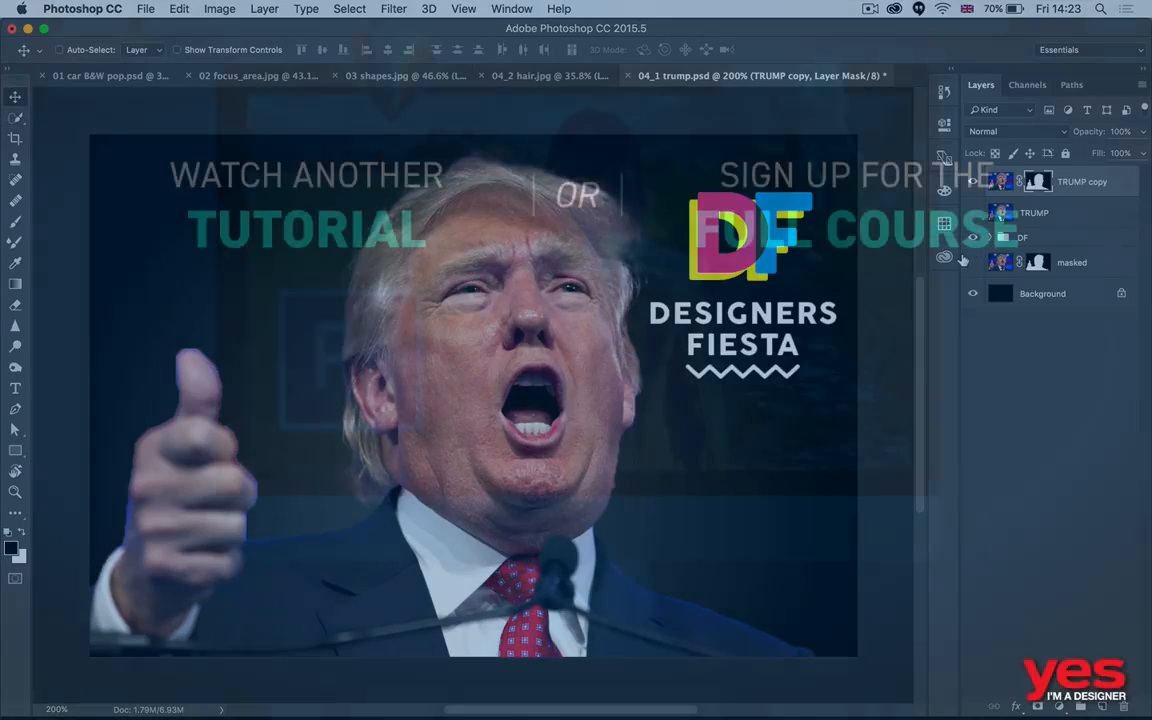